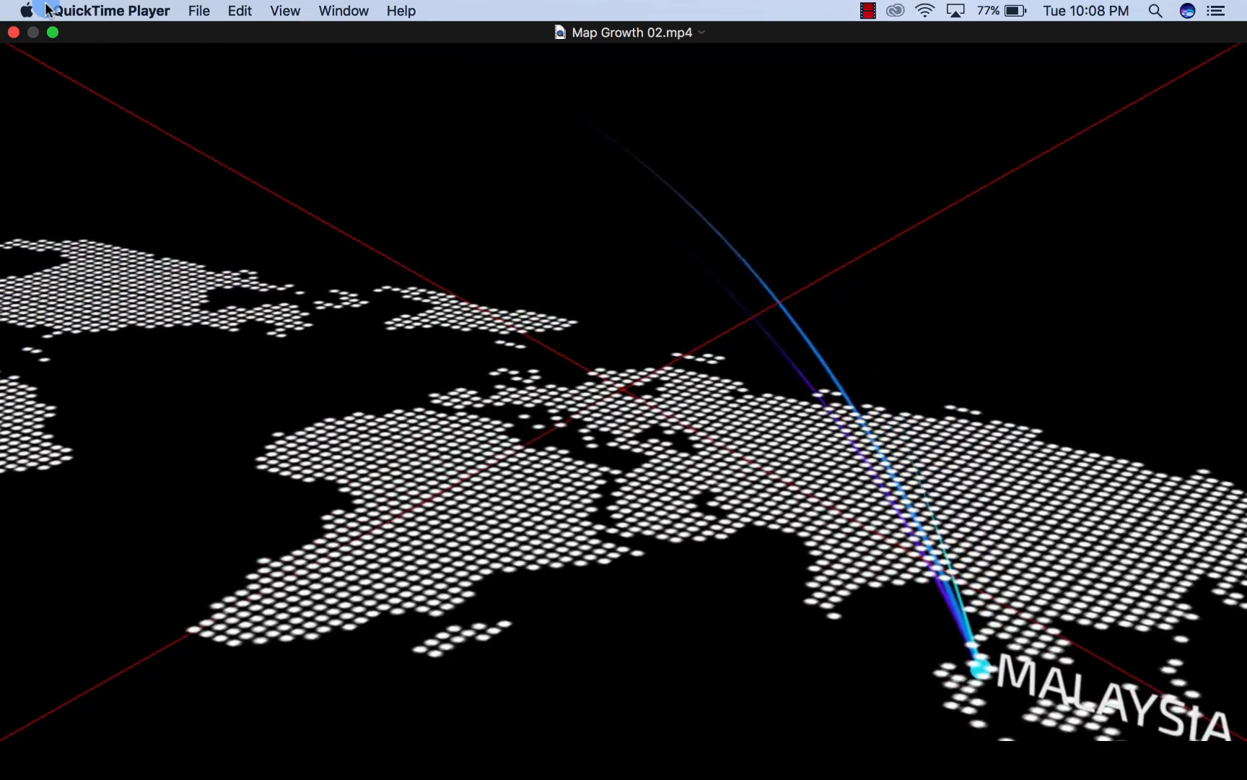
Close the sample video and create a 1280 x 720 composition in After Effects with the HDV/HDTV 720 29.97 preset
click(13, 33)
click(562, 332)
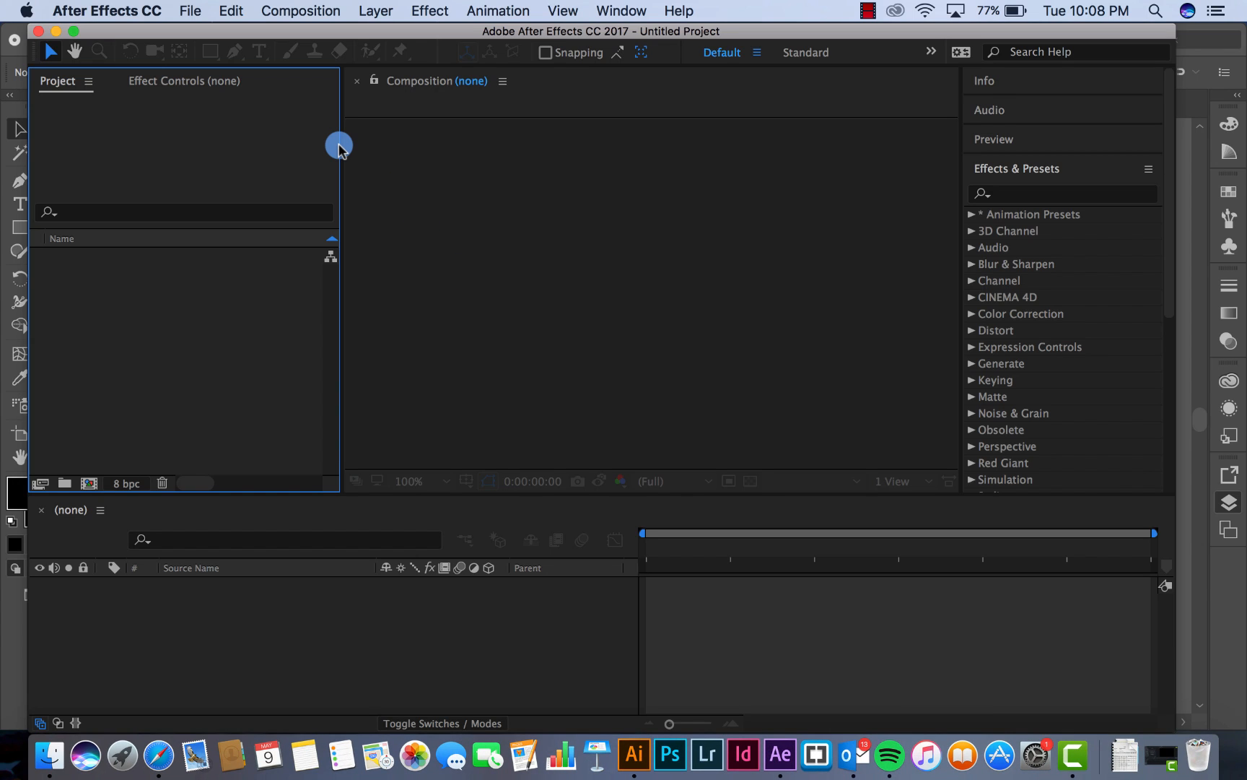
click(312, 10)
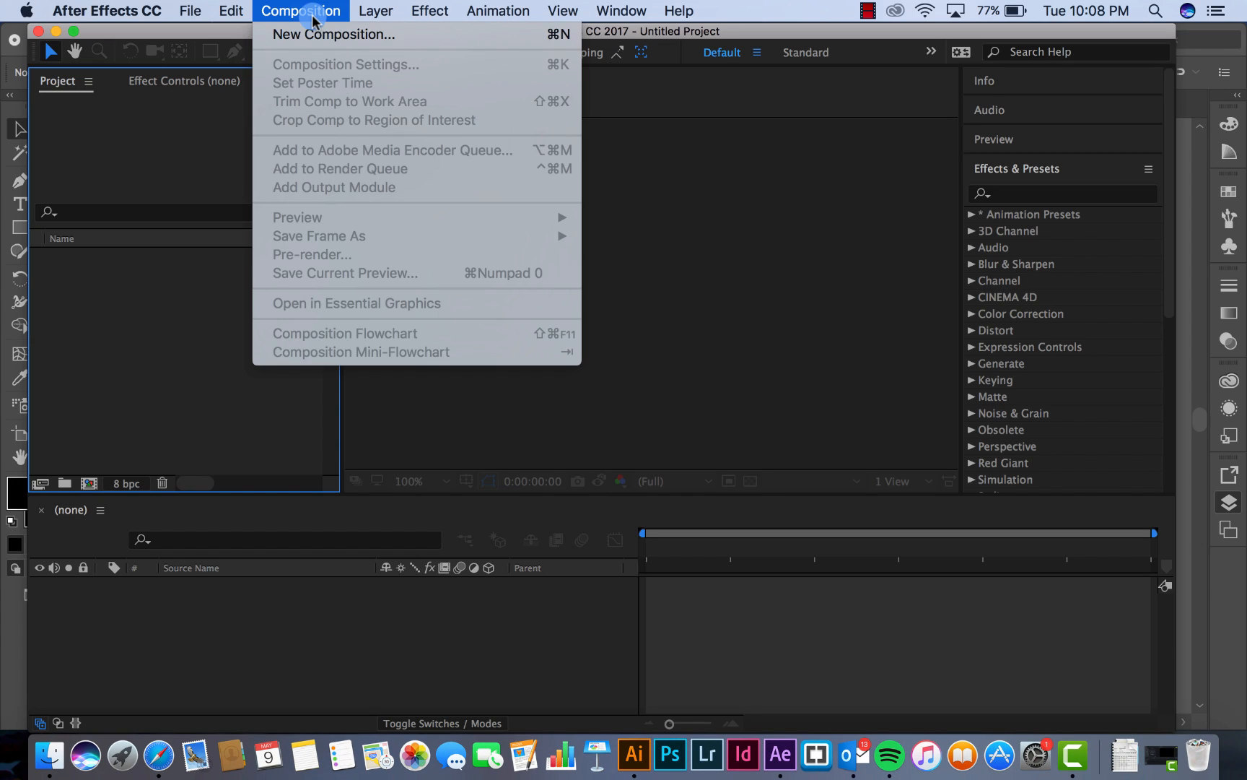
click(313, 35)
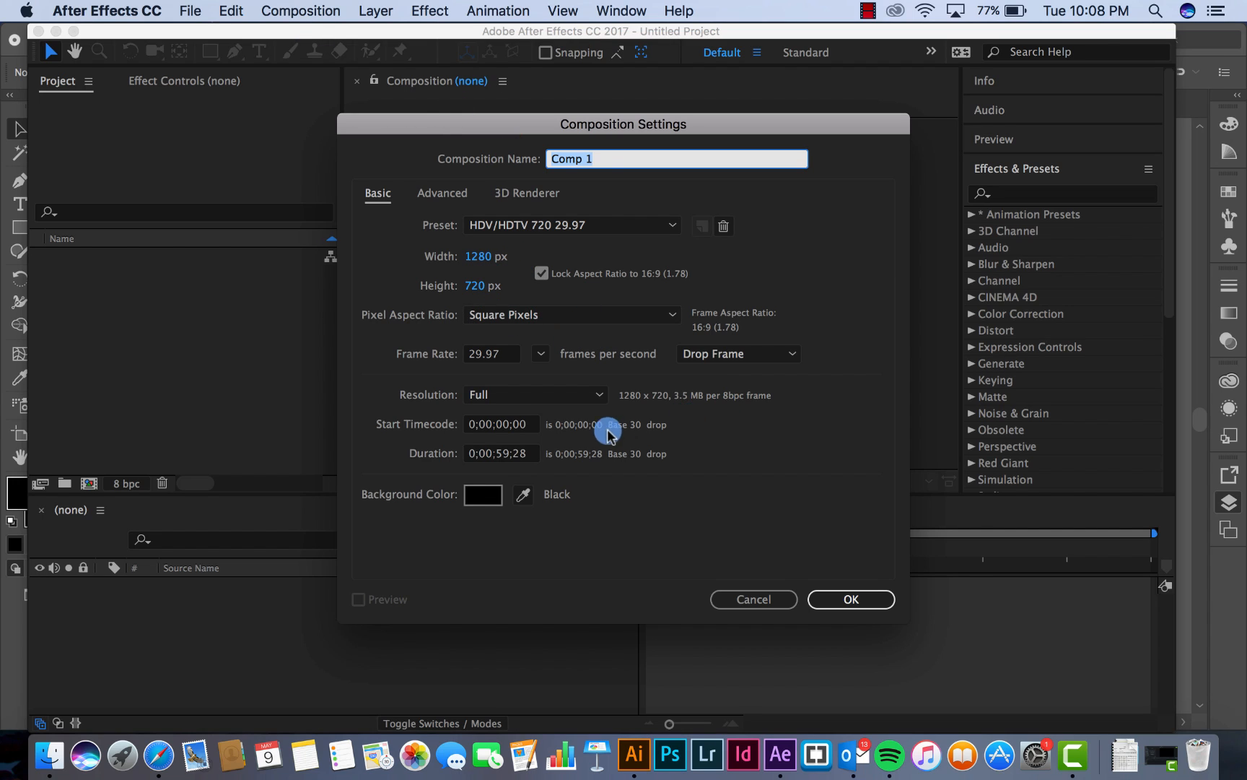
click(841, 605)
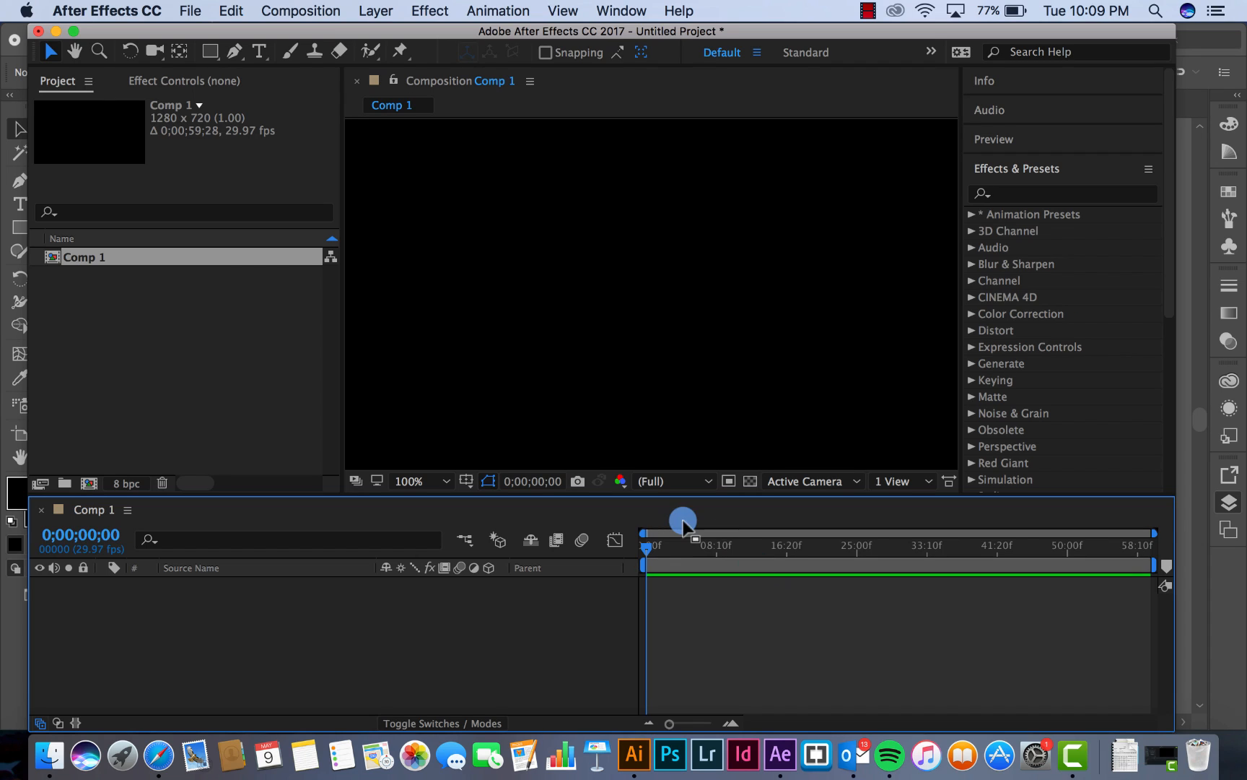
Add a white solid layer matching the composition size
click(376, 11)
mouse_move(382, 35)
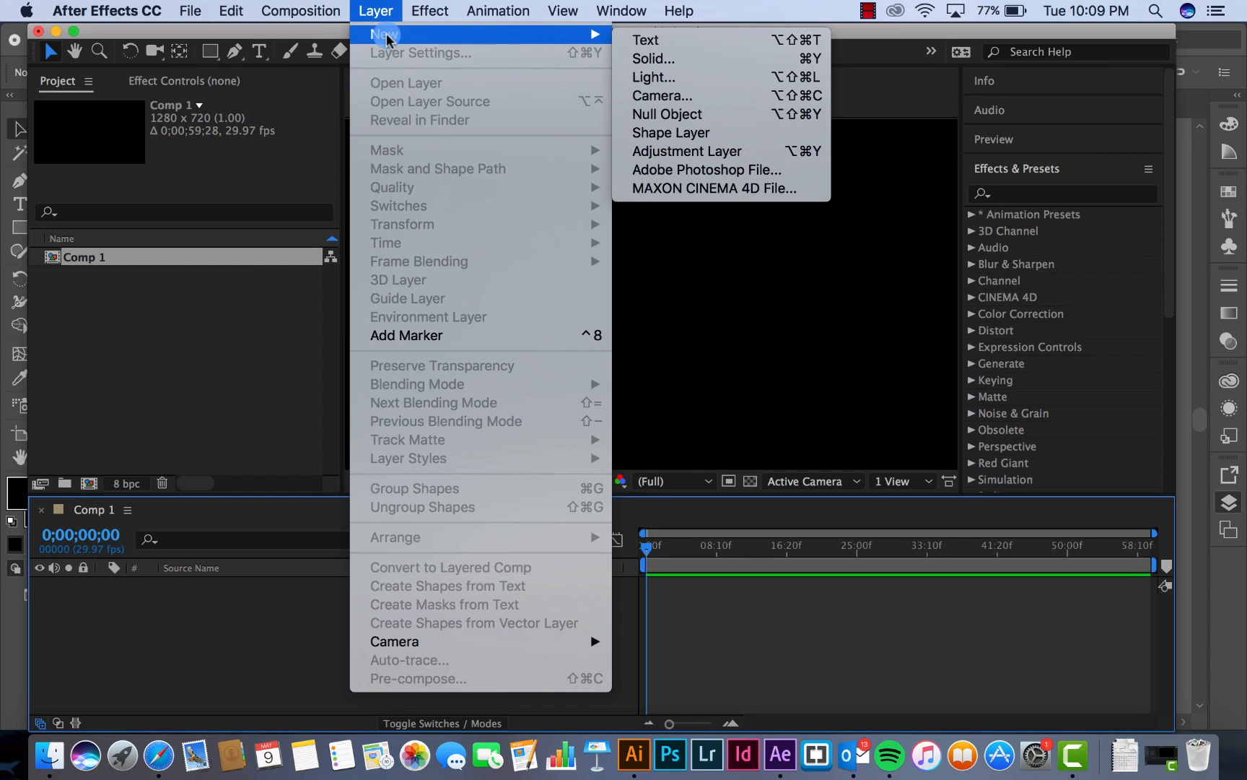
click(704, 58)
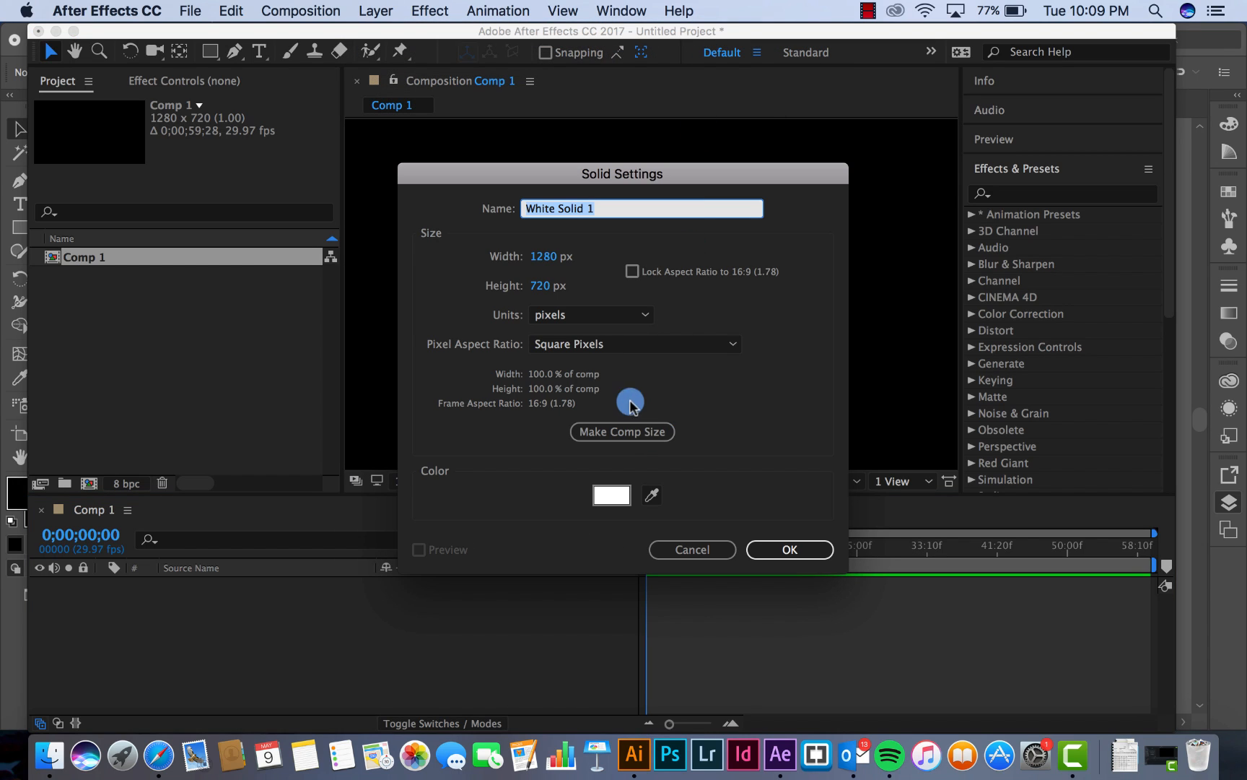
click(664, 432)
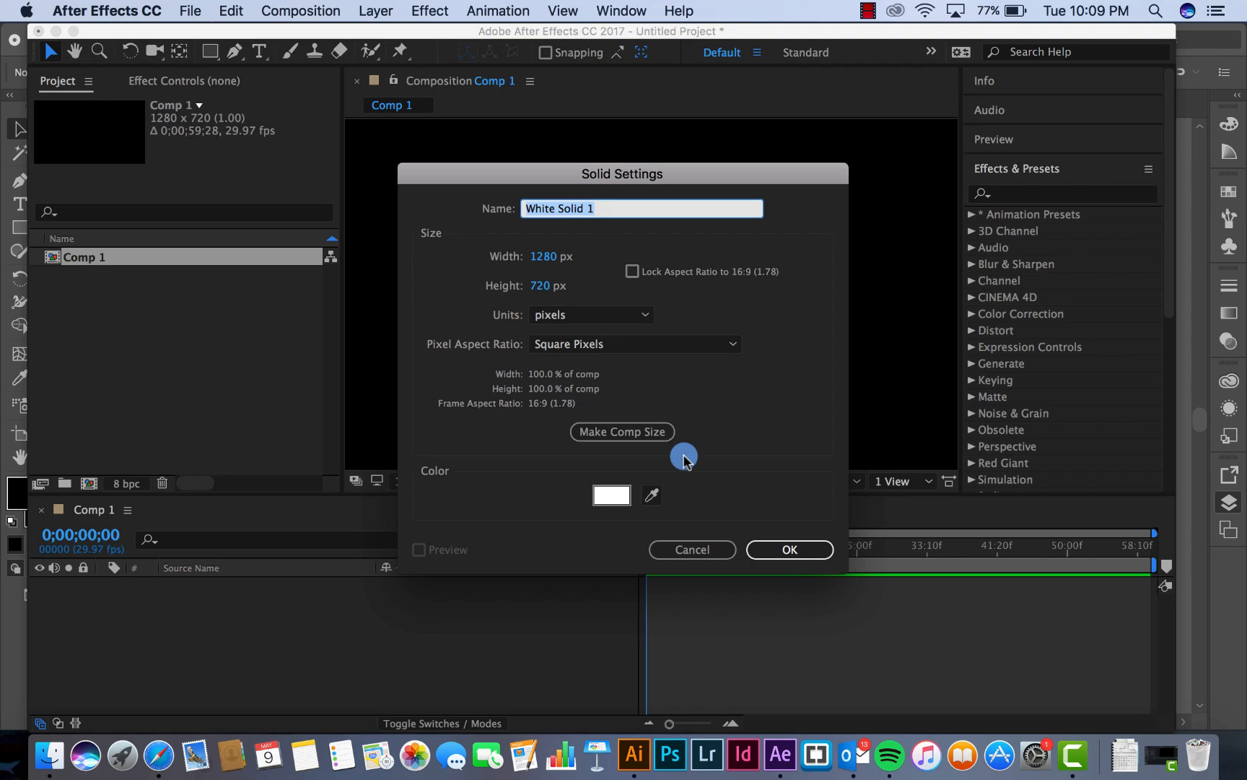
click(778, 551)
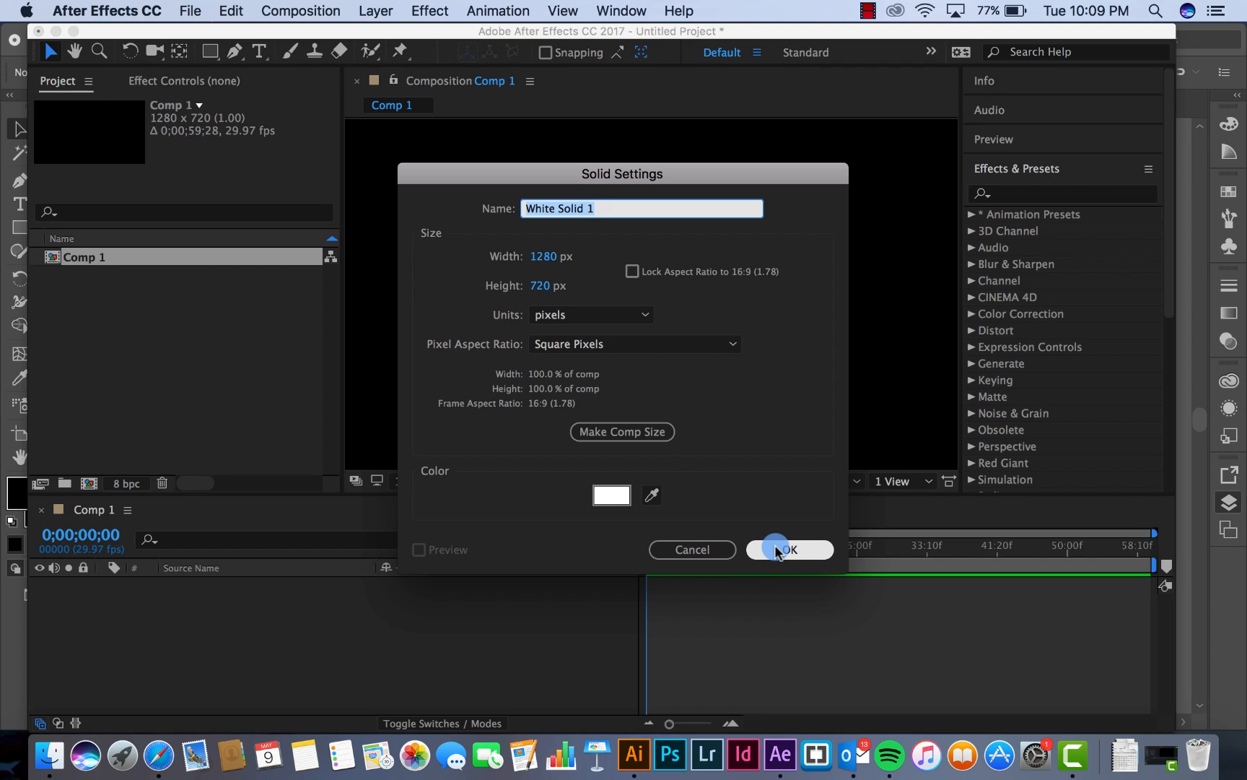
Find the Trapcode Particular effect and apply it to the white solid layer
click(1025, 174)
click(1026, 173)
click(1021, 192)
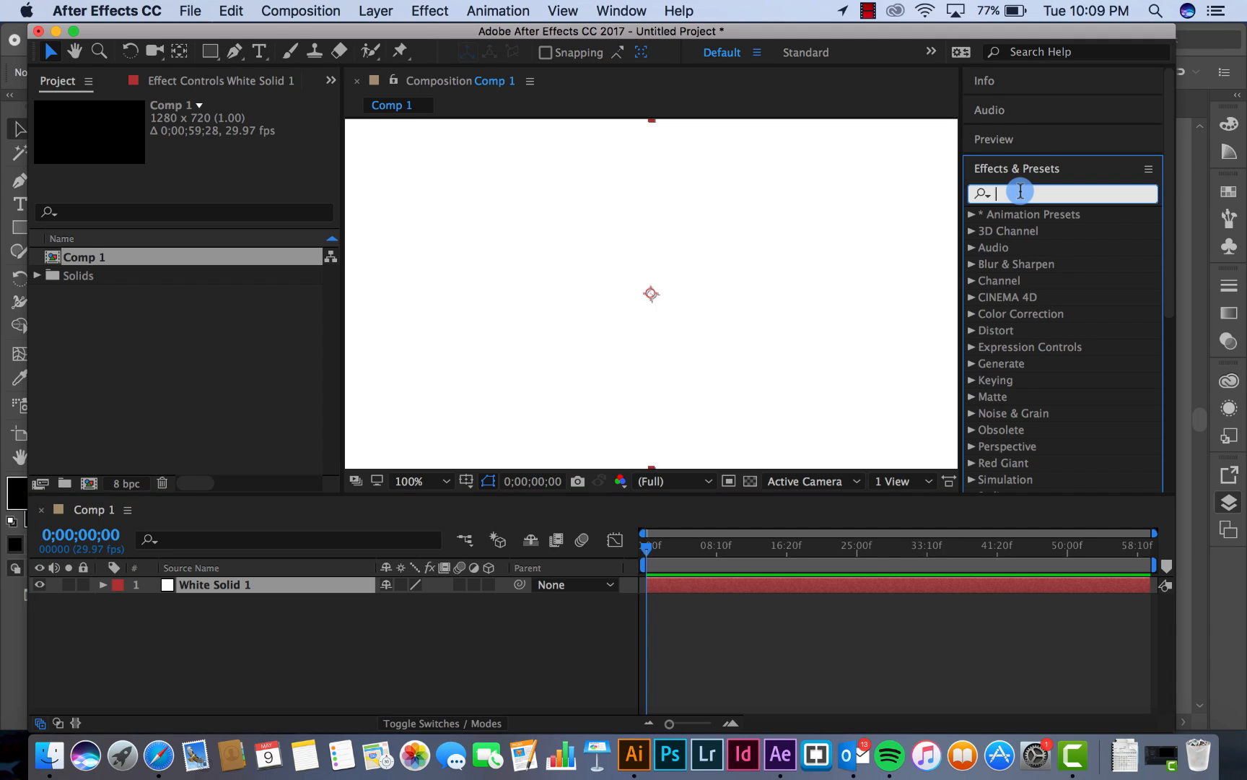
text(particular)
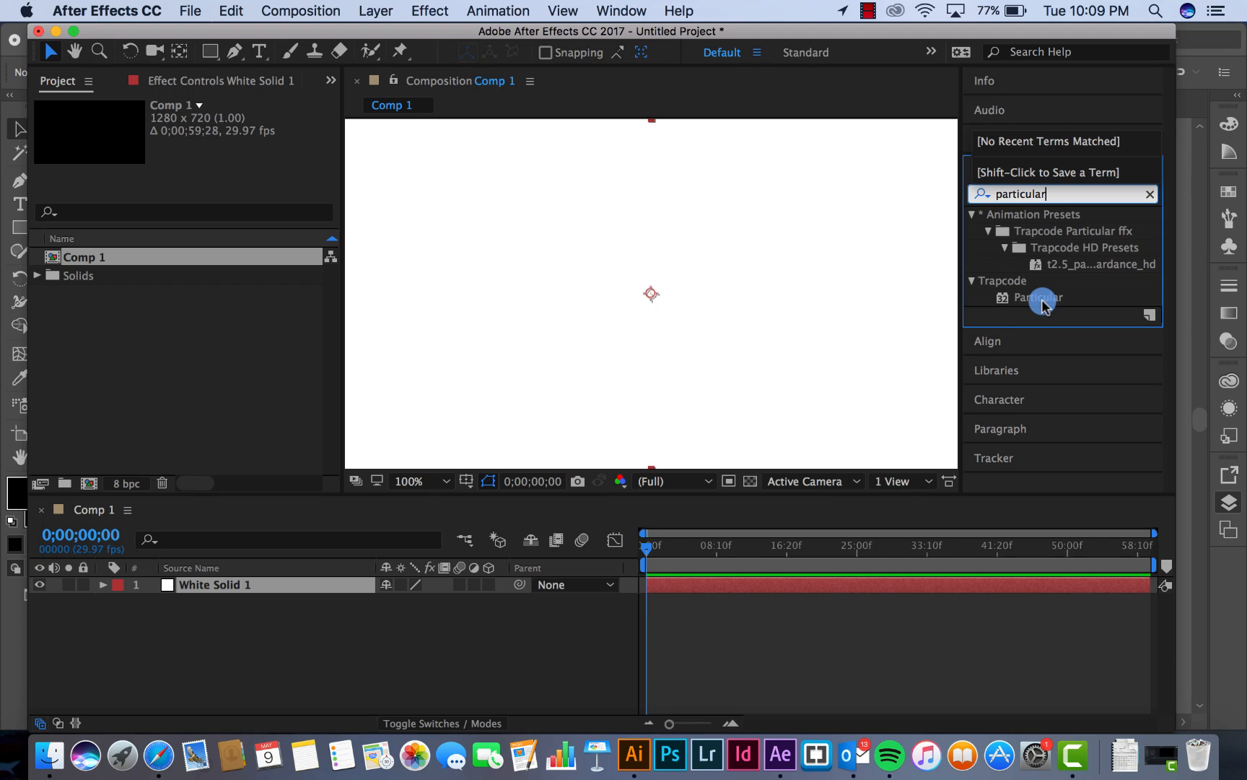
drag(1039, 297, 309, 587)
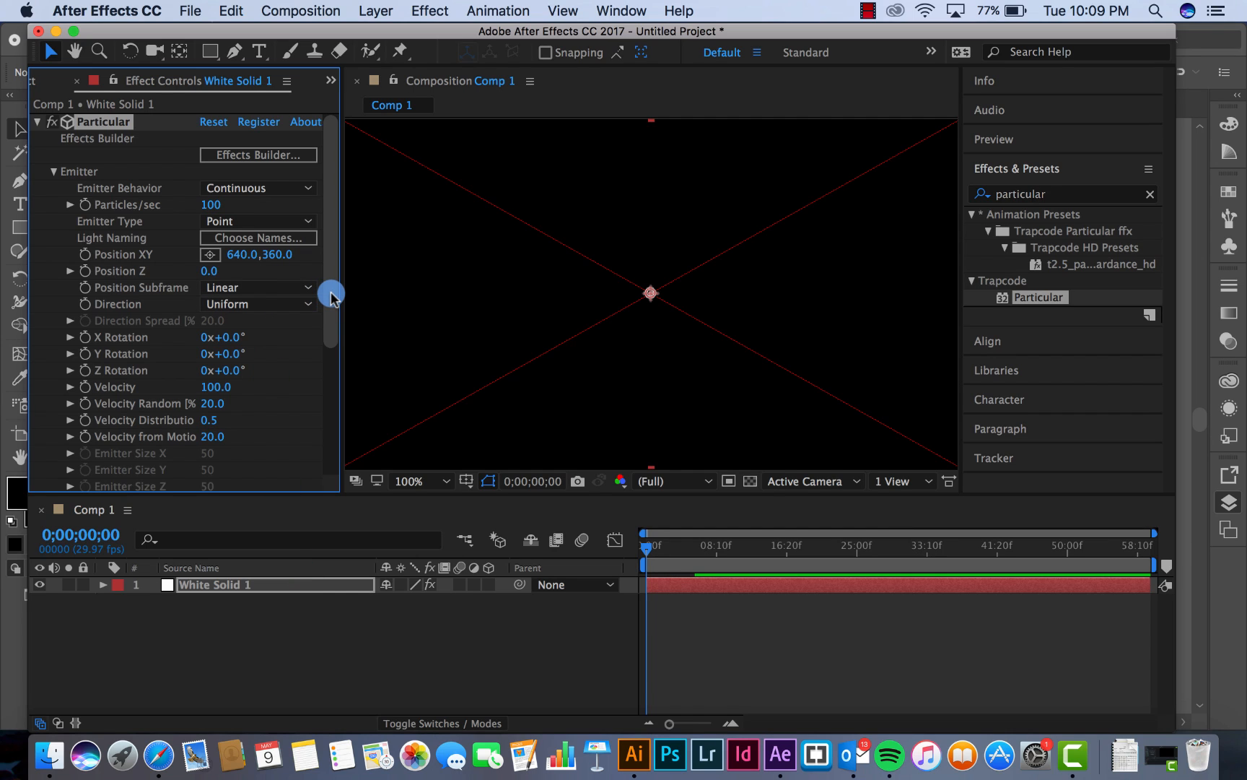
Create a light named Aemitter with the light type set to Spot
click(370, 10)
mouse_move(404, 34)
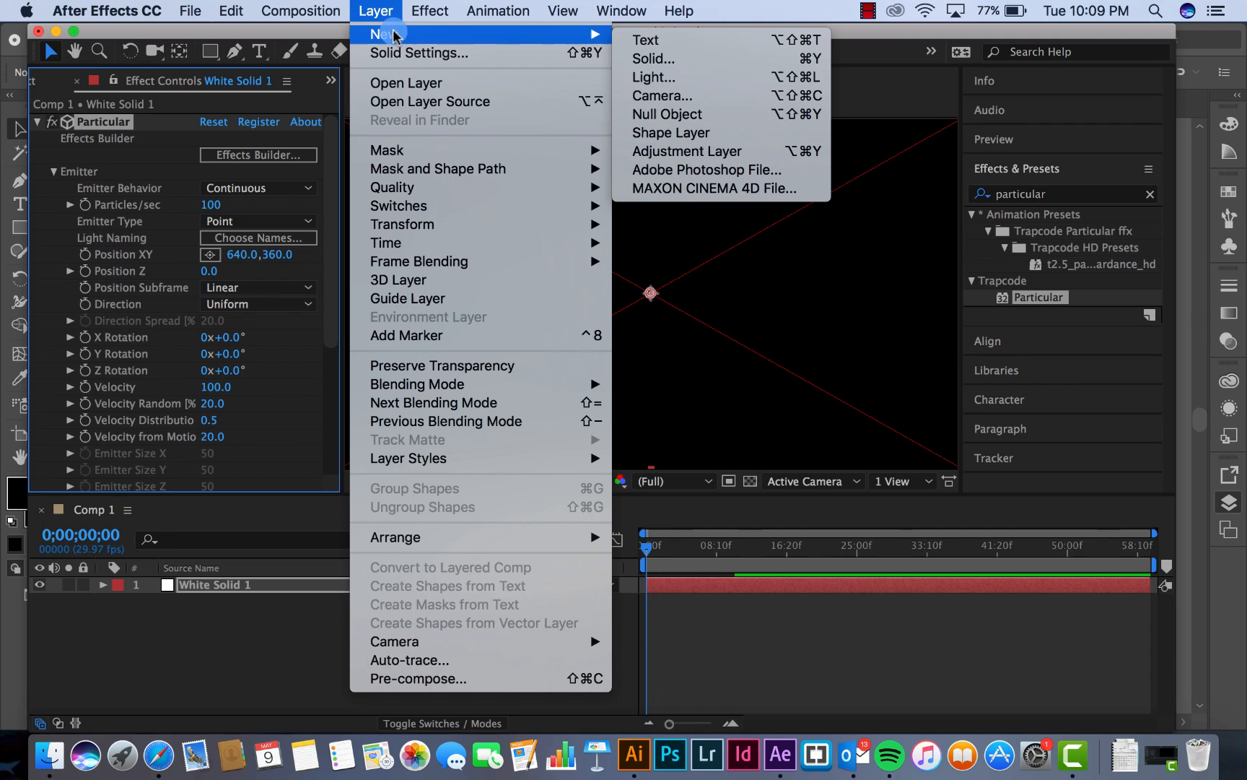
click(707, 81)
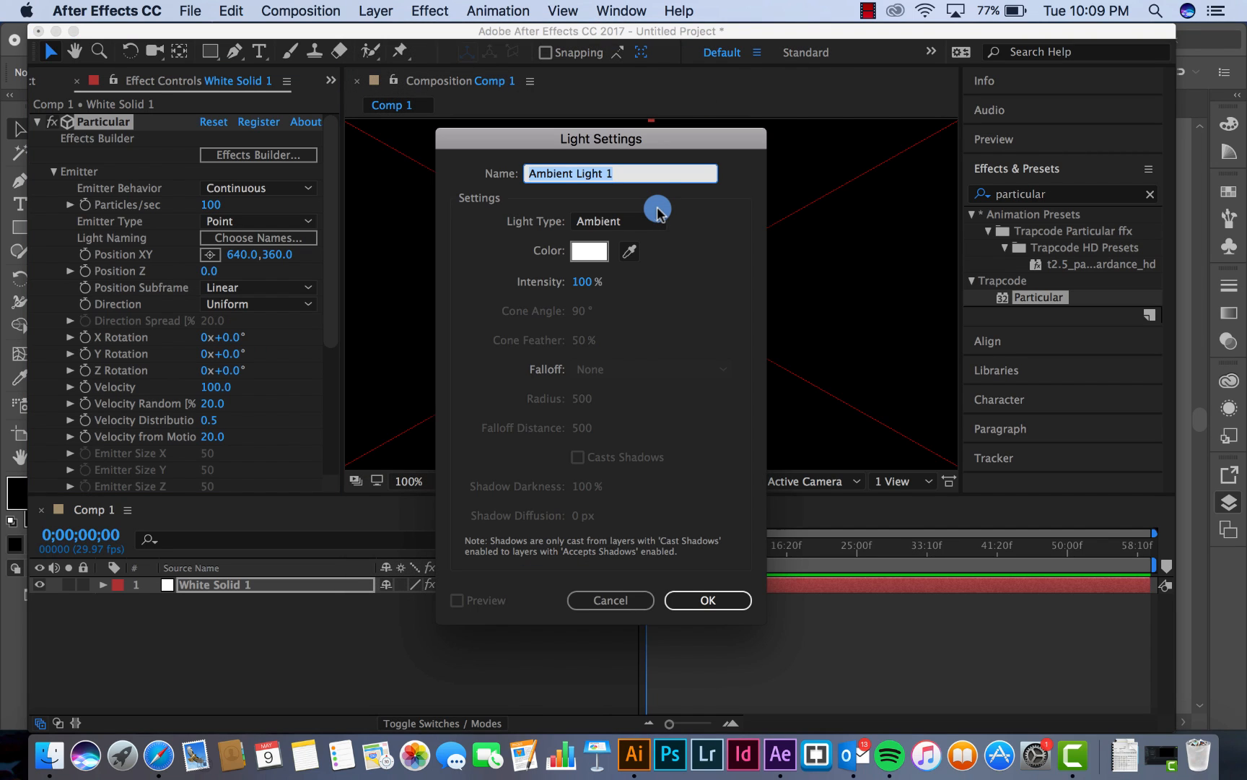
text(Aemitter)
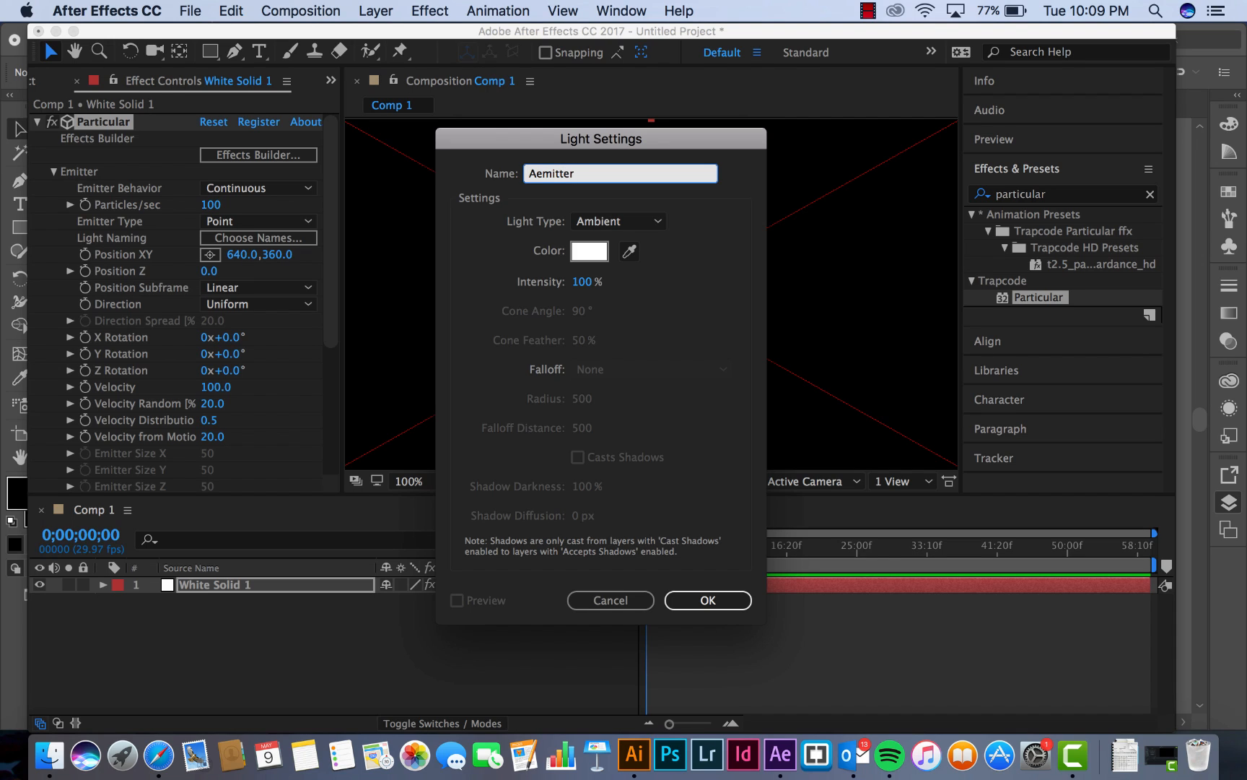
click(713, 600)
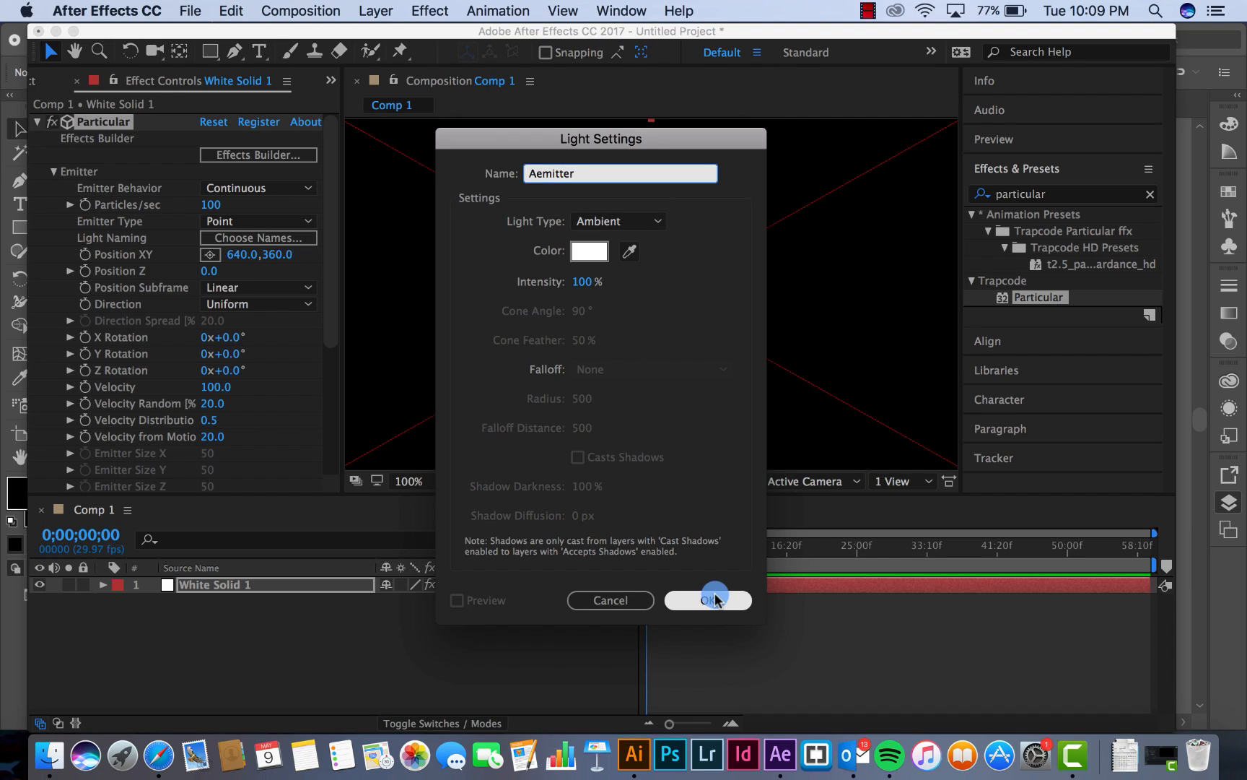
click(655, 220)
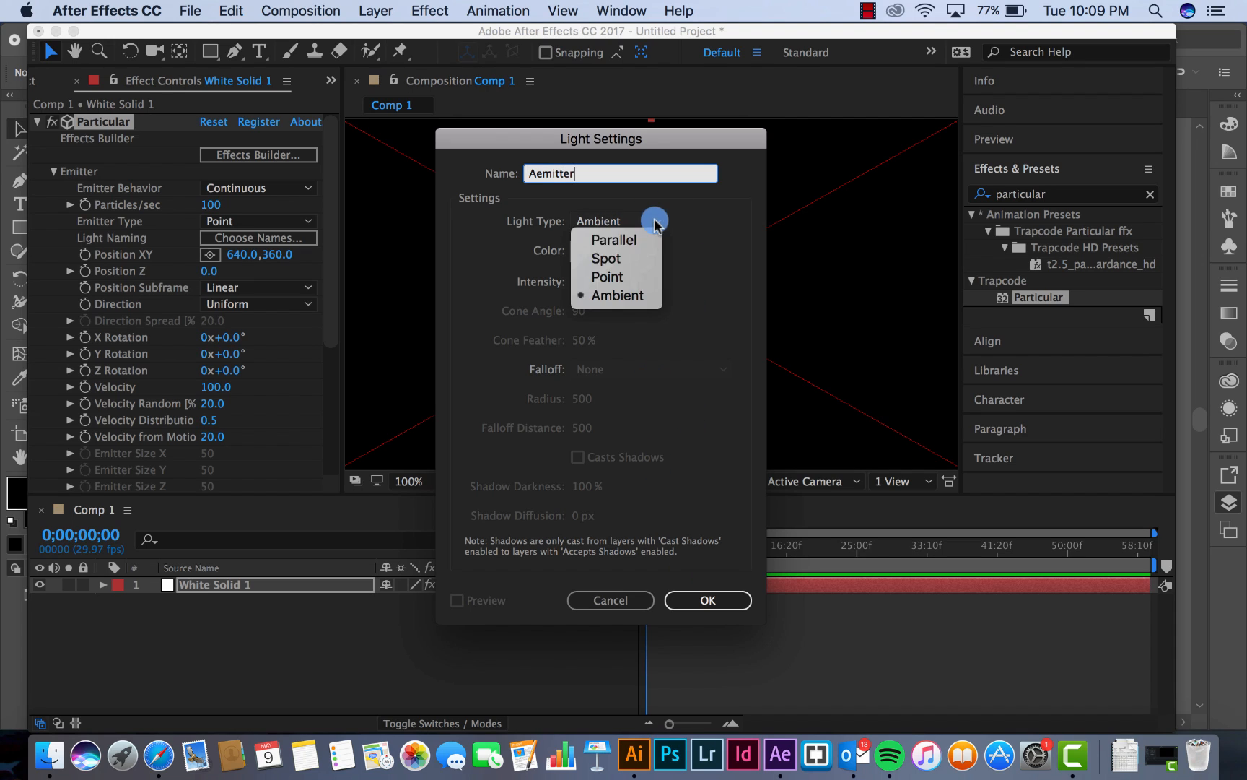
click(627, 258)
click(707, 599)
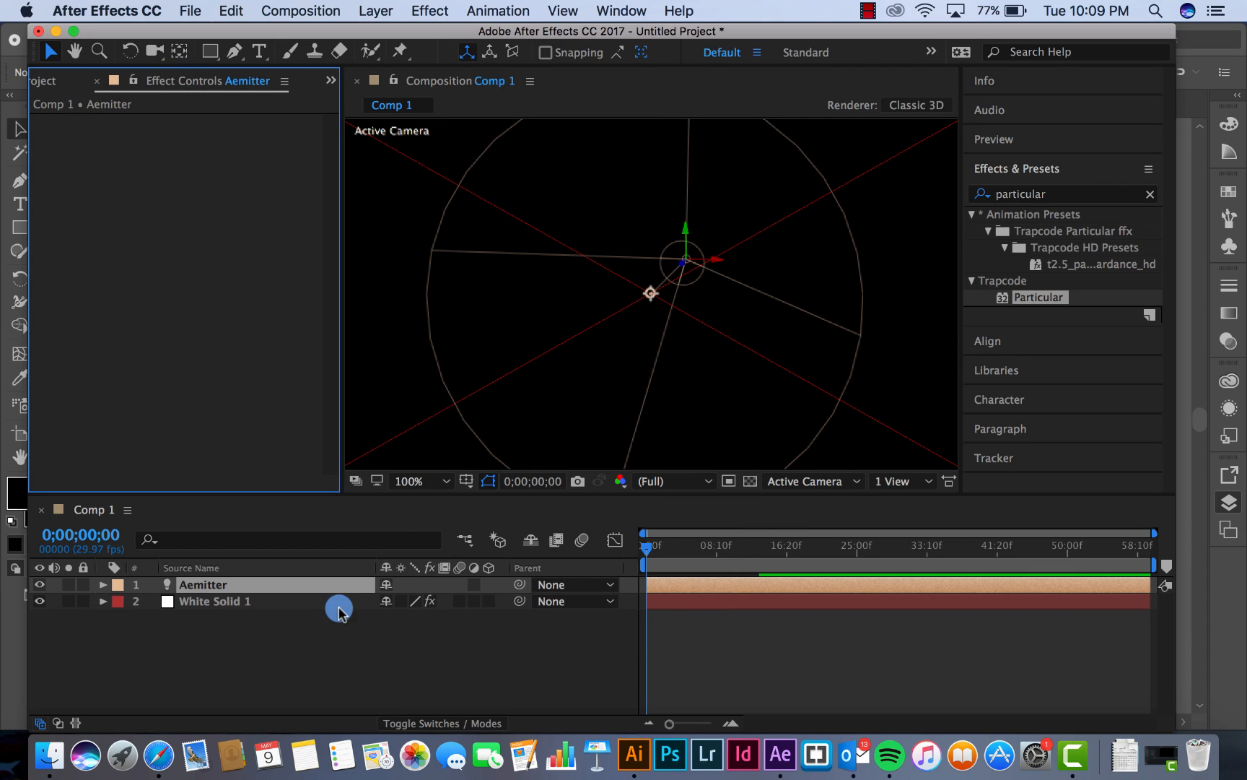
Rename the white solid layer as Aemitter Light Setting
click(209, 603)
right_click(209, 608)
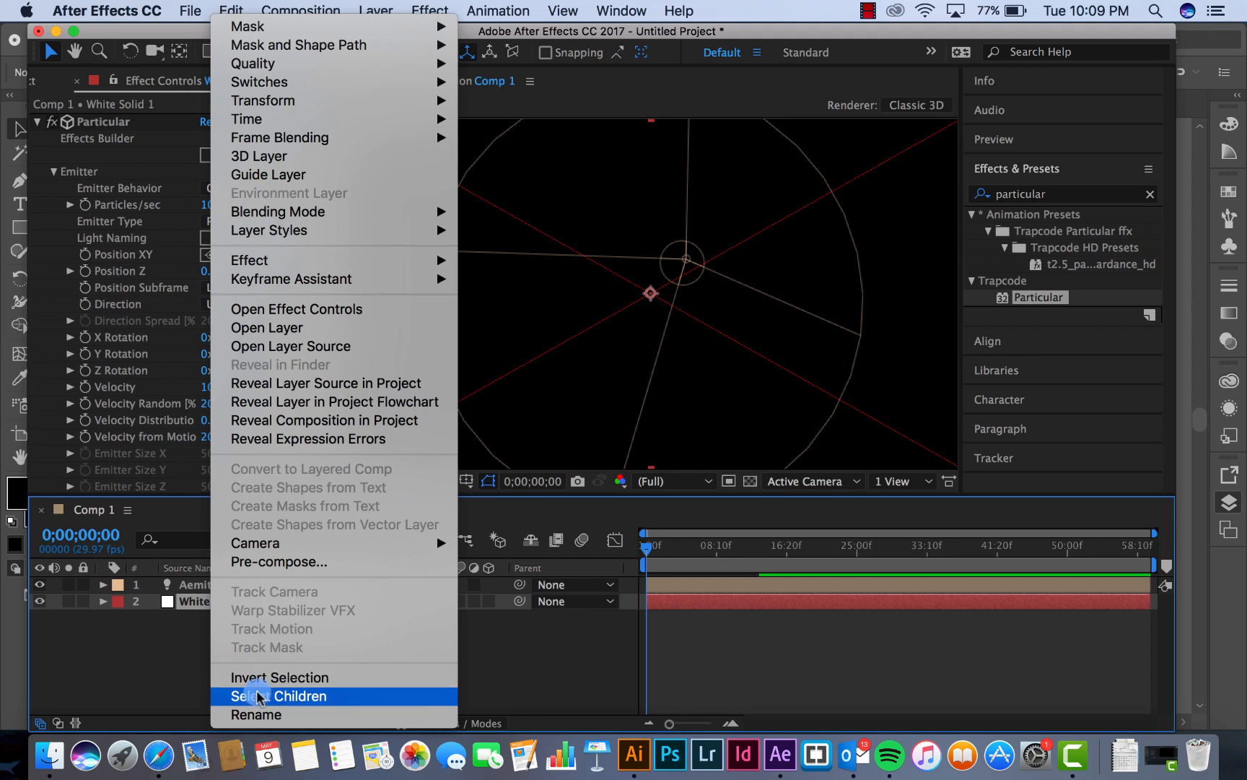
click(251, 713)
text(Aemitter Light Setting)
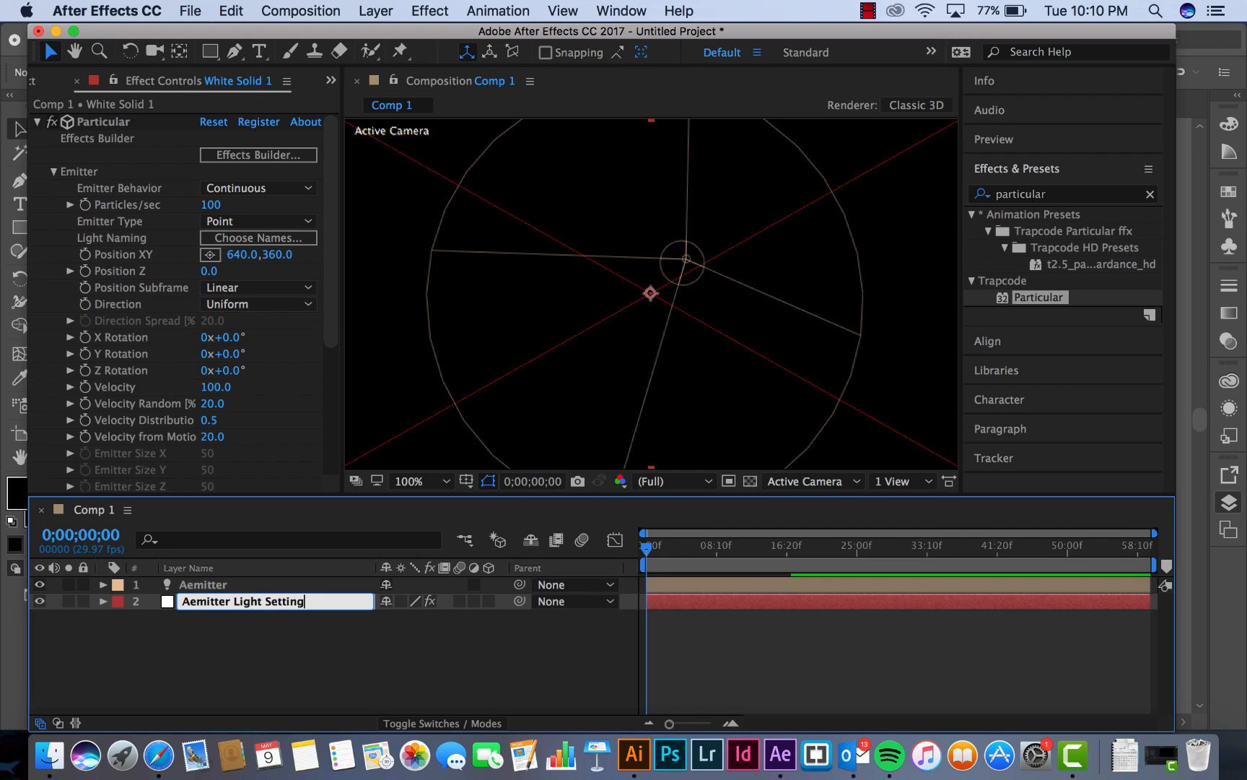
double_click(251, 601)
key(Return)
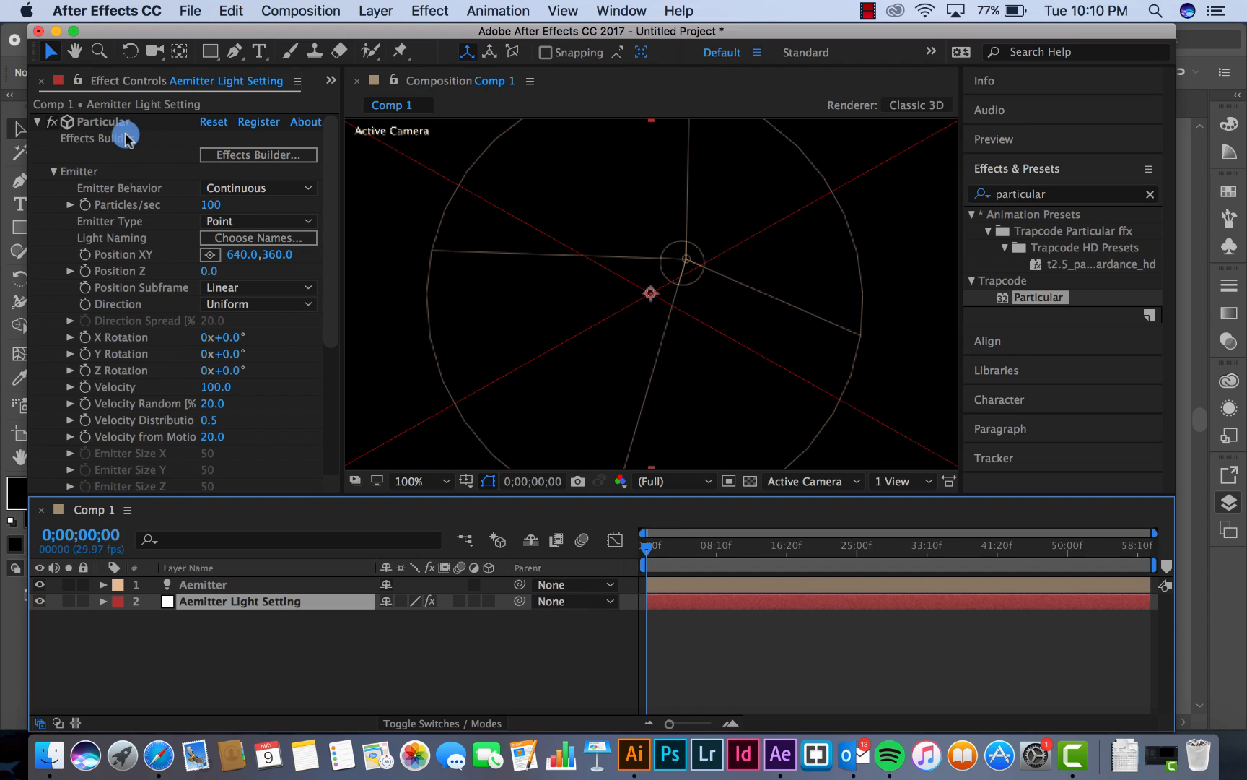
Set Particular's light emitter name prefix to Aemitter and hide the Aemitter Light Setting layer
click(291, 246)
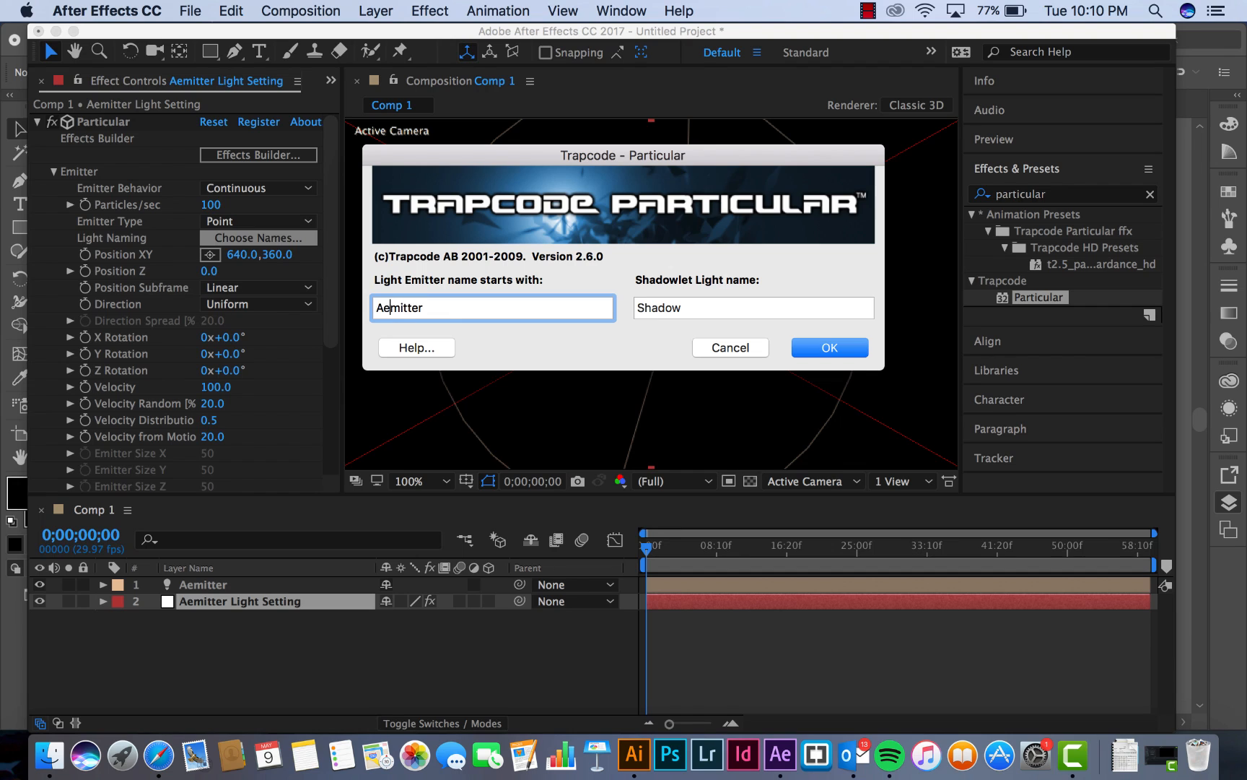
click(830, 347)
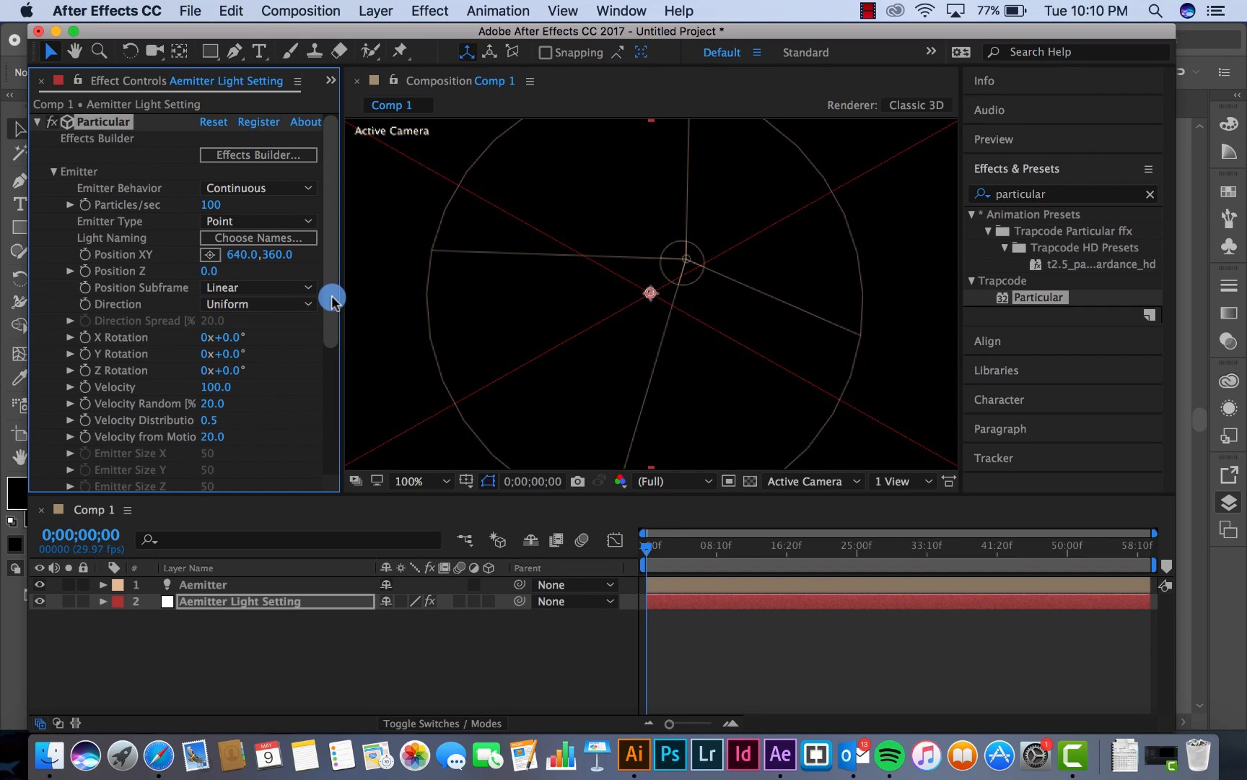
mouse_move(332, 296)
mouse_down()
mouse_move(333, 314)
mouse_move(333, 281)
mouse_up()
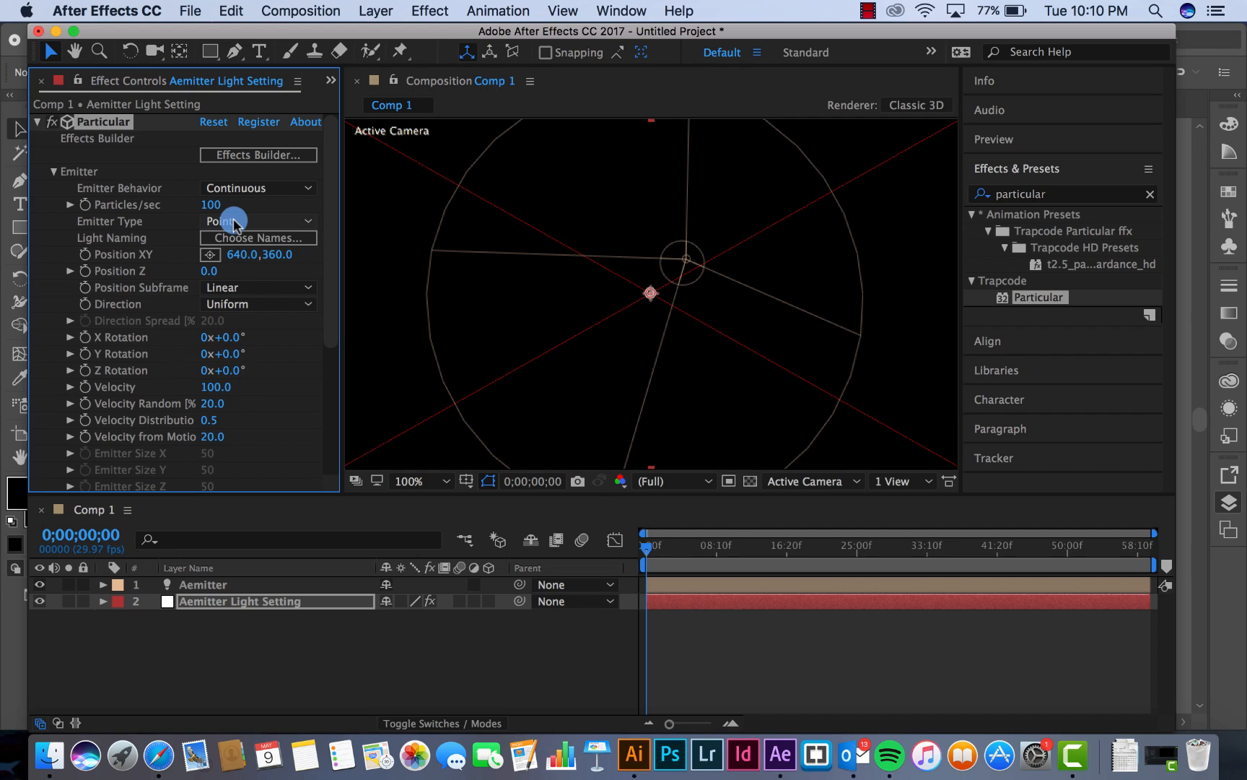
click(40, 601)
Reveal the Aemitter light's Position and move the light left along its X axis to about 391, 307, -481
click(215, 586)
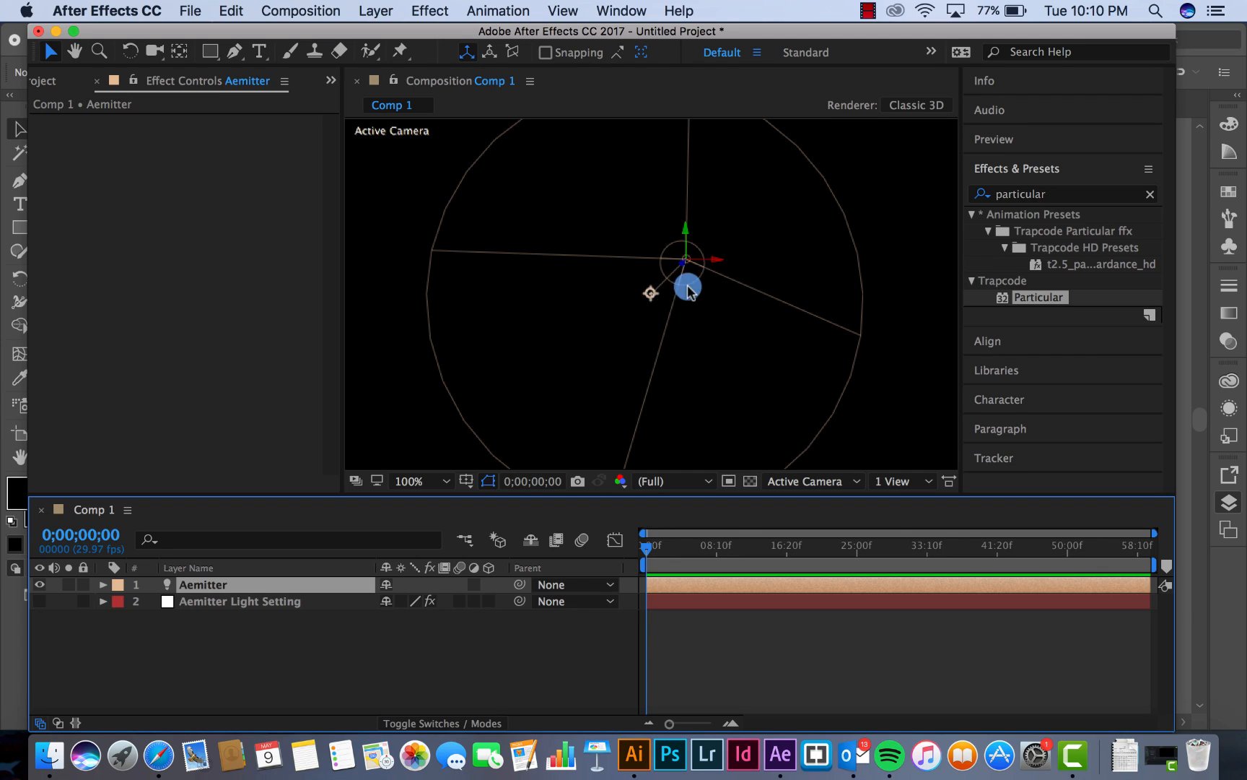
key(p)
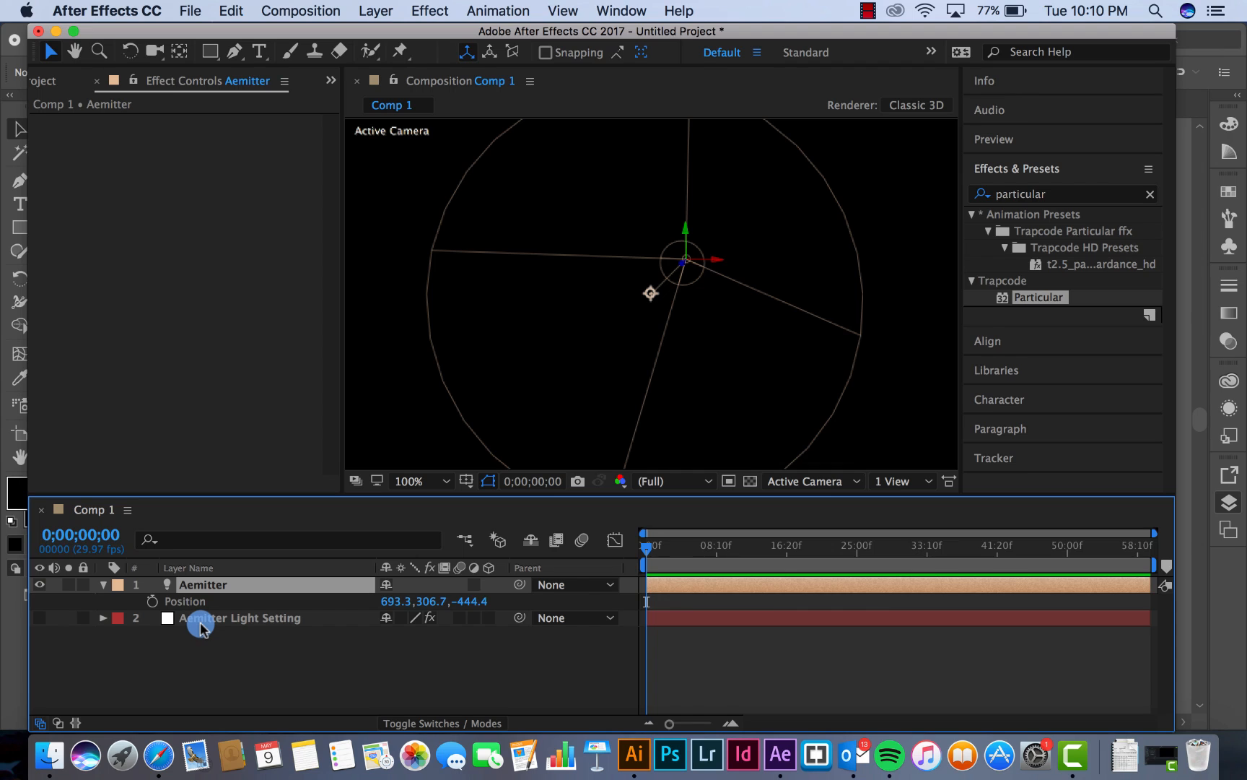
click(191, 601)
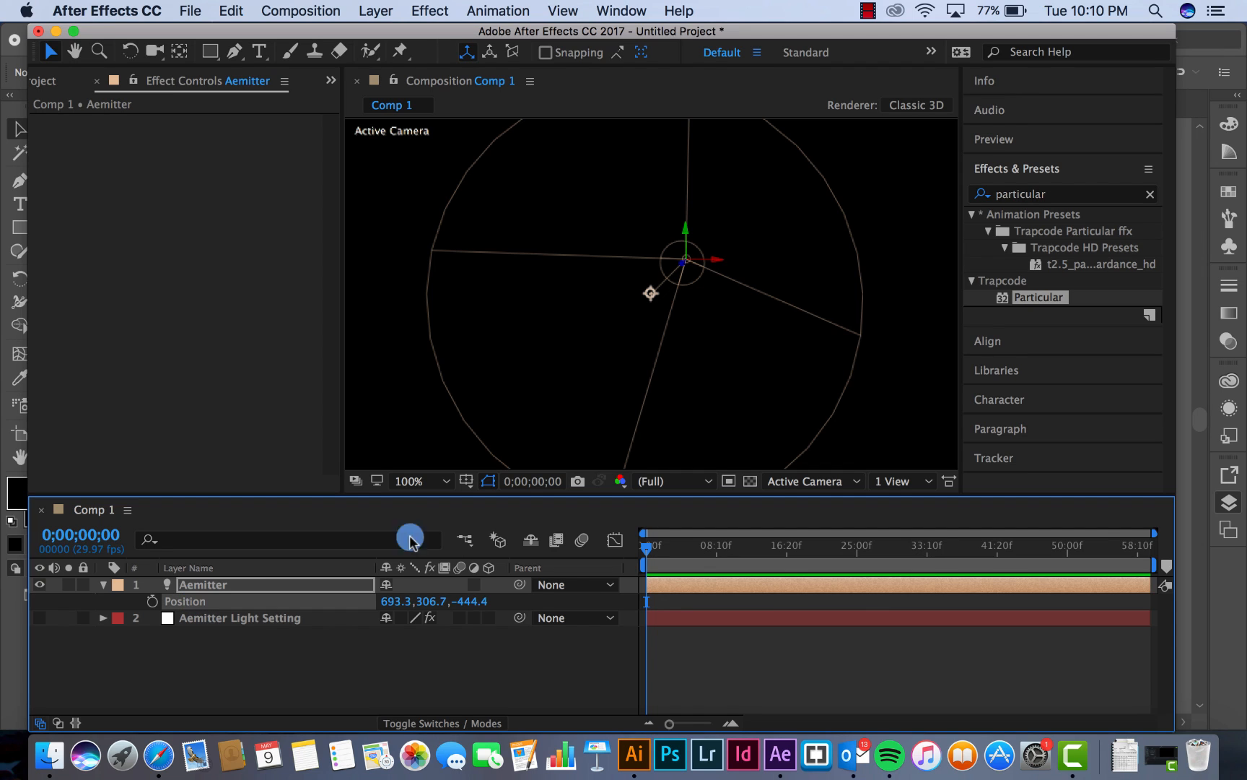
drag(710, 266, 565, 258)
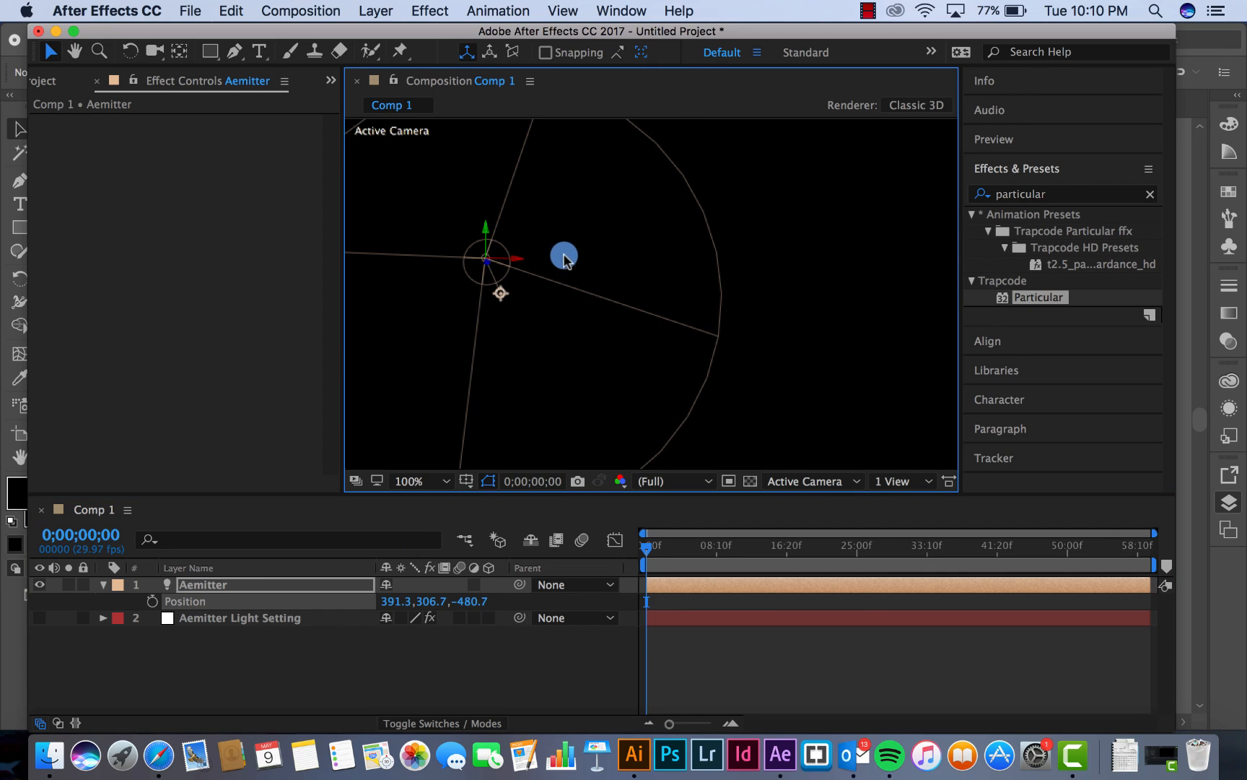
Keyframe the Aemitter light's position at the start, and move it right to about 1075, 307, -399 at 0;00;01;29
drag(669, 723, 703, 724)
click(154, 601)
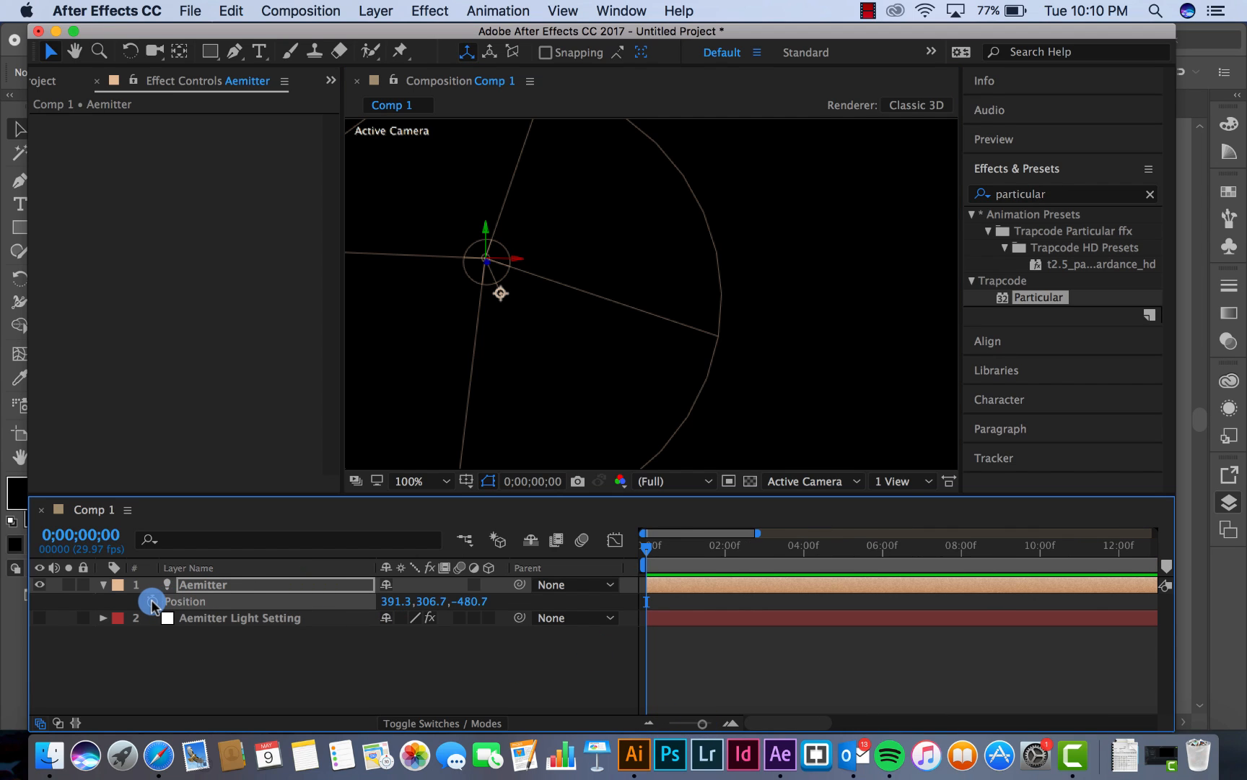
click(153, 602)
drag(706, 551, 724, 547)
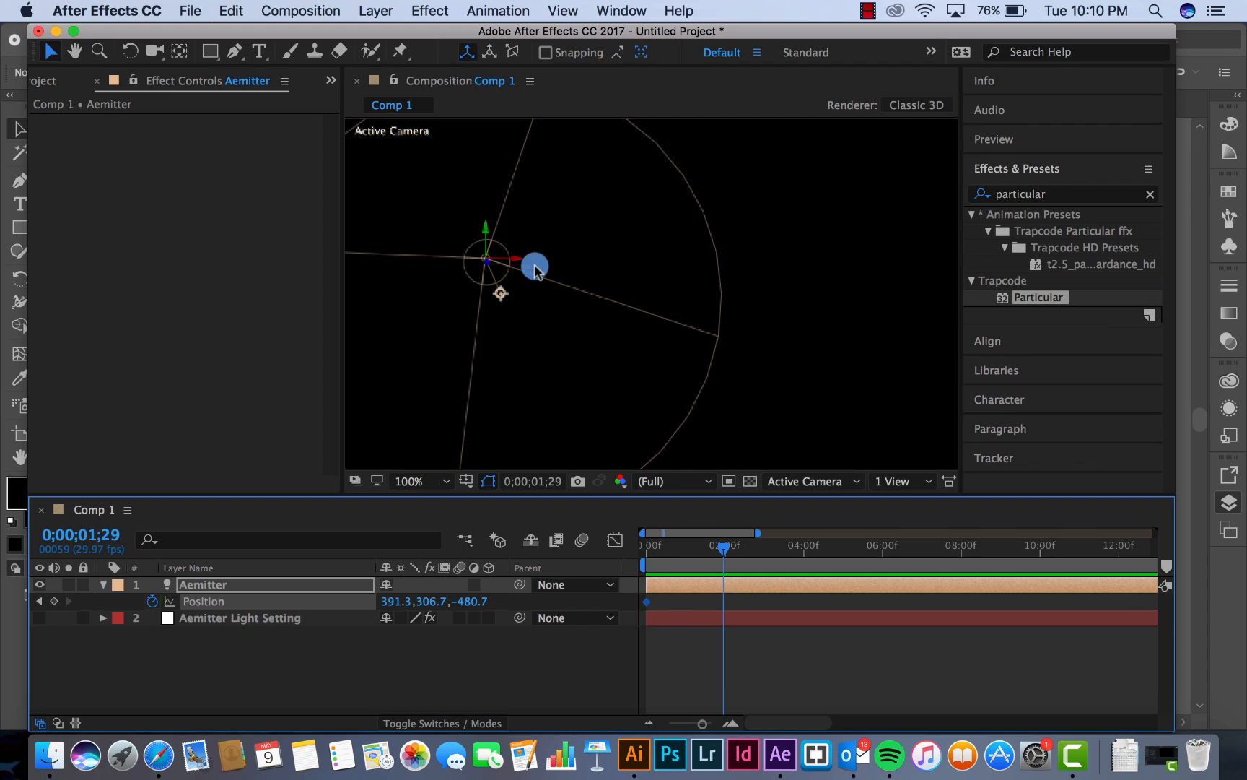
drag(518, 262, 854, 283)
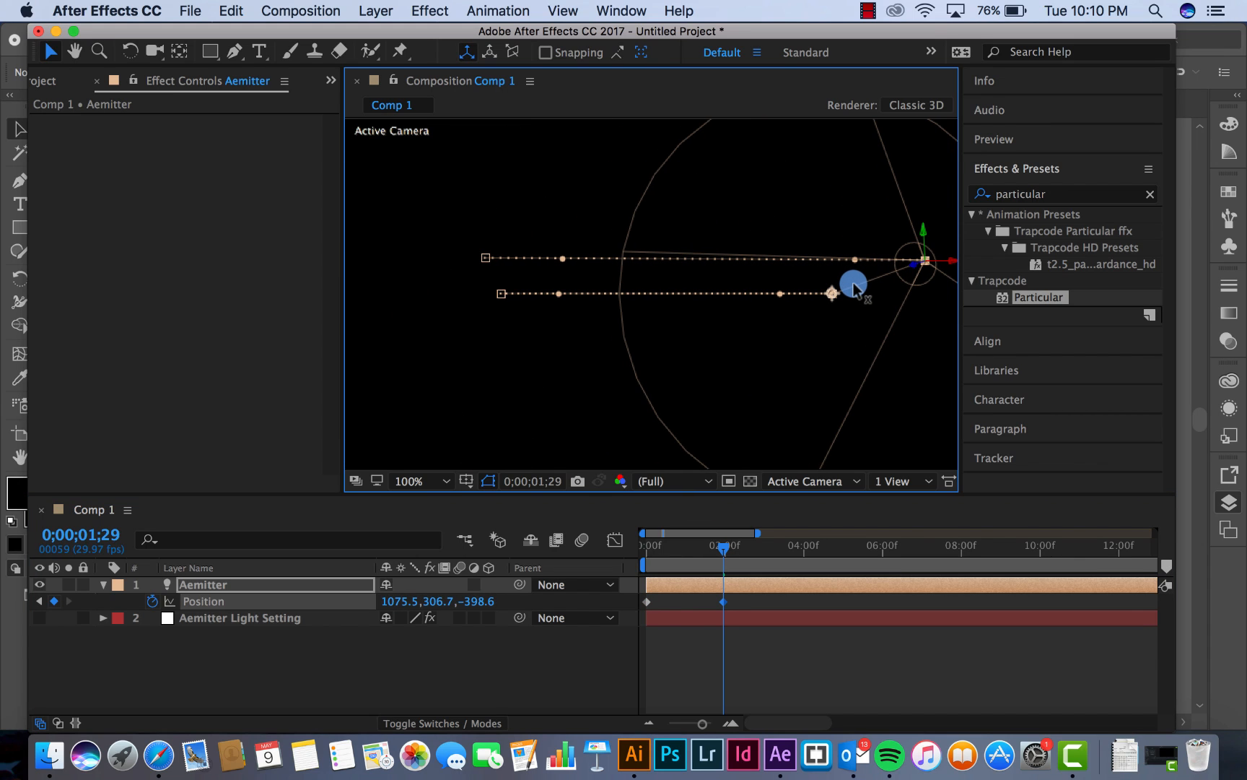
click(749, 608)
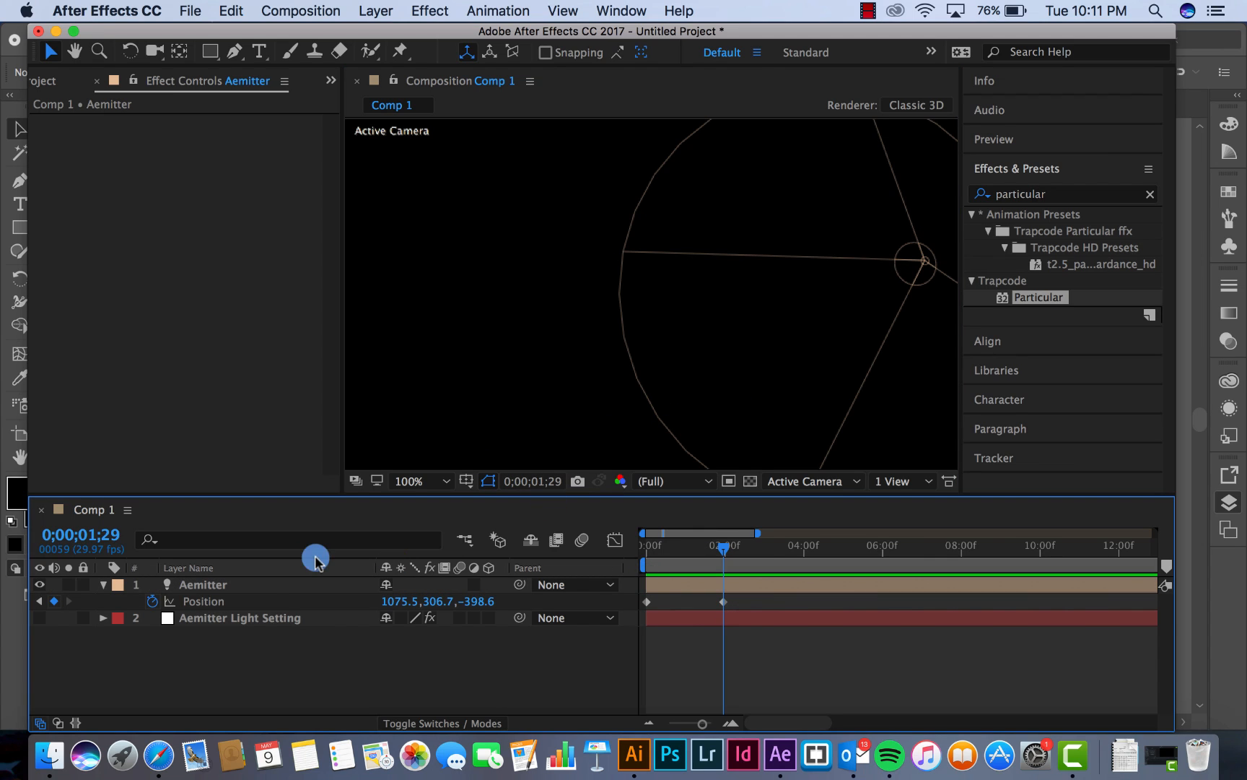
Set both Aemitter Position keyframes to Bezier for temporal and spatial interpolation
click(206, 599)
drag(750, 596, 643, 610)
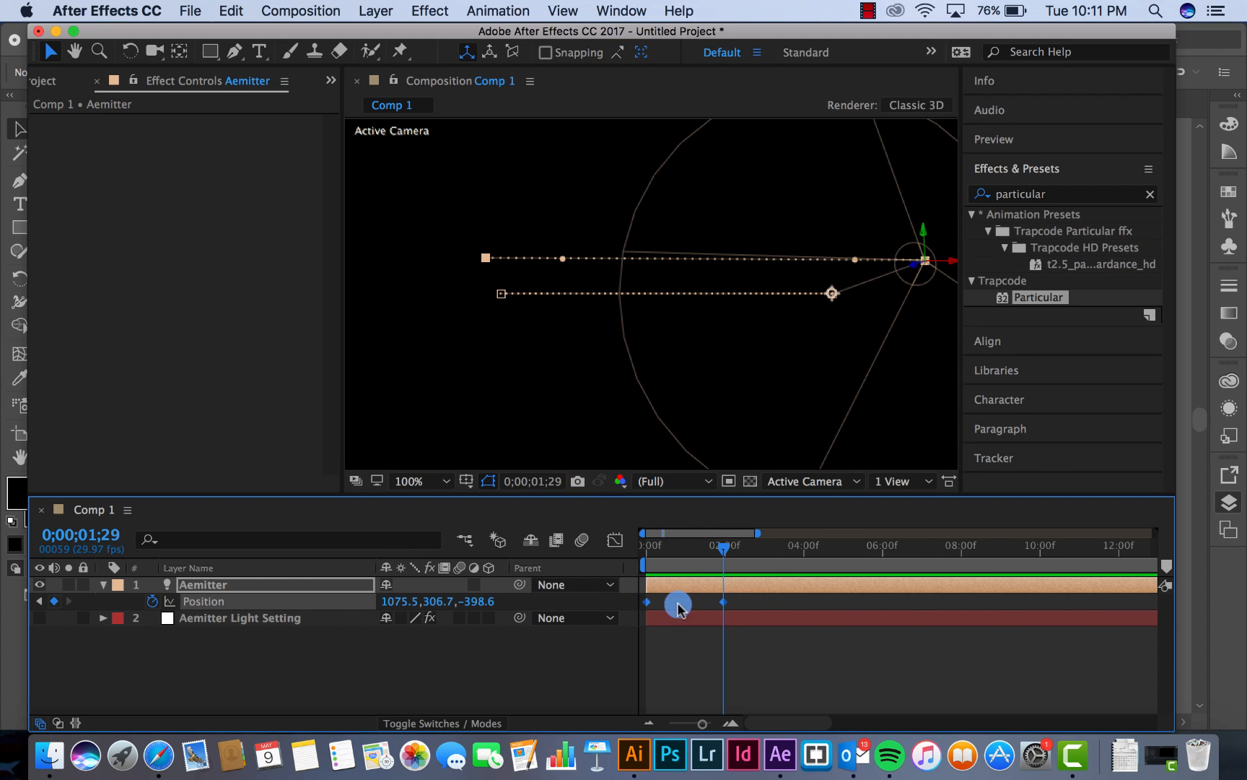
right_click(722, 608)
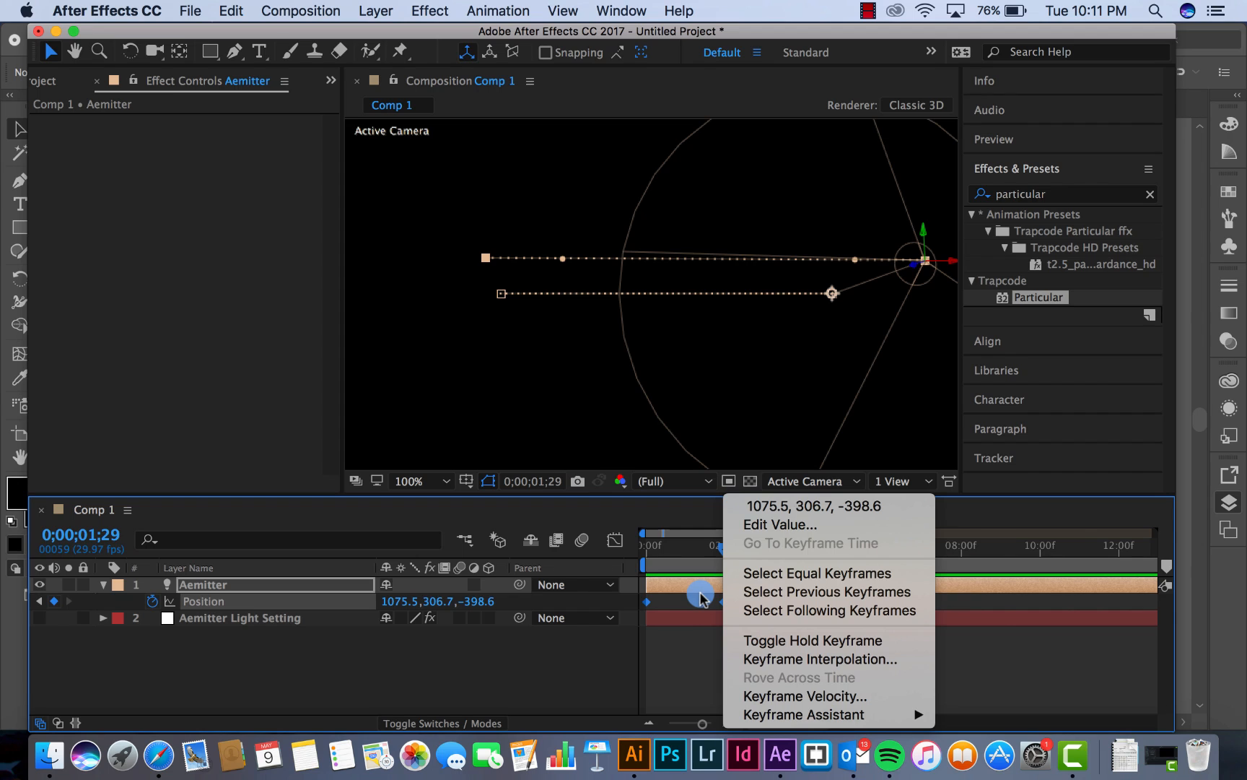
click(840, 659)
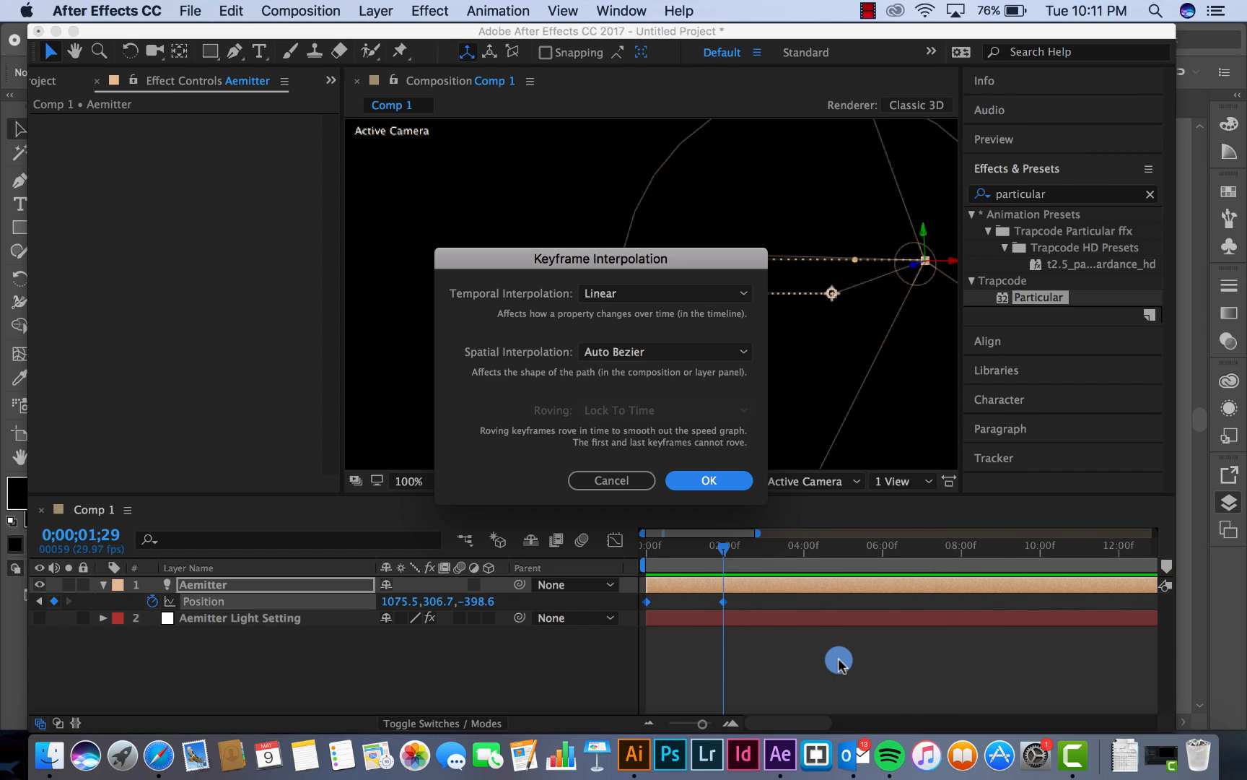
click(653, 293)
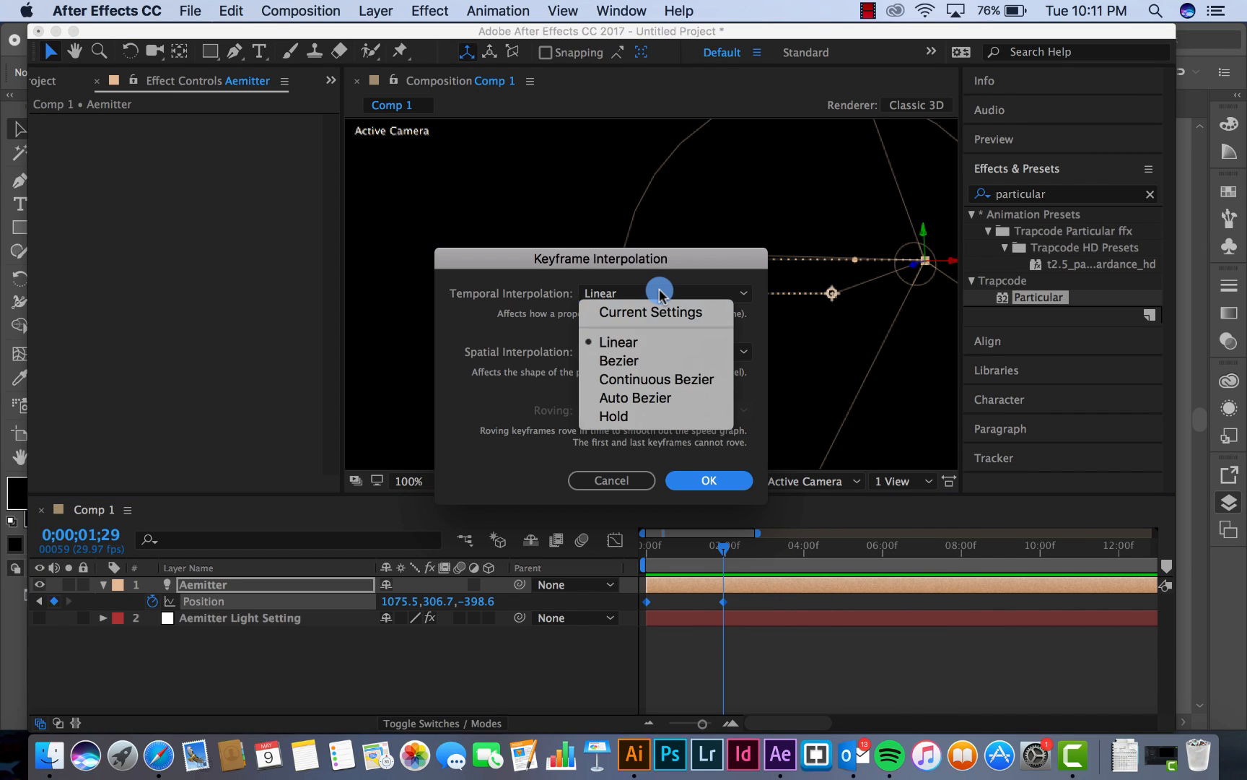
click(646, 359)
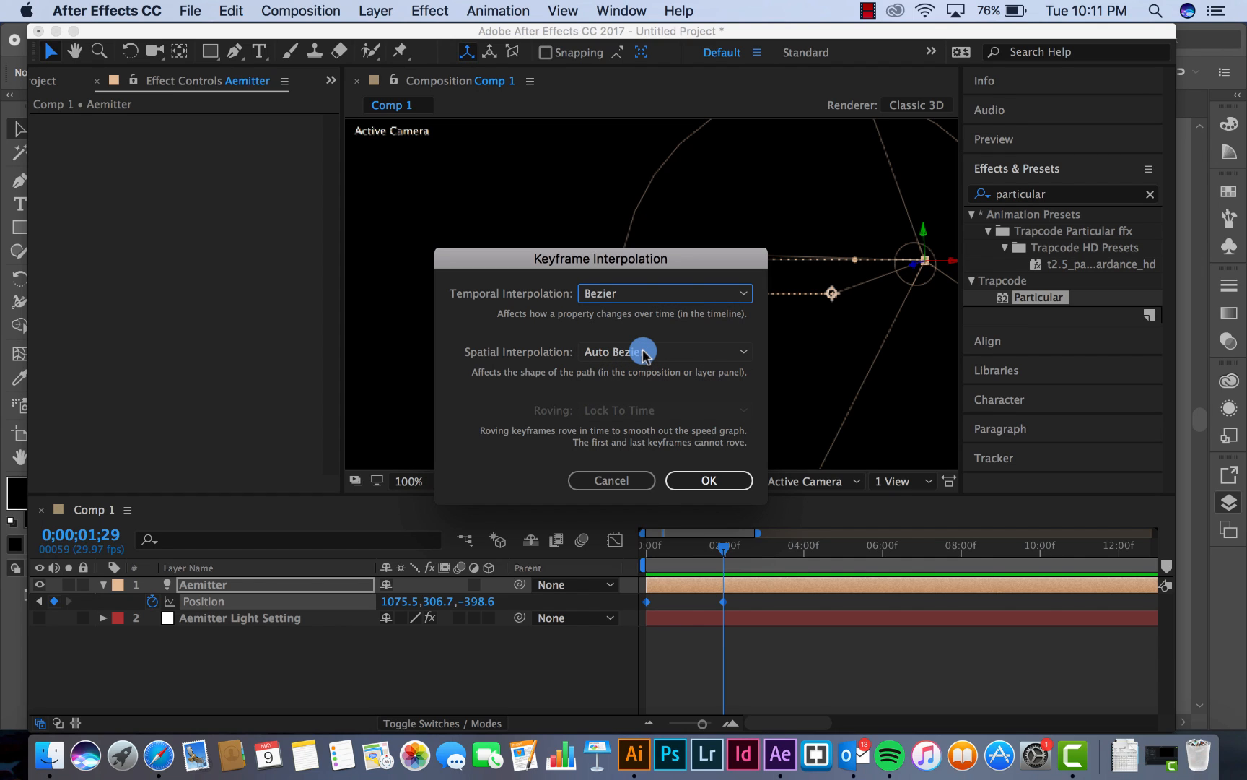
click(642, 352)
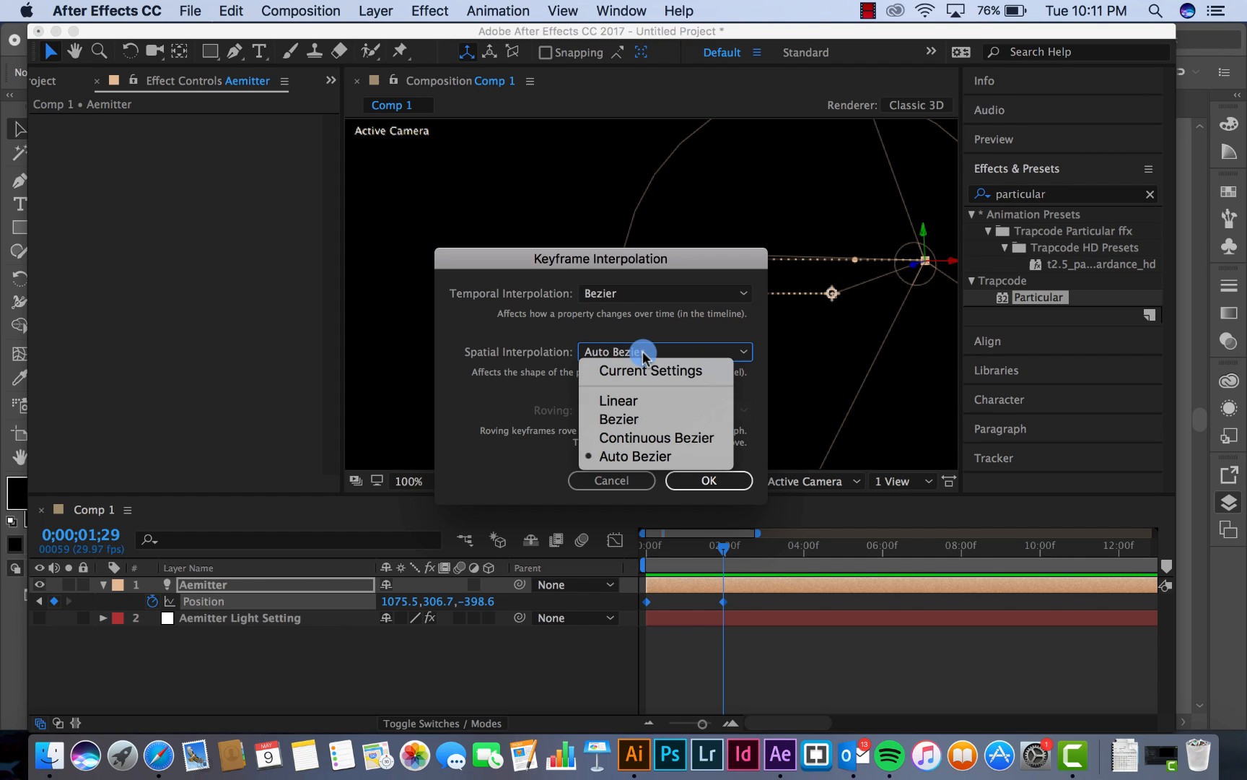
click(640, 417)
click(711, 480)
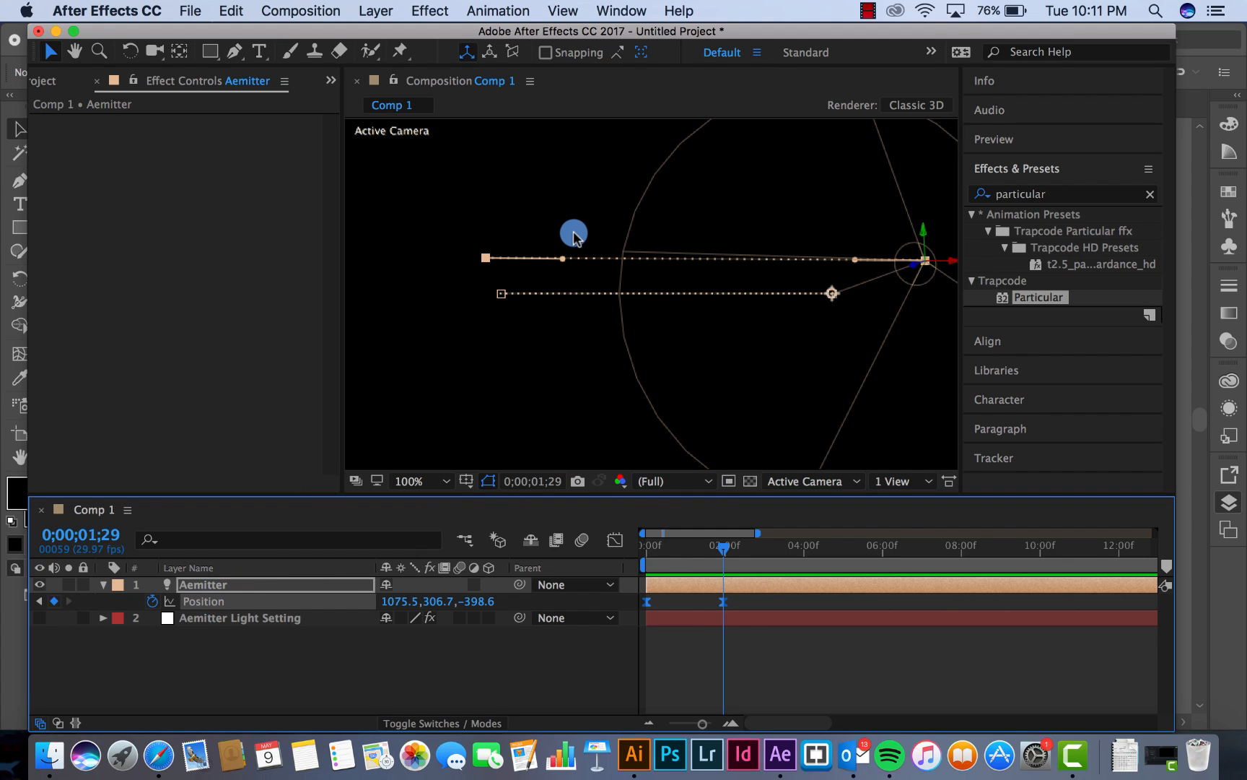
Bend the Aemitter light's motion path into an upward arch using the Bezier handles of both Position keyframes
drag(564, 258, 634, 111)
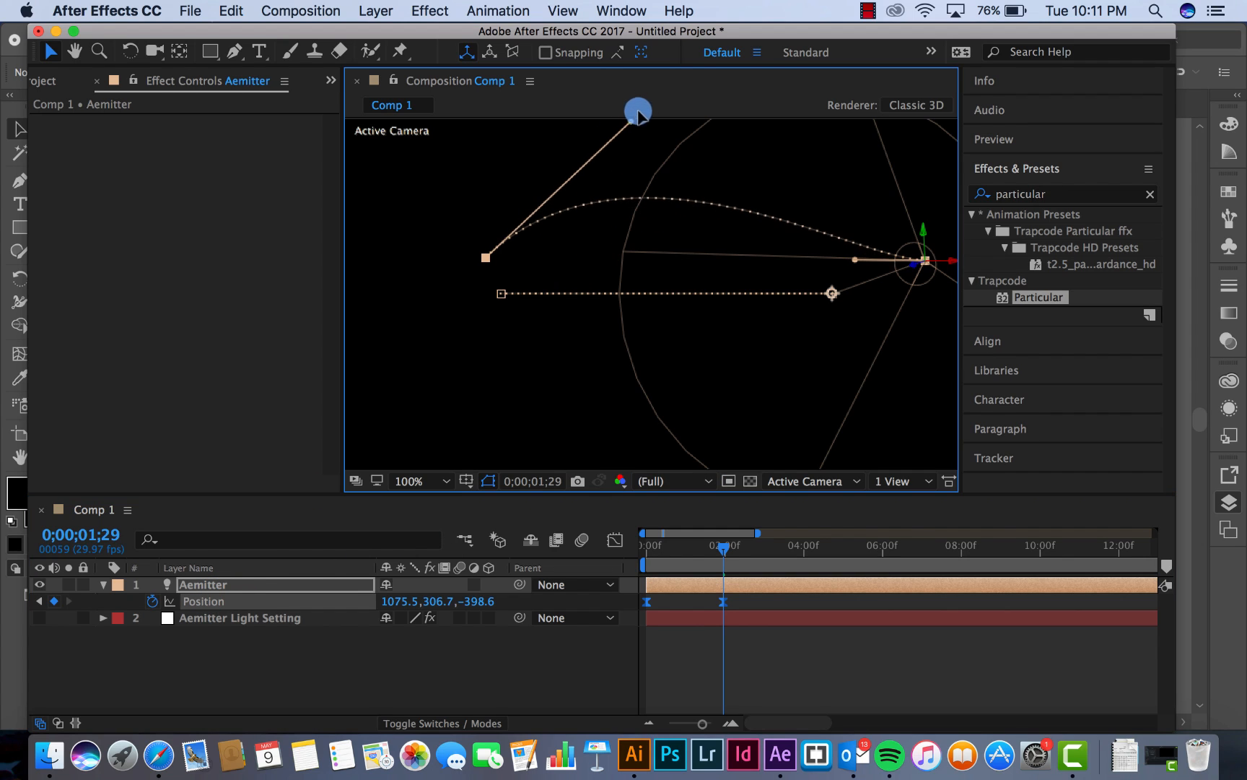
drag(857, 264, 823, 142)
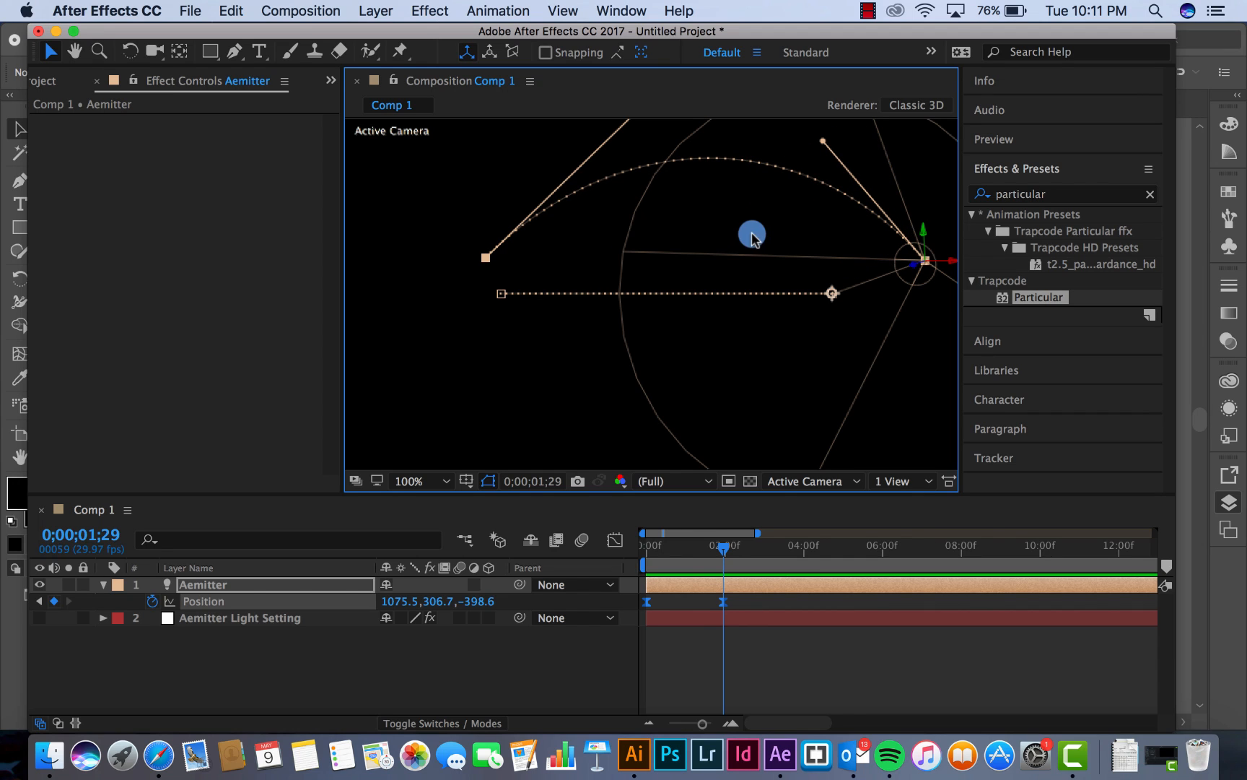
click(446, 481)
click(451, 444)
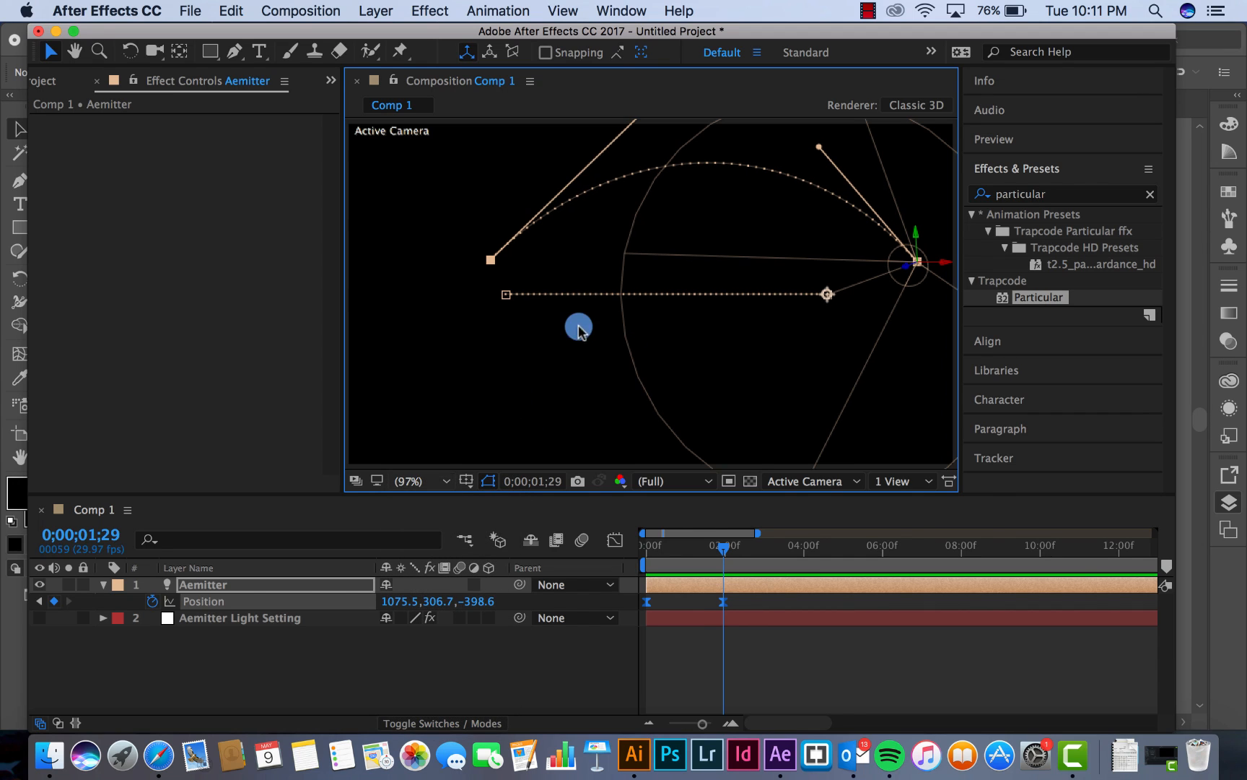
key(comma)
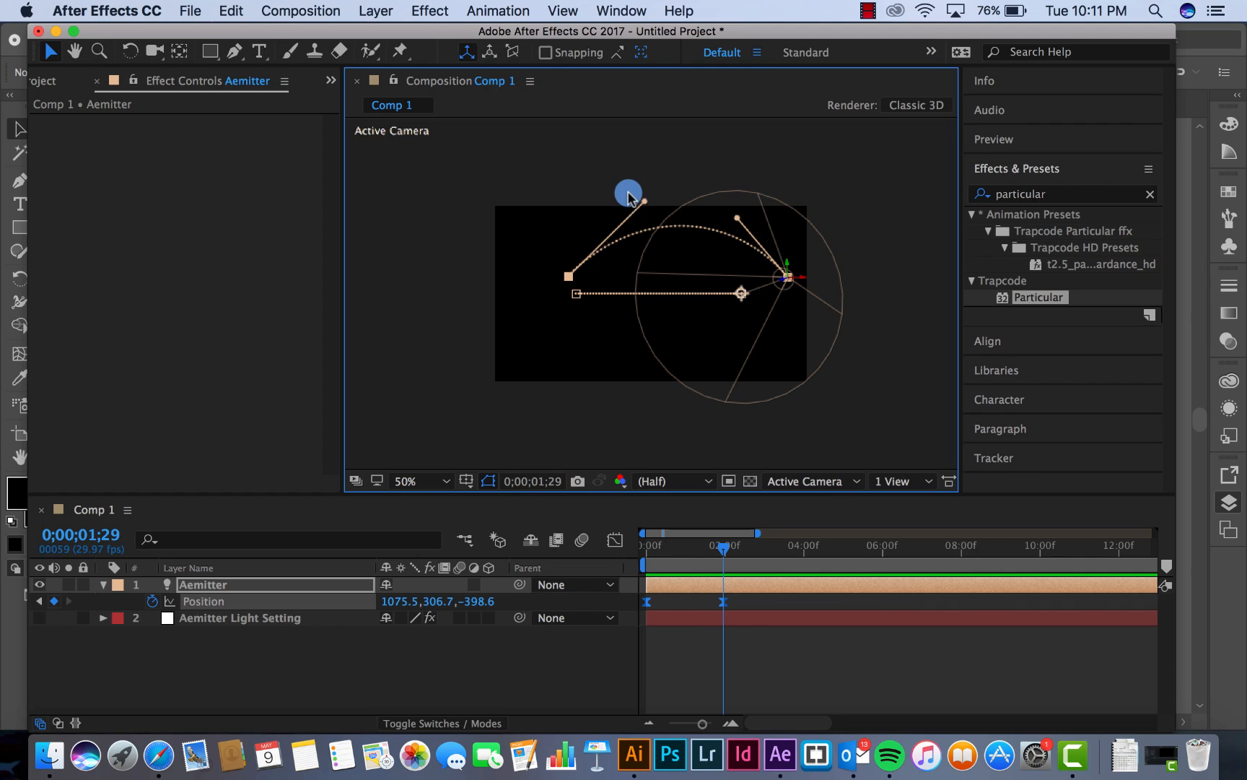
drag(644, 198, 616, 198)
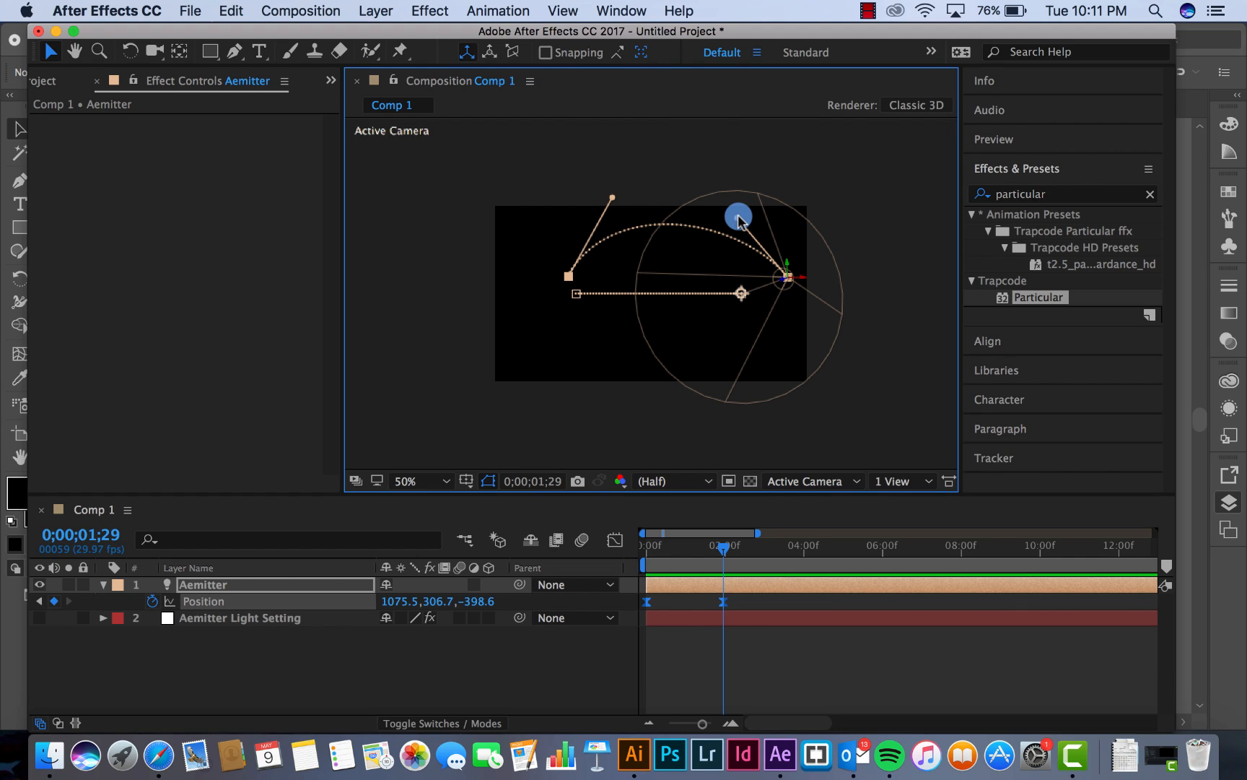
drag(737, 218, 740, 216)
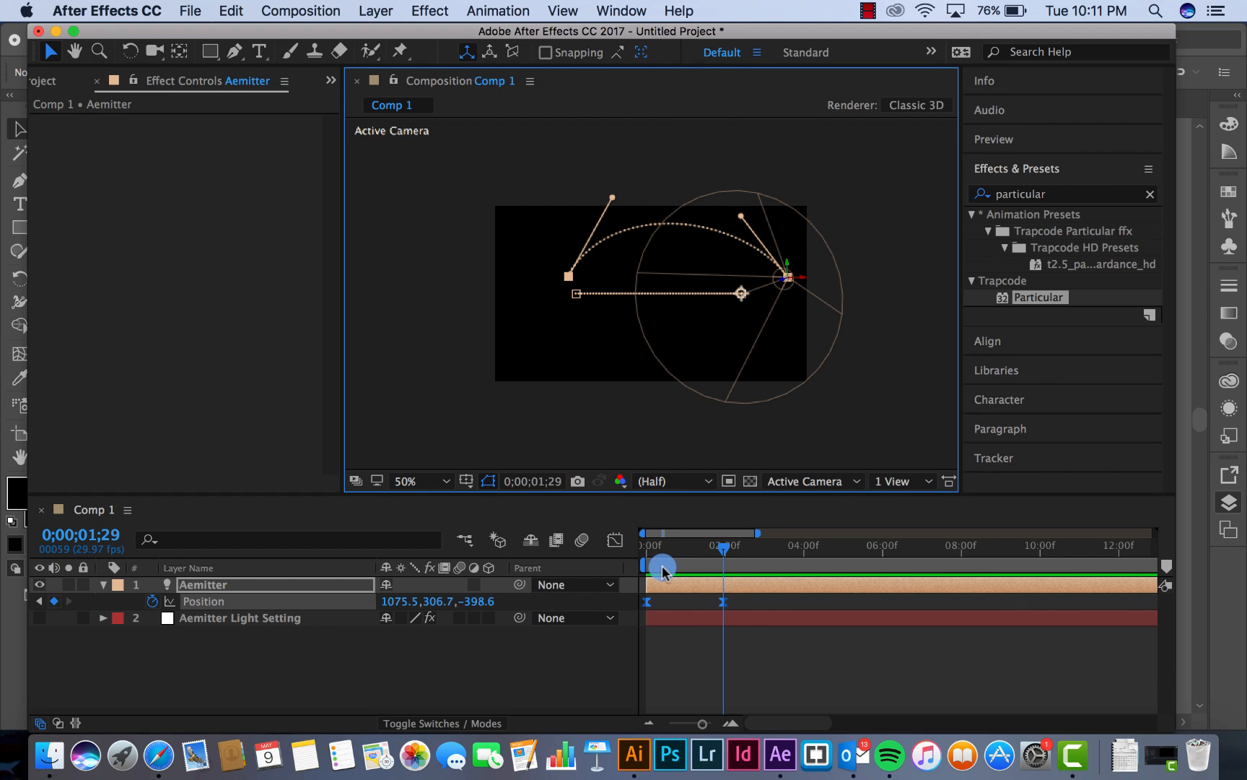
At the first frame, set Particular's emitter type on Aemitter Light Setting to Light(s), keeping Aemitter as the light emitter name
click(668, 601)
click(642, 548)
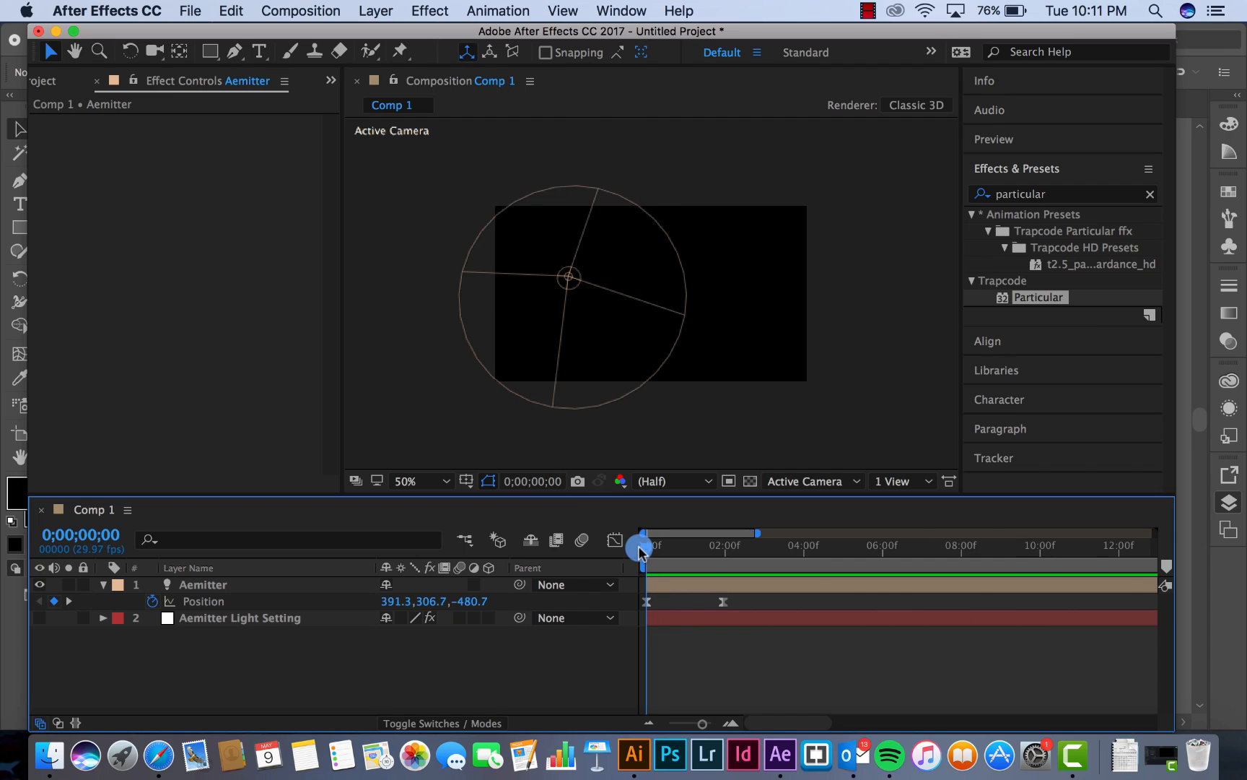
mouse_move(639, 551)
mouse_down()
mouse_move(691, 548)
mouse_move(644, 548)
mouse_up()
click(175, 619)
click(215, 618)
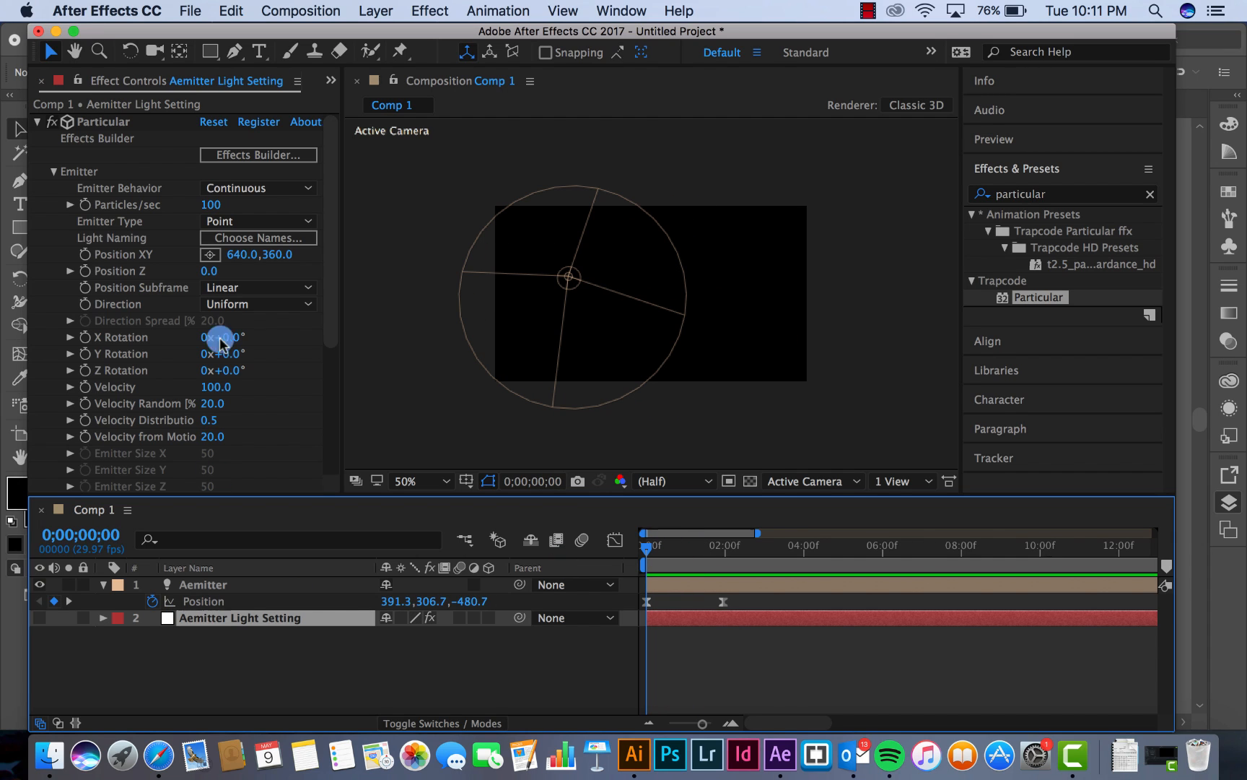
click(227, 222)
click(249, 315)
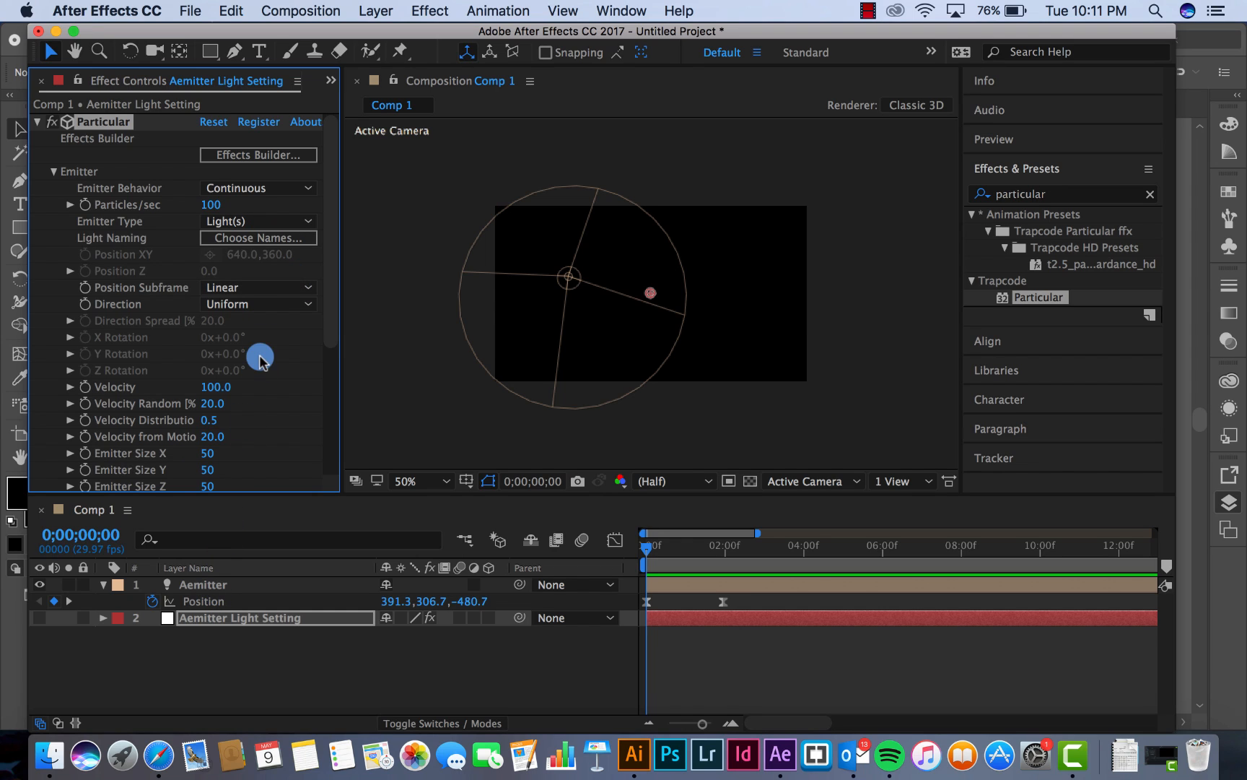
click(243, 242)
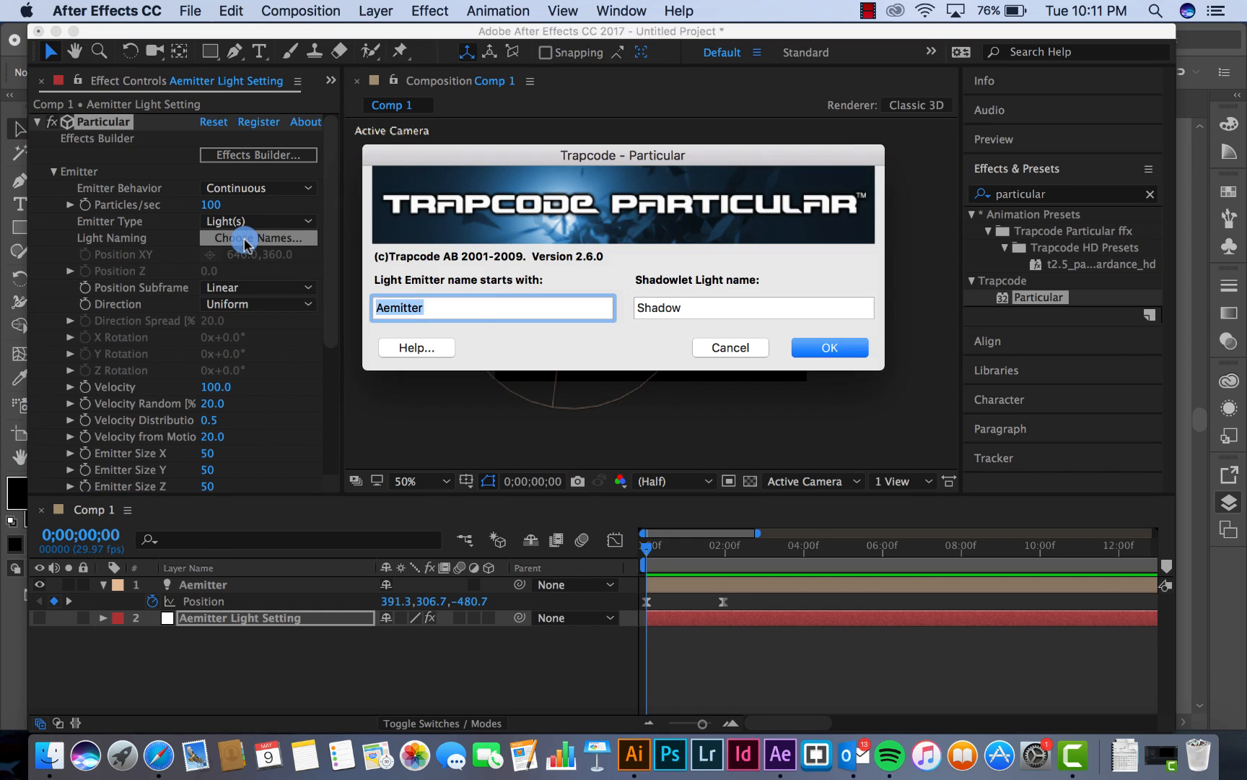
click(830, 348)
Make the Aemitter Light Setting layer visible and preview the particles up to 0;00;02;02
click(647, 553)
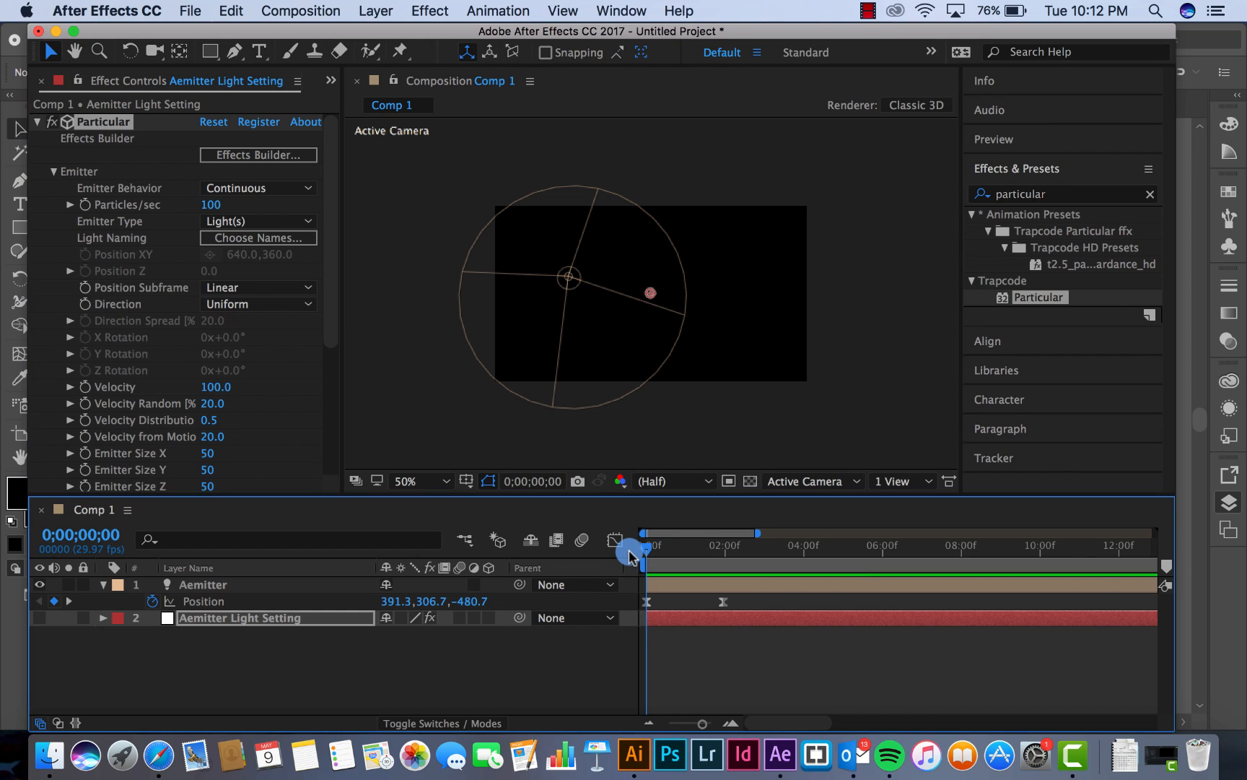
mouse_move(630, 554)
mouse_down()
mouse_move(661, 550)
mouse_move(640, 545)
mouse_up()
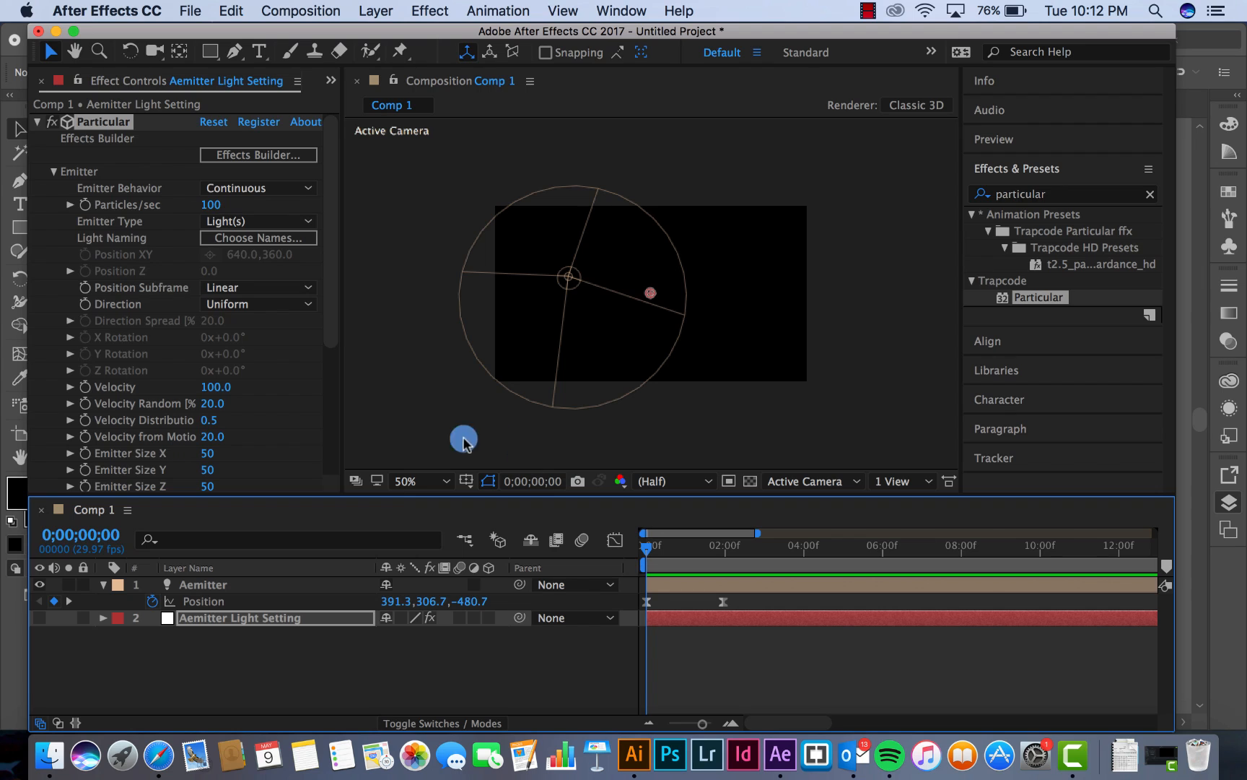
click(38, 619)
click(460, 577)
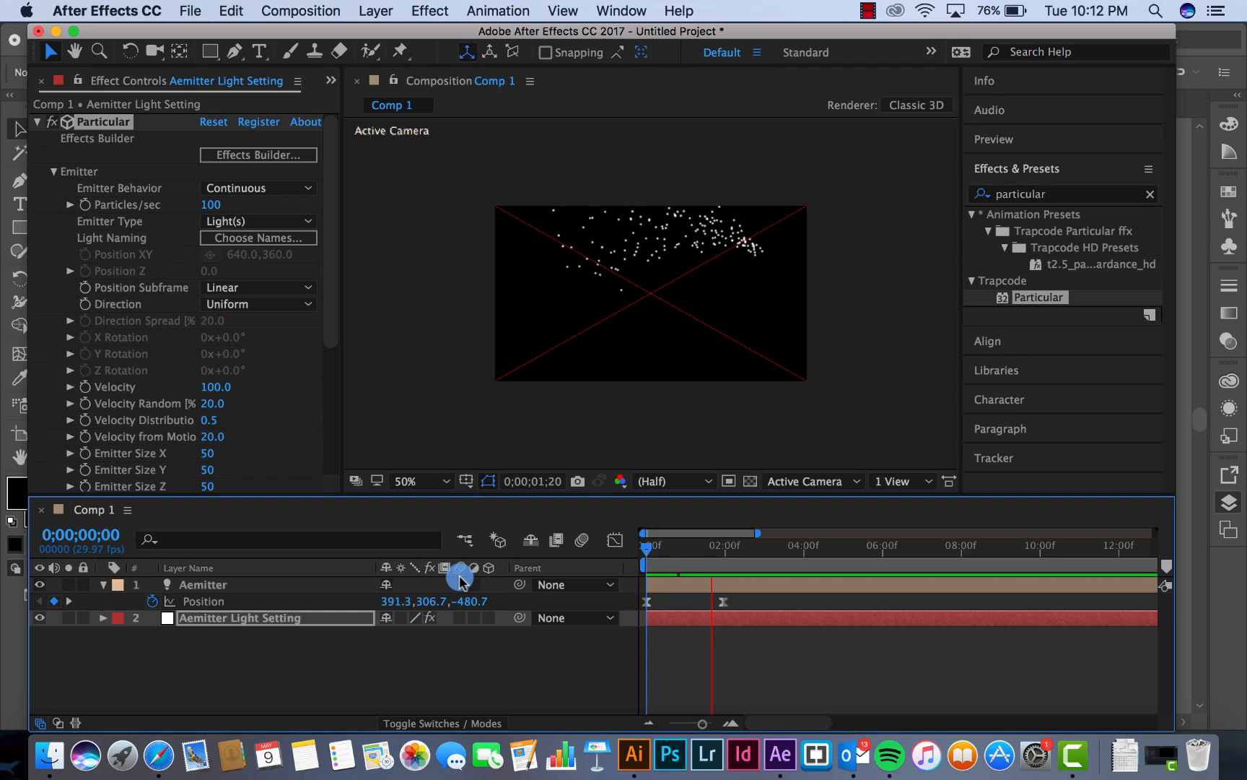
click(691, 546)
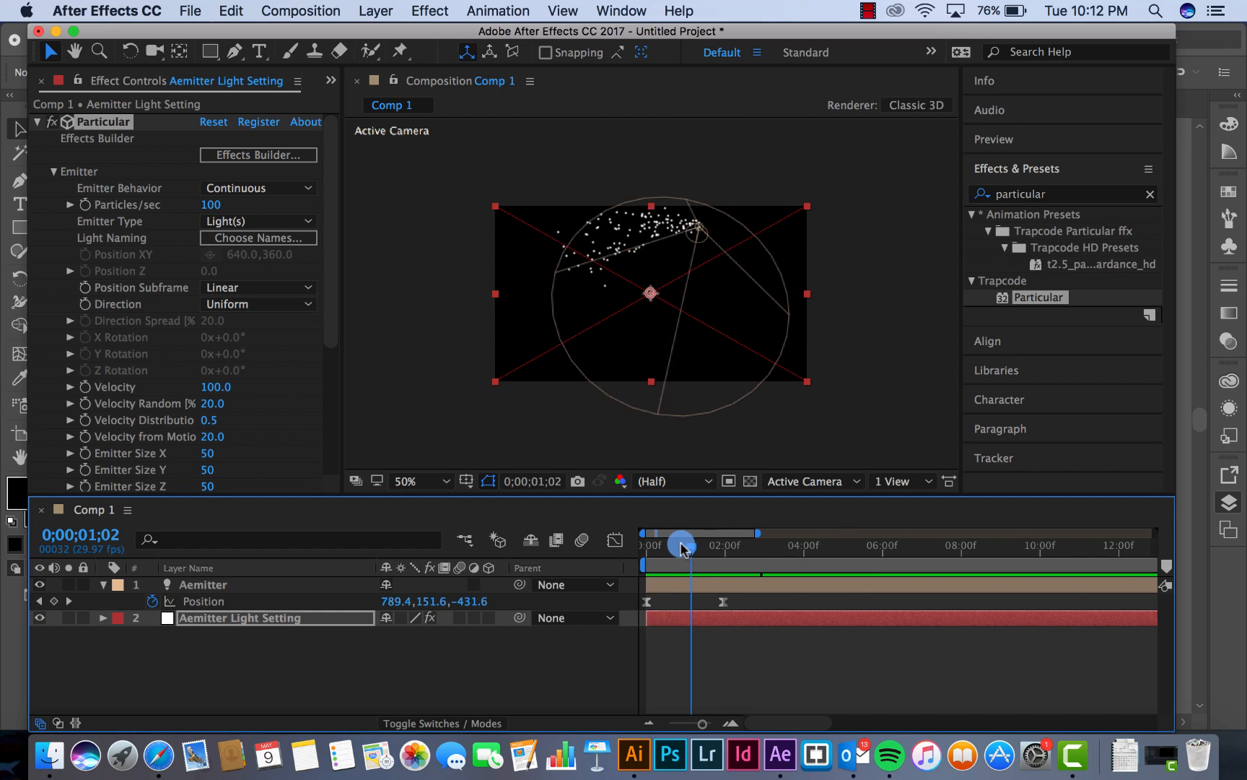
drag(682, 547, 728, 552)
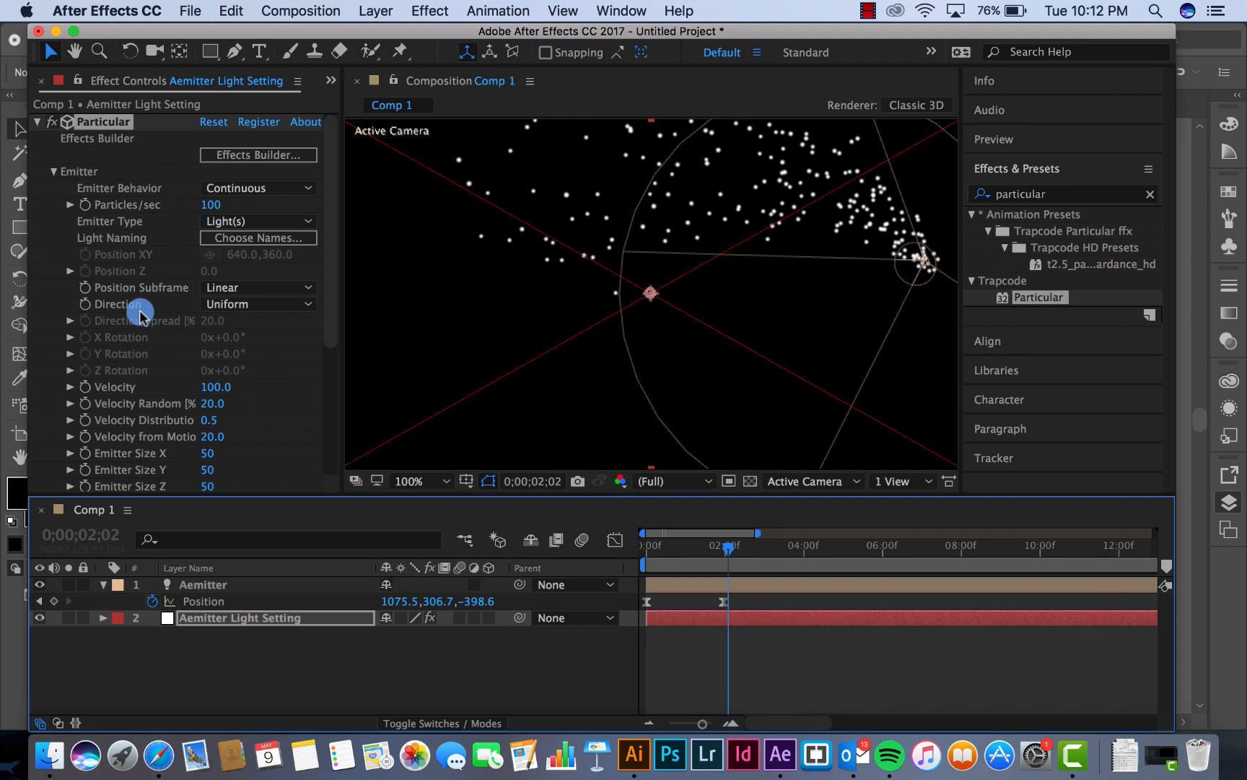
Set Particular's Velocity, Velocity Random, Velocity Distribution and Velocity from Motion to 0
drag(328, 292, 328, 358)
click(220, 293)
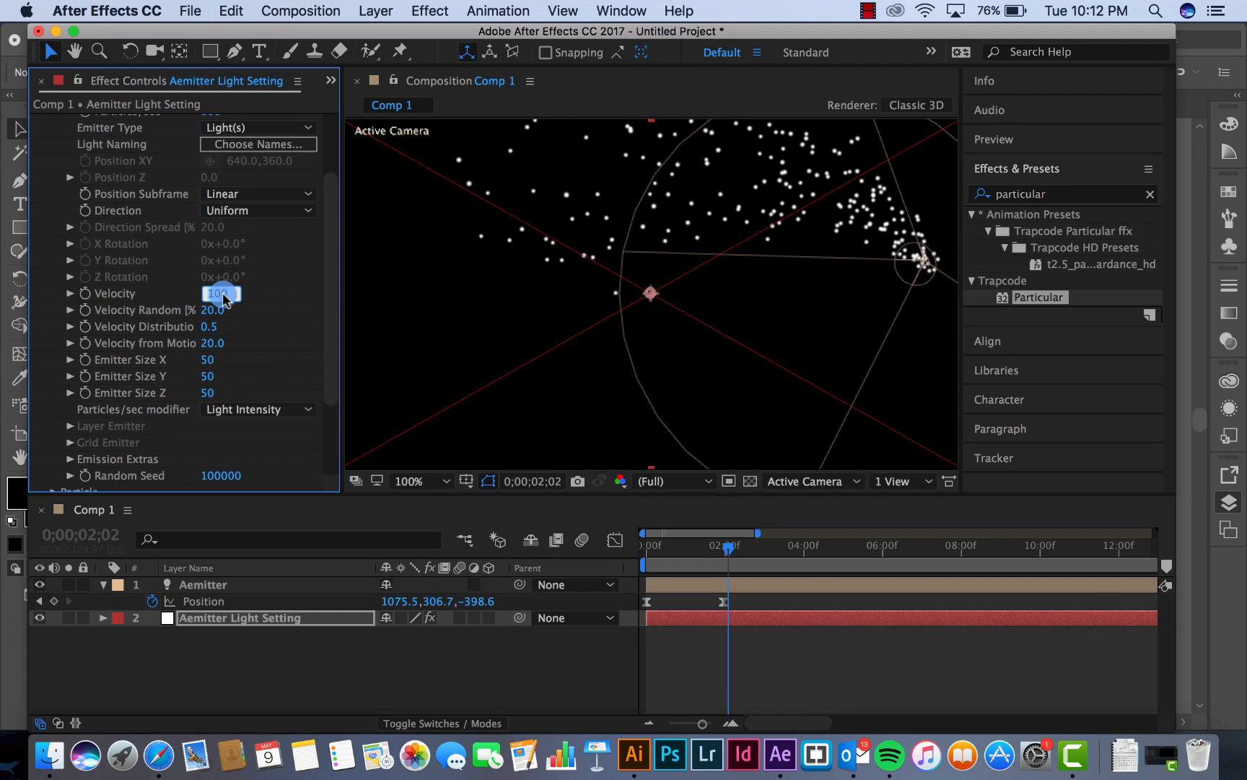
text(0)
key(Tab)
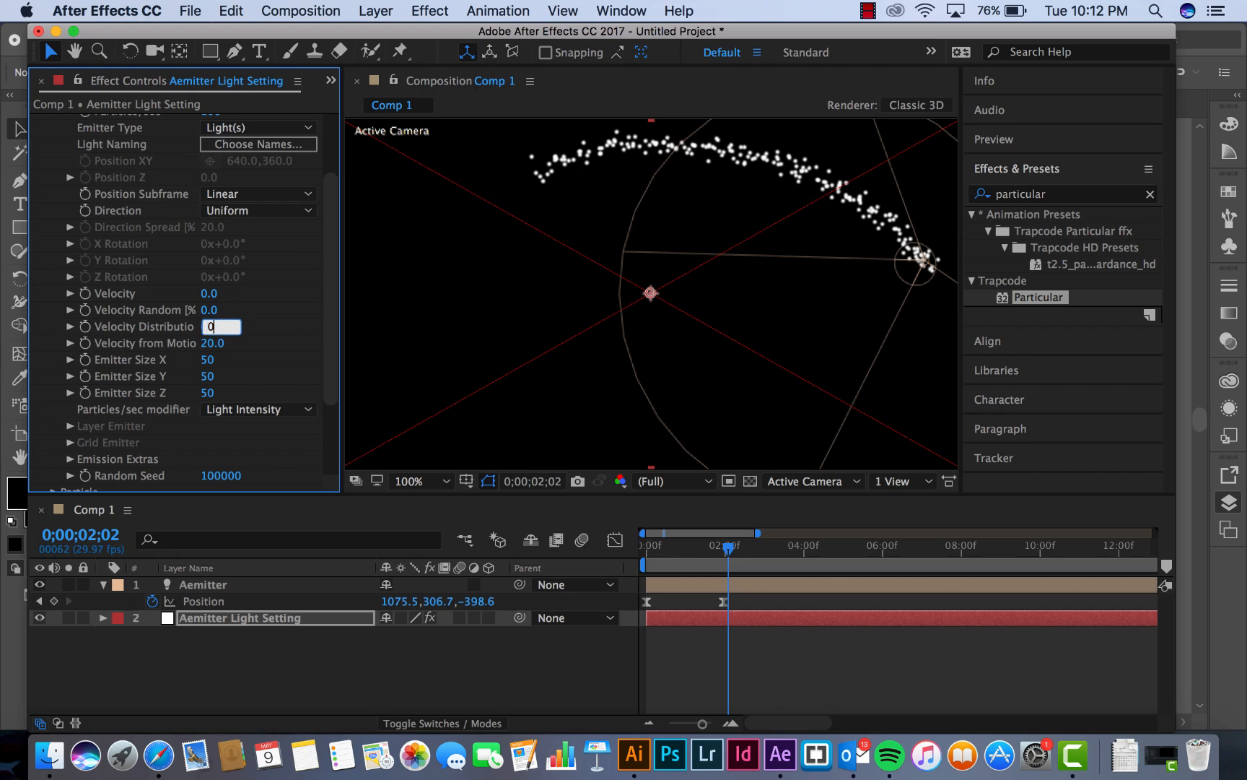
key(Tab)
text(0)
Set Particular's Emitter Size X, Y and Z to 0
key(Tab)
text(0)
key(Tab)
text(0)
key(Tab)
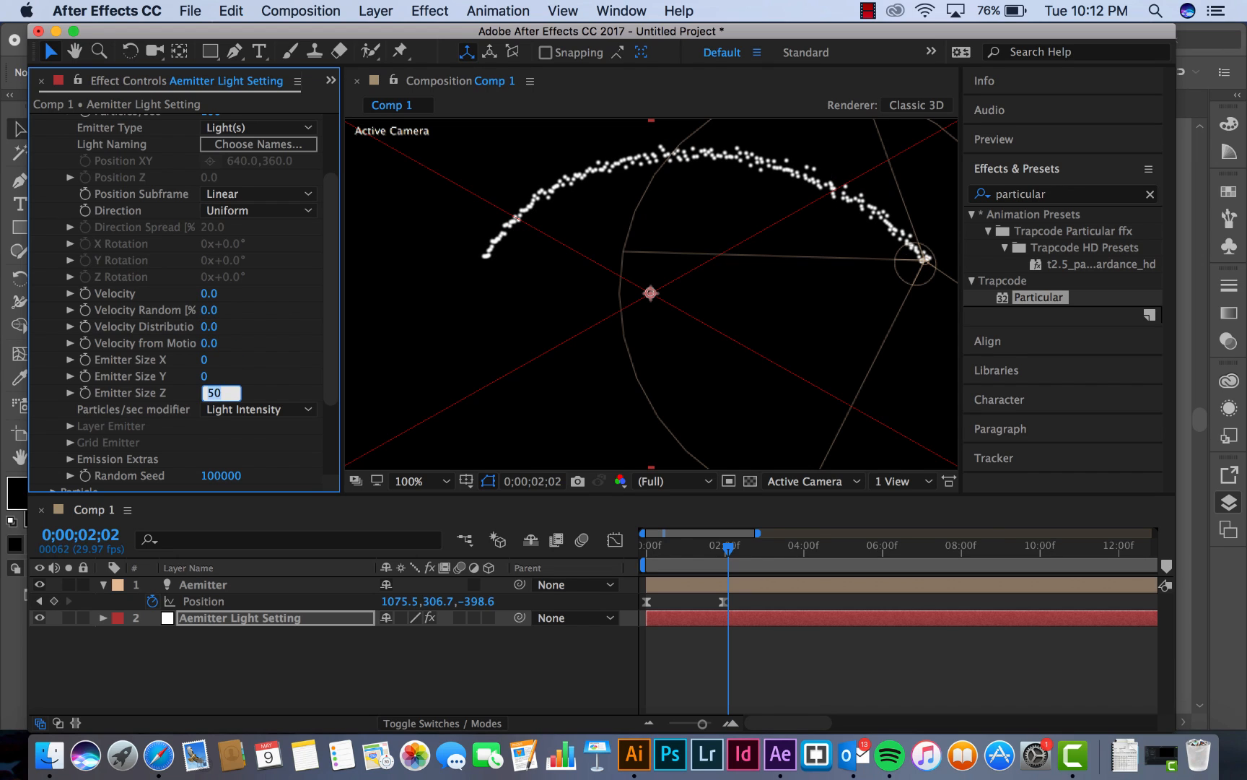
text(0)
key(Tab)
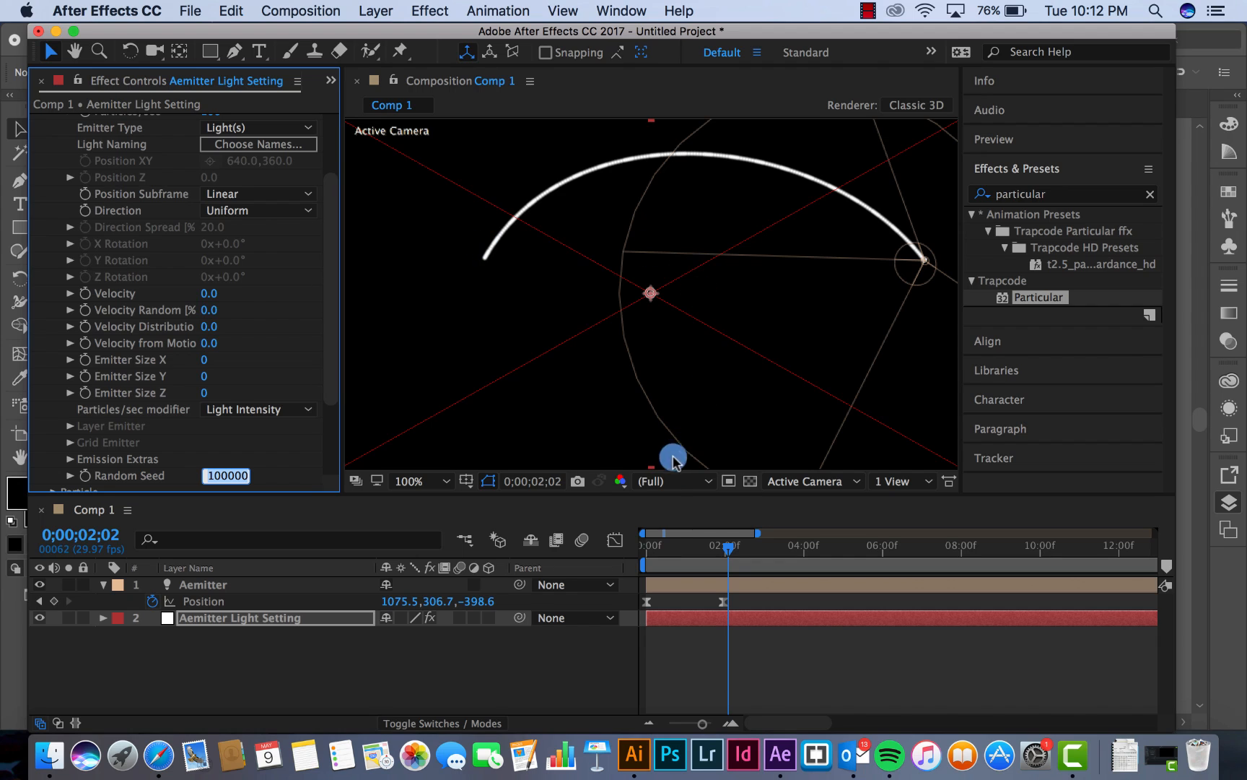
Set Particular's Particles/sec to 500 and preview the particle line's growth from the first frame with the composition fitted to the view
drag(663, 554, 699, 552)
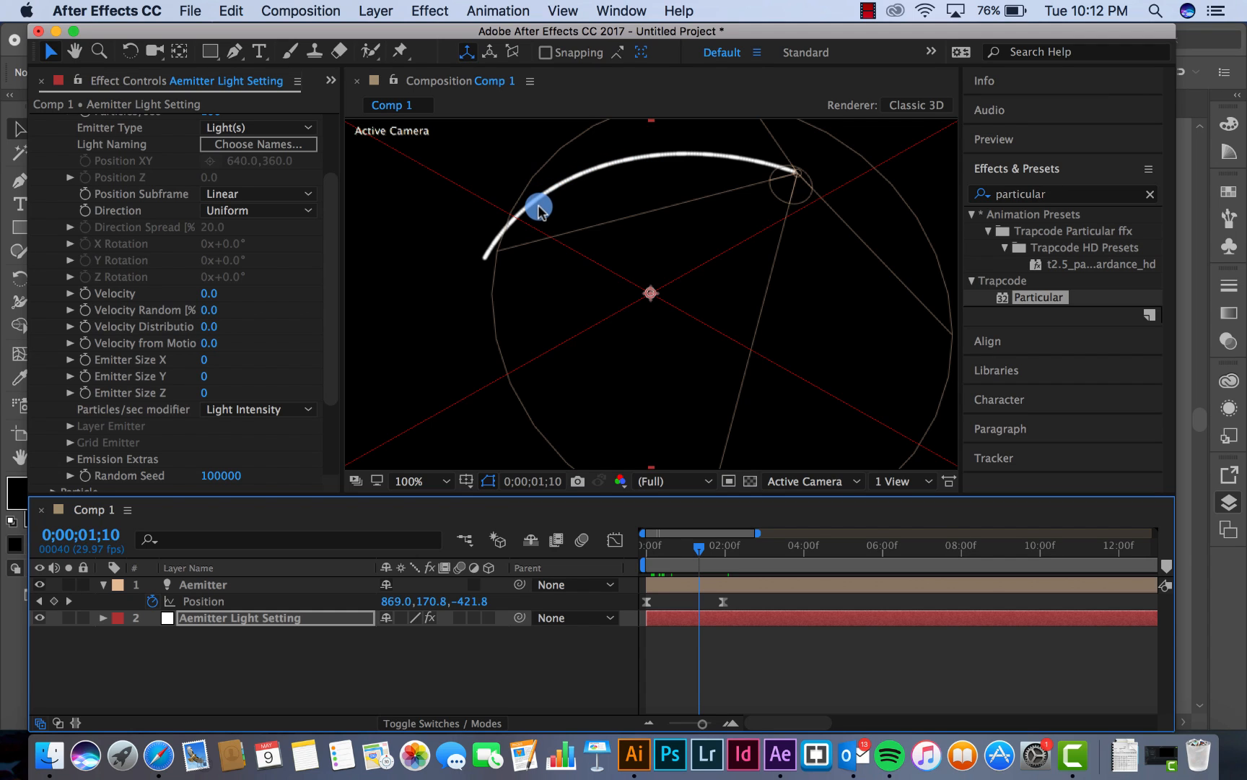
drag(333, 188, 334, 130)
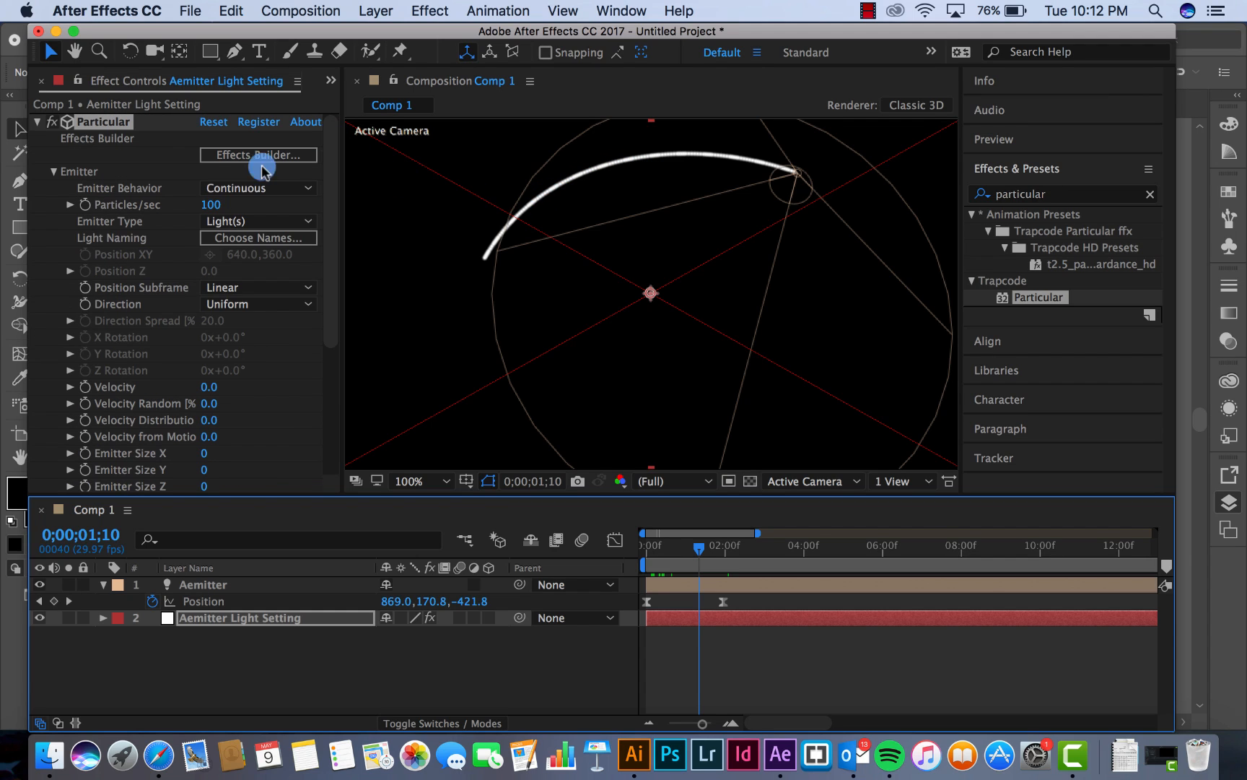
click(211, 205)
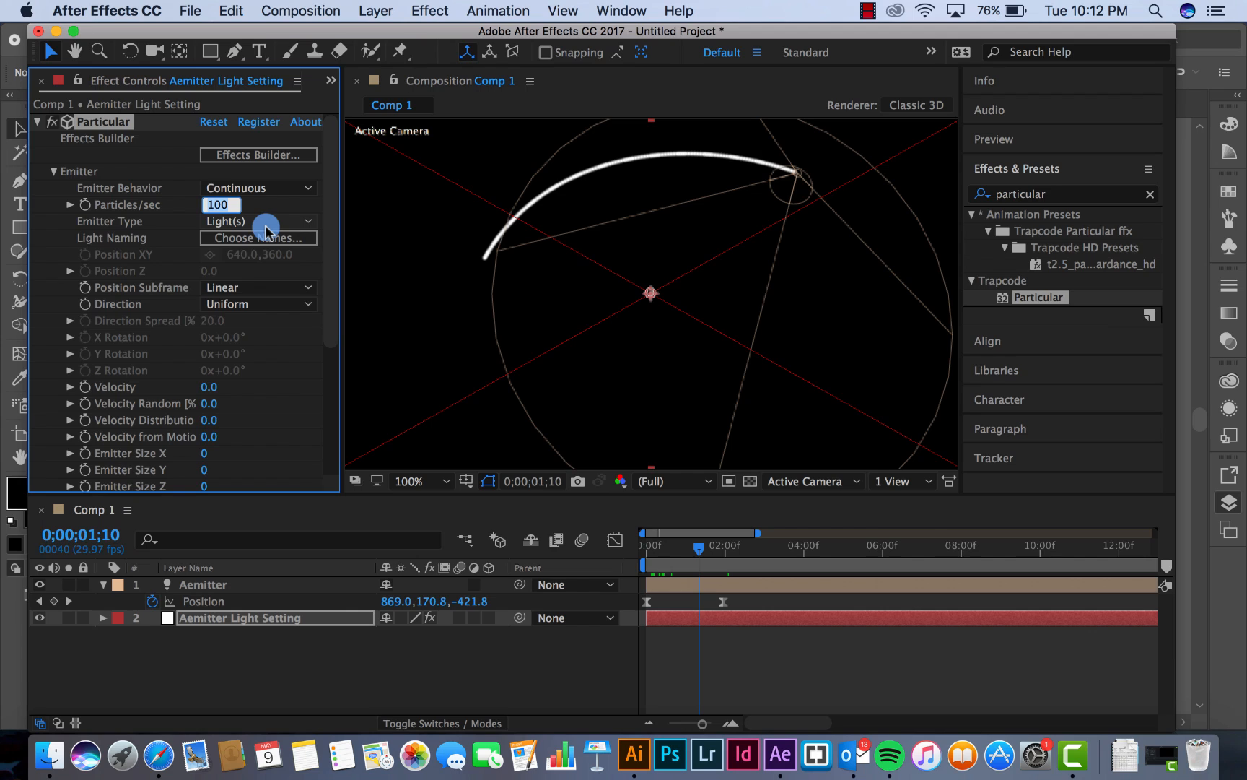
text(500)
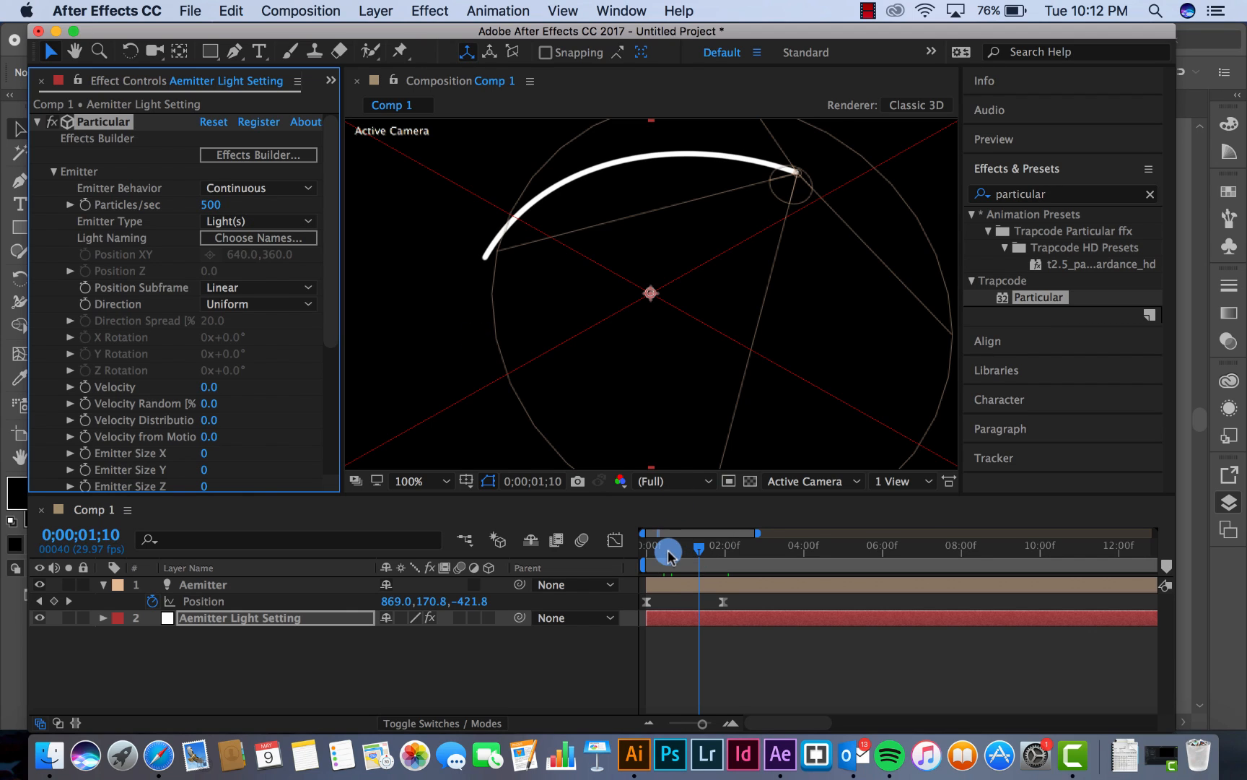
drag(668, 547, 635, 554)
click(405, 480)
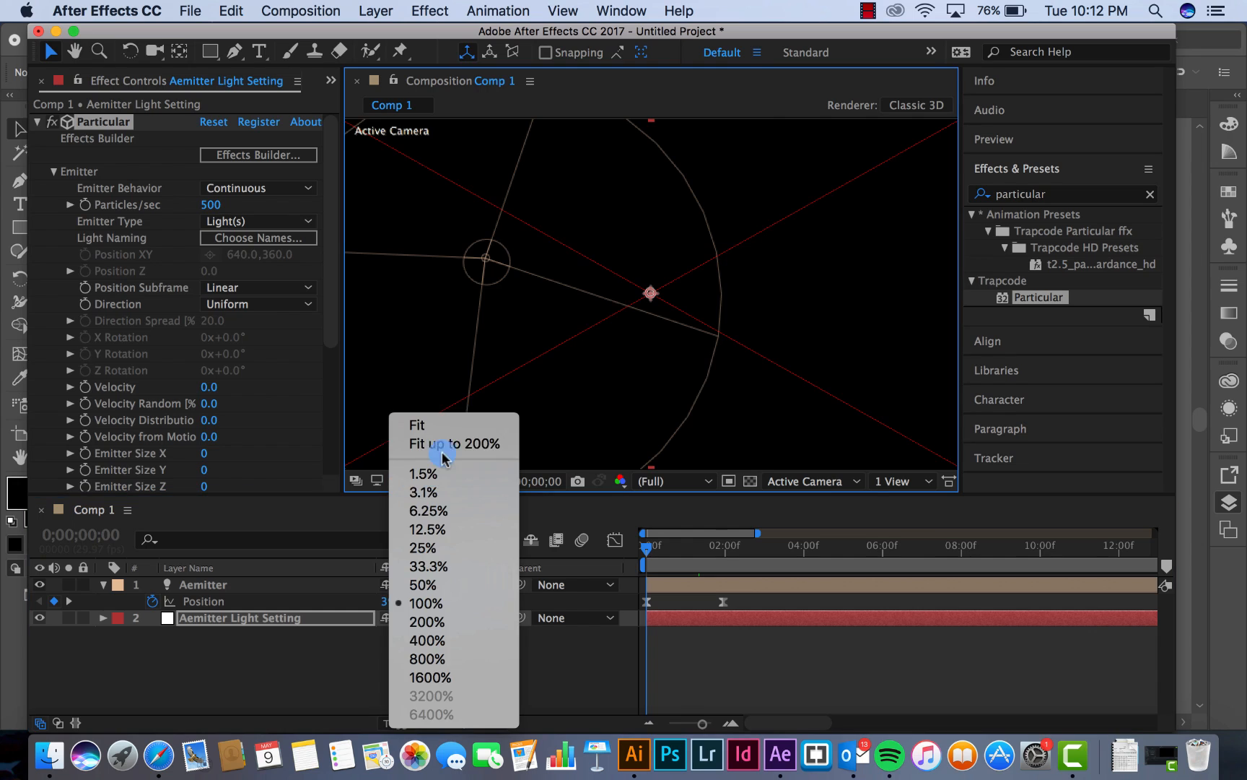
click(449, 444)
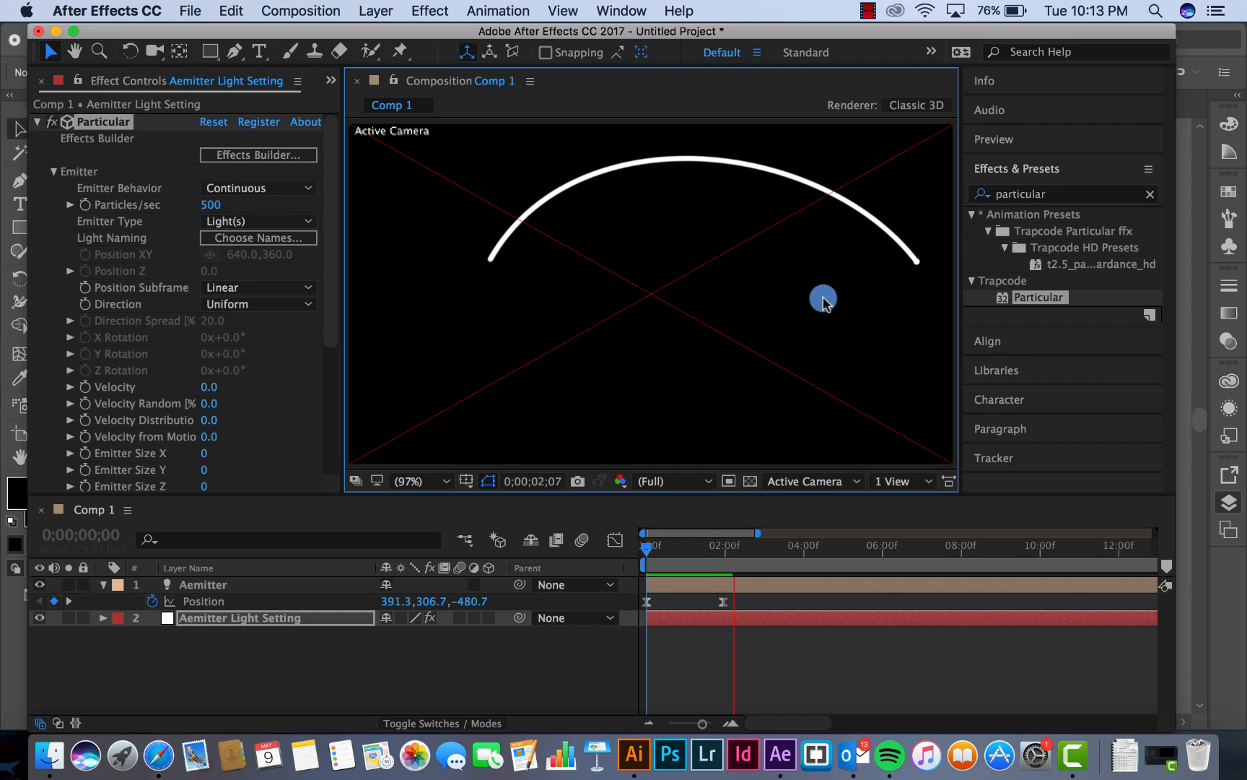
click(673, 548)
mouse_move(674, 548)
mouse_down()
mouse_move(649, 548)
mouse_move(697, 548)
mouse_move(649, 557)
mouse_move(688, 556)
mouse_move(670, 563)
mouse_up()
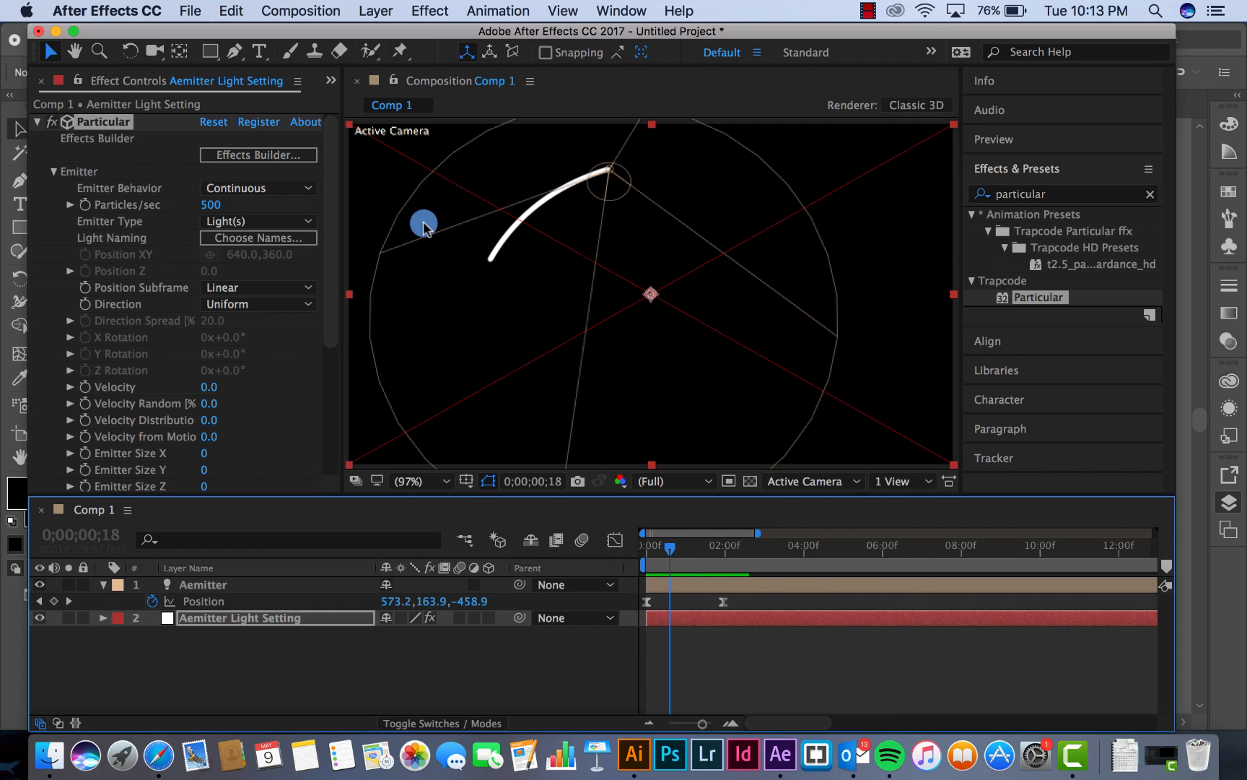
Add a two-node camera with the 50 mm preset to the composition
click(377, 14)
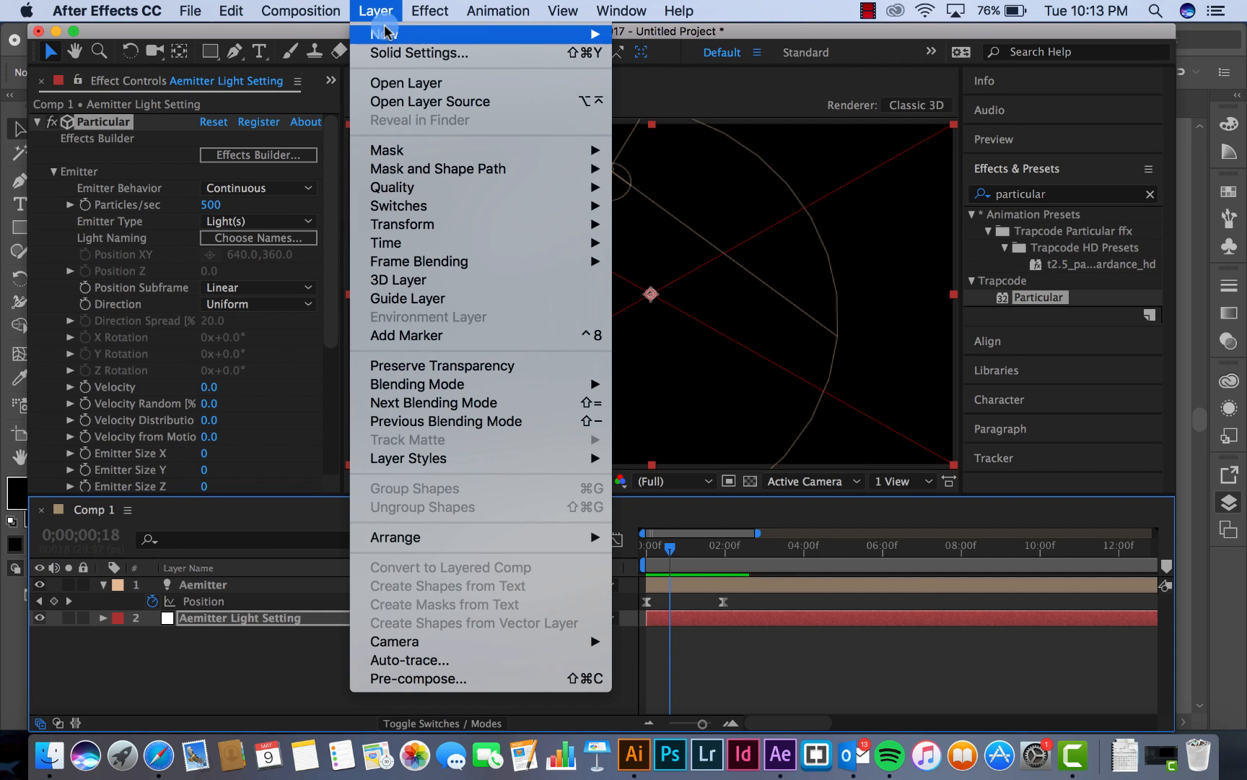
mouse_move(387, 33)
click(684, 95)
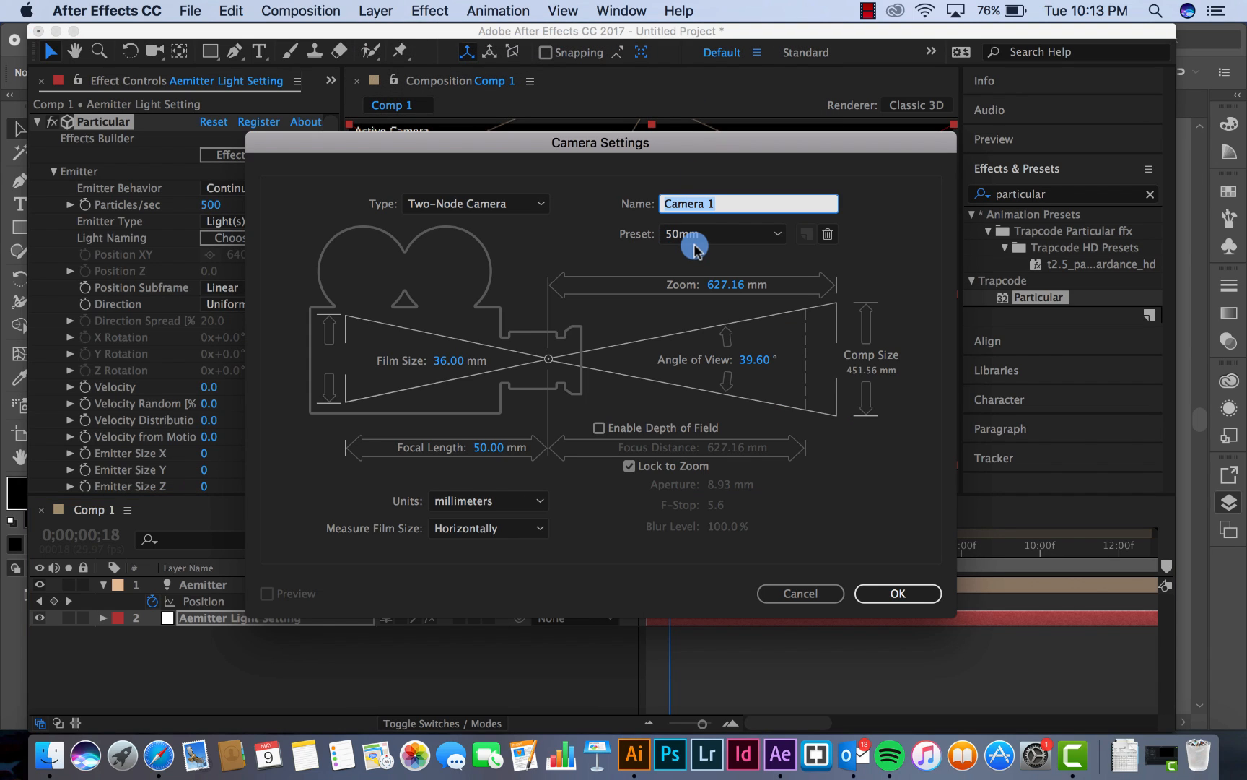
click(887, 598)
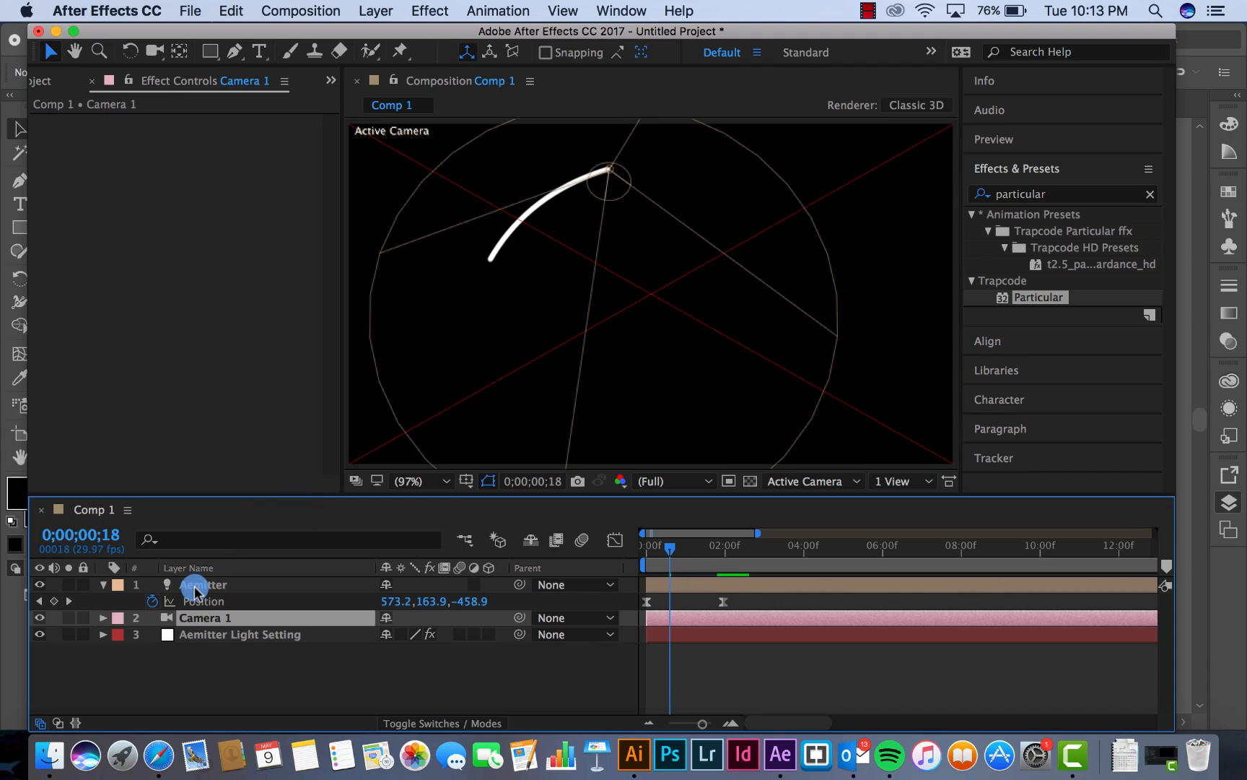
Look at the dotted world map artwork in Illustrator and return to After Effects
click(195, 586)
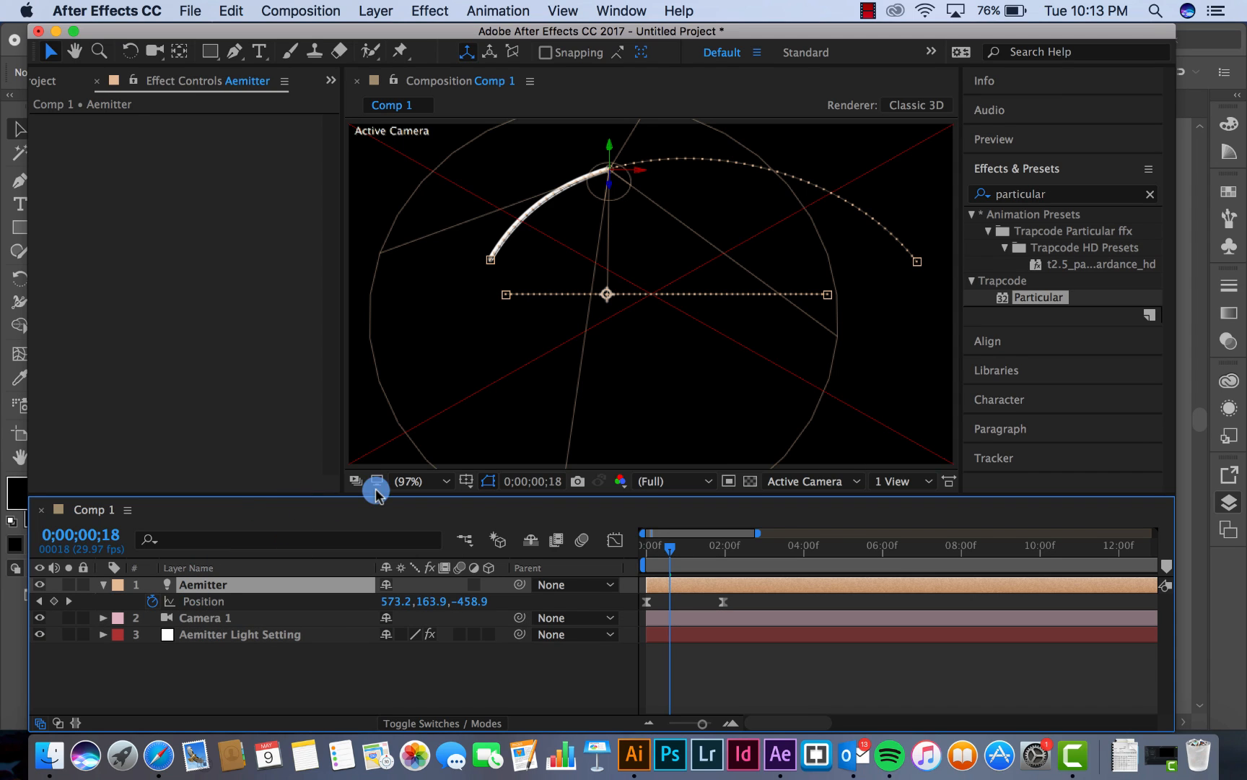
click(230, 634)
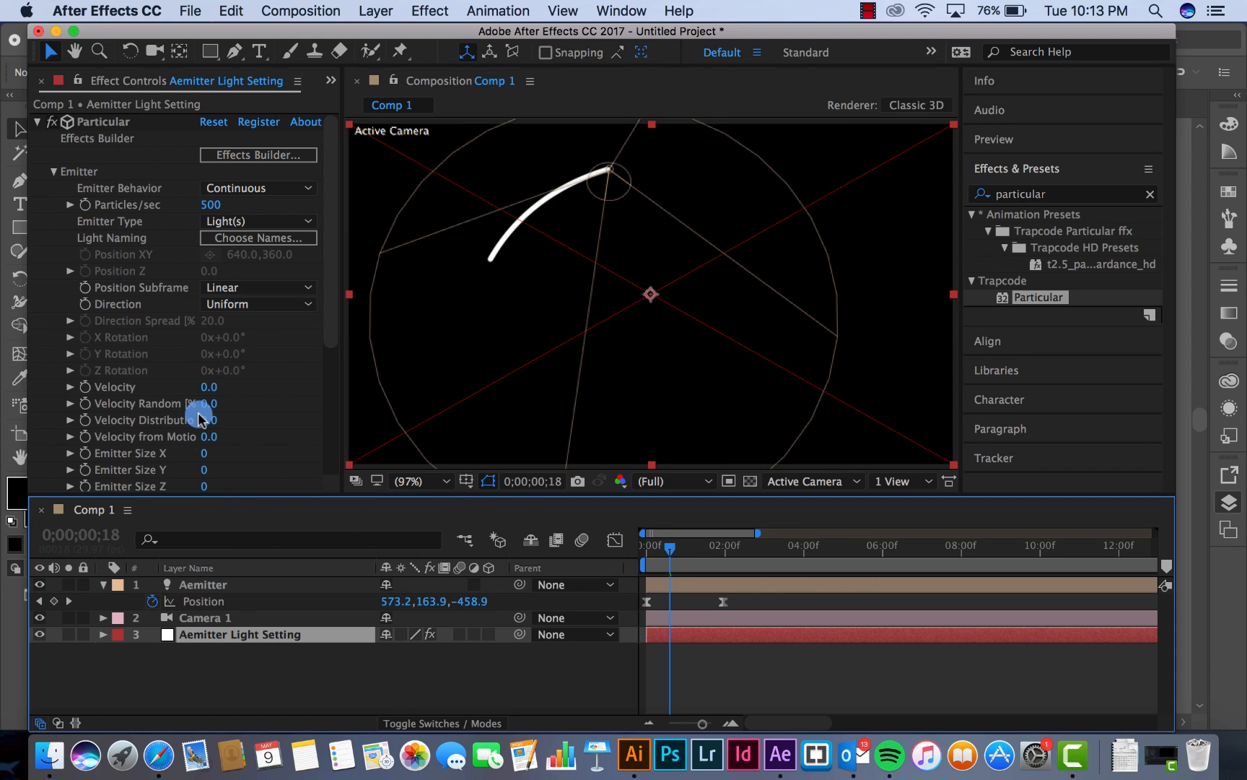
click(639, 757)
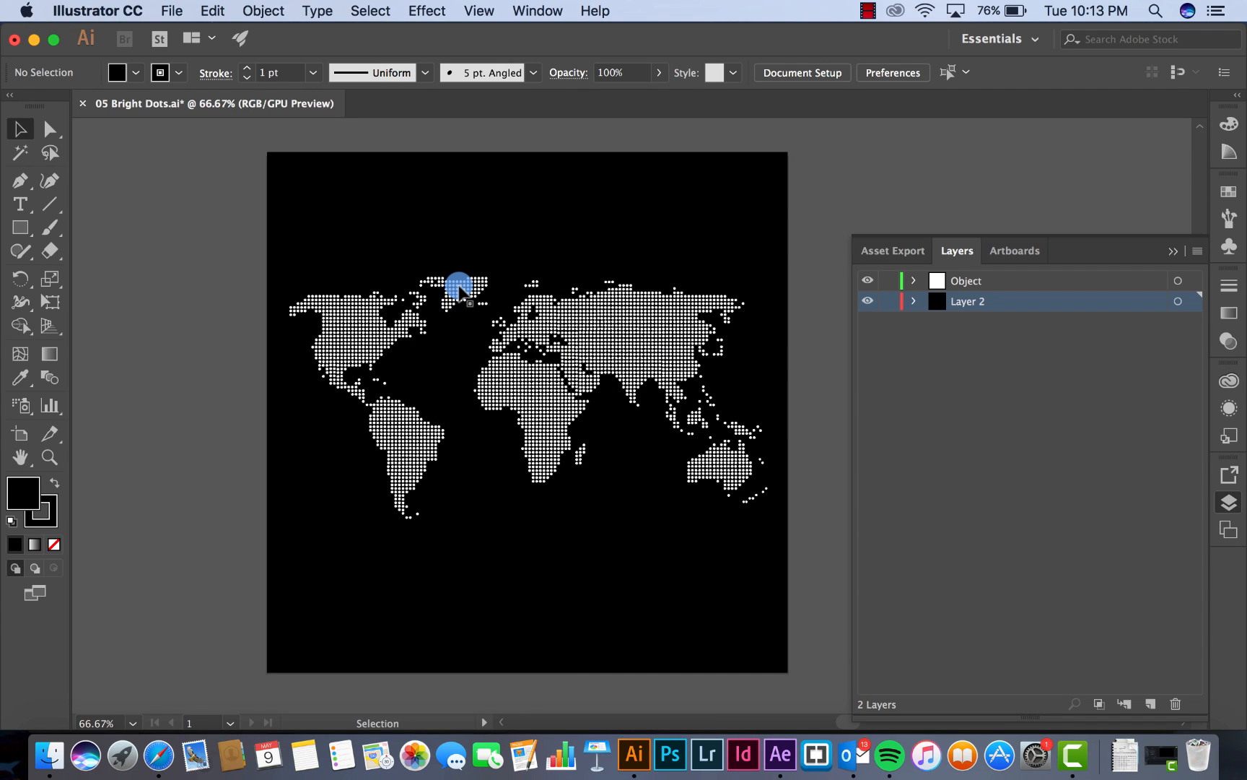
click(780, 755)
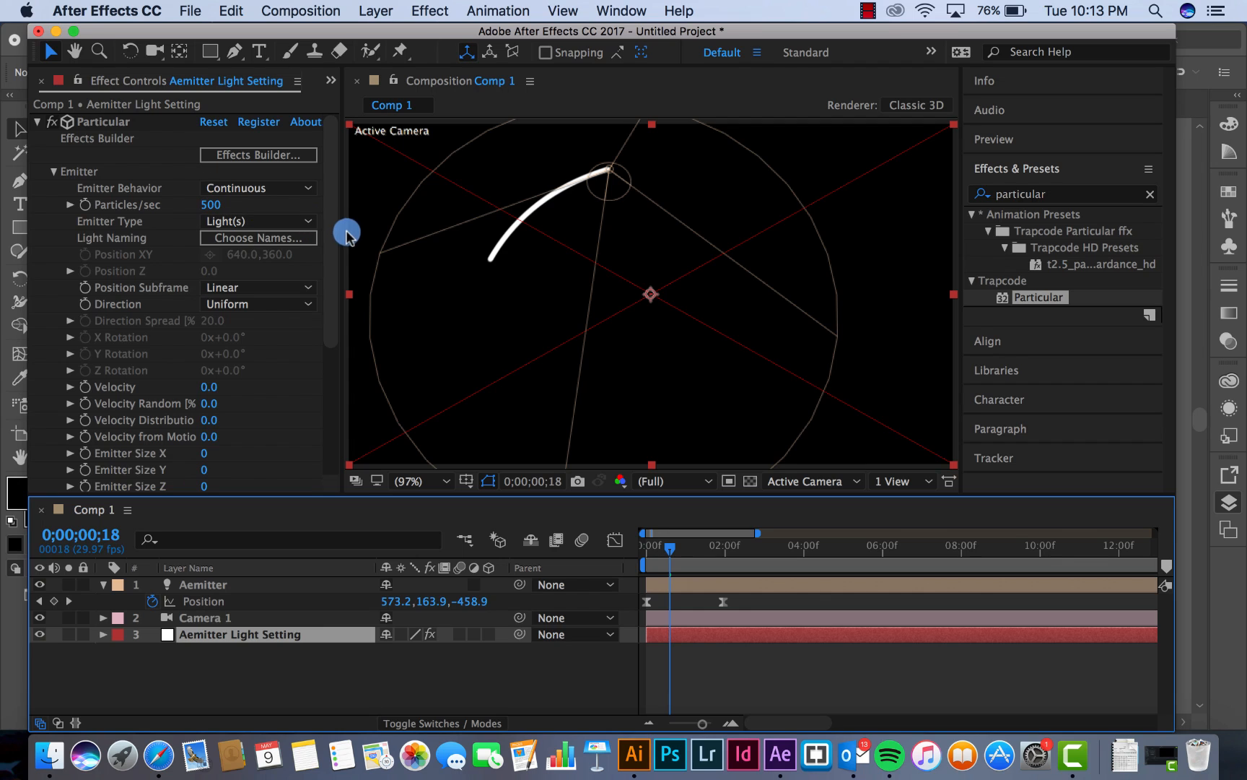
Choose 05 Bright Dots.ai for import into the project as Footage
drag(340, 239, 473, 245)
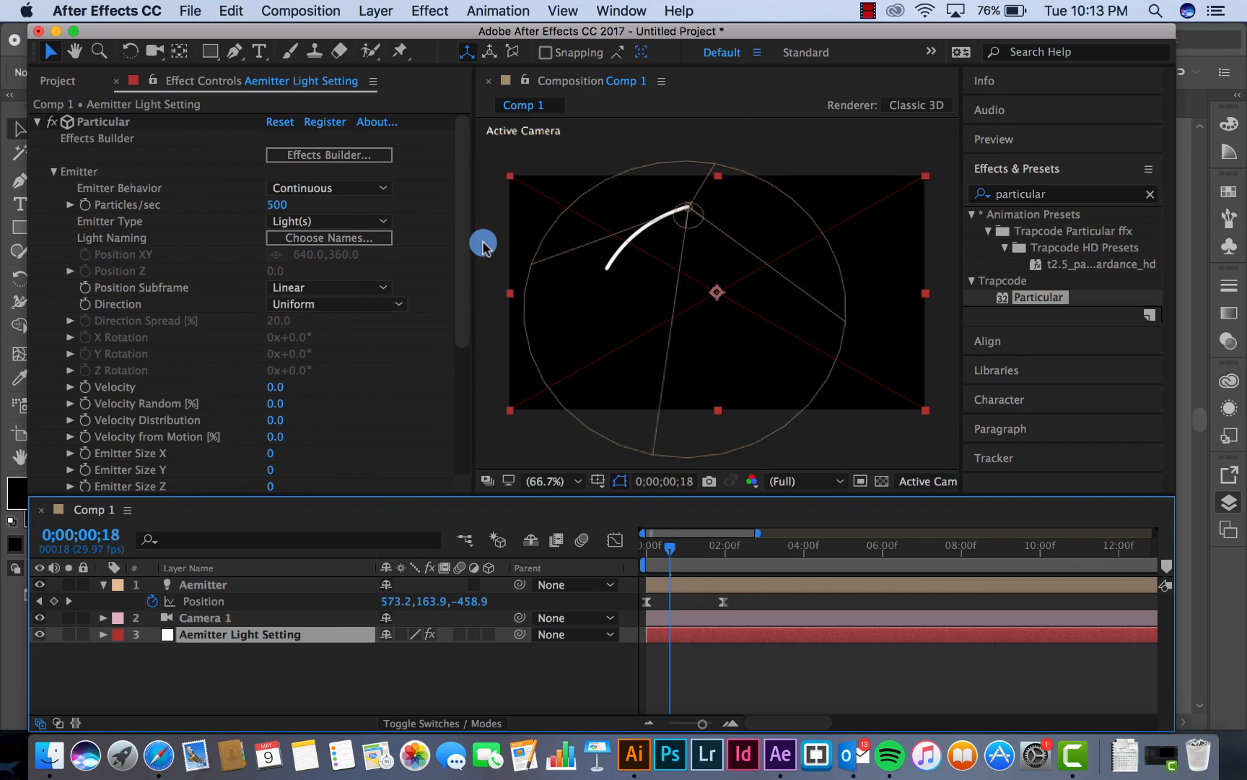
click(70, 86)
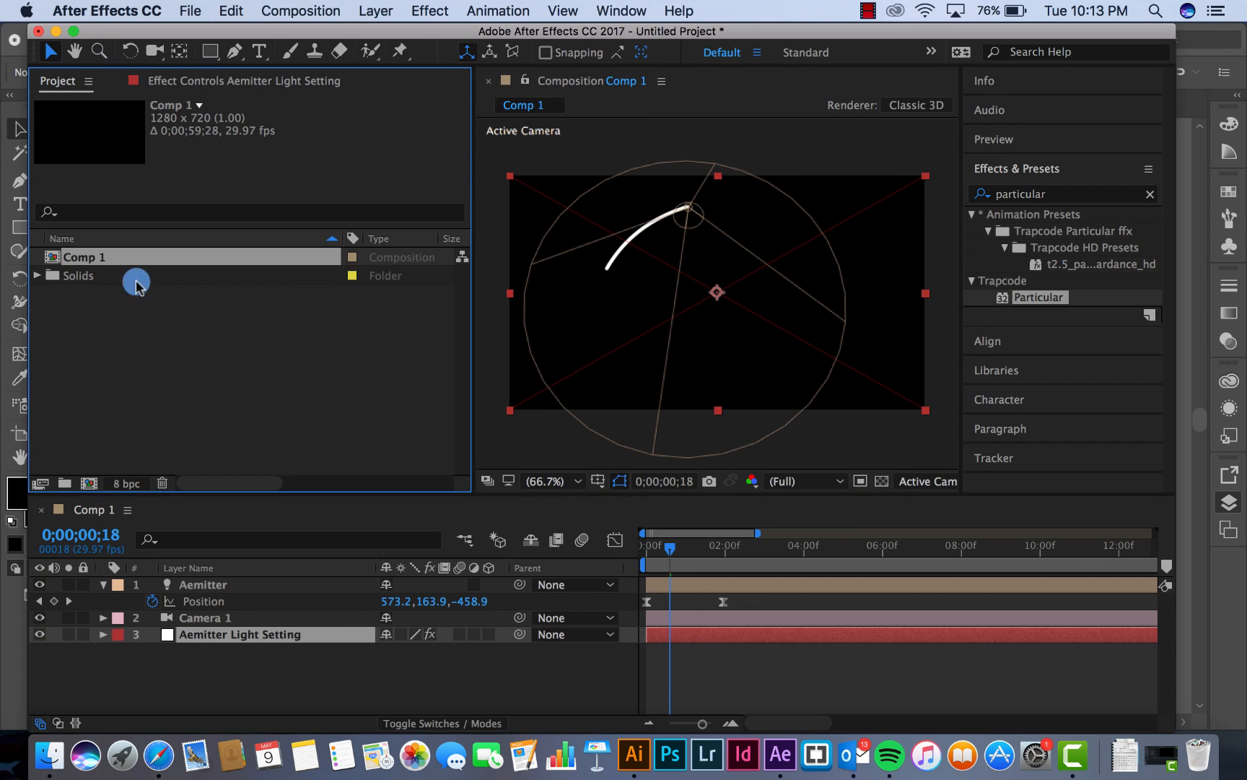
click(142, 345)
double_click(142, 345)
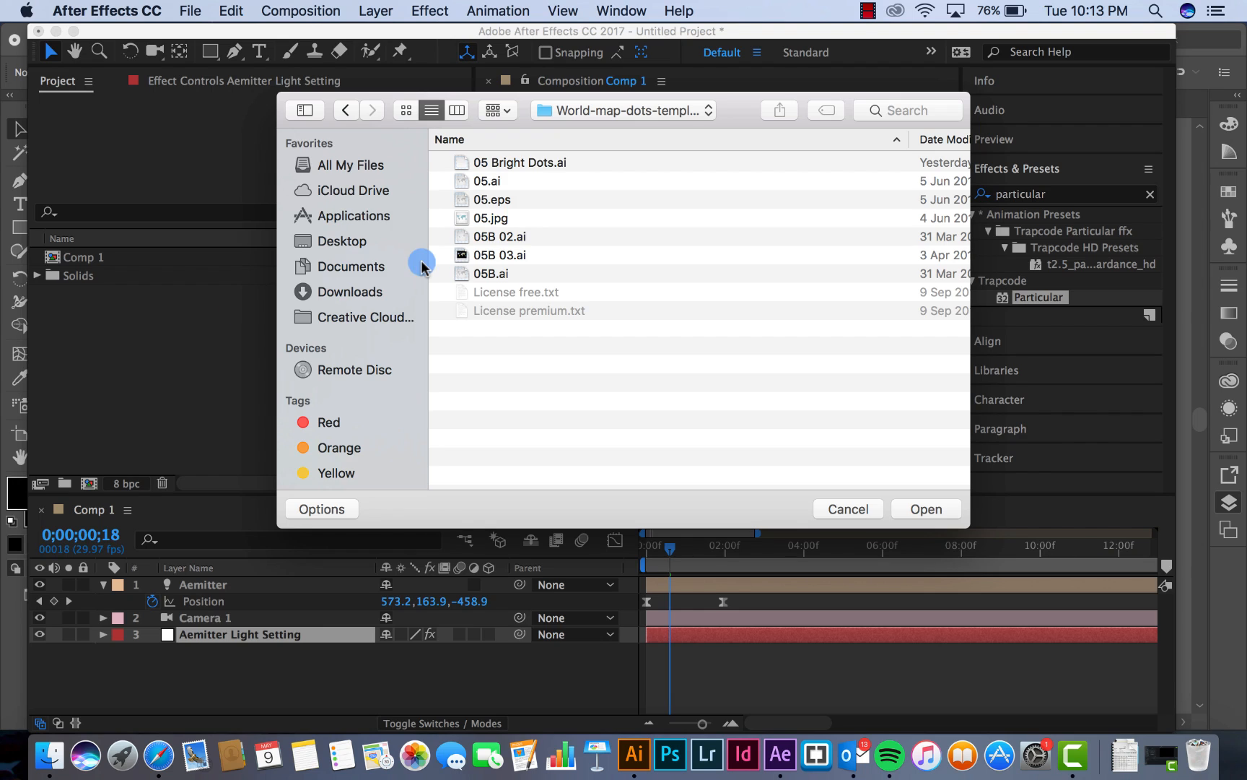
click(525, 163)
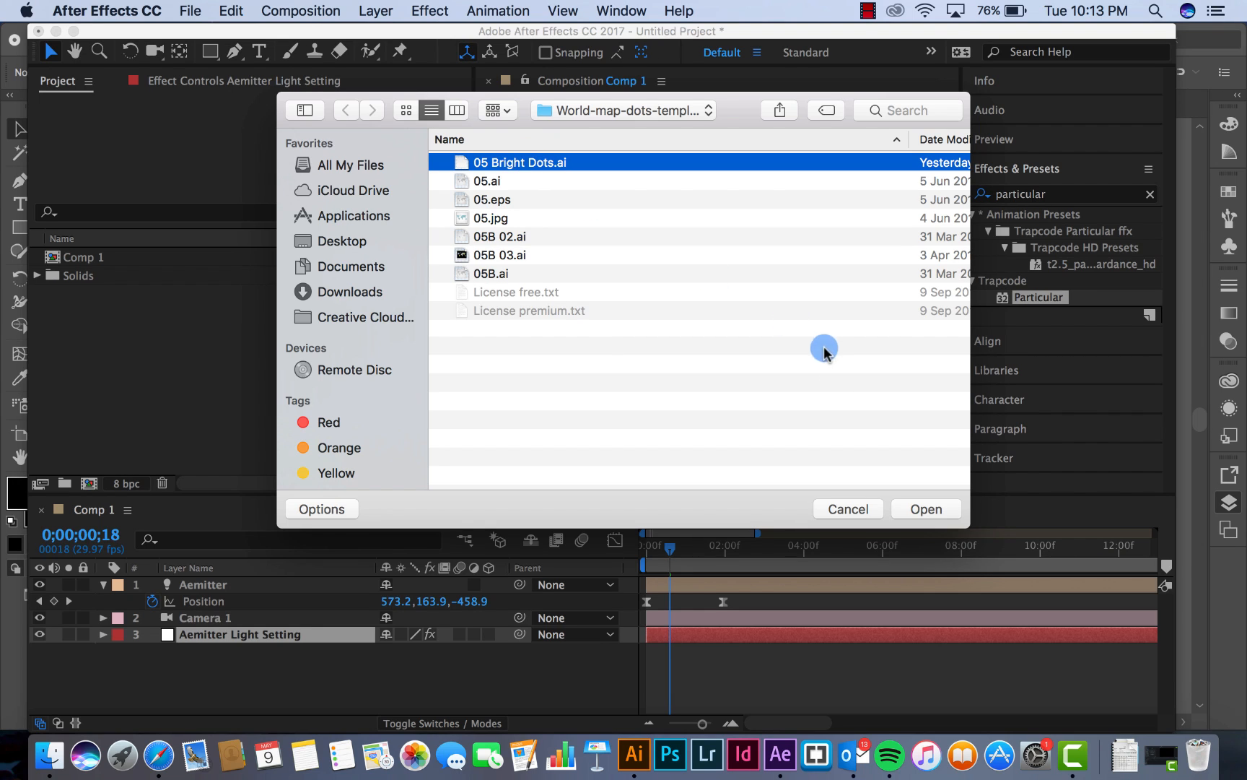
click(325, 508)
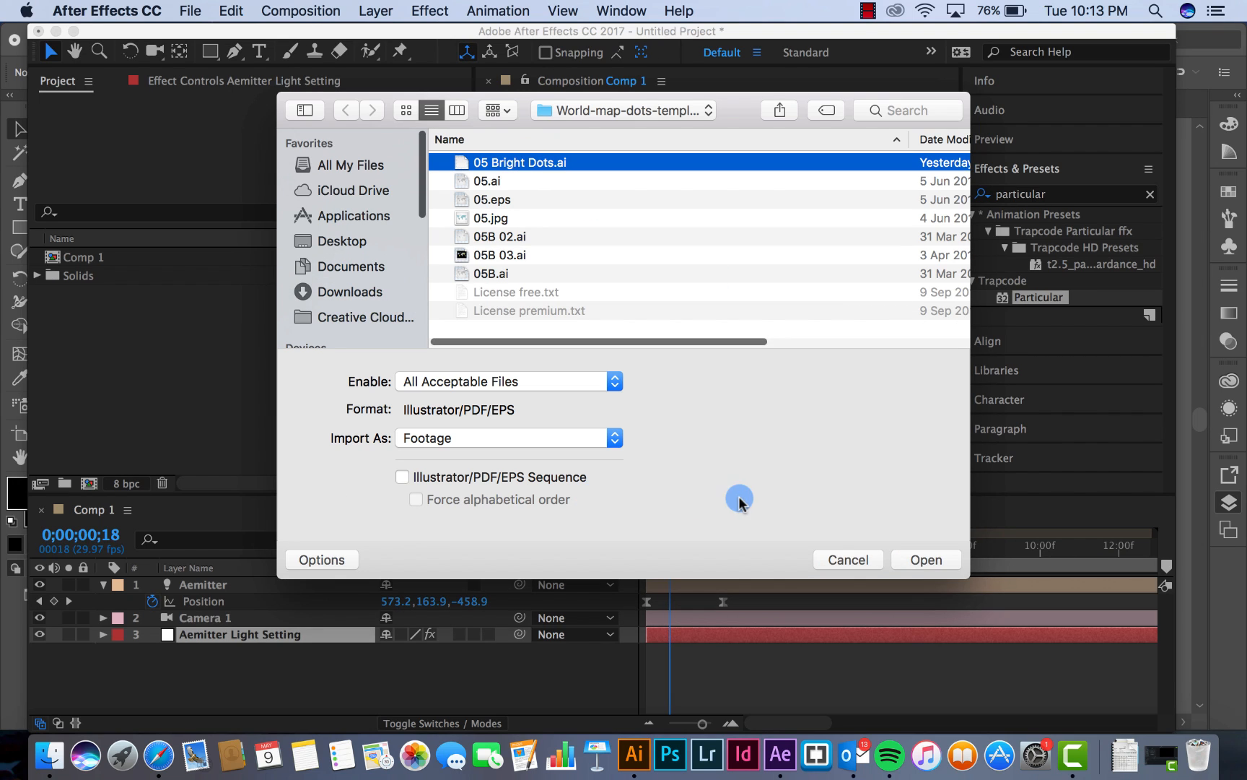
click(571, 435)
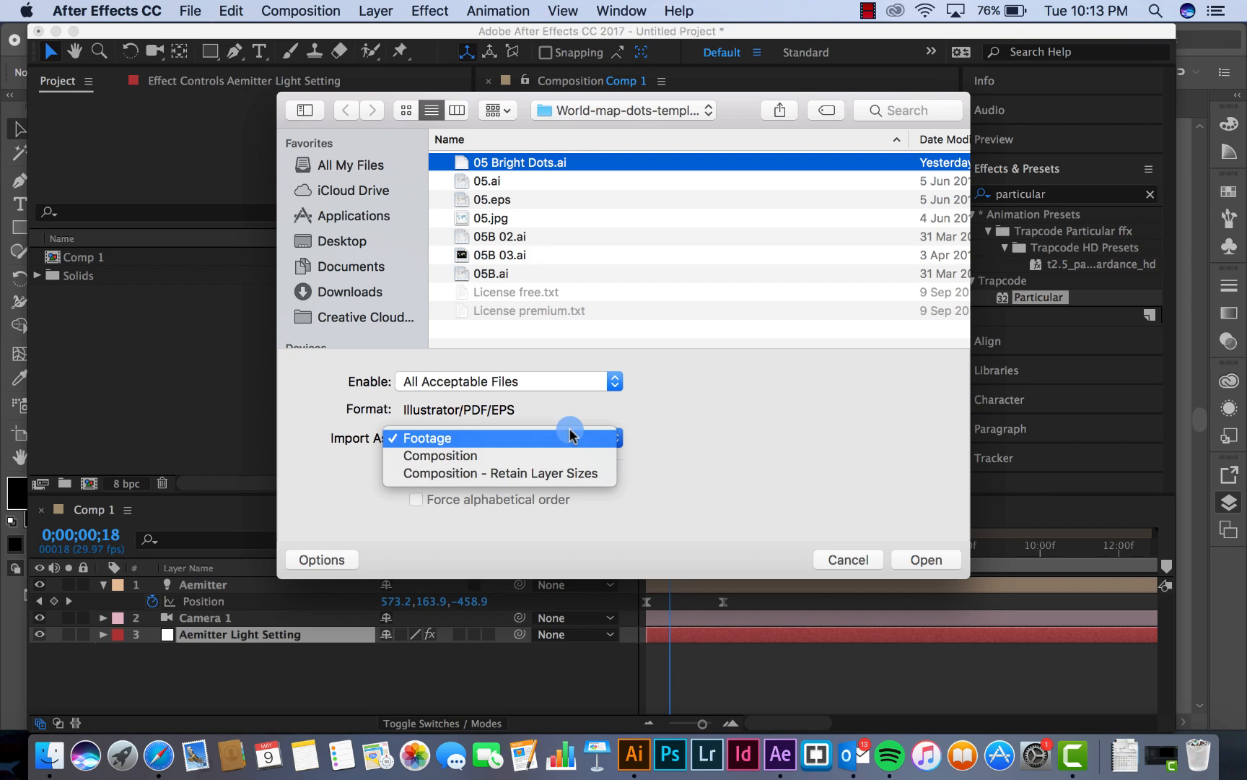
click(571, 436)
click(922, 561)
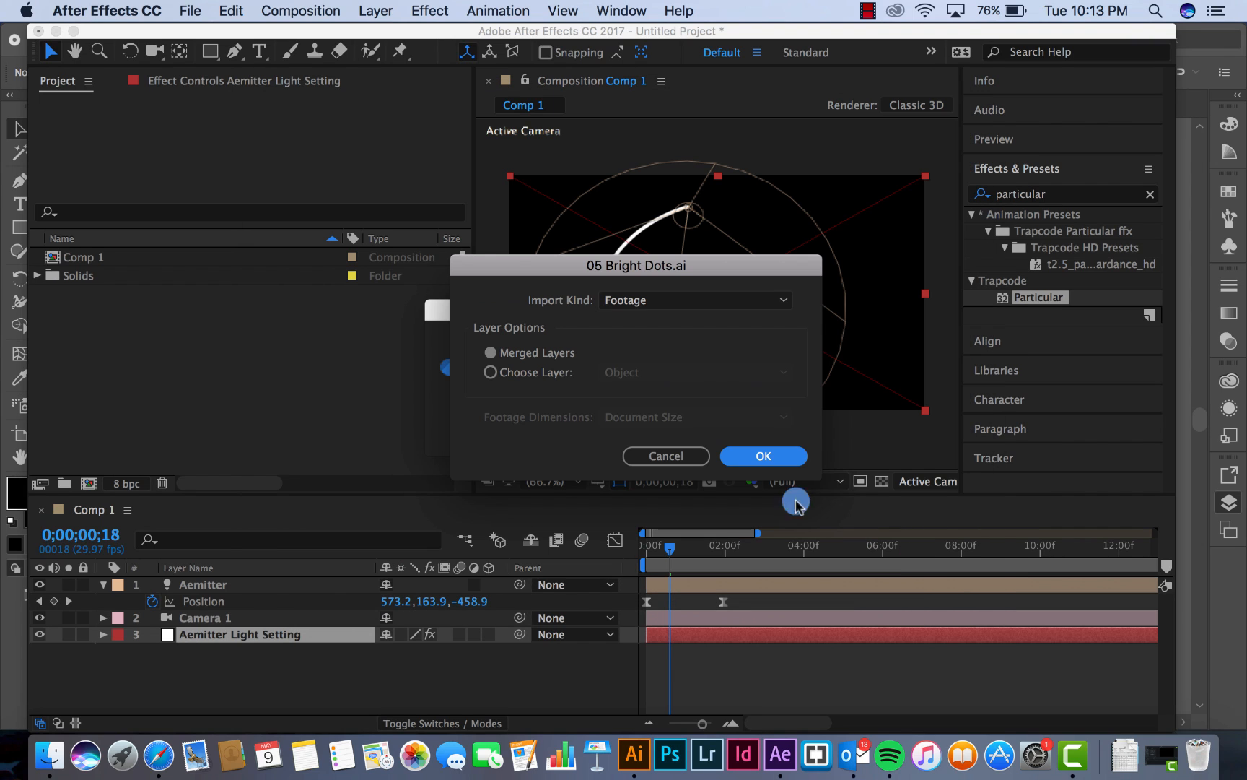
Import only the Object layer of 05 Bright Dots.ai
click(542, 369)
click(620, 370)
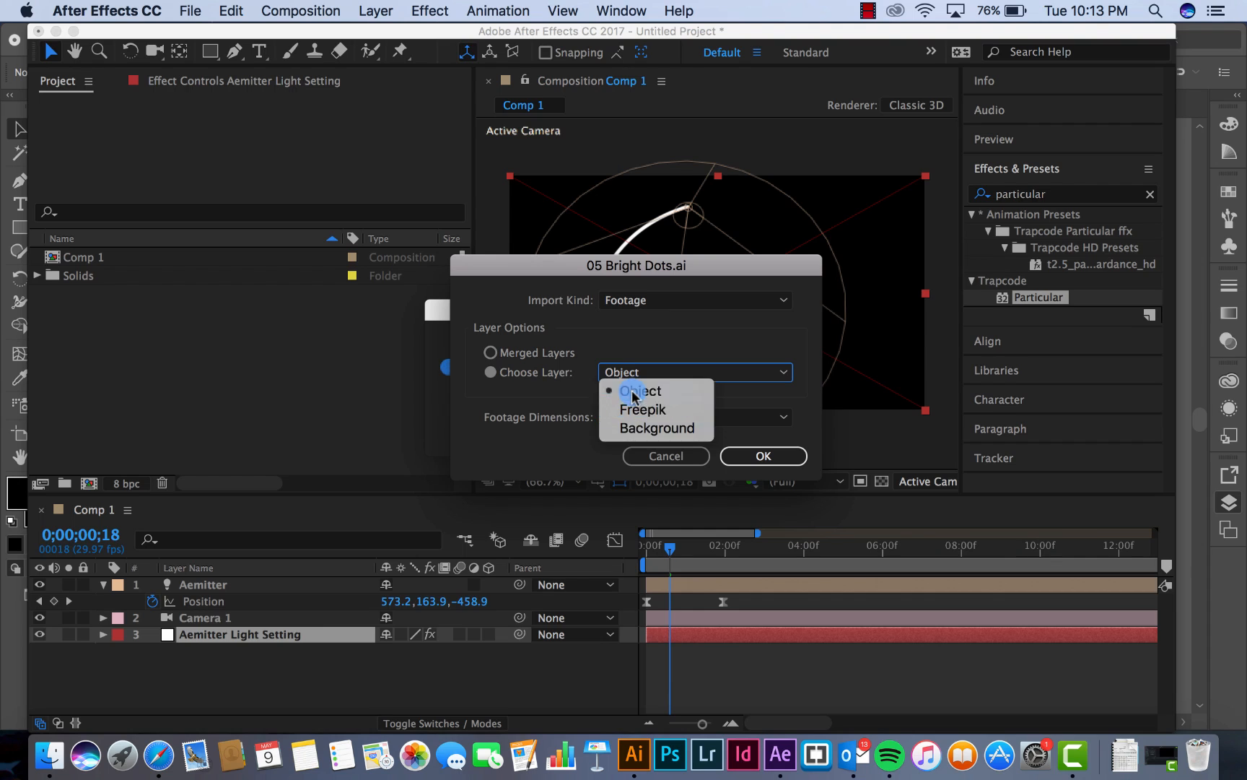
click(633, 394)
click(755, 454)
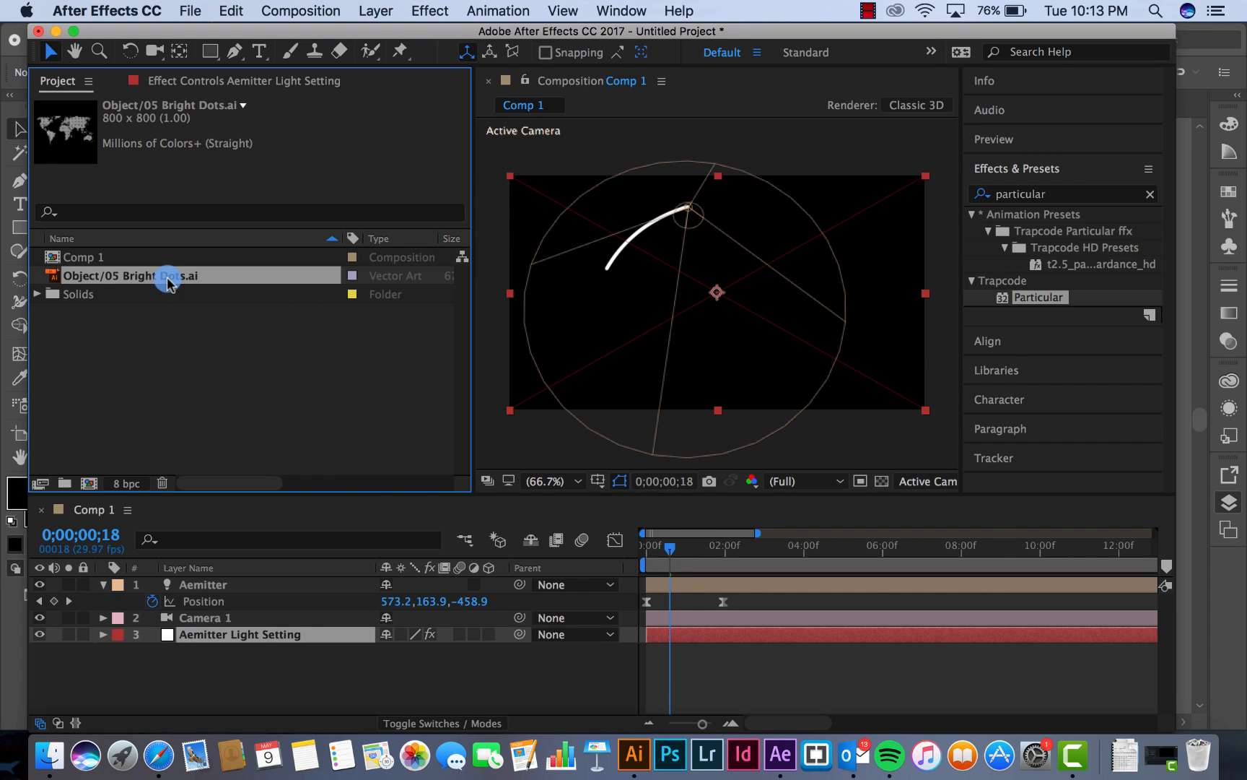
Place the Object/05 Bright Dots.ai footage in Comp 1 above Aemitter Light Setting and make it a 3D layer
drag(168, 282, 187, 625)
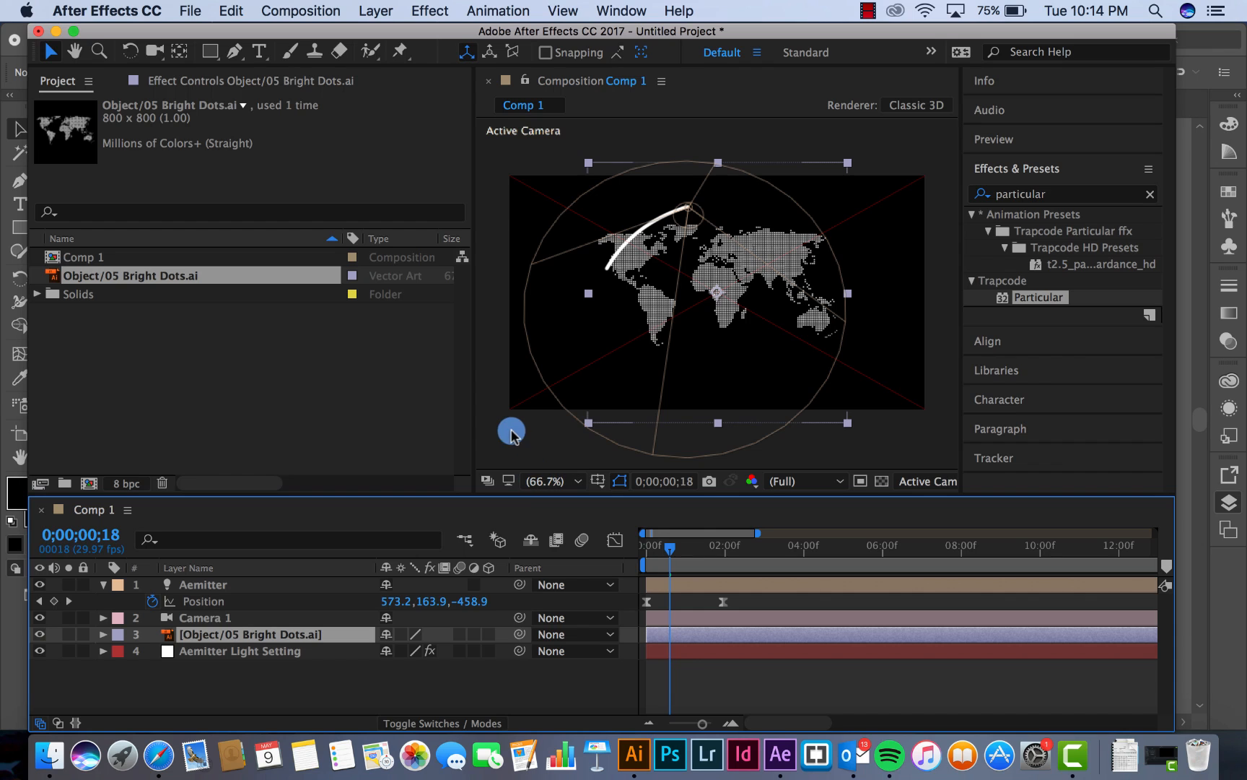
drag(472, 413, 226, 409)
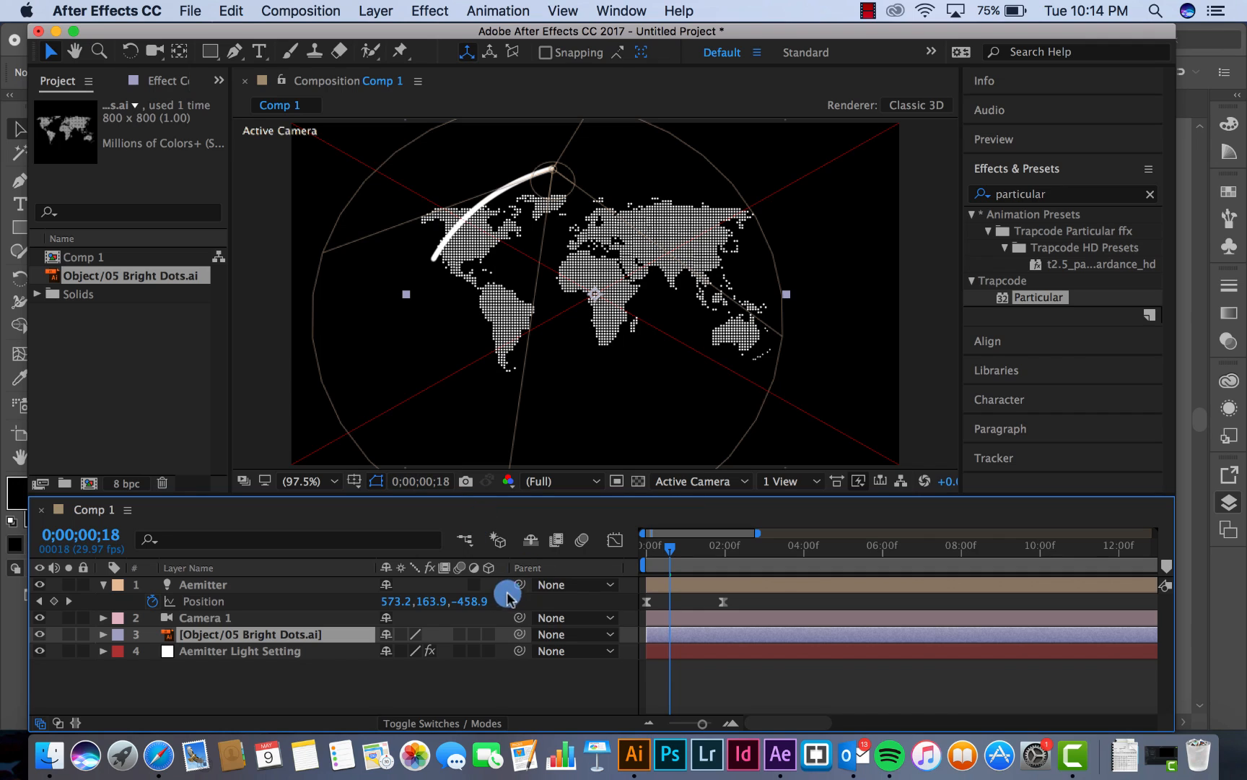
click(488, 635)
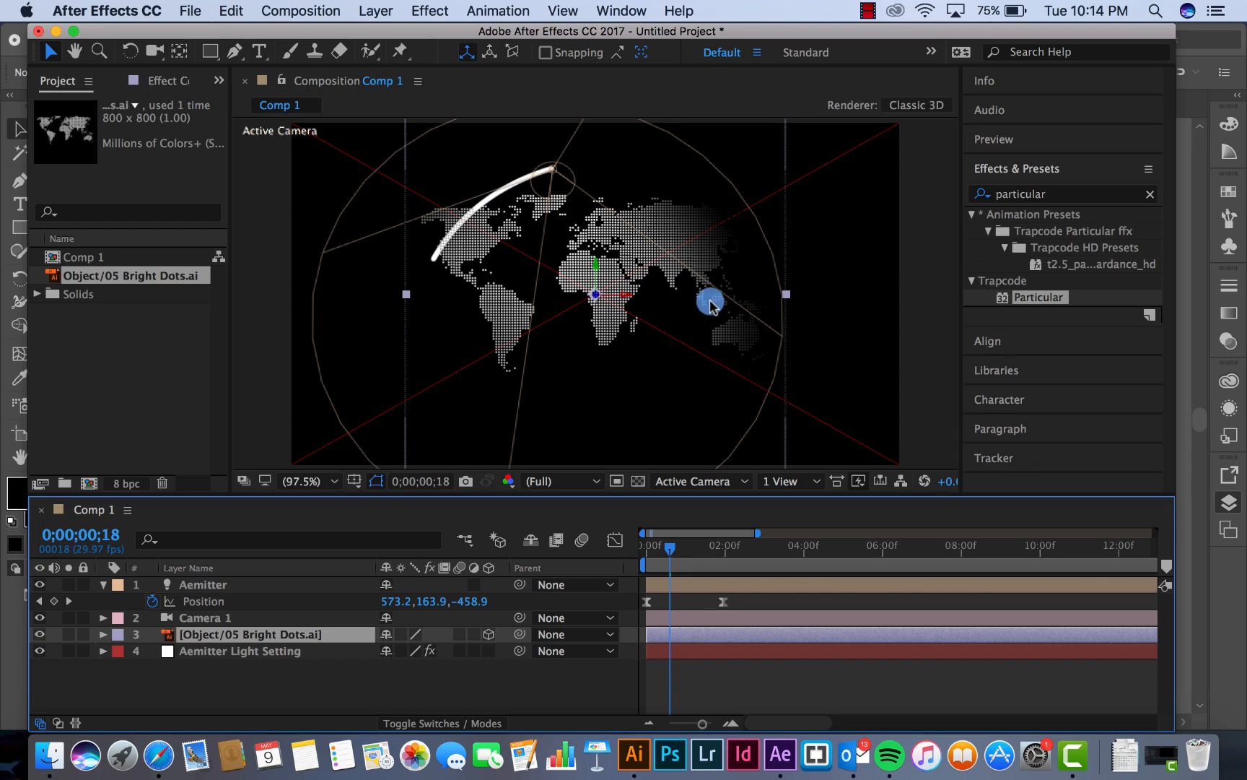
Add an Ambient light with white color and 100% intensity to the composition
click(370, 11)
mouse_move(375, 33)
click(696, 77)
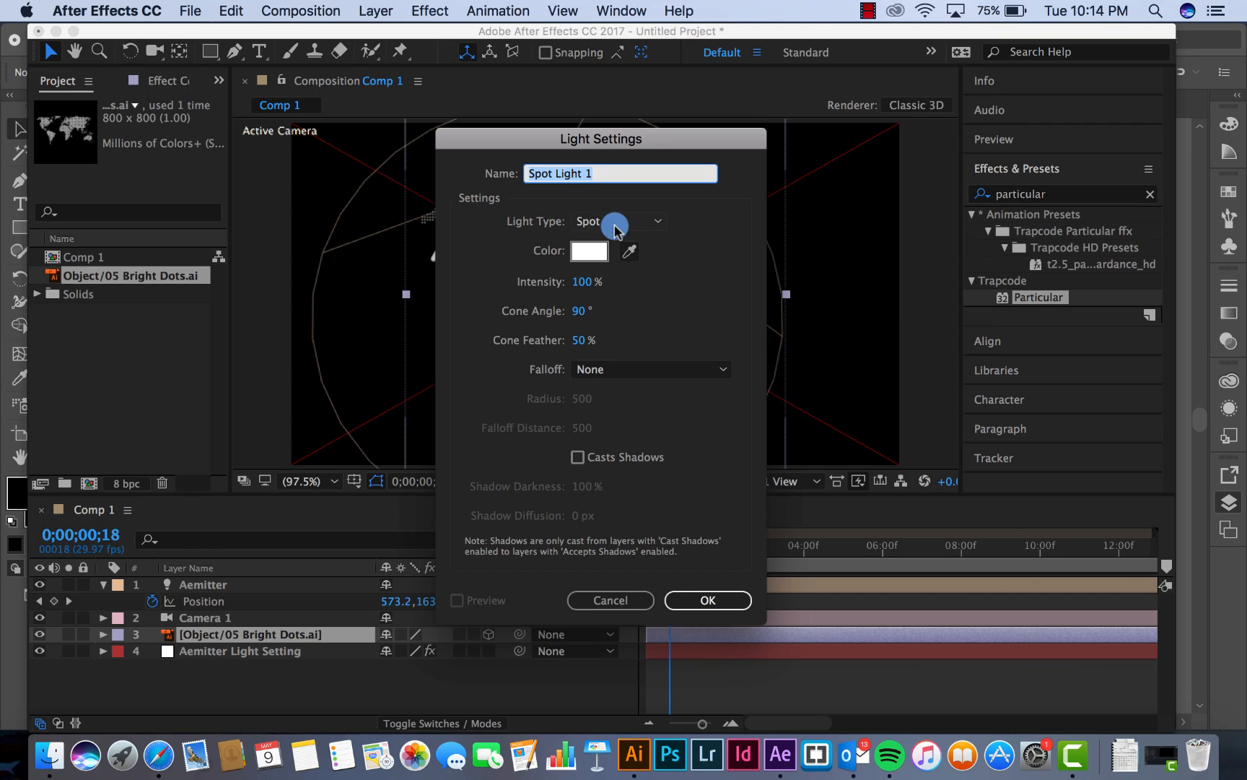
click(615, 230)
click(612, 296)
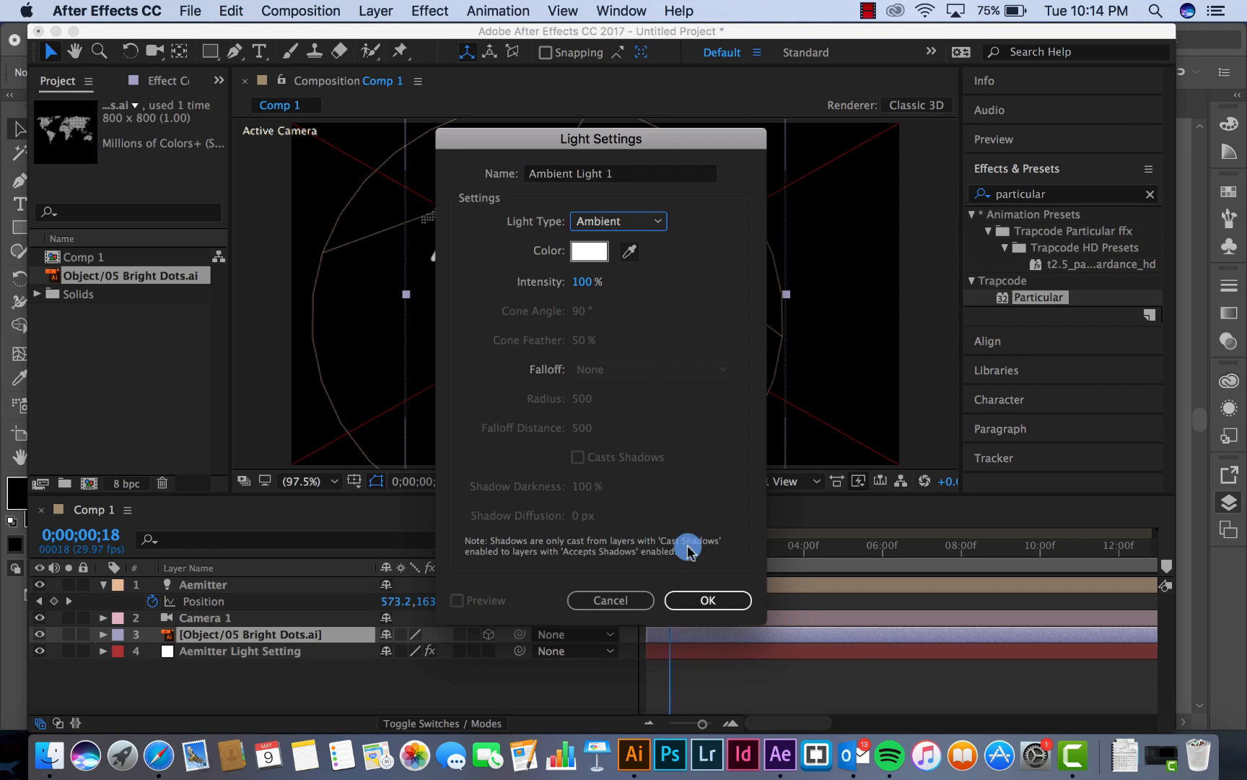
click(706, 600)
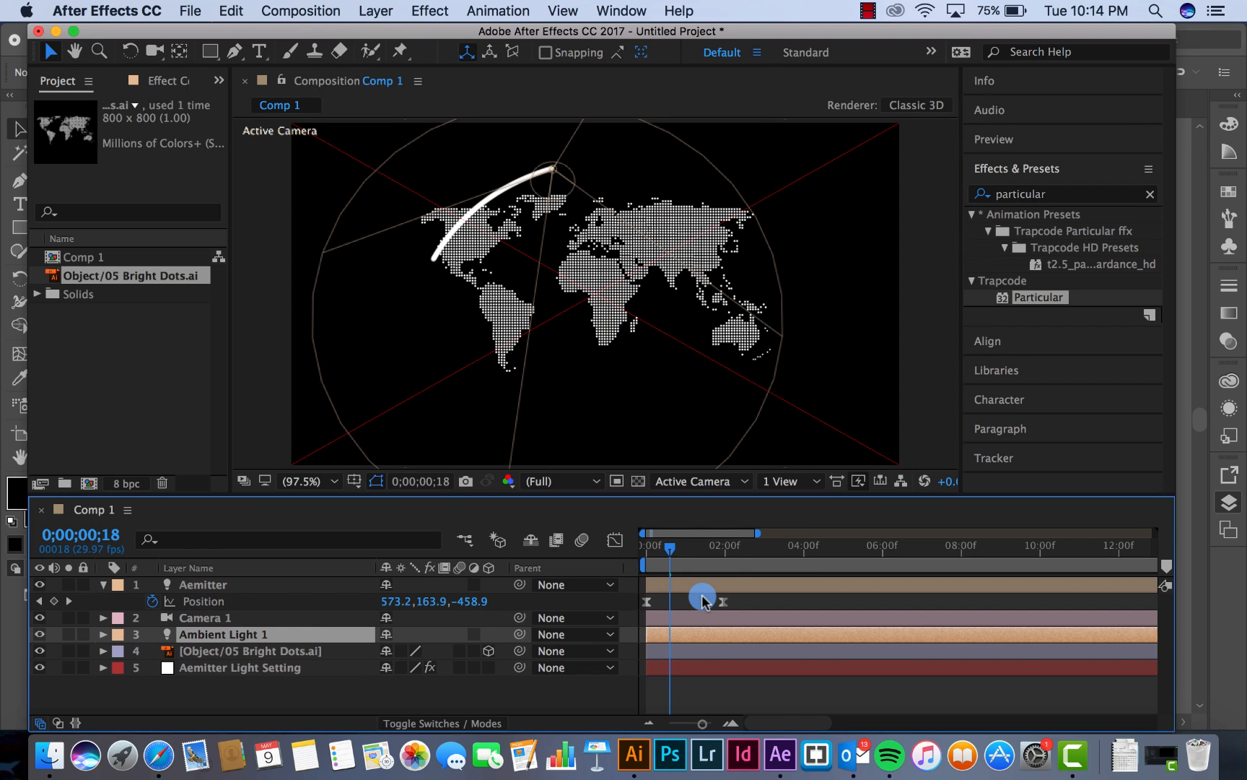
Tilt the dotted world map layer by setting its X orientation to 288°
click(239, 653)
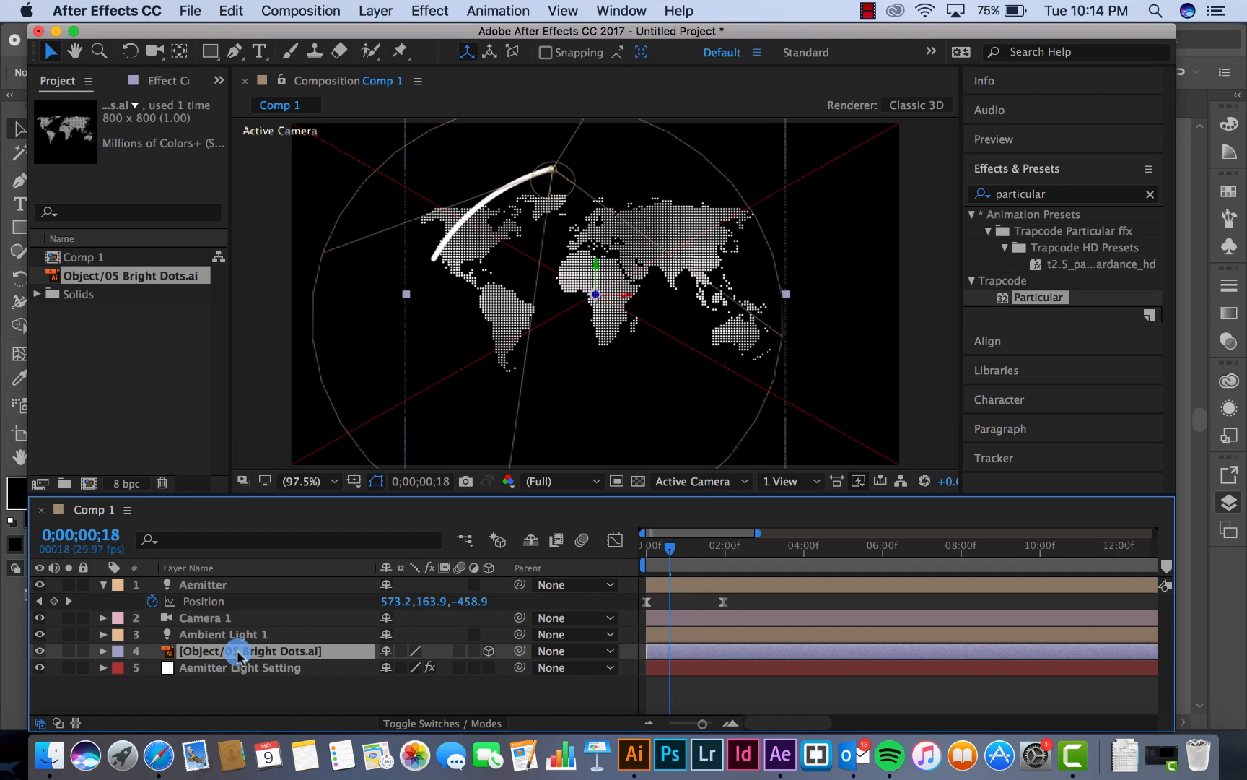
click(105, 651)
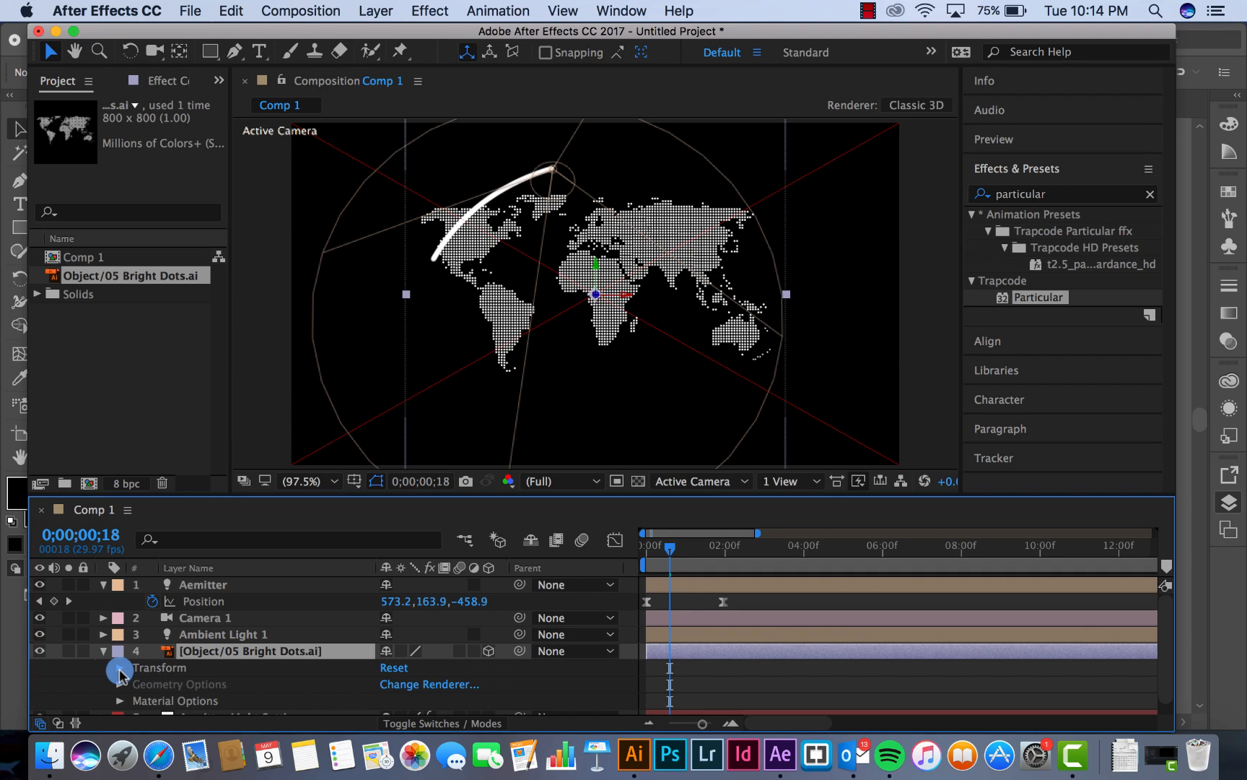
click(120, 669)
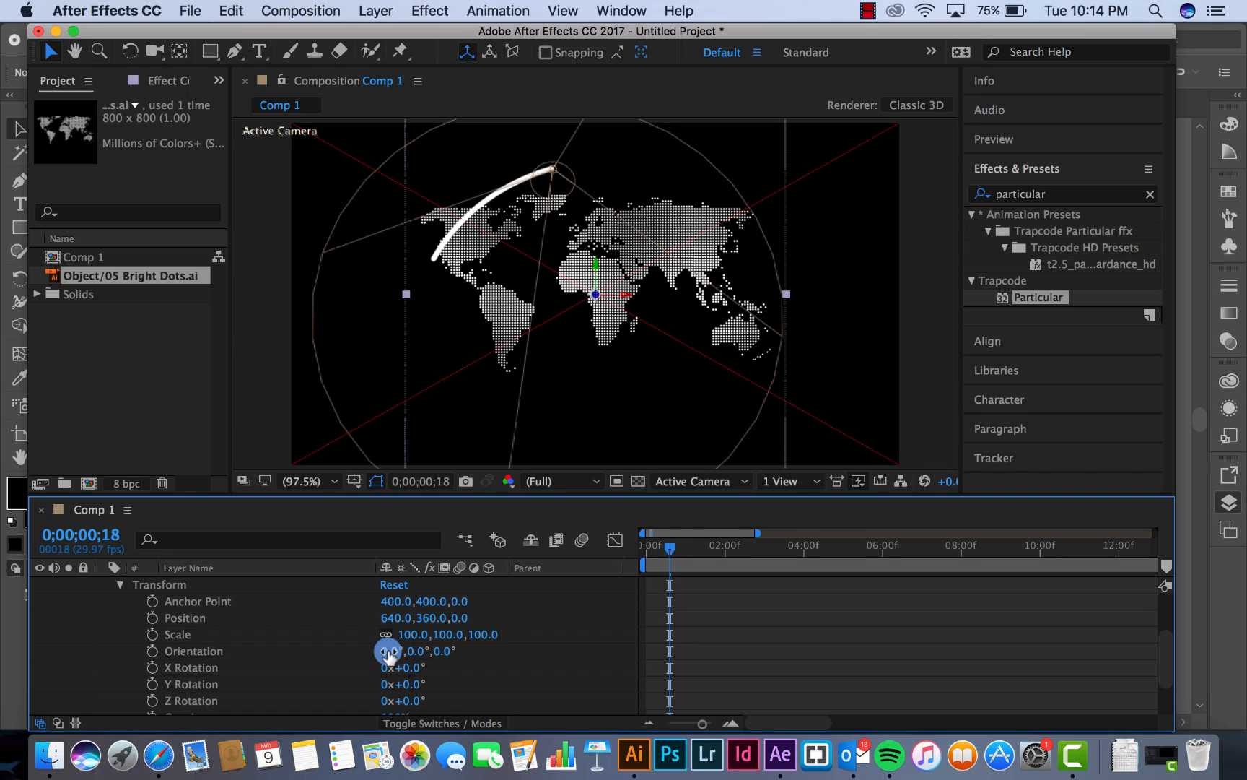
drag(387, 651, 361, 649)
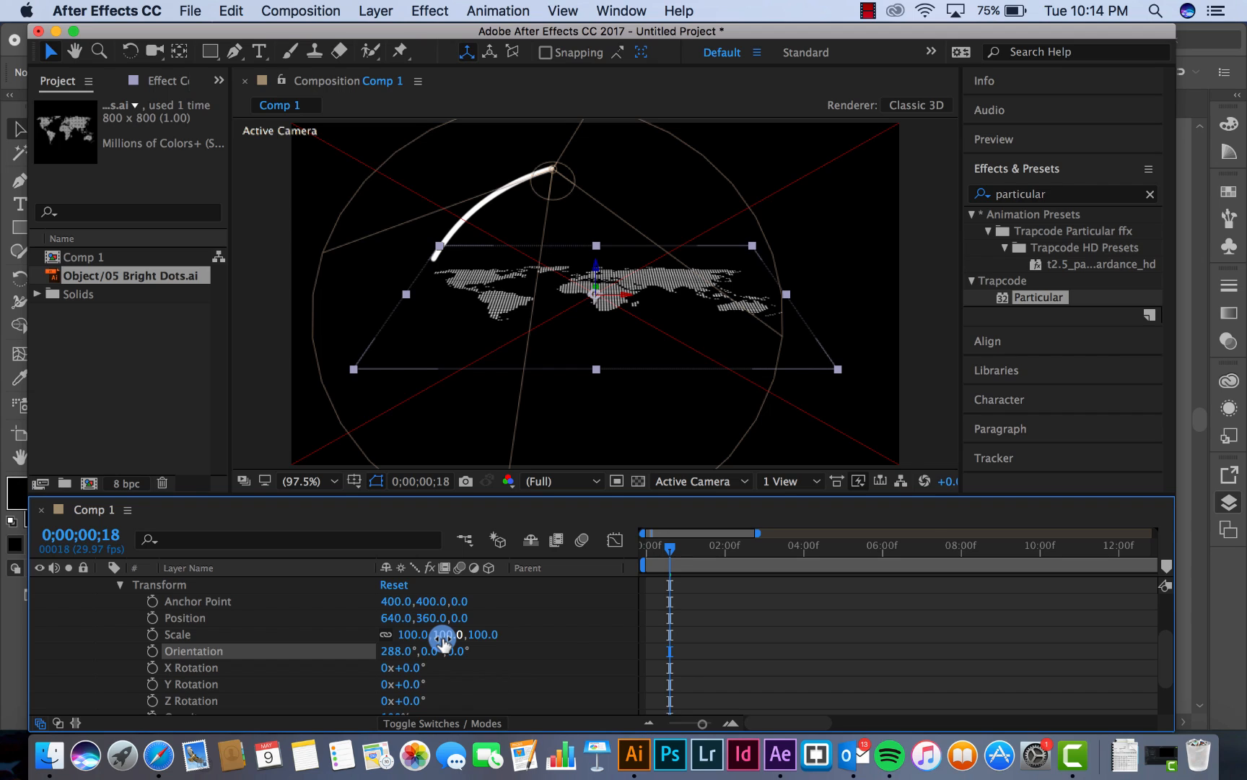
Show the composition in the Front view and lay the dotted map layer flat with an X orientation of 270°
click(722, 487)
click(707, 555)
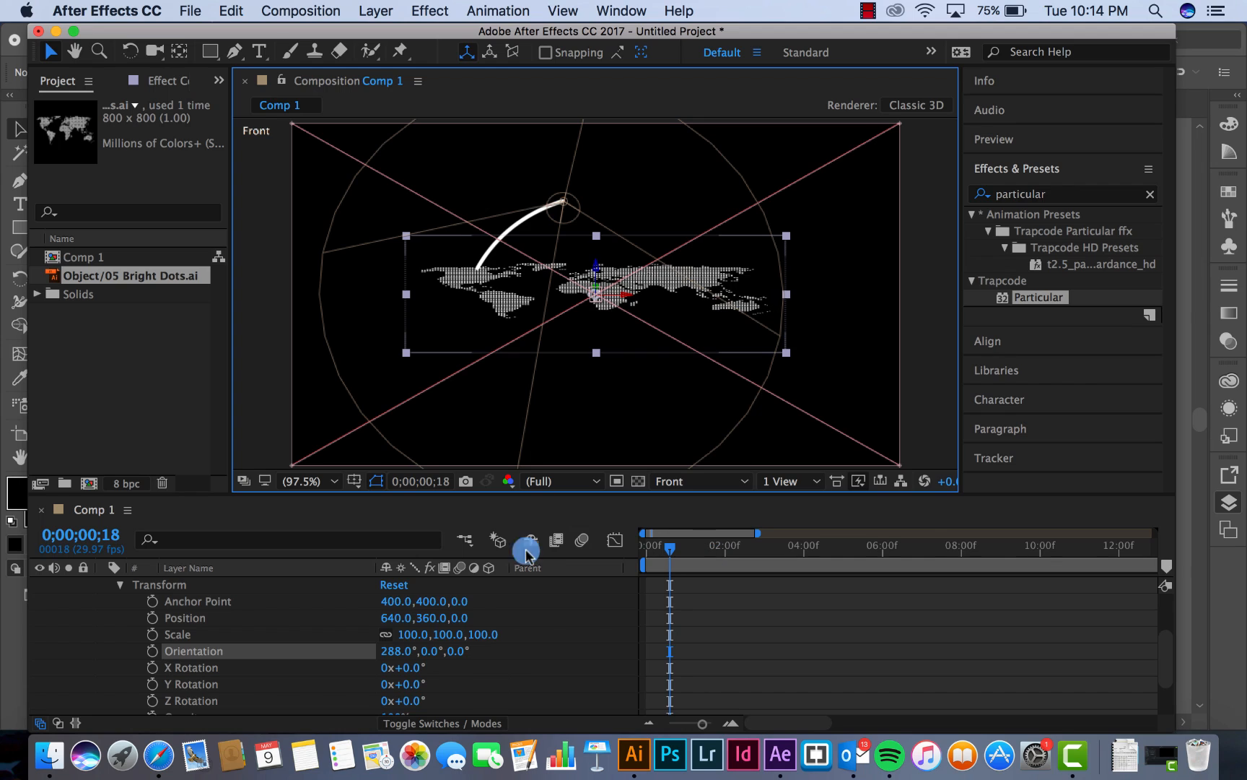
drag(393, 651, 376, 649)
click(429, 653)
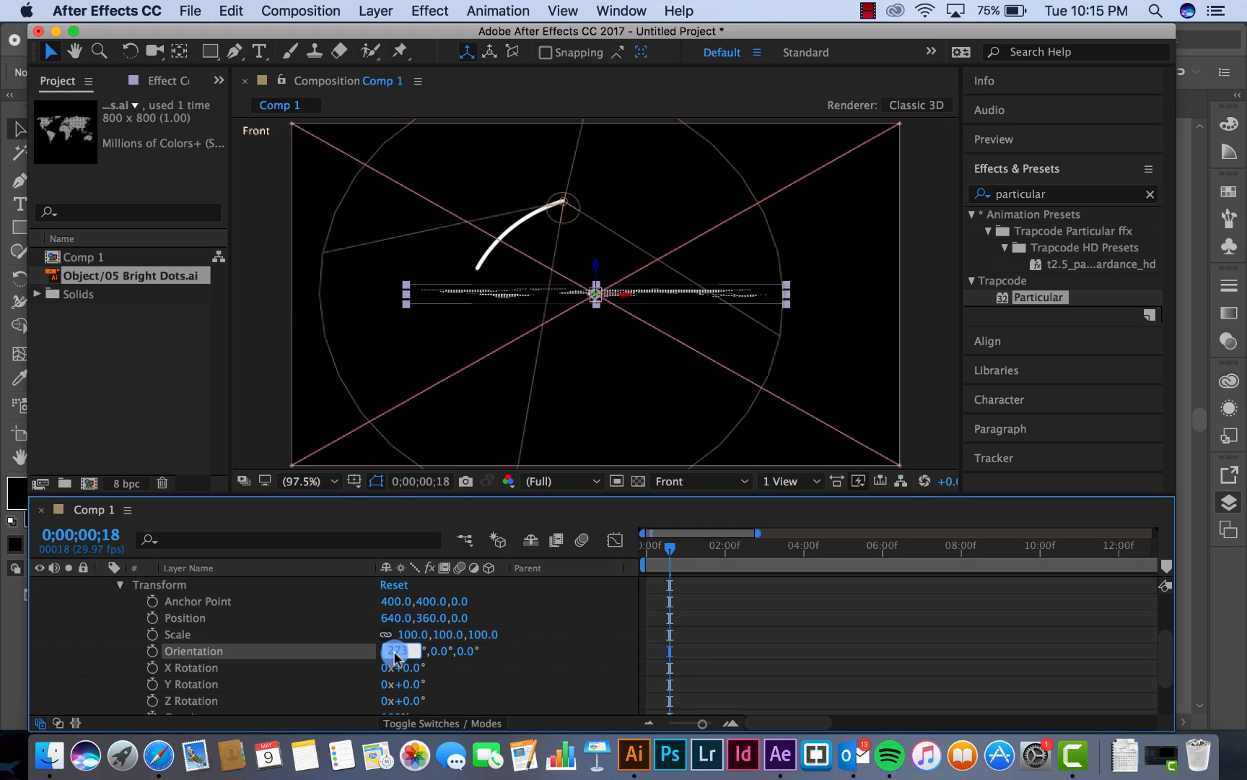
text(270)
key(Return)
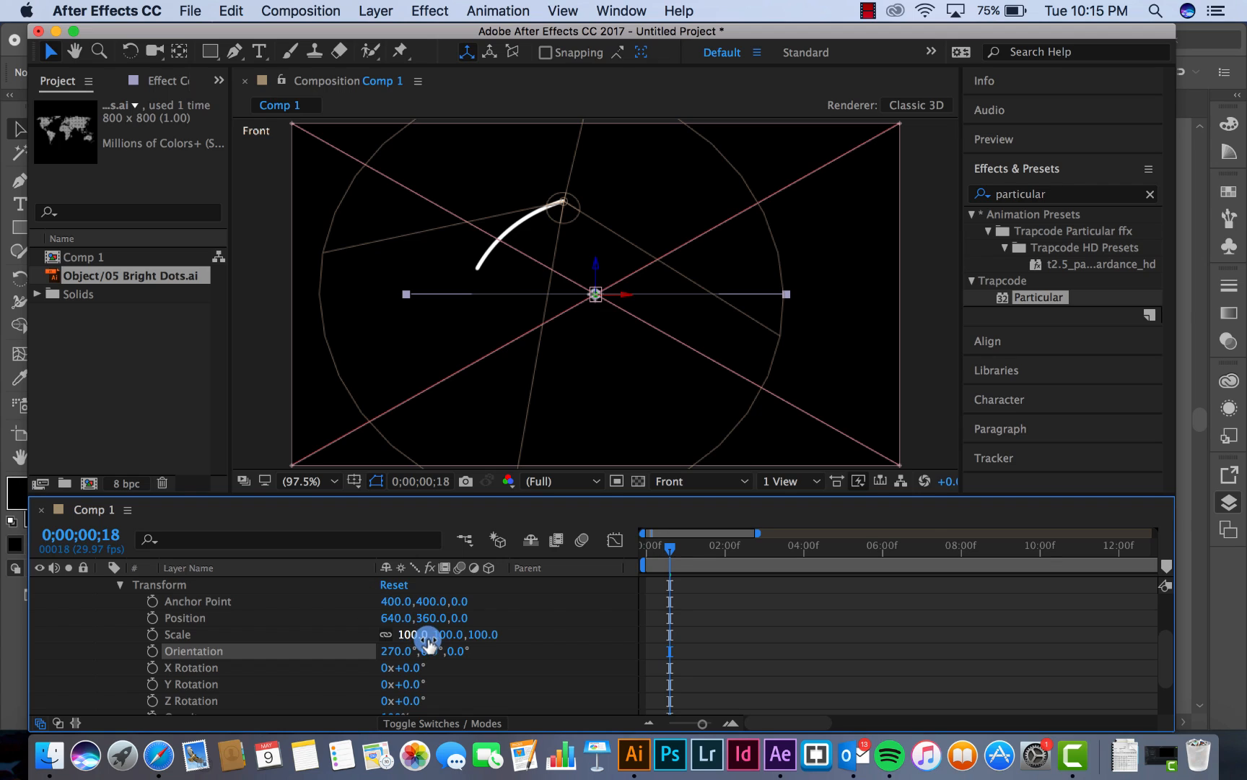
scroll(318, 634, up, 5)
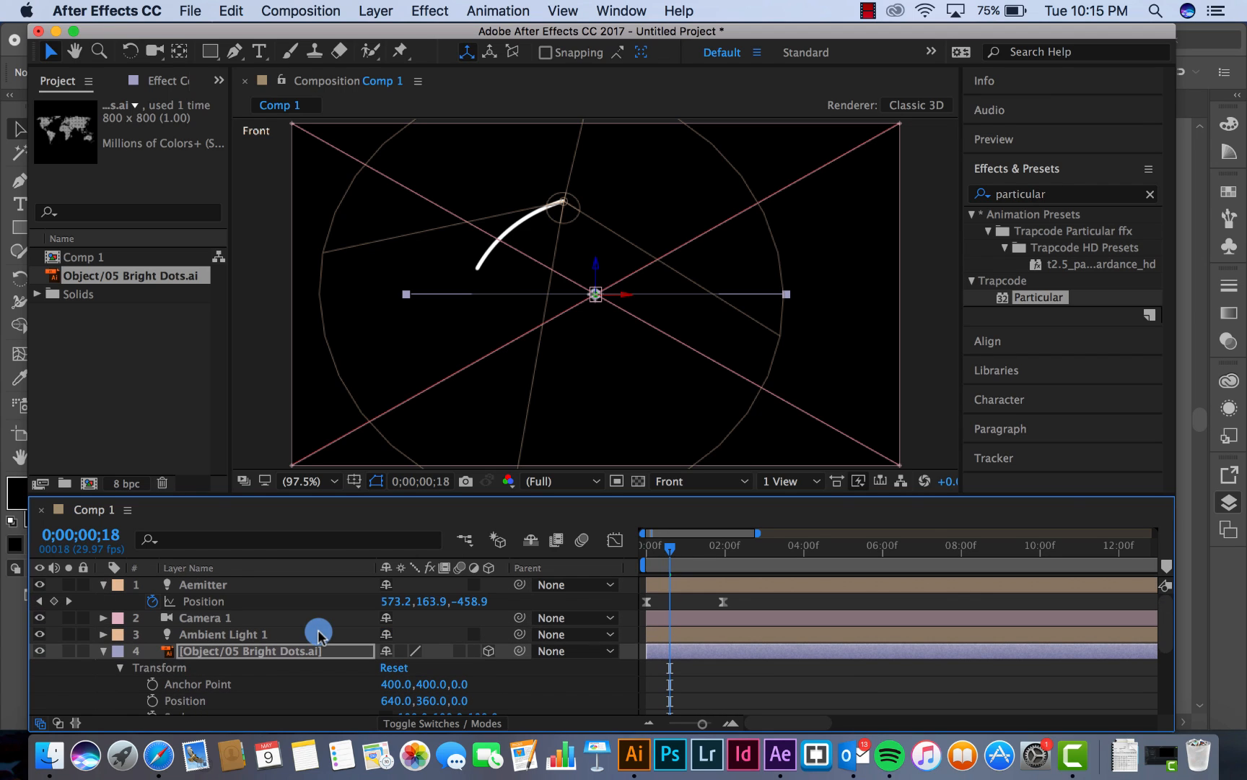
click(103, 650)
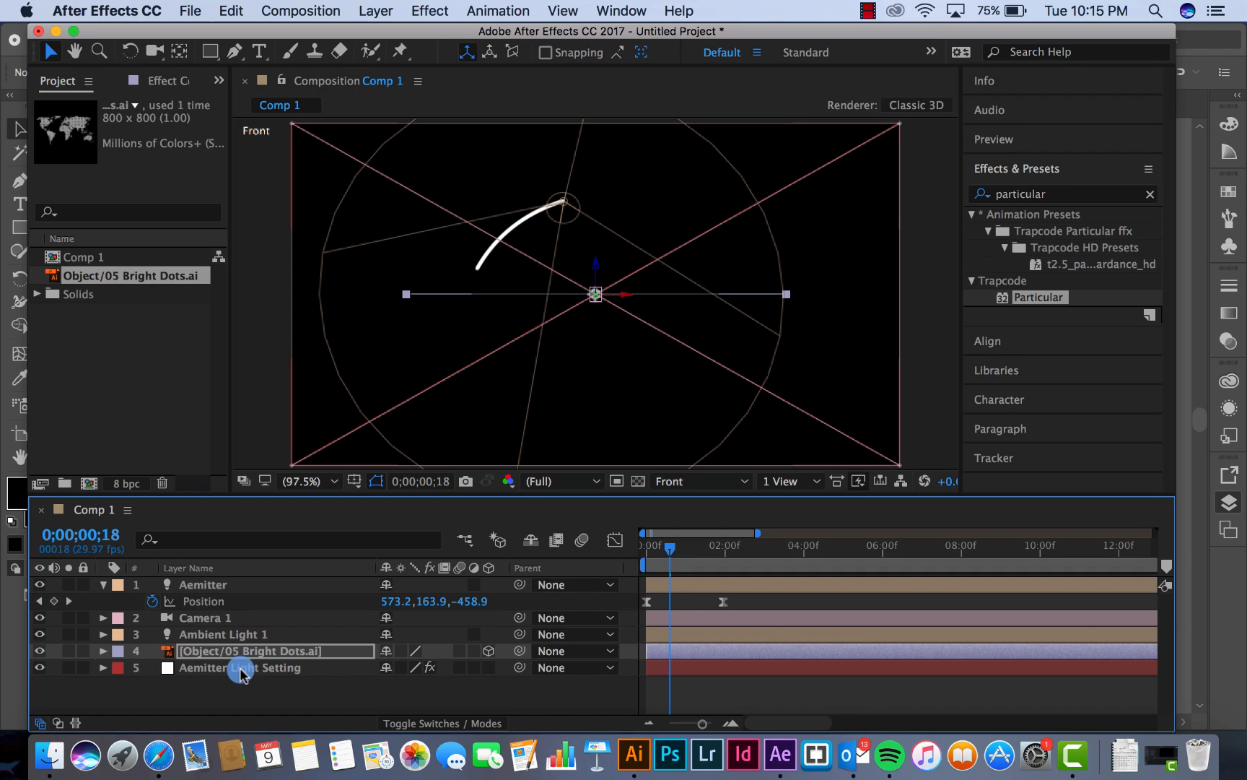
Check the intensity setting of Ambient Light 1
click(243, 635)
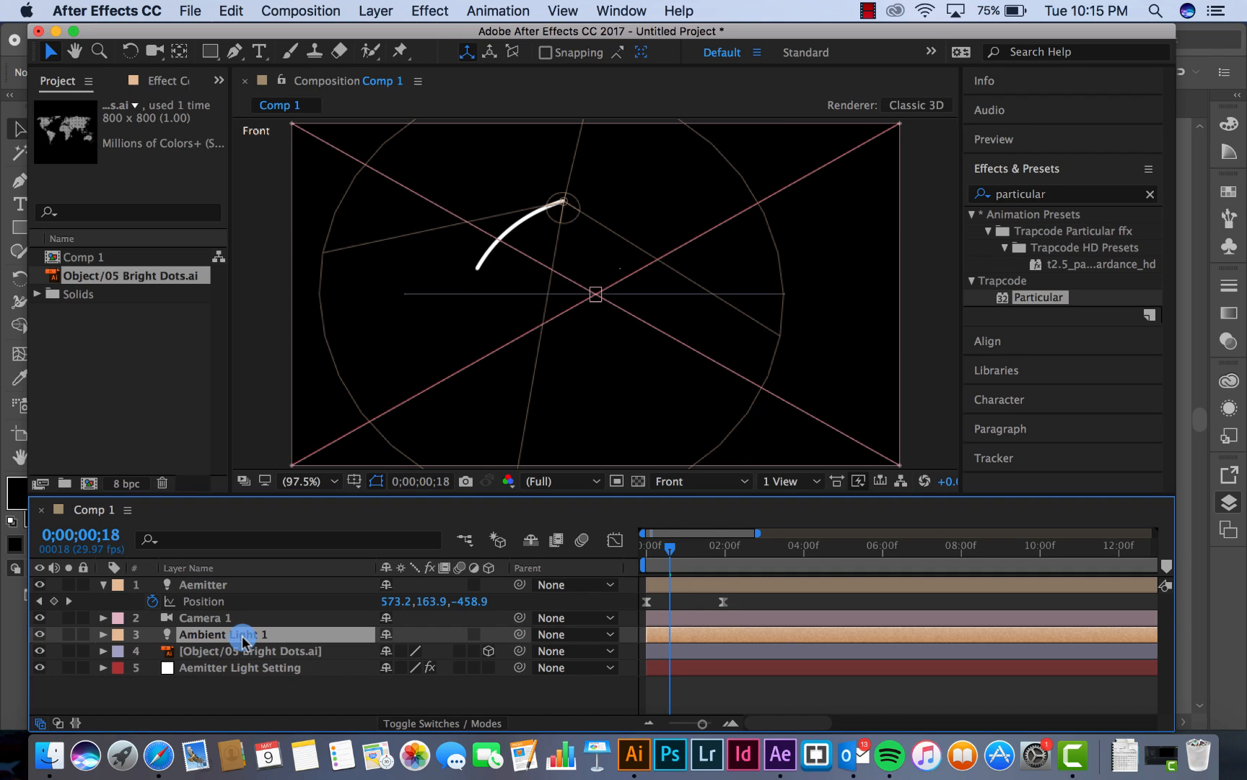
click(489, 651)
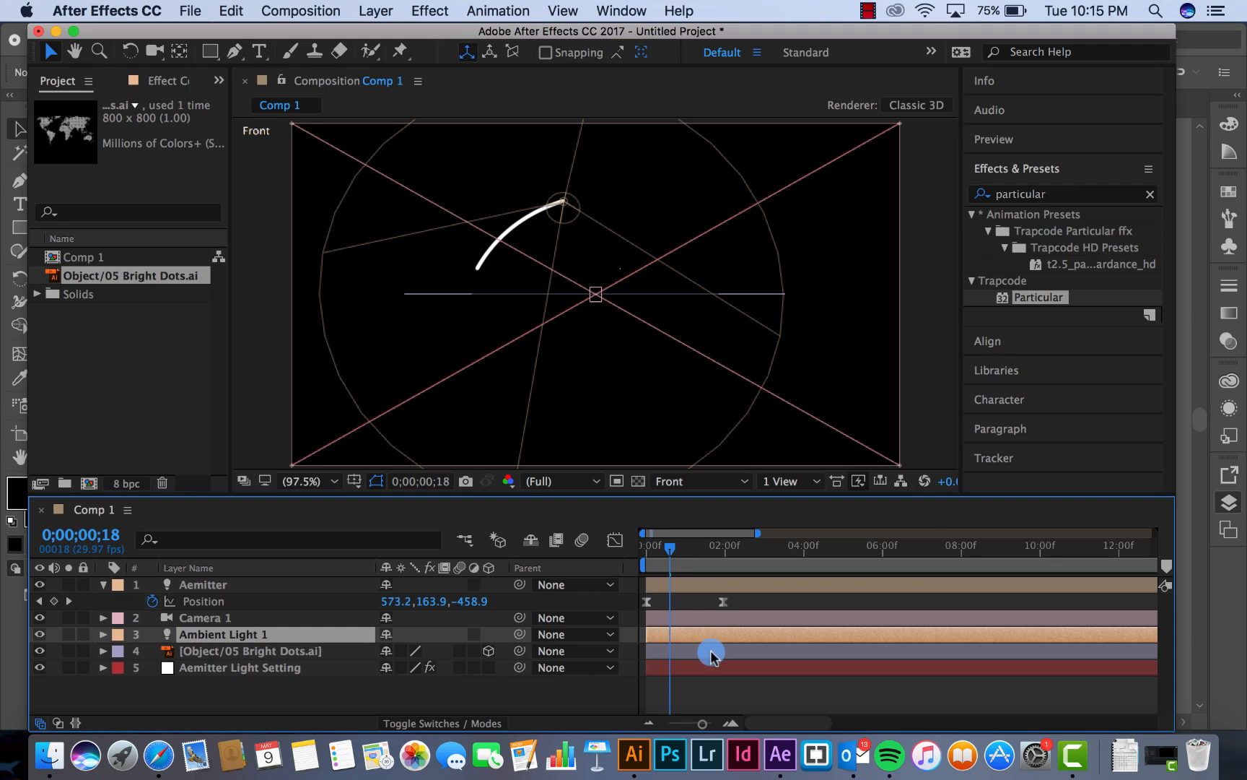
key(t)
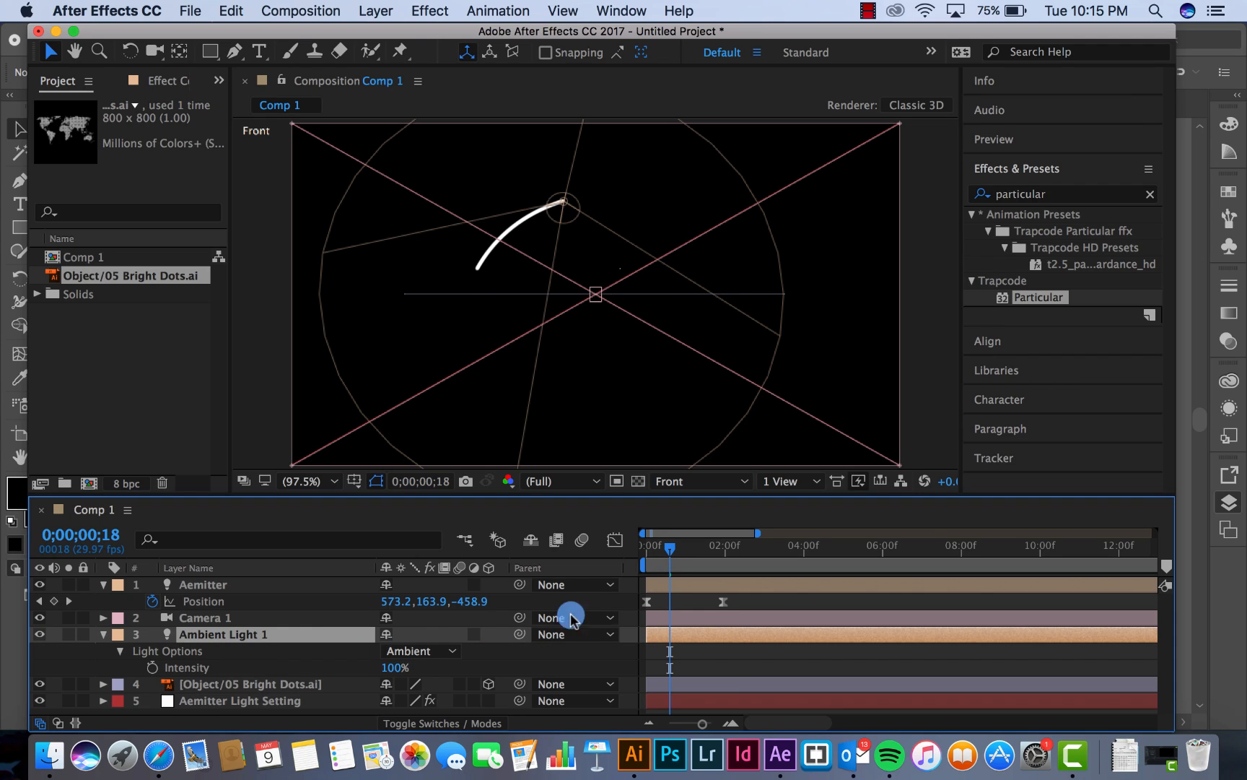
key(t)
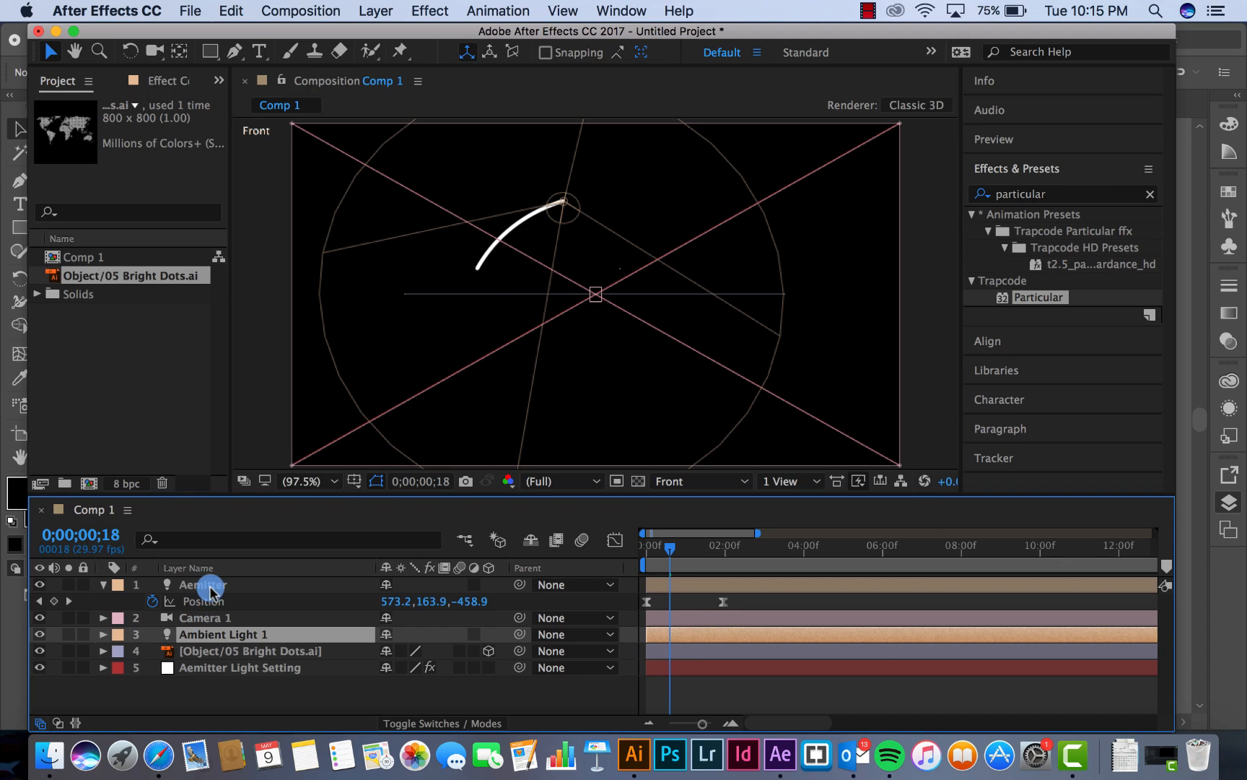
Place the Aemitter layer below Ambient Light 1 and lower its first position keyframe to the map's edge line, about 330.9, 357.6, -494
drag(209, 588, 211, 639)
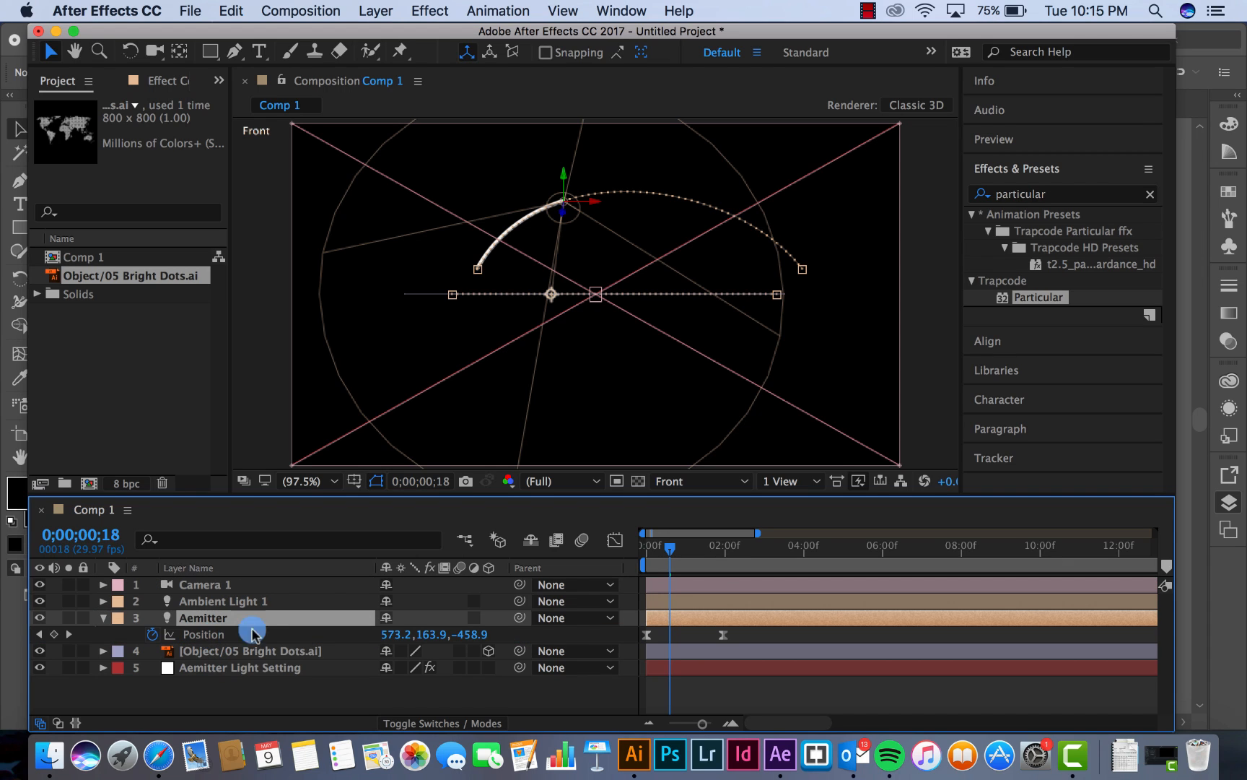
drag(672, 549, 606, 550)
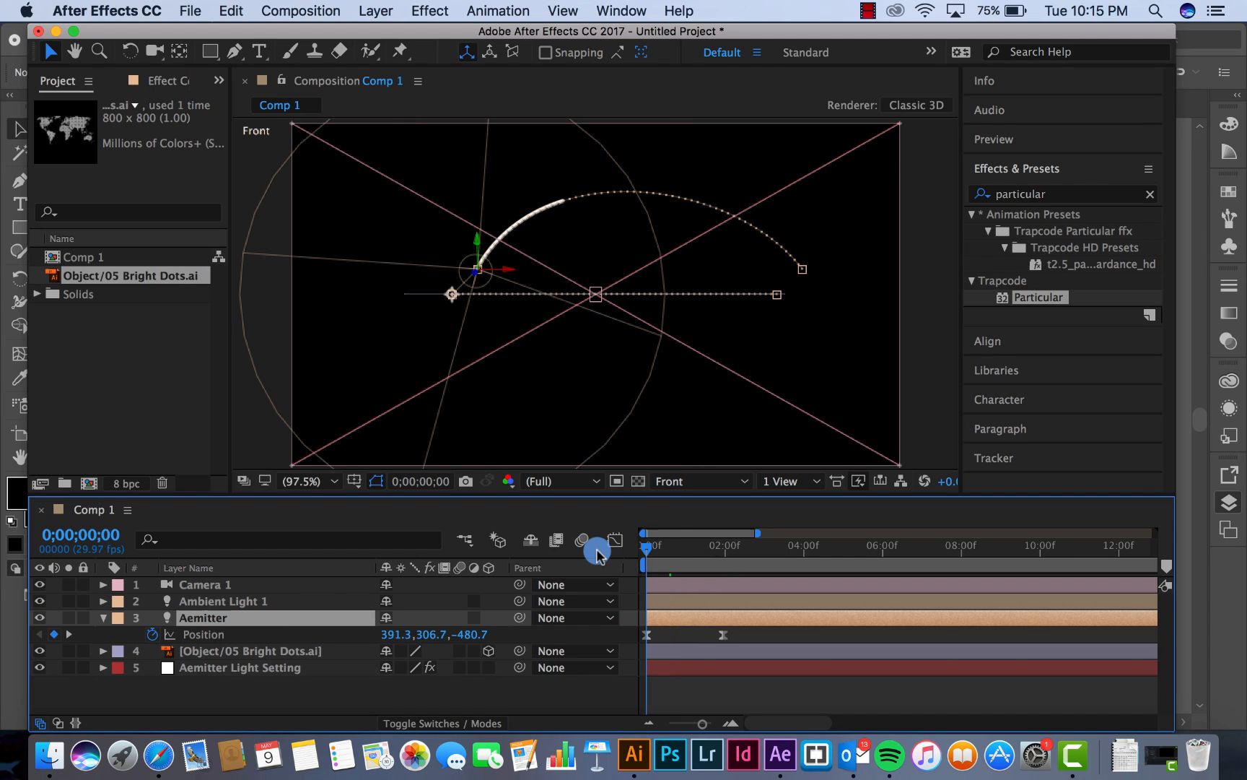
click(647, 635)
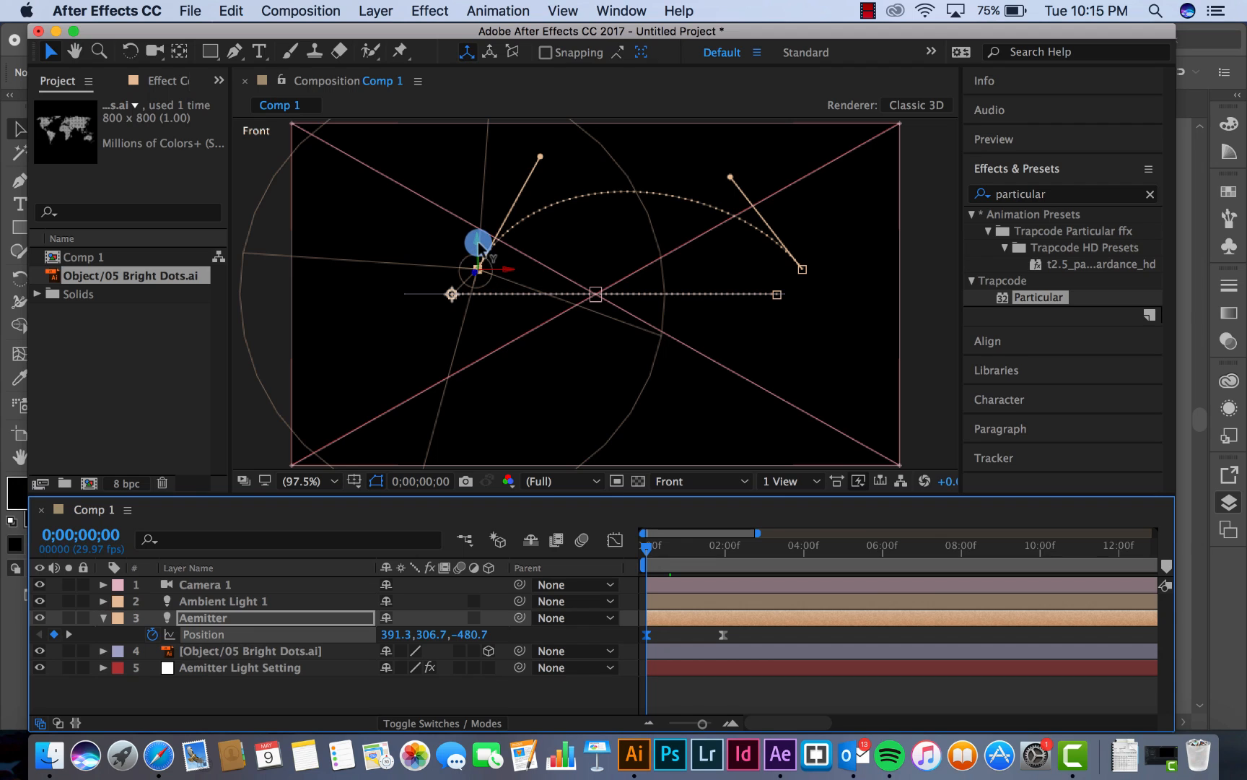
drag(478, 241, 464, 289)
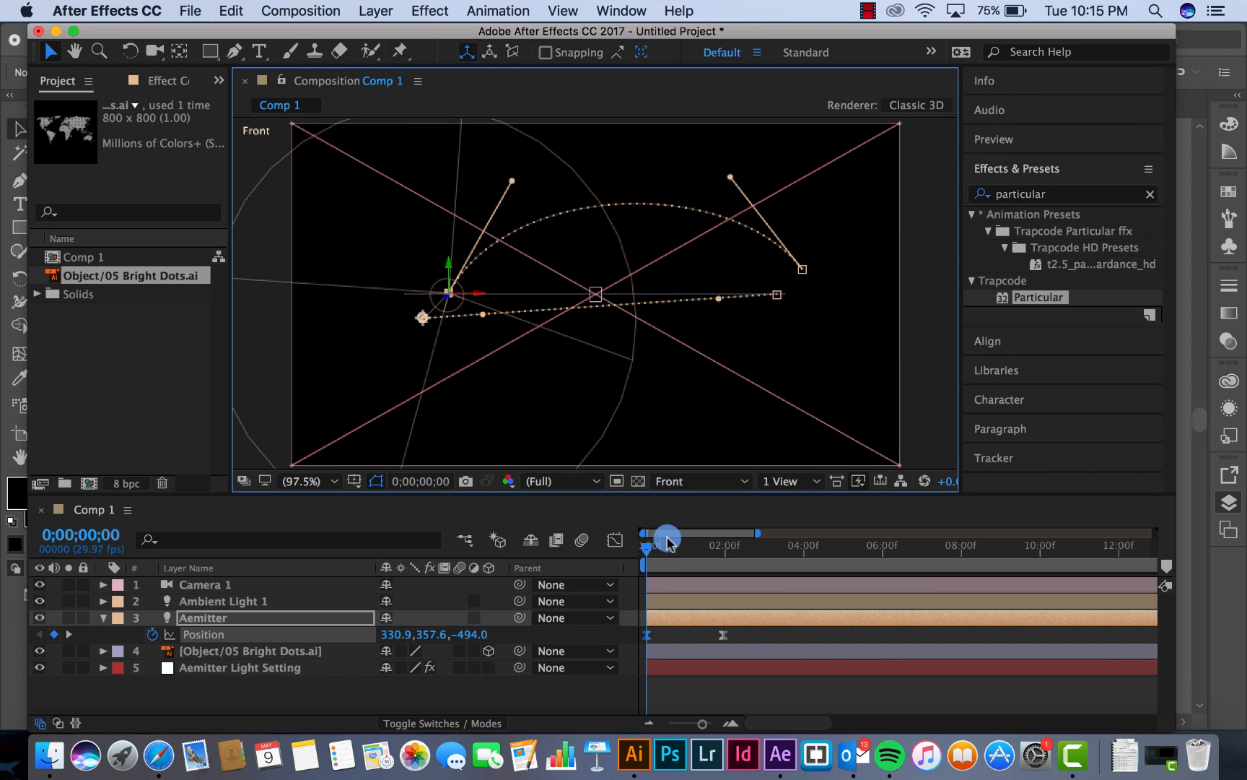
Lower the Aemitter's second position keyframe at 0;00;01;29 to the map's edge line, at about 1006.9, 355.6, -412.7
drag(690, 554, 721, 553)
click(736, 638)
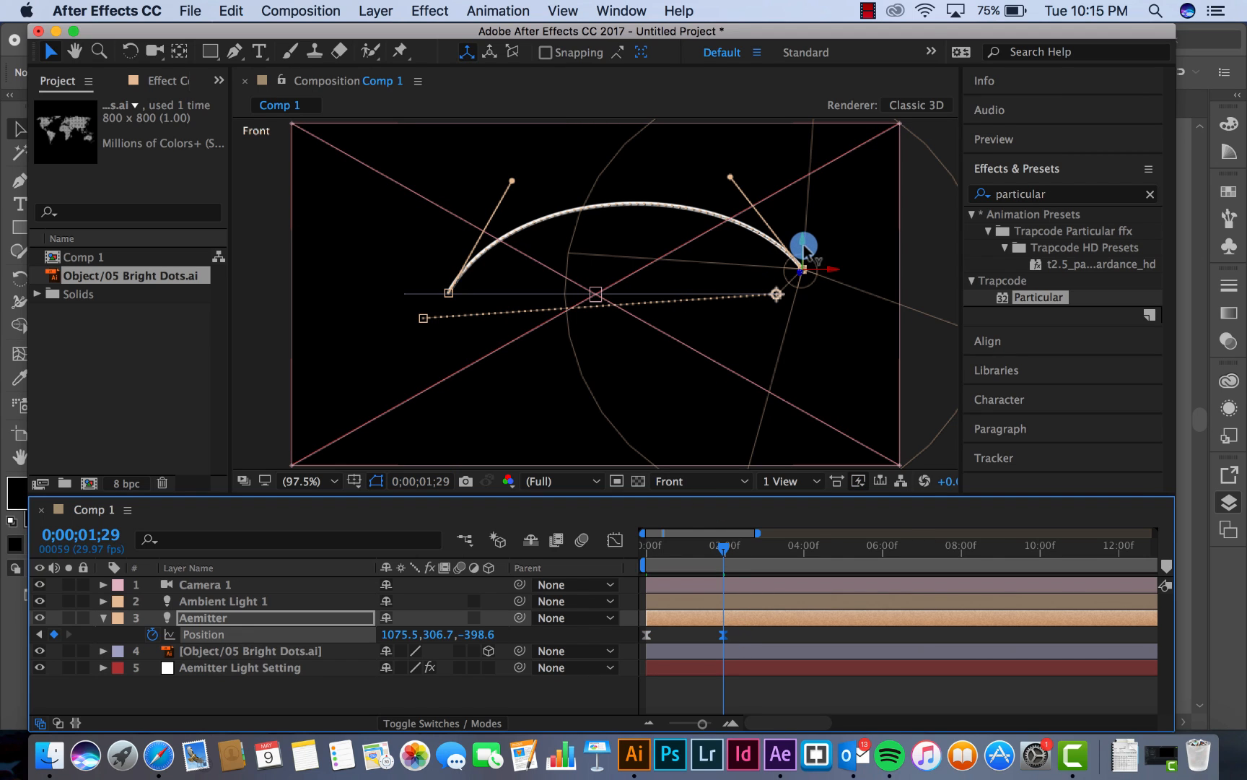
drag(802, 244, 796, 290)
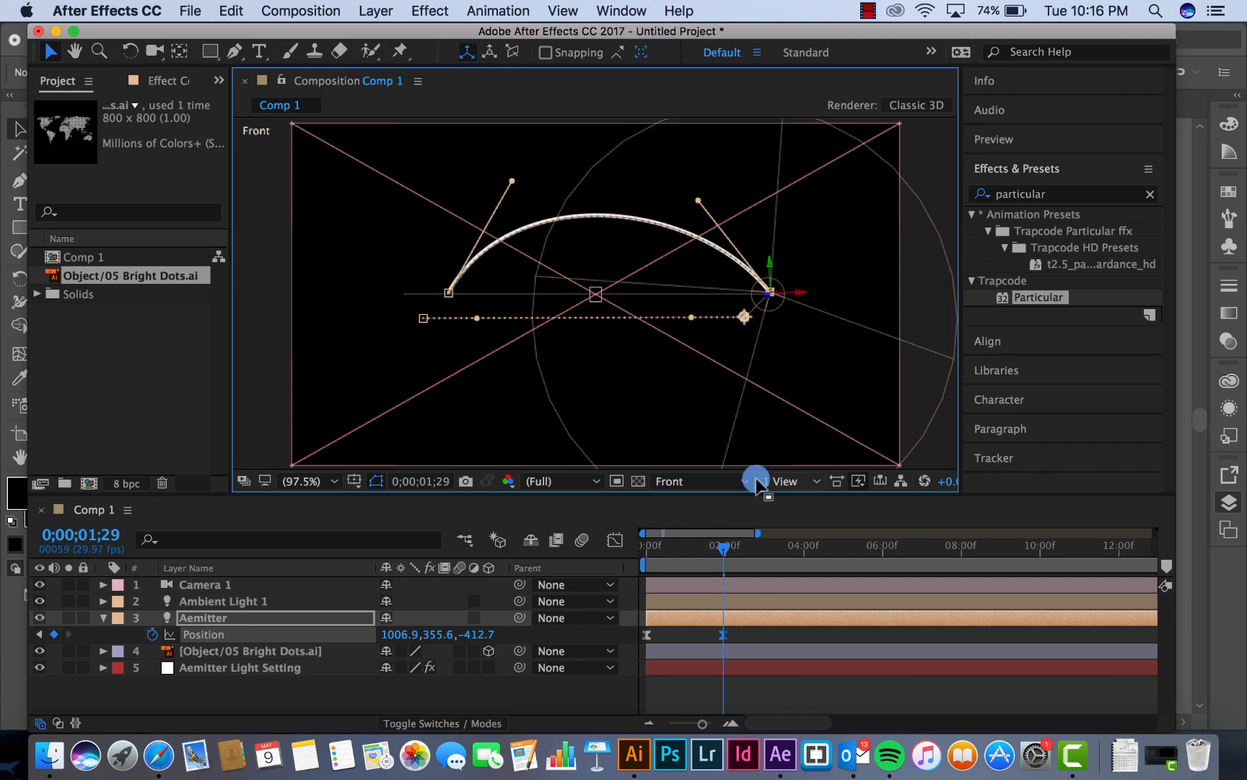
In the Top view, move the Aemitter's first position keyframe up beside the west coast of North America, about 280.9, 421.4, 39.2
click(707, 482)
click(705, 592)
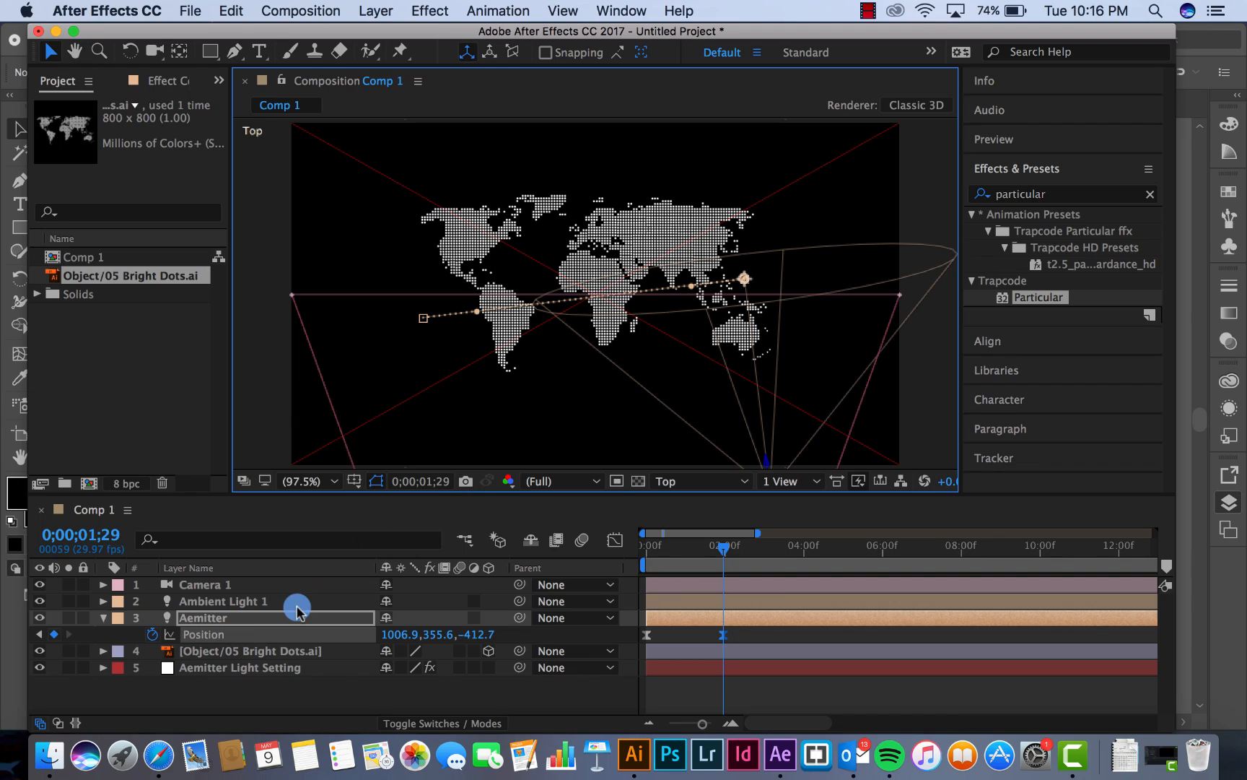
click(643, 552)
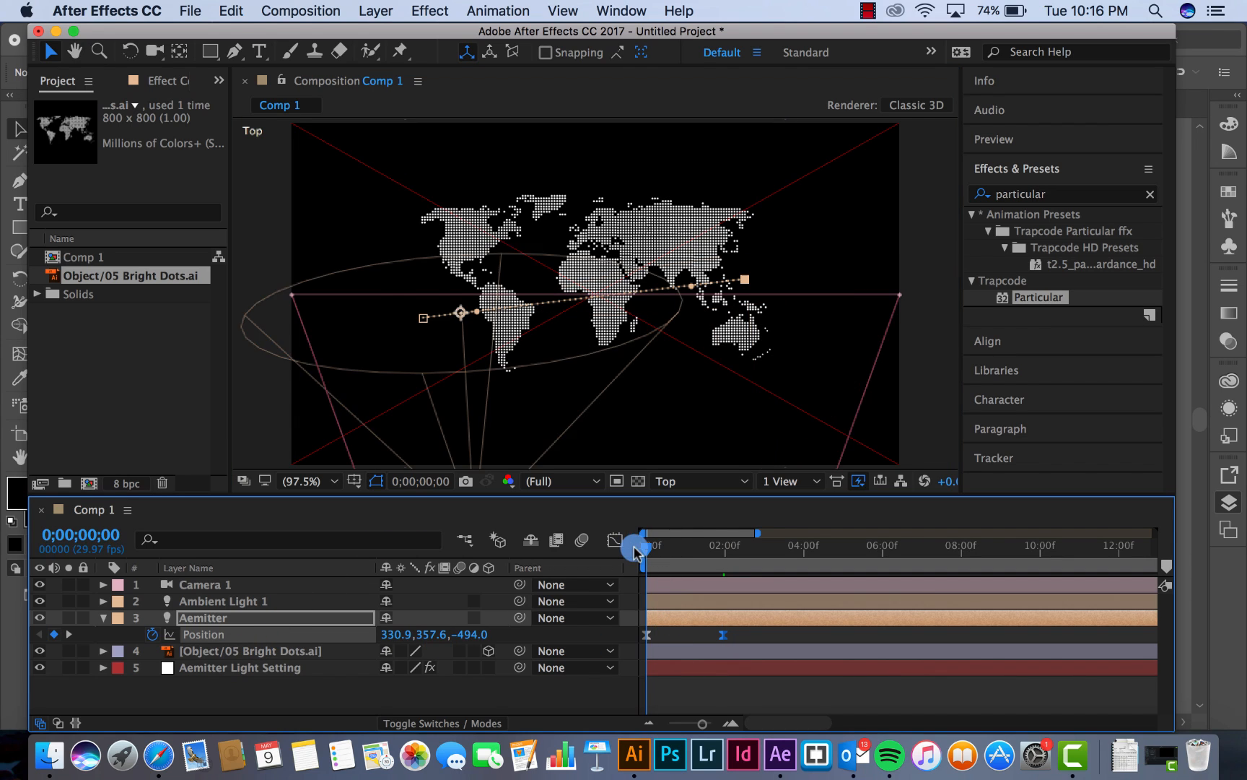
click(644, 635)
click(473, 321)
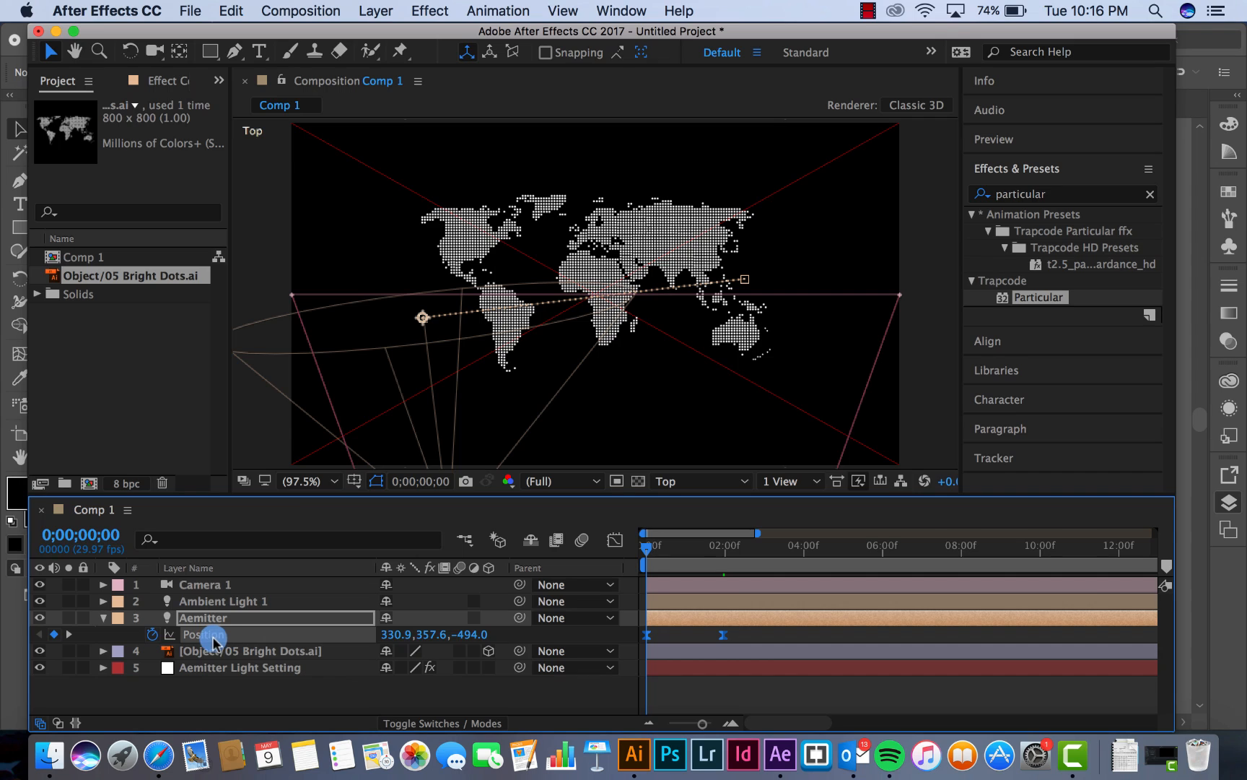
click(689, 646)
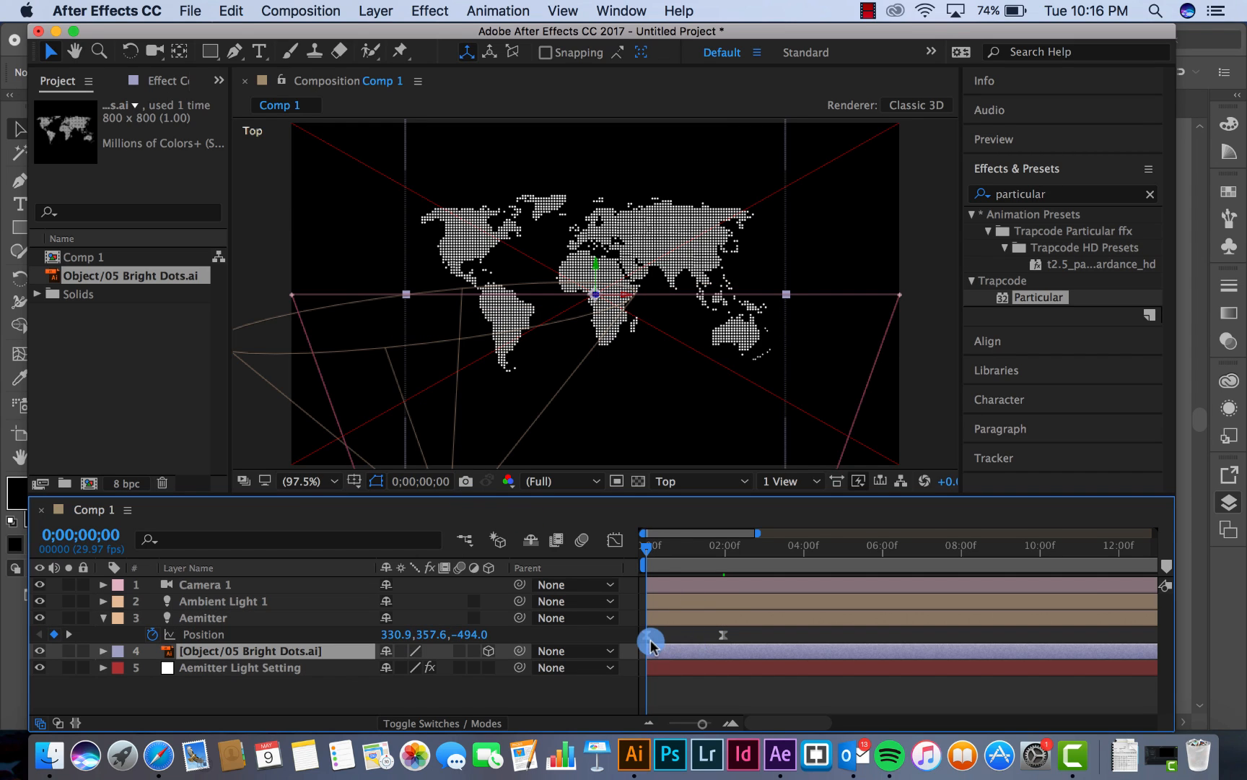
click(648, 636)
scroll(475, 325, down, 1)
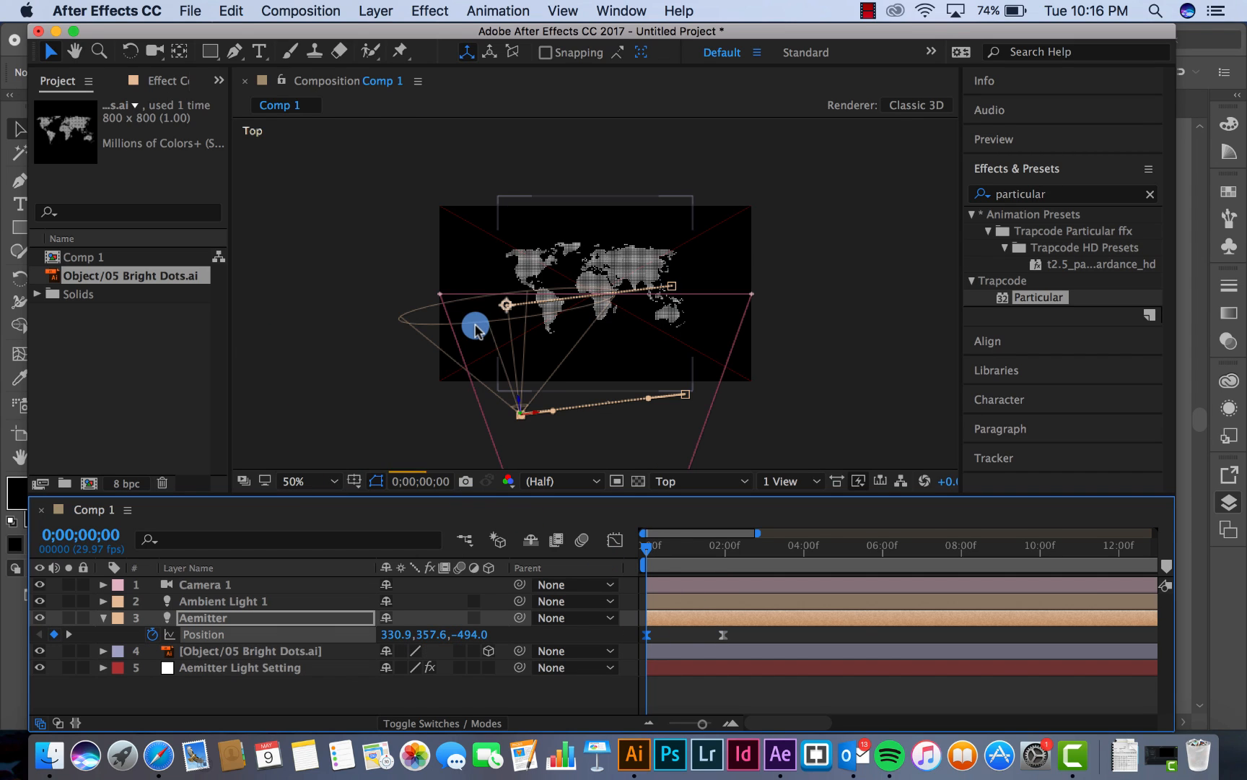
click(517, 399)
drag(517, 398, 515, 271)
key(period)
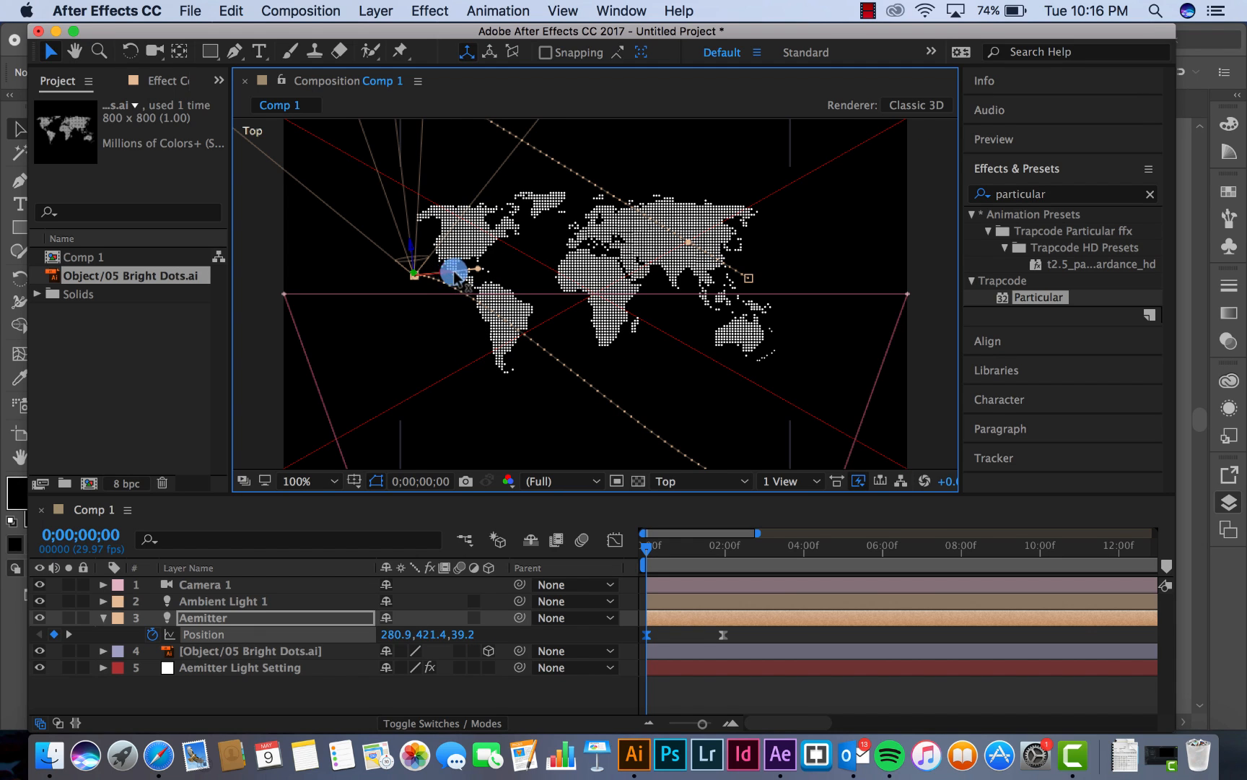
Refine the Aemitter's first position keyframe so the arc starts on the southwestern United States, at about 341.7, 426.4, 89.1
drag(455, 275, 490, 267)
key(period)
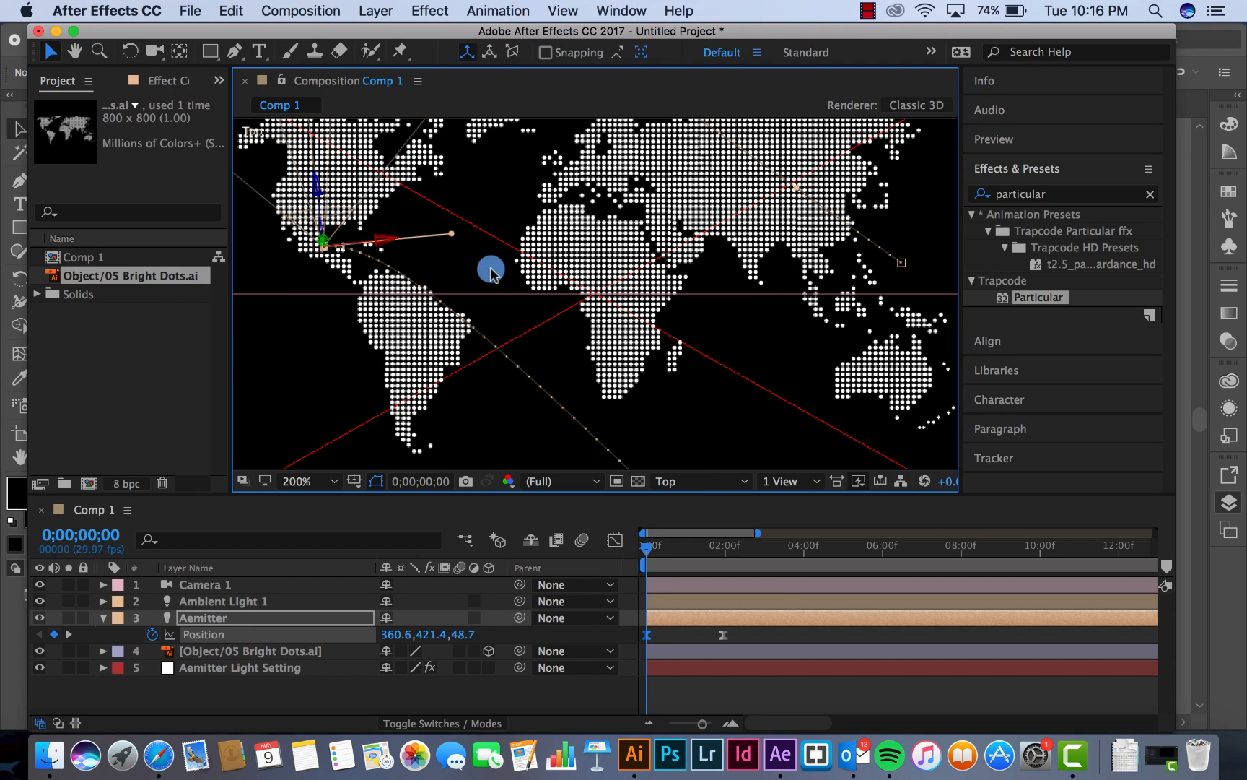
drag(372, 240, 293, 151)
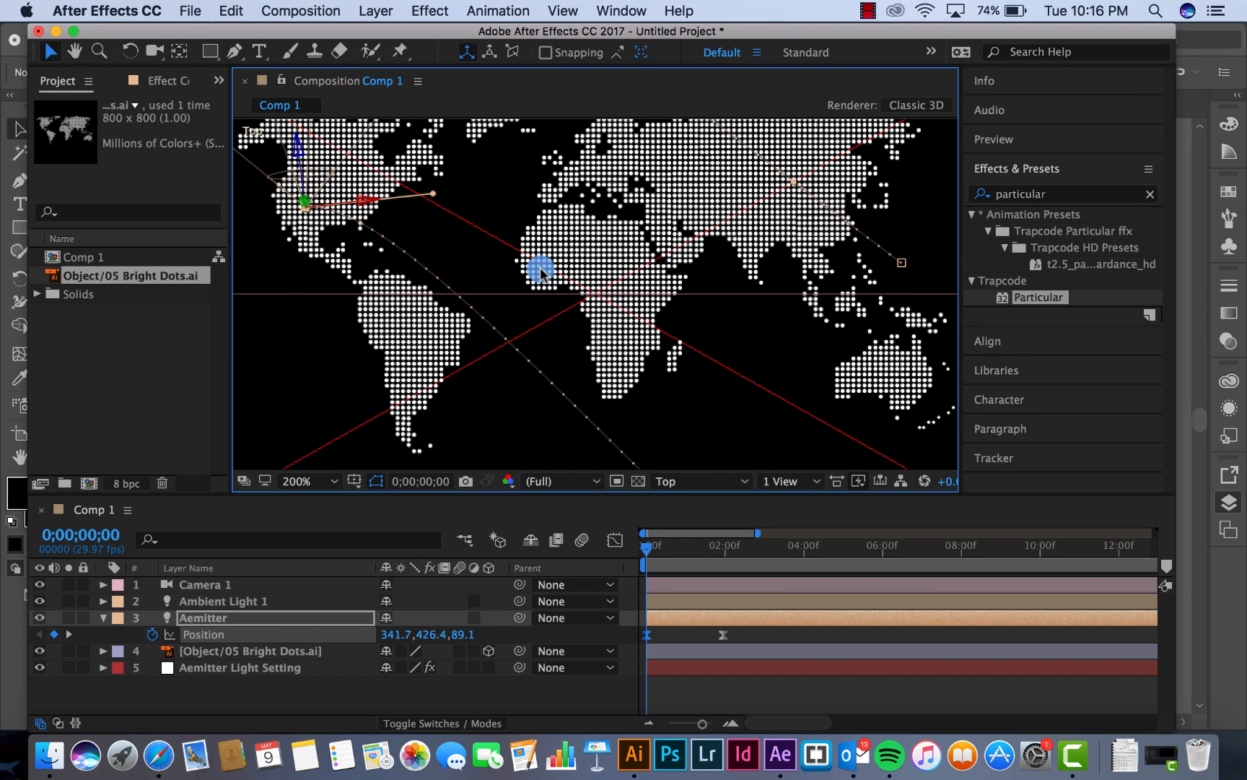
Move the Aemitter's second position keyframe at 0;00;01;29 onto Southeast Asia in the Top view, at about 866.2, 406, -2.8
key(comma)
drag(714, 540, 721, 550)
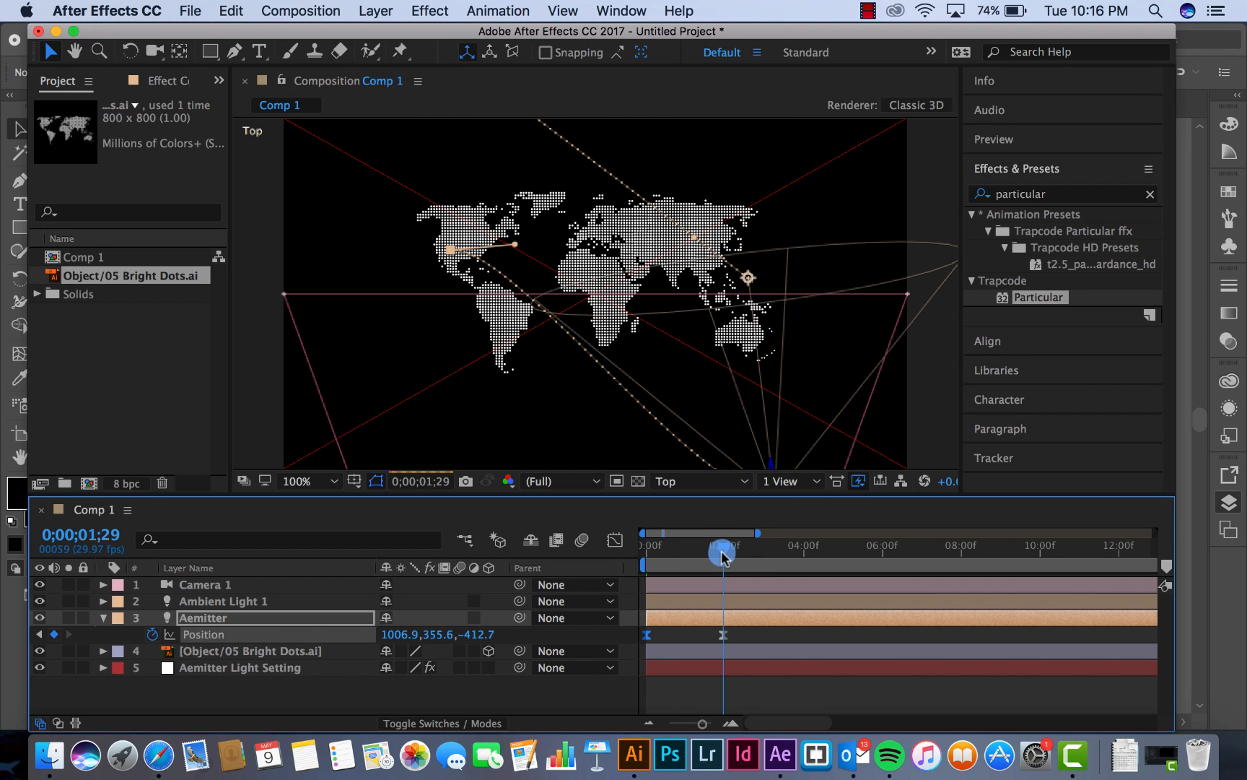
click(725, 637)
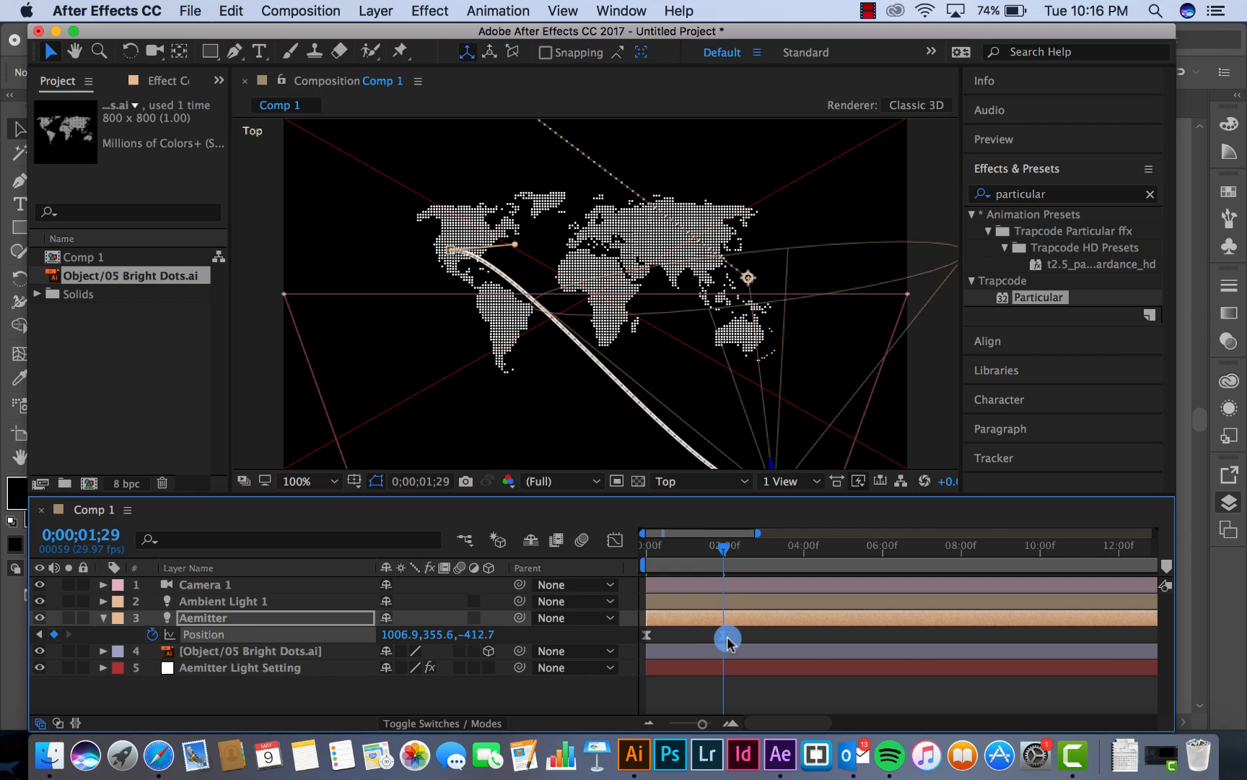
key(comma)
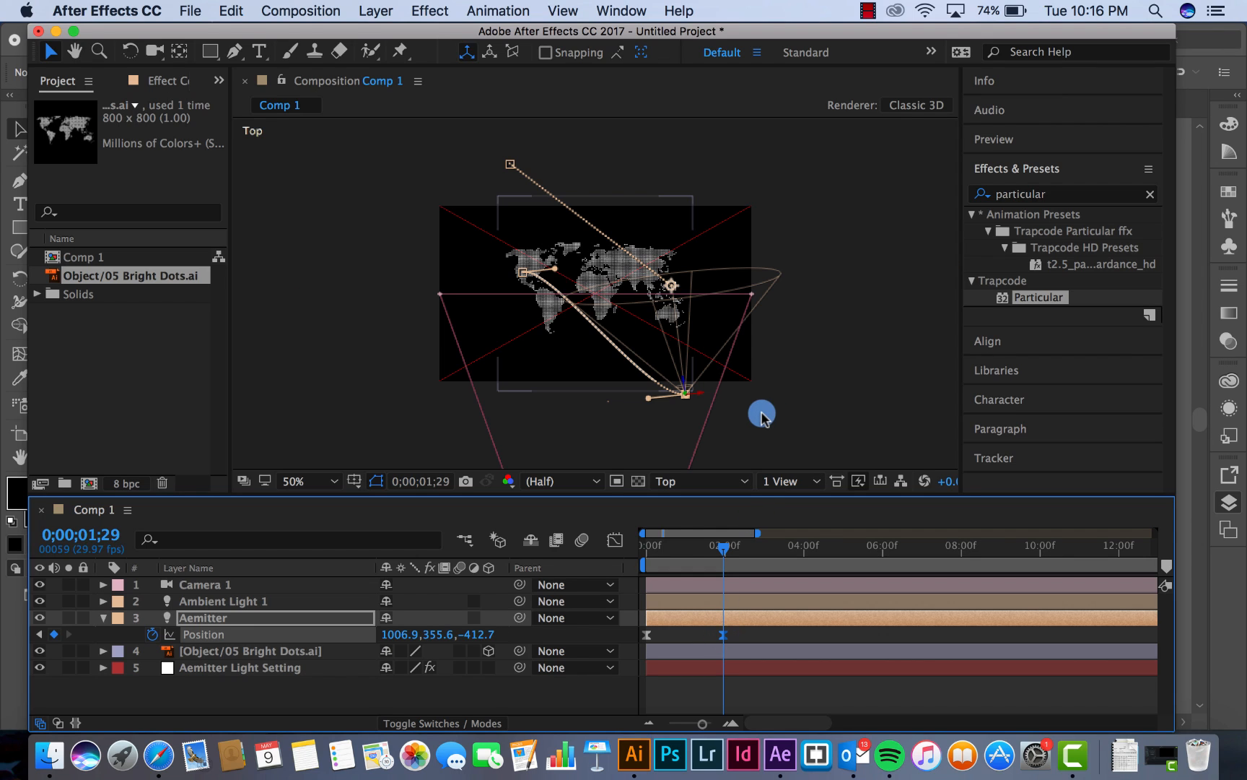
drag(685, 383, 676, 310)
key(period)
key(period)
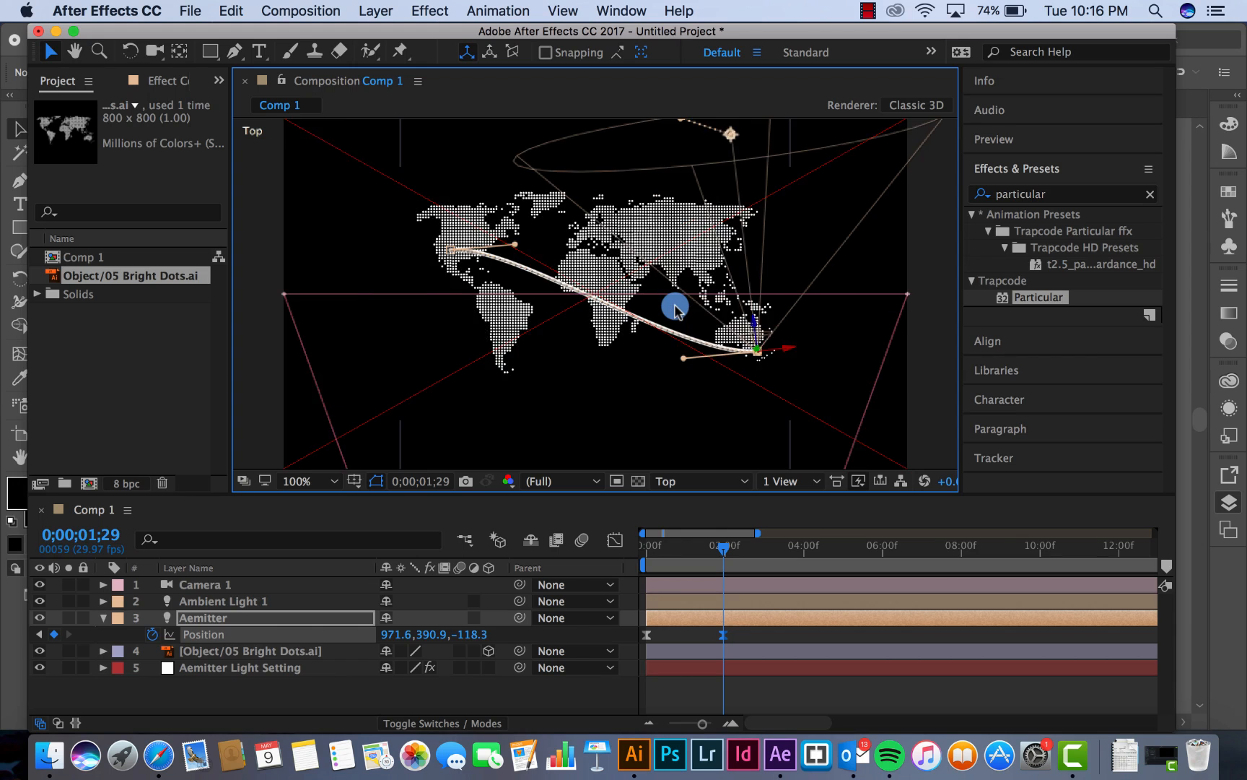
drag(911, 352, 813, 246)
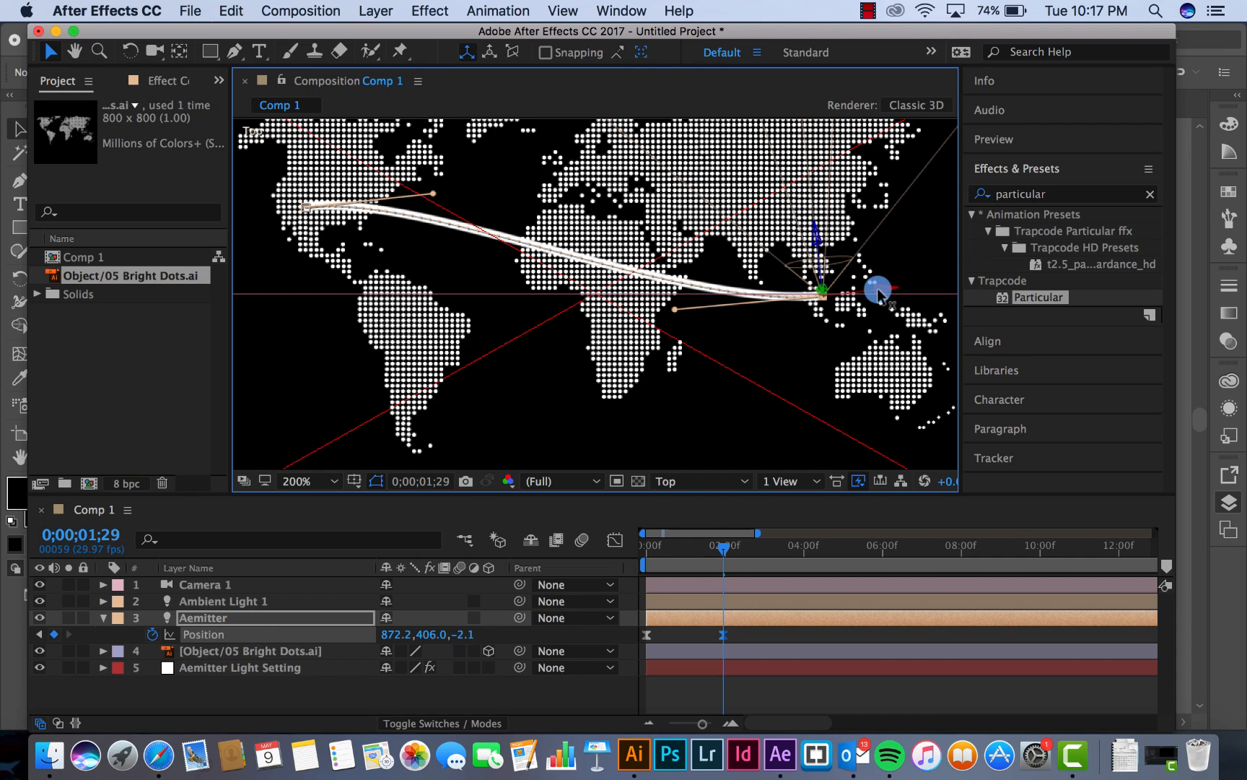
drag(877, 289, 871, 289)
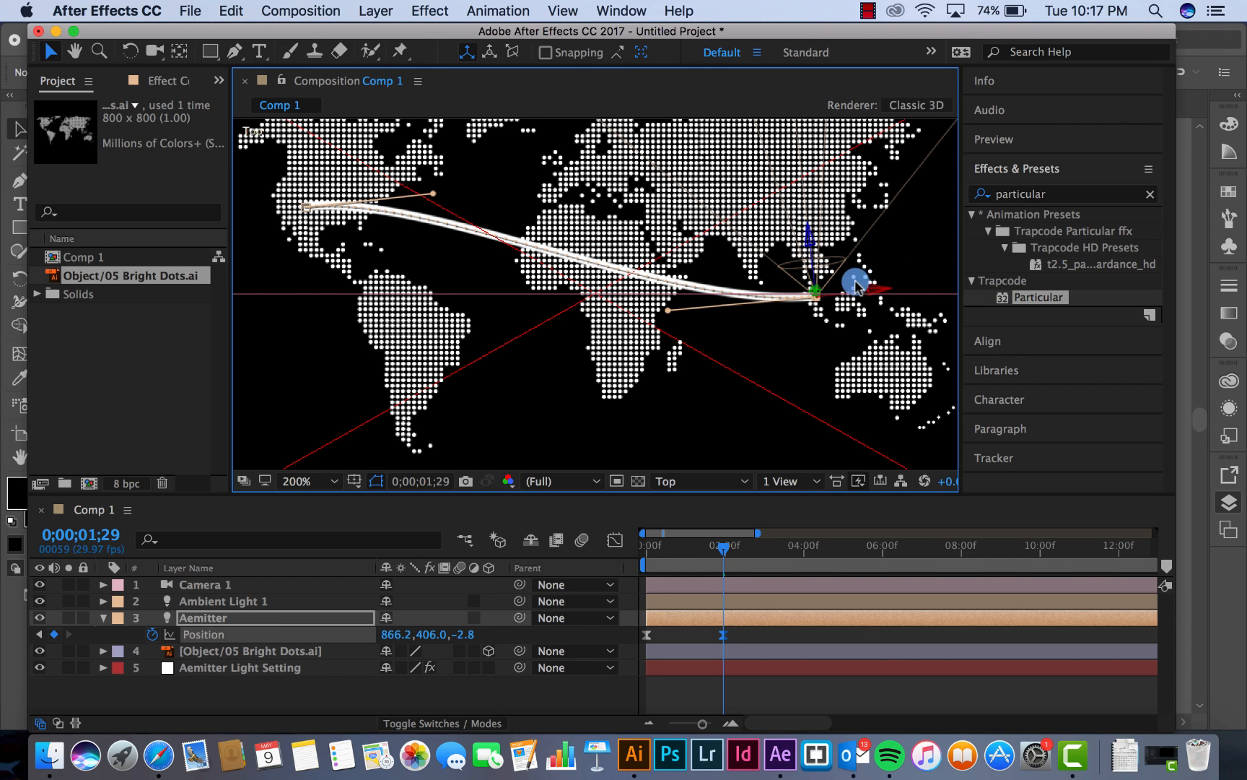
Fine-tune the arc's end point over the Malay Peninsula dots to a position of about 863.4, 406.3, -0.6
key(period)
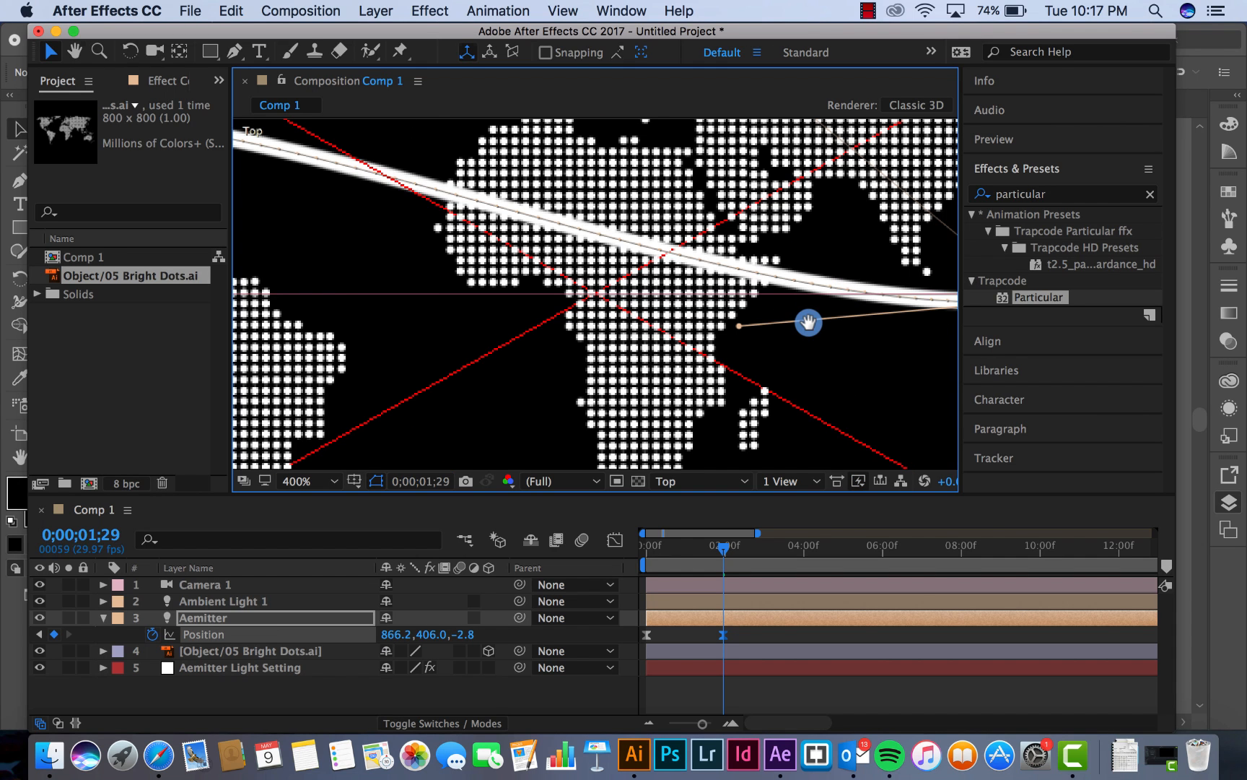
drag(808, 323, 405, 329)
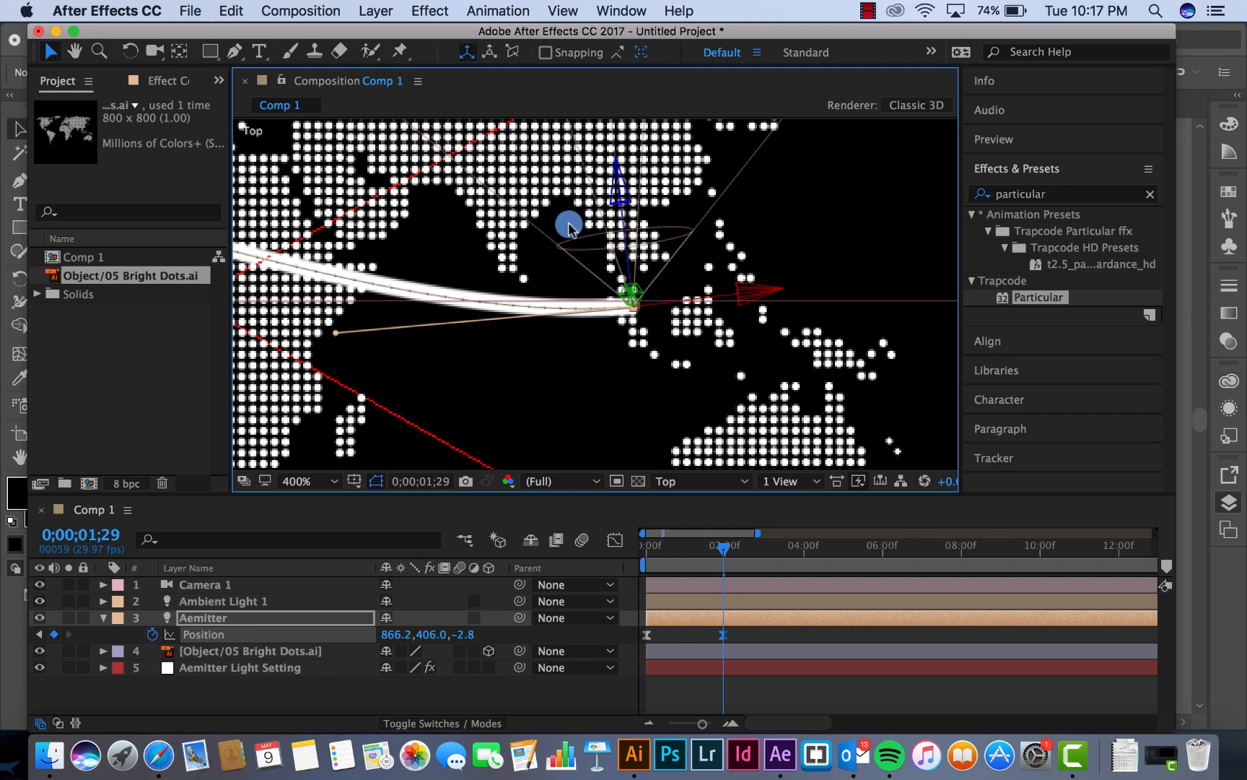
drag(619, 201, 618, 189)
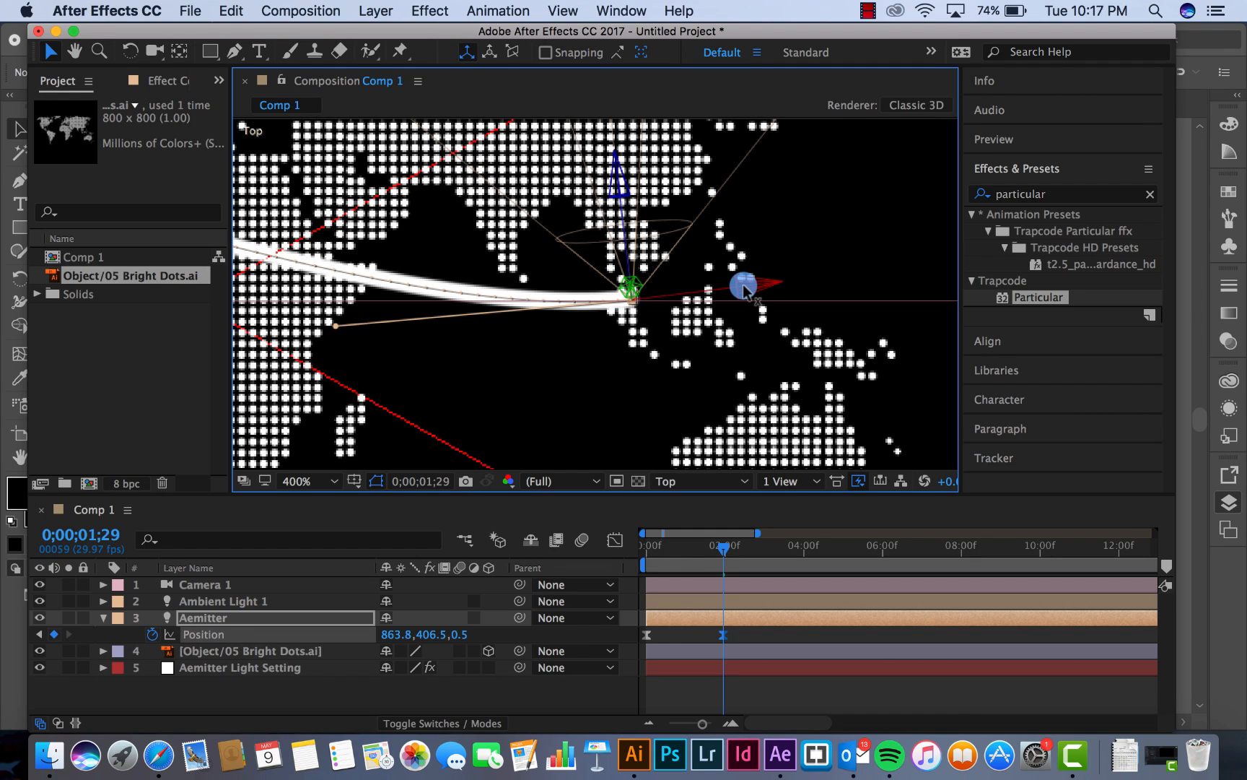
drag(740, 285, 734, 284)
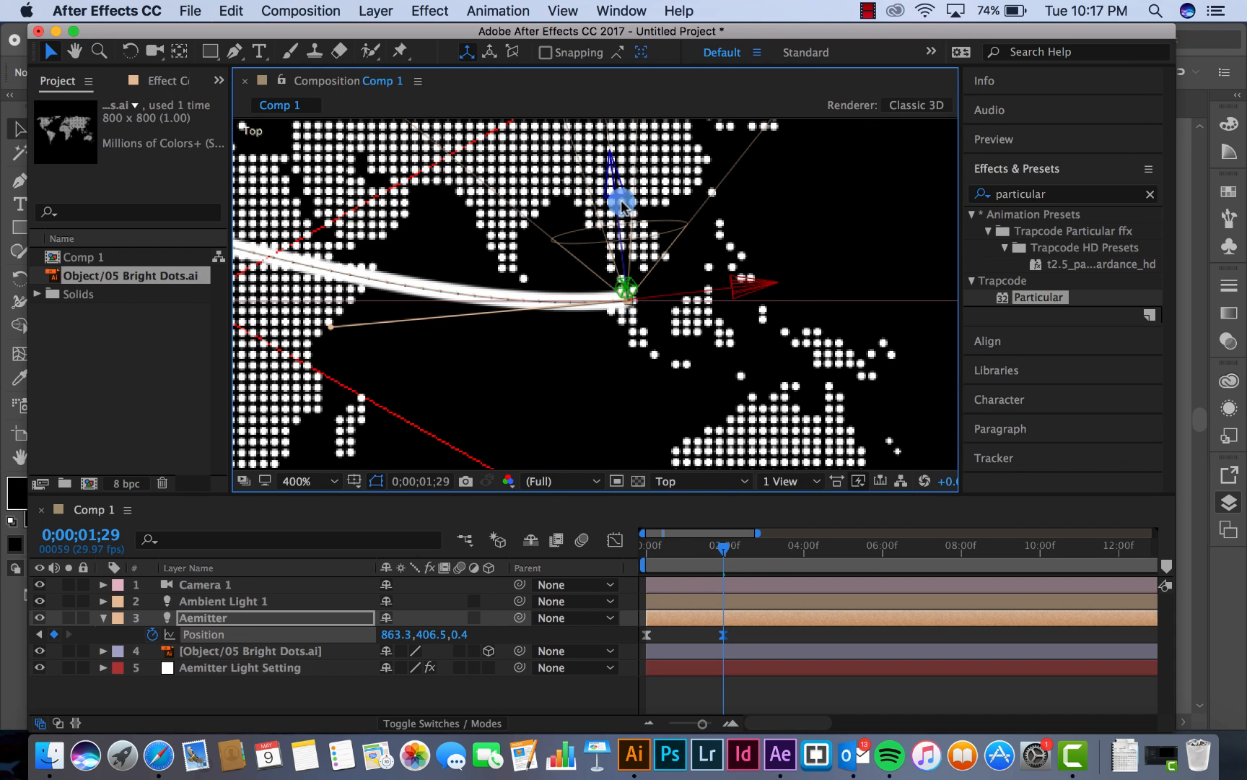
drag(615, 192, 708, 321)
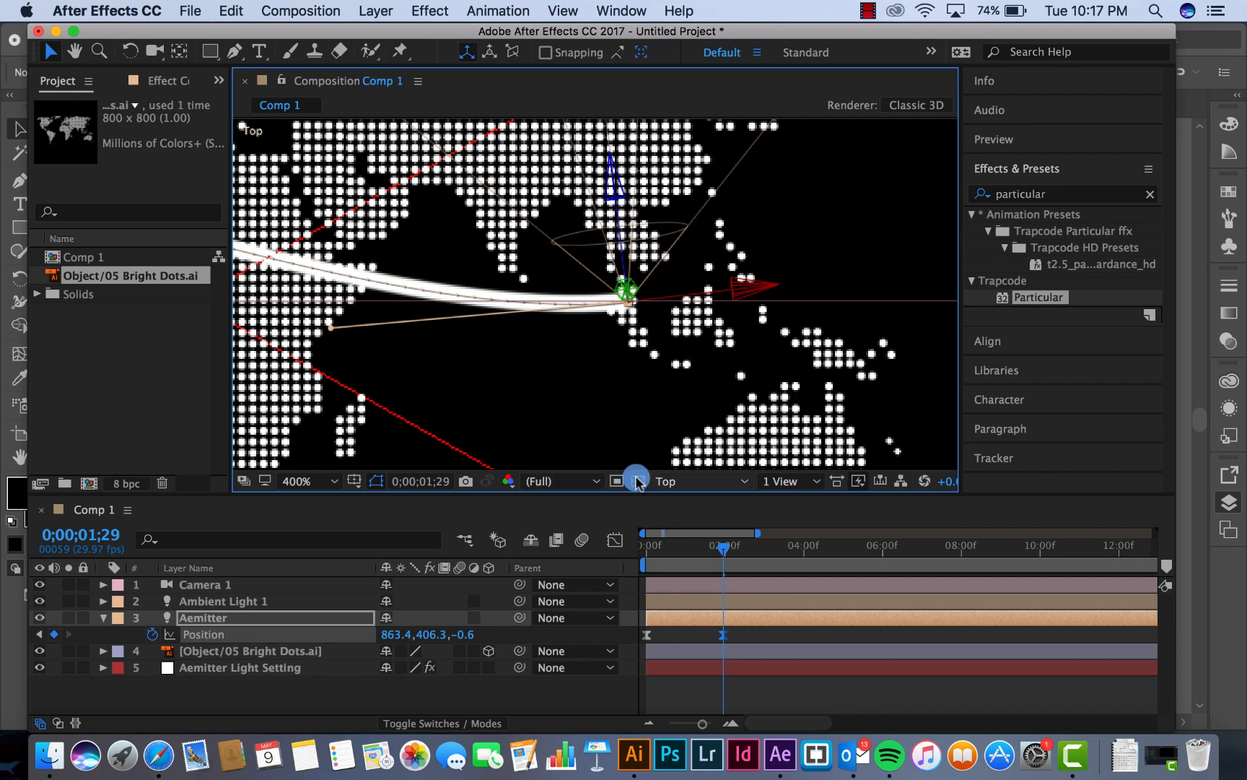
Fit the Top view and adjust both motion path handles so the path runs straight from North America to Southeast Asia
click(303, 481)
click(328, 440)
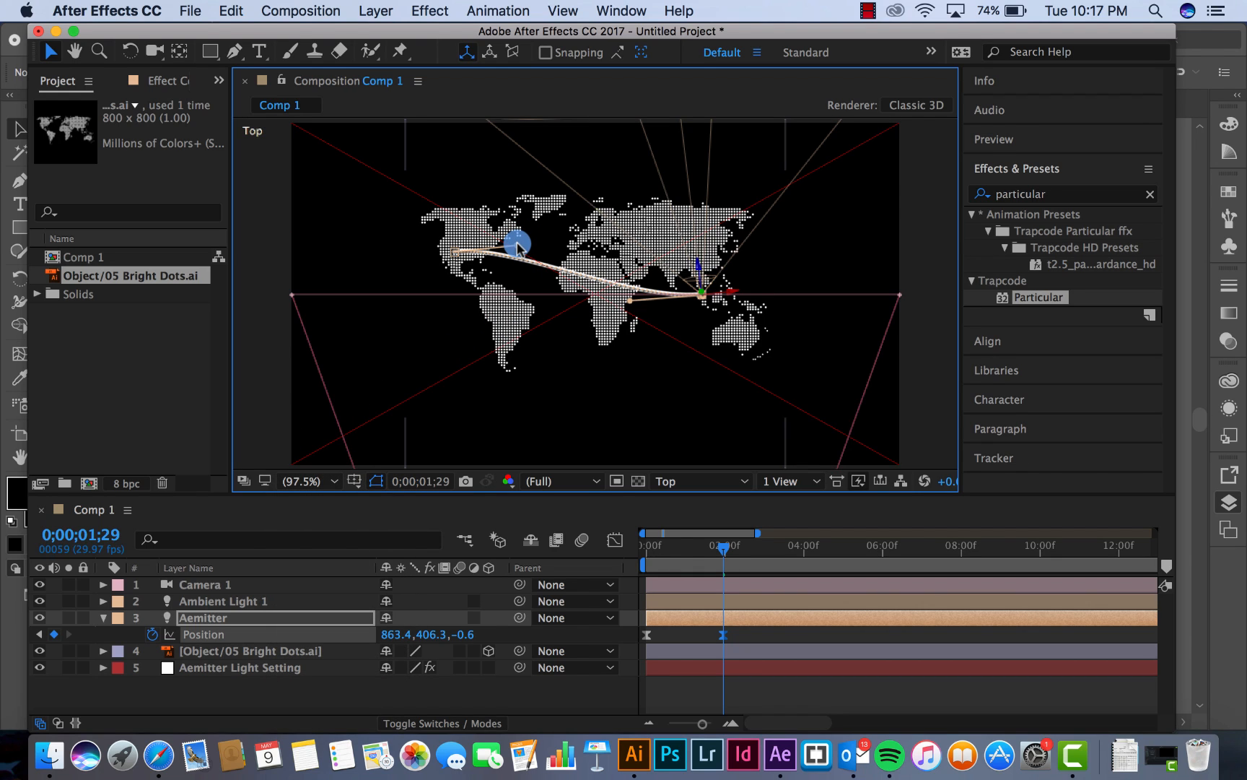
drag(518, 257, 513, 266)
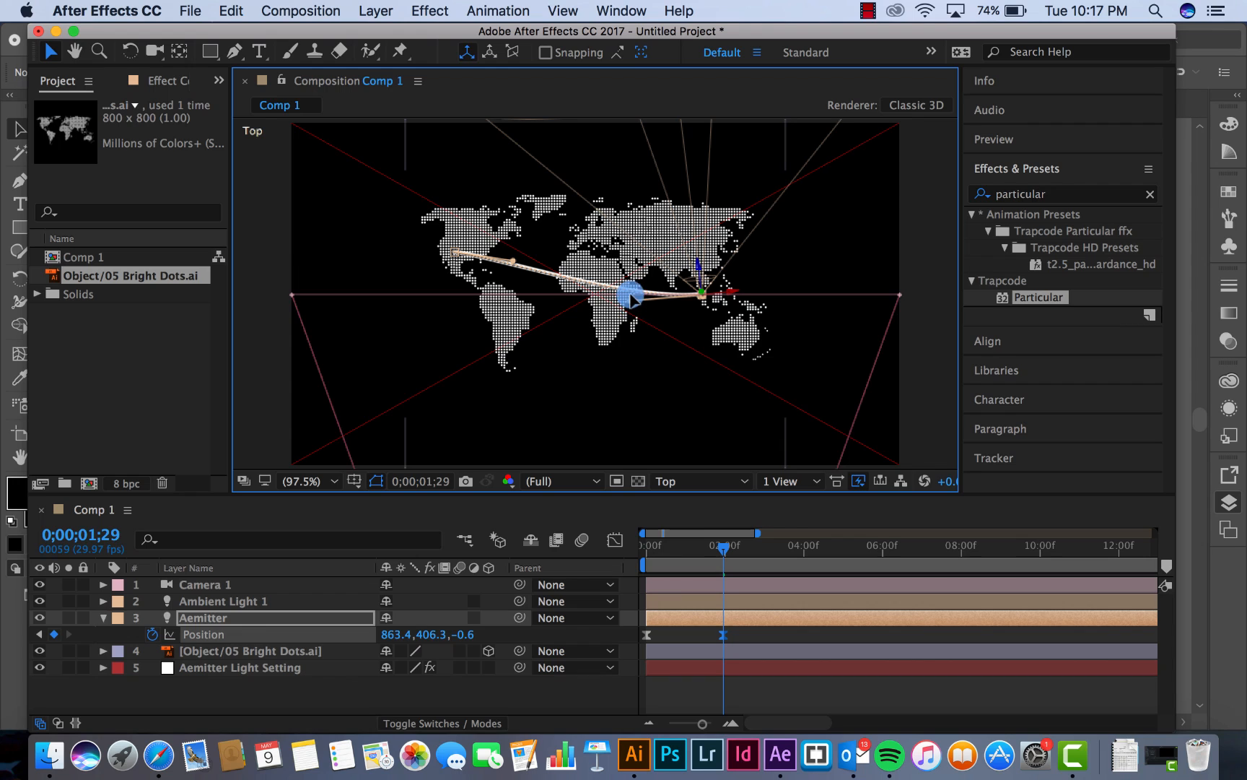
drag(634, 299, 629, 278)
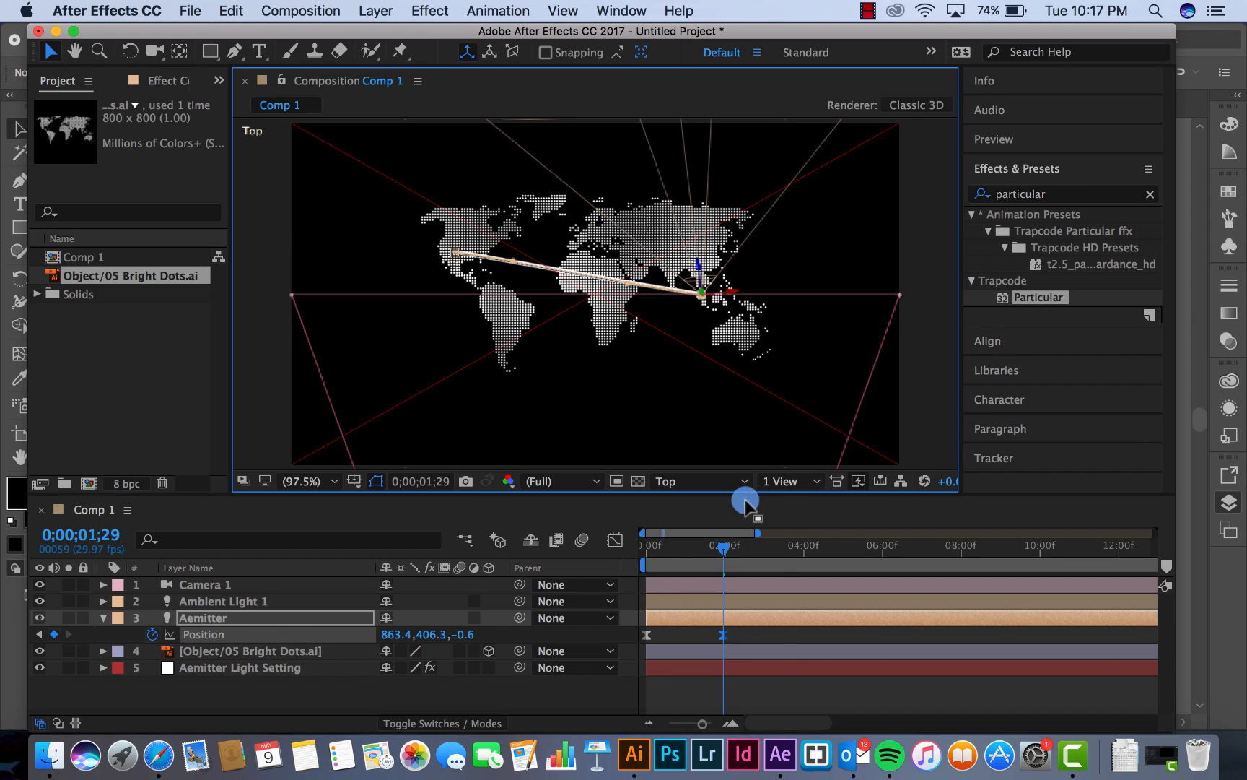
In the Front view, raise both Aemitter position keyframes to the map's edge line, with Y at about 357.4 and 355.4
click(715, 482)
click(712, 556)
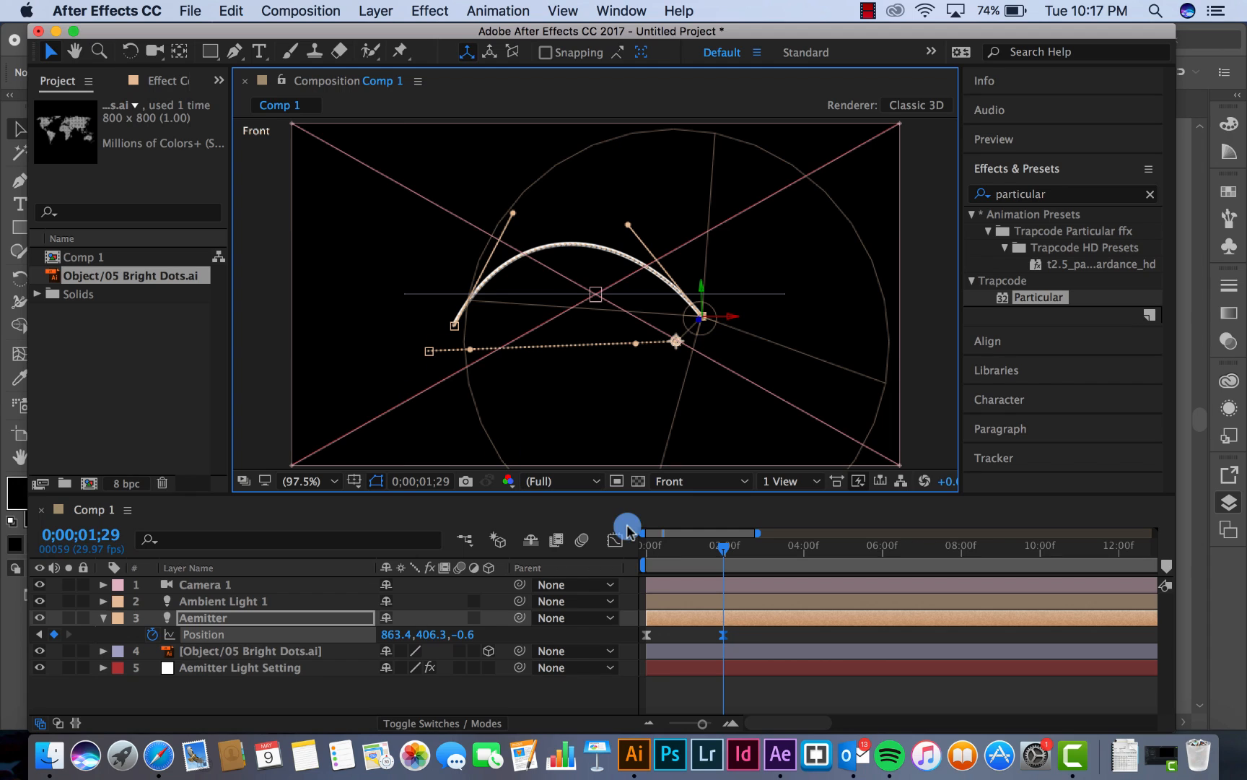
drag(658, 550, 647, 548)
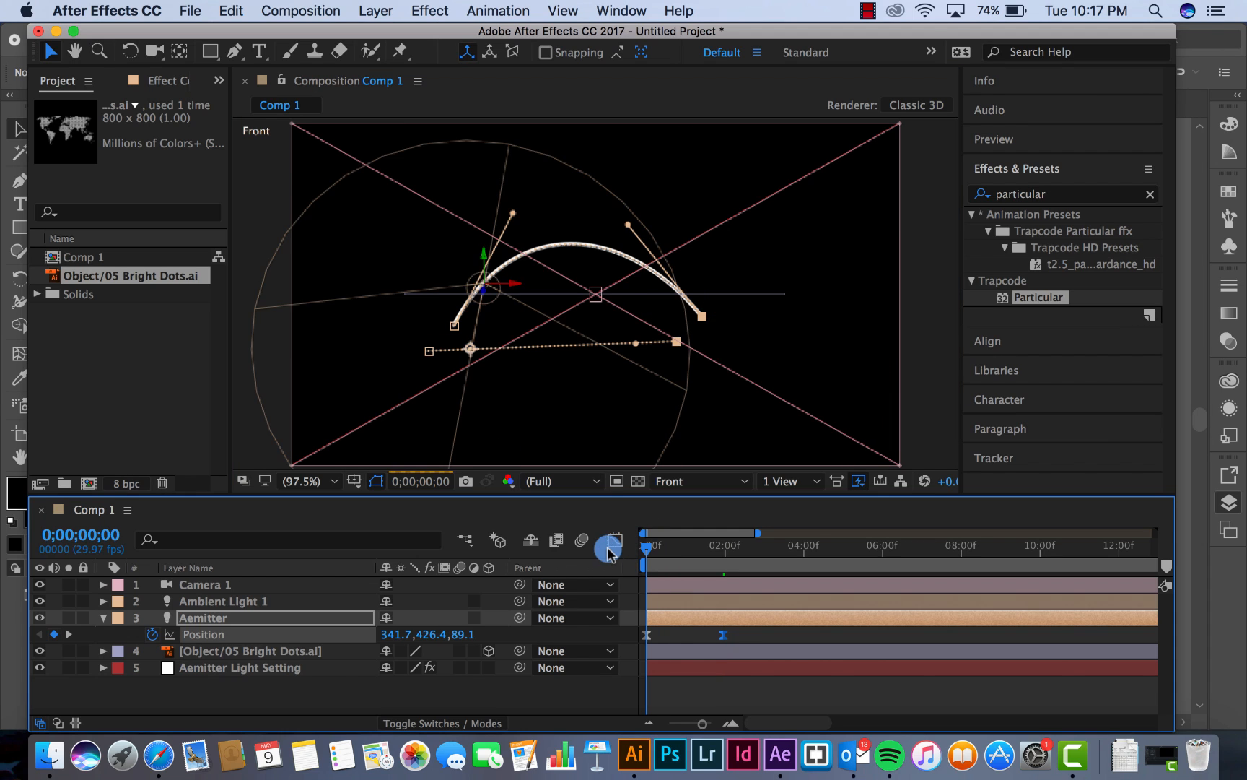
click(646, 636)
drag(458, 293, 456, 264)
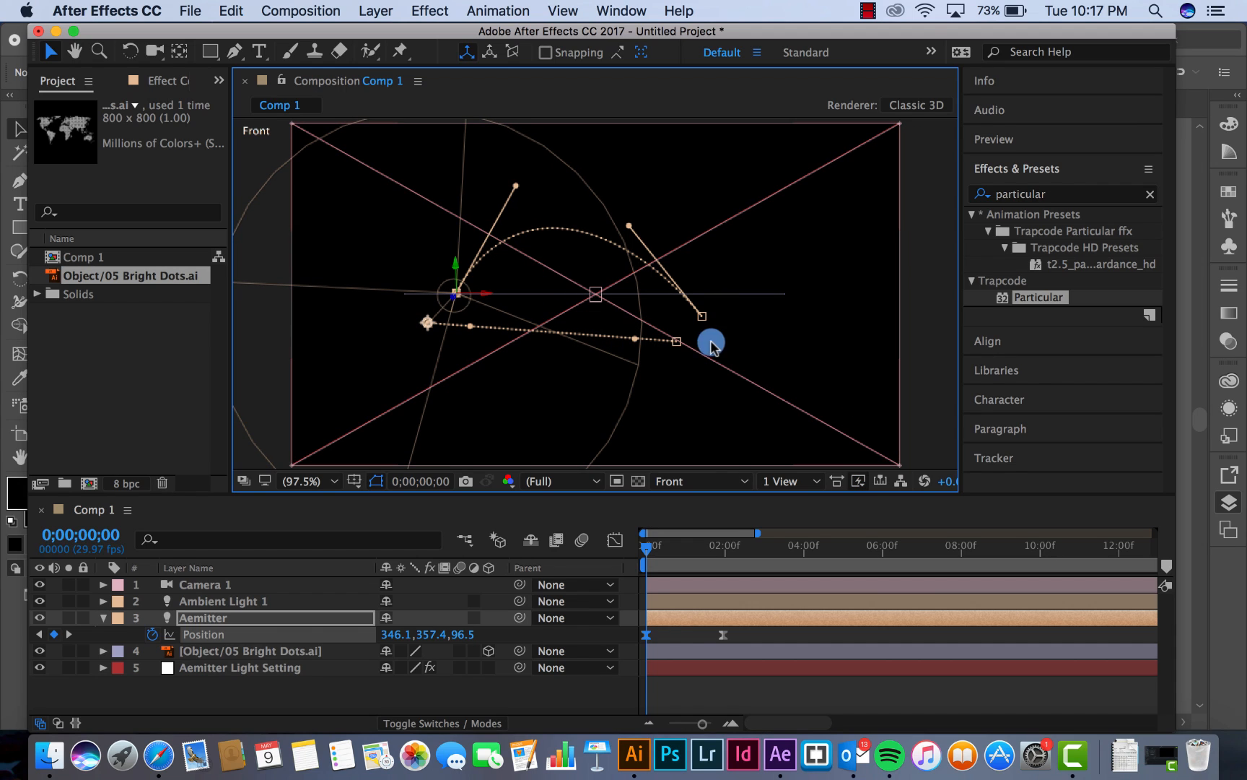
click(724, 547)
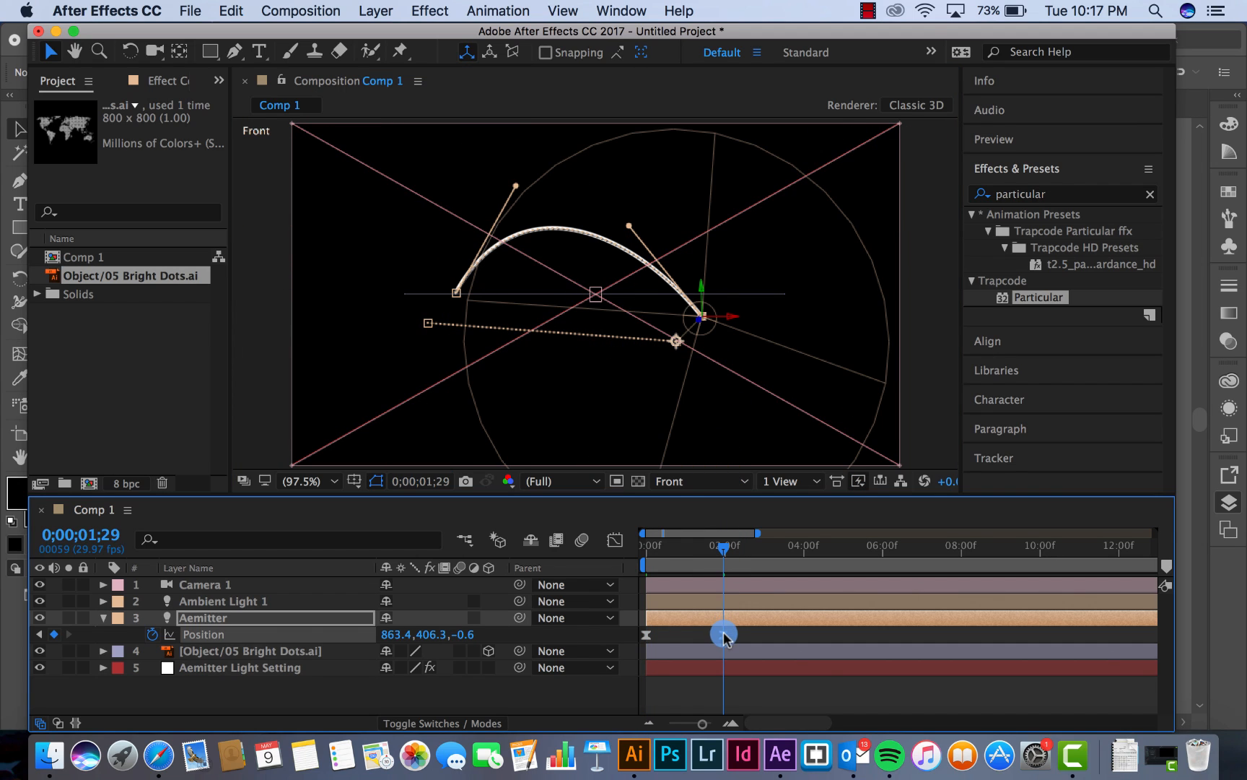
drag(702, 287, 702, 266)
Check the Aemitter arc in the Top and Right views and step the current time back to 0;00;01;18
click(709, 487)
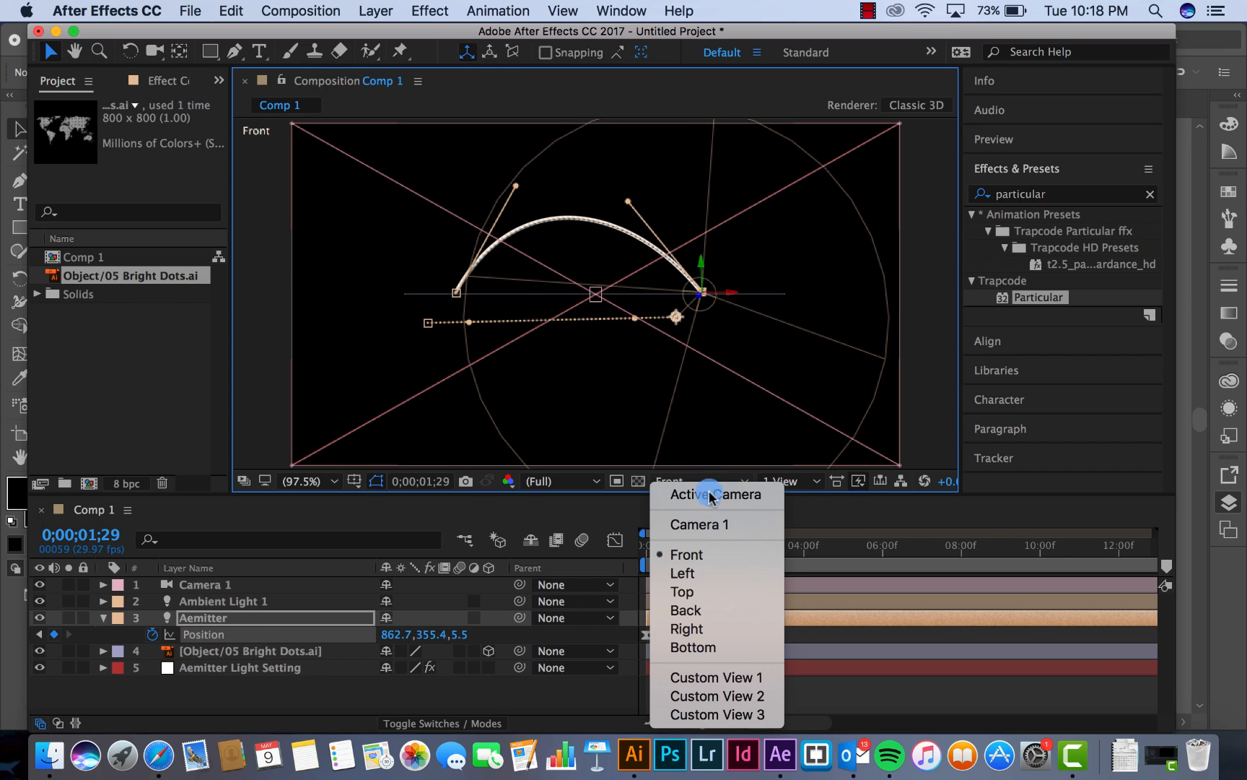
click(715, 591)
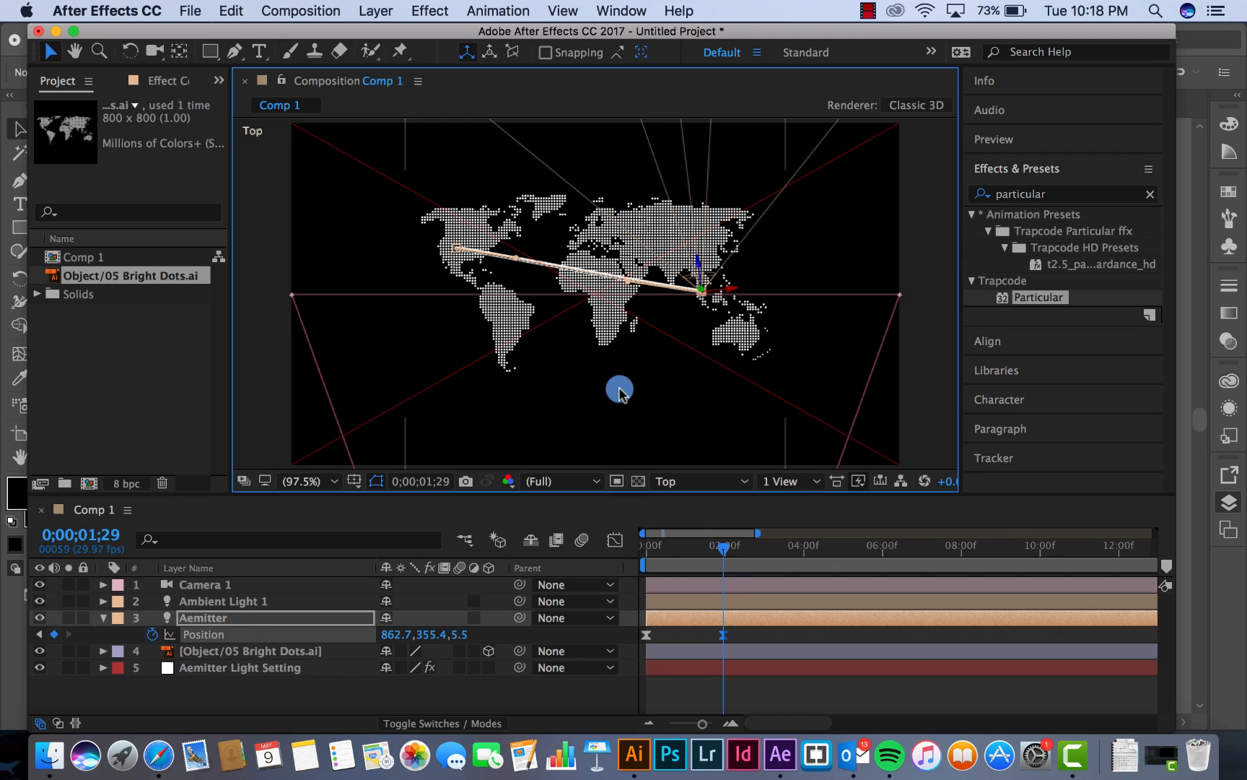
click(785, 485)
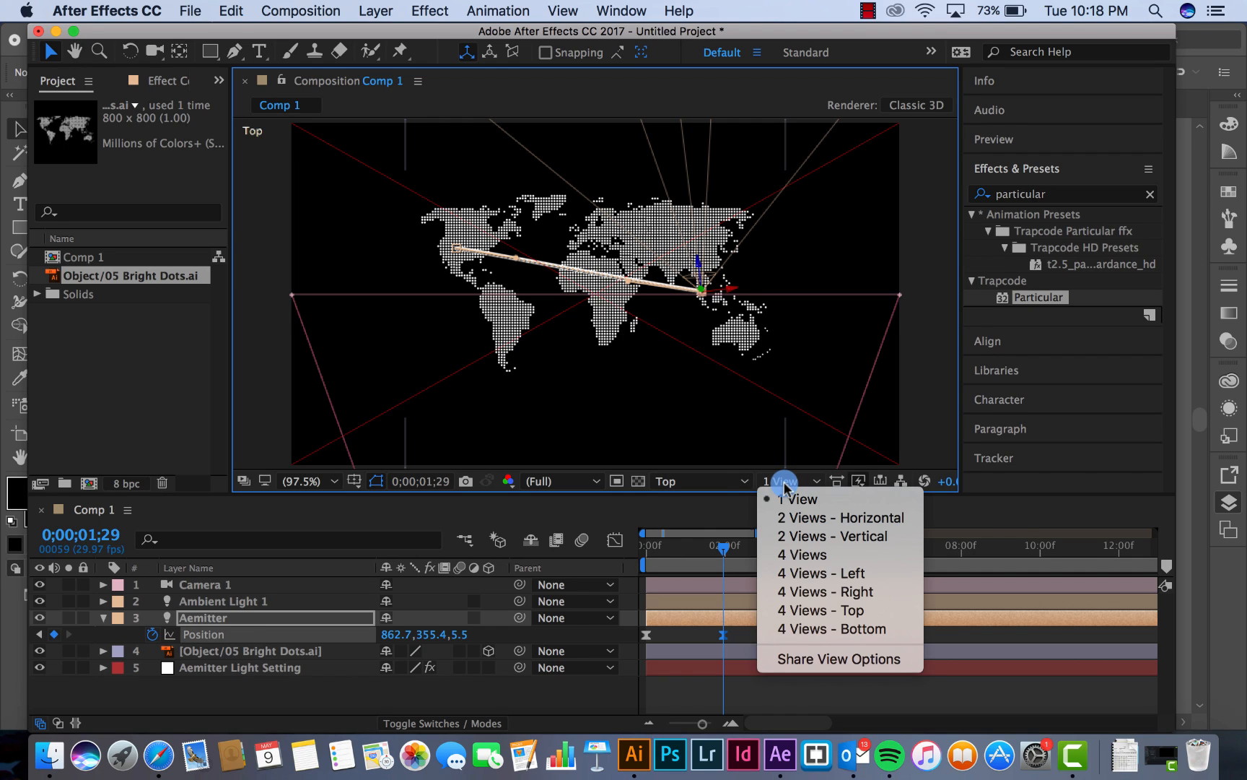
click(715, 482)
click(750, 483)
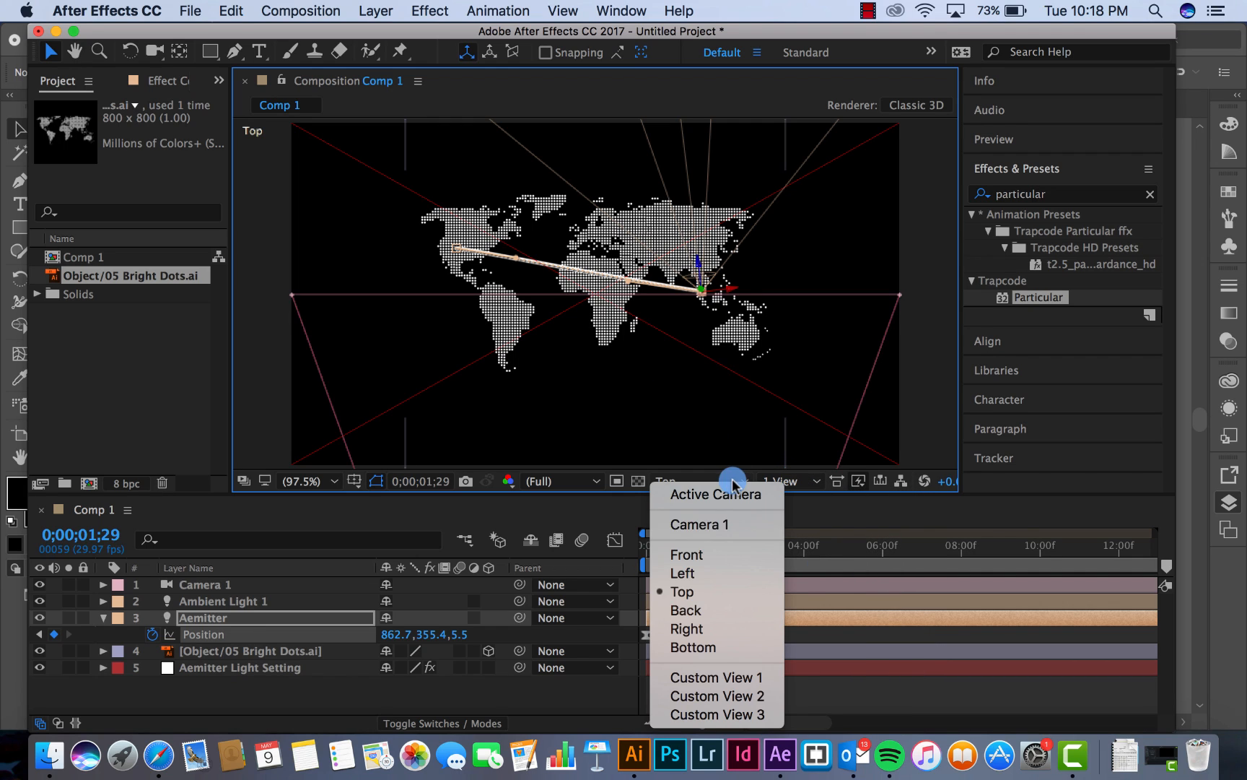
click(712, 629)
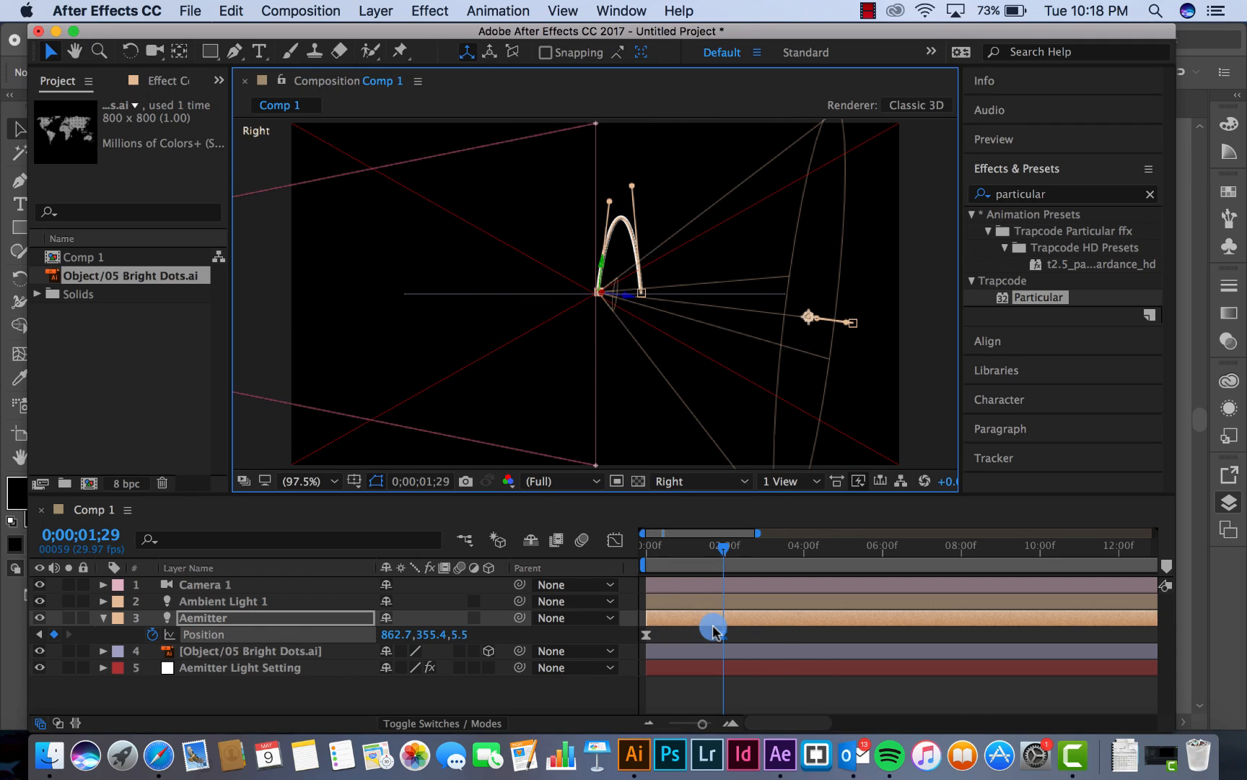
mouse_move(717, 557)
mouse_down()
mouse_move(646, 556)
mouse_move(710, 549)
mouse_up()
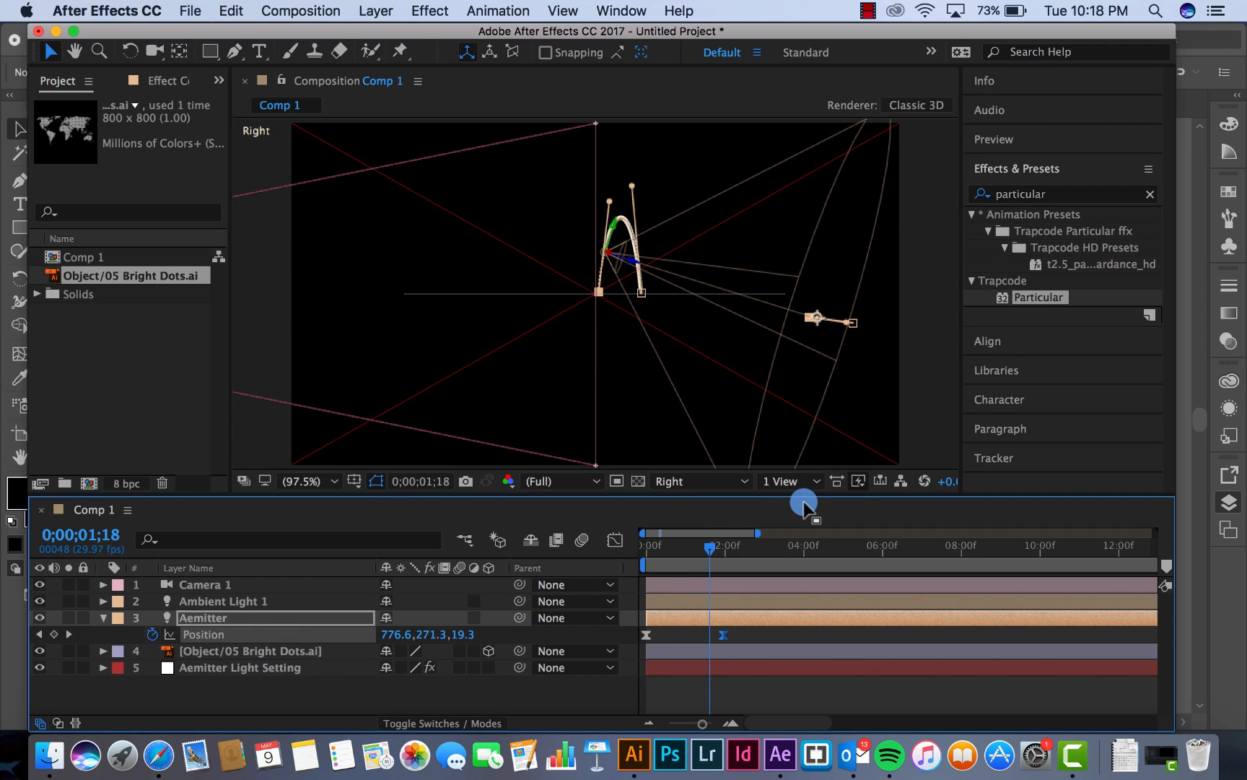
Compare the Active Camera and Camera 1 views, ending on Active Camera for the composition
click(724, 481)
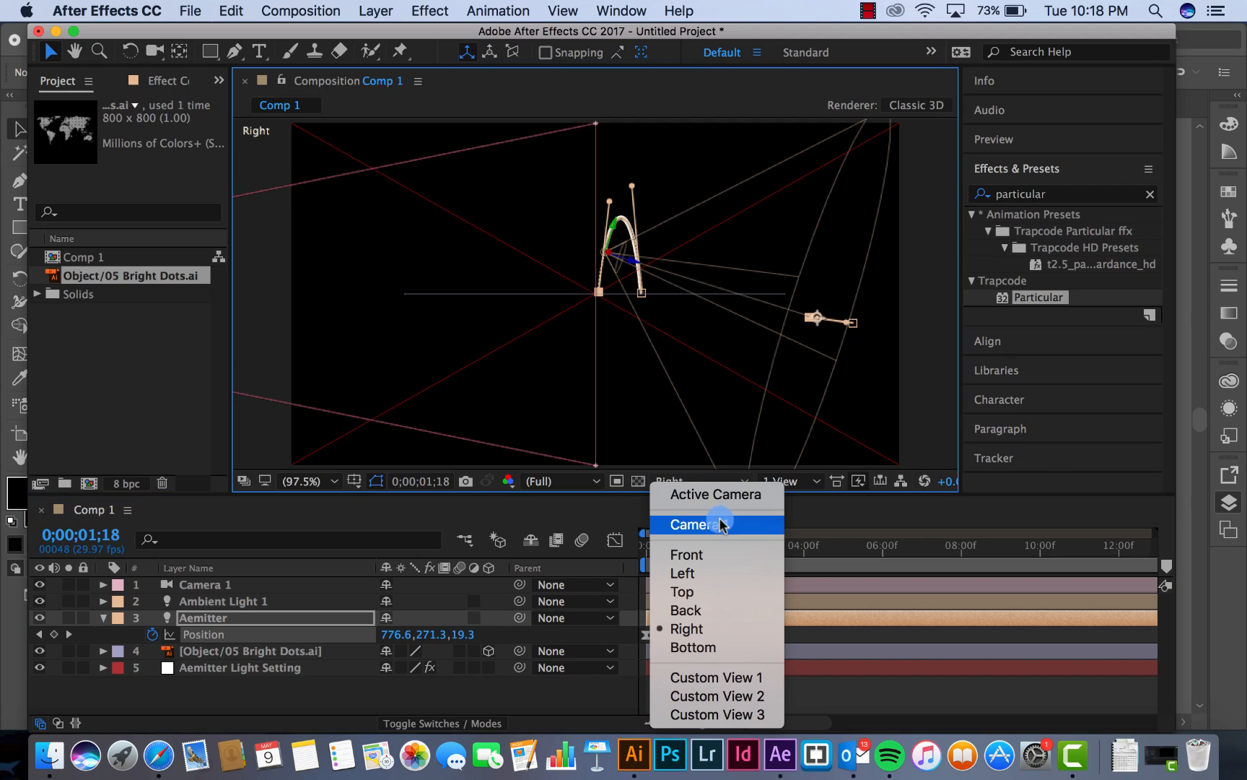
click(723, 494)
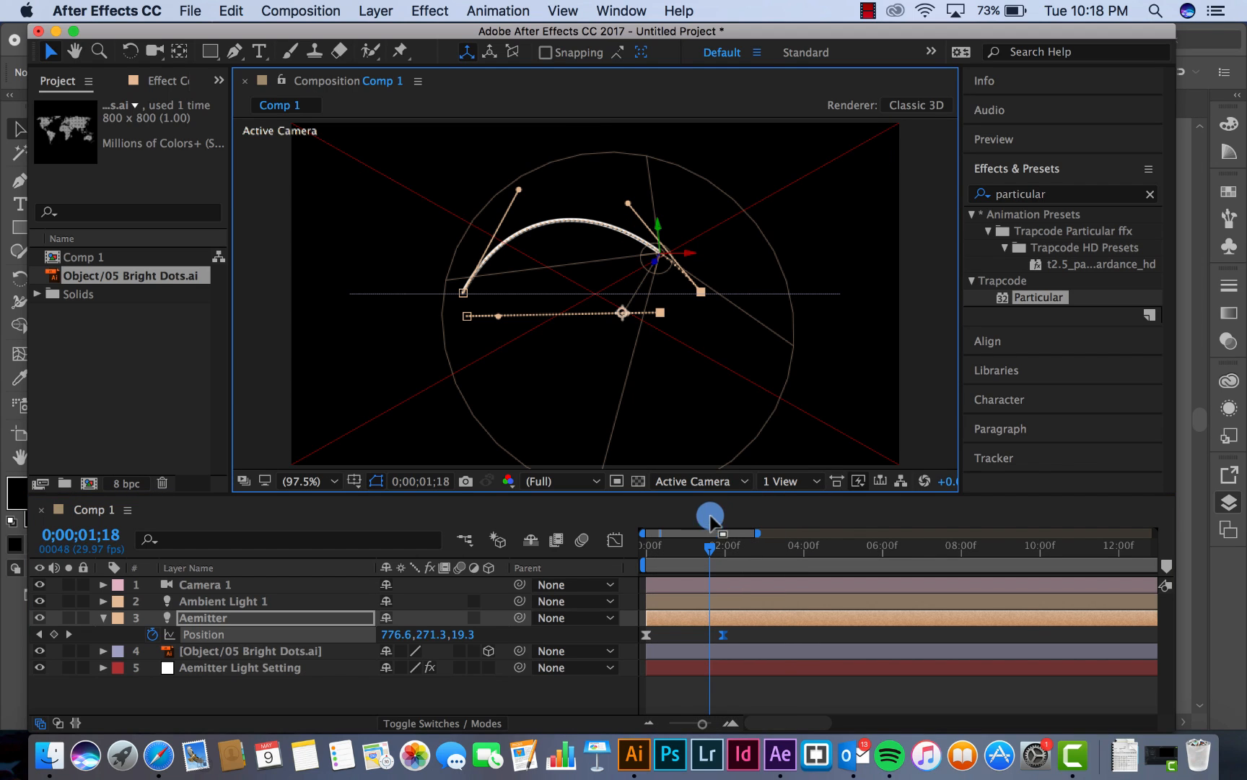
click(704, 481)
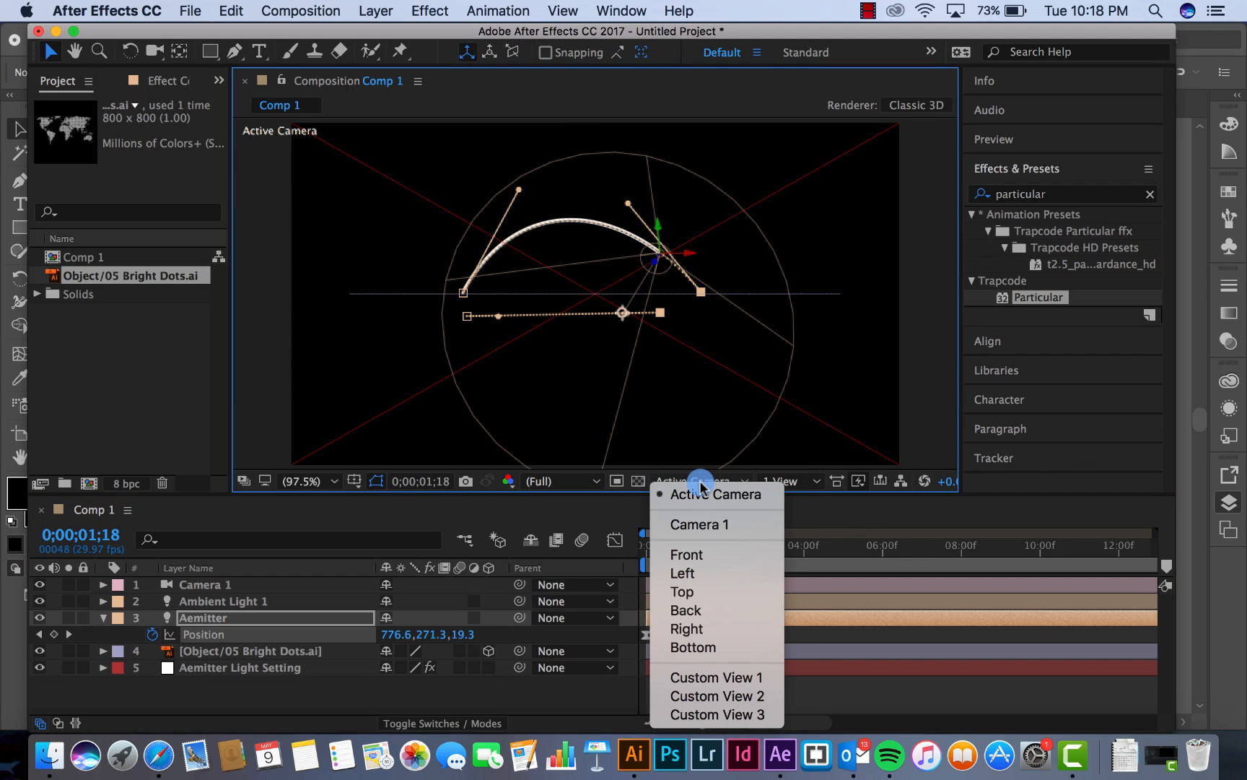
click(700, 523)
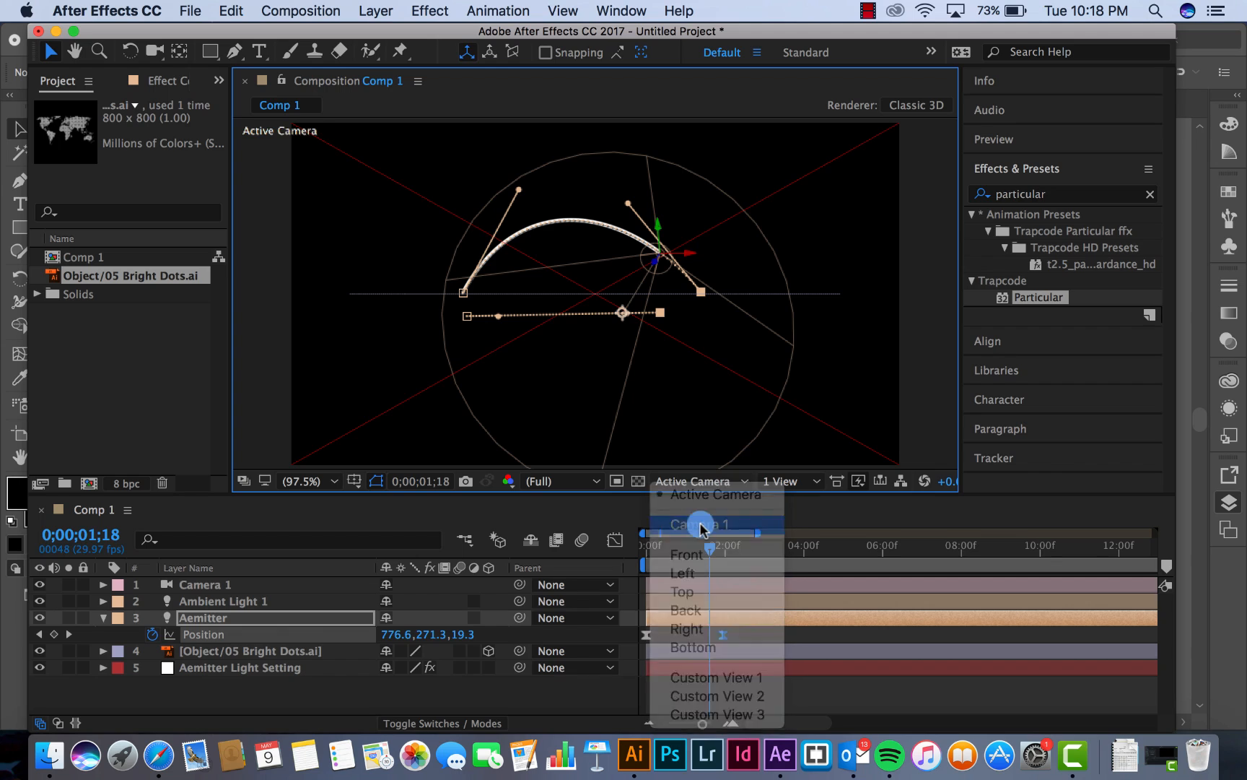
click(693, 489)
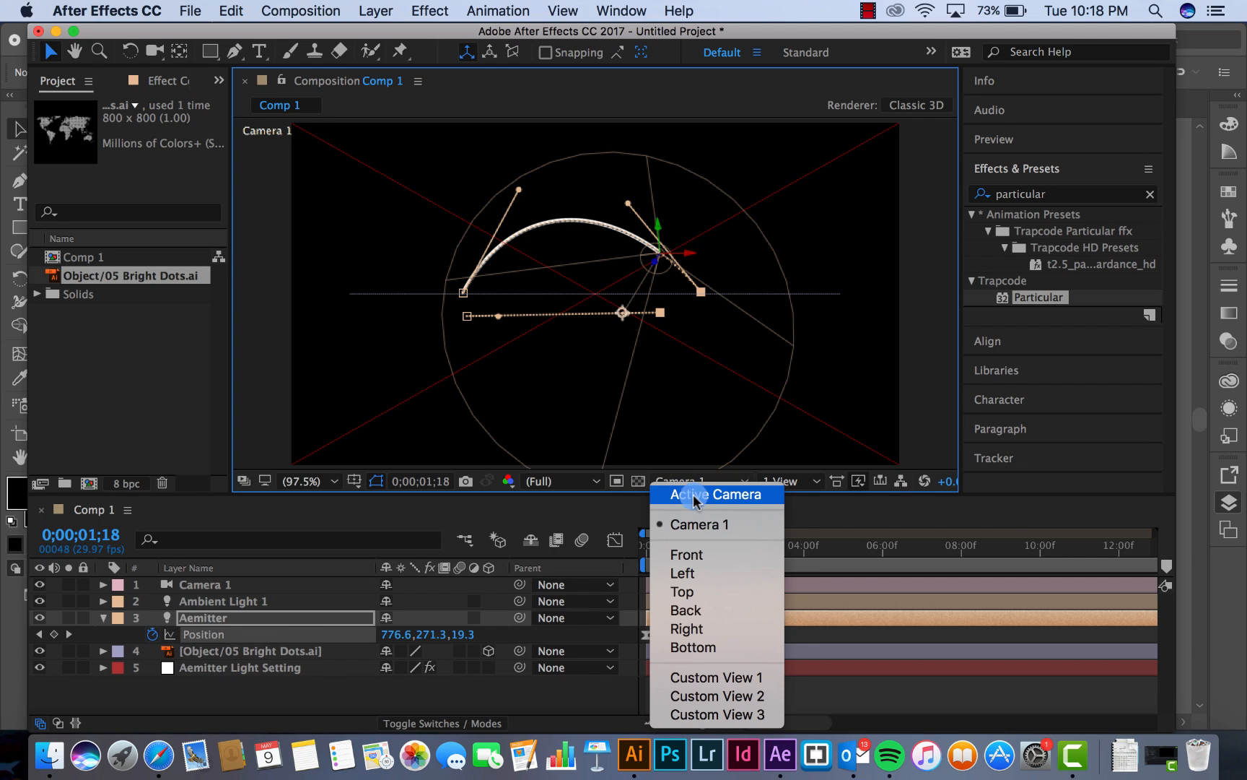
click(693, 491)
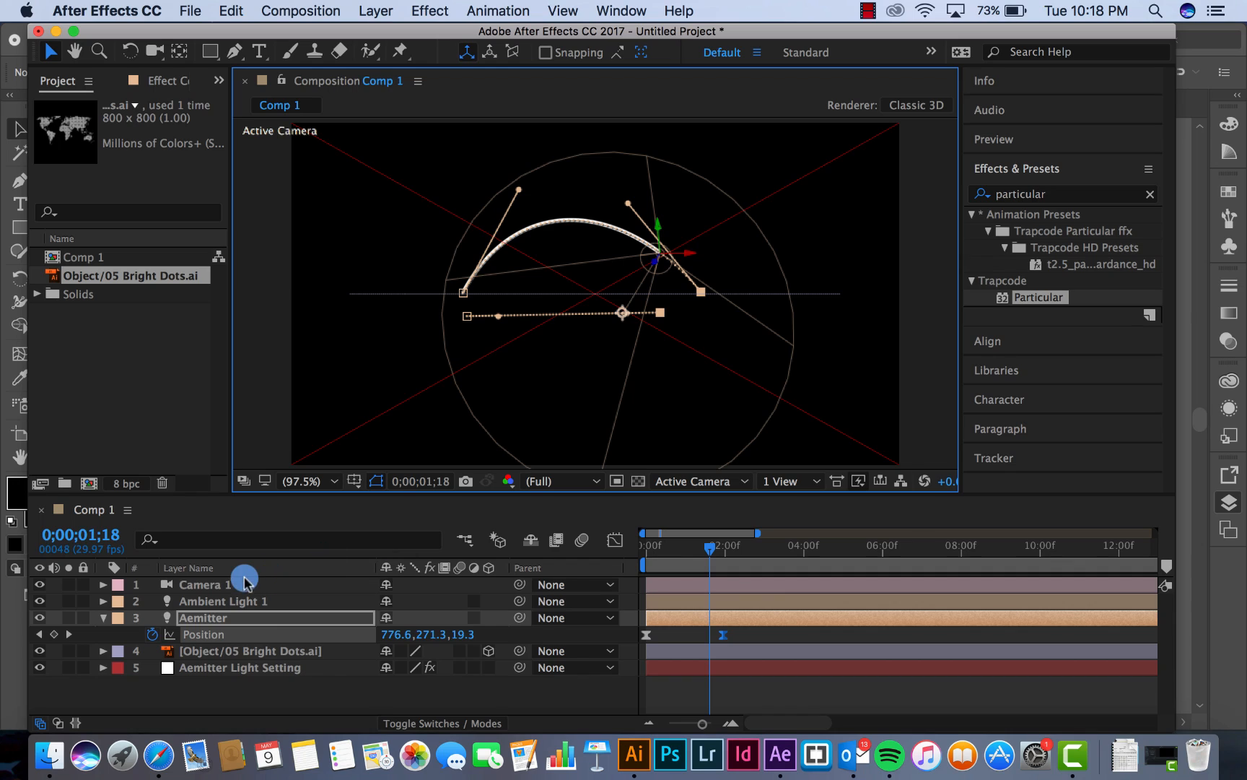
Orbit Camera 1 upward so the flat dotted map is seen at an angle from above beneath the arc
click(216, 588)
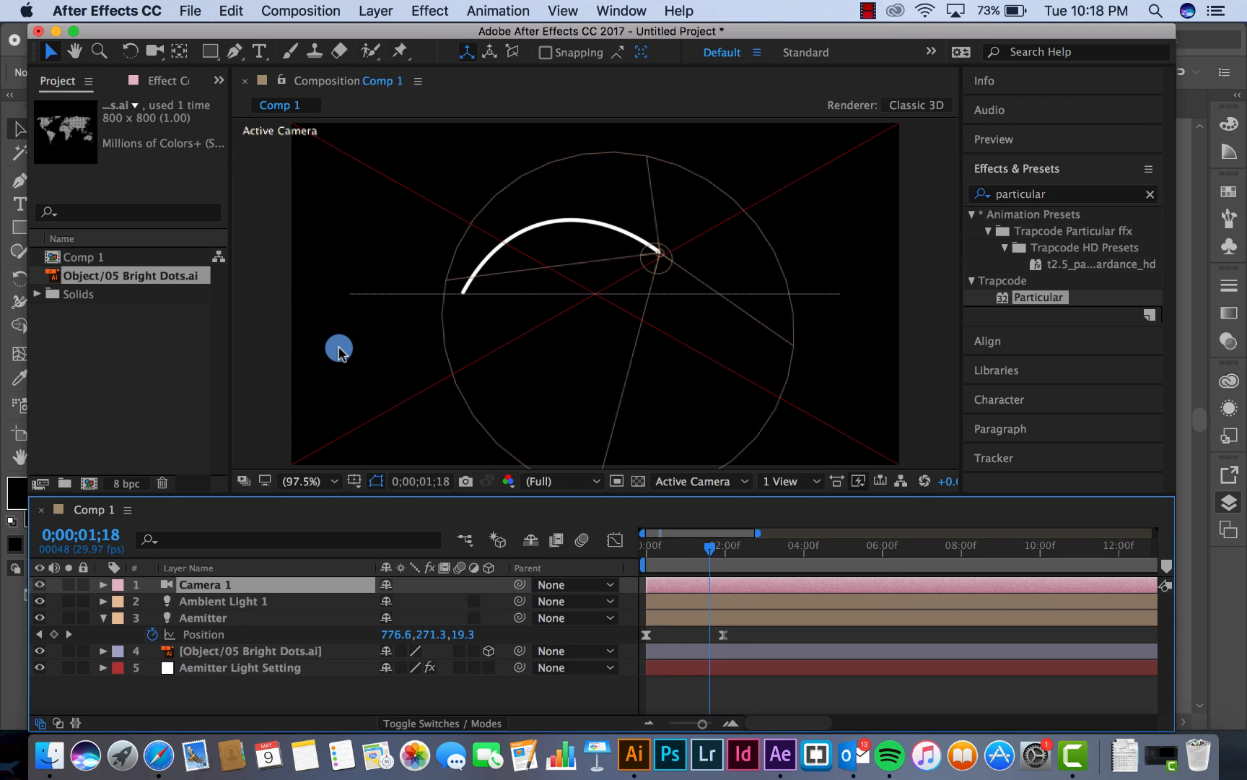
click(222, 600)
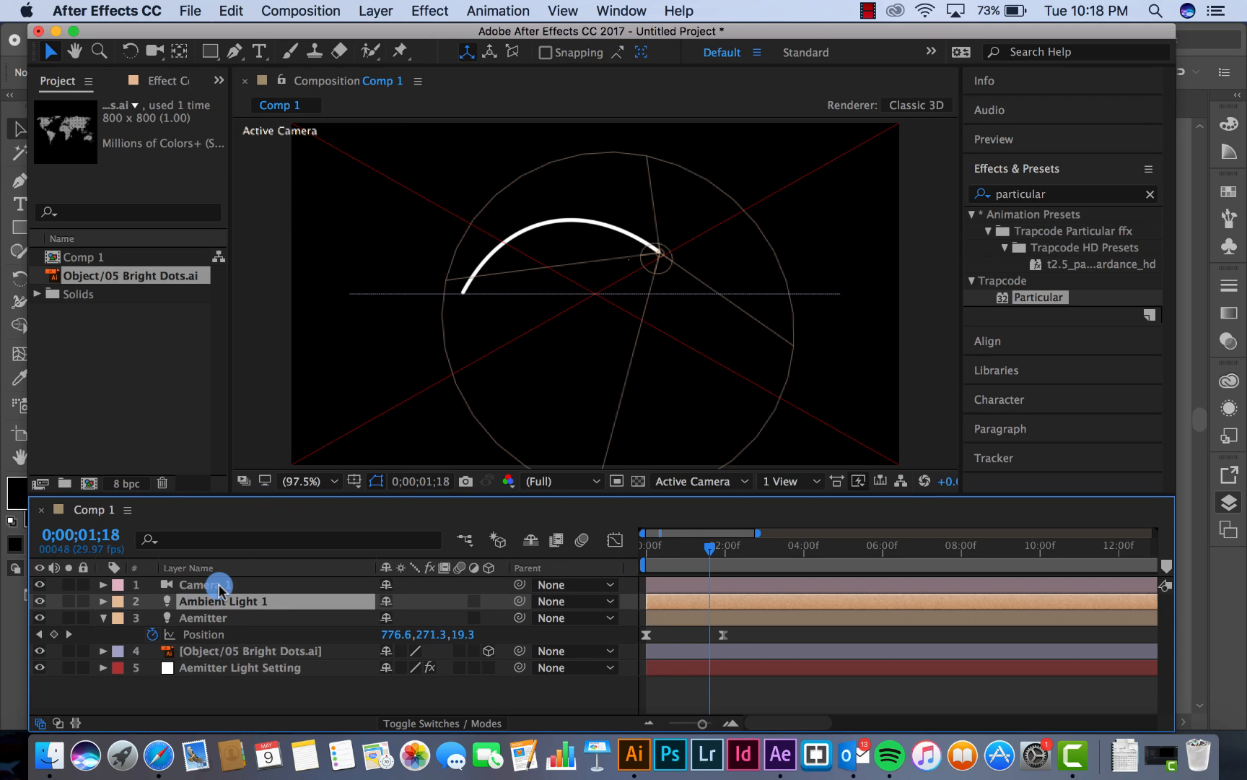
click(221, 586)
click(172, 54)
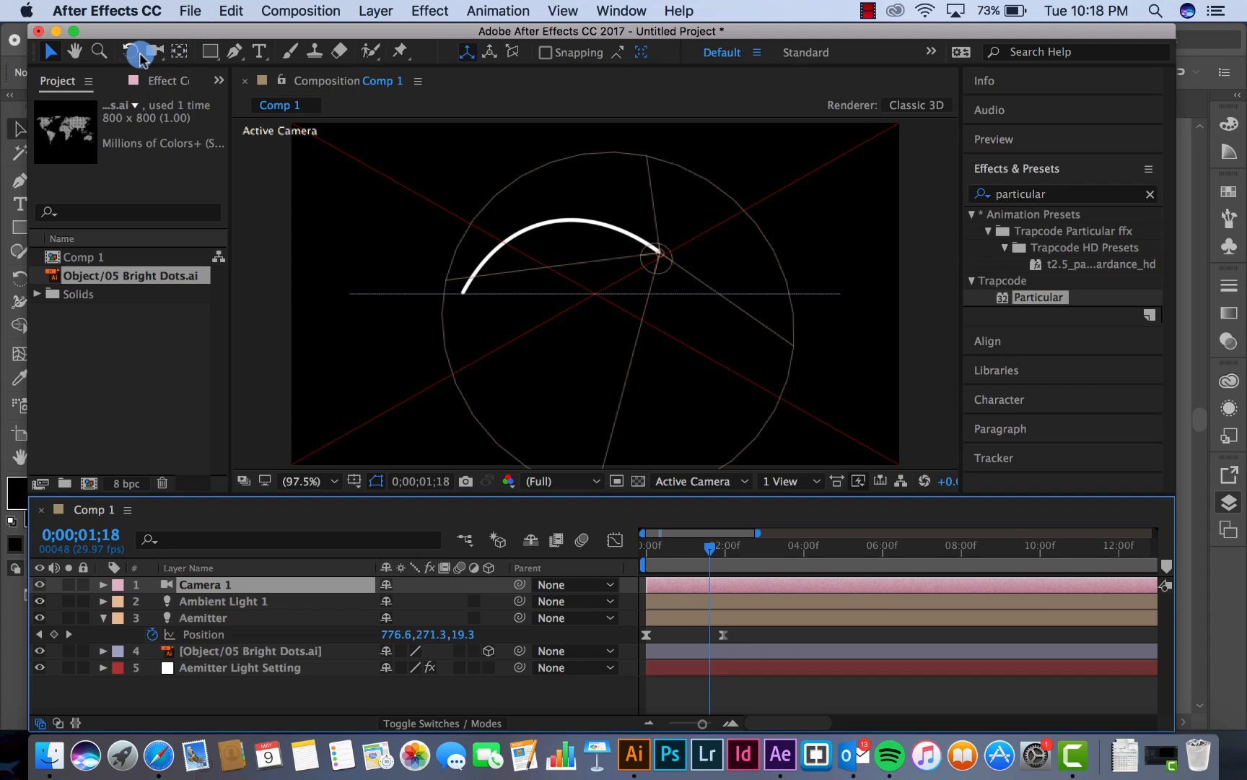
drag(140, 57, 246, 75)
drag(563, 201, 575, 256)
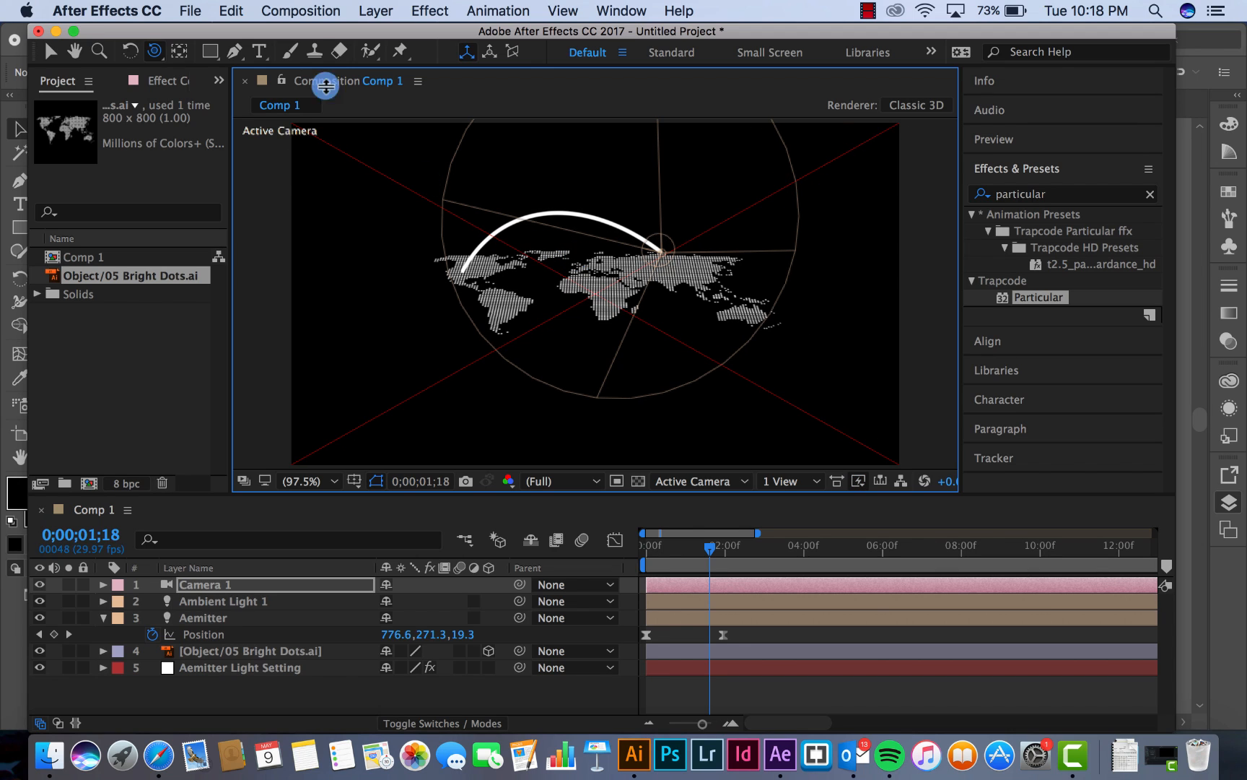
Track Camera 1 closer along Z until the map nearly fills the frame width, then shift it in XY to centre the map and arc
click(160, 52)
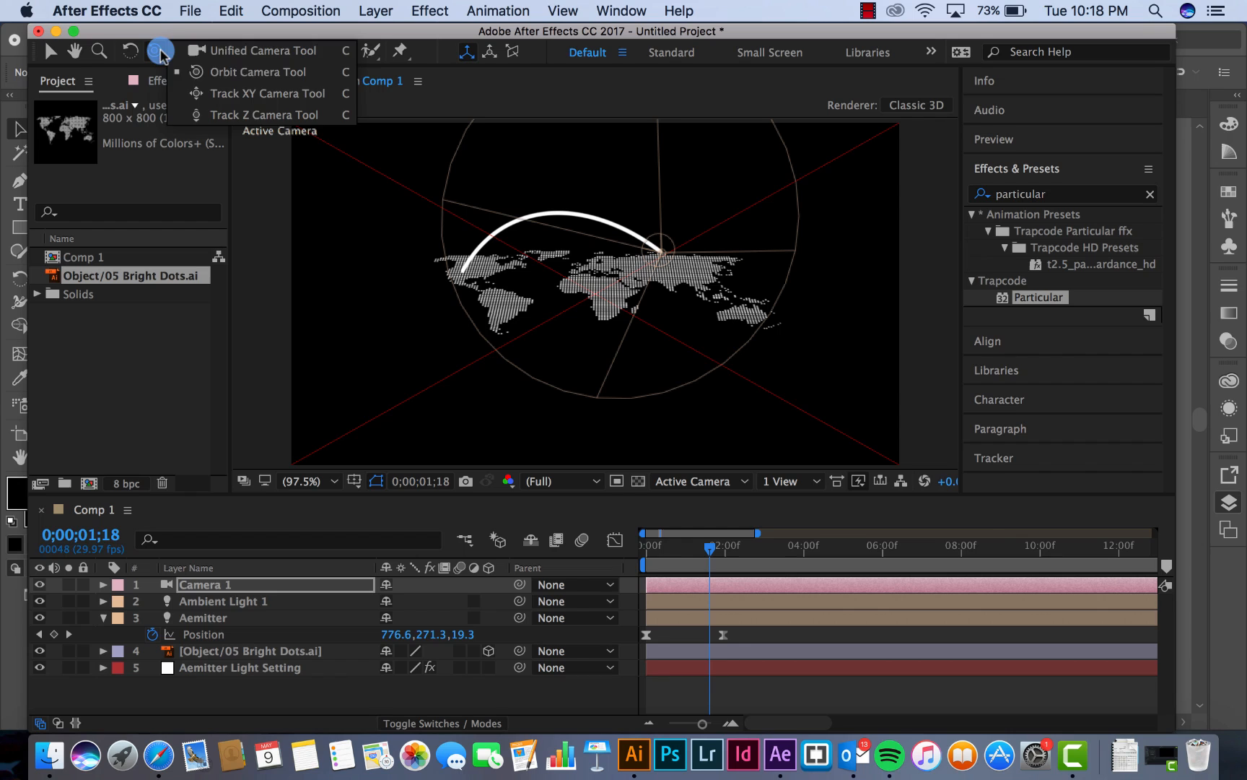
click(249, 115)
click(614, 289)
drag(614, 289, 618, 214)
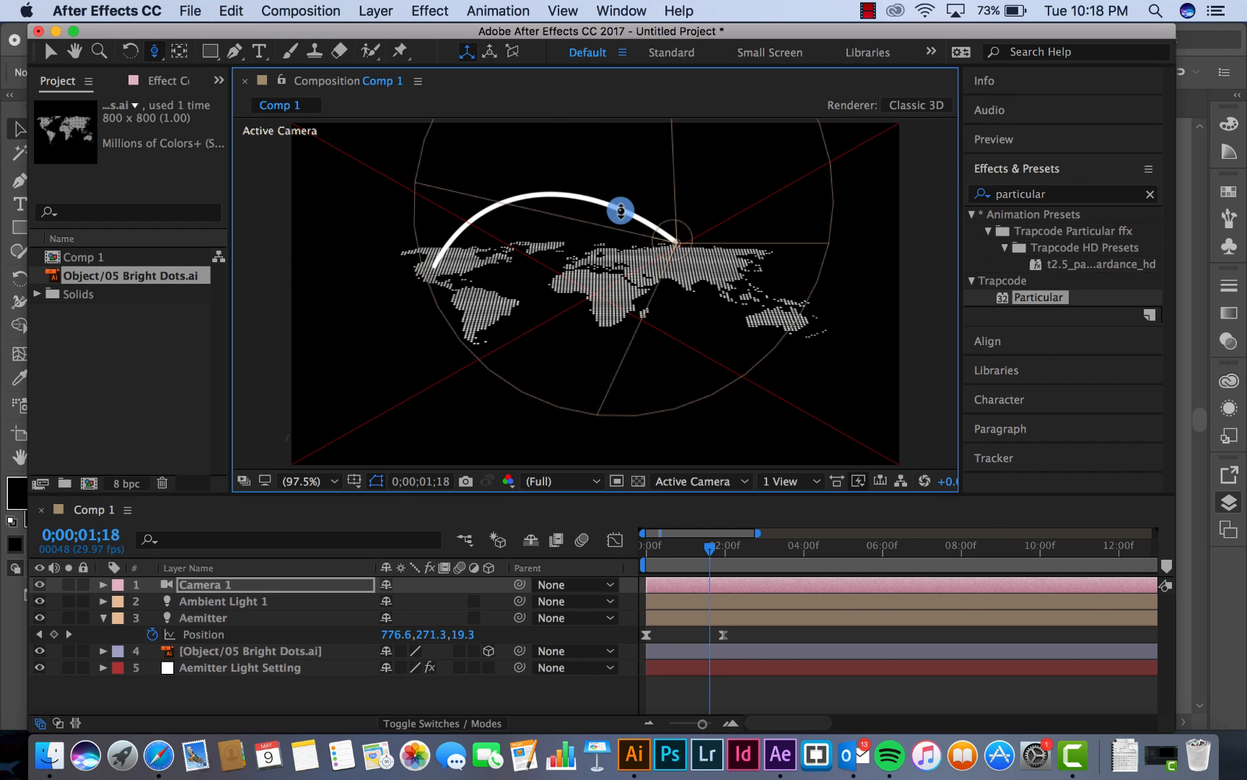
drag(601, 314, 609, 257)
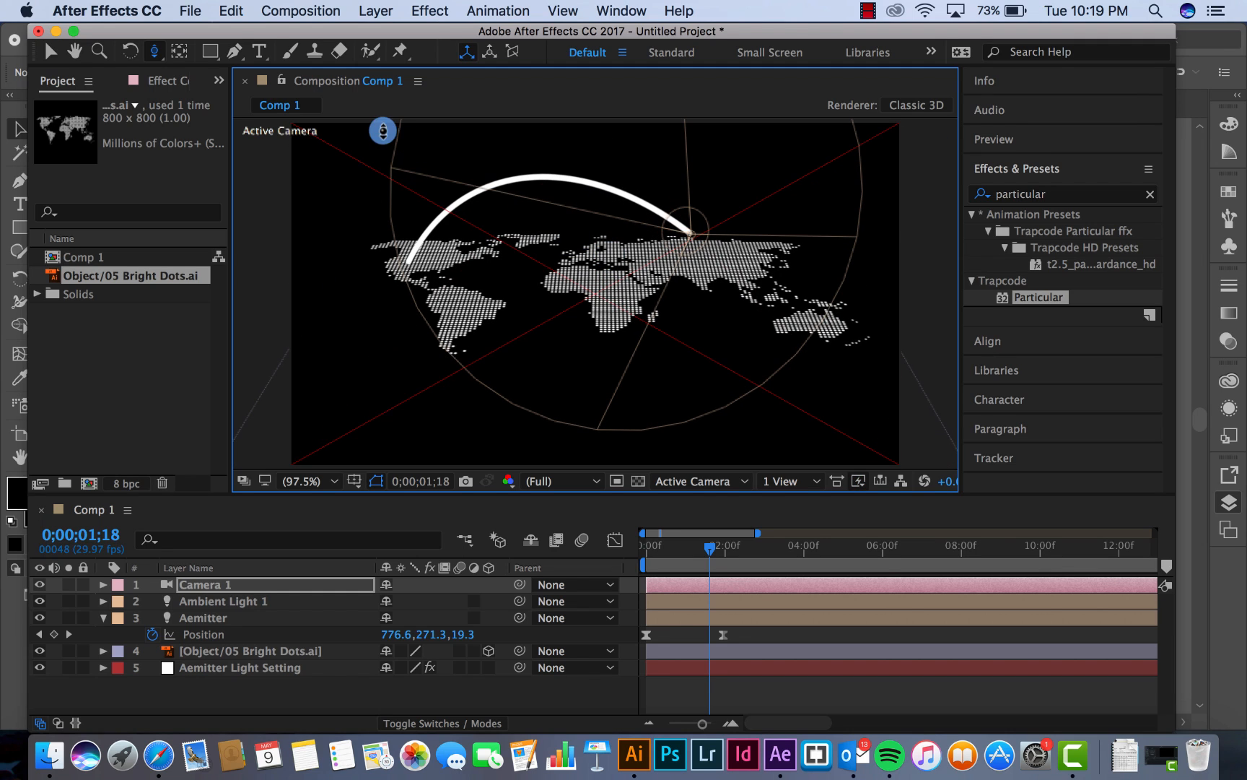
drag(177, 55, 231, 100)
drag(602, 261, 593, 277)
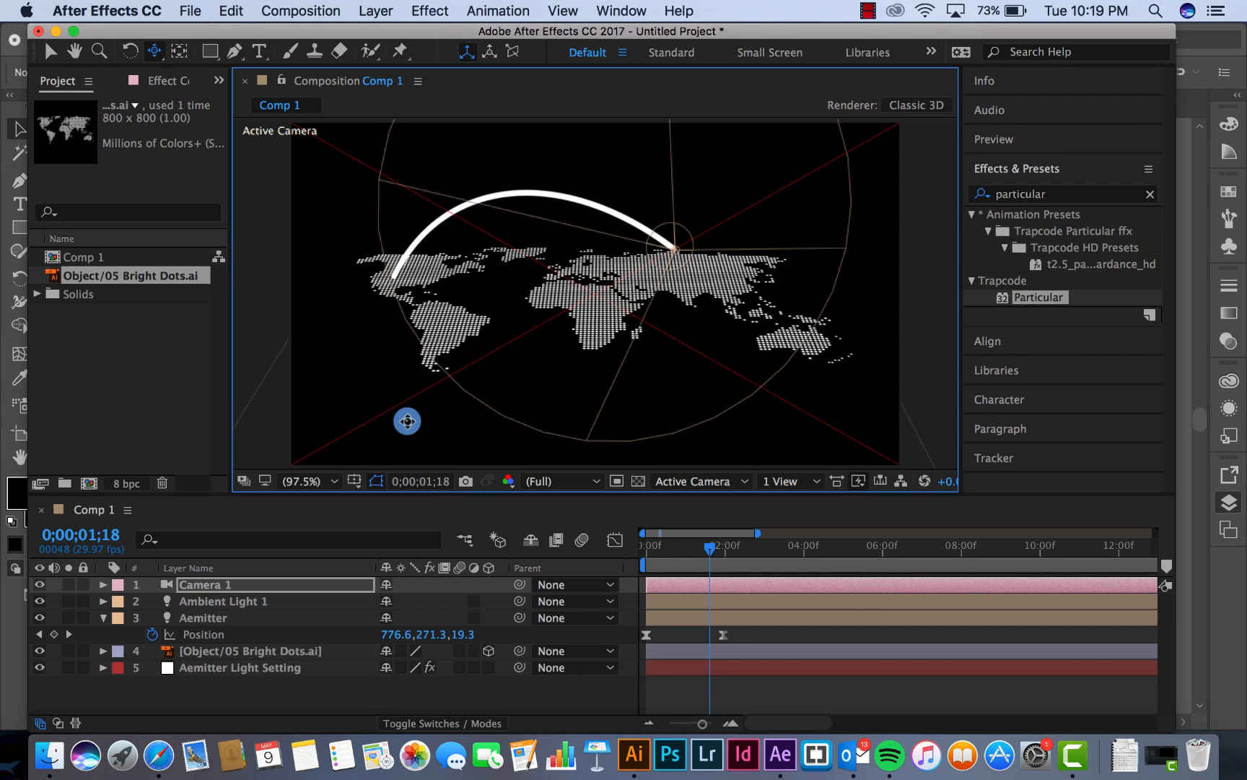
Preview the arc animation from the first frame and stop at 0;00;02;24
drag(703, 610, 622, 558)
key(space)
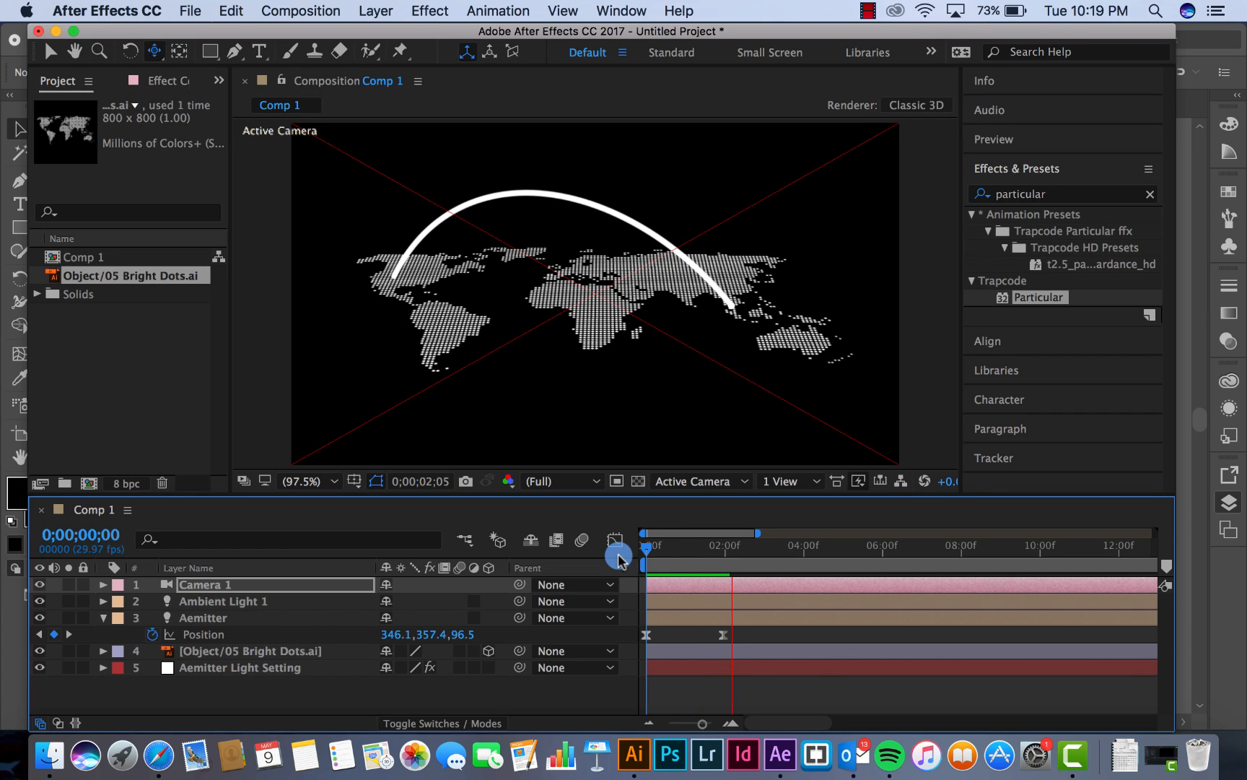
drag(683, 550, 758, 558)
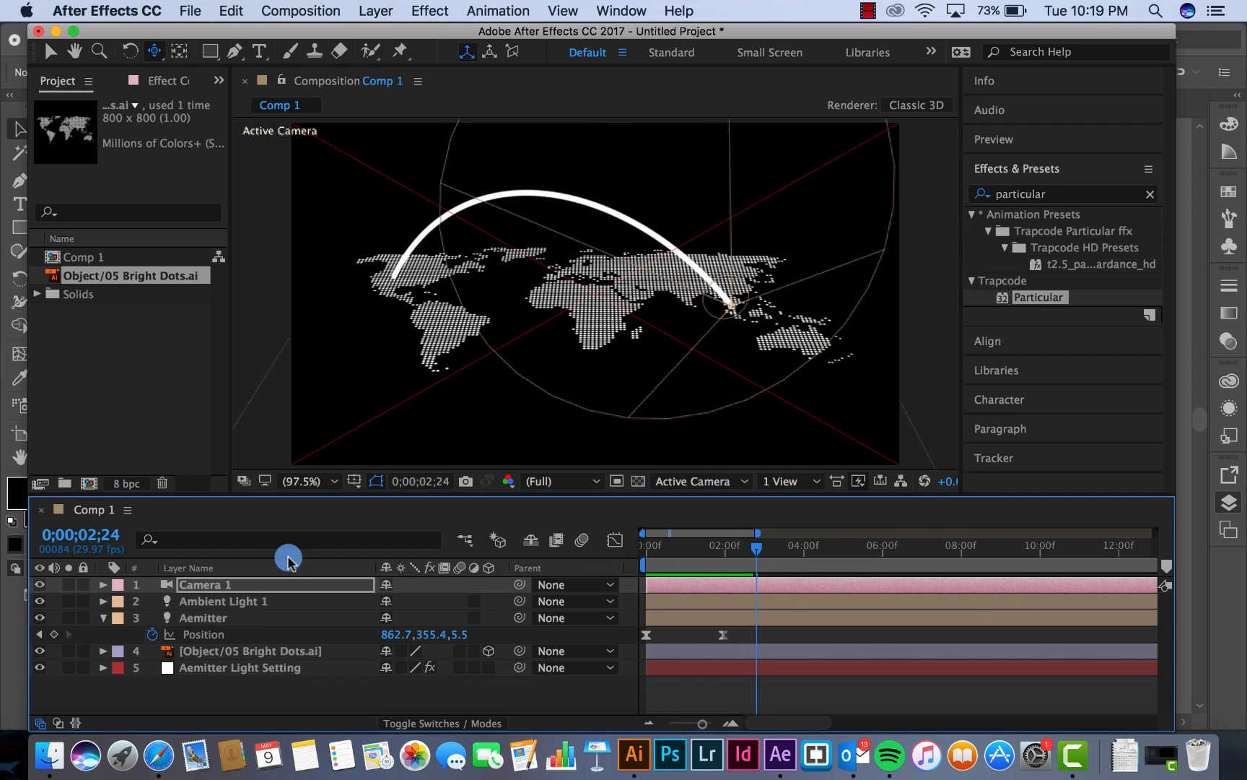
In Particular's Particle settings on Aemitter Light Setting, apply the Size over Life preset that falls linearly from full size to zero
click(209, 672)
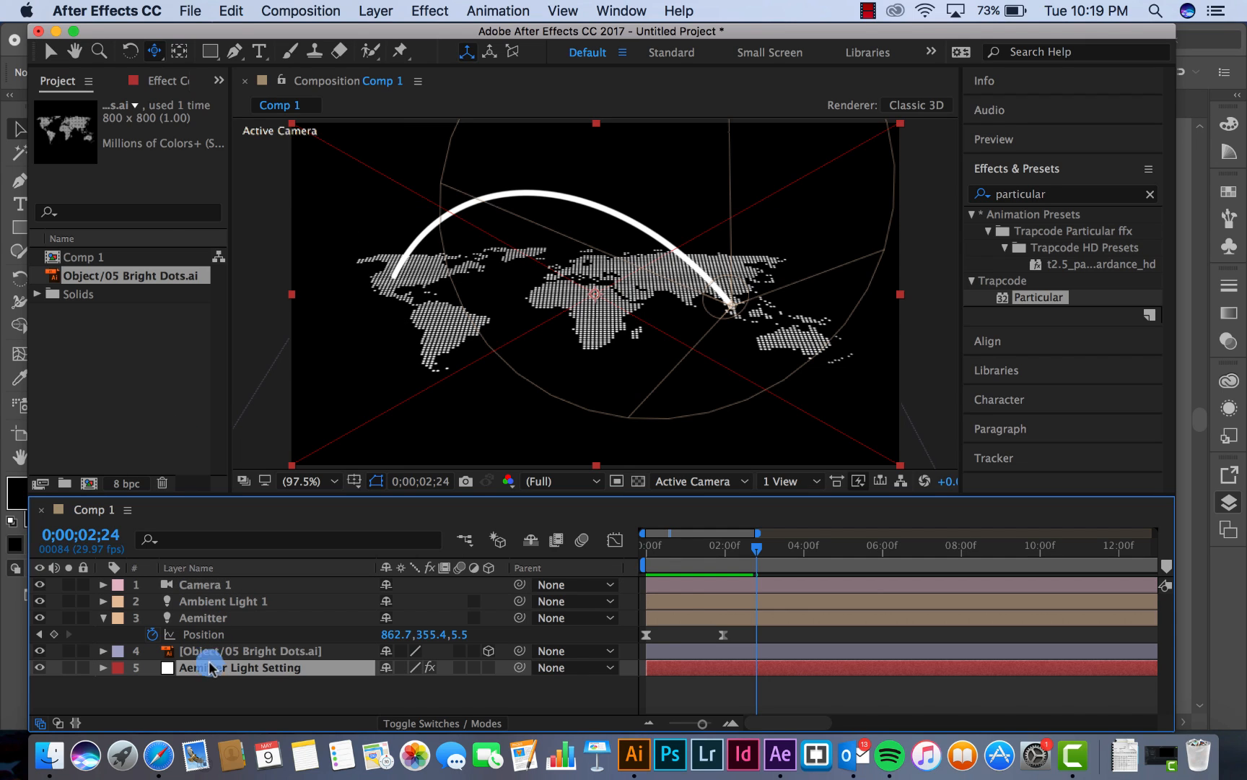
click(156, 82)
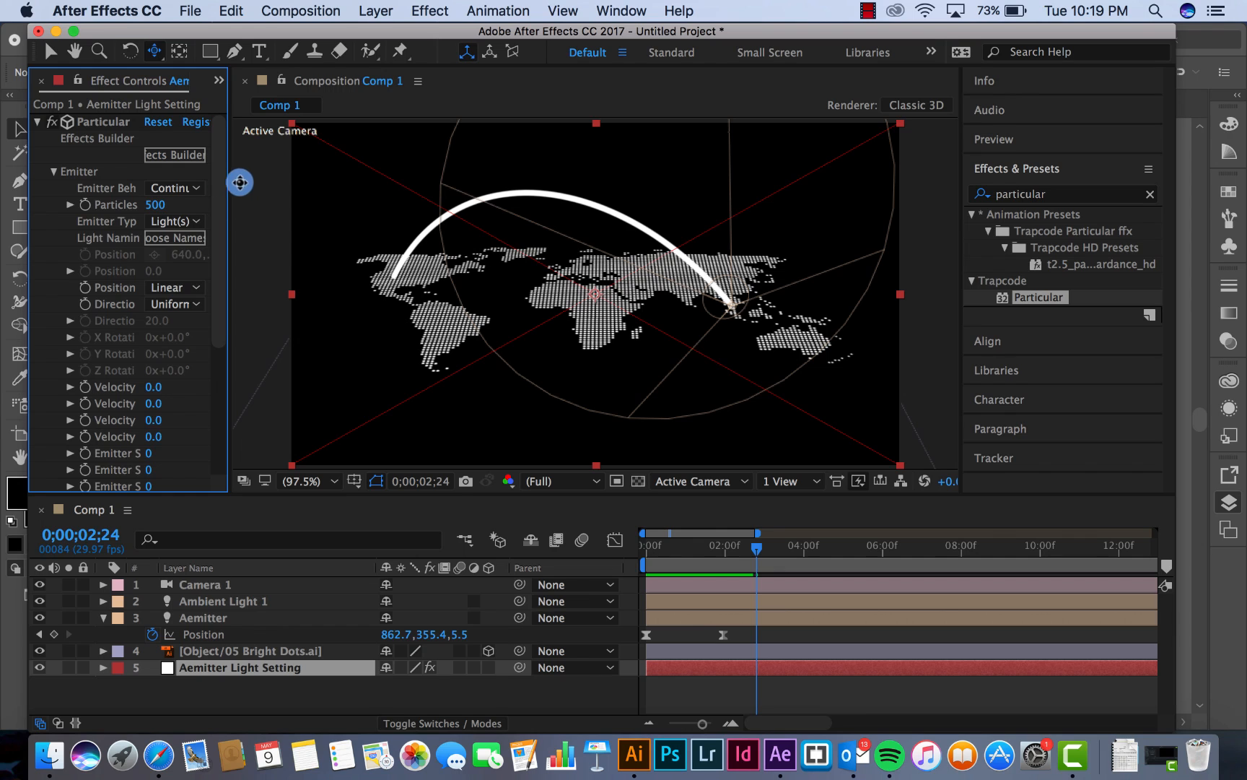
drag(228, 180, 370, 192)
scroll(267, 224, down, 6)
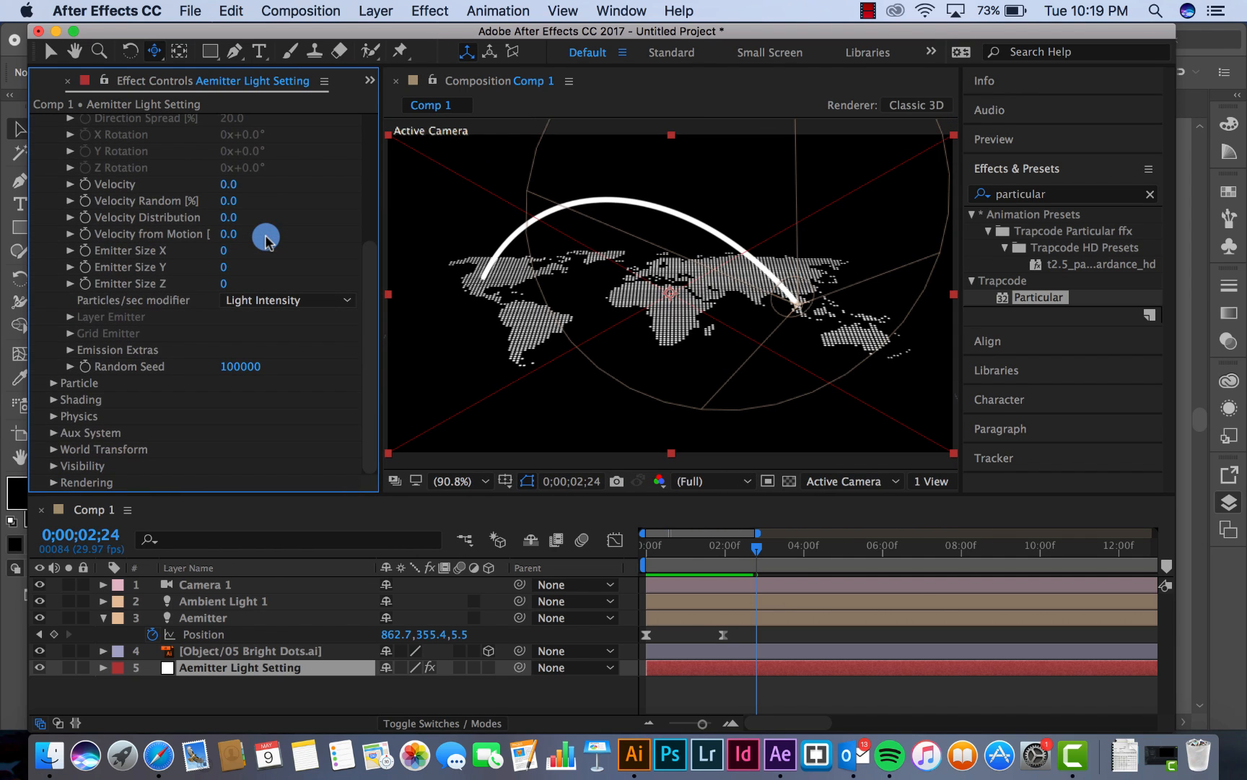
click(55, 383)
scroll(133, 393, down, 8)
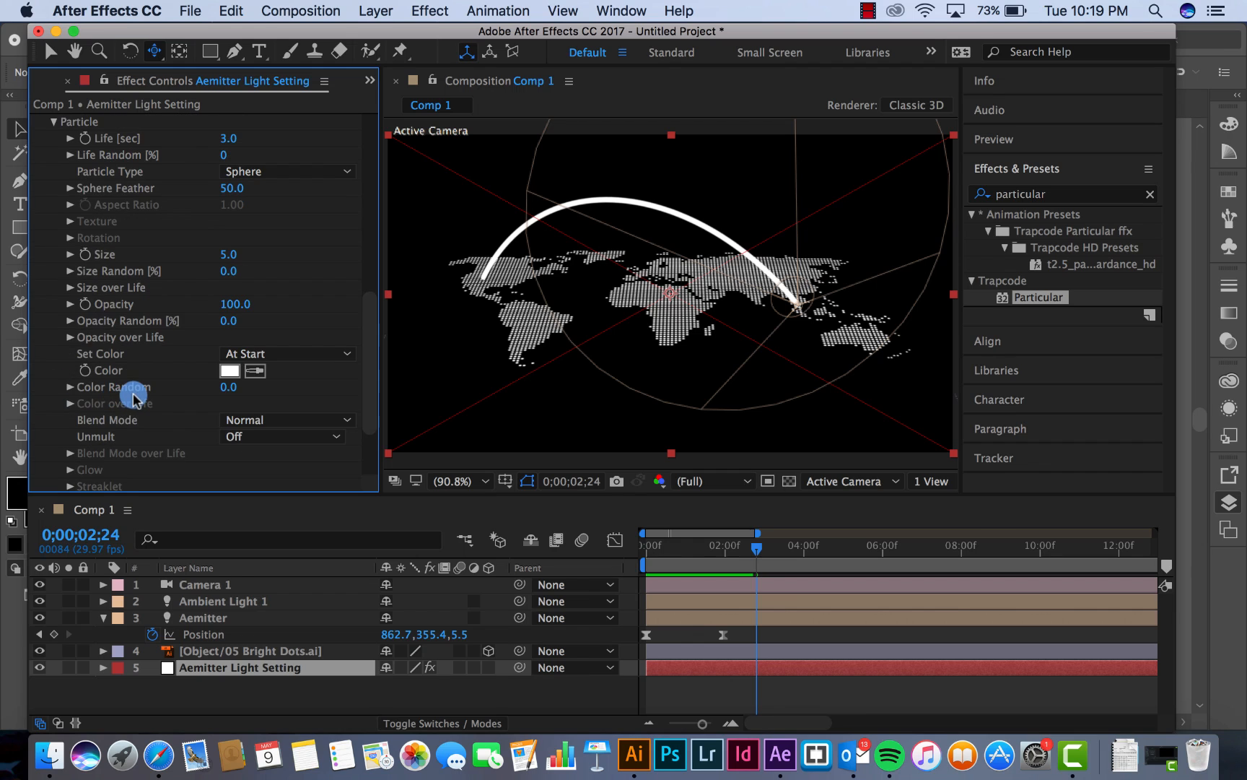
click(70, 273)
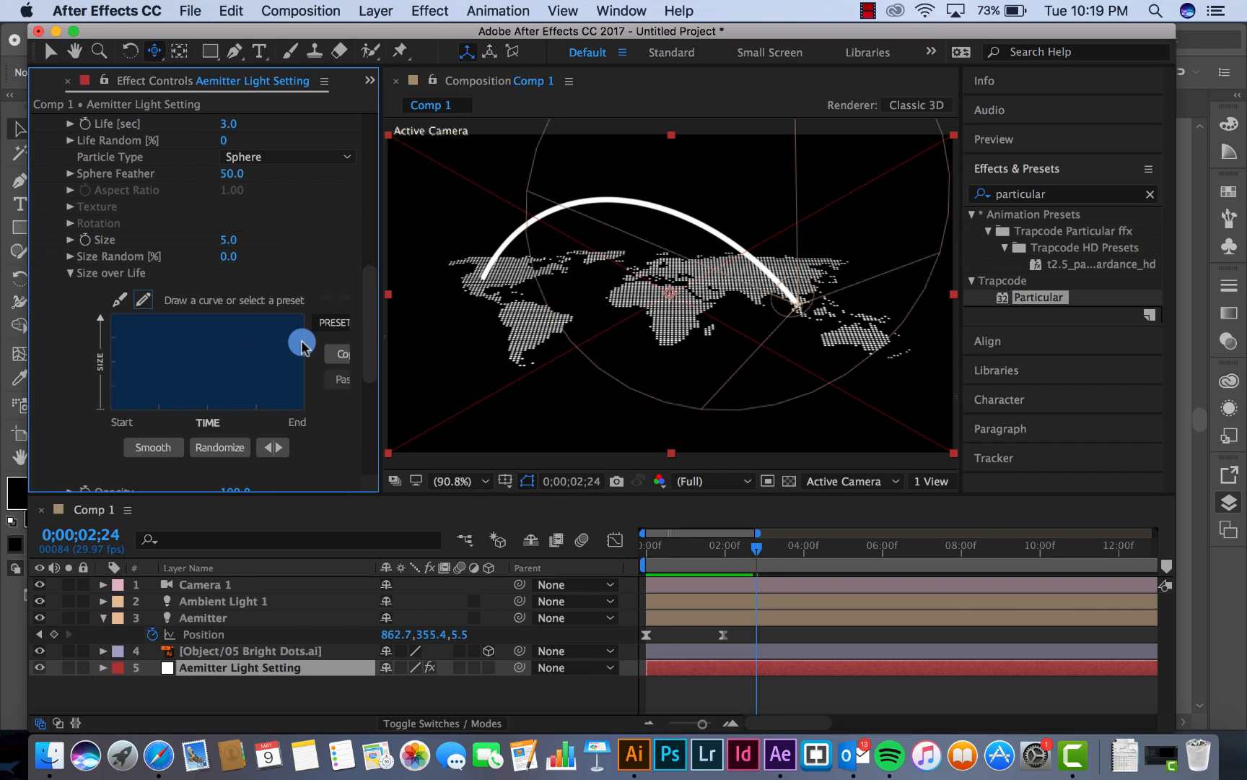
drag(370, 364, 445, 369)
click(366, 322)
click(357, 373)
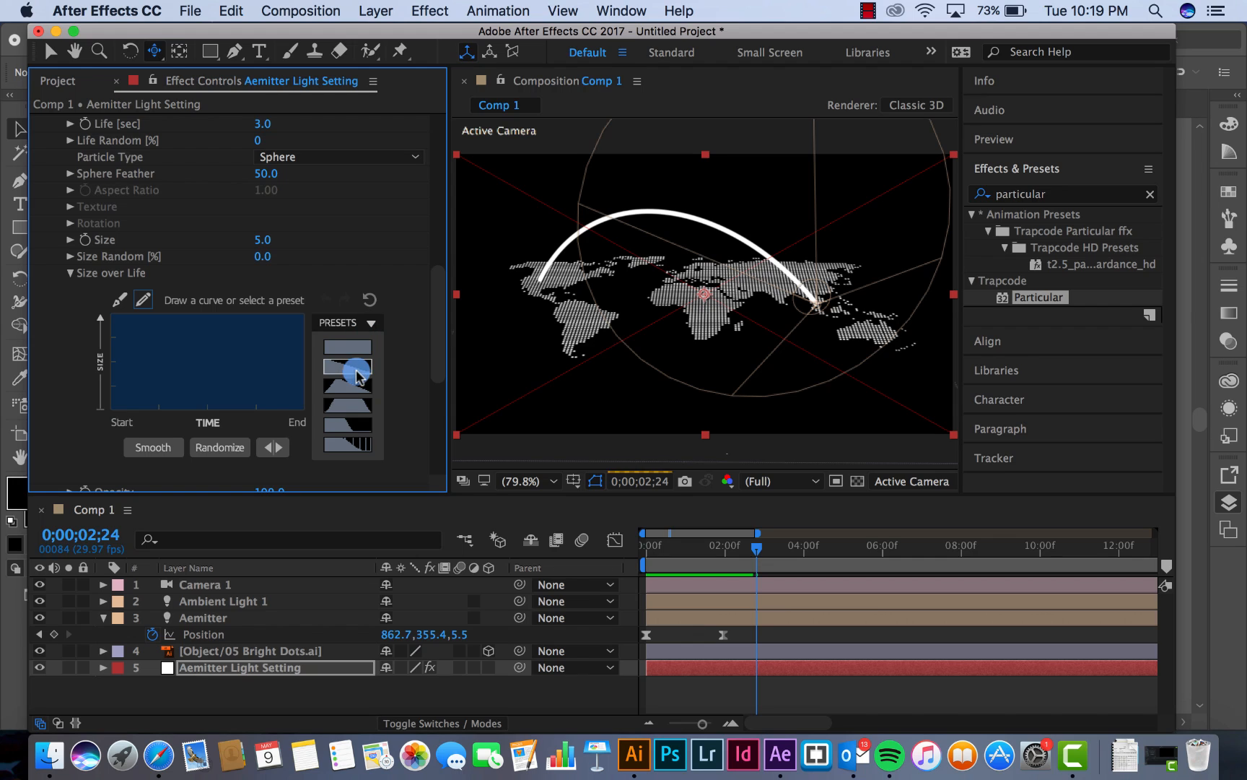
Preview the tapering trail from the first frame and scrub to 0;00;01;12
click(664, 545)
key(space)
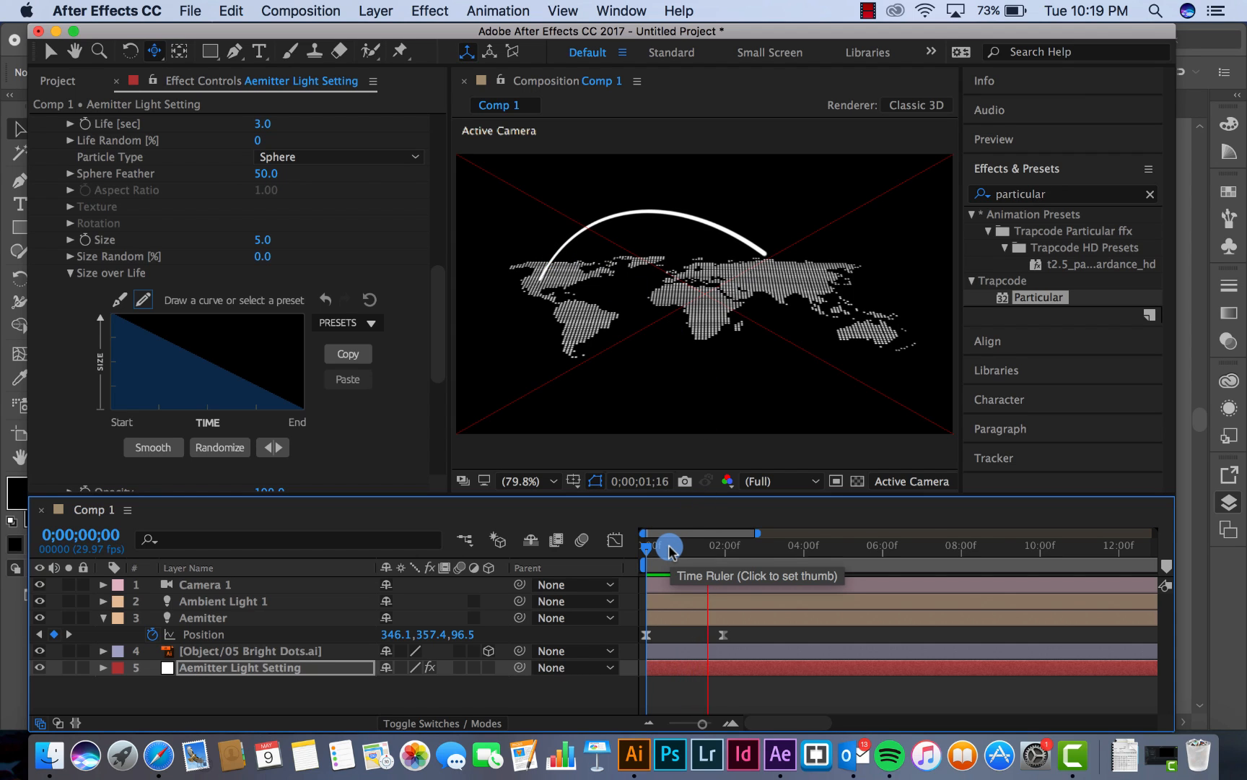
drag(670, 551, 702, 555)
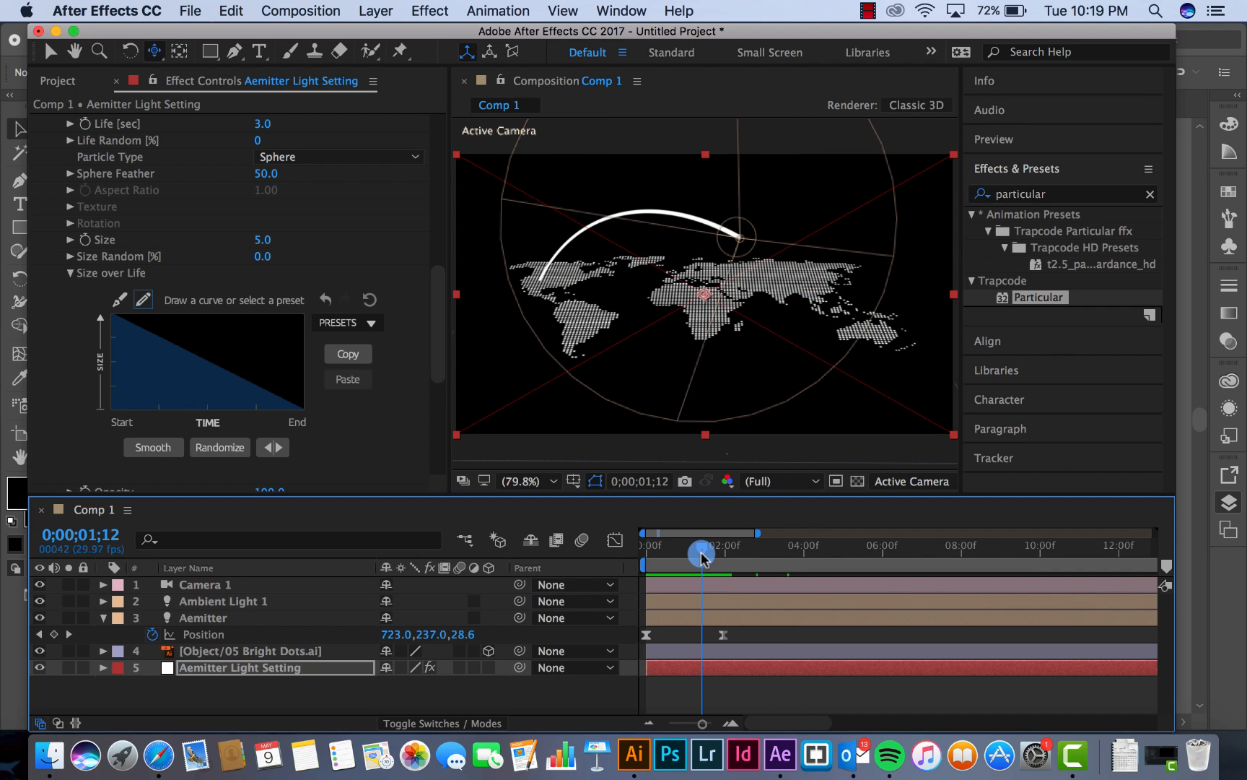
Set the particle Life to 2.0 seconds and preview the shortened trail from the first frame
drag(442, 309, 437, 264)
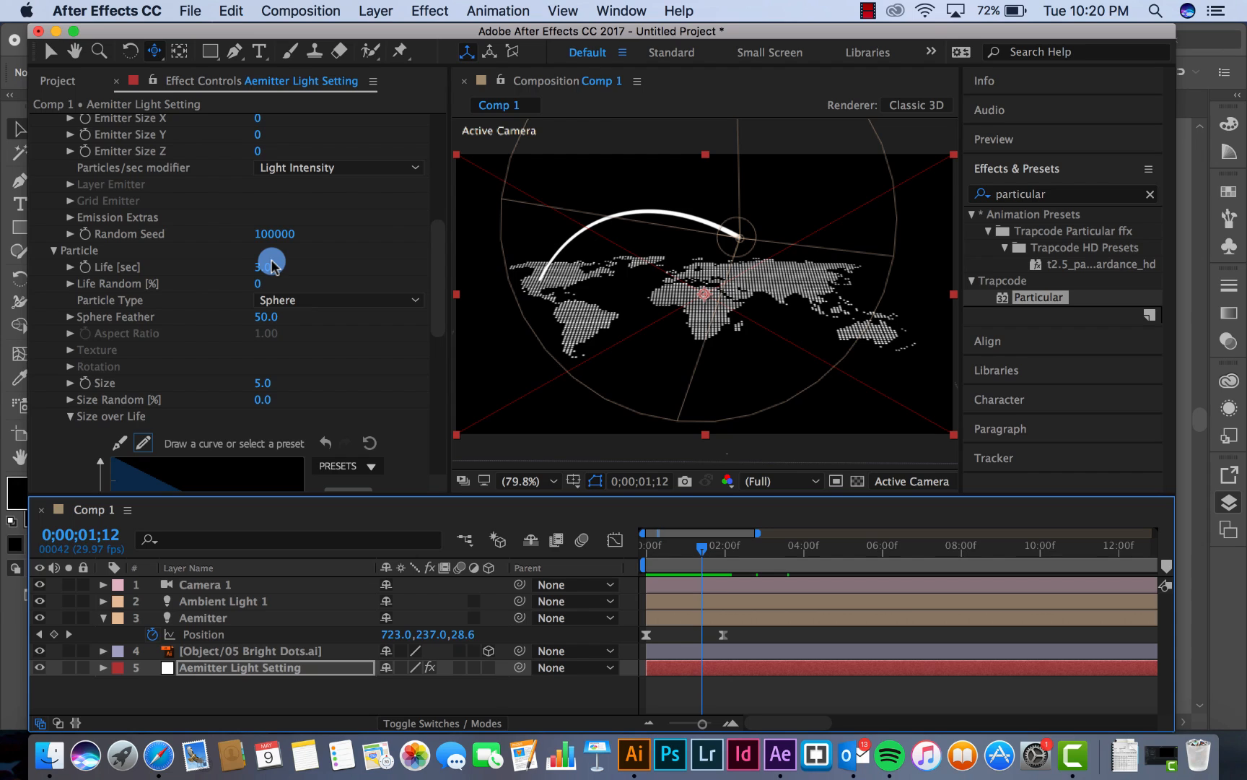
click(264, 267)
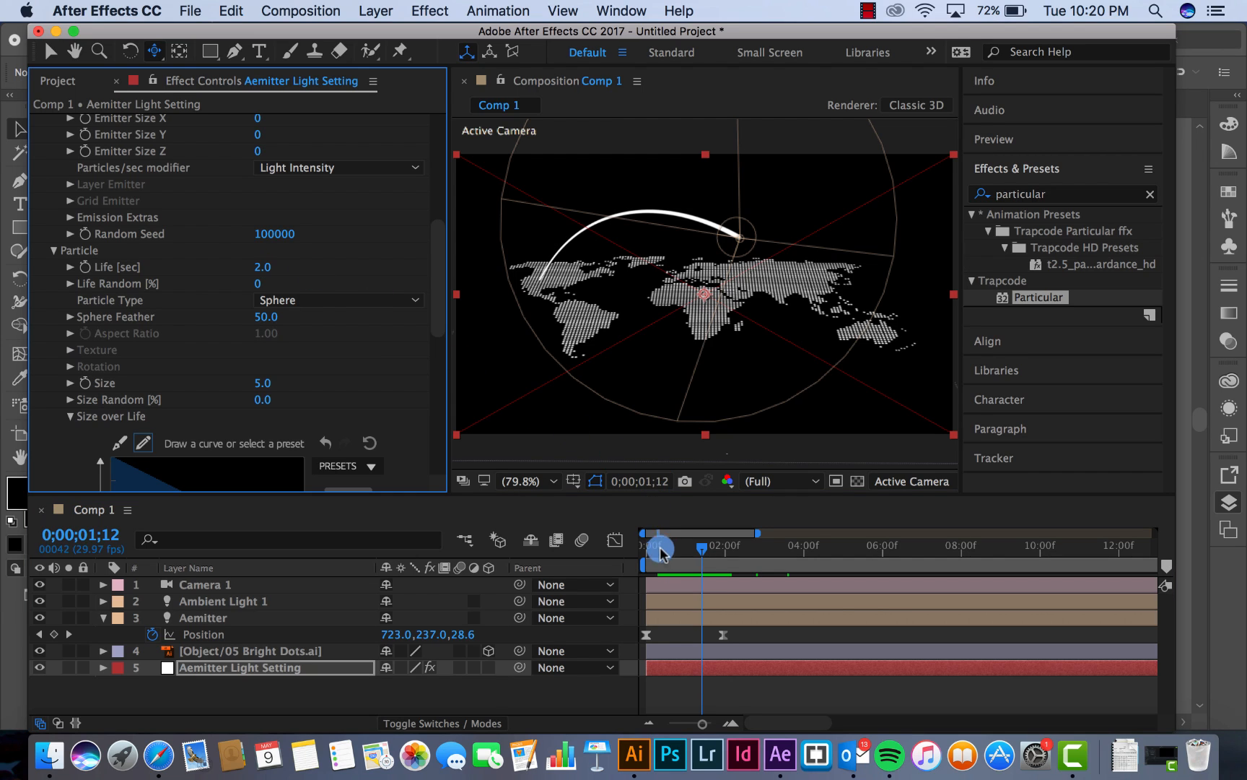
drag(661, 554, 600, 554)
key(space)
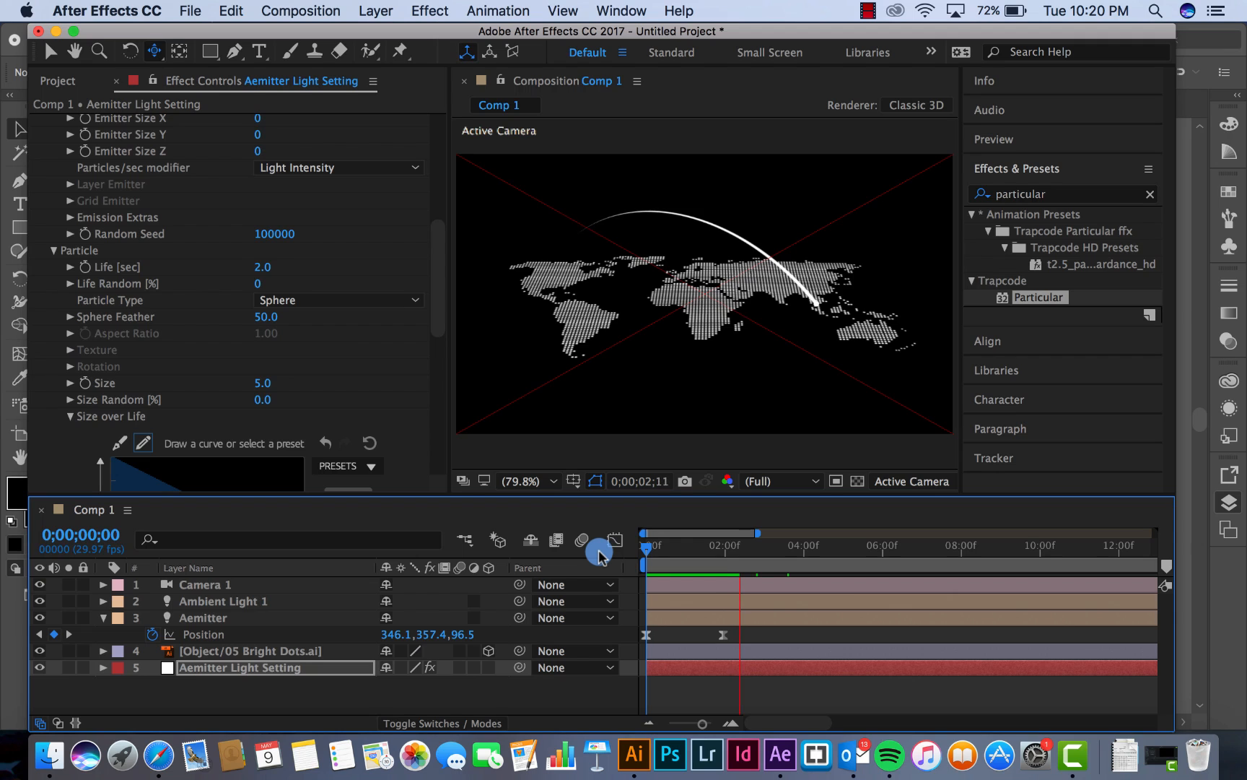
Set the particle Color of Aemitter Light Setting to blue-violet and preview the recoloured trail from the first frame
click(681, 549)
click(698, 553)
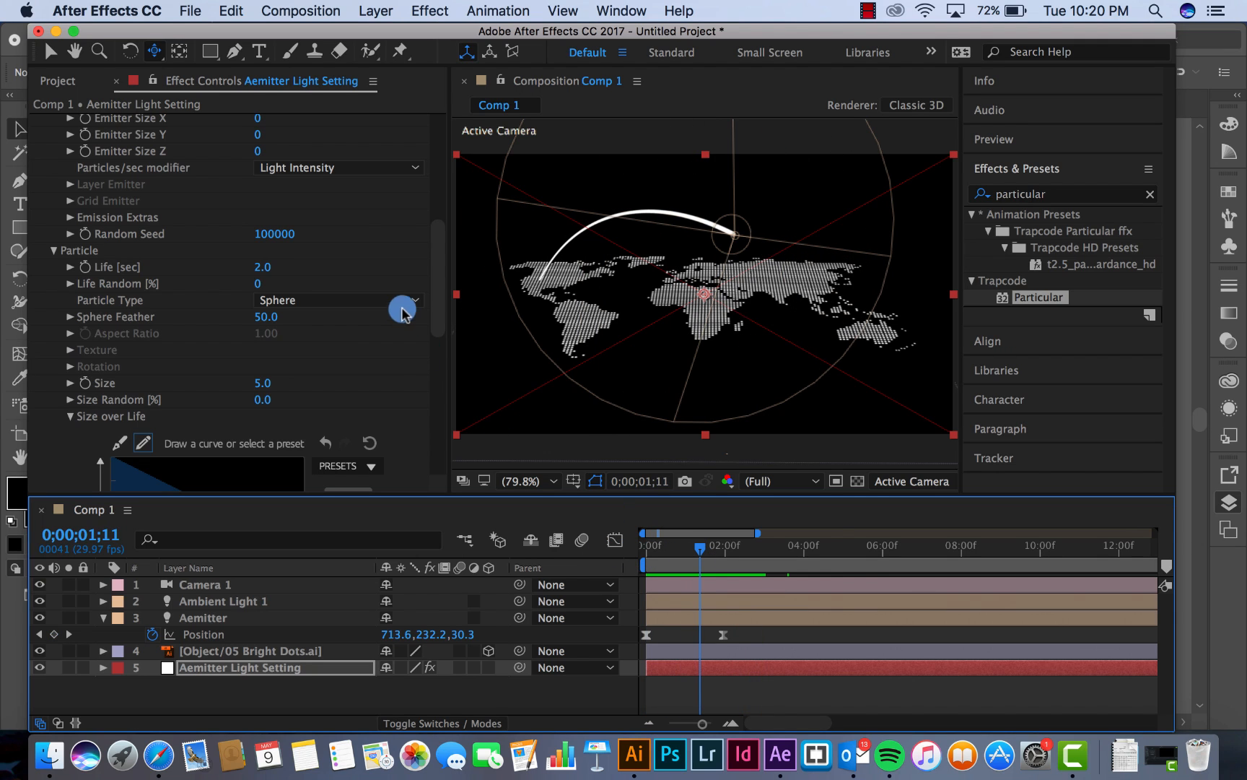
mouse_move(435, 245)
mouse_down()
mouse_move(437, 144)
mouse_move(418, 315)
mouse_move(424, 404)
mouse_up()
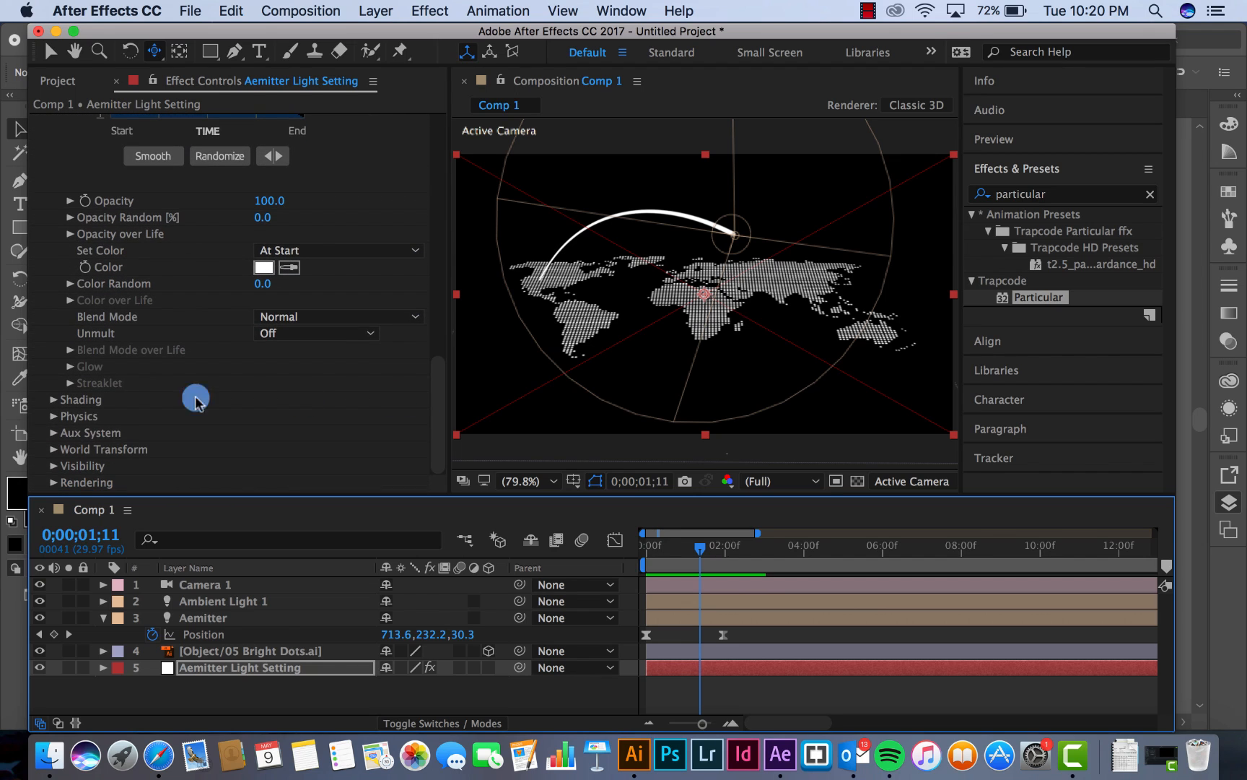
click(265, 269)
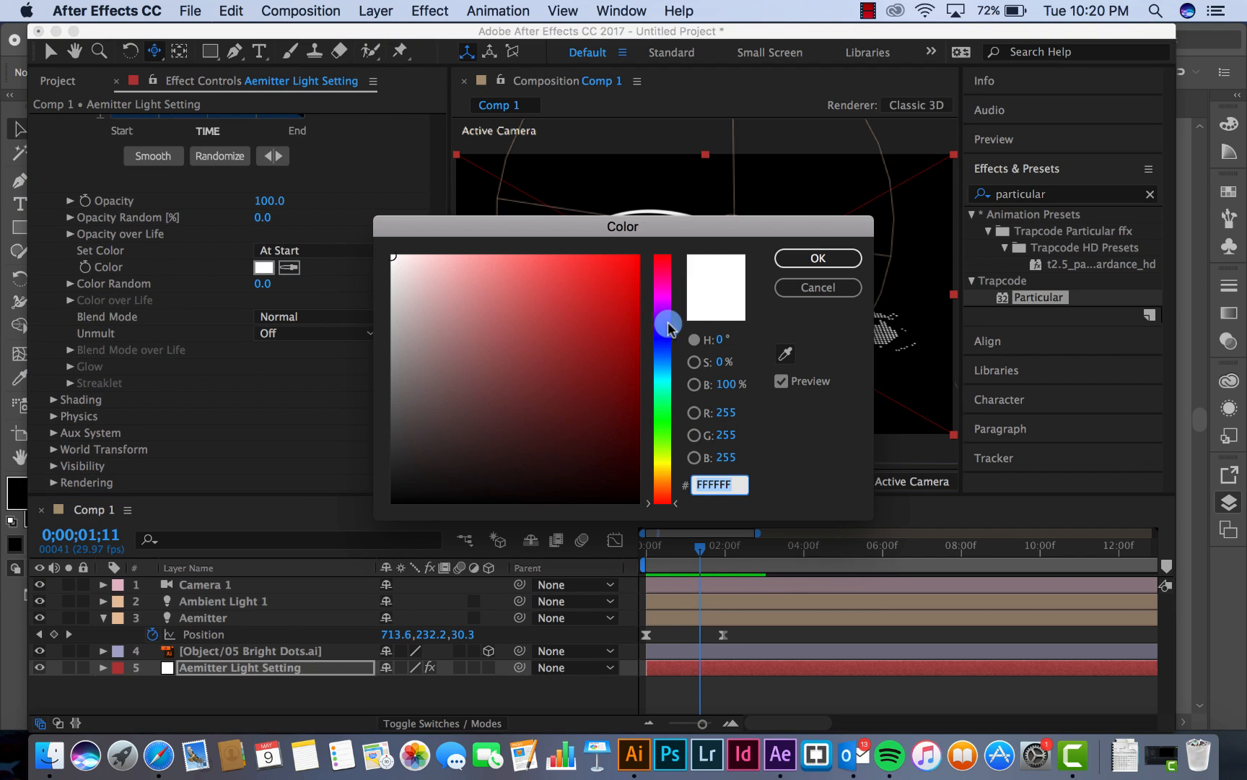
drag(668, 323, 633, 288)
click(794, 259)
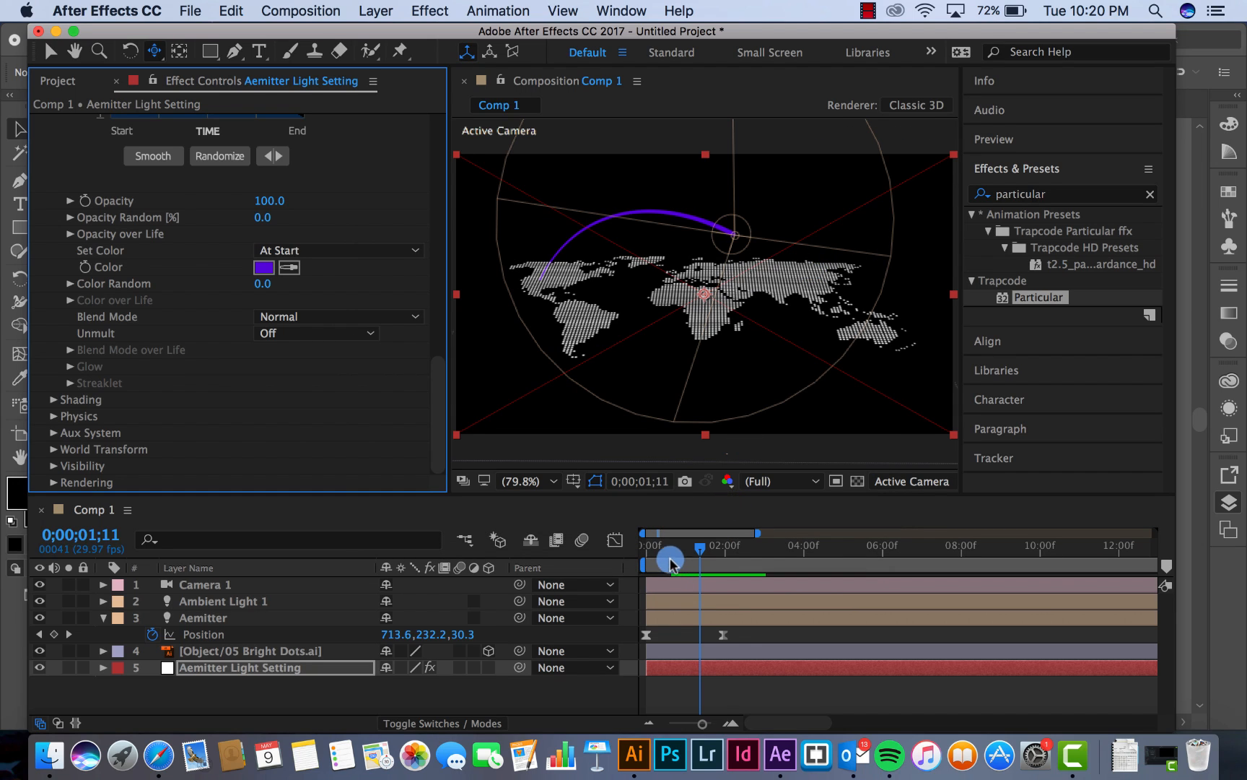
drag(669, 557, 630, 562)
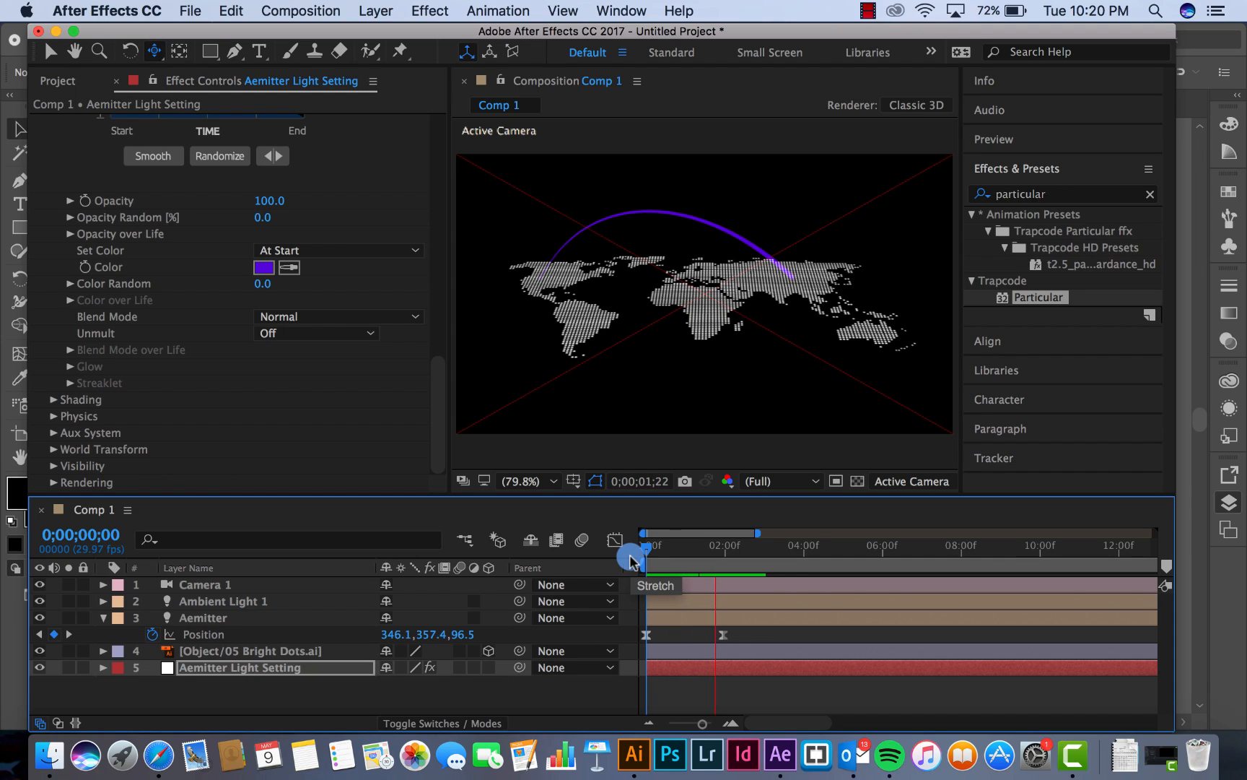
drag(665, 552, 651, 549)
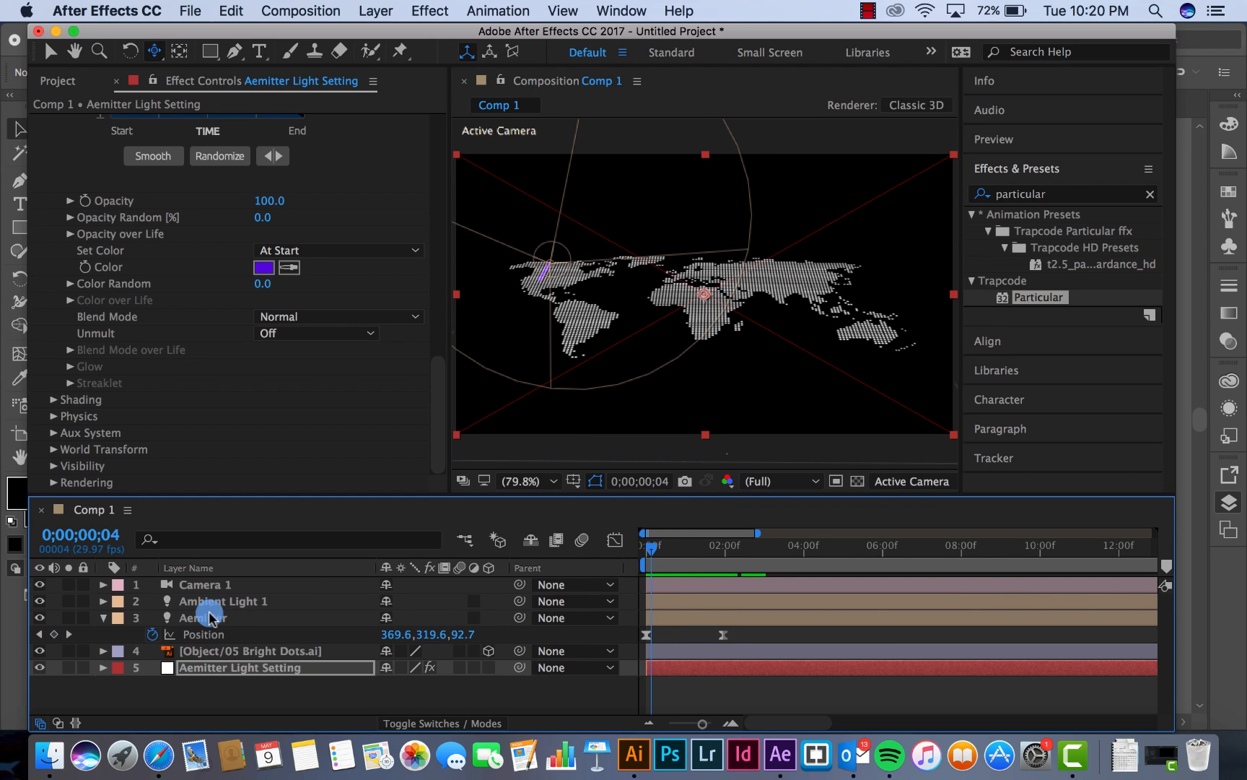
Move the Aemitter light below the Bright Dots layer, directly above Aemitter Light Setting, and collapse its properties
drag(204, 623, 206, 665)
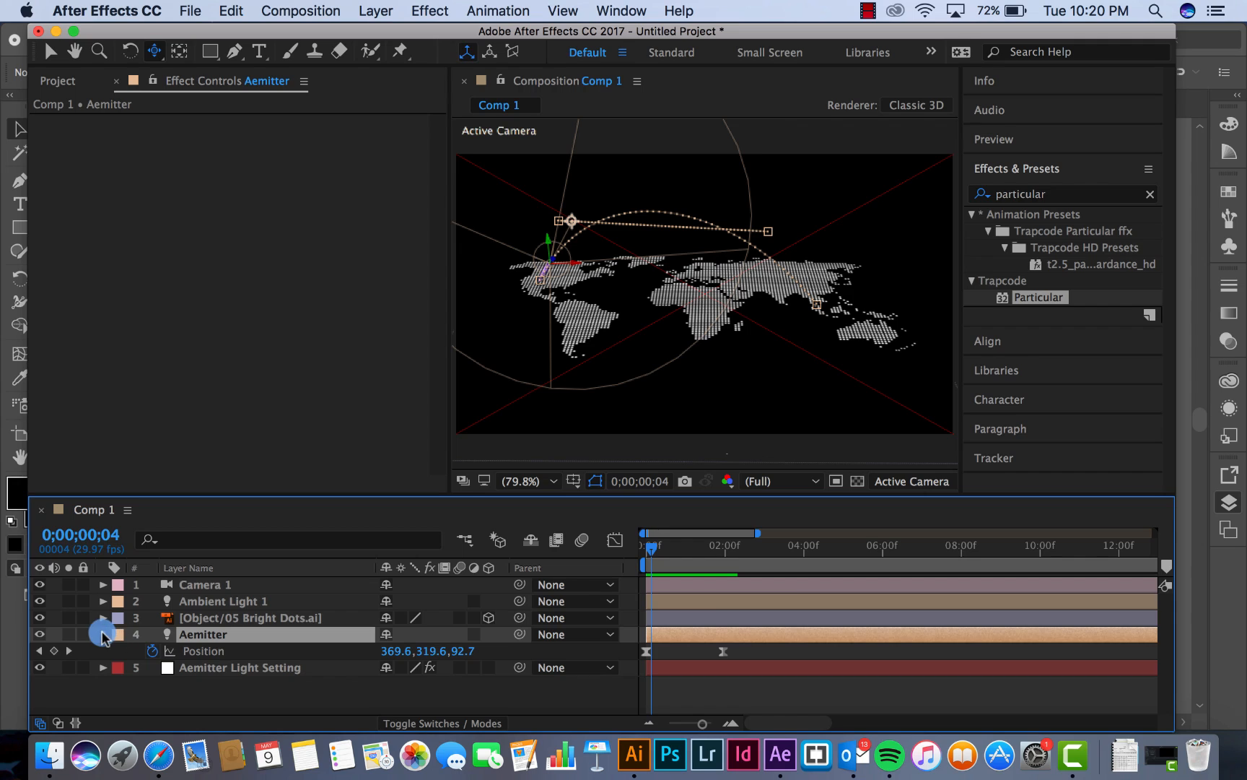
click(103, 635)
click(195, 652)
click(209, 634)
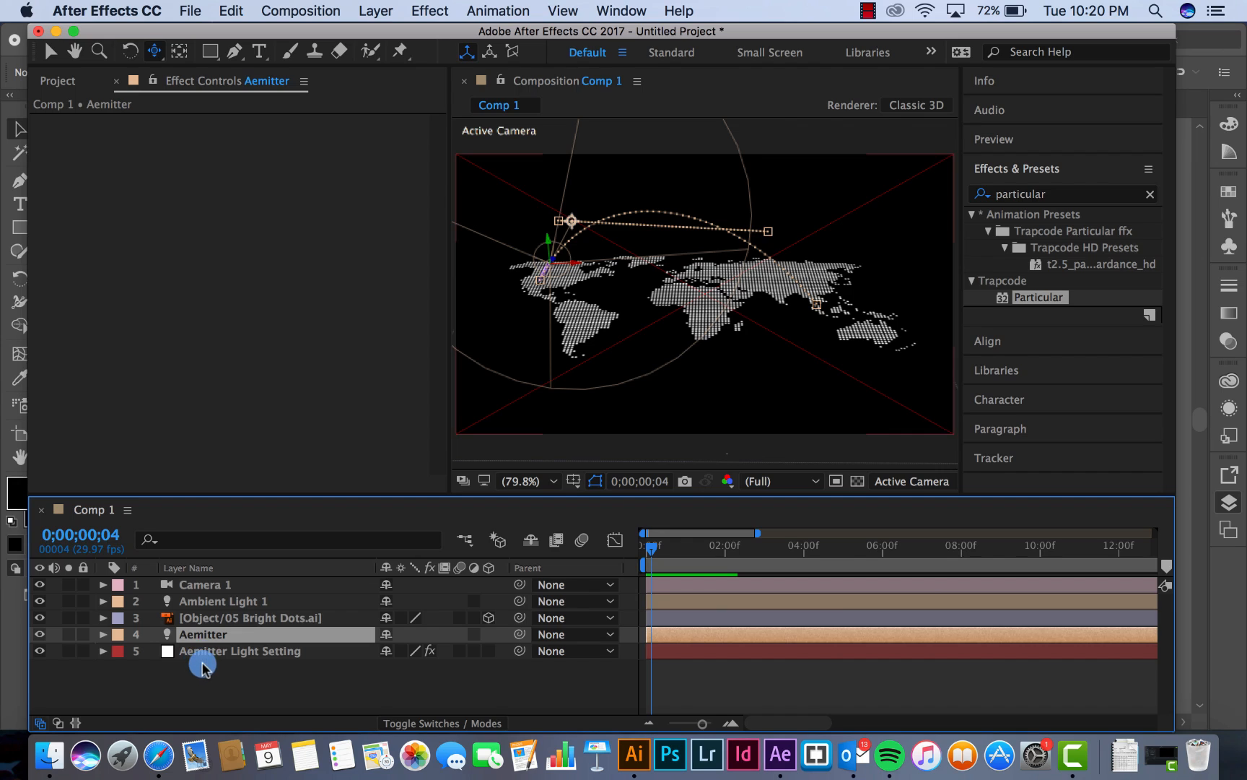
Duplicate Aemitter and Aemitter Light Setting together, and place the duplicated settings layer directly beneath the duplicated light
click(203, 666)
click(205, 638)
shift+click(203, 652)
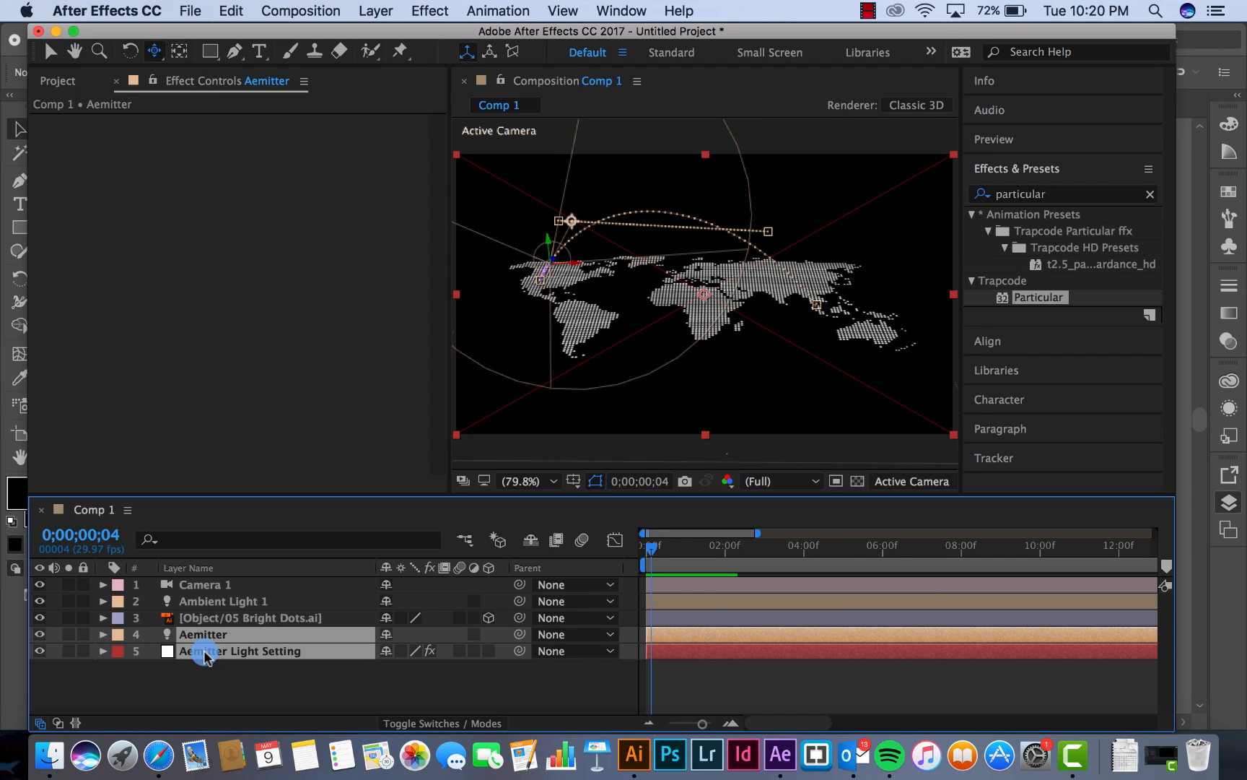
click(225, 11)
mouse_move(190, 15)
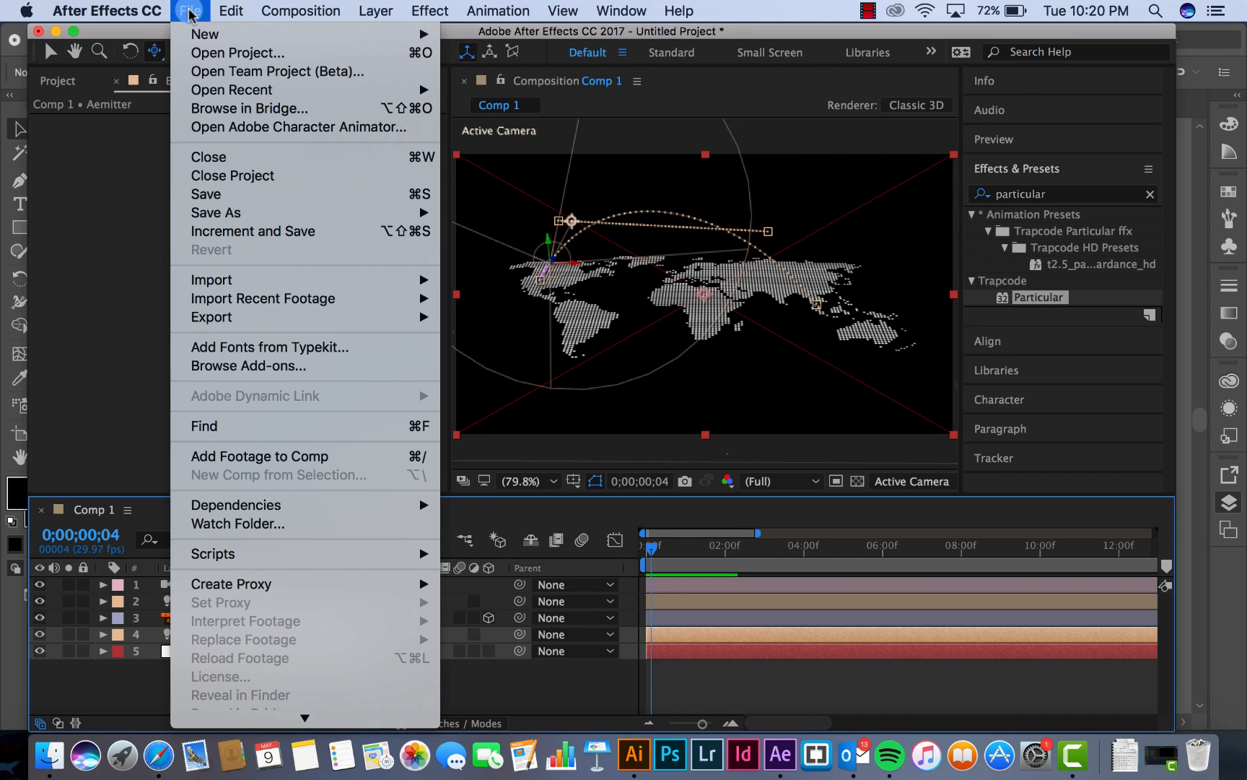
mouse_move(230, 10)
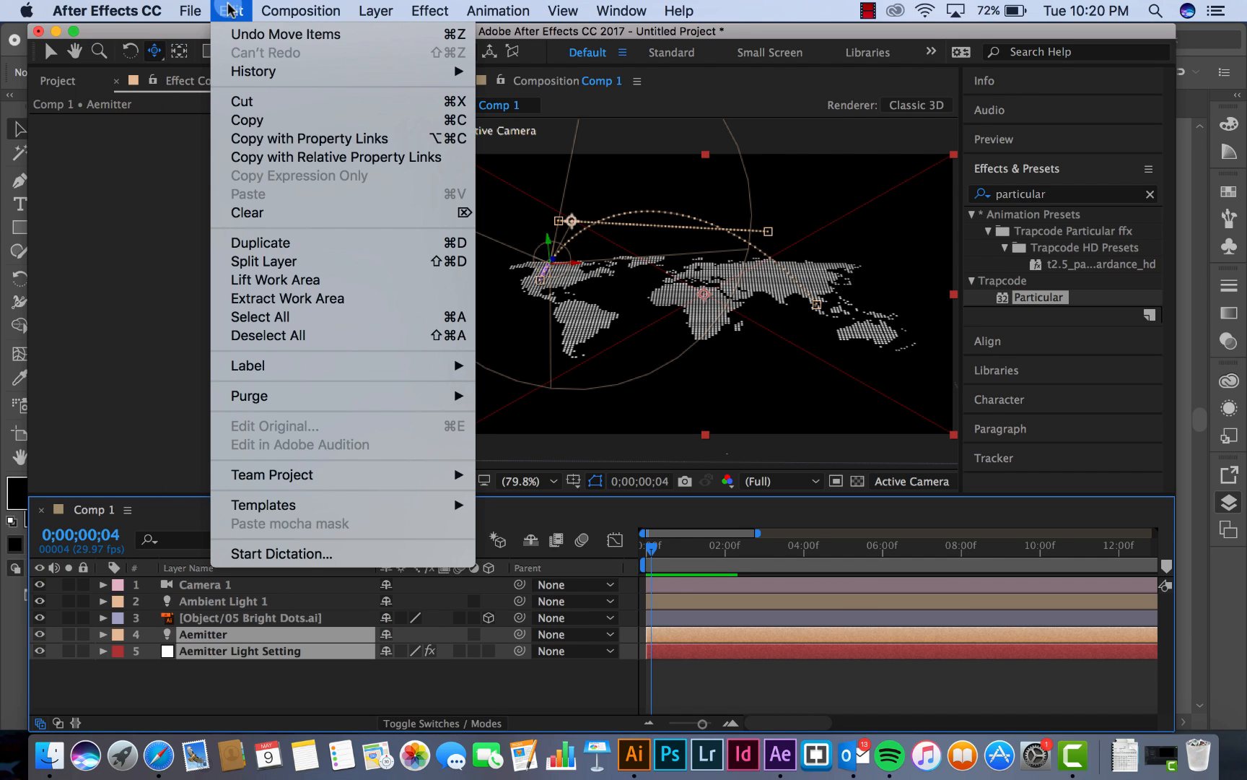
click(248, 243)
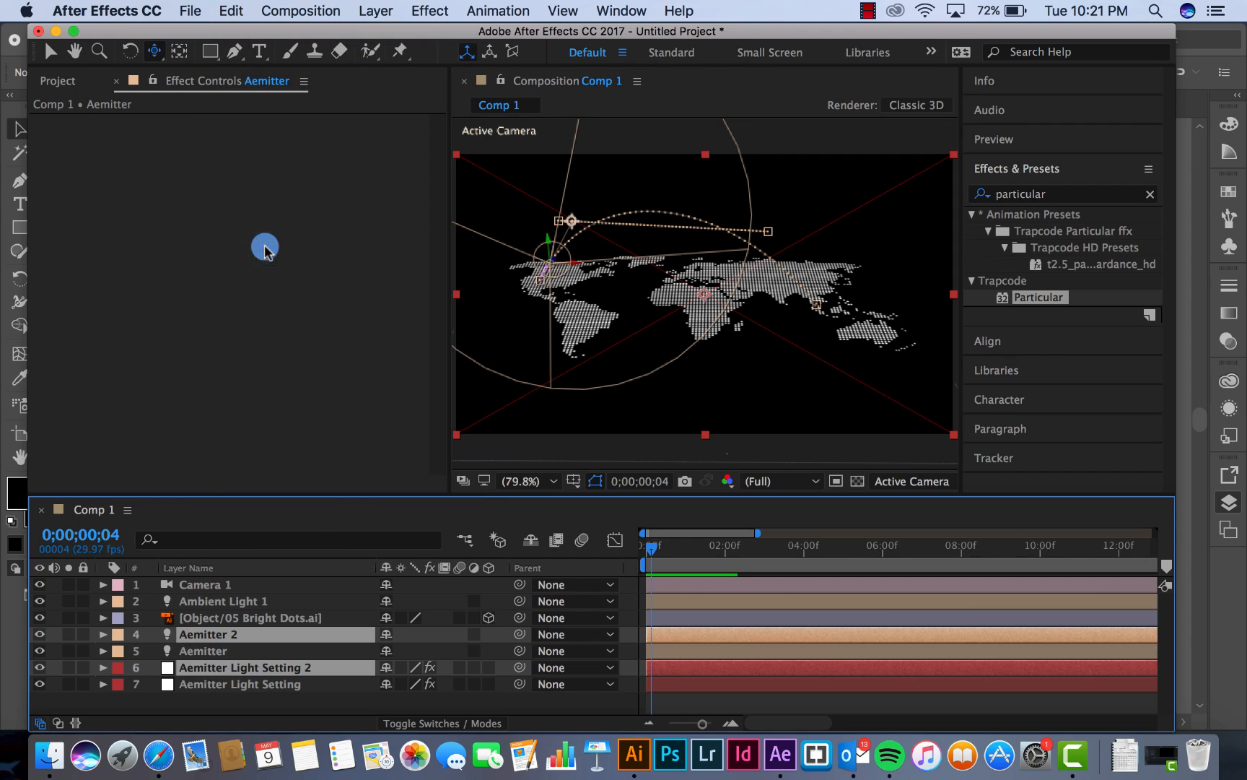
drag(229, 668, 229, 647)
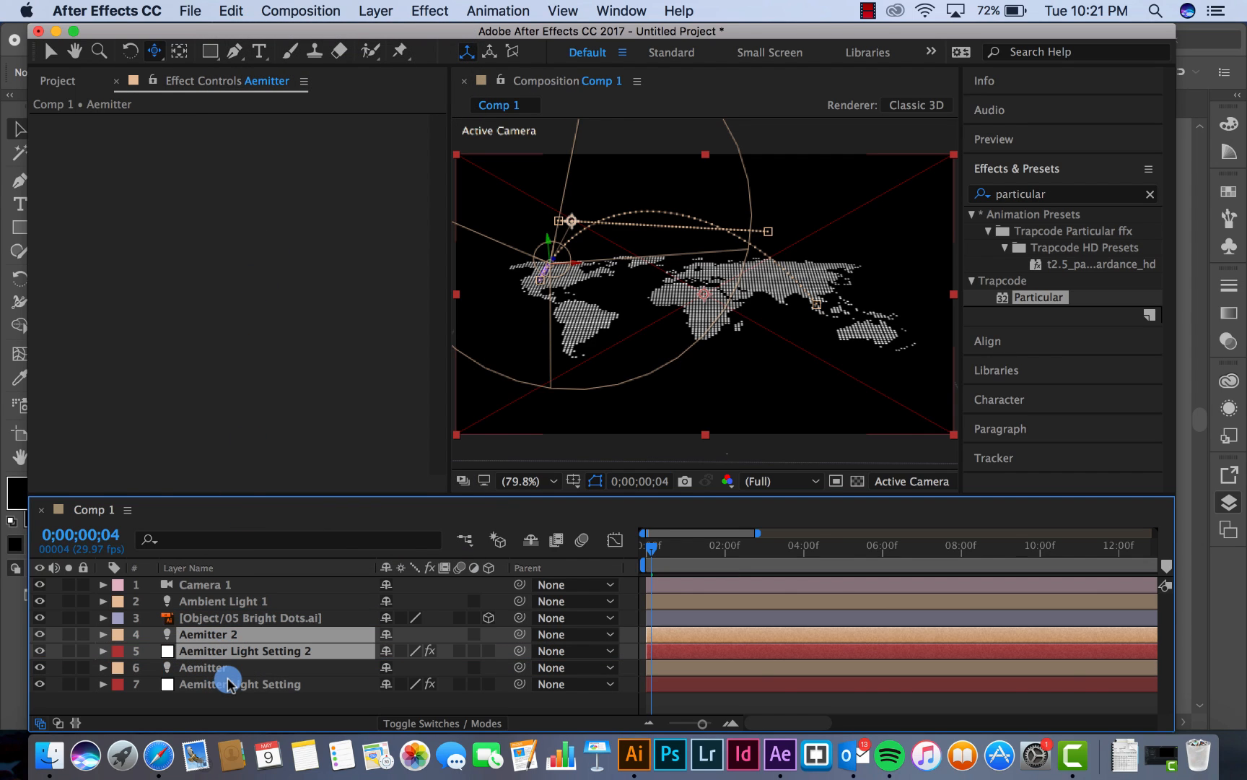
Rename the Aemitter Light Setting 2 layer to Bemitter Light Setting
click(228, 683)
click(238, 653)
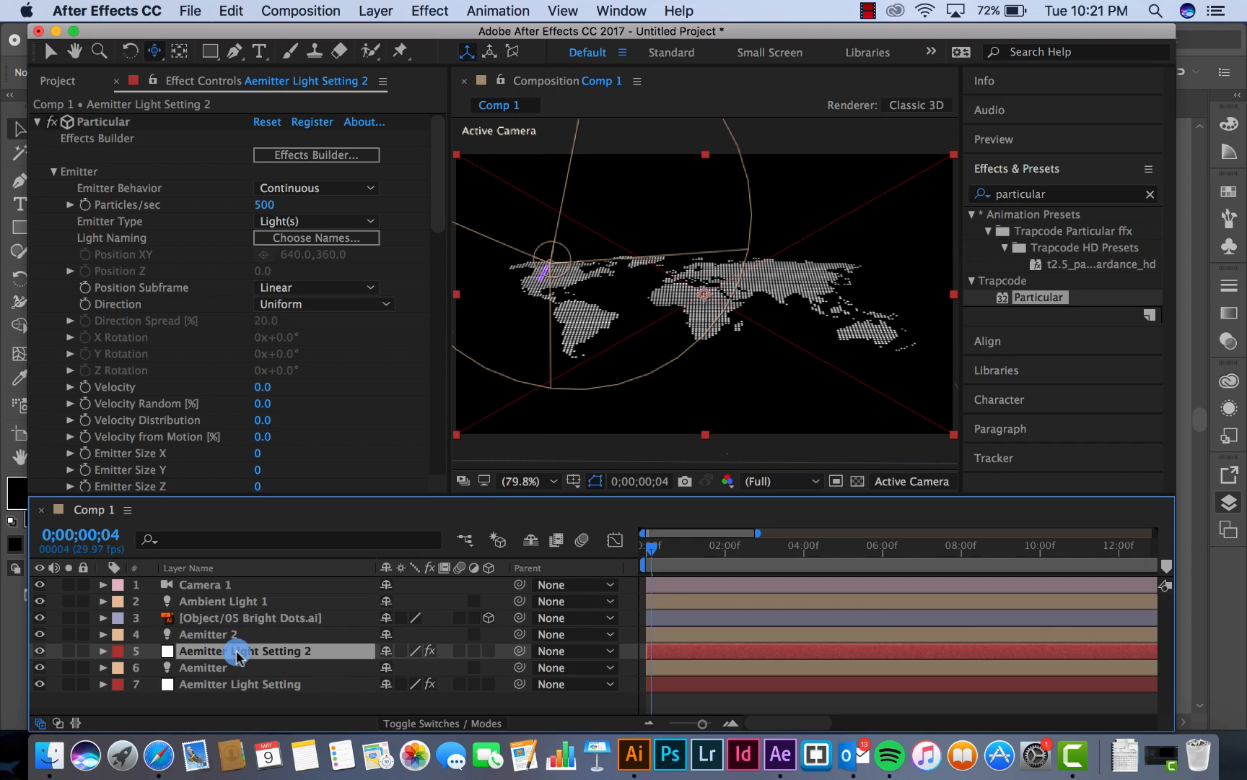
right_click(239, 651)
click(287, 714)
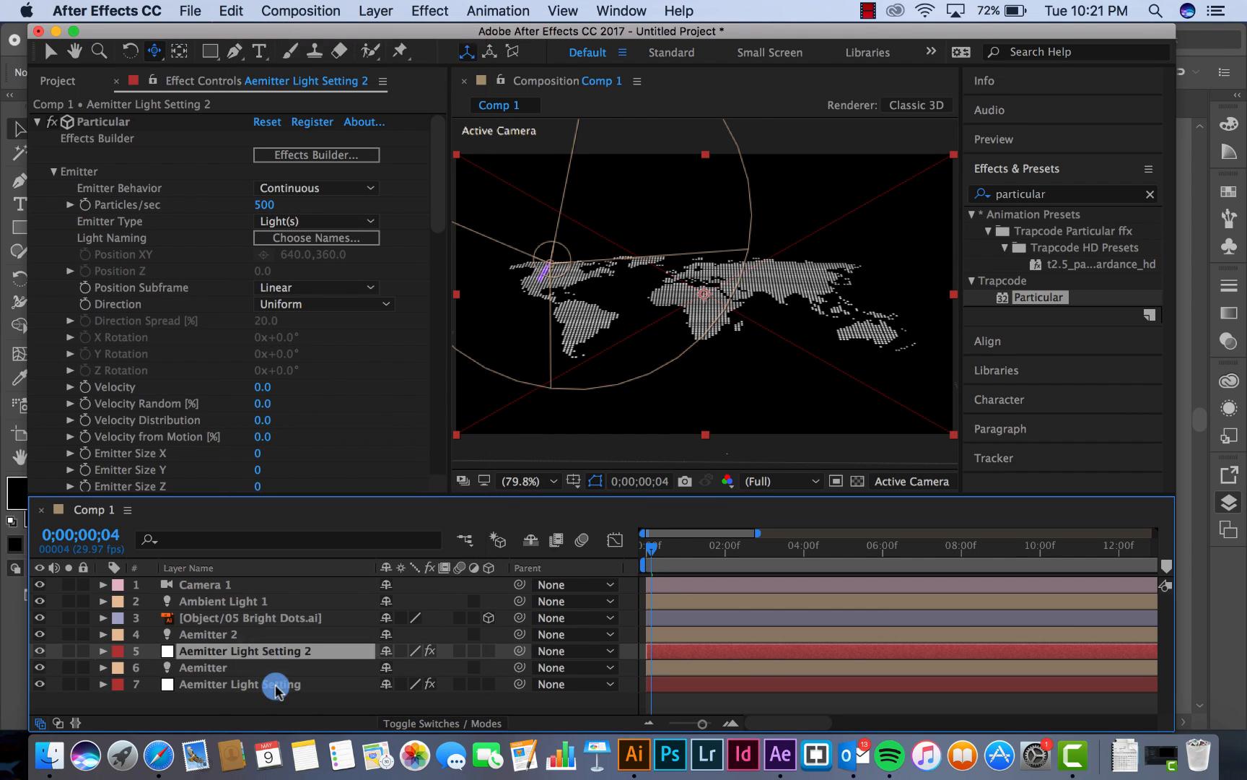
click(230, 652)
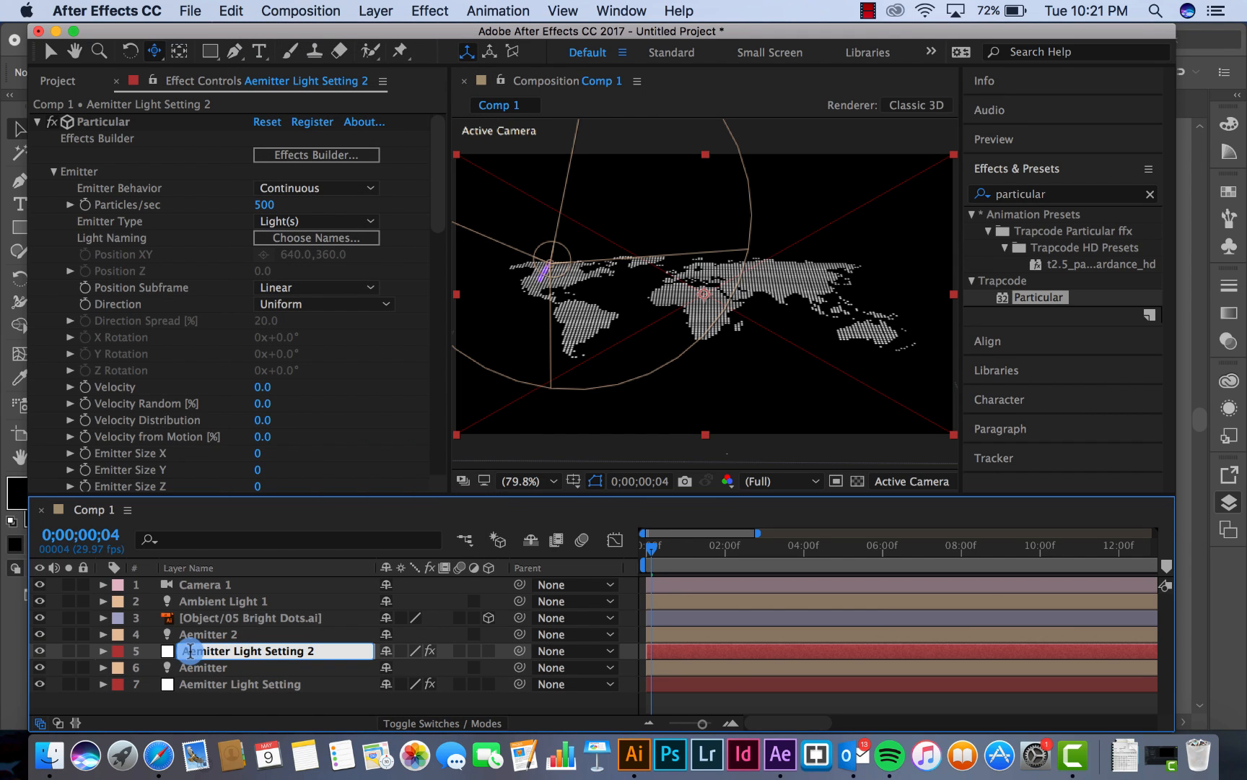
text(B)
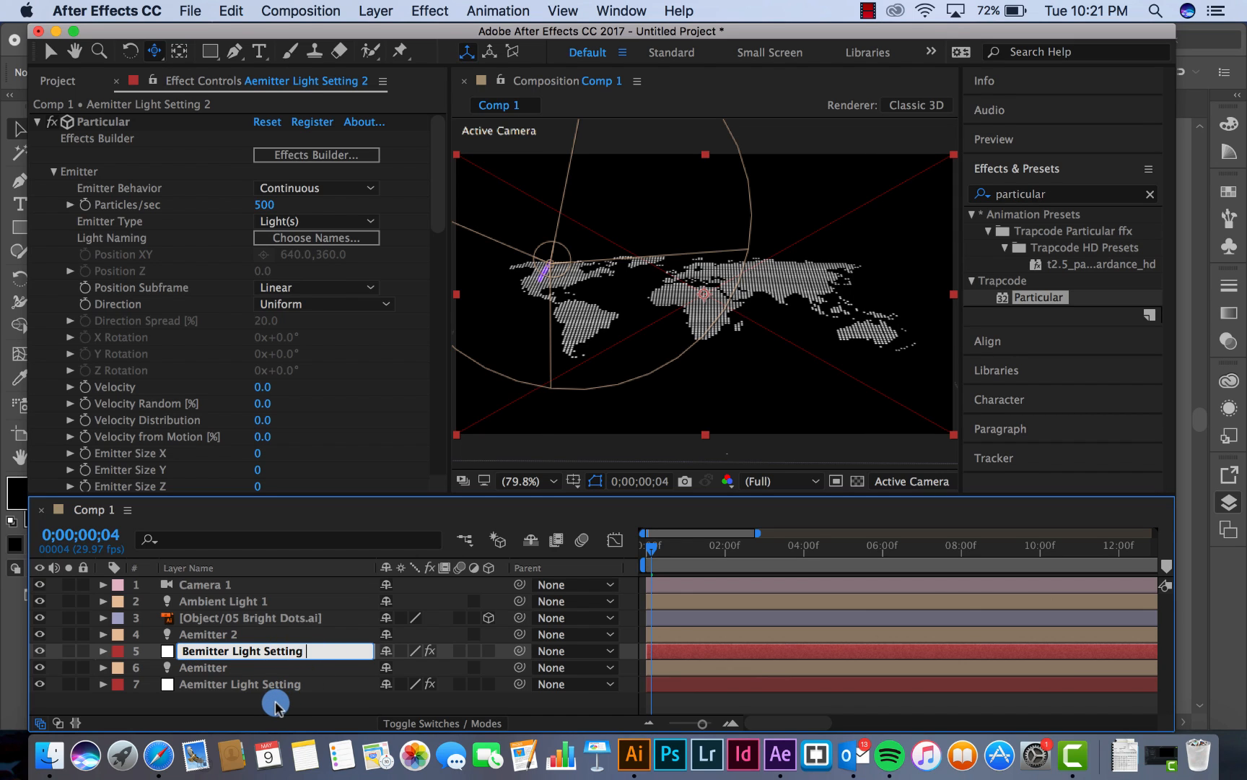
click(239, 697)
Rename the Aemitter 2 light to Bemitter in its Light Settings
click(209, 634)
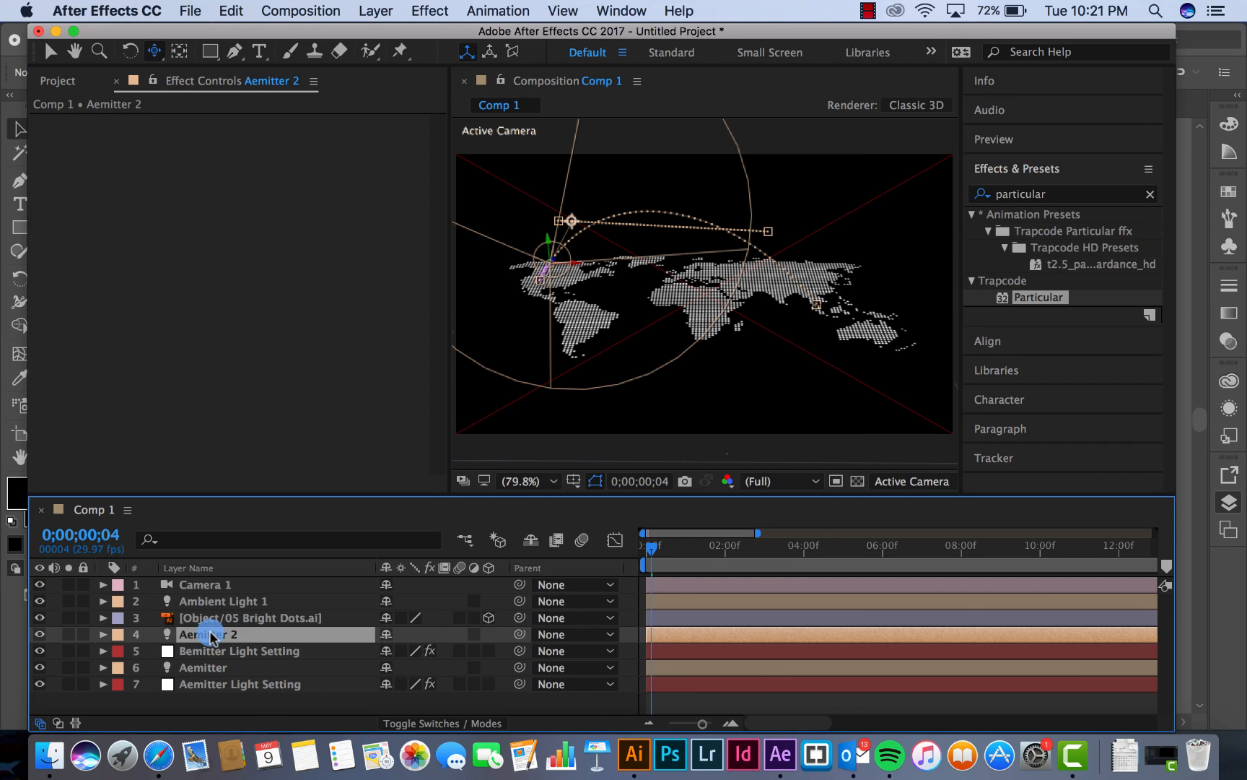
right_click(210, 635)
click(209, 634)
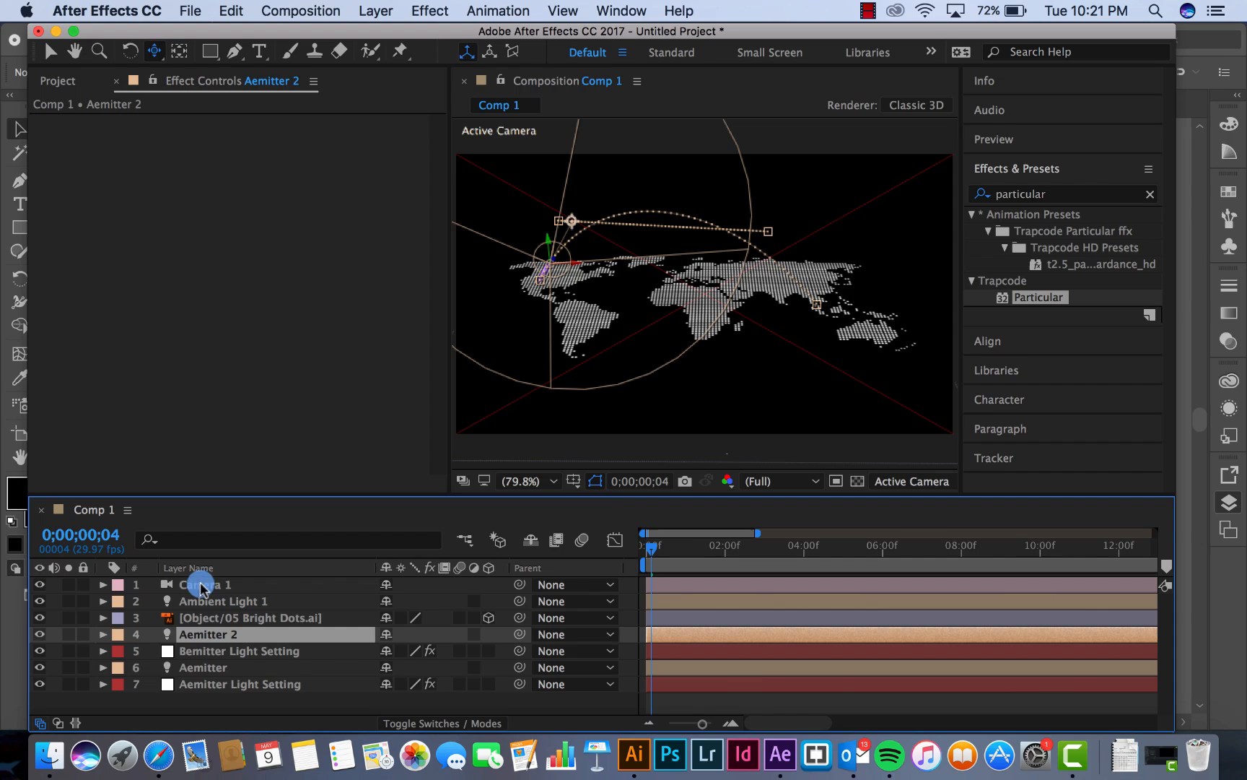
click(376, 10)
click(391, 53)
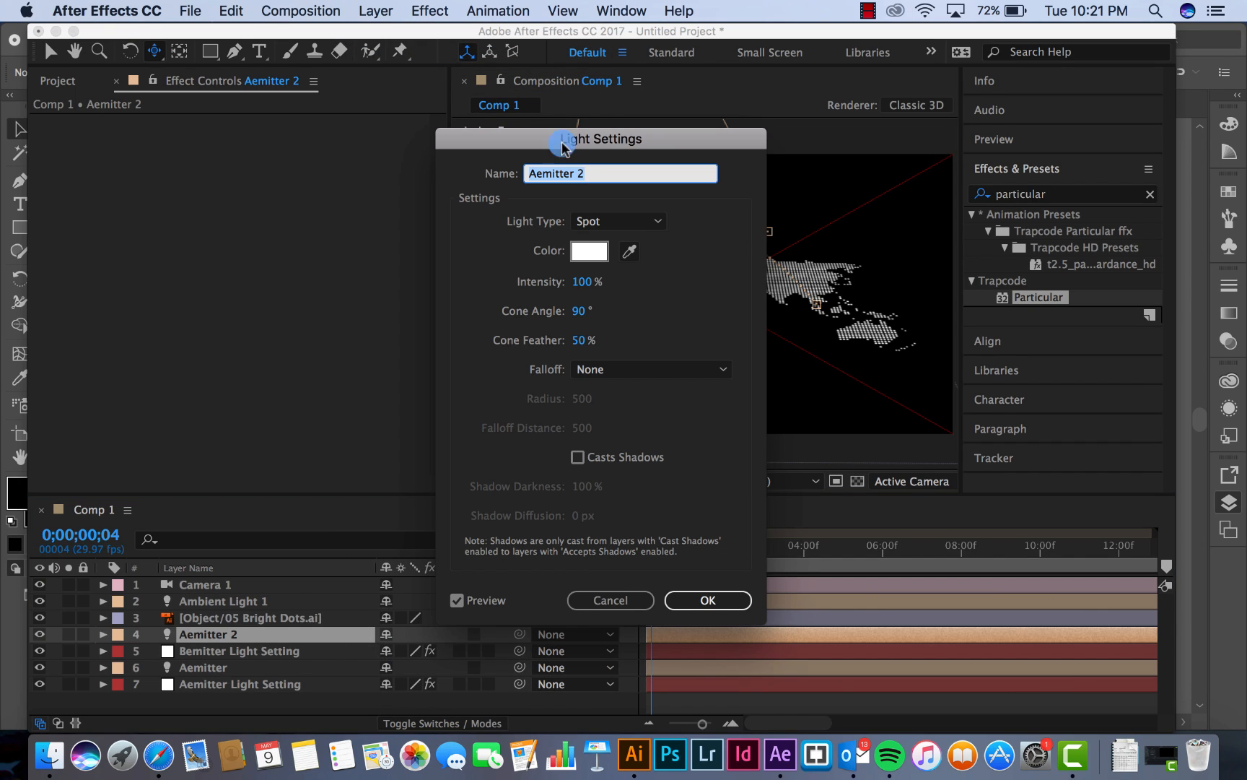
click(553, 173)
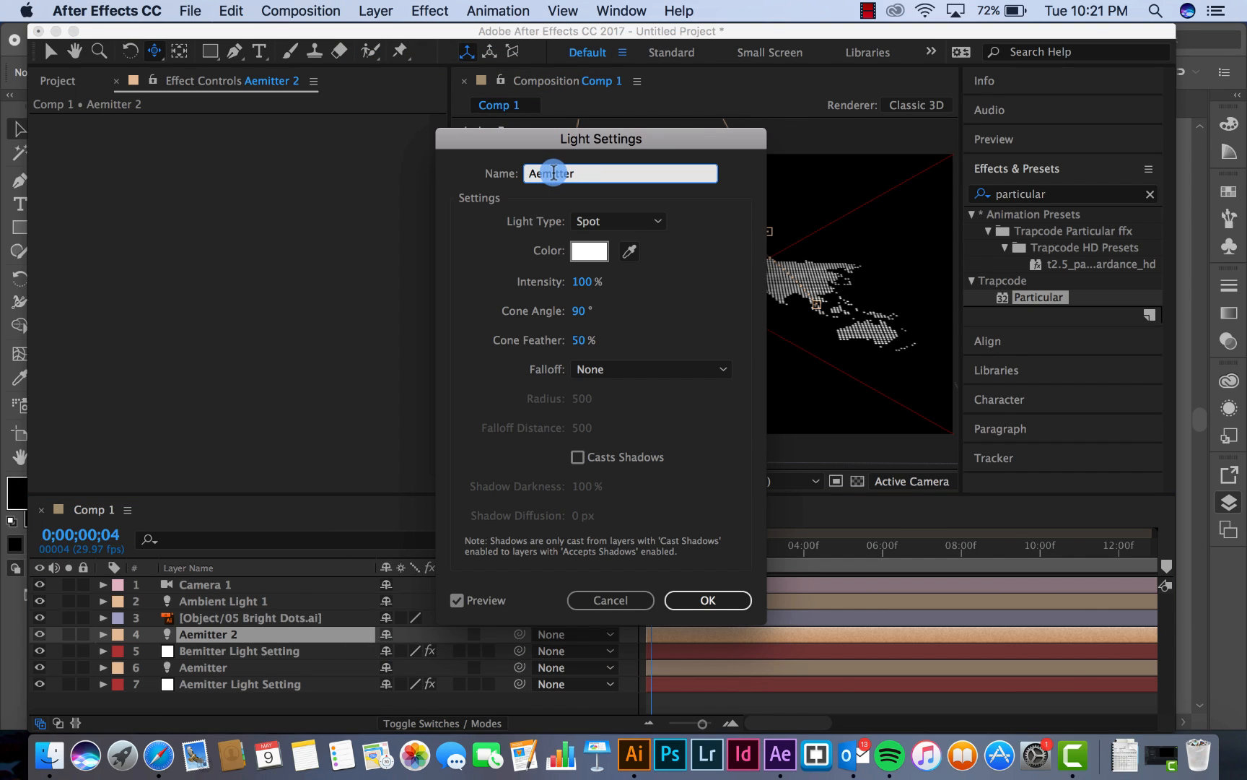
drag(535, 171, 501, 174)
text(B)
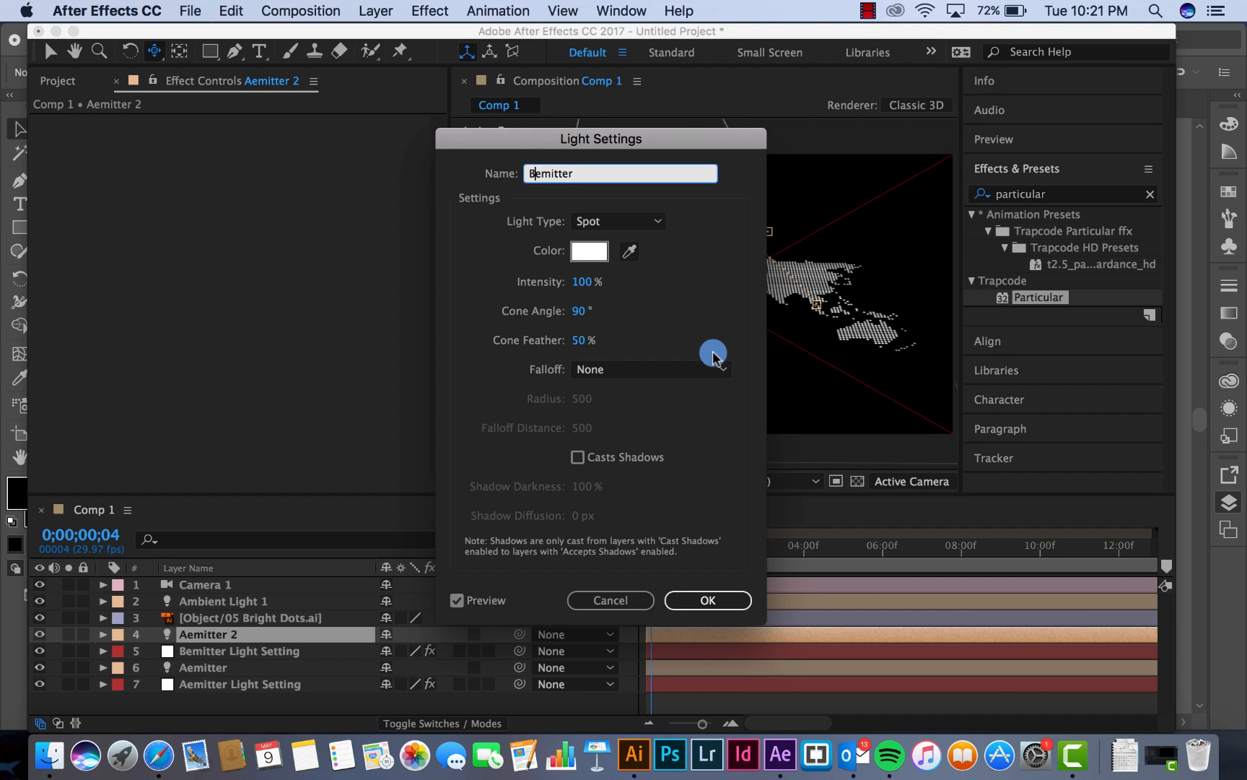
click(722, 600)
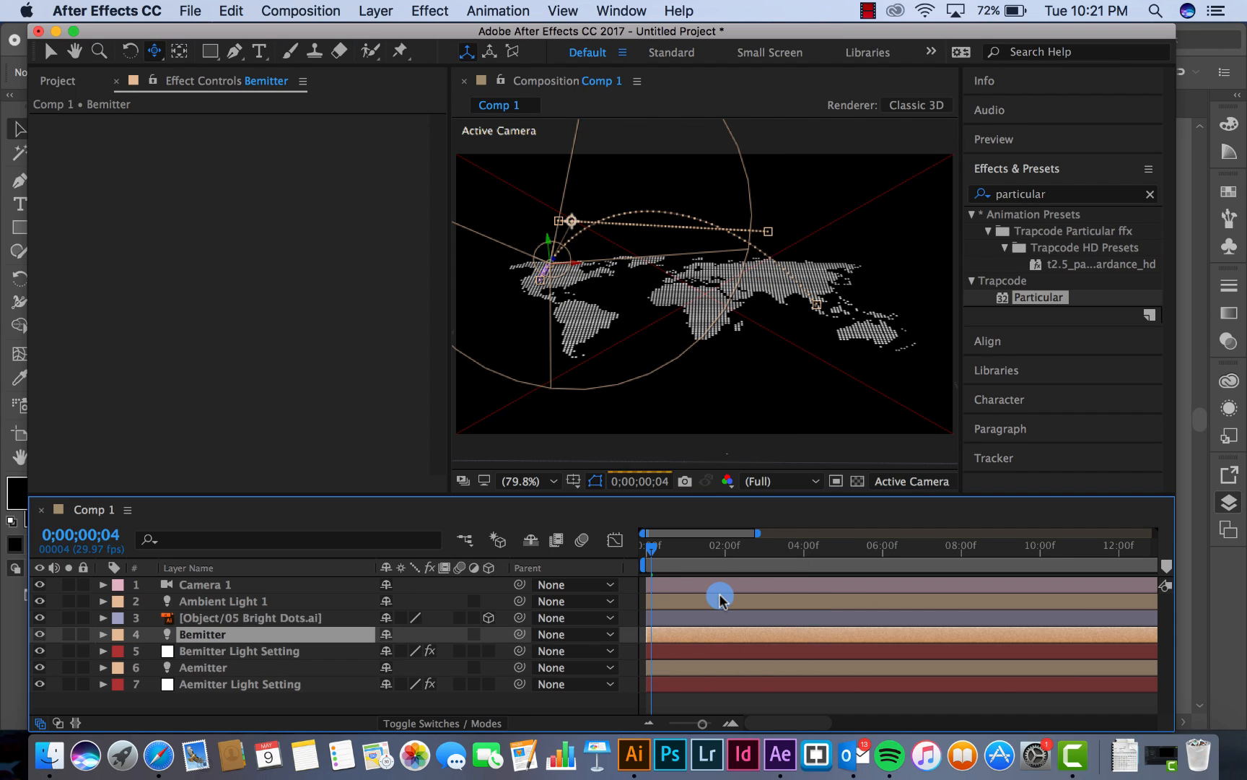
In Particular's Light Naming on Bemitter Light Setting, set the Light Emitter name prefix to Bemitter
click(256, 650)
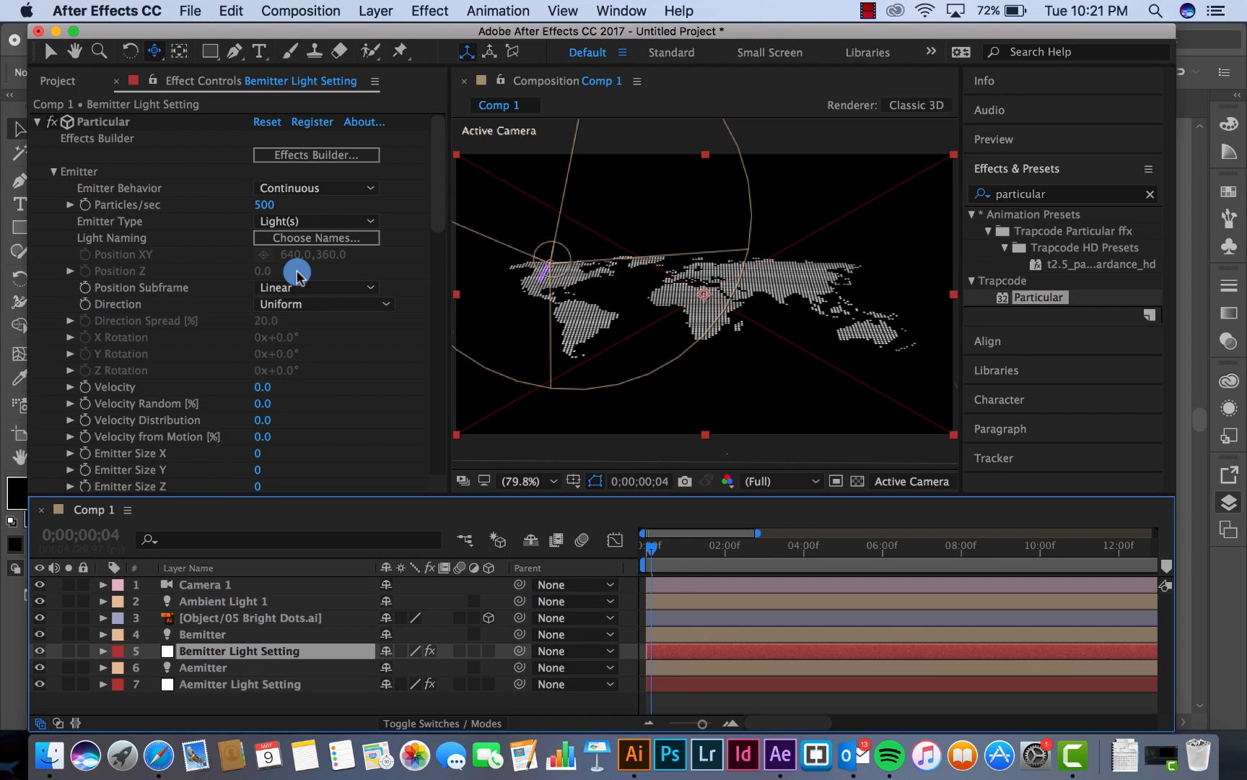
click(303, 246)
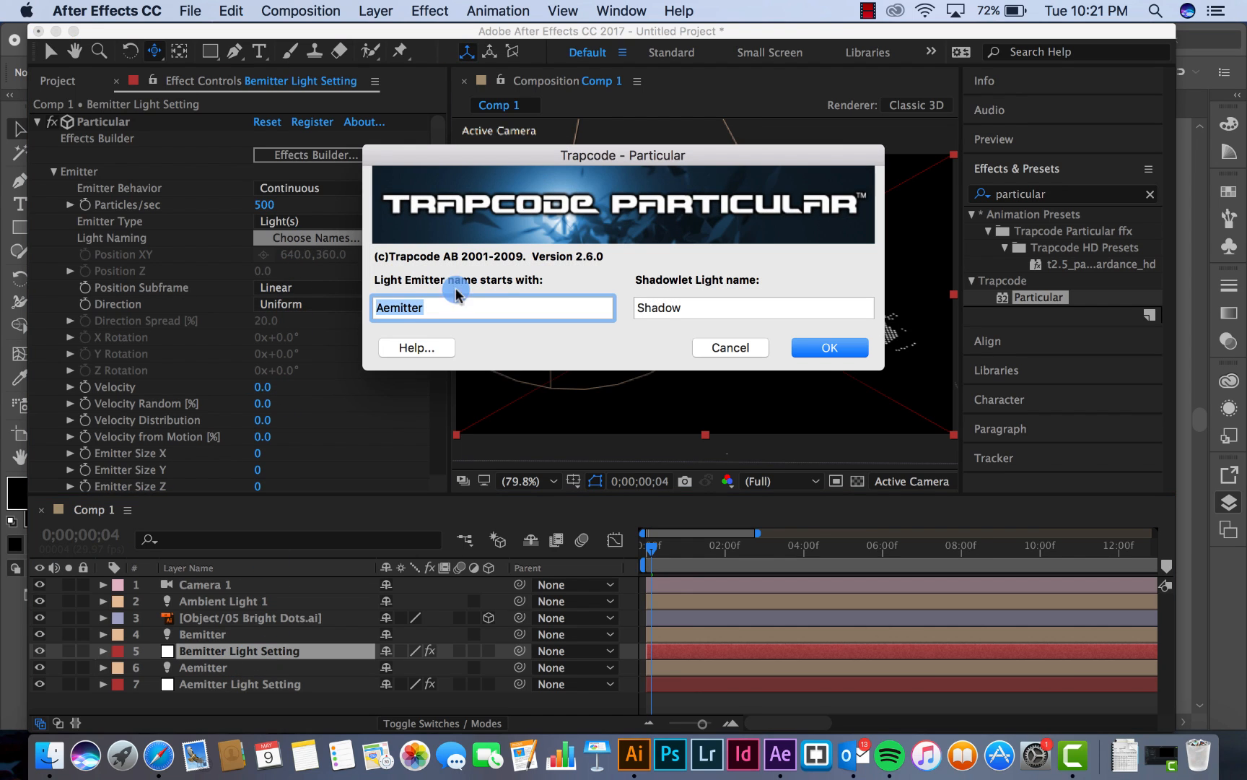
click(383, 320)
click(383, 308)
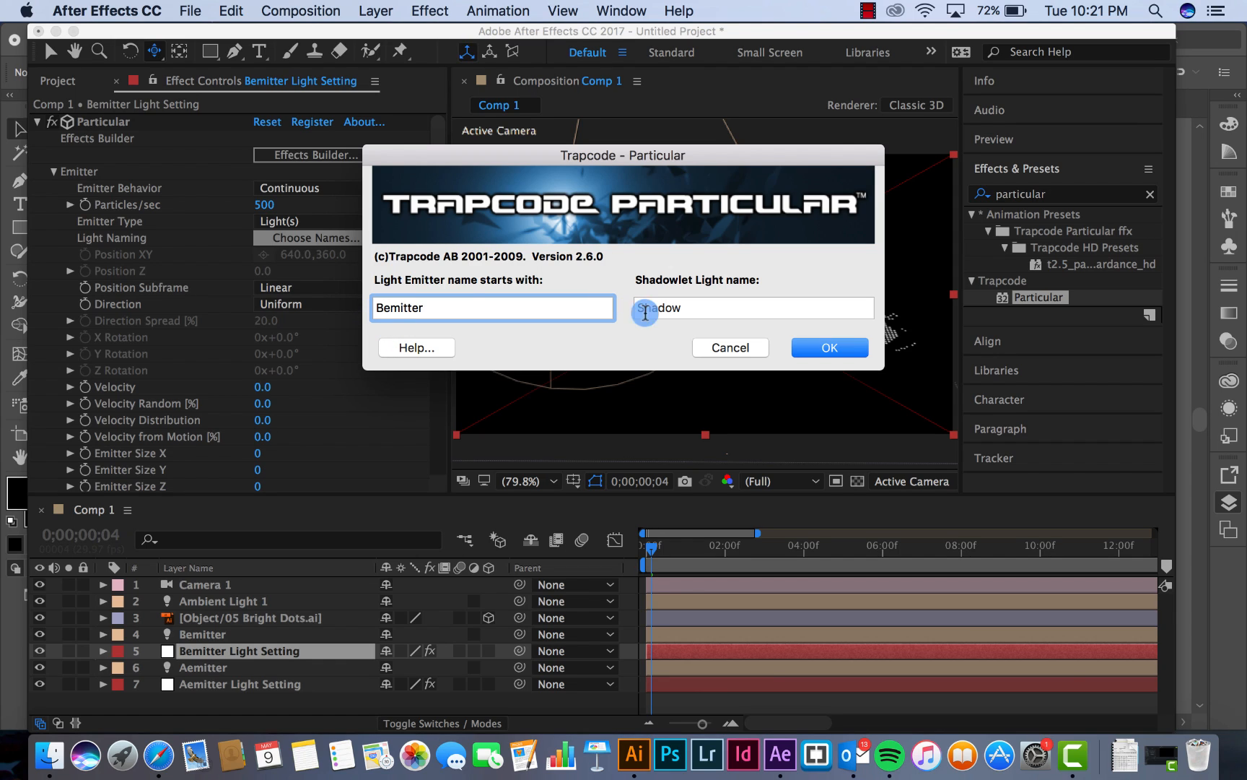
click(818, 347)
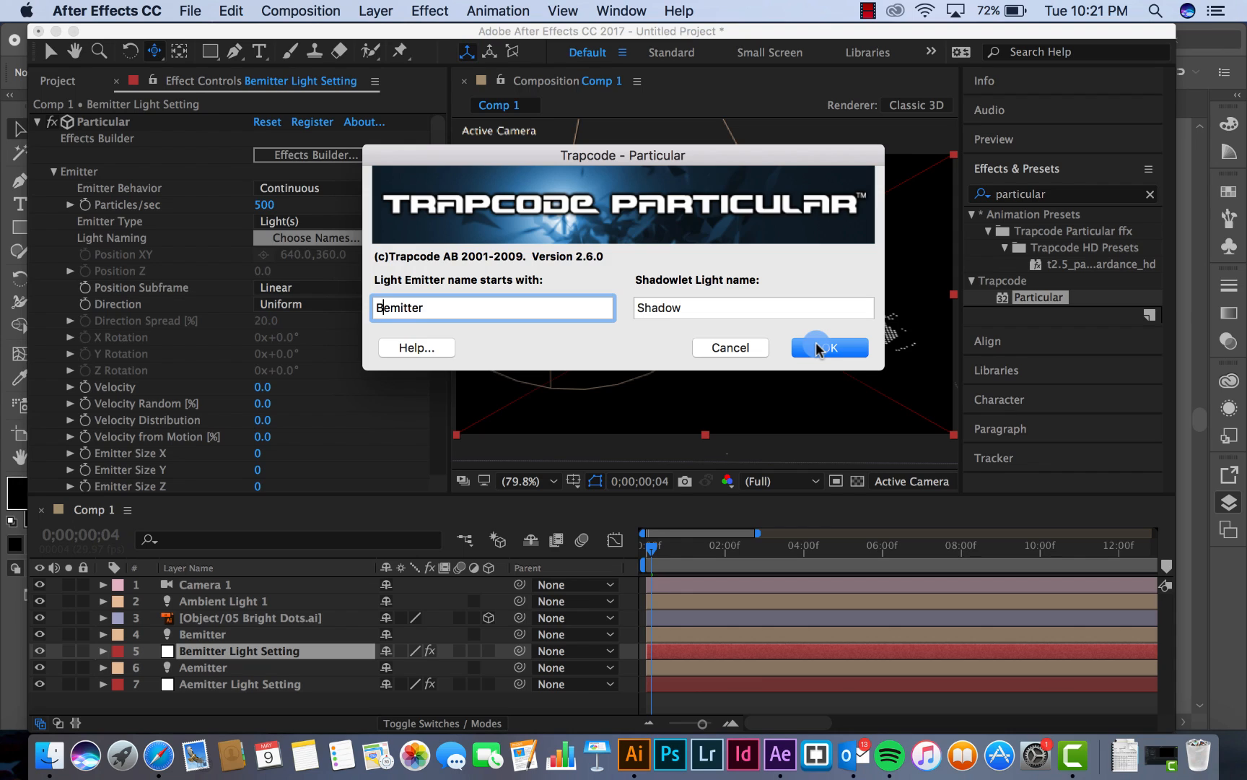
click(818, 347)
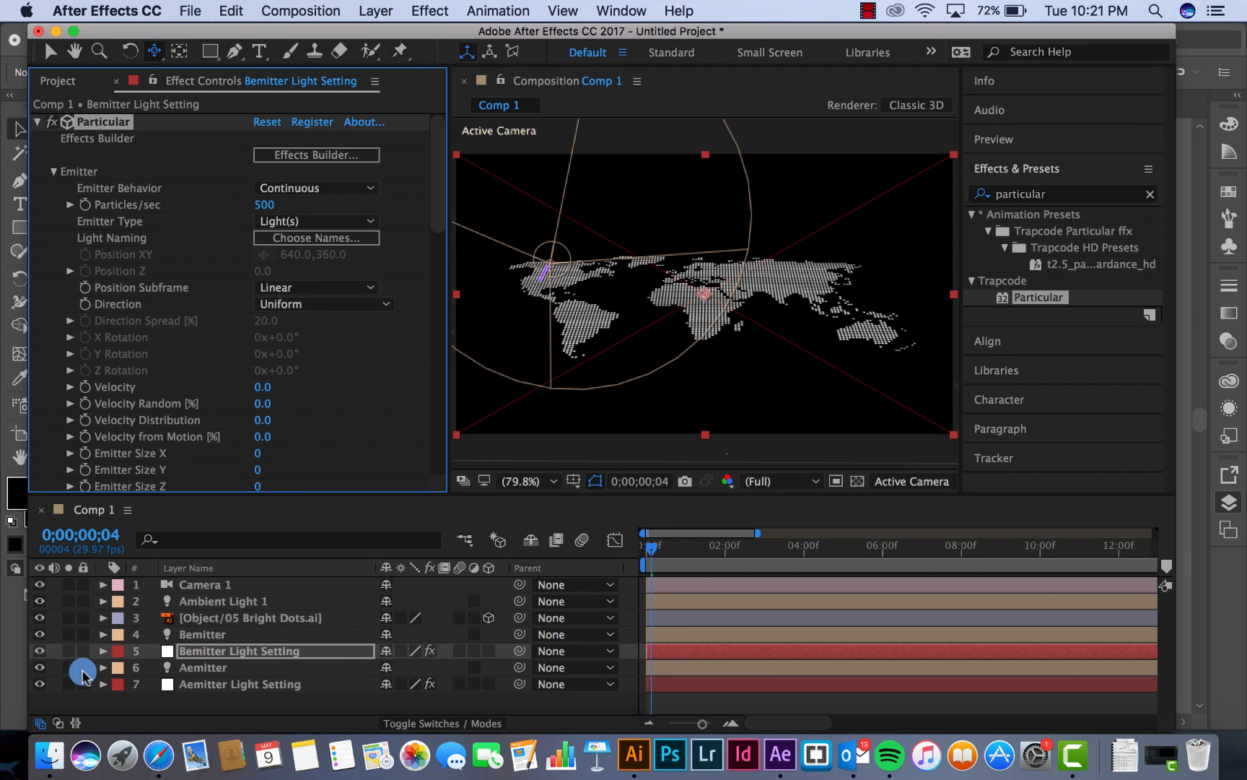
Lock the Aemitter and Aemitter Light Setting layers, and reveal Bemitter's keyframed properties at the first frame
drag(83, 669, 83, 683)
click(212, 635)
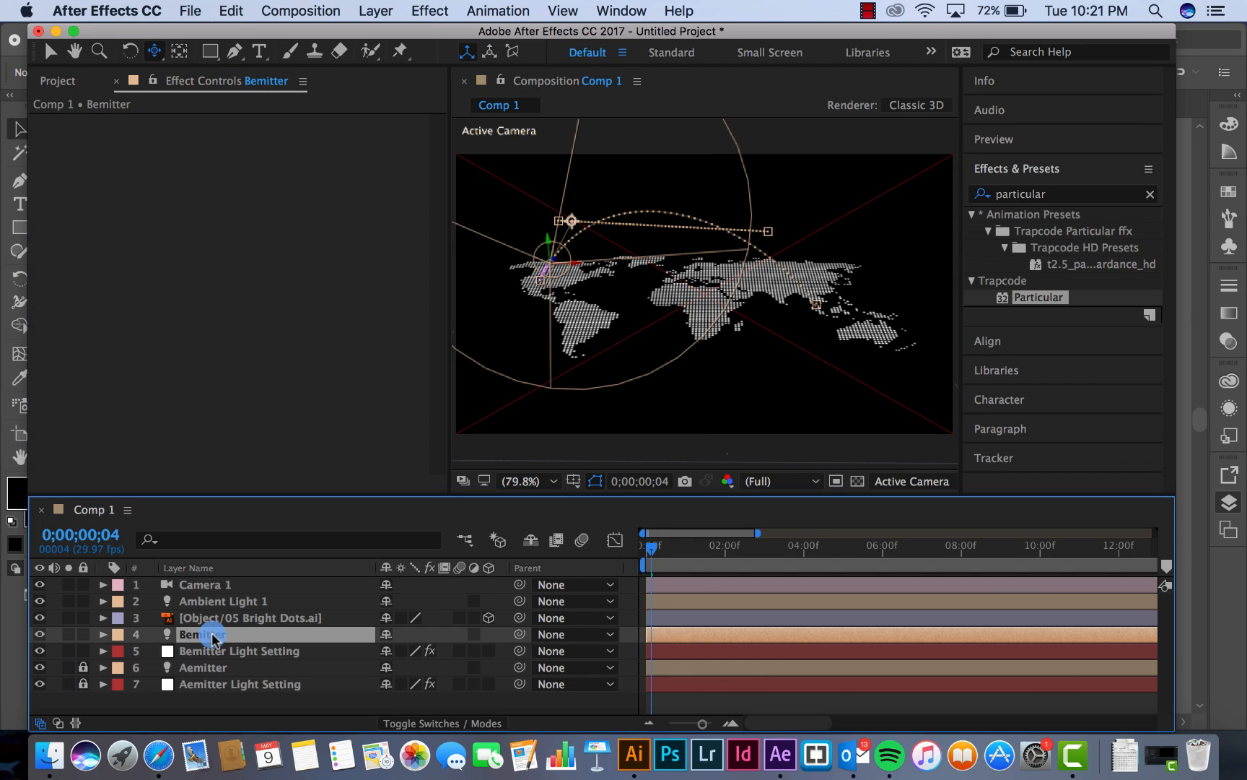
key(t)
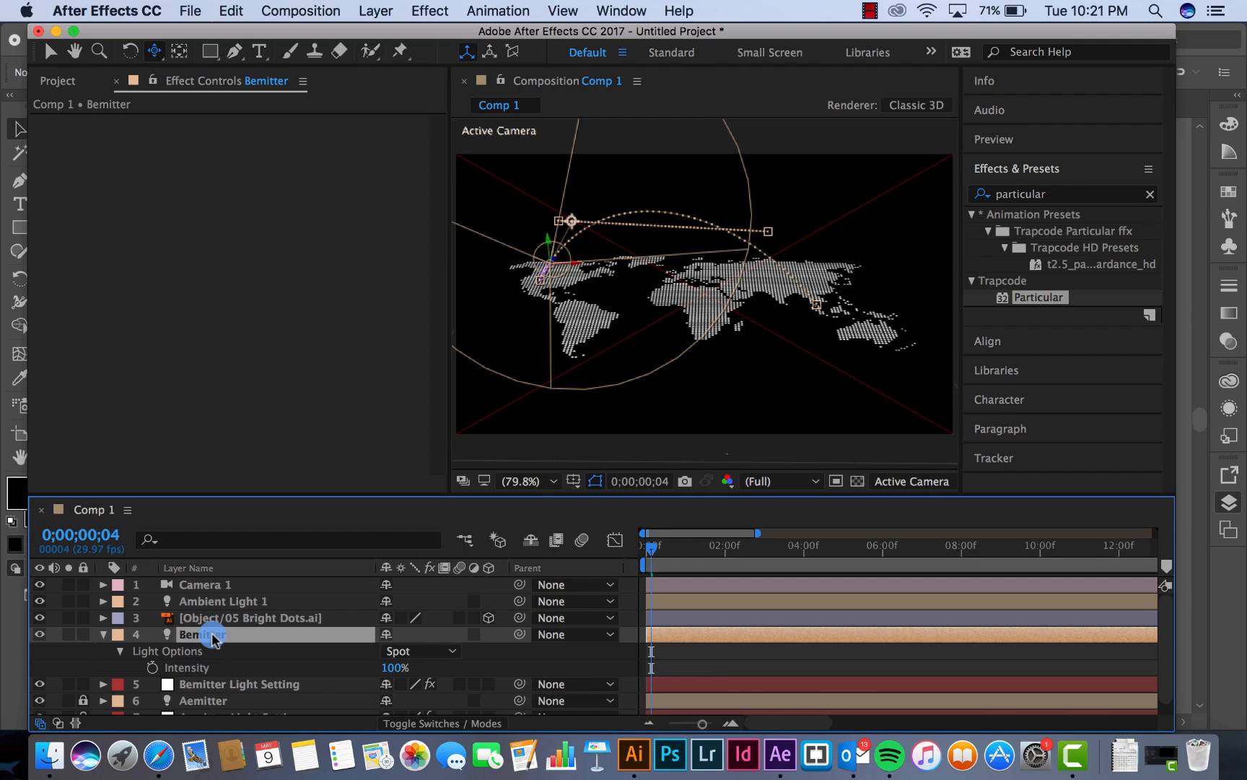
key(u)
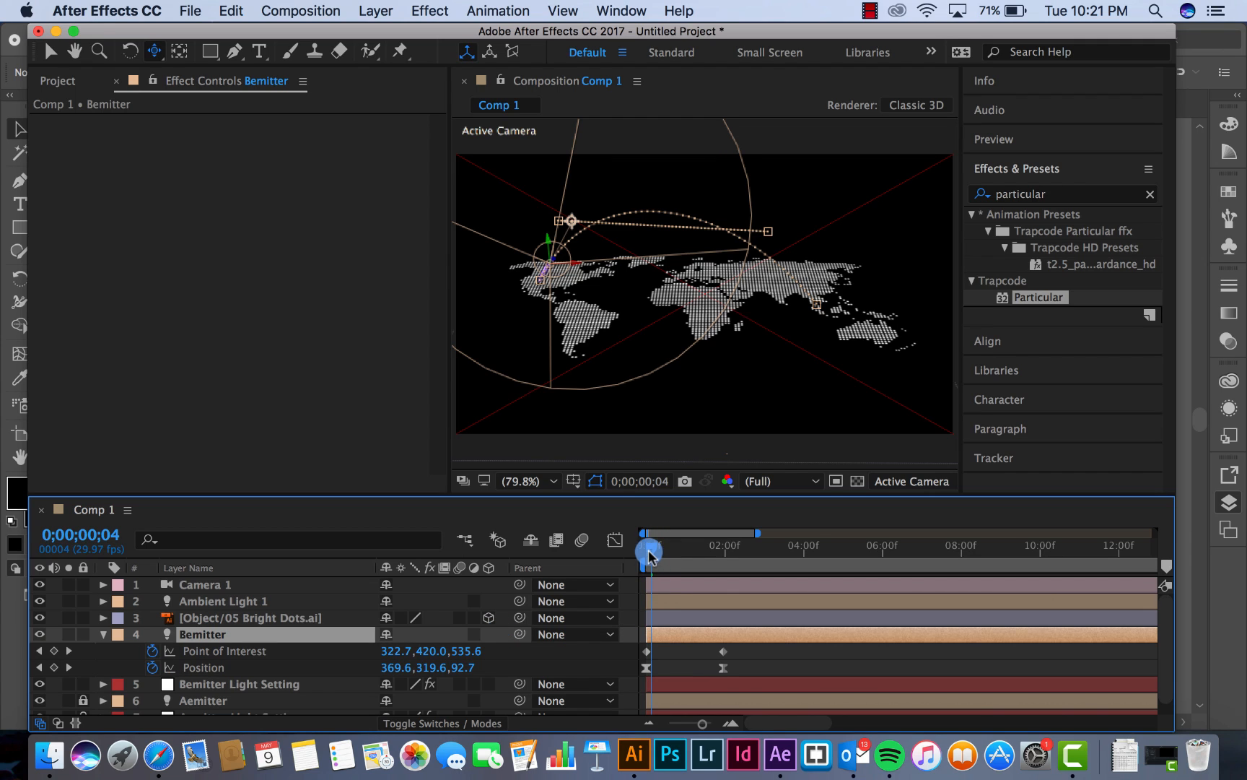
drag(651, 547, 619, 550)
Widen the composition viewer and switch its 3D view from Active Camera to Top
click(768, 480)
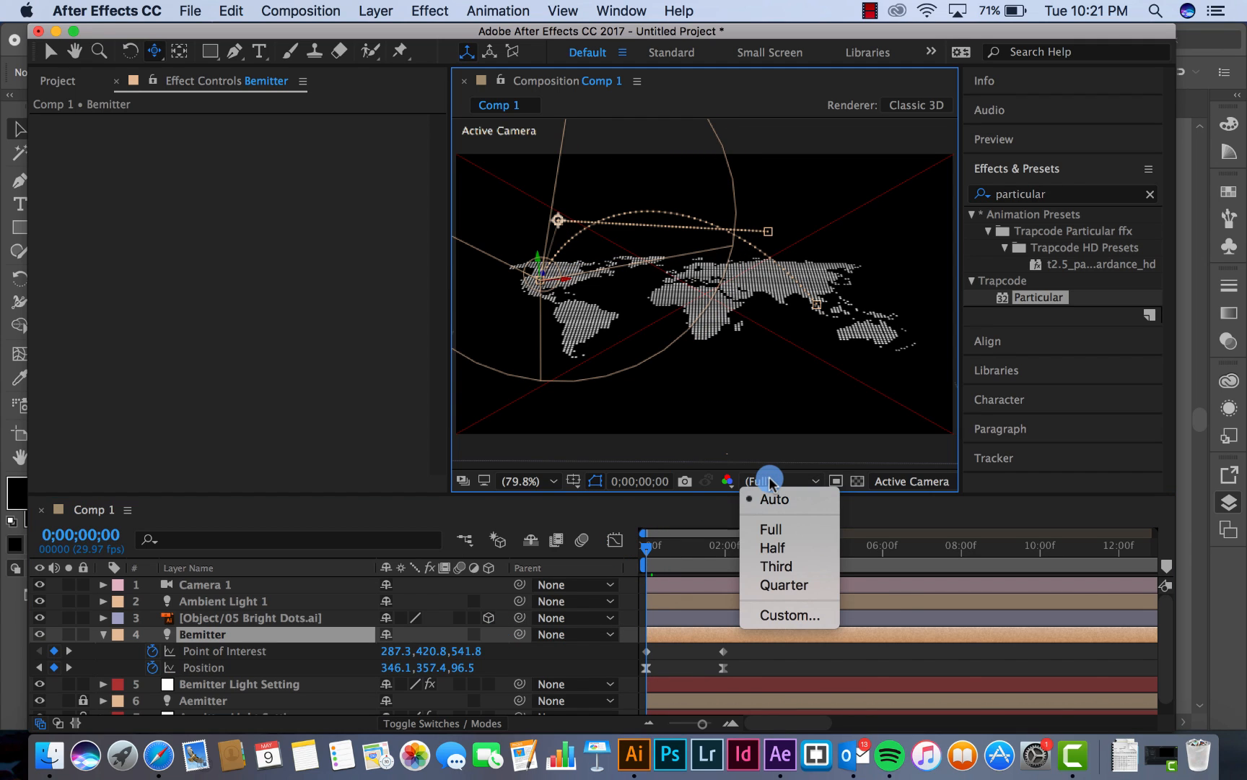
click(806, 458)
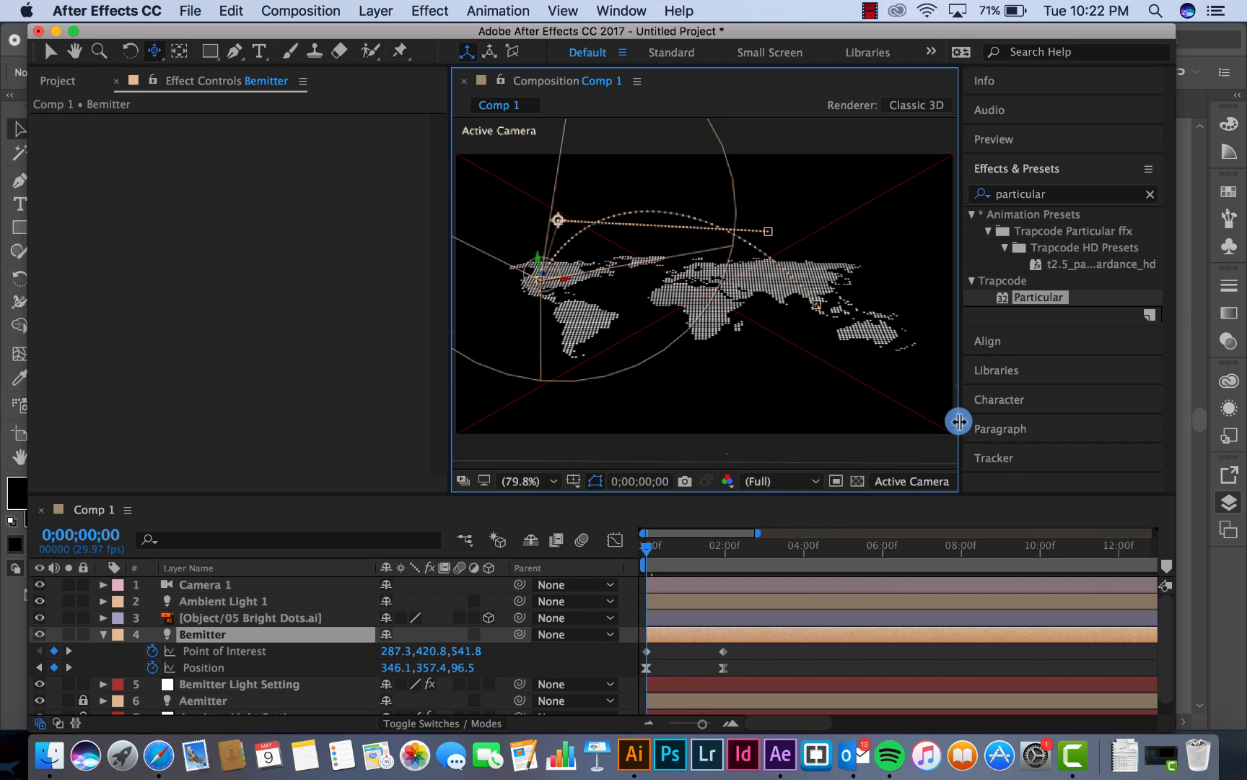
drag(958, 422, 1078, 420)
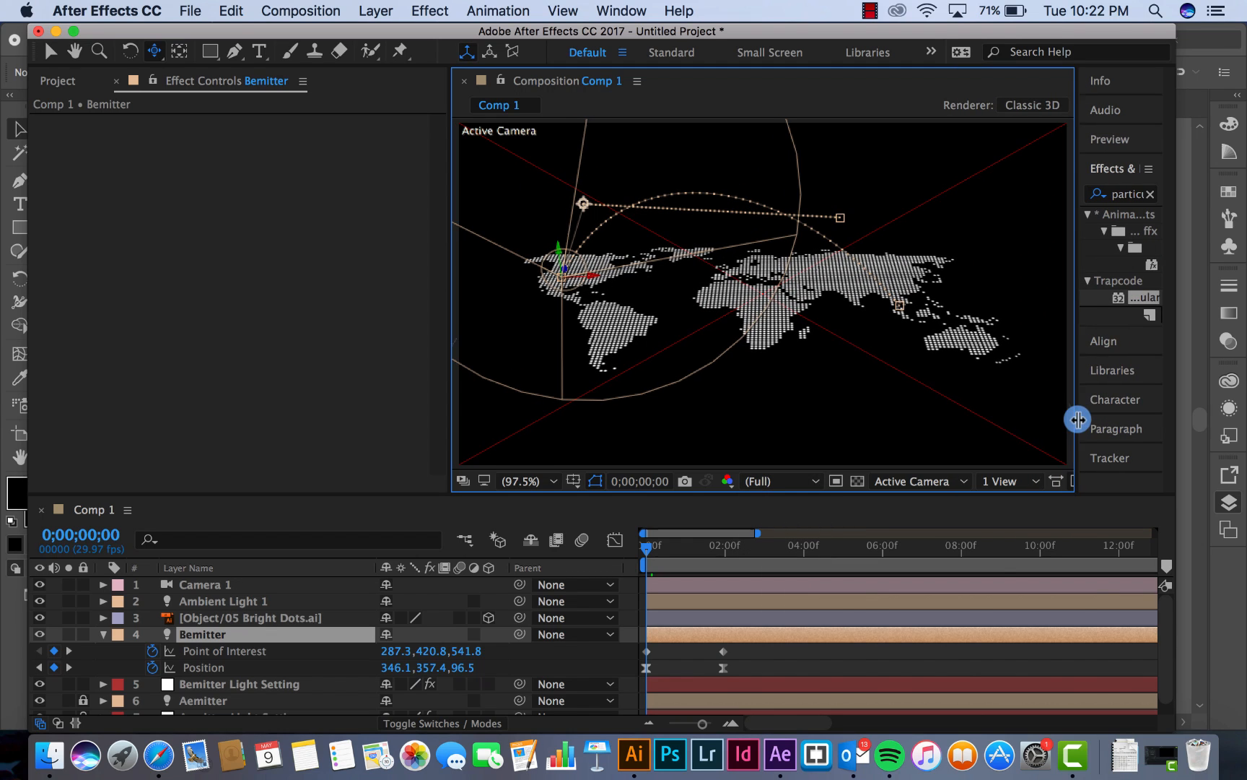
click(932, 479)
click(911, 591)
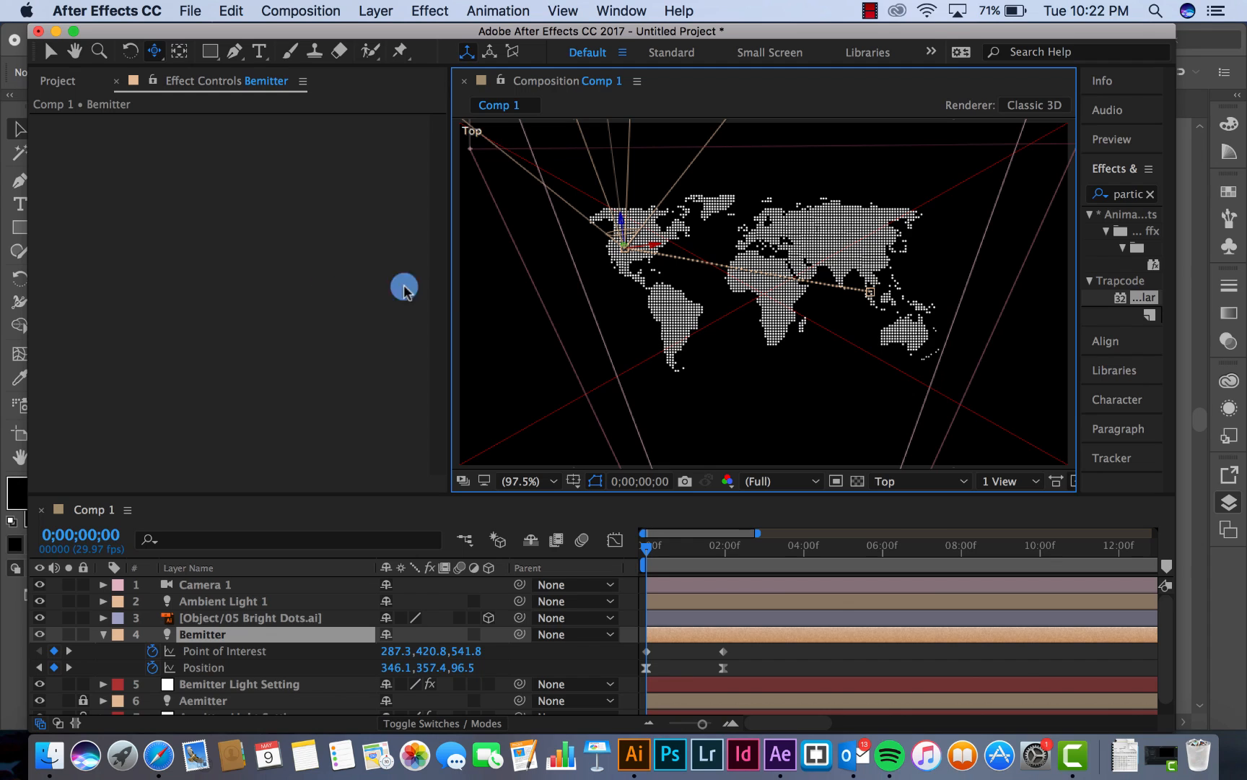
Move Bemitter's first Position keyframe in the Top view to northern South America, at about 425.1, 337.8, -32.8
drag(449, 286, 271, 282)
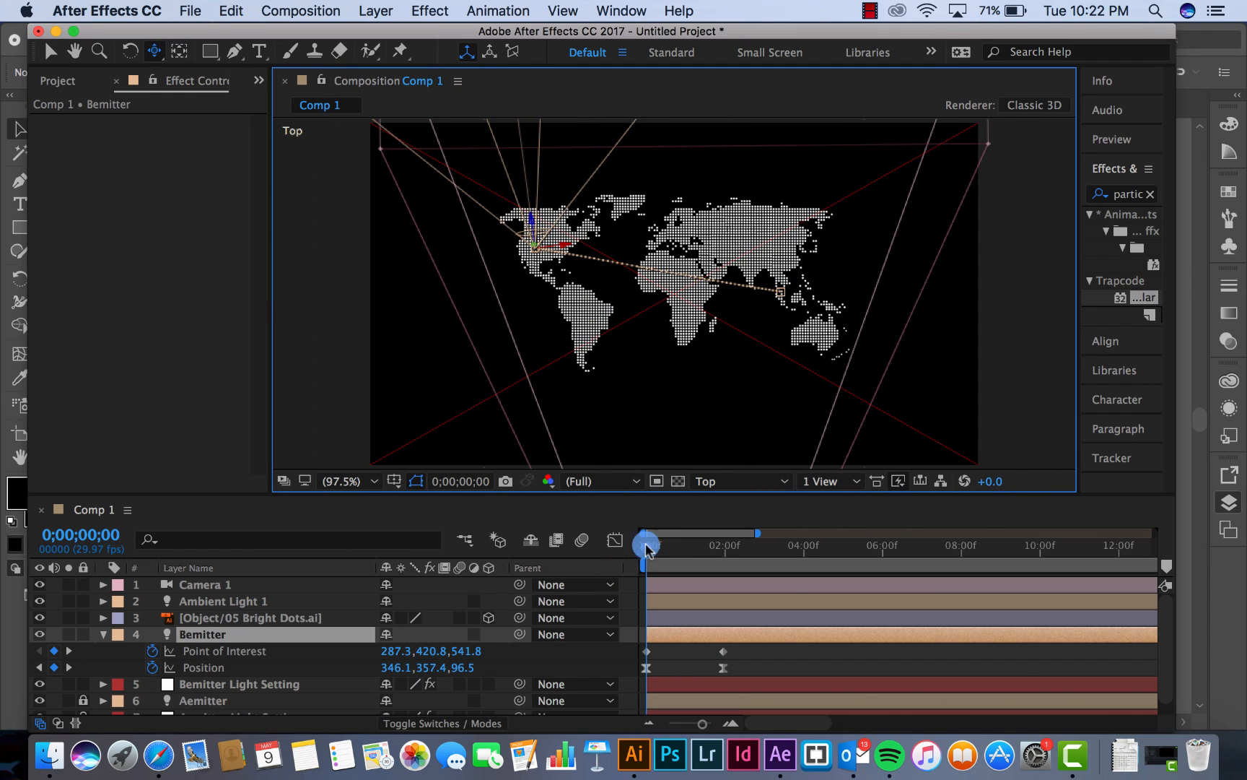
key(.)
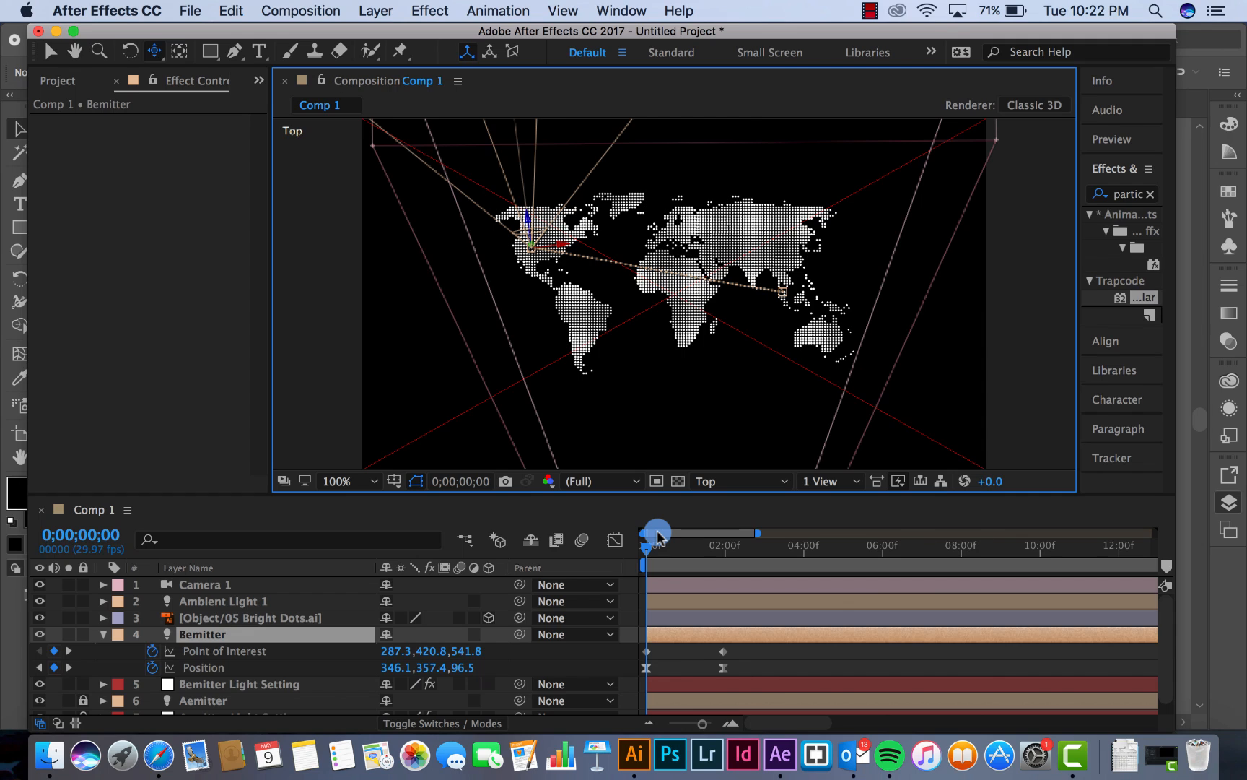
key(.)
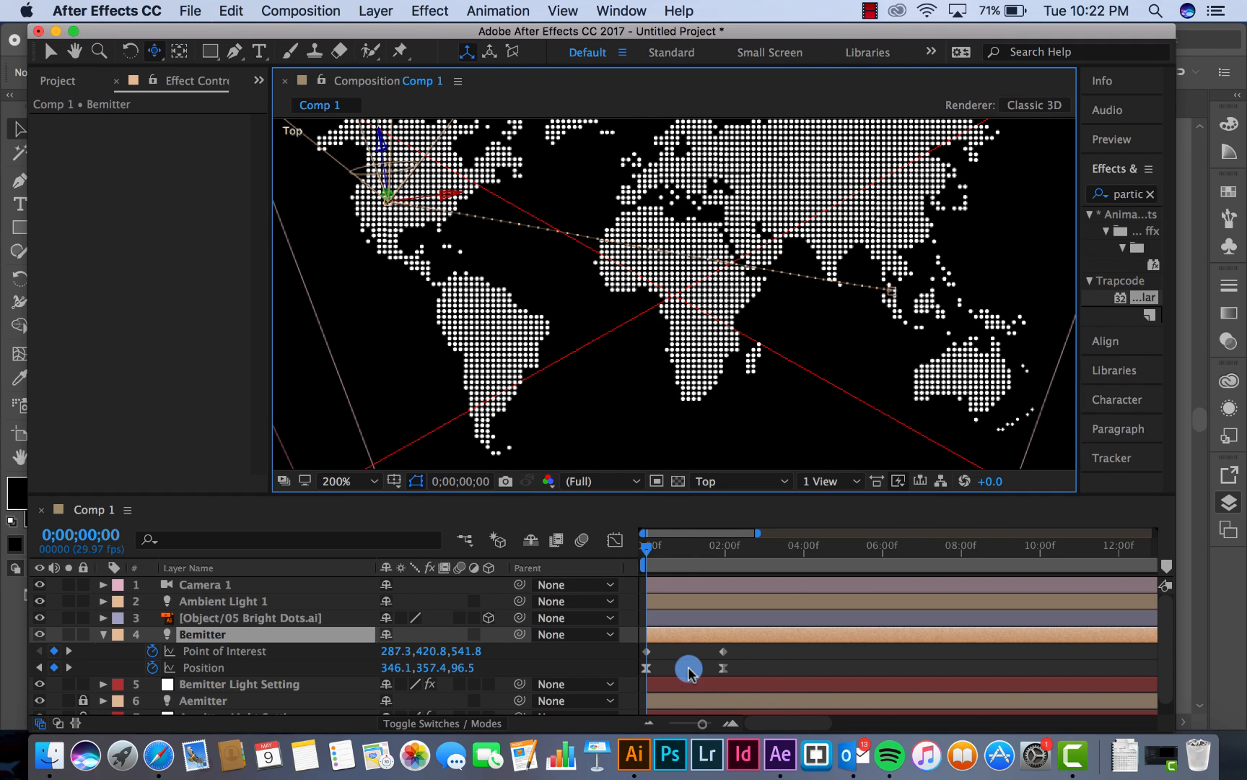
click(647, 666)
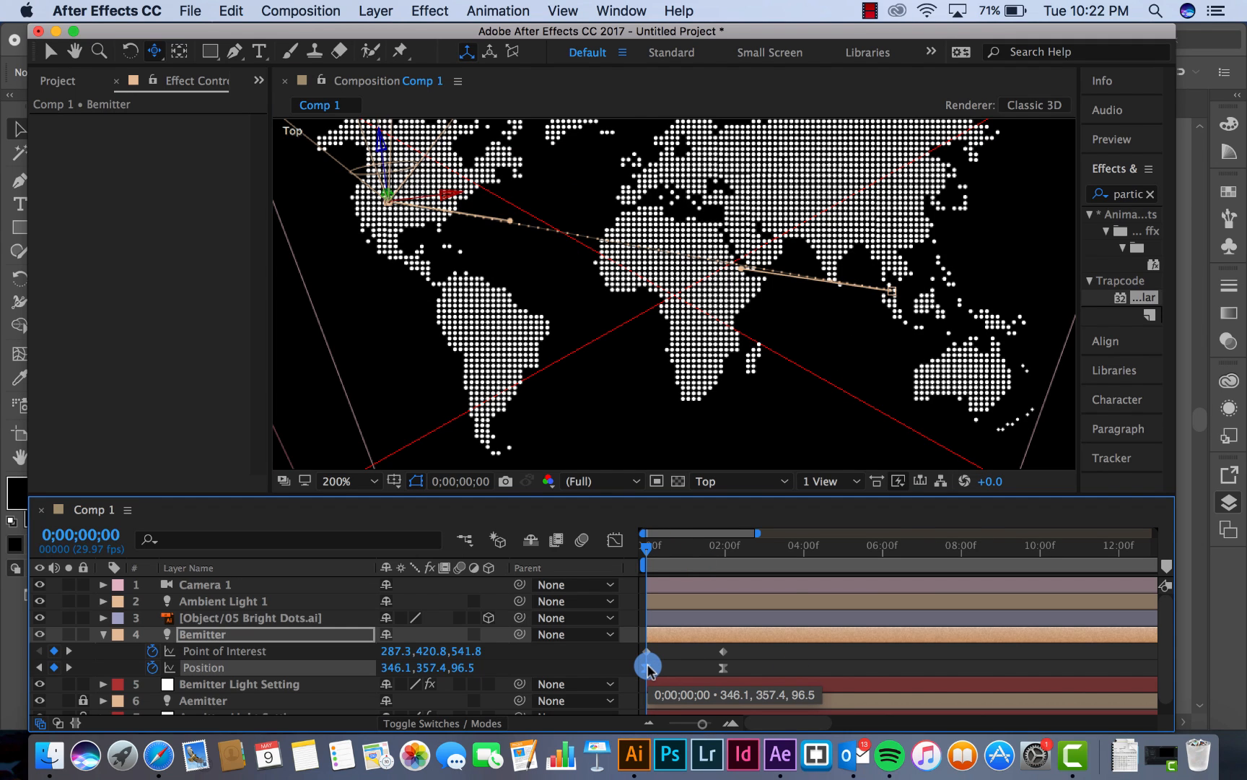
click(648, 667)
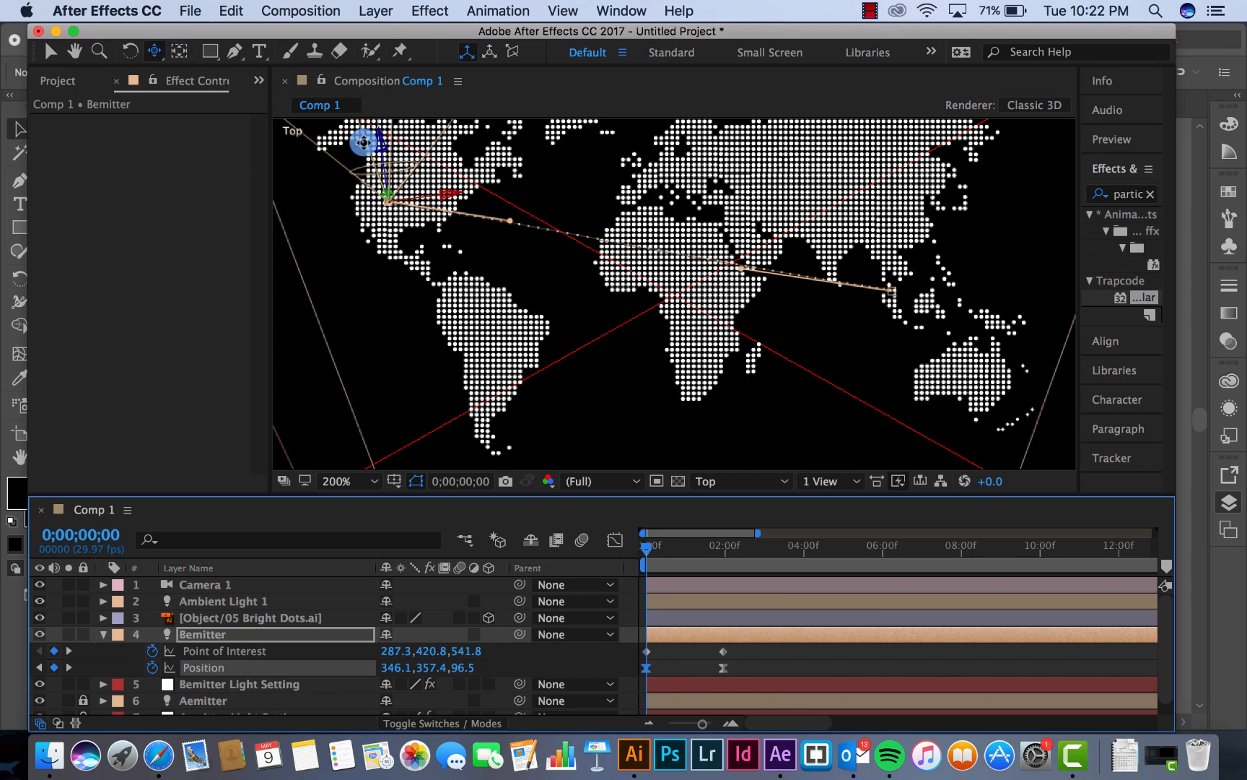
click(50, 51)
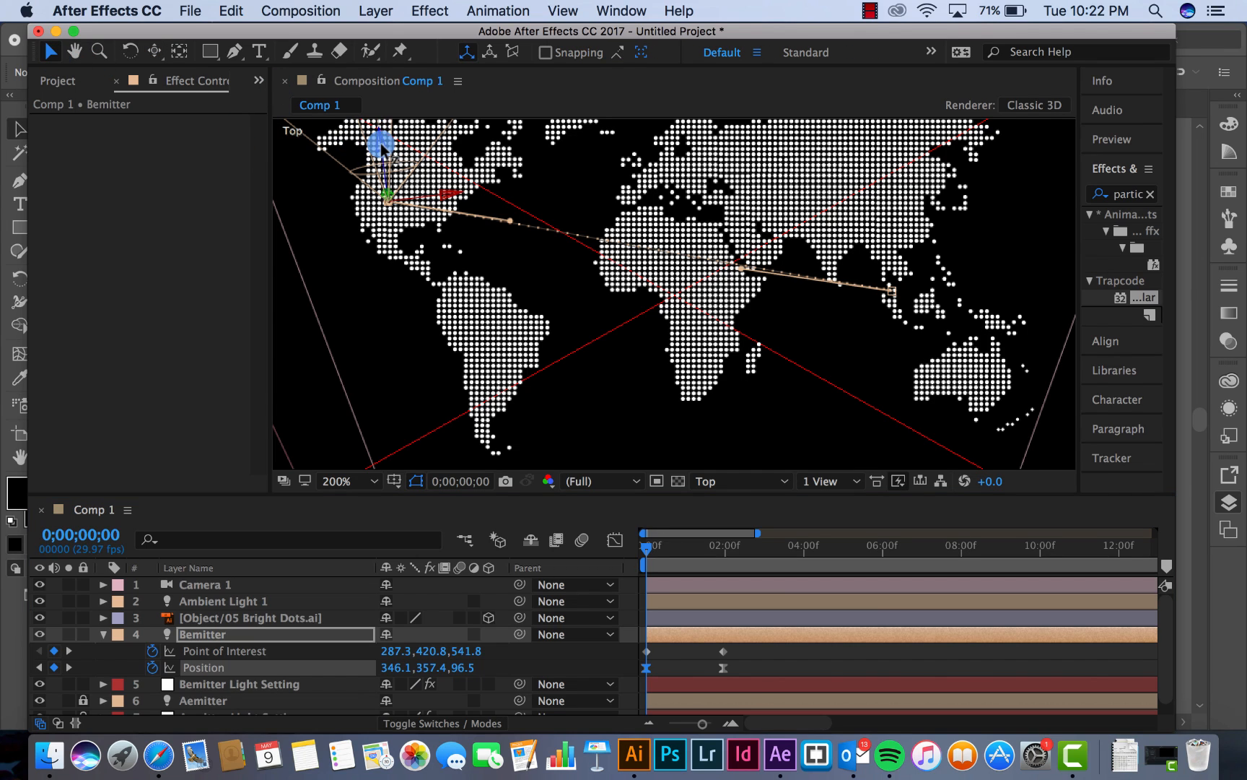
drag(381, 144, 456, 272)
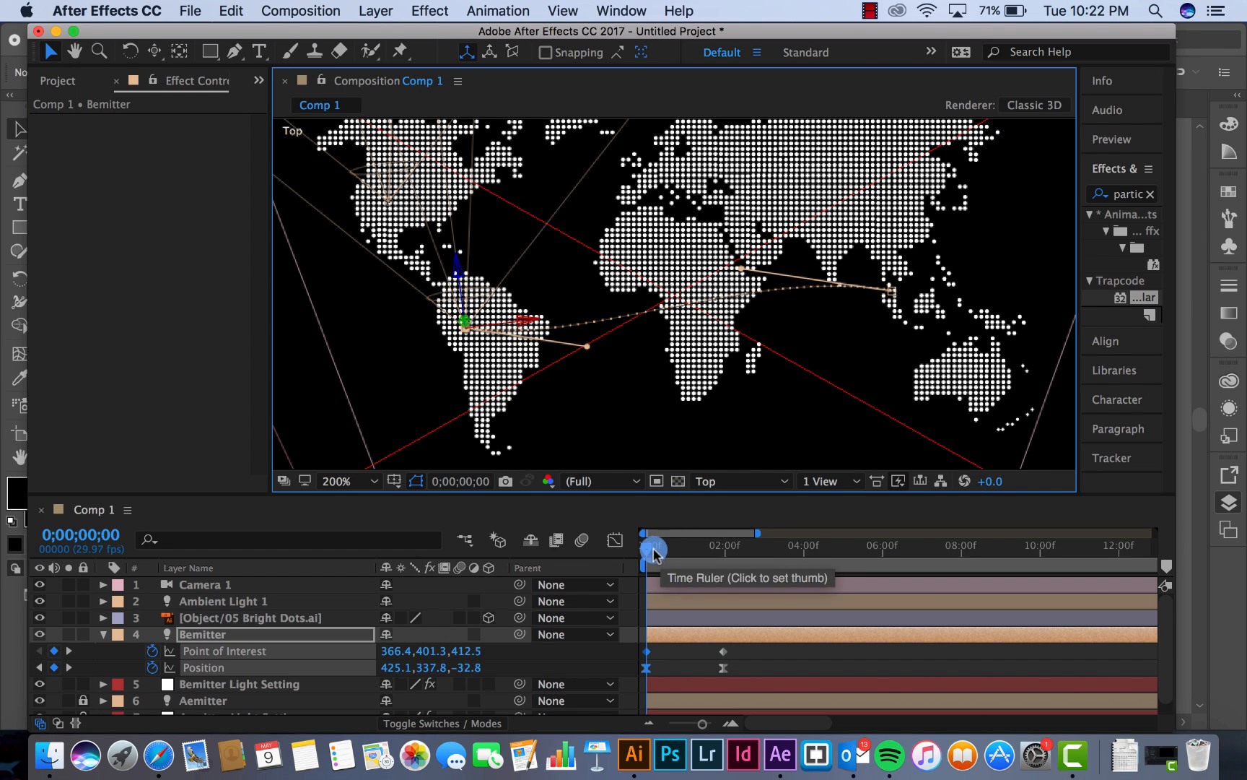
Change the Particular particle colour on Bemitter Light Setting to turquoise 0BD7D7, with the arc shown at Bemitter's end keyframe
drag(649, 544, 723, 546)
click(724, 668)
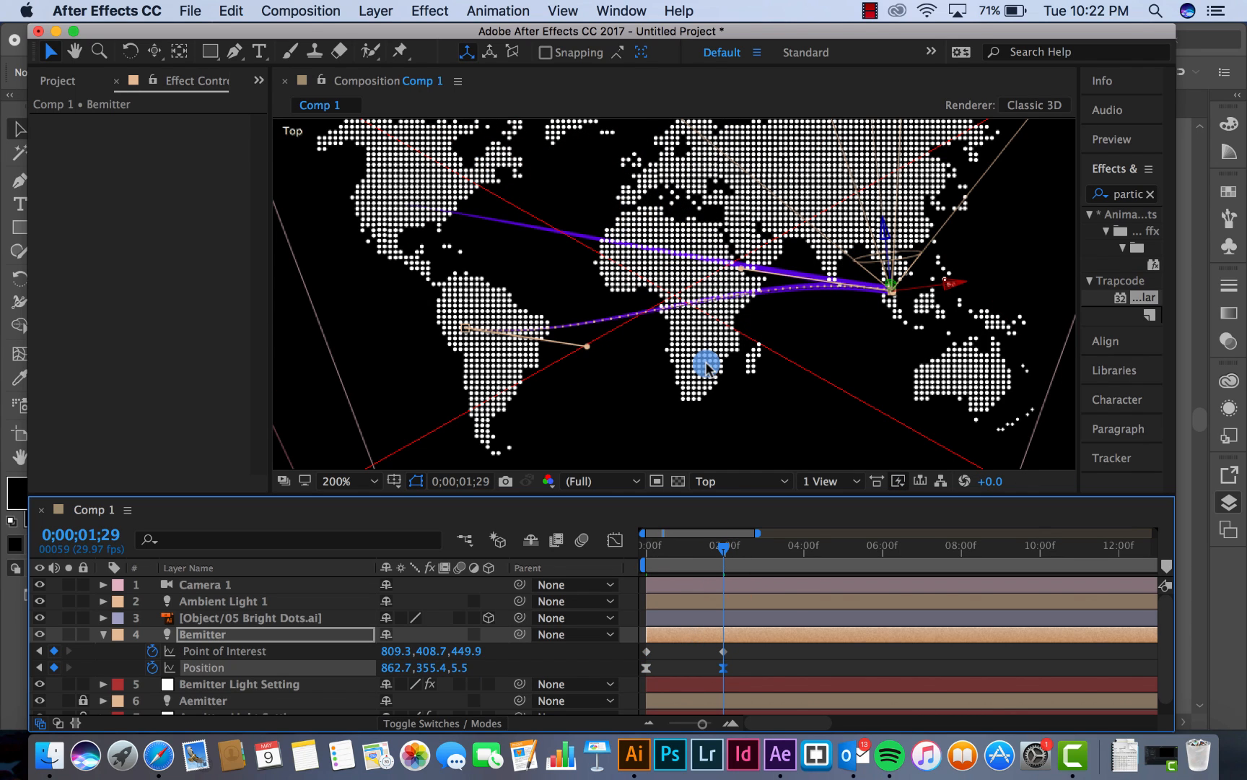
click(223, 682)
drag(258, 194, 267, 384)
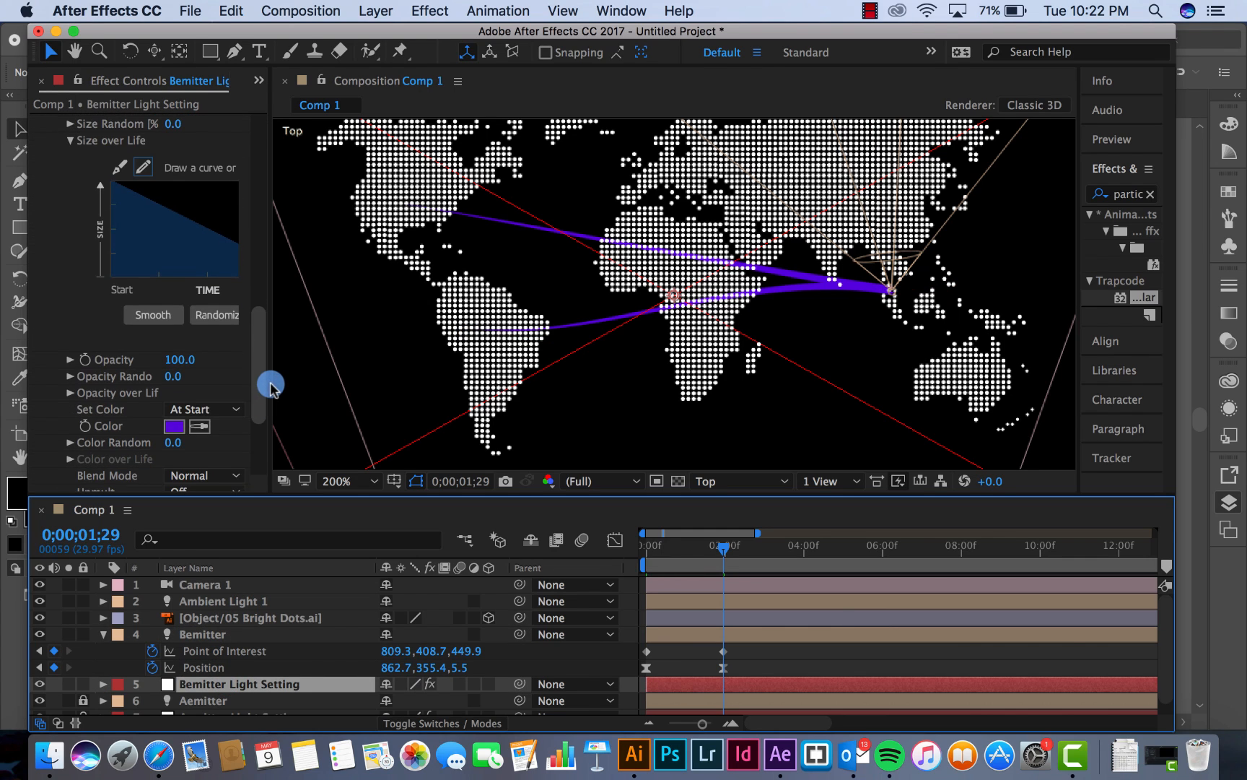
click(174, 426)
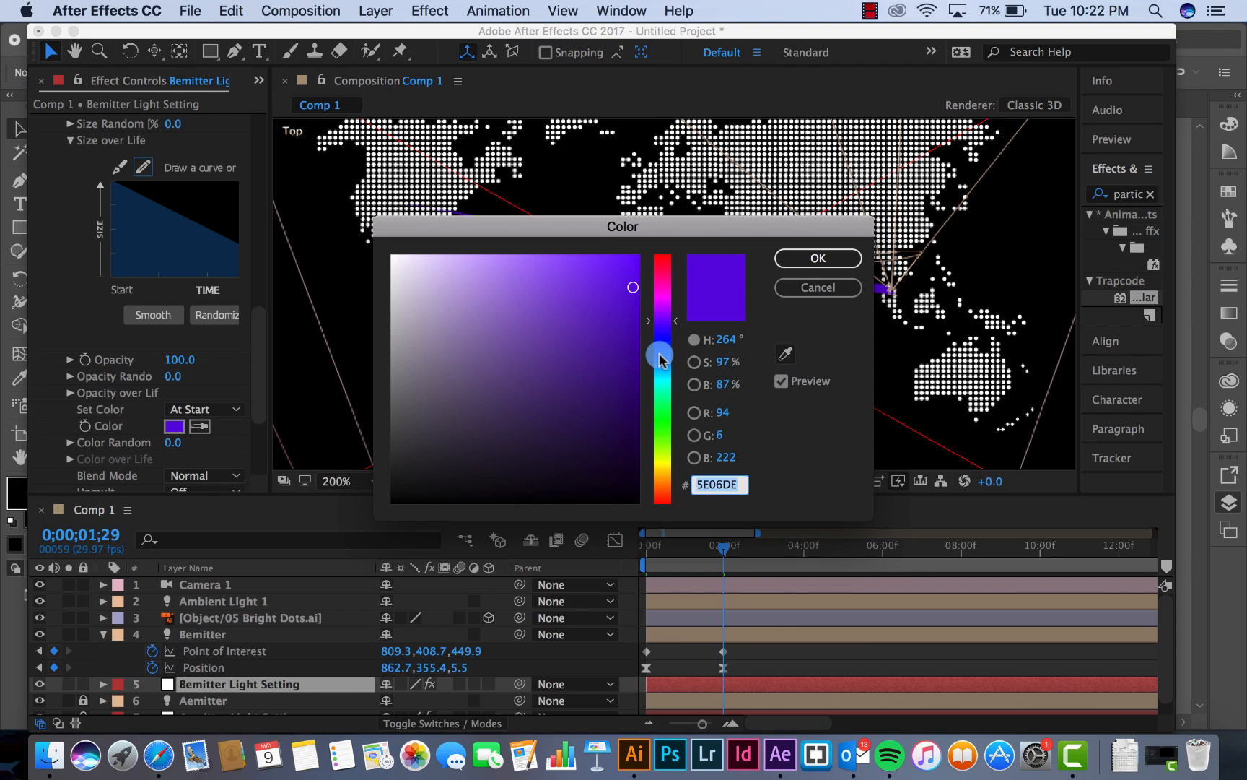
drag(672, 345, 674, 378)
drag(633, 287, 625, 292)
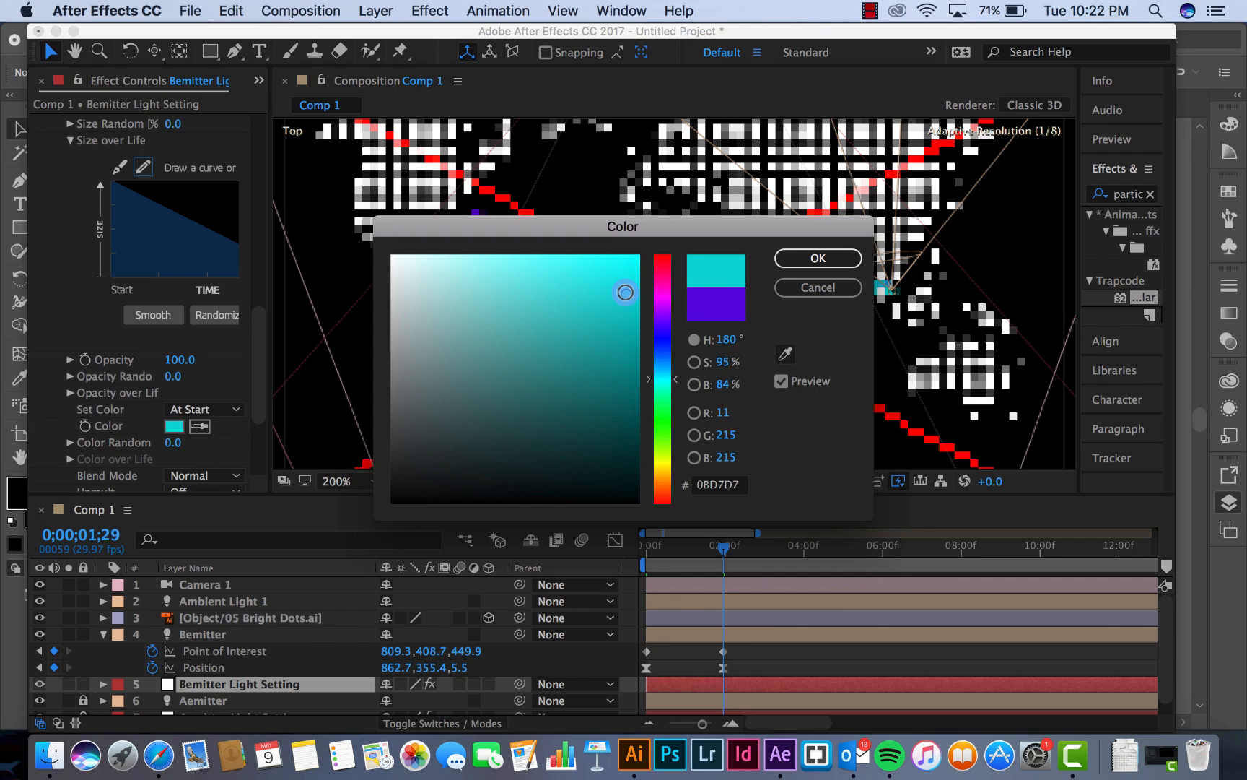
click(812, 260)
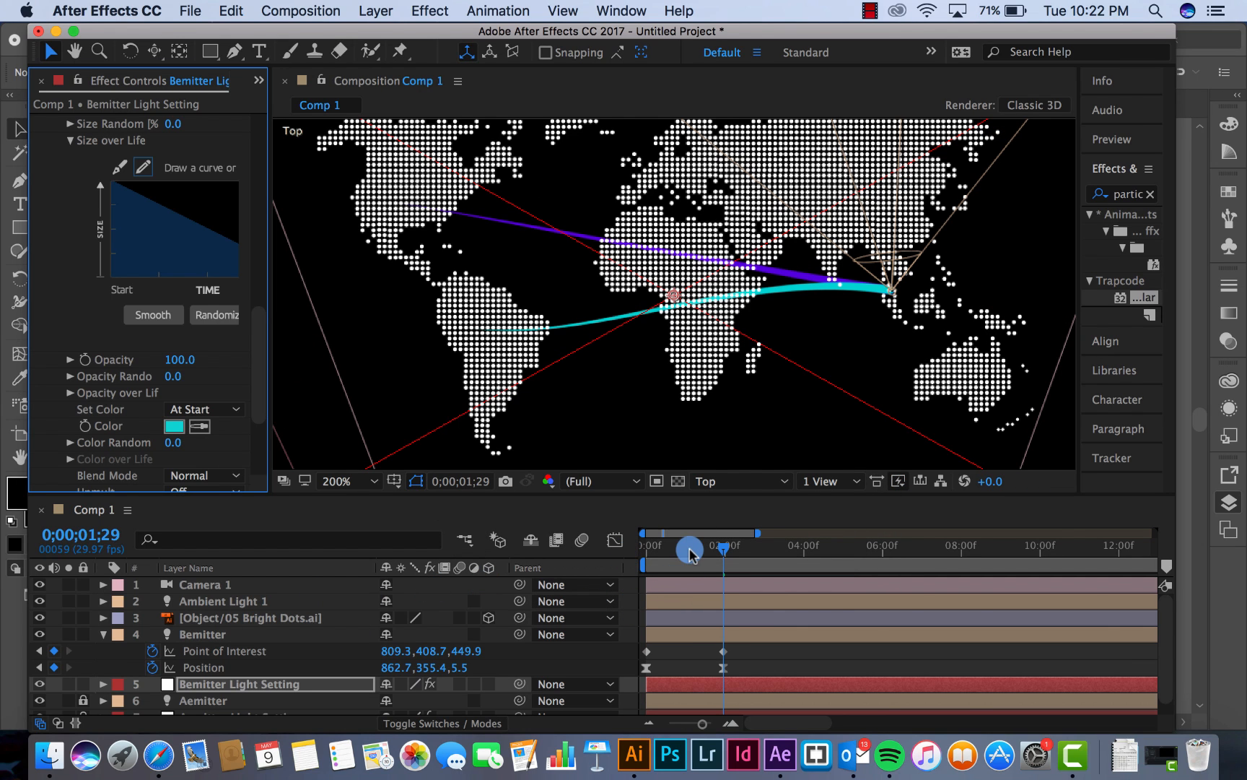
Straighten Bemitter's motion path in the Top view by aligning both Bezier handles between South America and Southeast Asia
drag(690, 553, 723, 553)
click(206, 669)
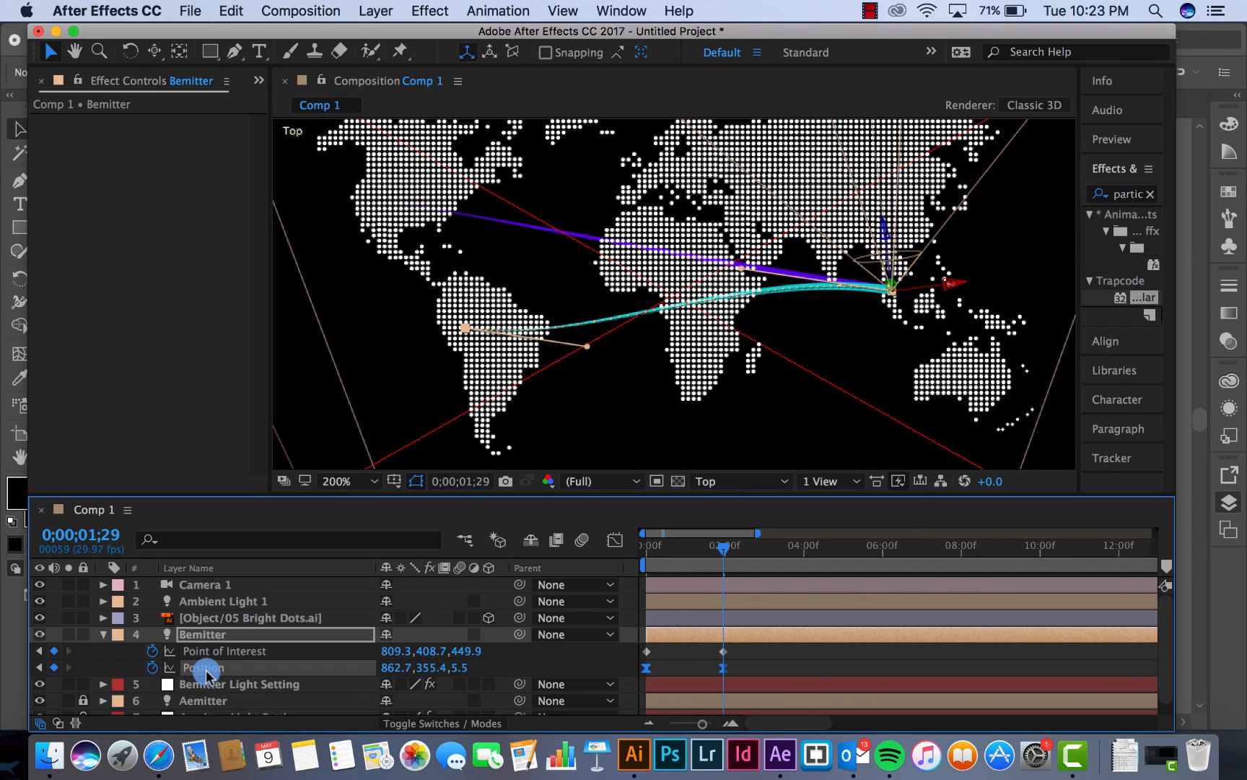
drag(589, 350, 576, 314)
drag(762, 268, 737, 299)
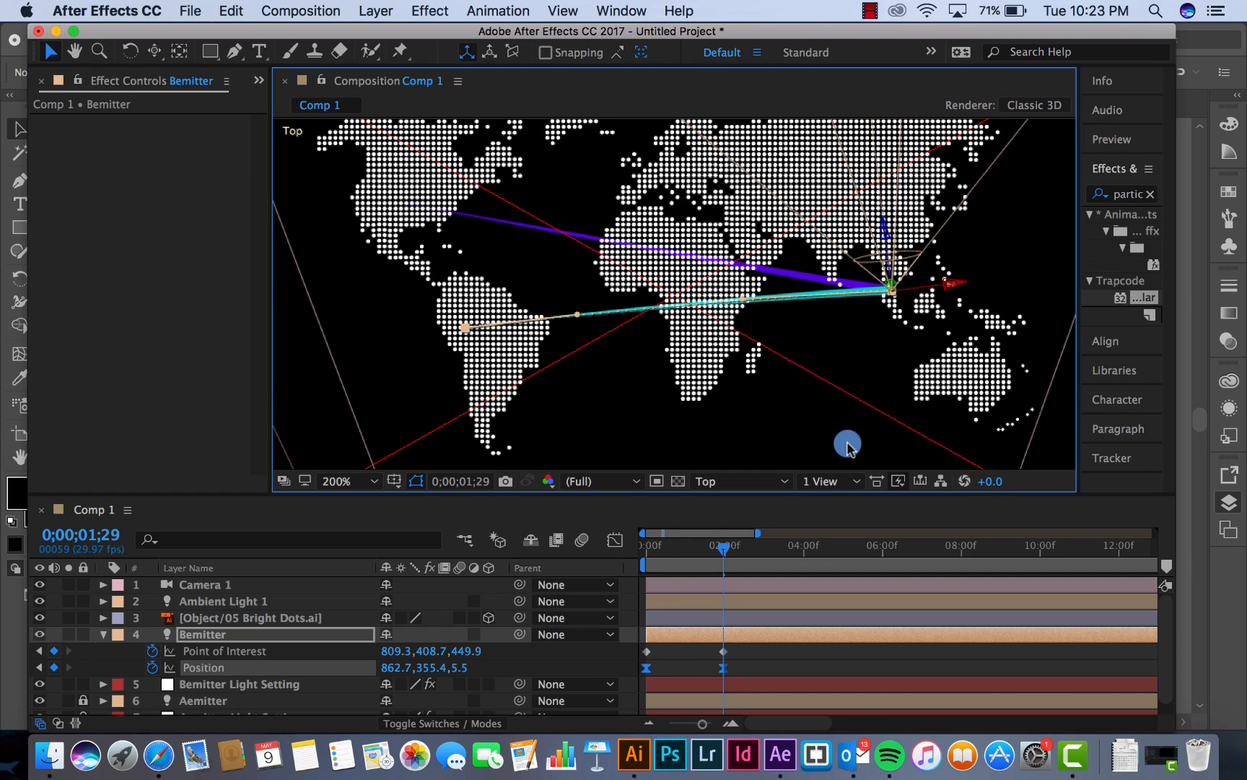
In the Front view, lower Bemitter's starting keyframe to the map plane, with Position at about 430.9, 353.6, -36.3
click(750, 481)
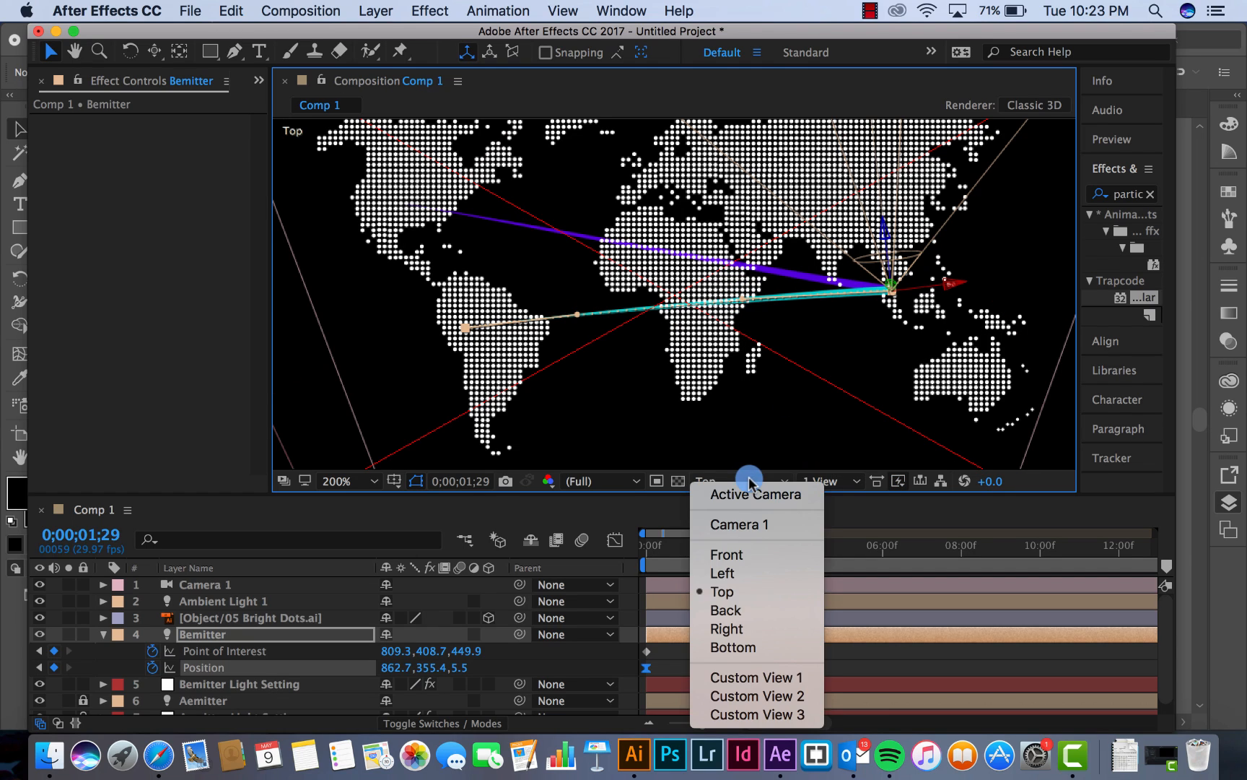
click(732, 554)
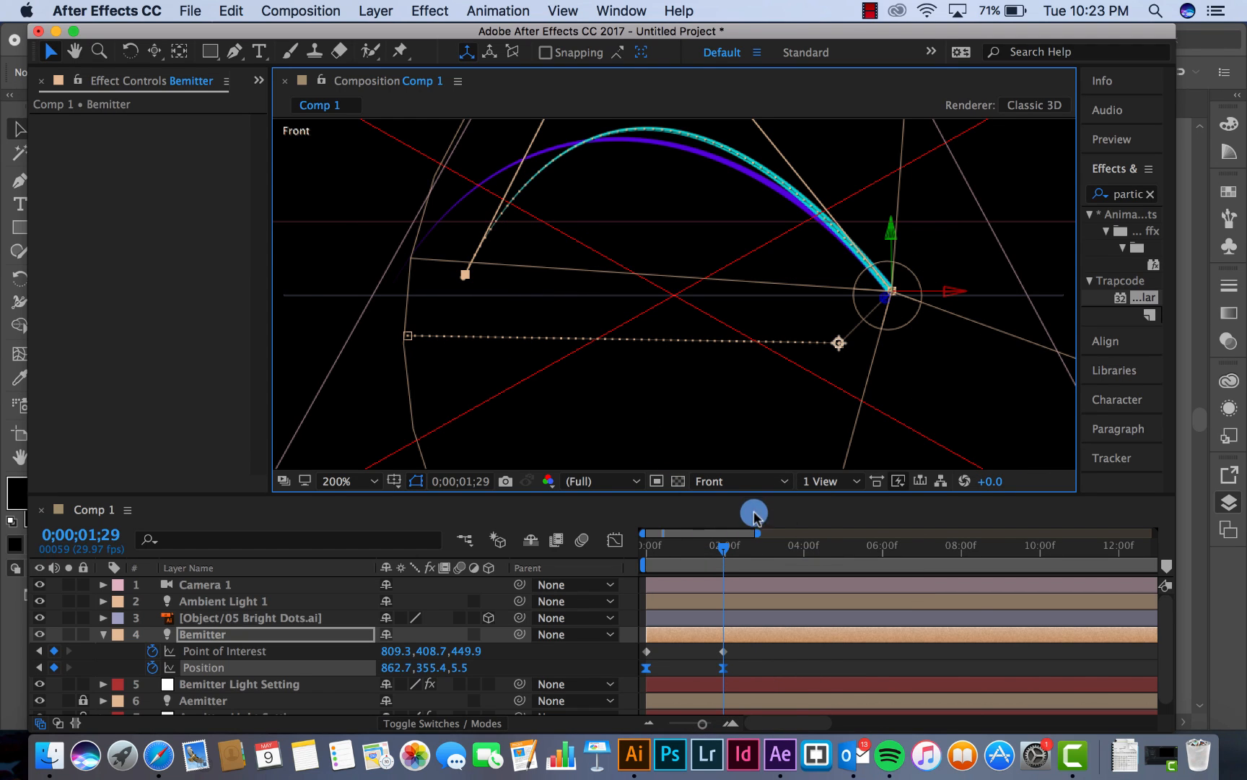
drag(668, 556, 634, 560)
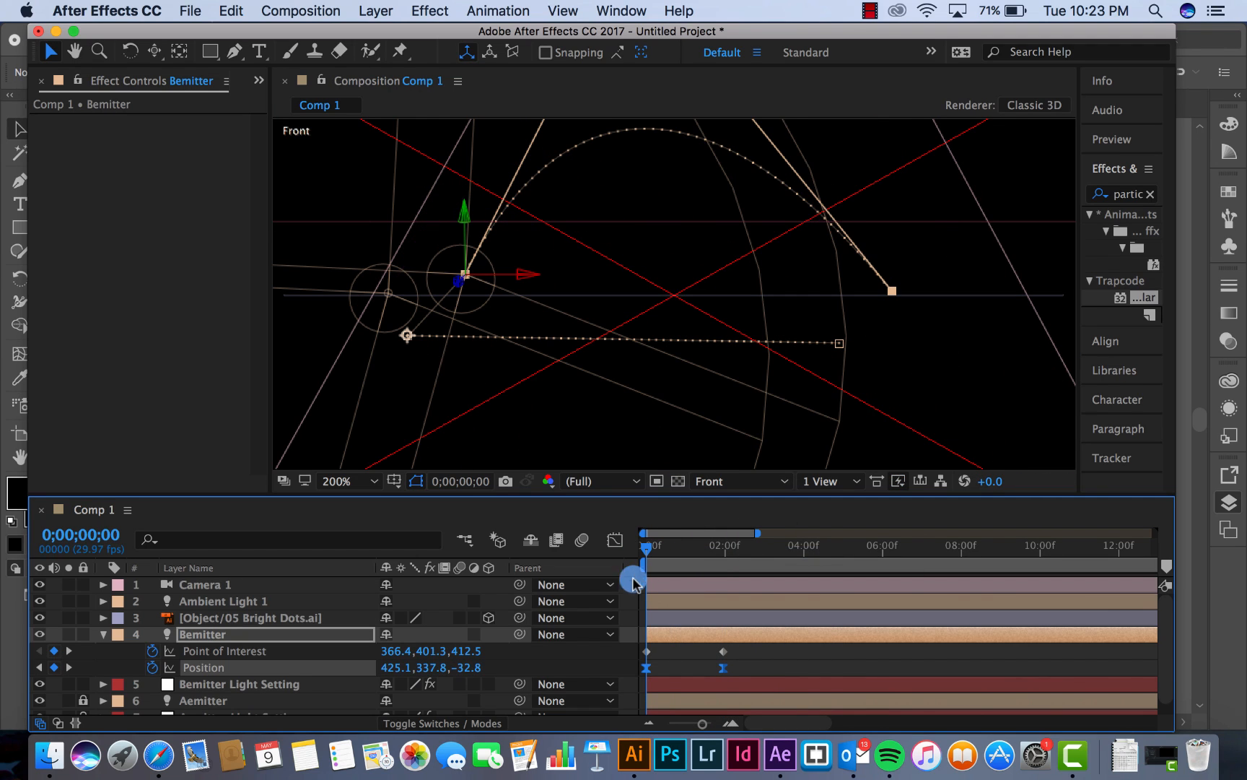
click(663, 670)
drag(650, 669, 648, 669)
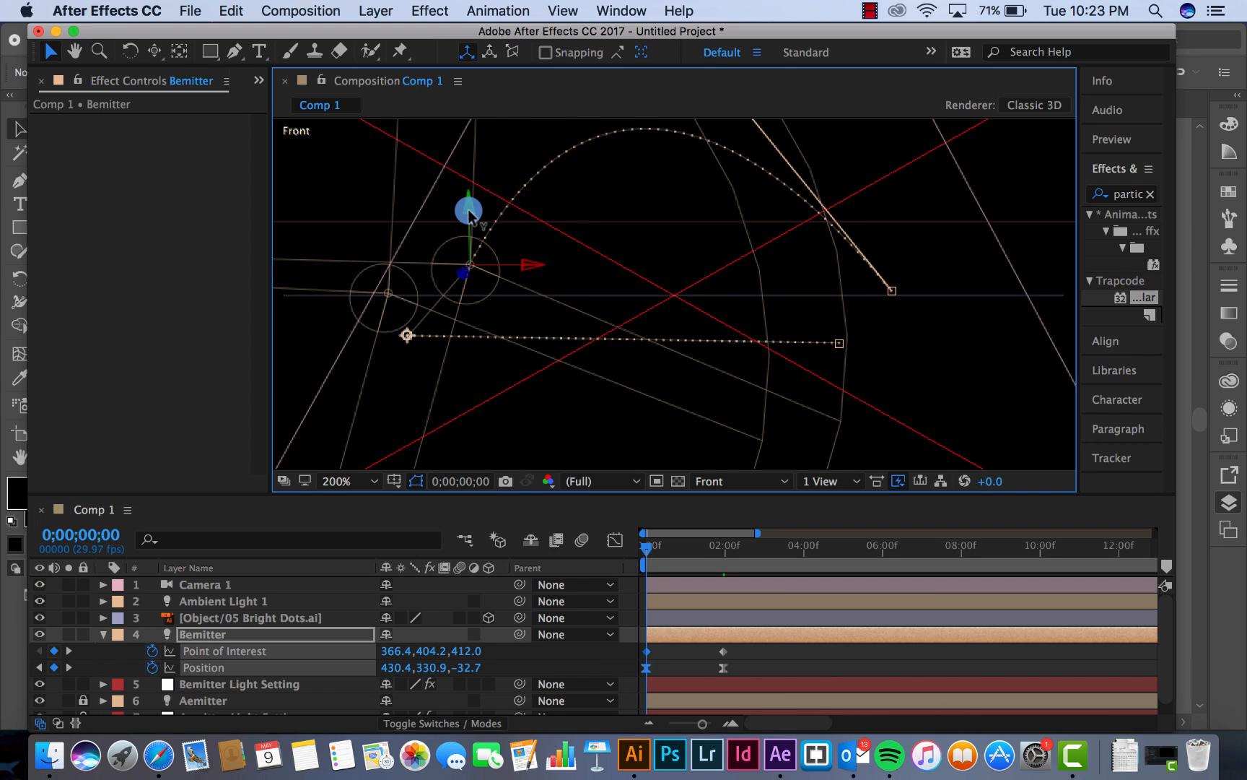
drag(468, 209, 471, 233)
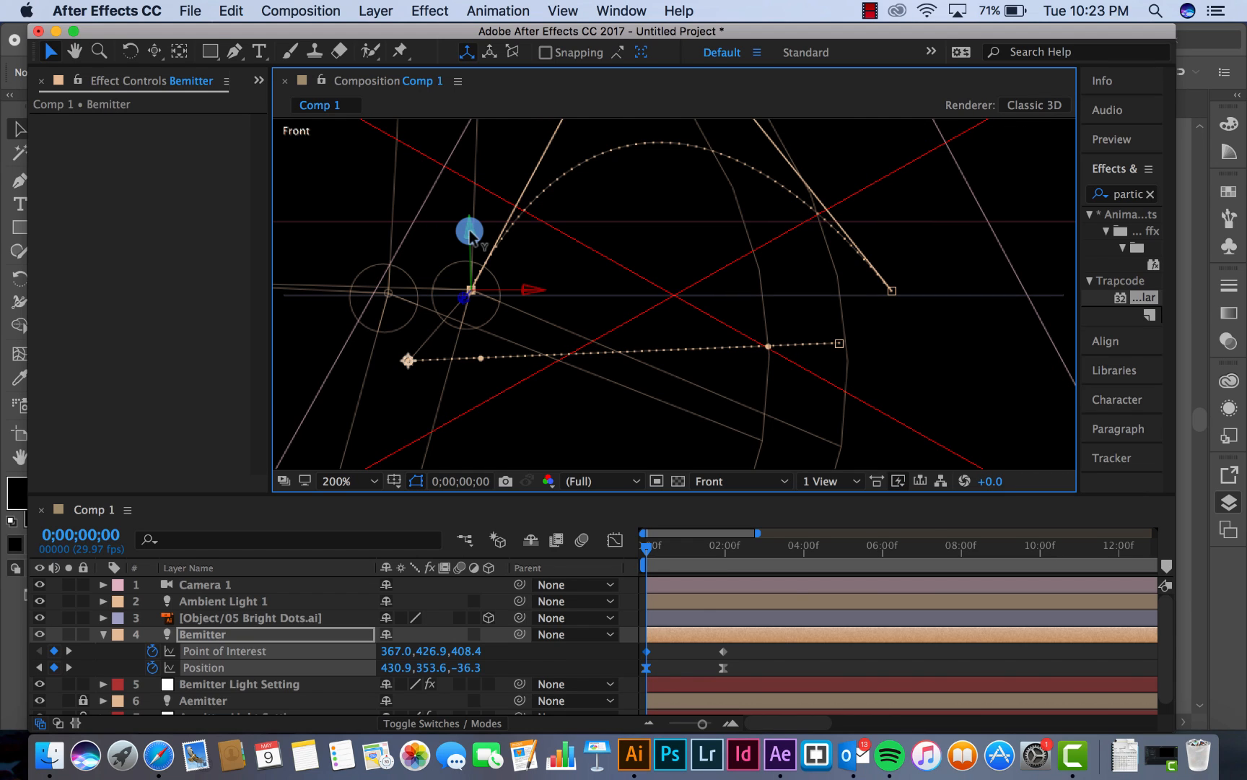
drag(469, 230, 470, 233)
click(718, 551)
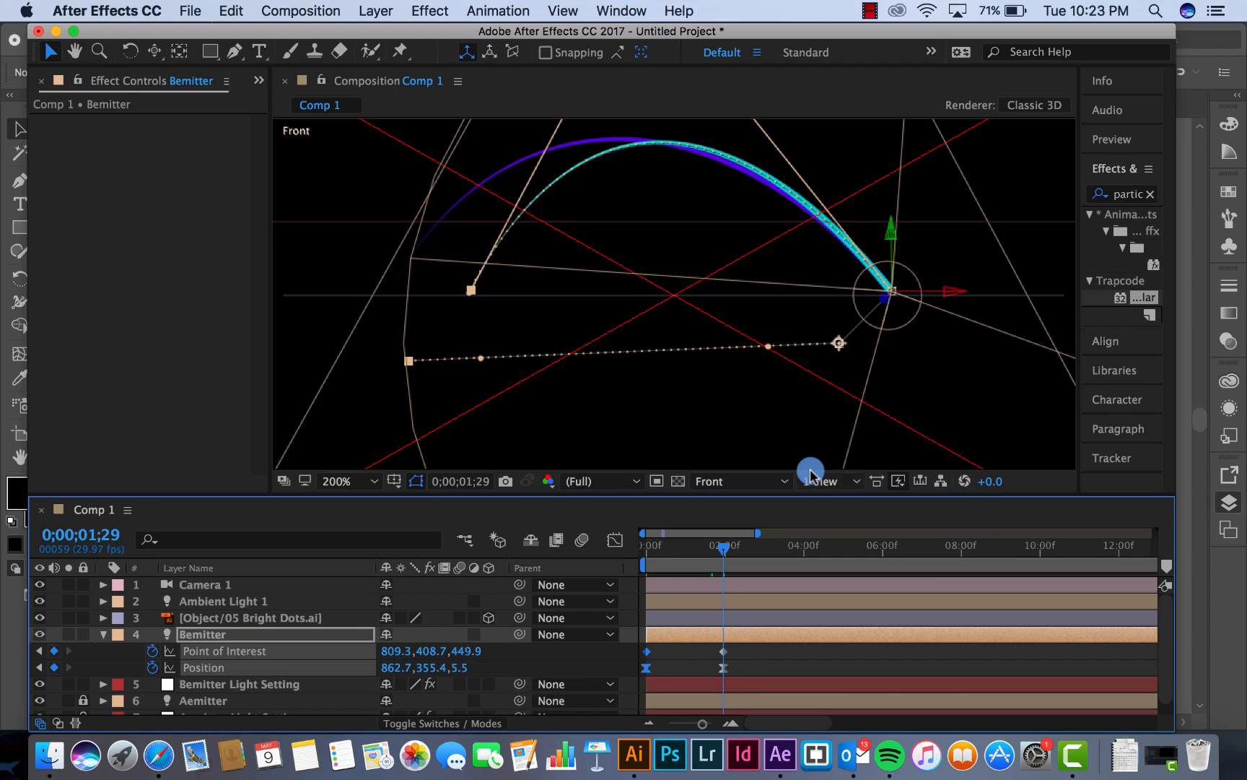
click(723, 667)
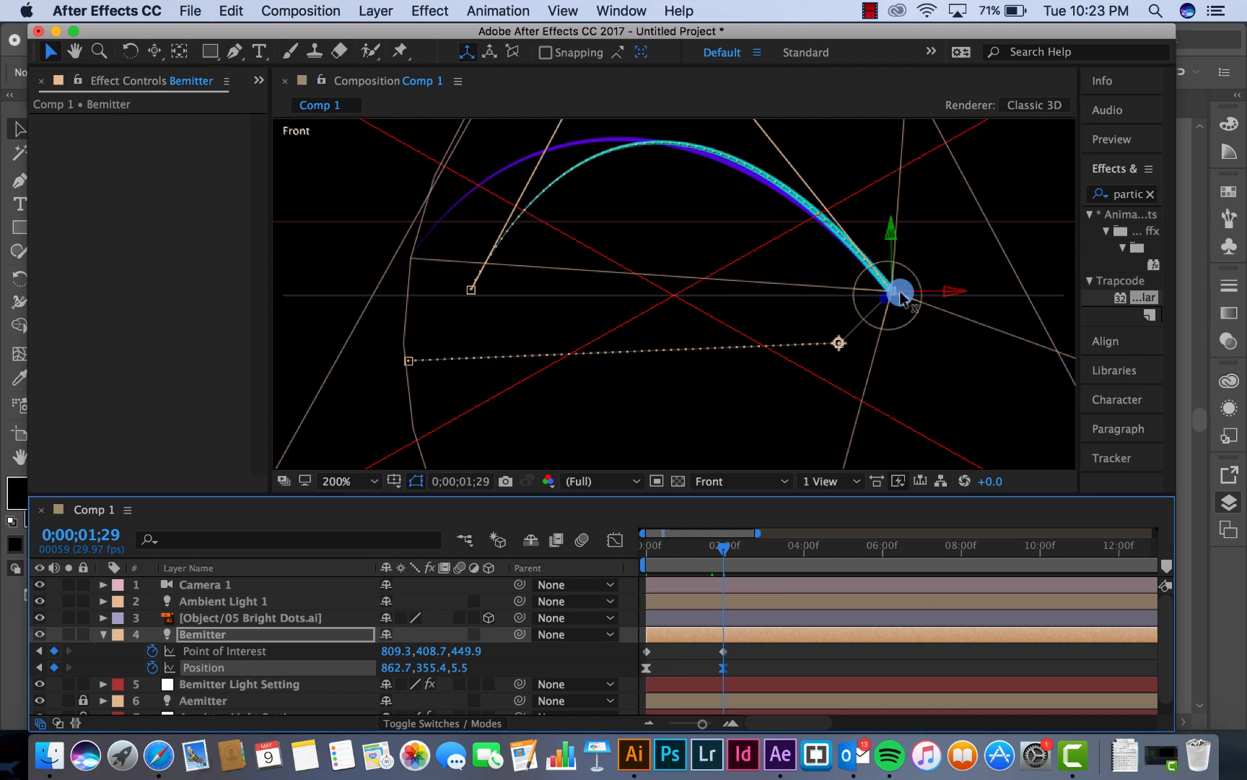
Fit the Camera 1 view in the viewer and preview both arcs from the first frame
click(752, 481)
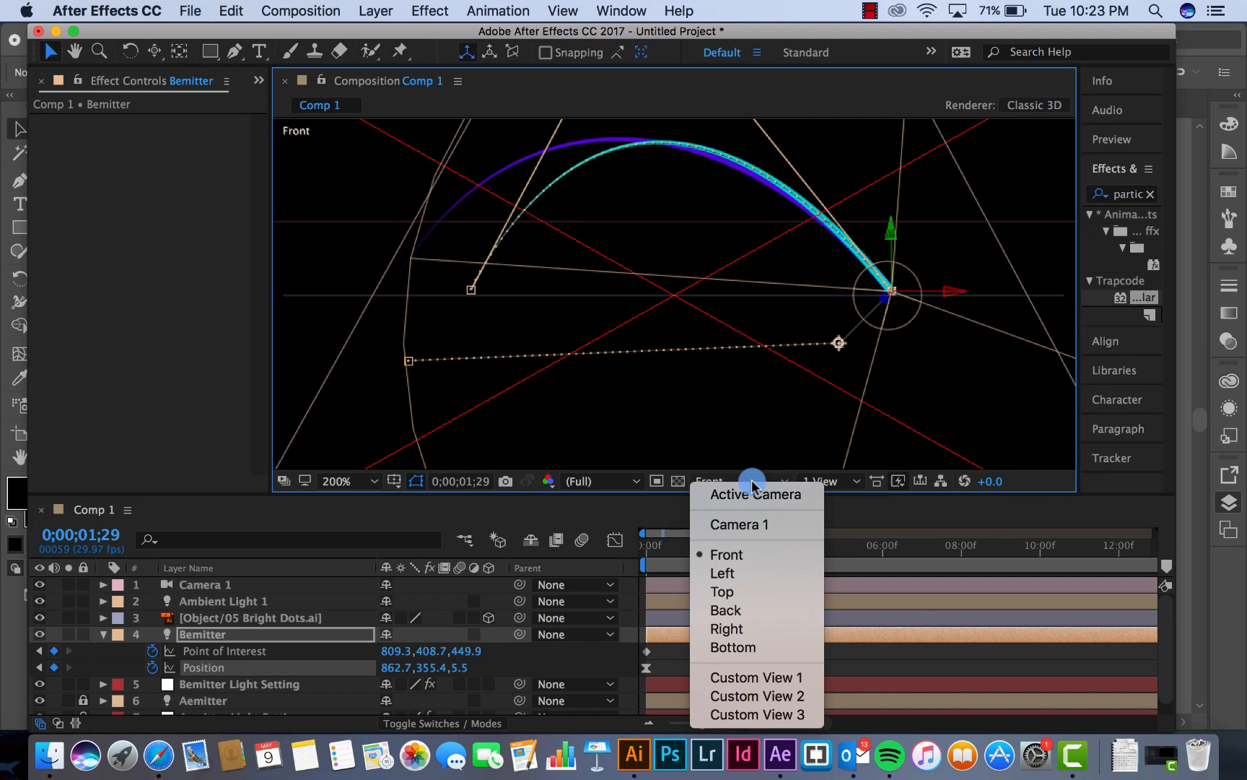
click(753, 524)
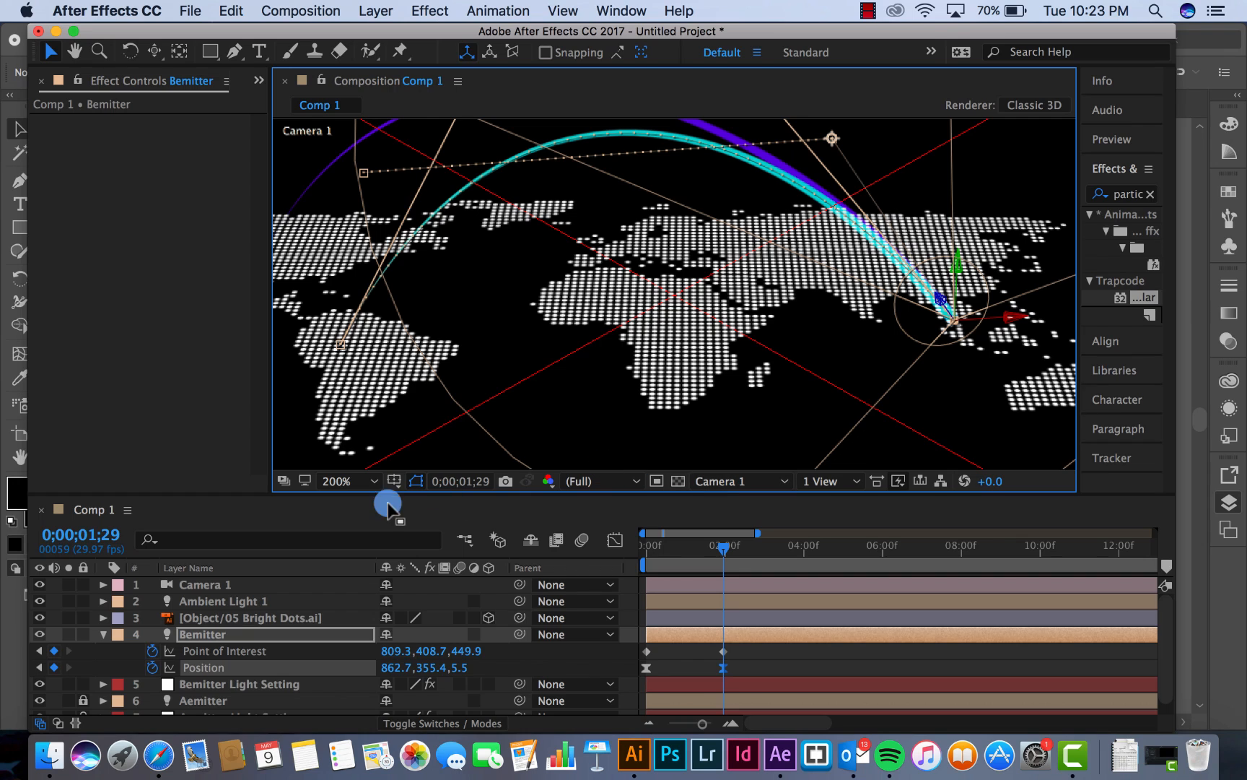
click(361, 481)
click(371, 438)
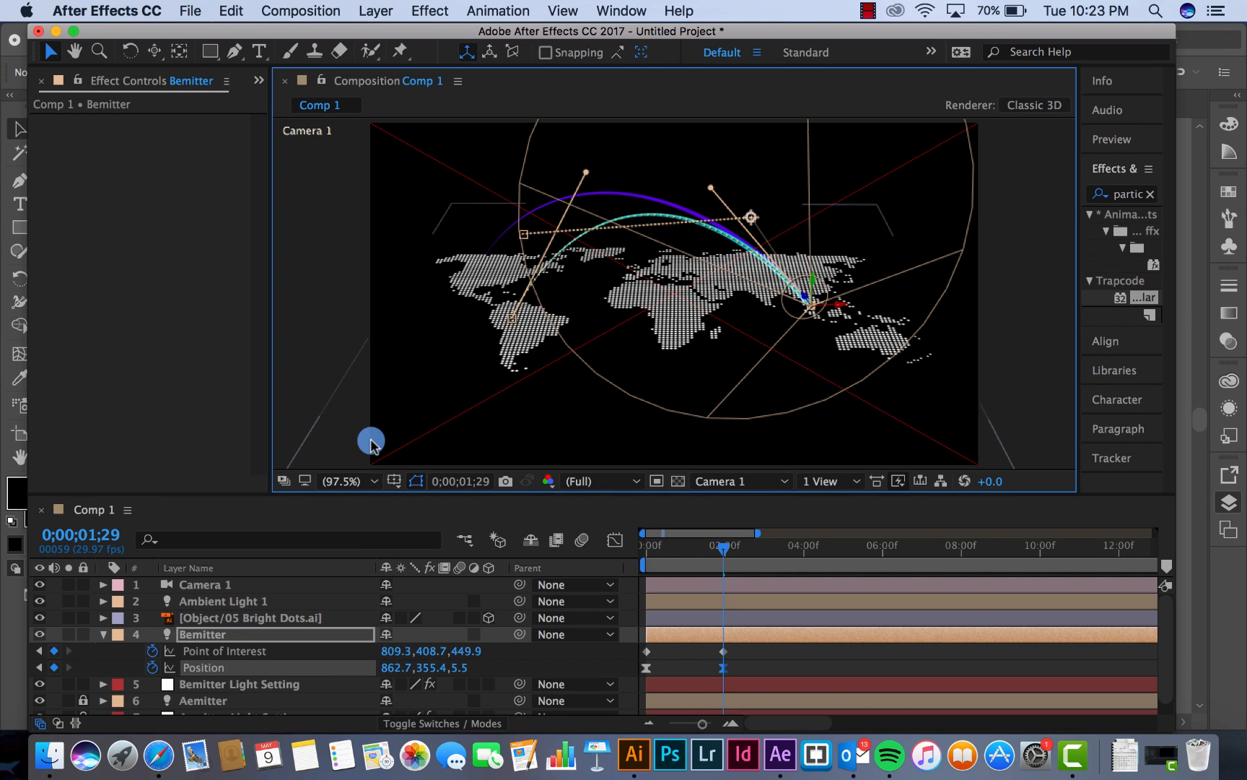
click(648, 545)
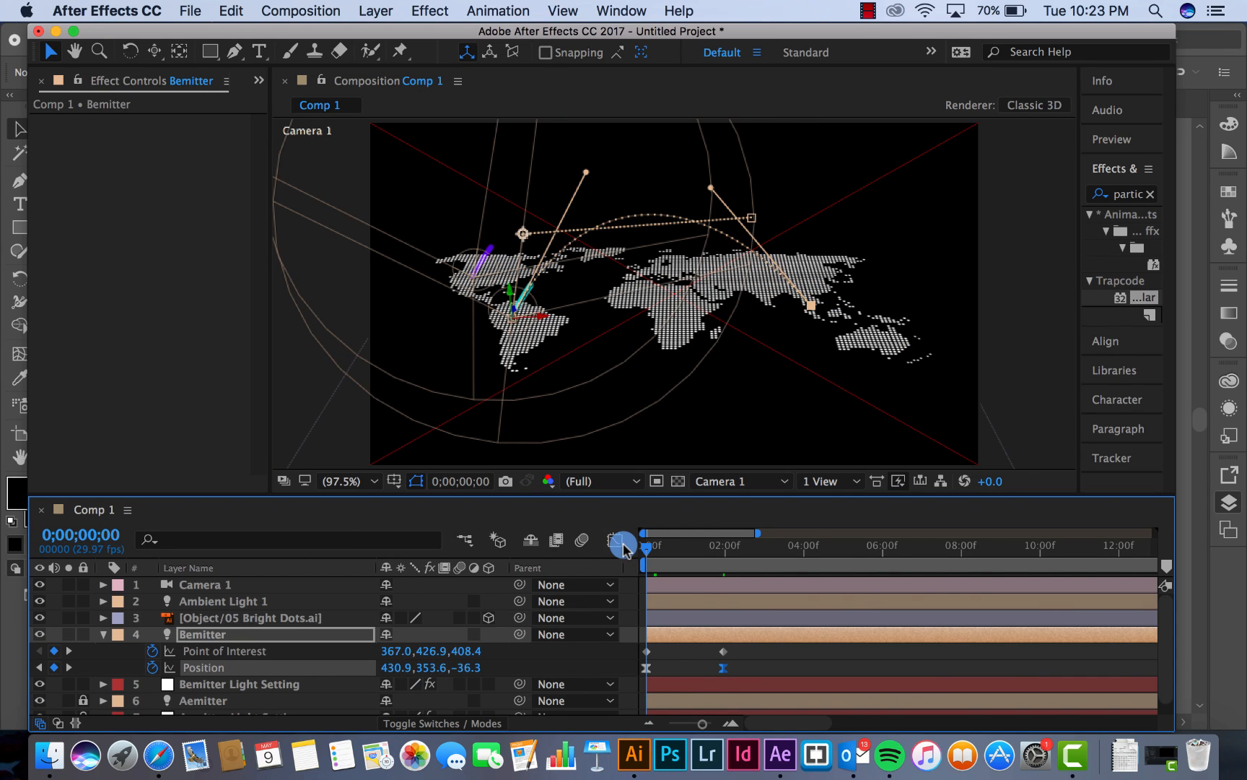
key(space)
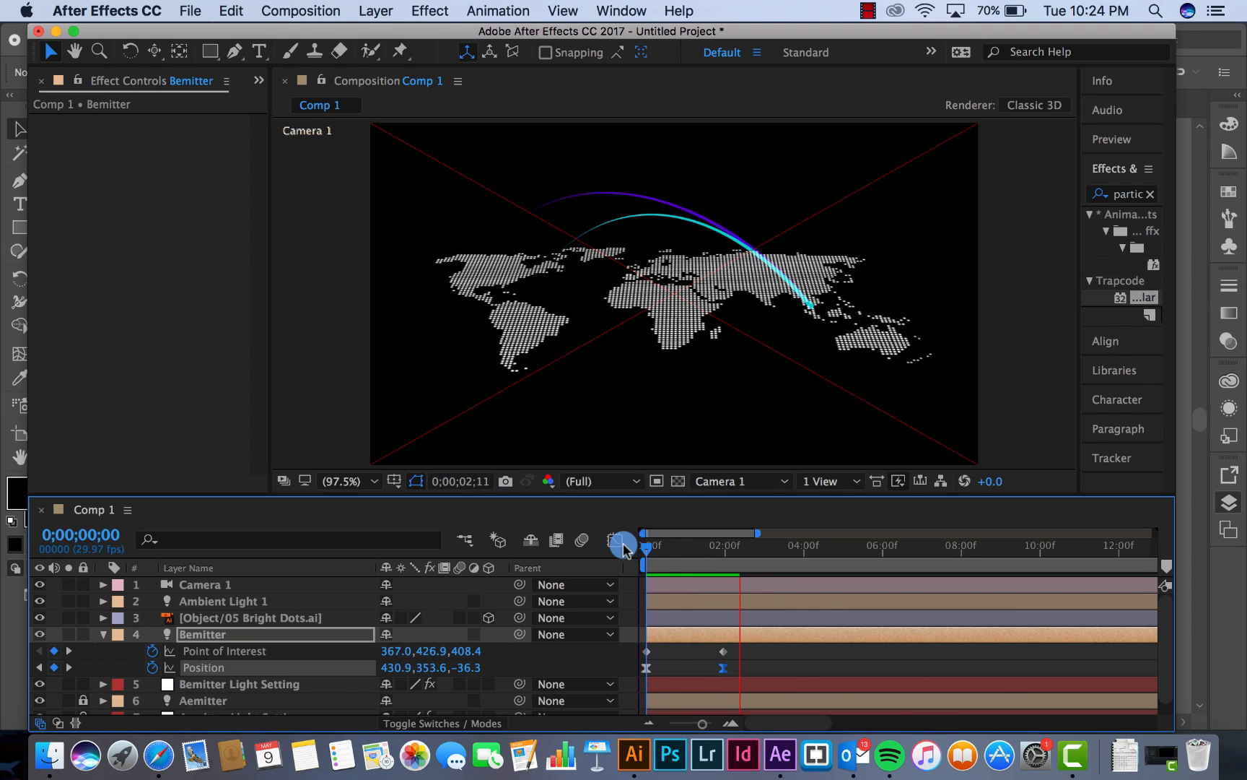
key(space)
Set the particle Life on Bemitter Light Setting to 1.8 seconds and scrub the timeline to check the trail
drag(676, 553, 711, 549)
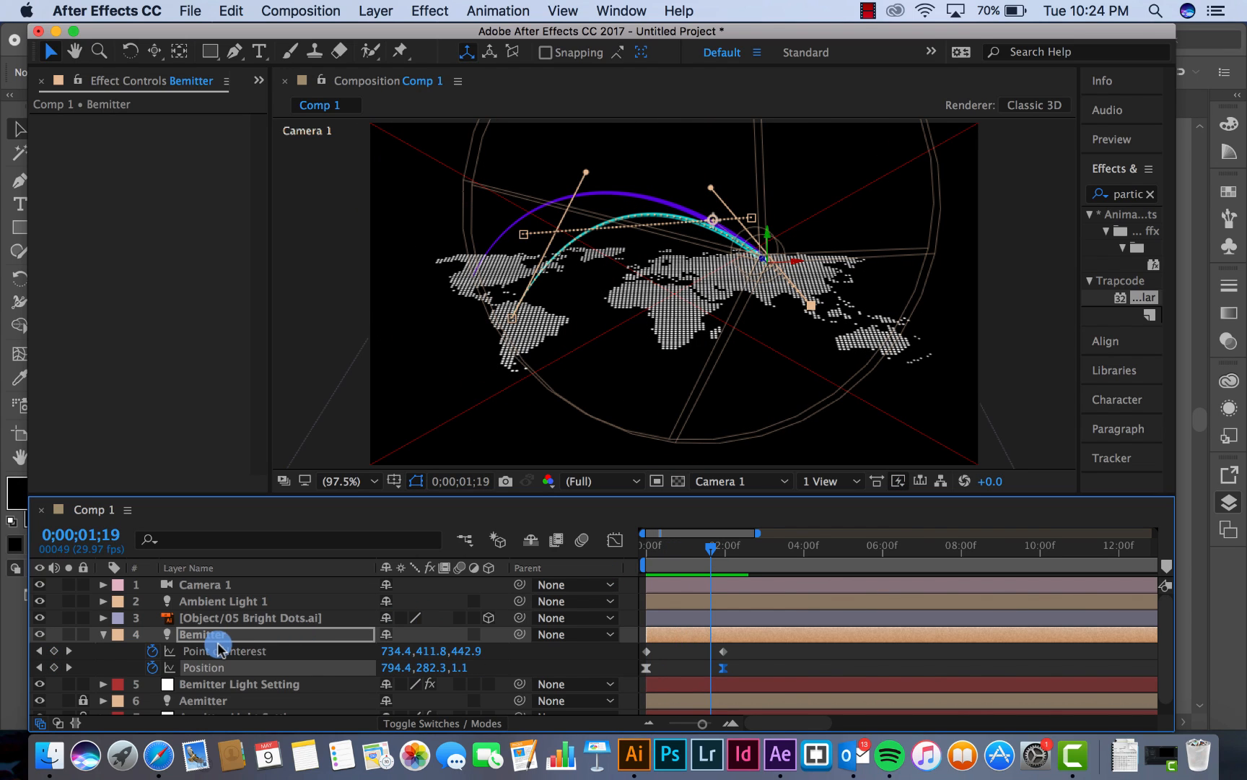
click(203, 683)
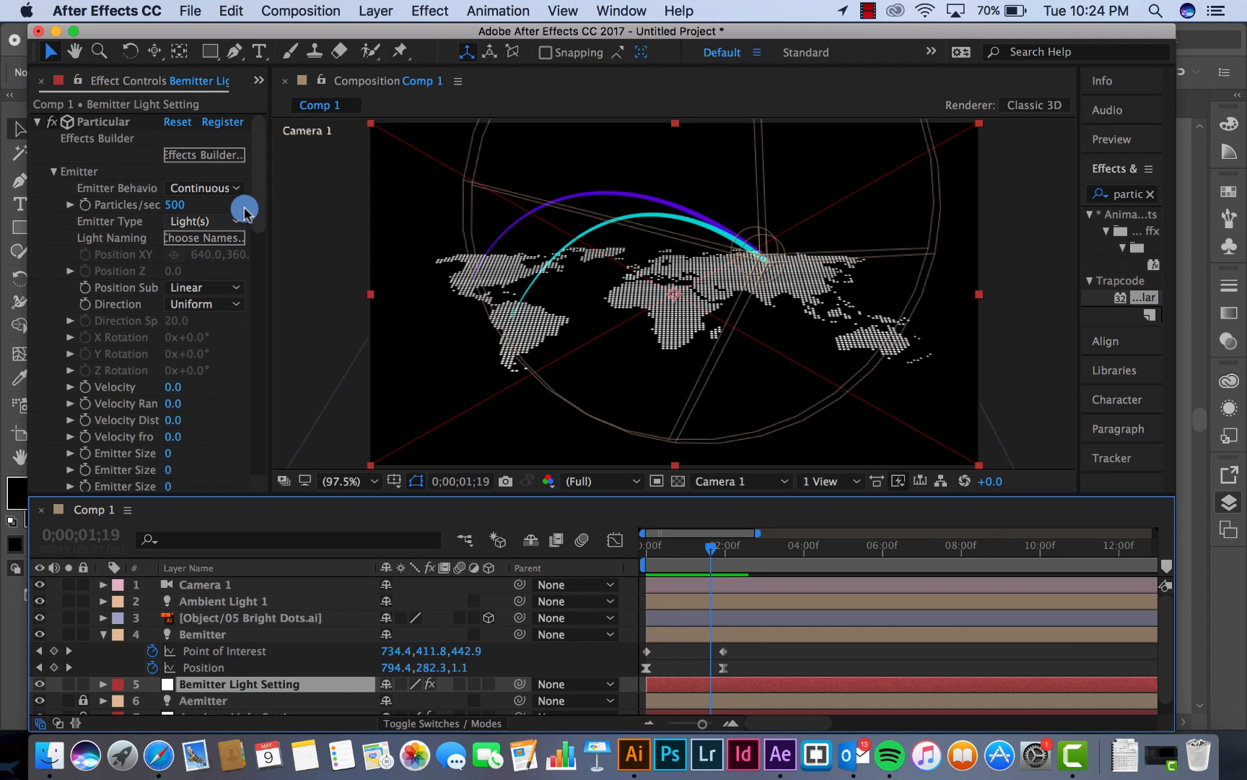
drag(256, 205, 256, 265)
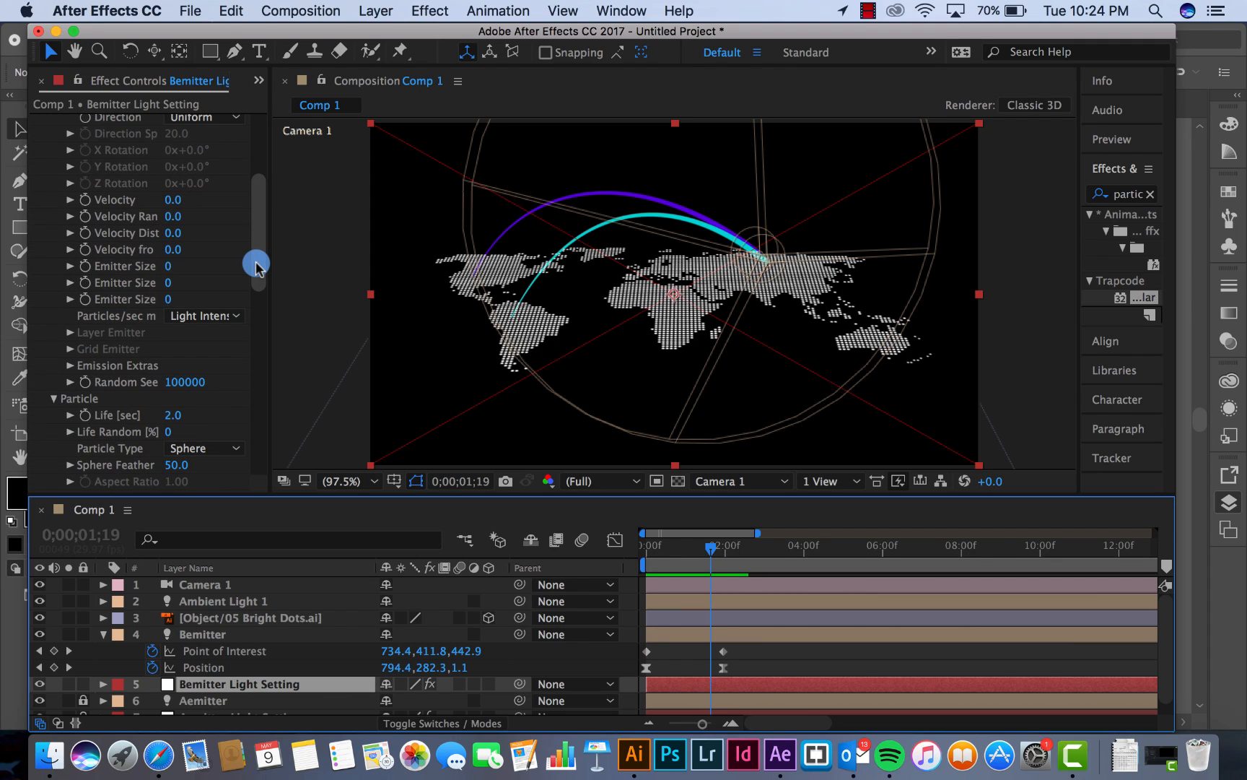
drag(256, 266, 256, 292)
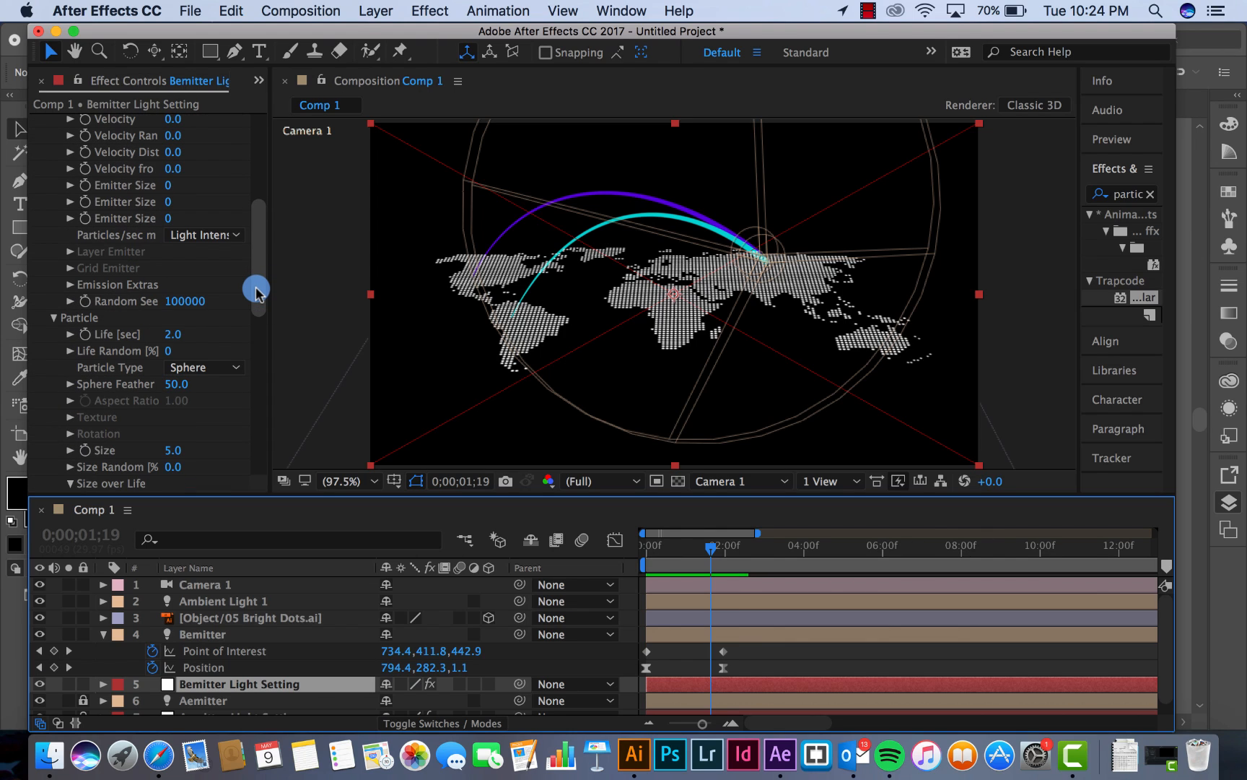
click(173, 334)
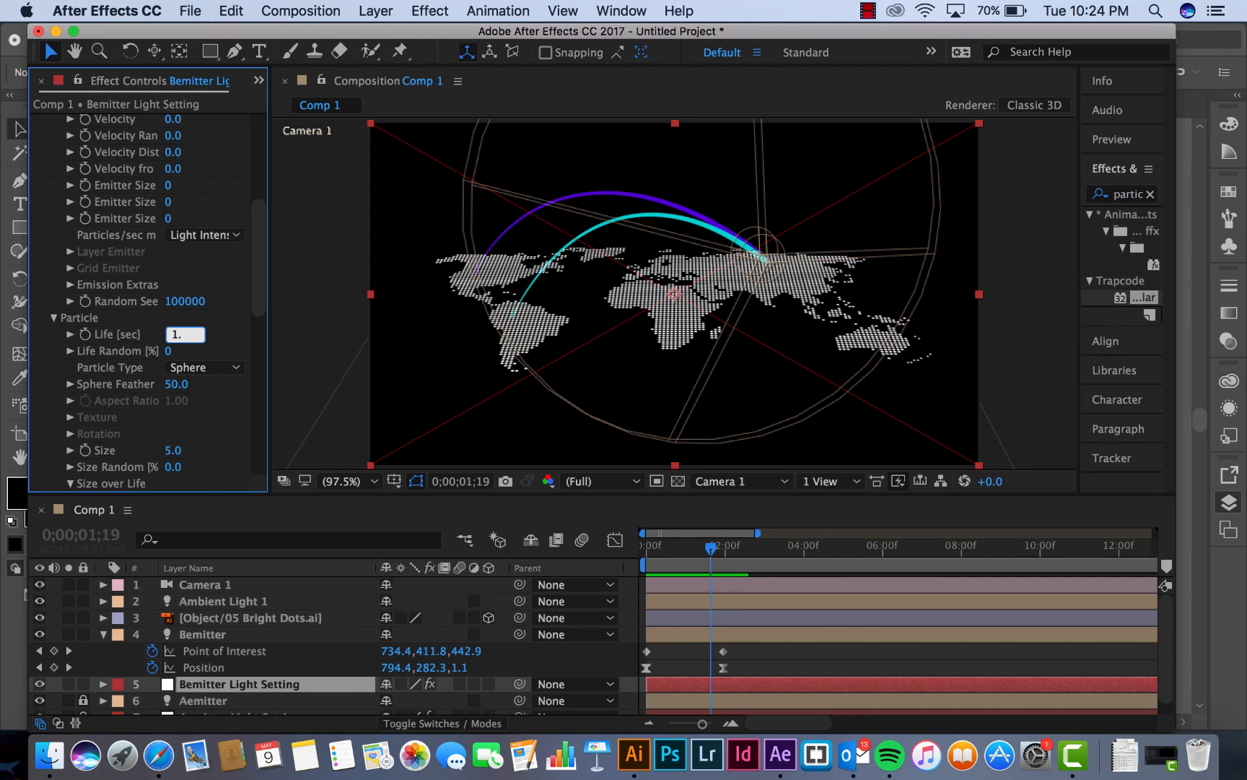
key(Return)
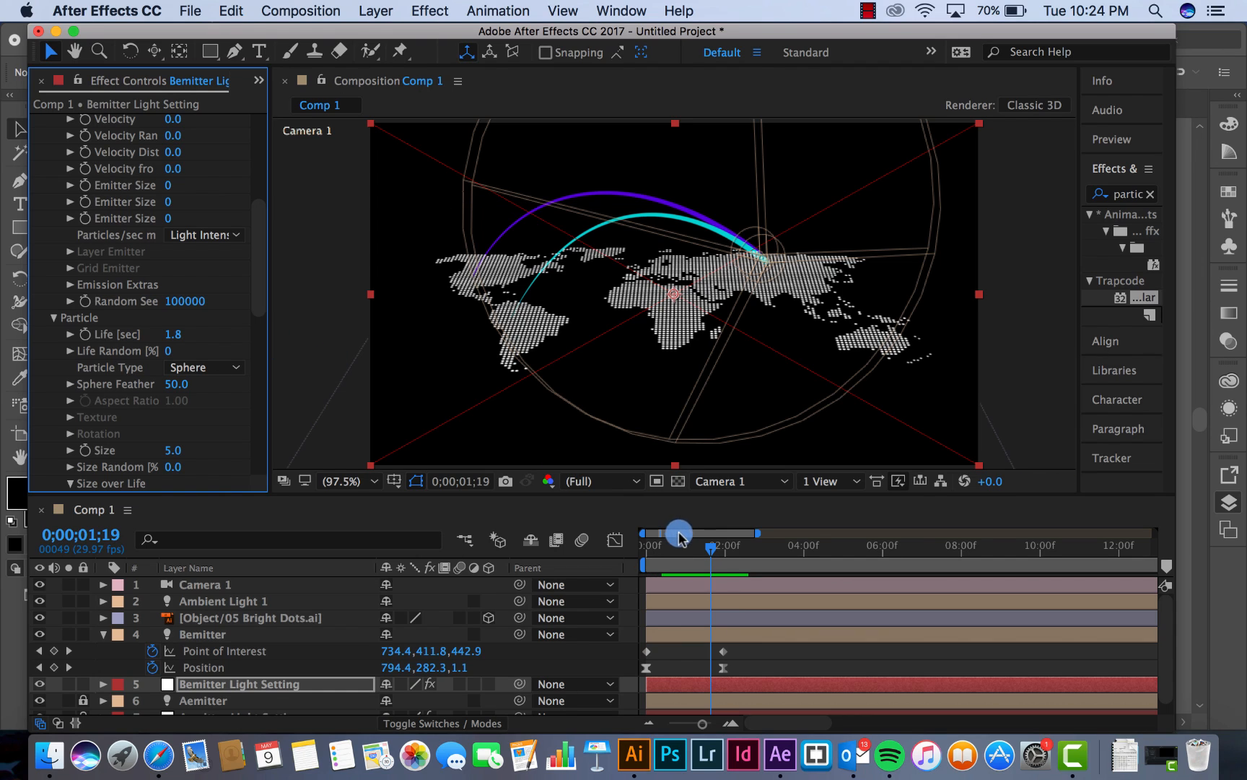
drag(662, 549, 722, 547)
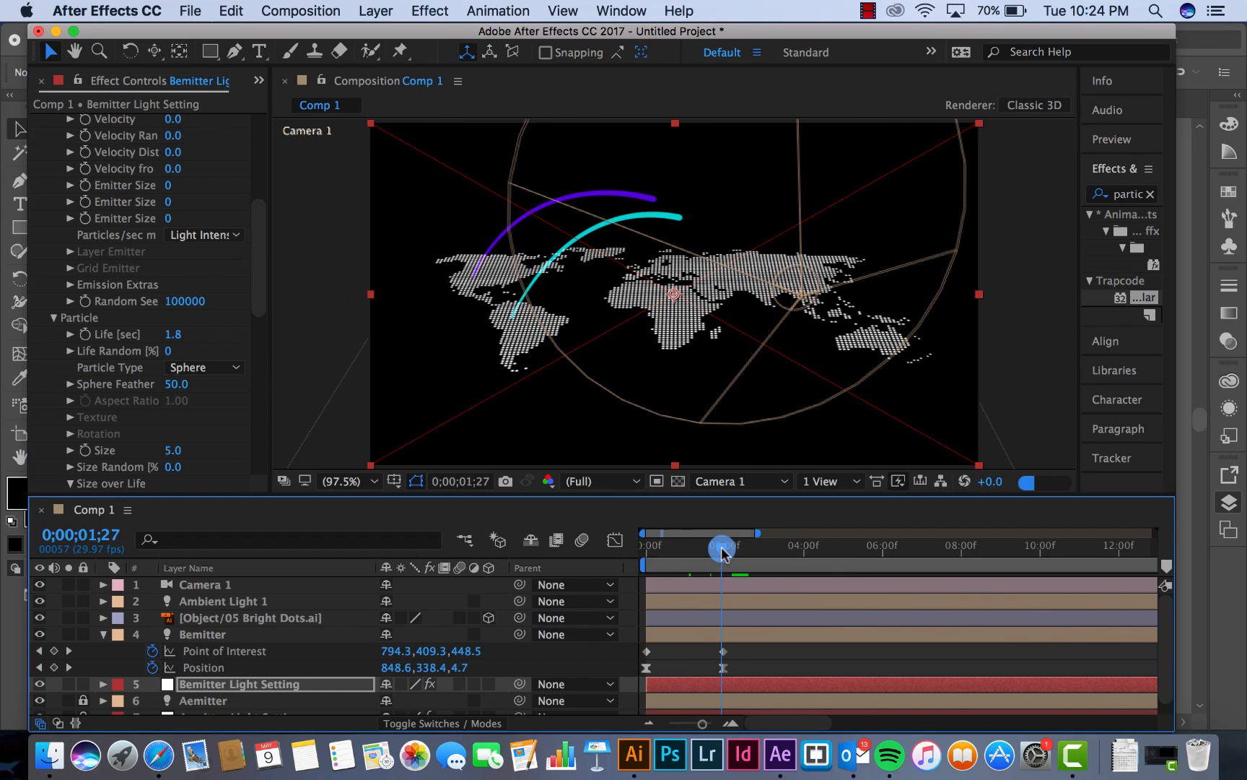
Set the particle Life on Bemitter Light Setting to 1.5 seconds and preview the arcs from the first frame
click(173, 335)
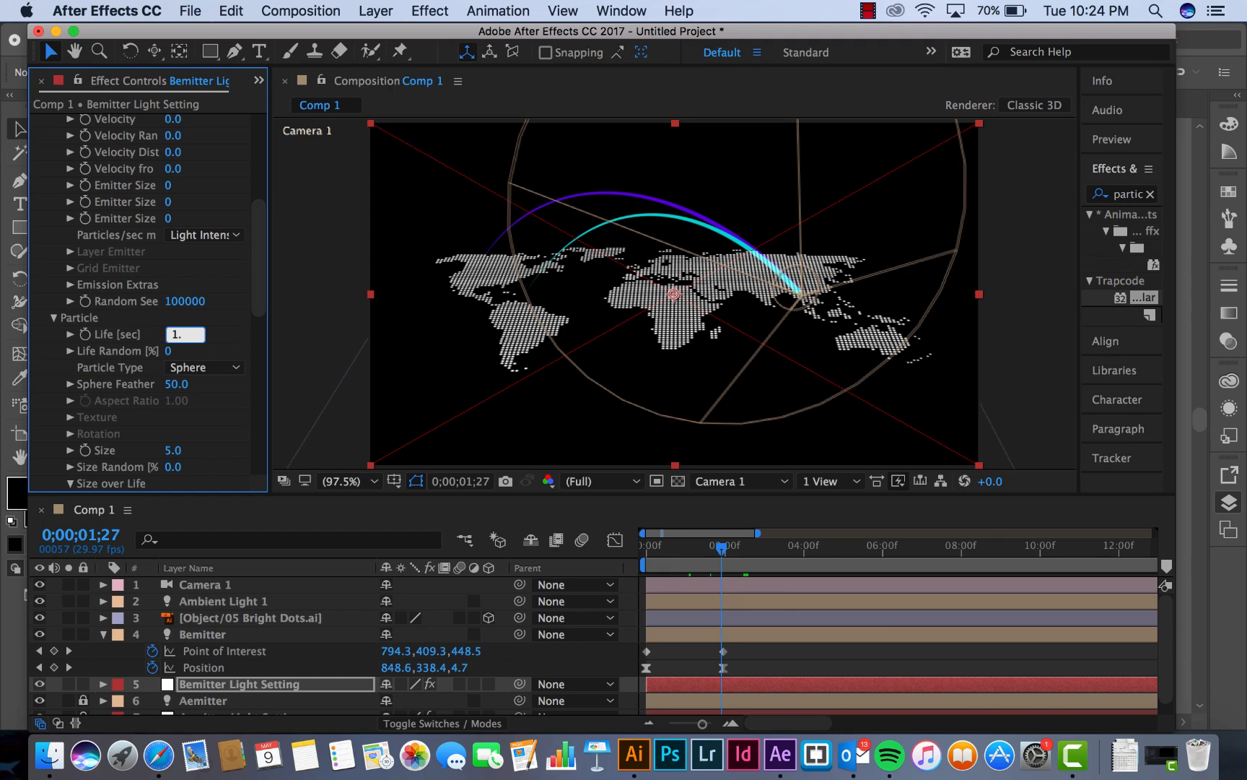
key(Return)
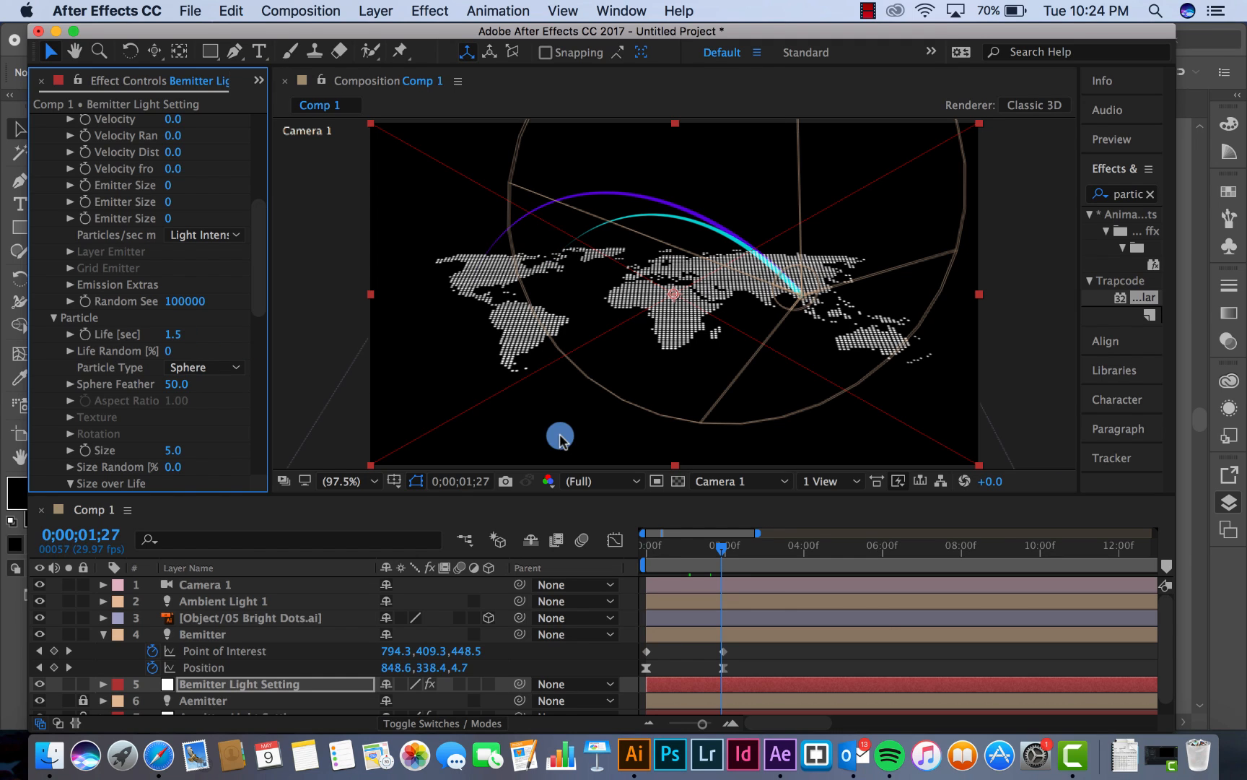
click(652, 548)
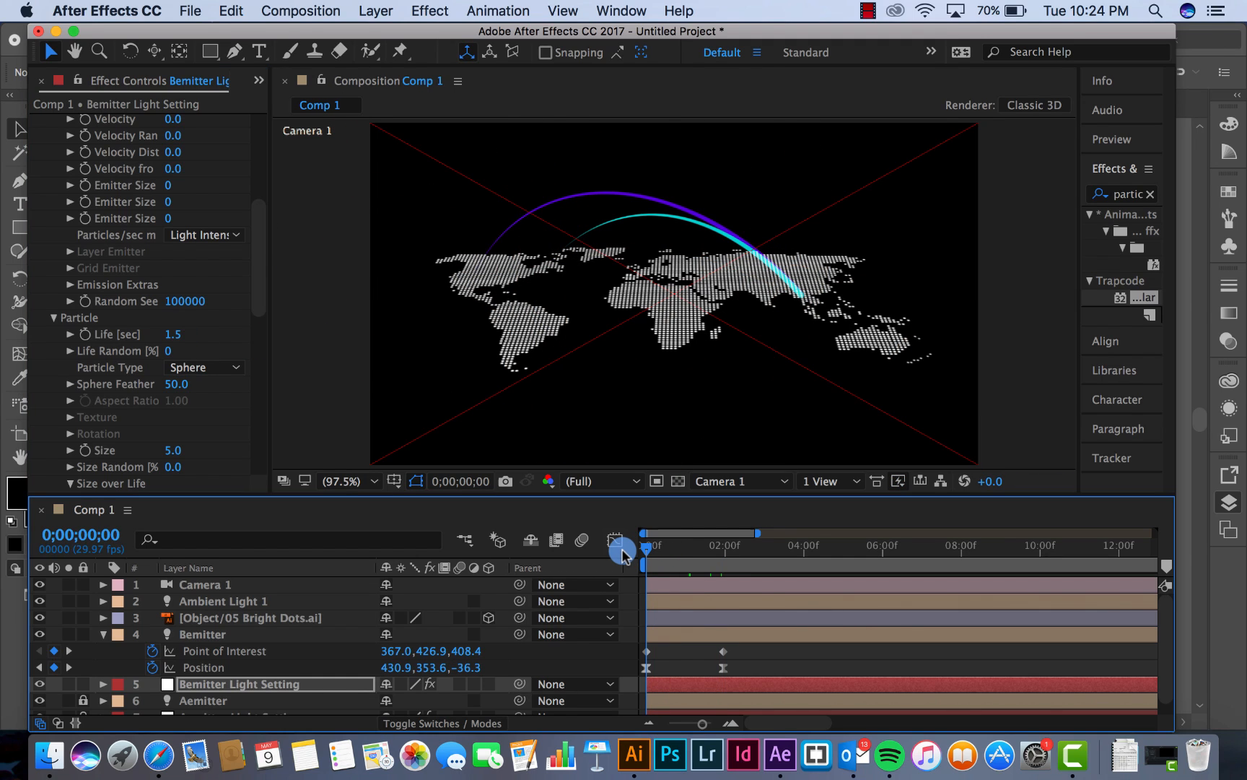
key(space)
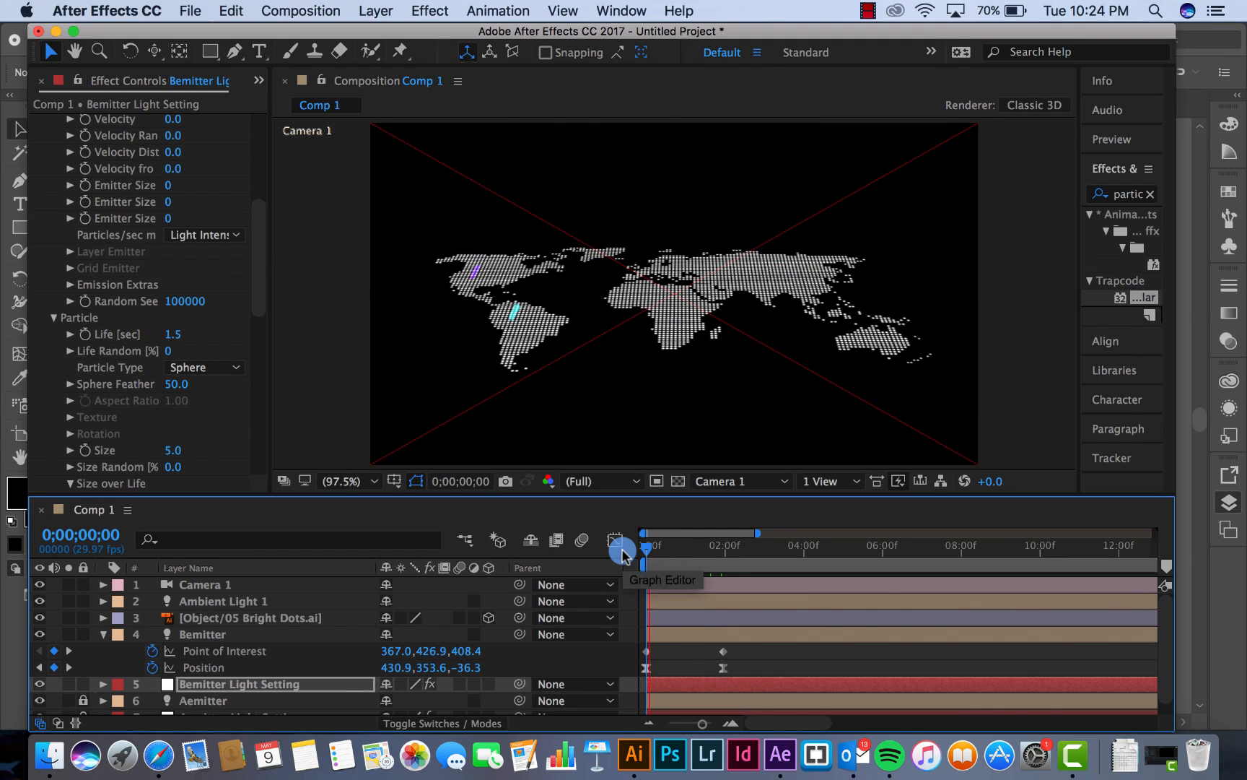
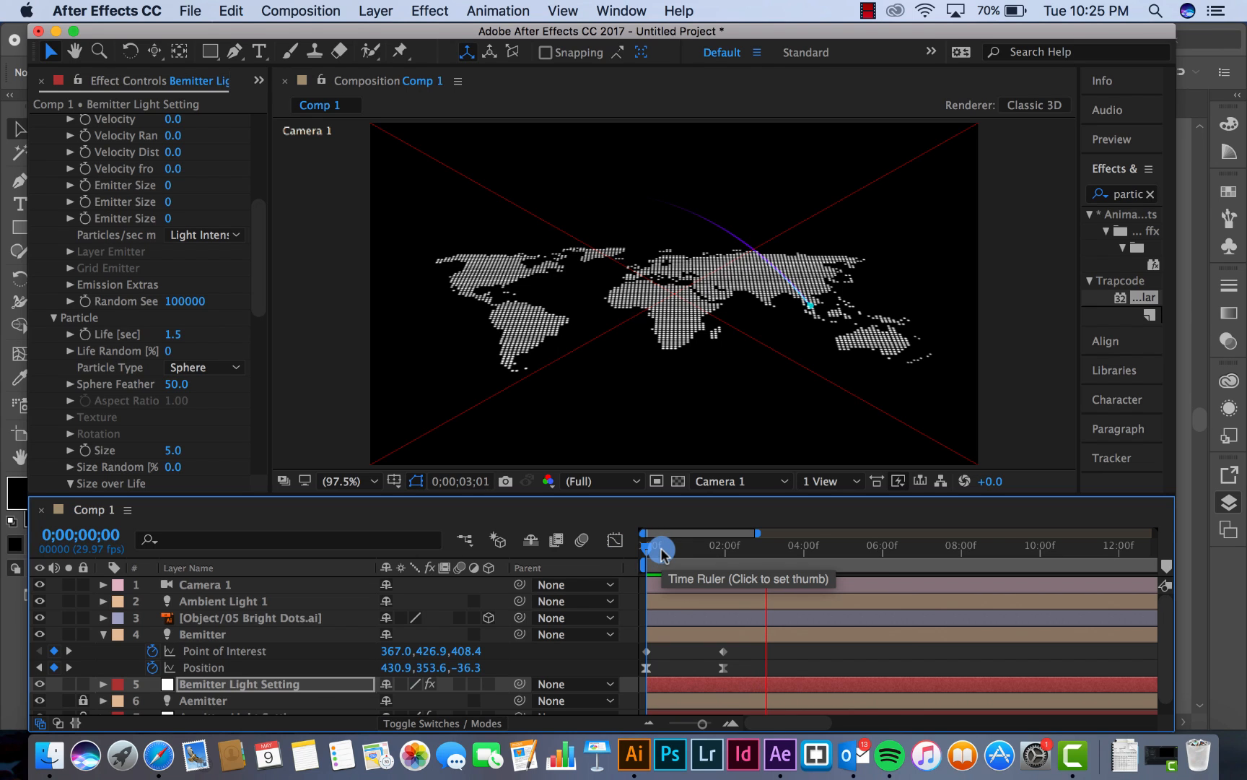
Duplicate the Bemitter light together with the Bemitter Light Setting layer
drag(661, 553, 688, 554)
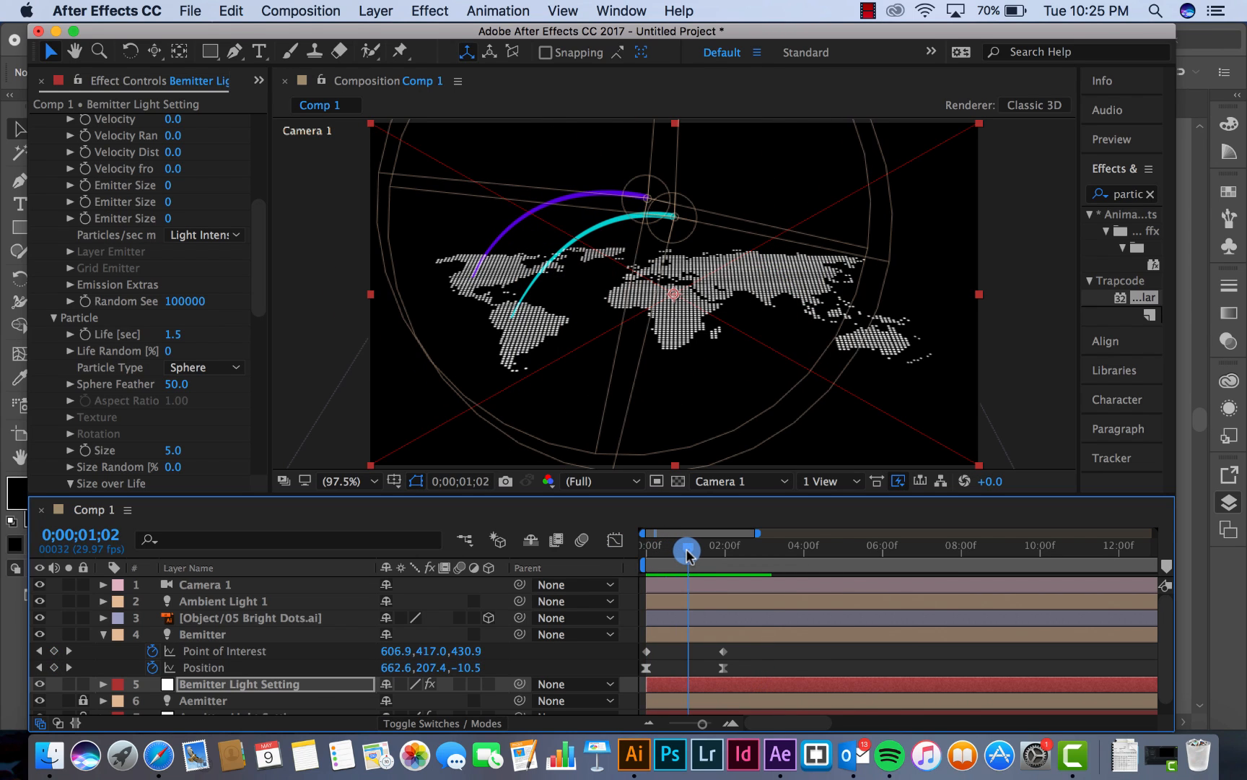
click(104, 635)
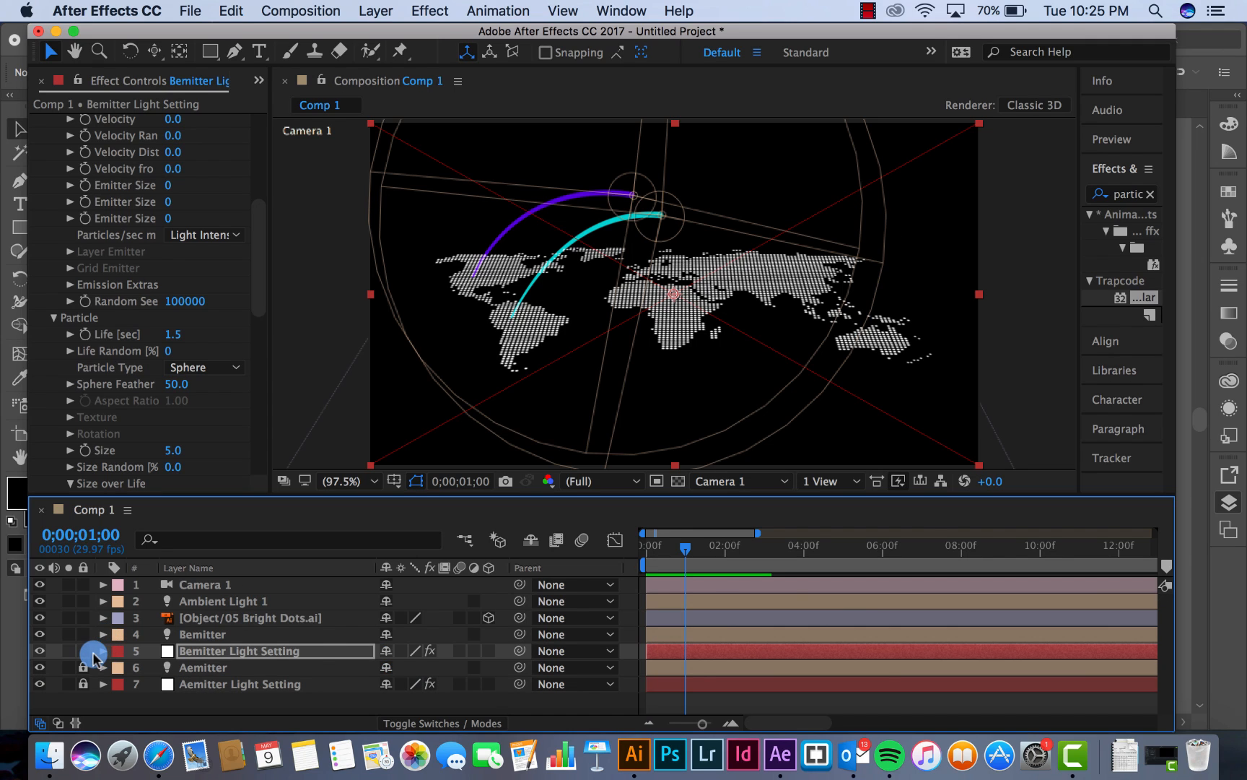
click(202, 639)
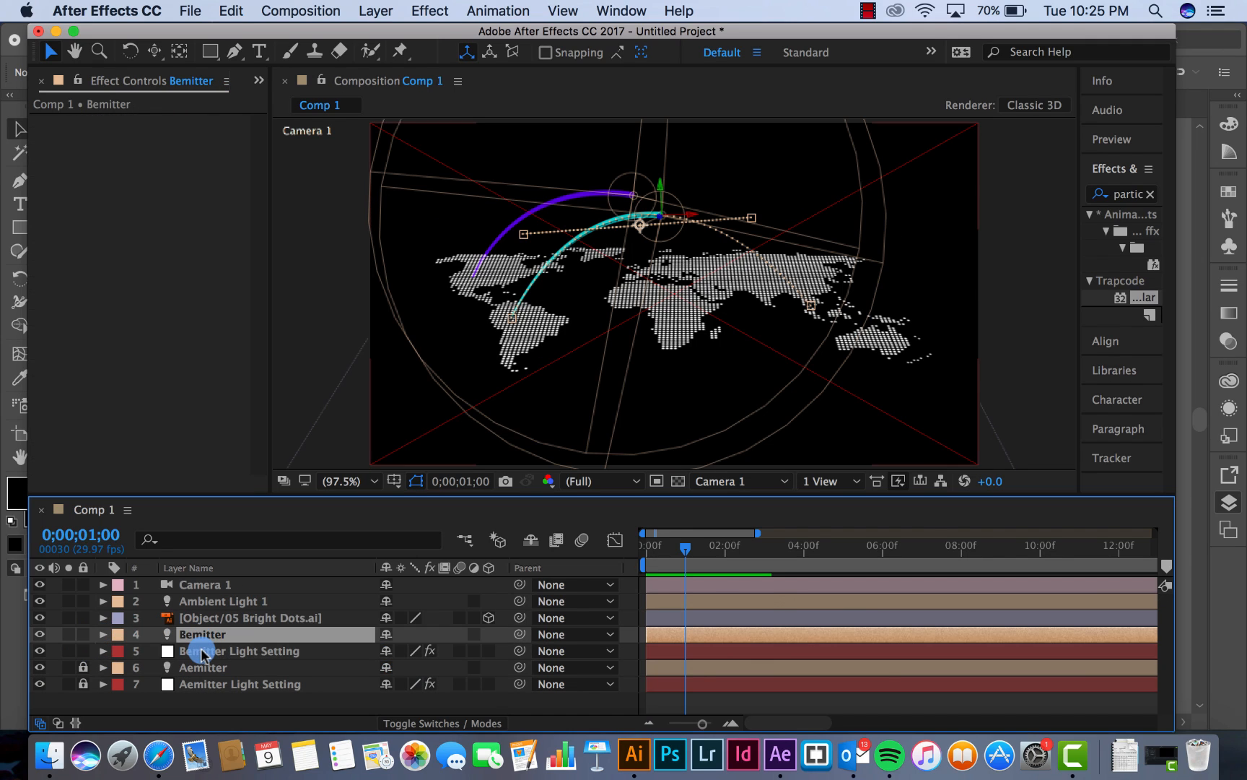
shift+click(202, 652)
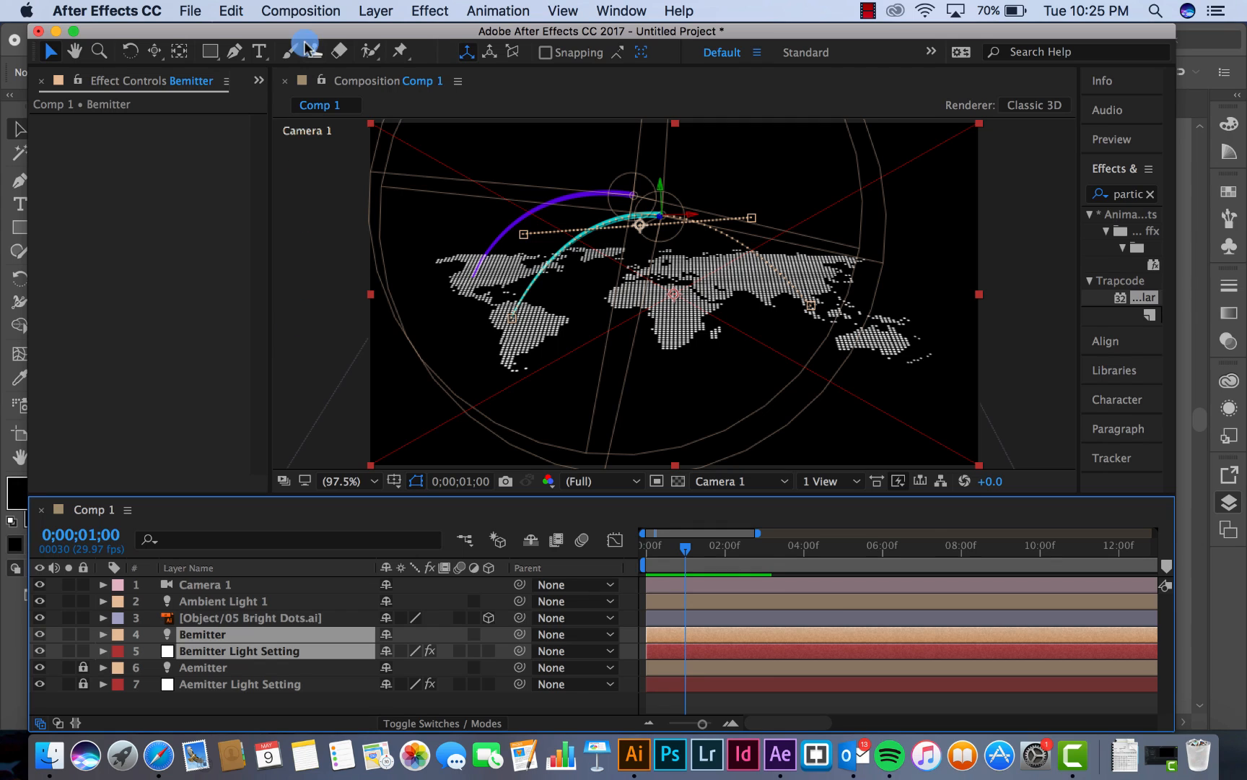
click(225, 10)
click(256, 245)
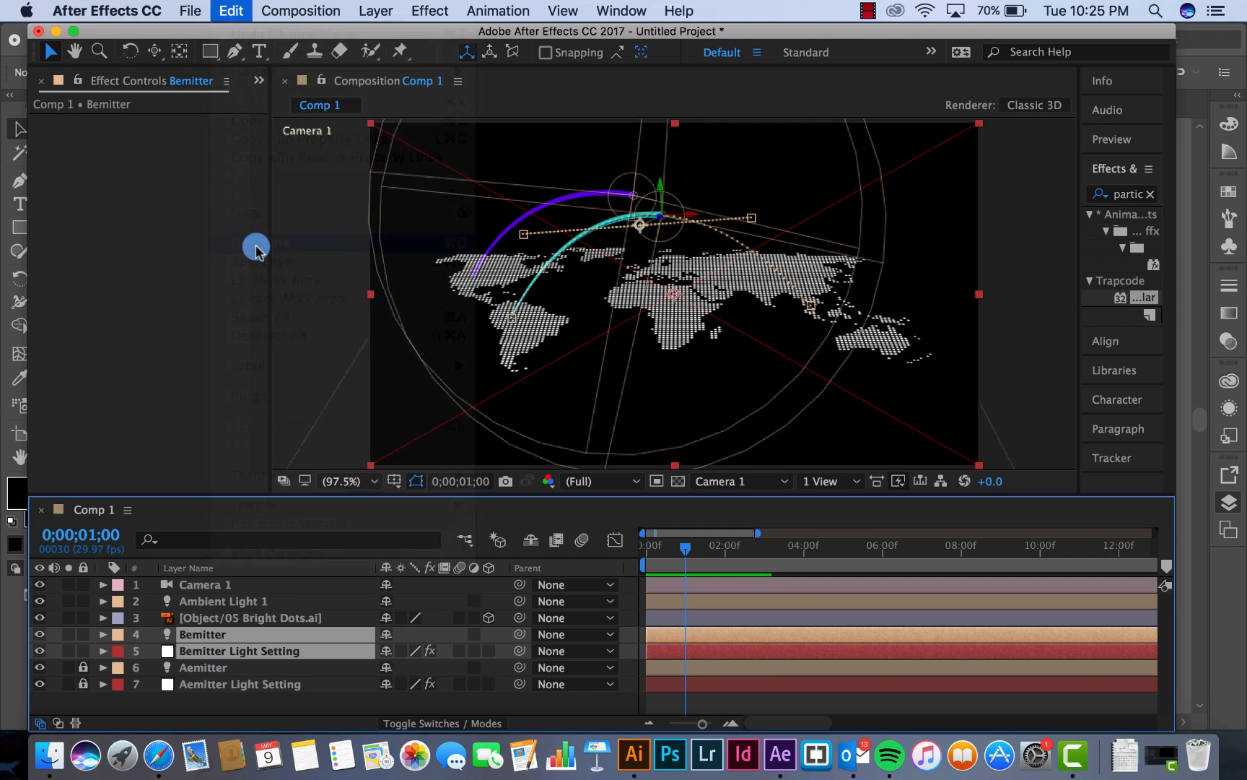
Arrange the two duplicated Bemitter layers above the originals and lock the original Bemitter and Bemitter Light Setting
mouse_move(203, 668)
mouse_down()
mouse_move(217, 671)
mouse_move(214, 651)
mouse_up()
scroll(163, 668, down, 1)
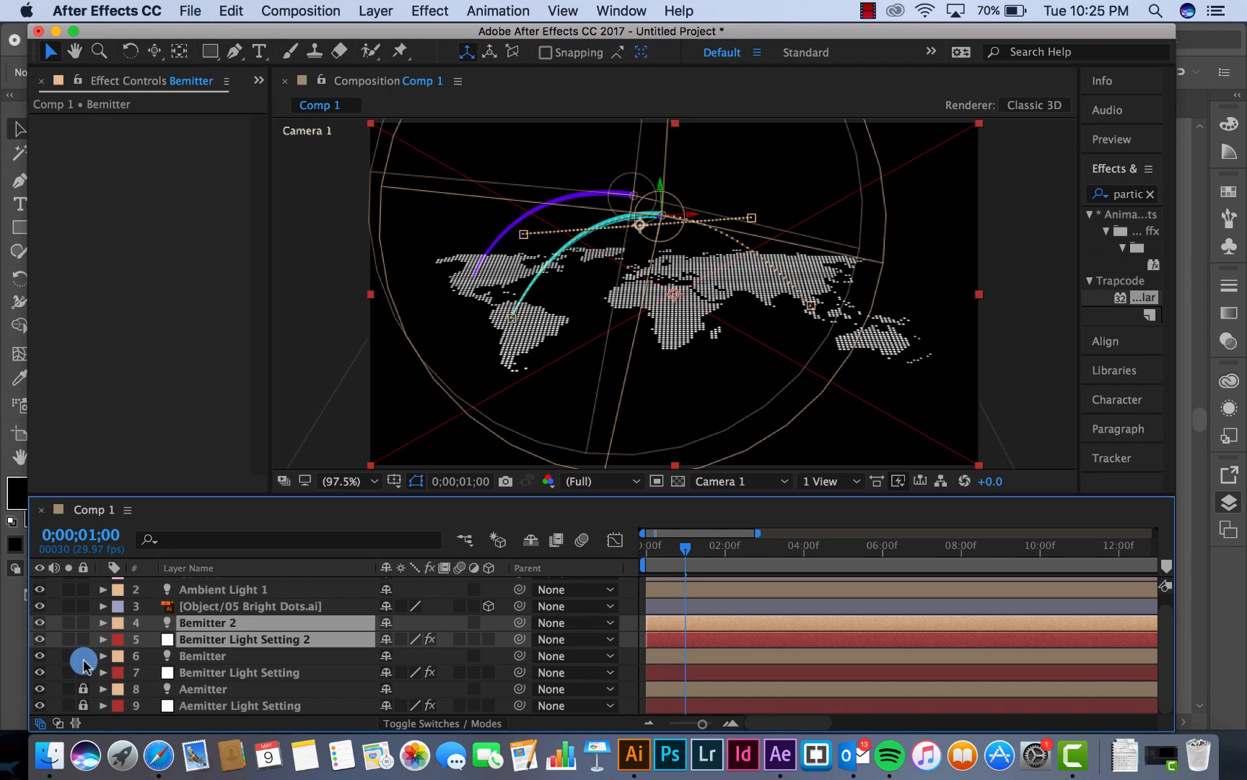
drag(84, 655, 199, 682)
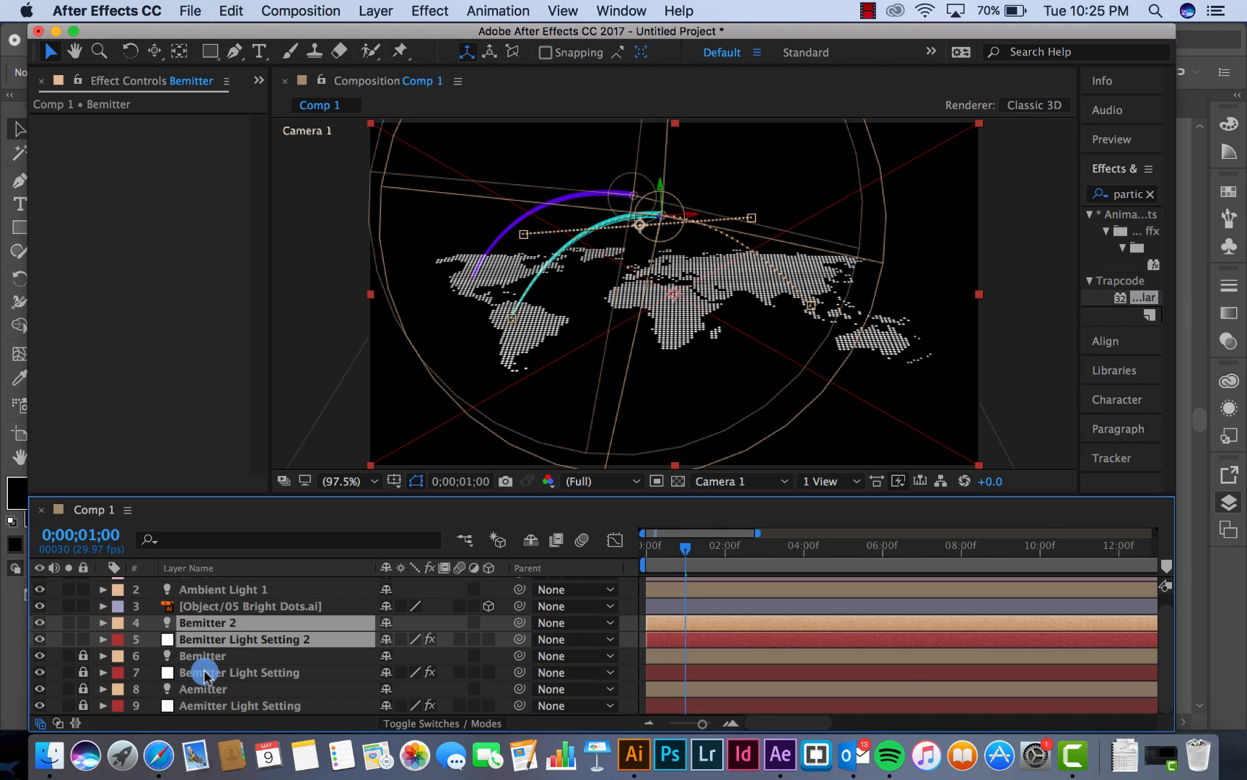
click(223, 654)
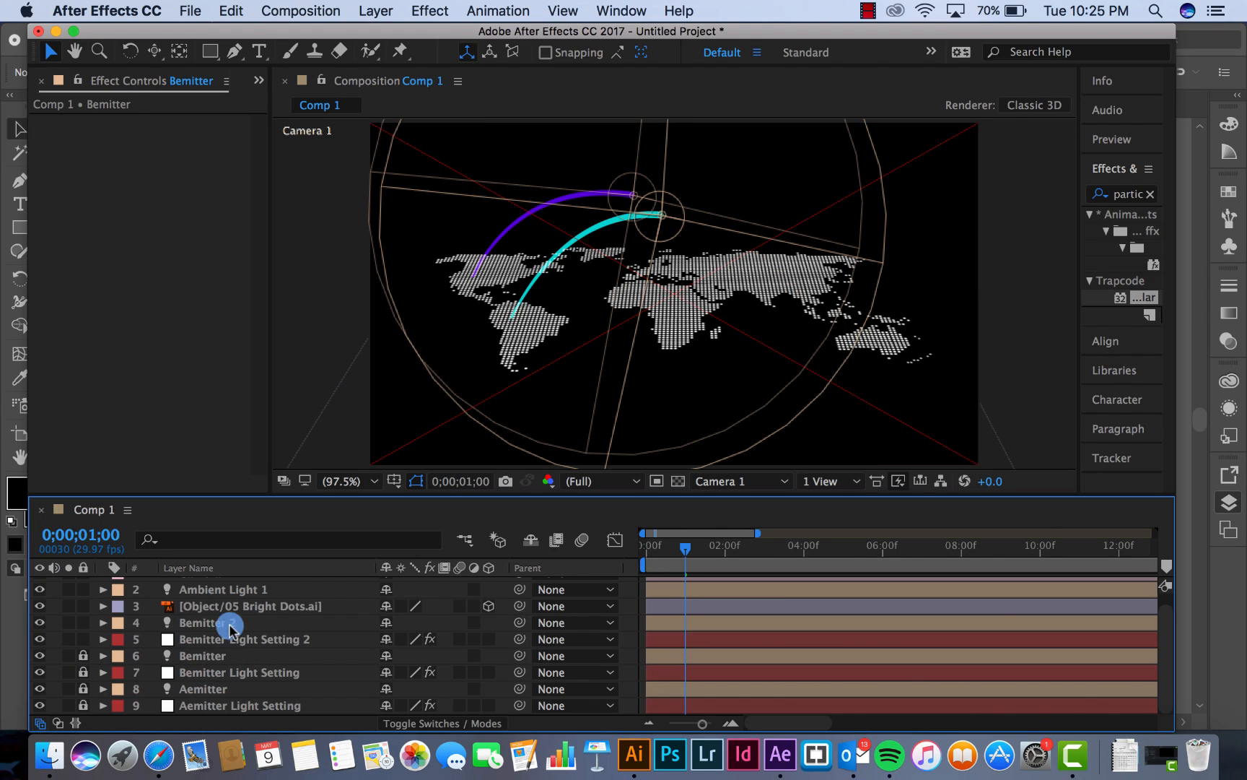
Rename the duplicated Bemitter Light Setting 2 layer as Cemitter Light Setting
click(223, 622)
click(227, 639)
right_click(228, 639)
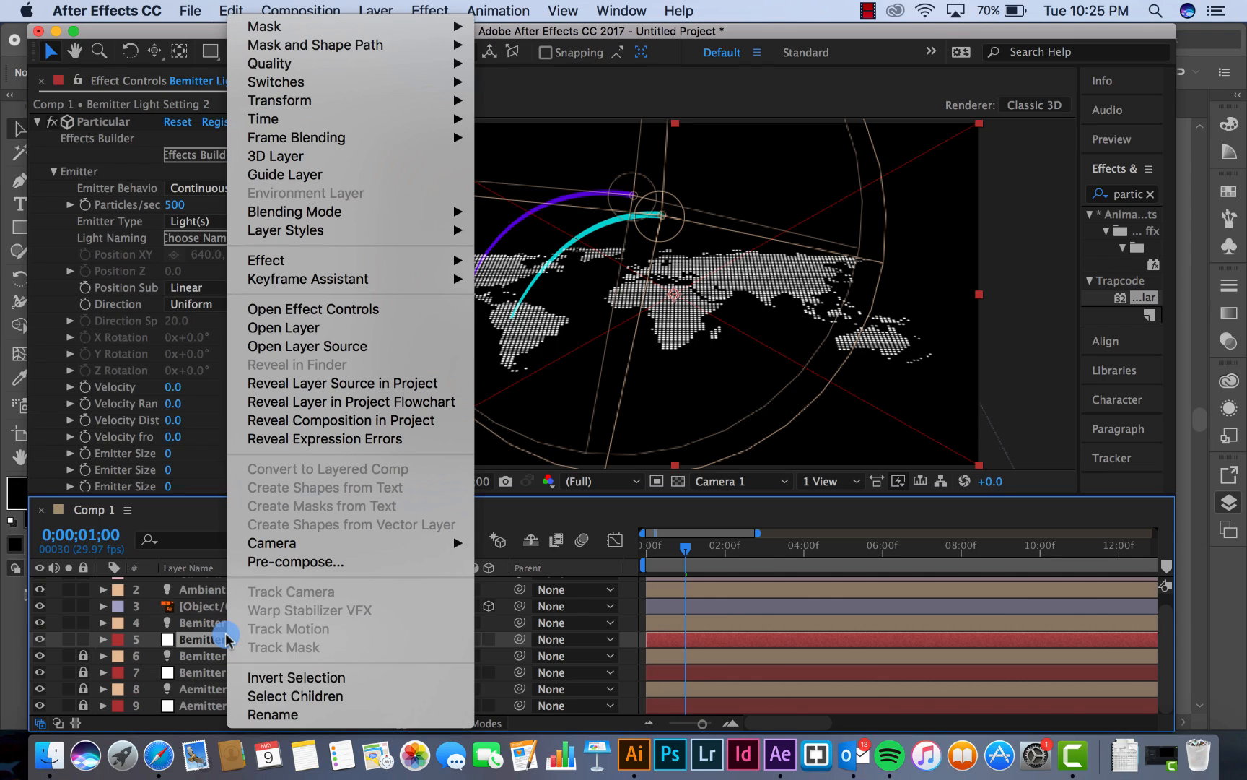
click(261, 715)
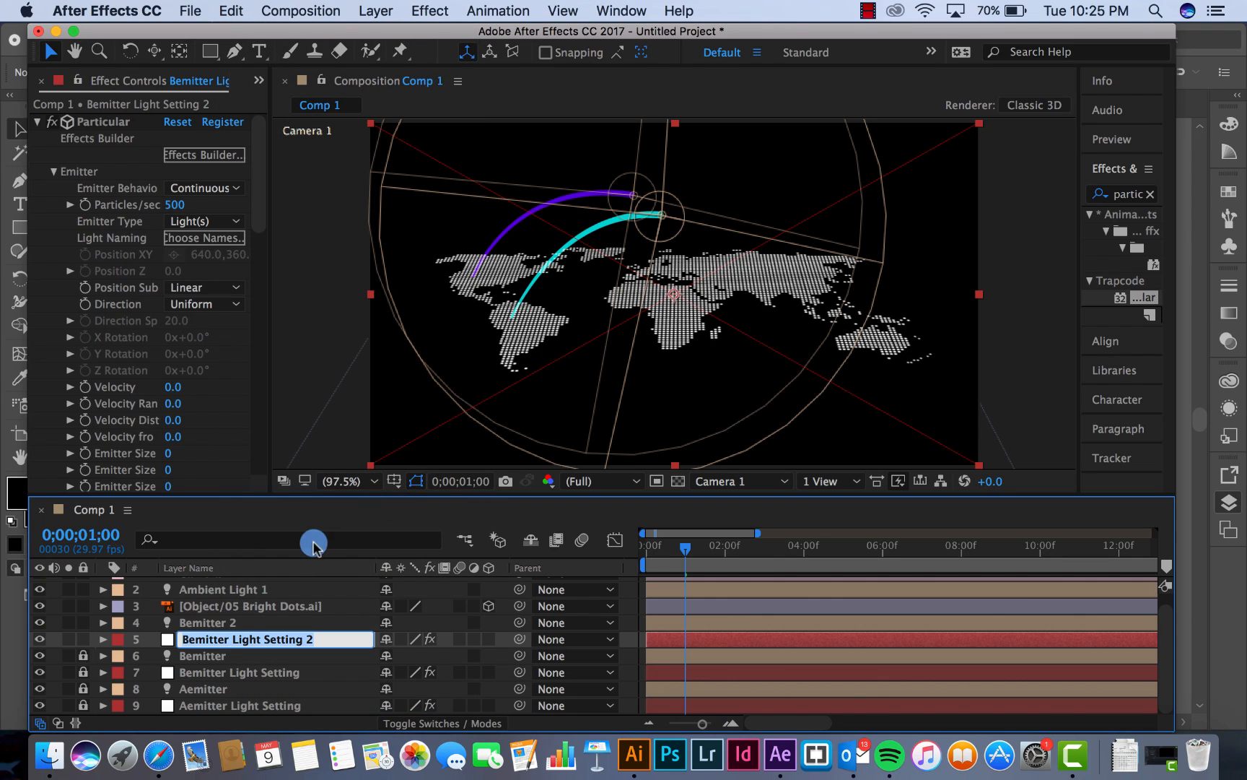
click(189, 639)
key(BackSpace)
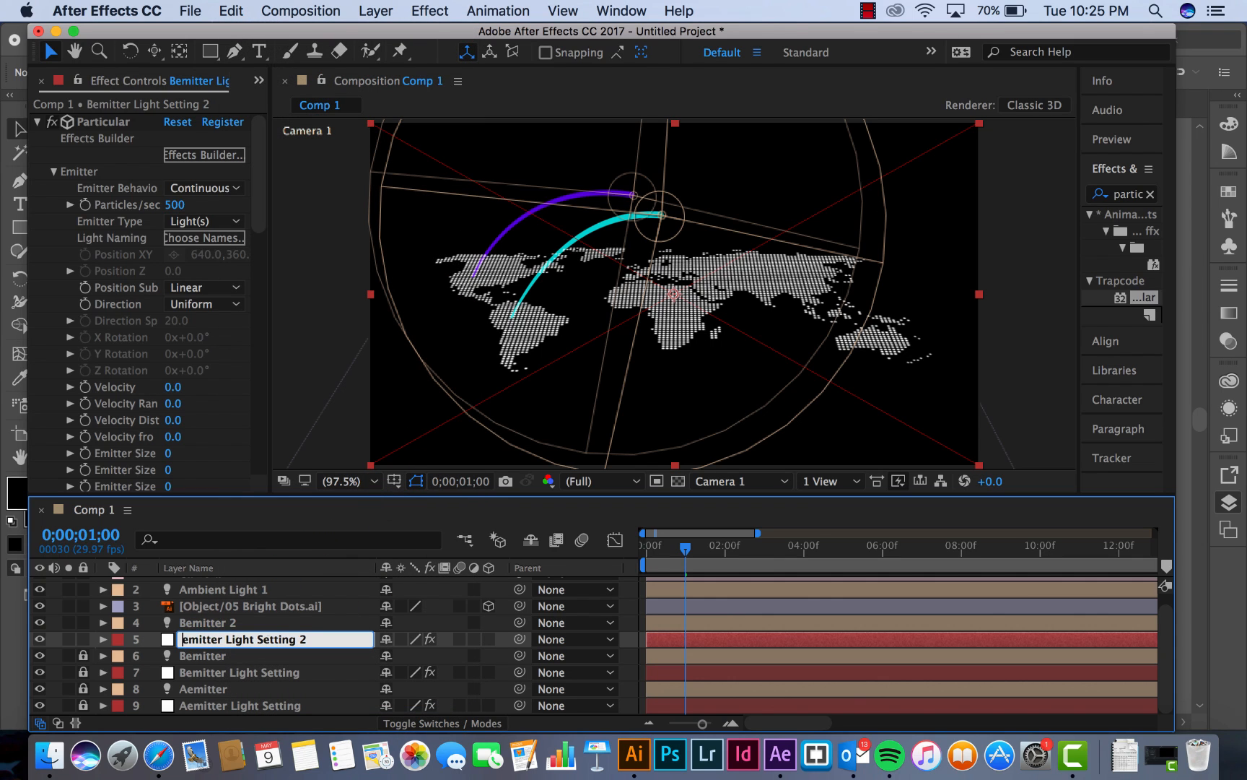
text(C)
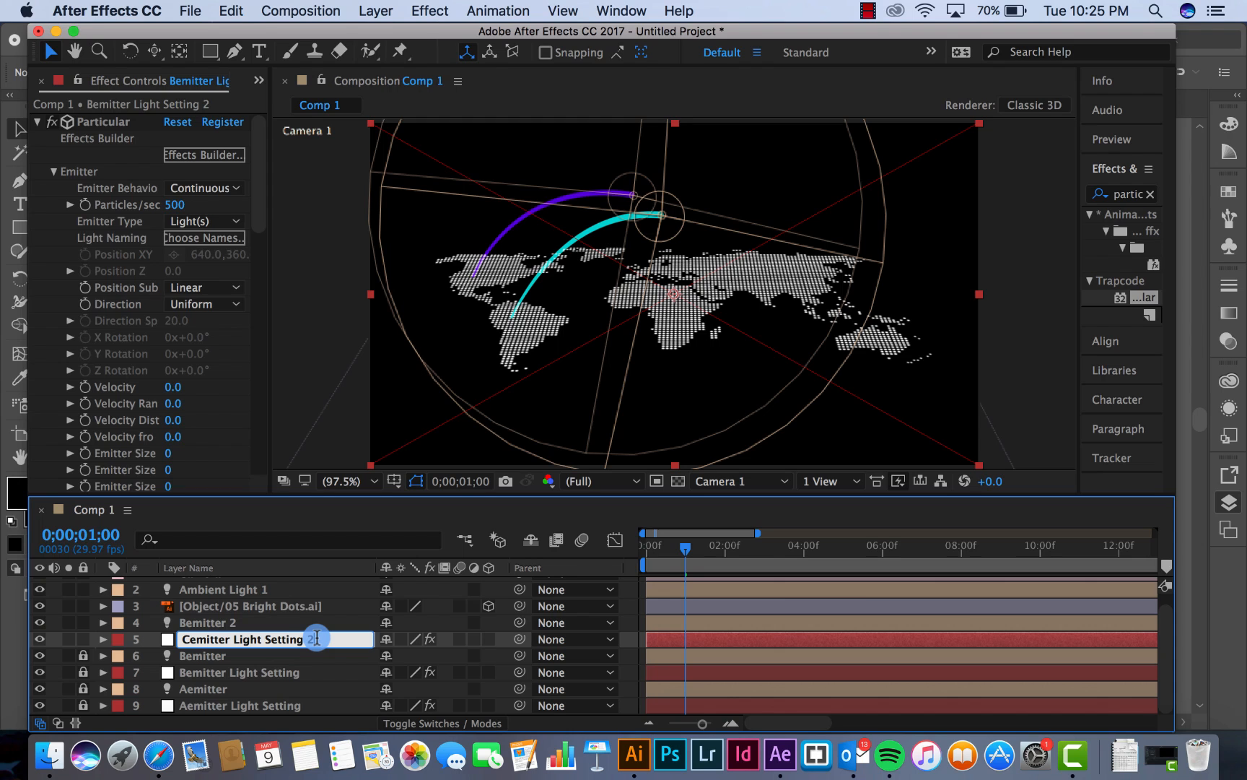
key(Return)
Rename the duplicated Bemitter 2 light as Cemitter through its Light Settings
click(217, 623)
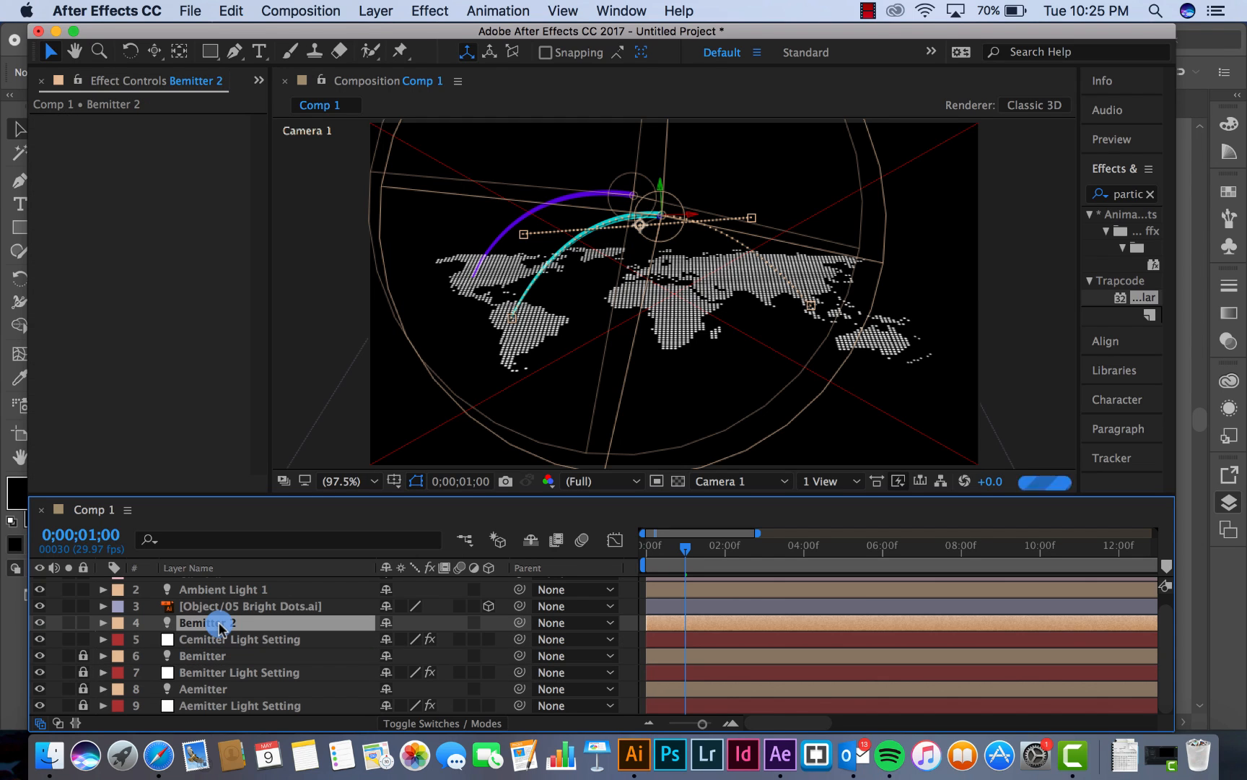
click(376, 11)
click(394, 52)
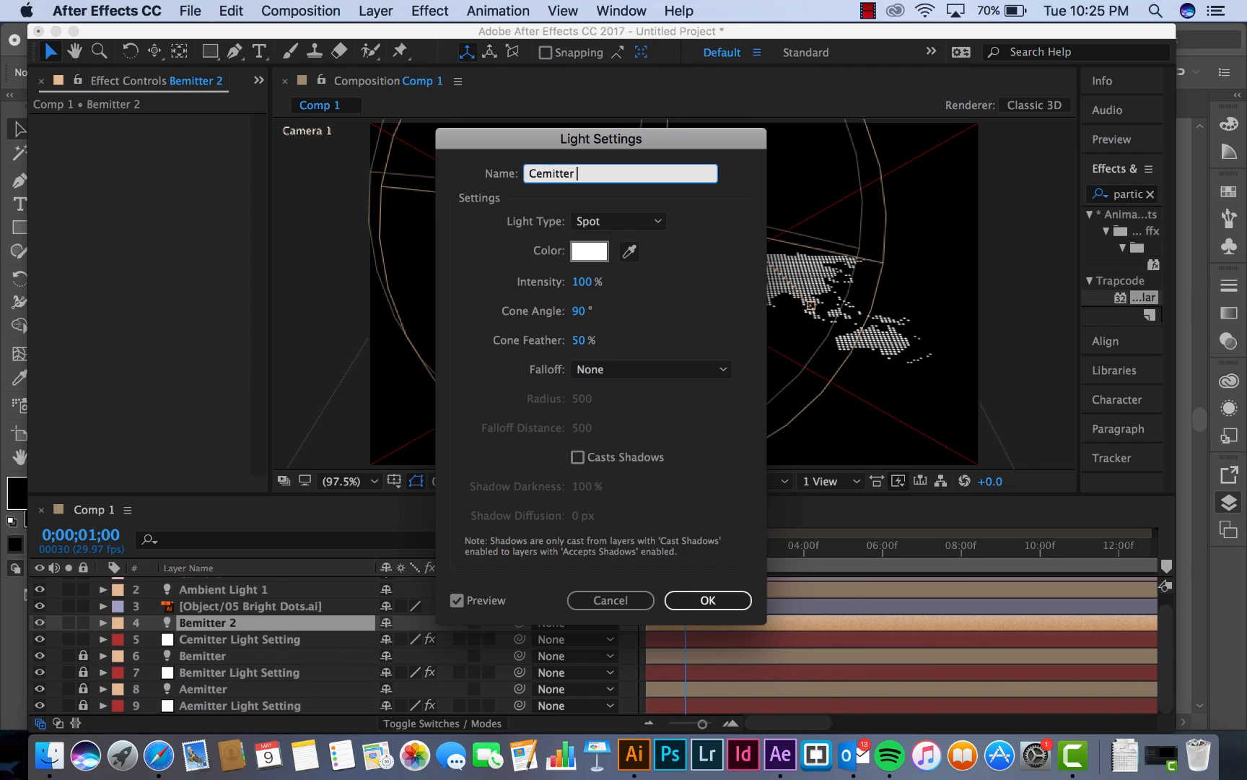
key(Return)
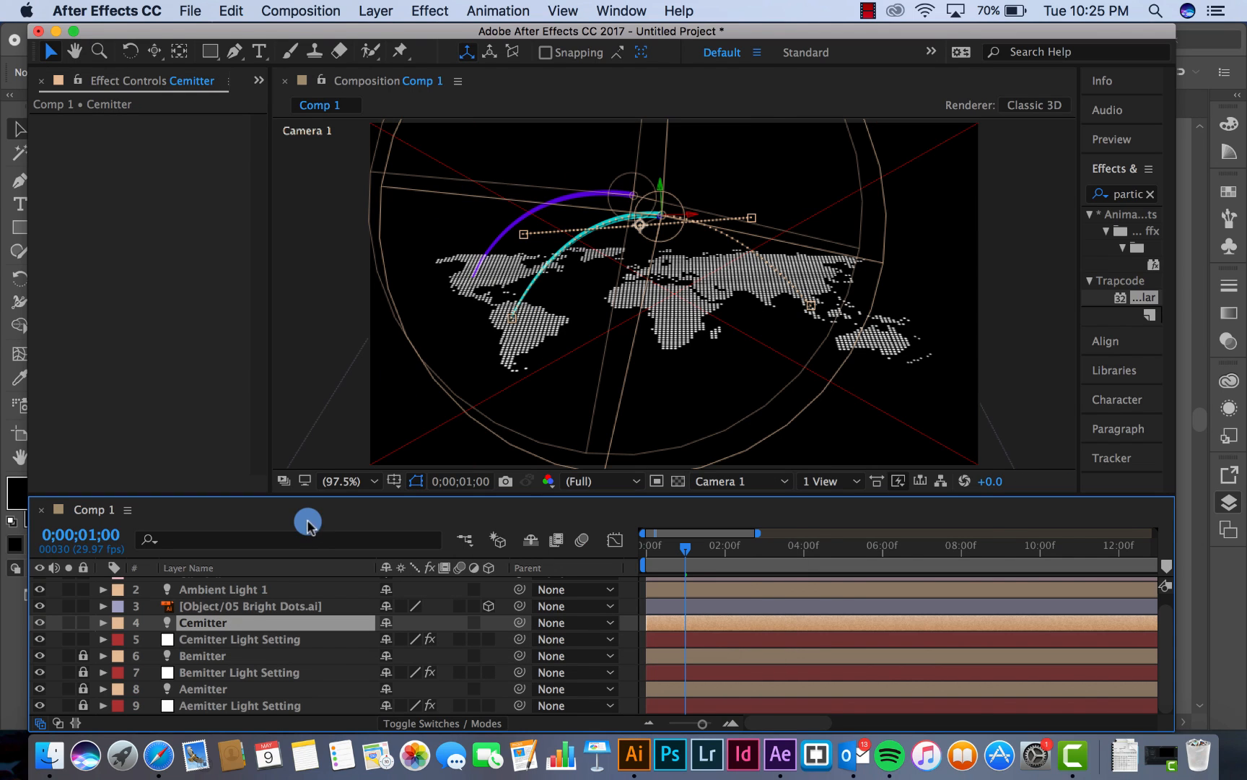
In the Top view, move Cemitter's starting keyframe from South America to Europe, with Position at about 637.7, 374.9, 125.4
click(220, 641)
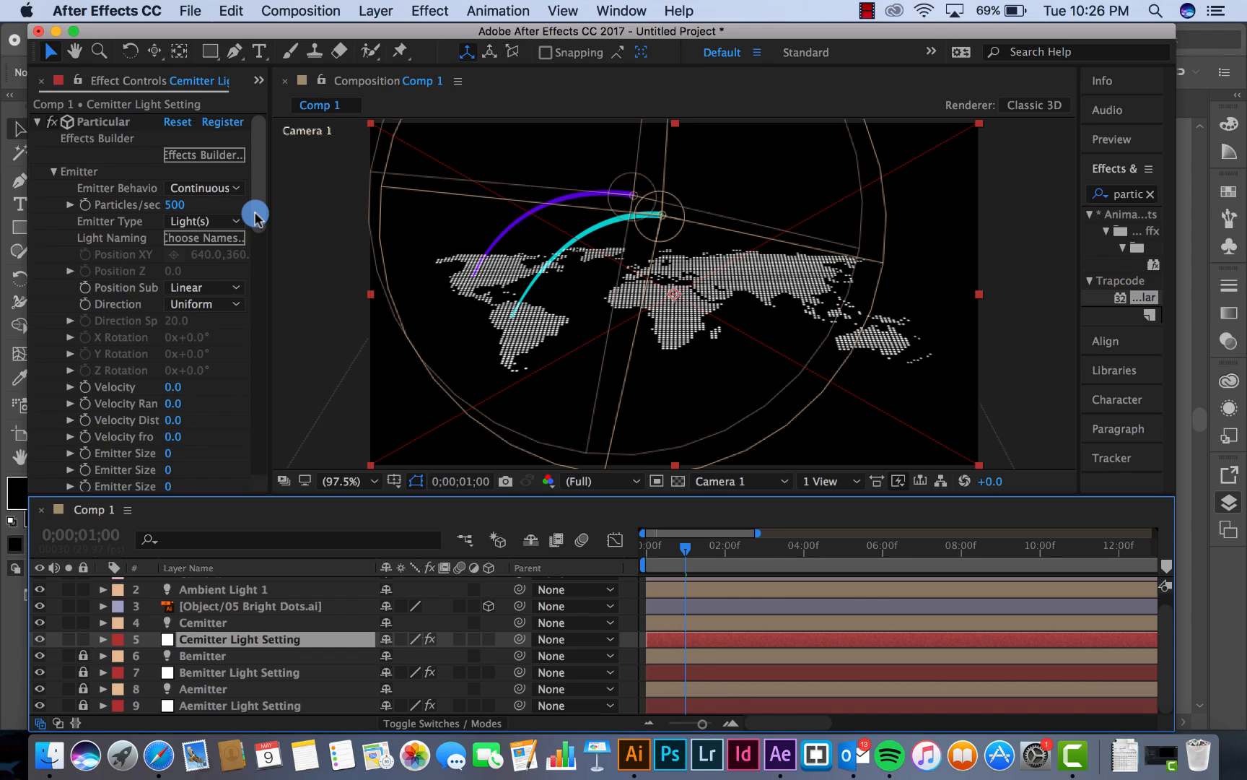
click(751, 483)
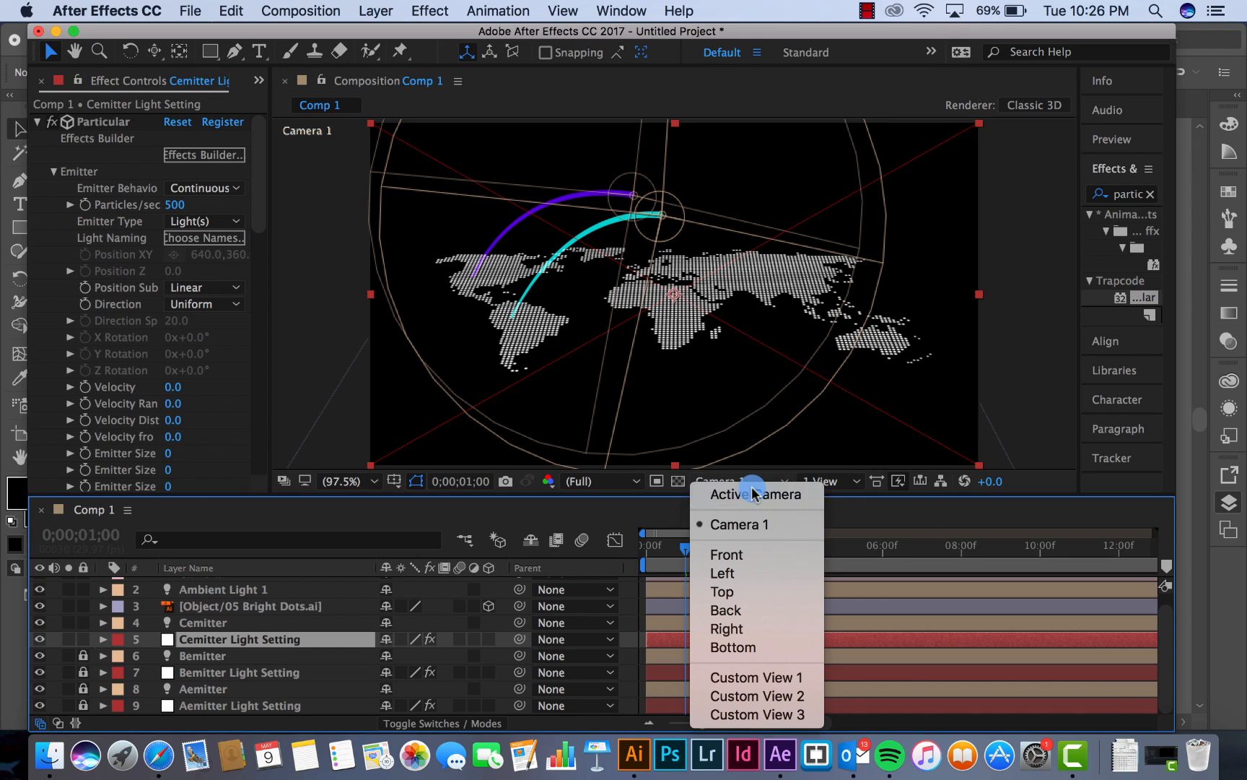
click(722, 592)
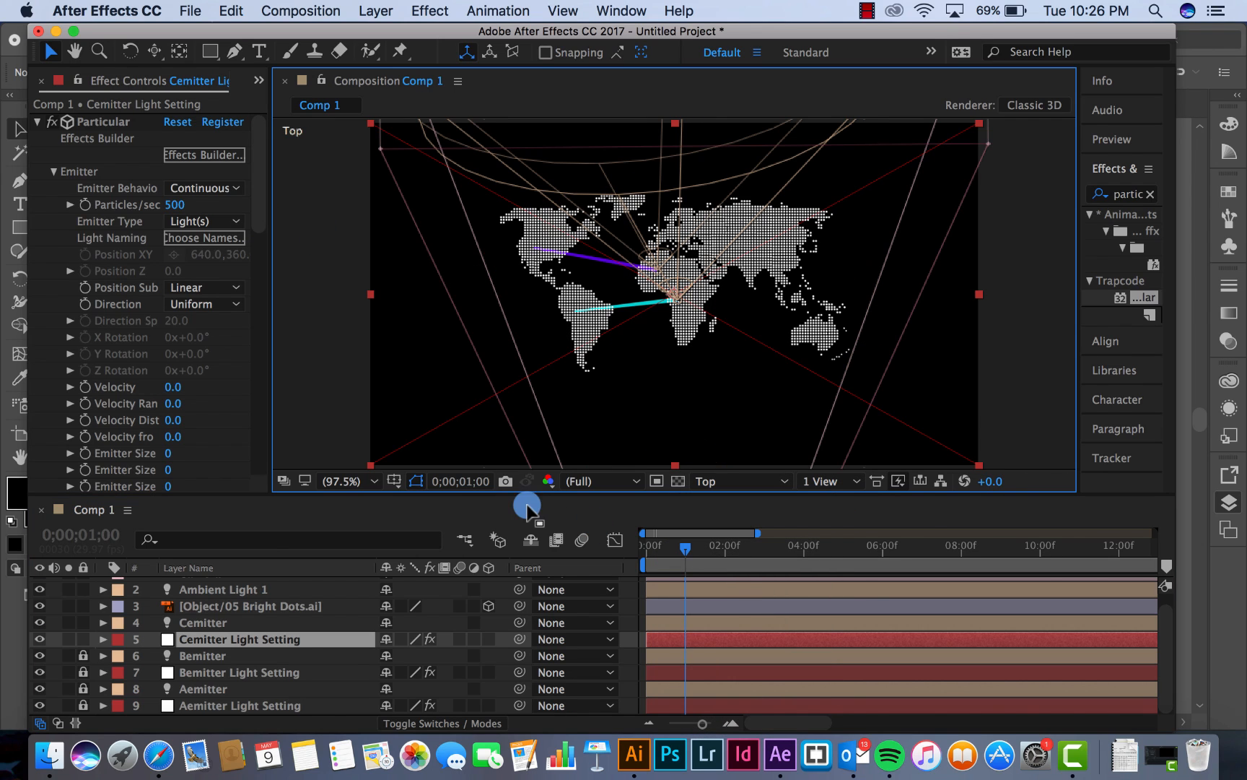
click(205, 623)
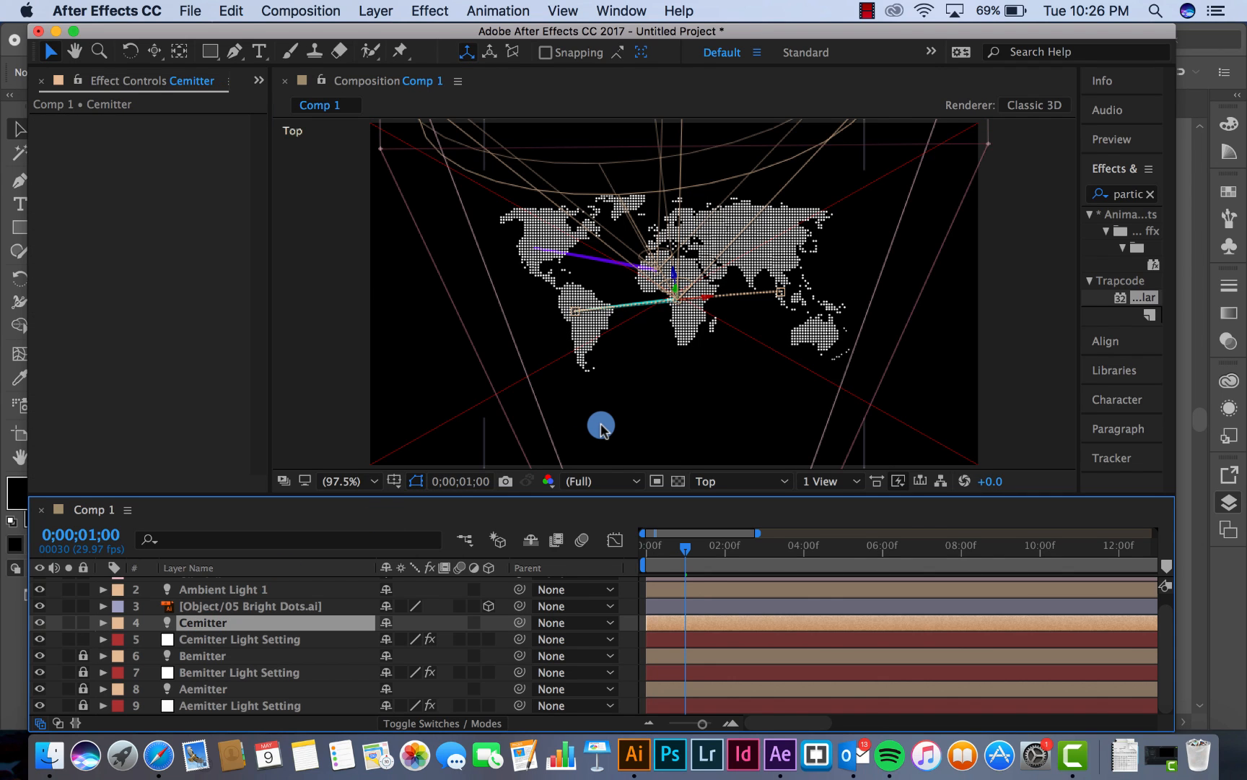
key(period)
key(period)
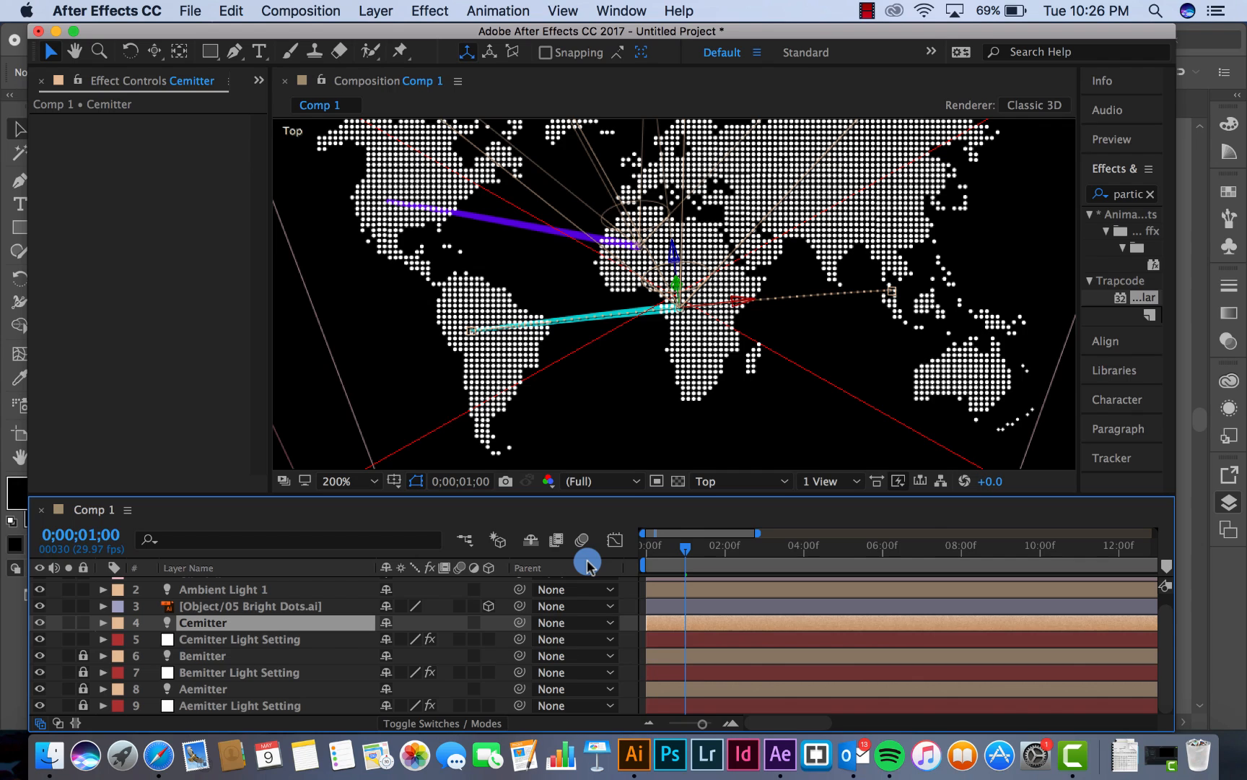
key(u)
drag(653, 549, 625, 558)
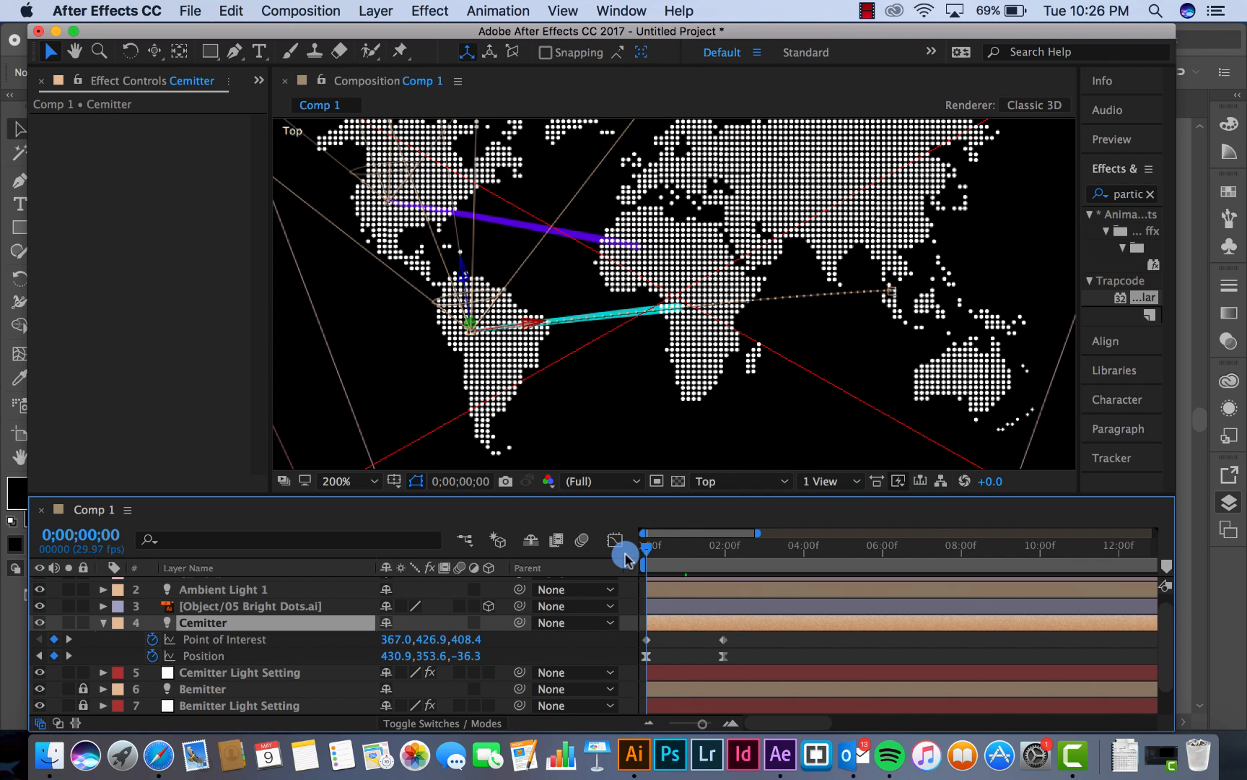
click(646, 657)
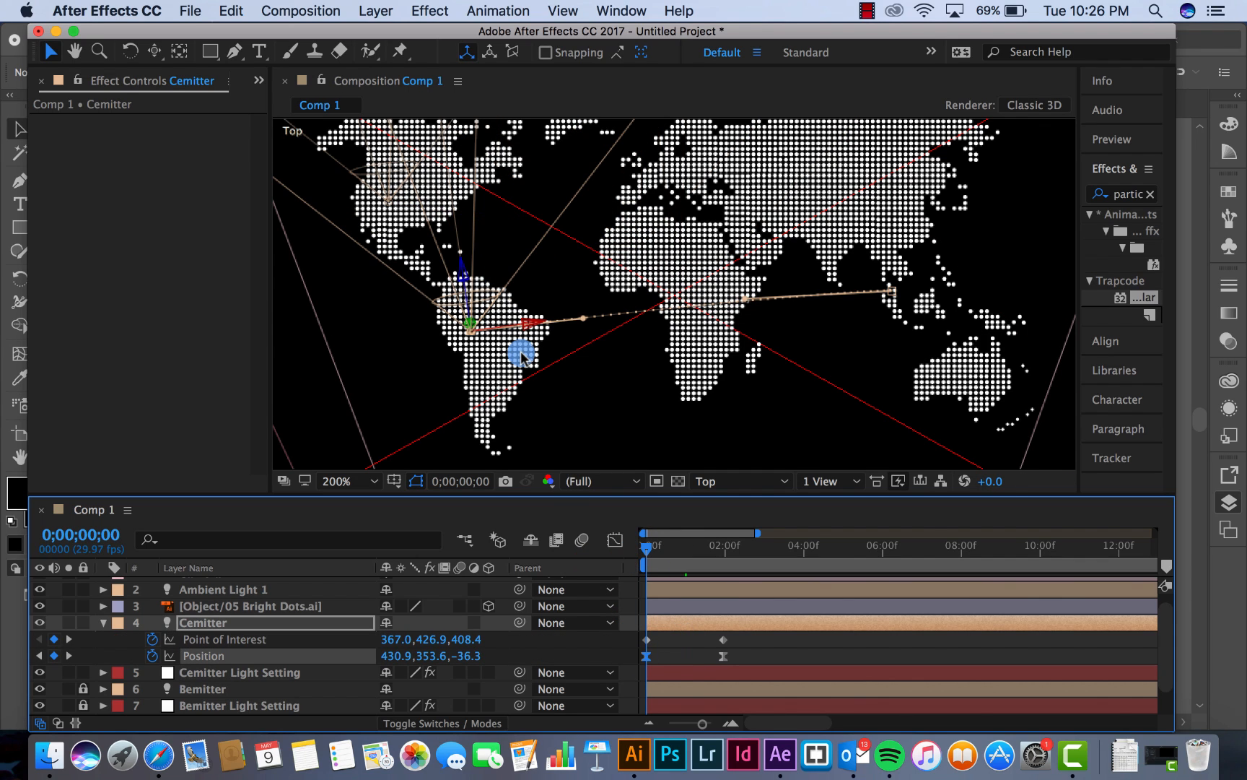
click(522, 325)
drag(530, 323, 748, 283)
drag(682, 245, 659, 117)
drag(730, 179, 731, 179)
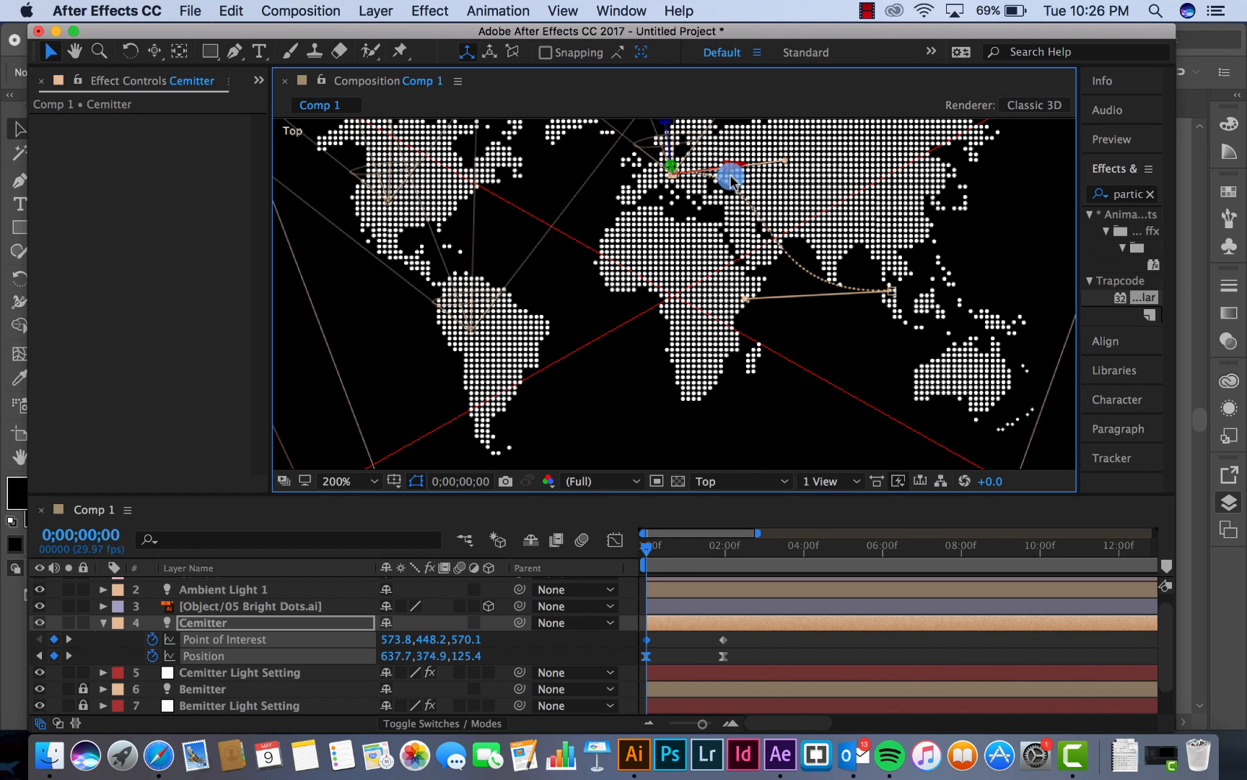
Straighten Cemitter's motion path between Europe and Southeast Asia in the Top view by adjusting its tangent handles
click(722, 556)
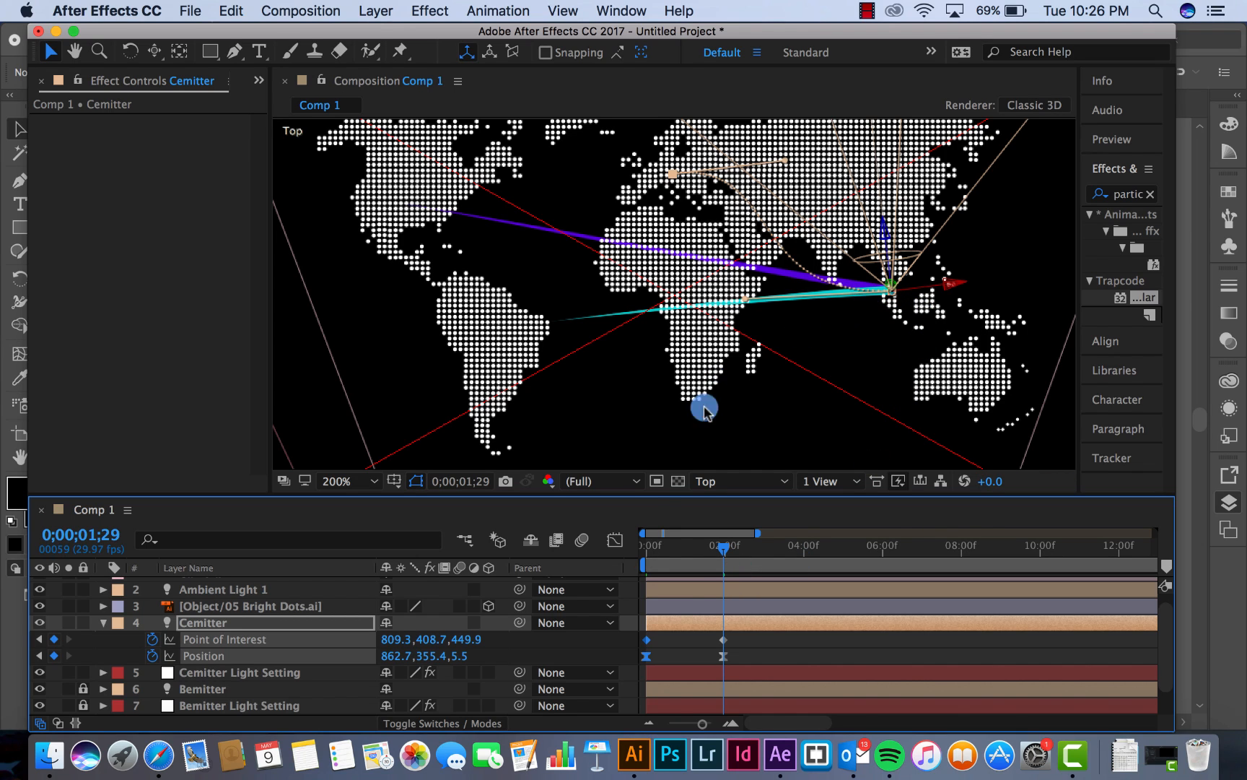
drag(655, 548, 627, 557)
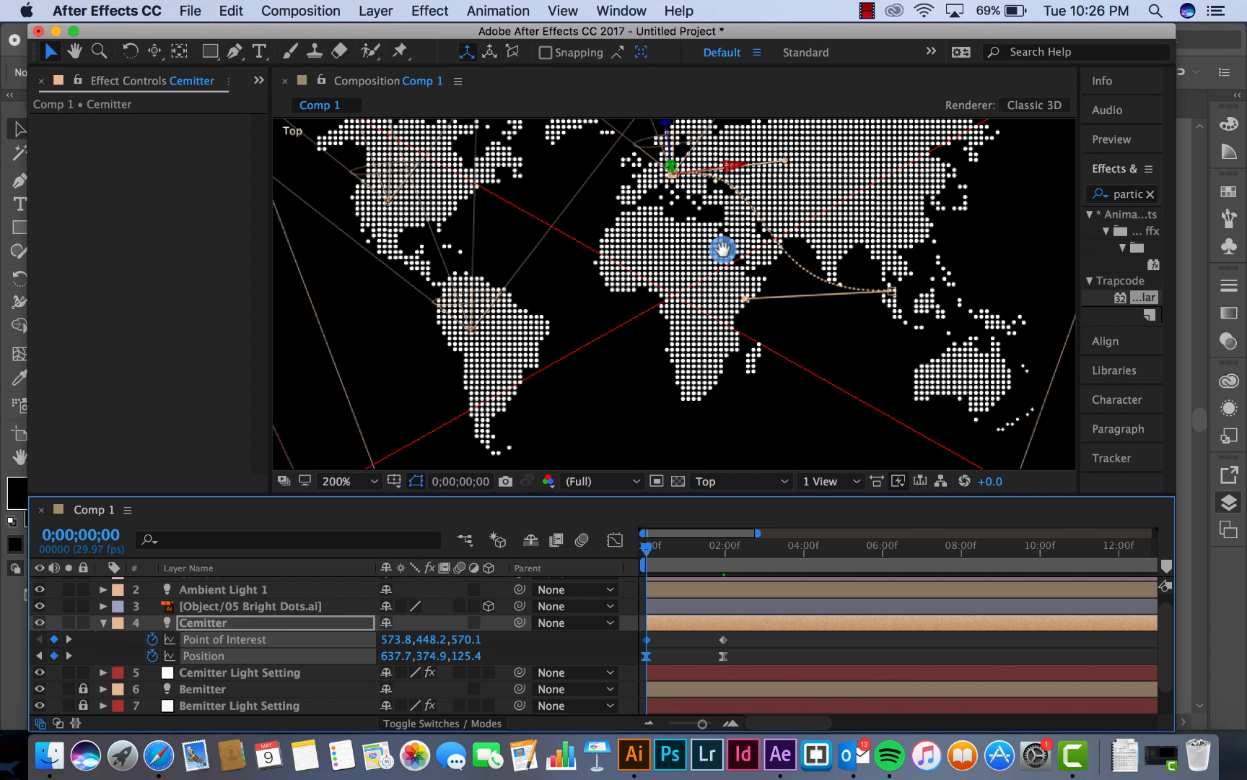
key(h)
drag(724, 251, 642, 330)
key(v)
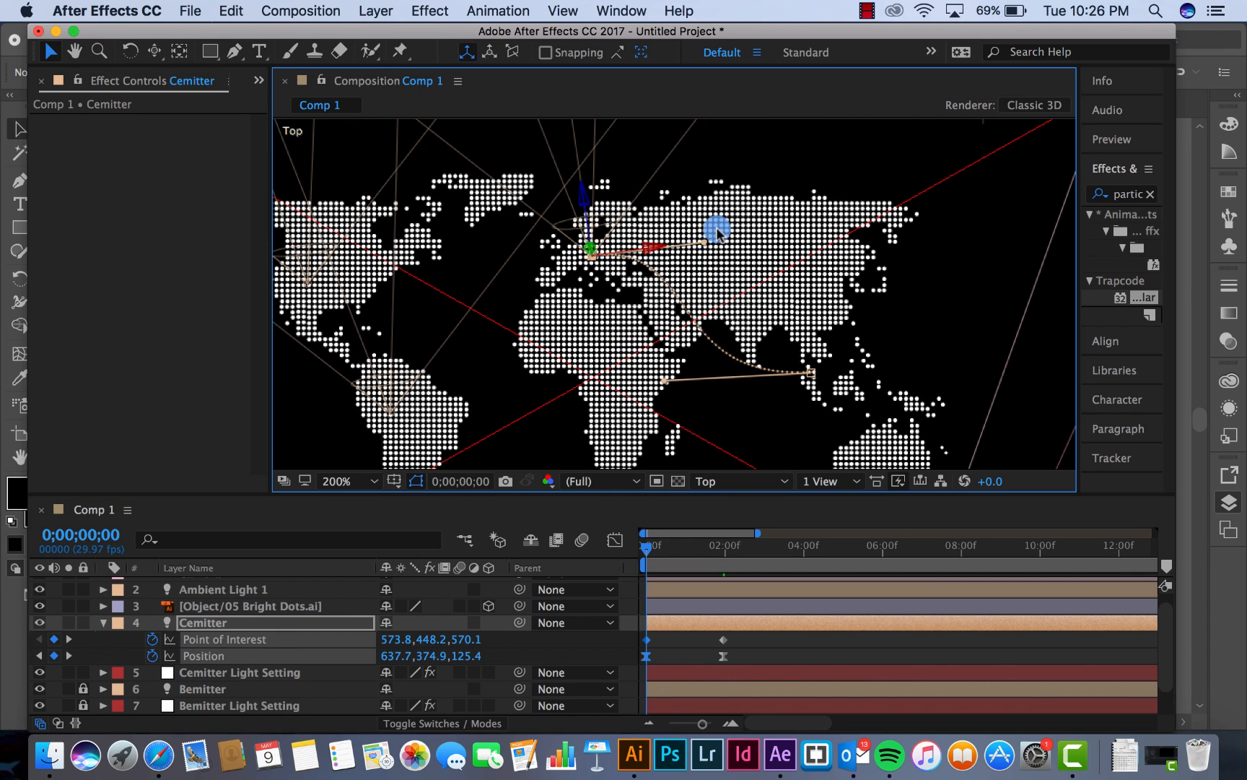
drag(706, 247, 702, 321)
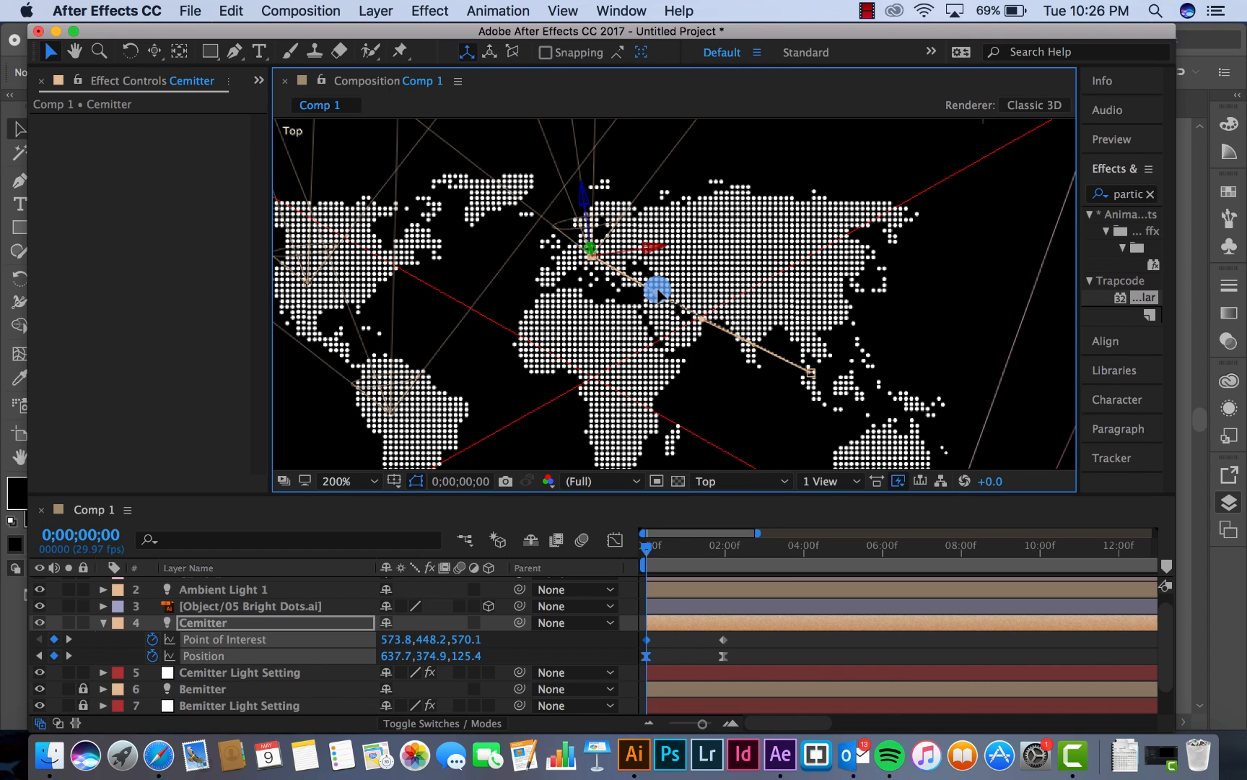
drag(658, 291, 703, 321)
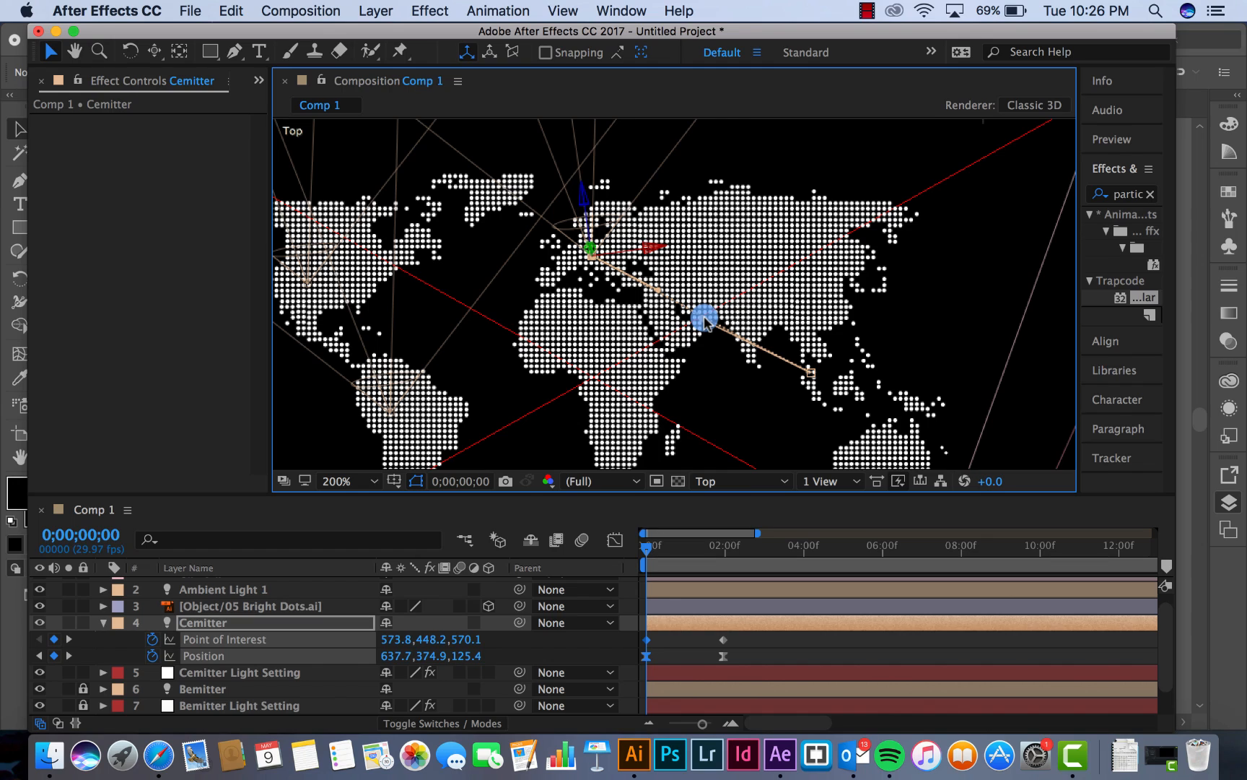
drag(705, 322, 709, 317)
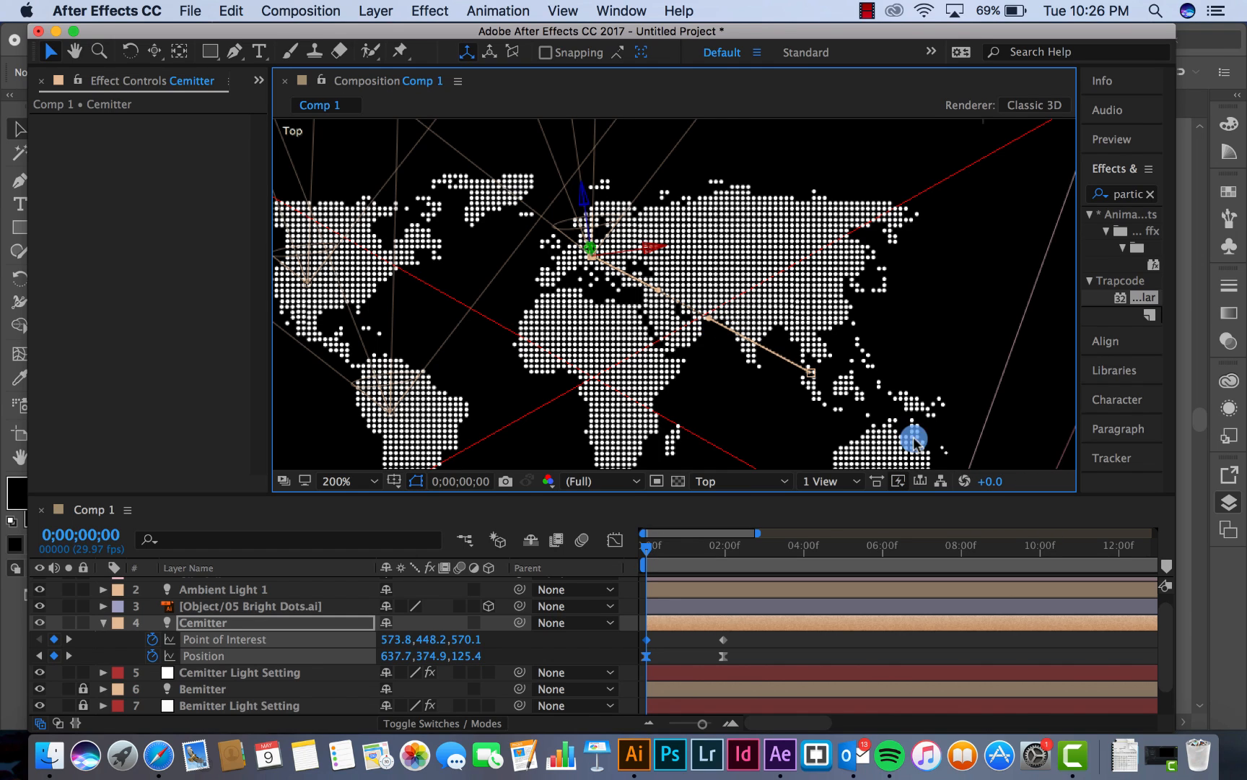
In the Front view, raise Cemitter's starting keyframe to the map plane, with Position at about 637.2, 355.1, 128.6, and check the end frame
click(740, 482)
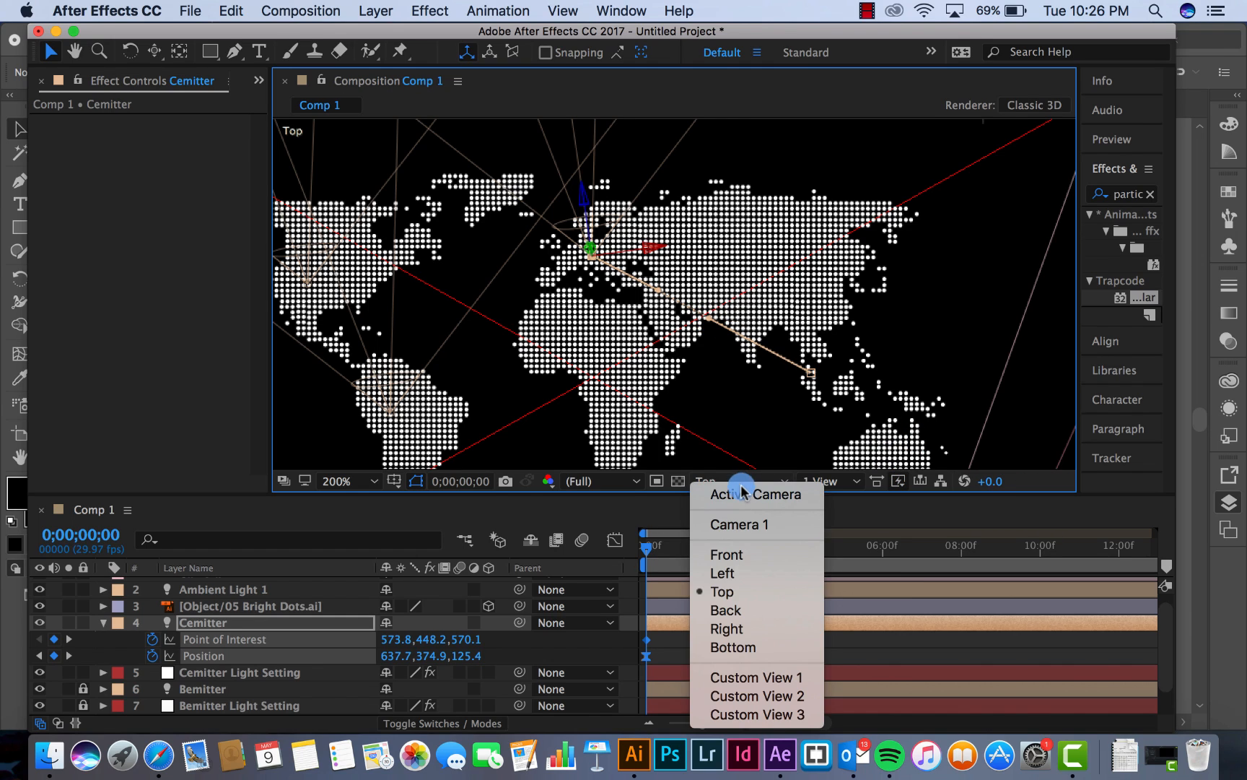
click(730, 554)
key(comma)
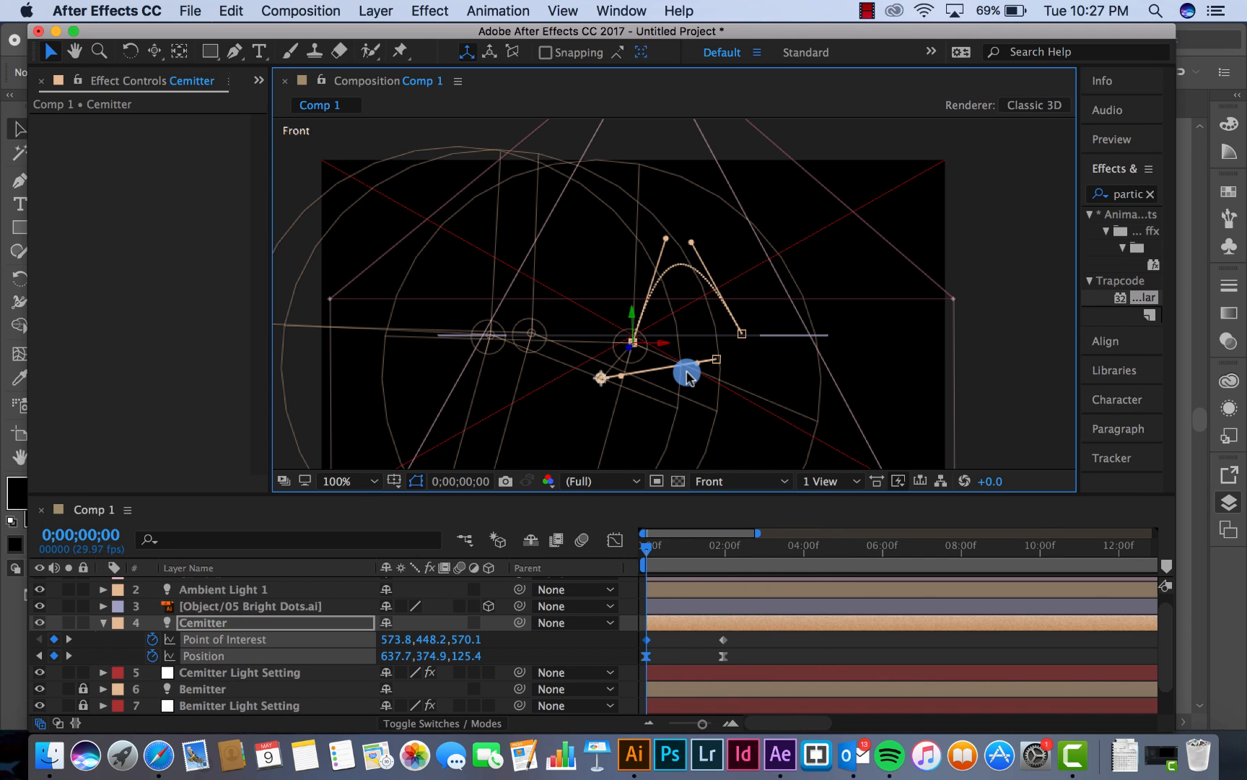
drag(679, 552, 624, 557)
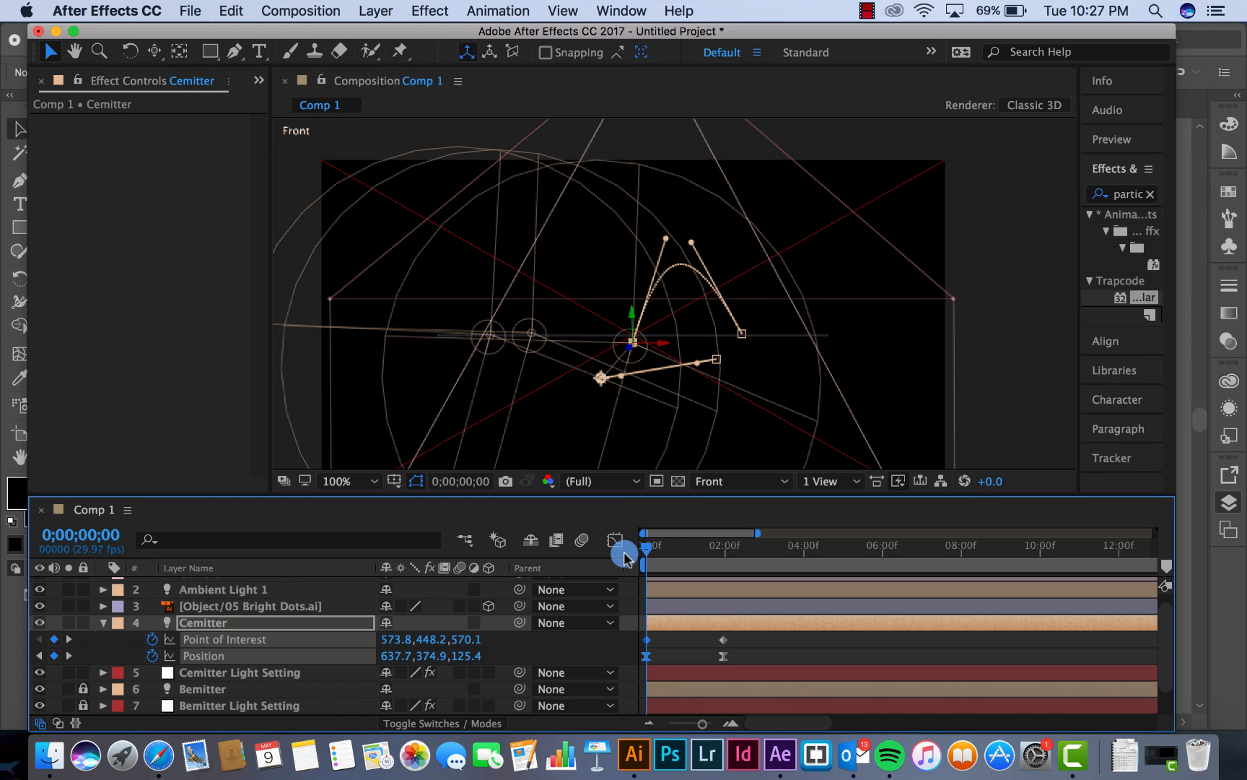
key(period)
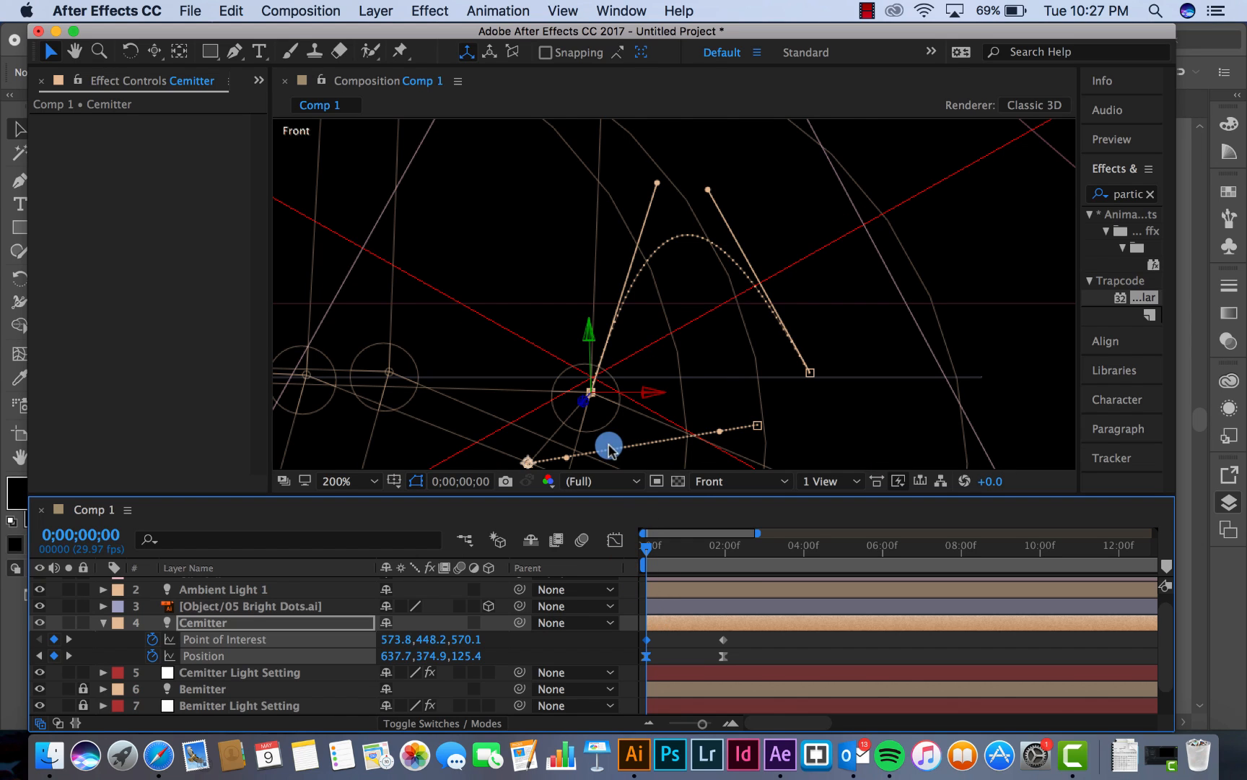
drag(587, 340, 588, 321)
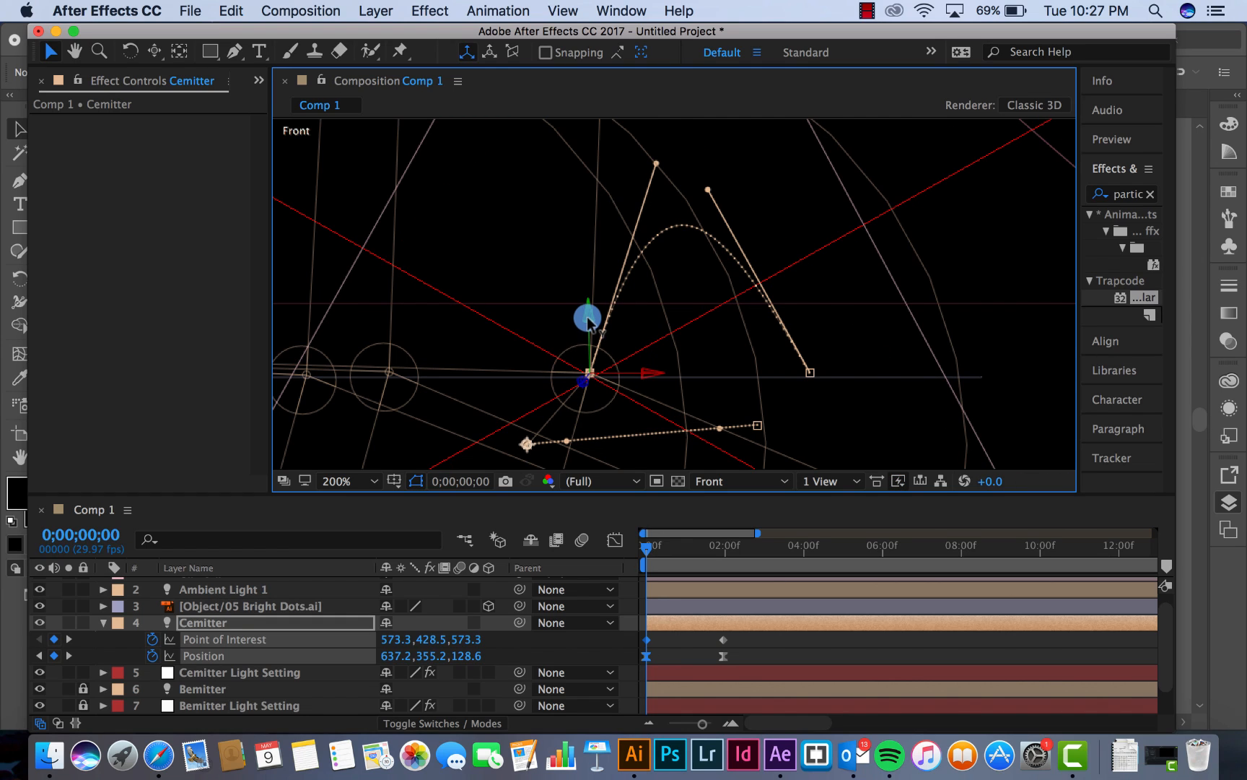
click(719, 553)
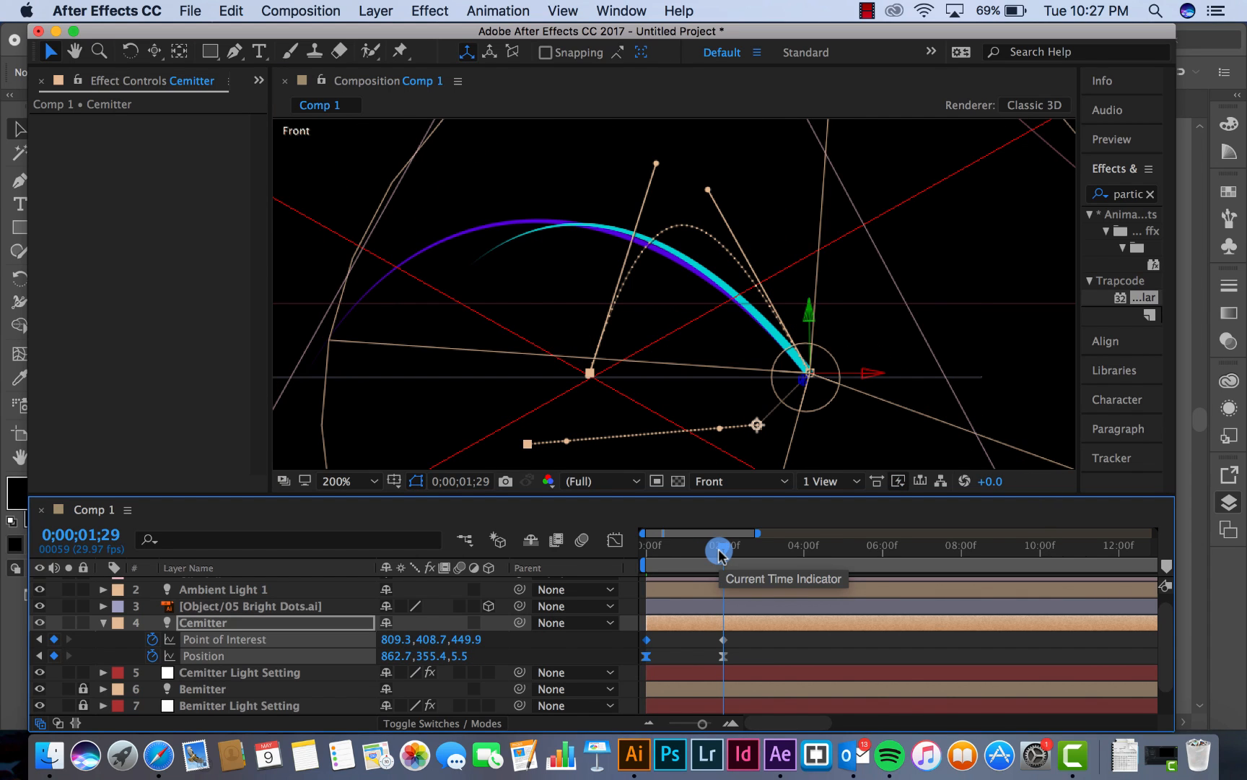
Return to the Camera 1 view, fit the whole map in the viewer, and check the emitters' movement along their paths
drag(719, 554, 621, 552)
click(729, 482)
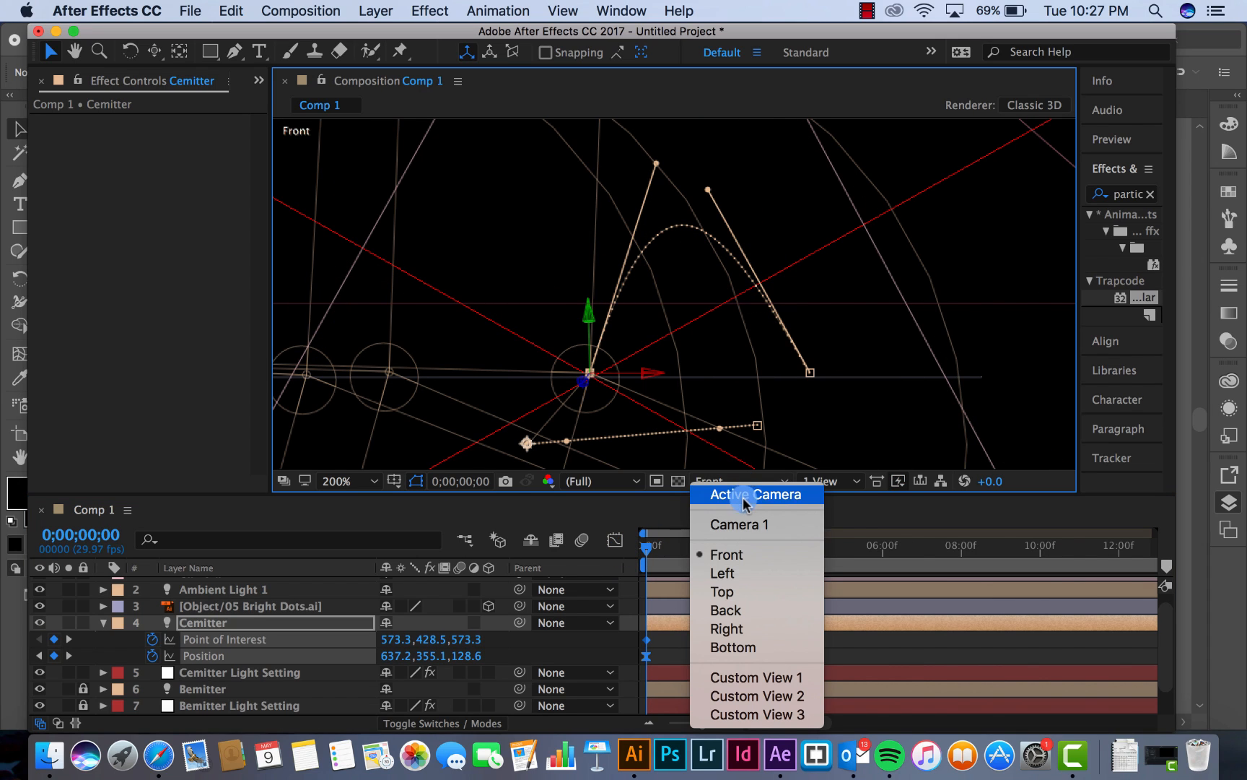
click(746, 525)
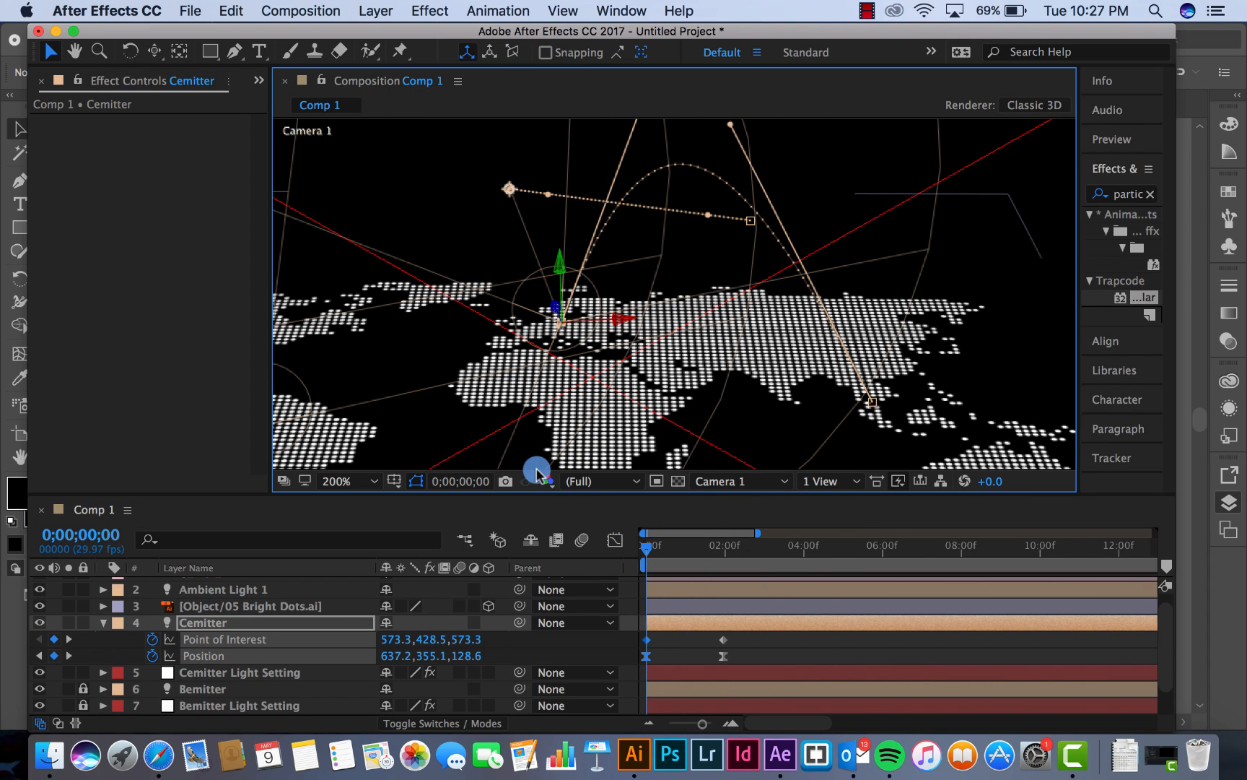
click(337, 482)
click(348, 442)
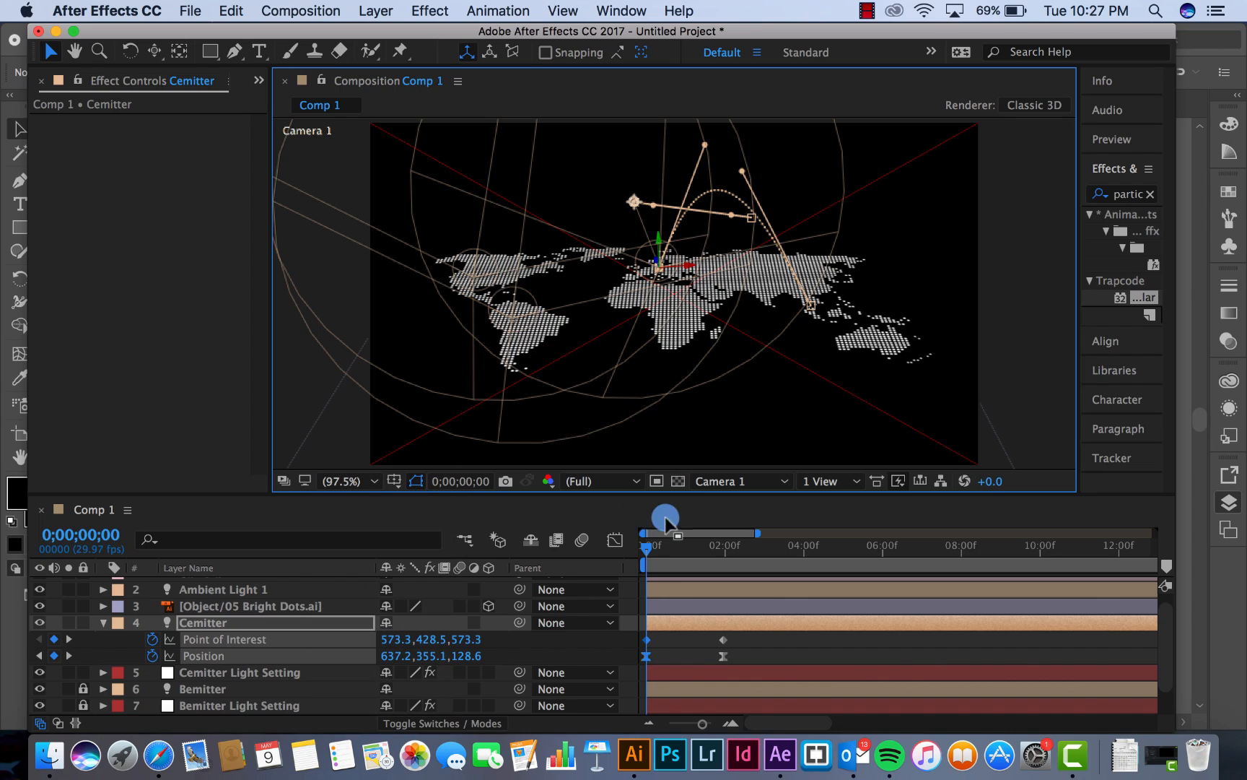
drag(691, 552, 697, 550)
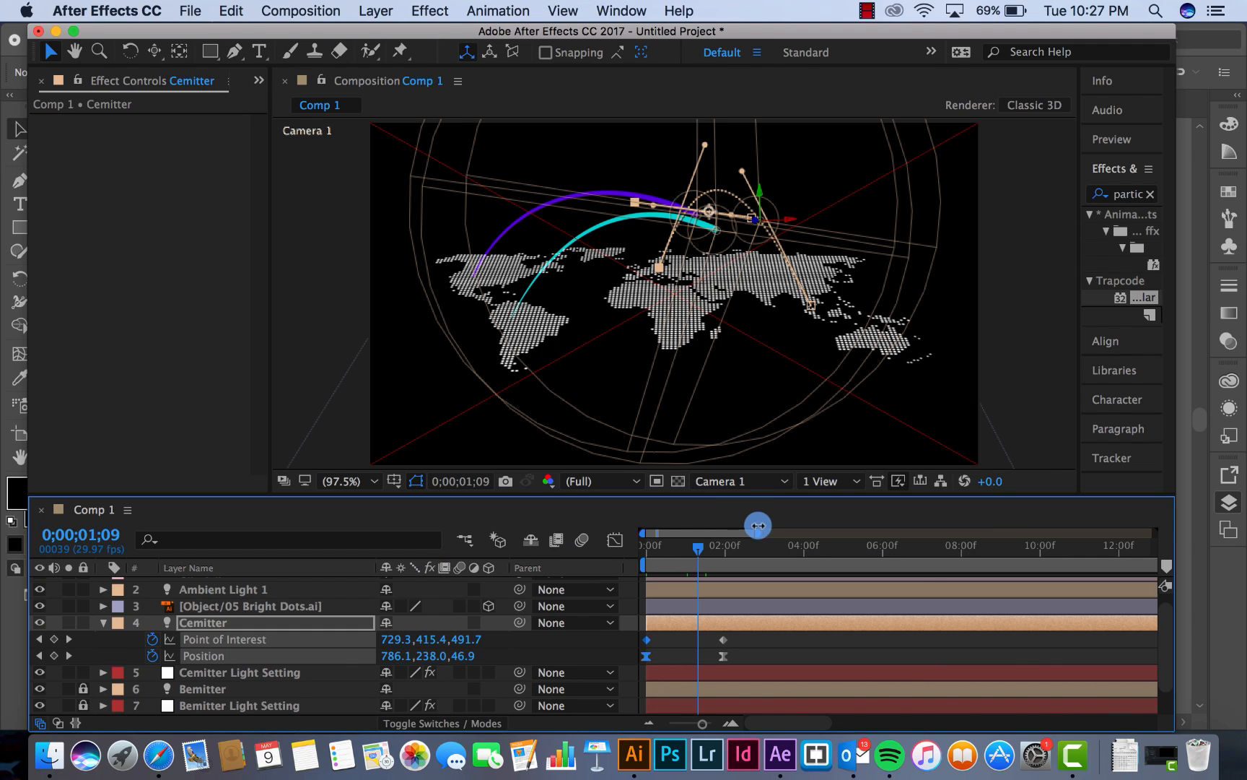
click(748, 647)
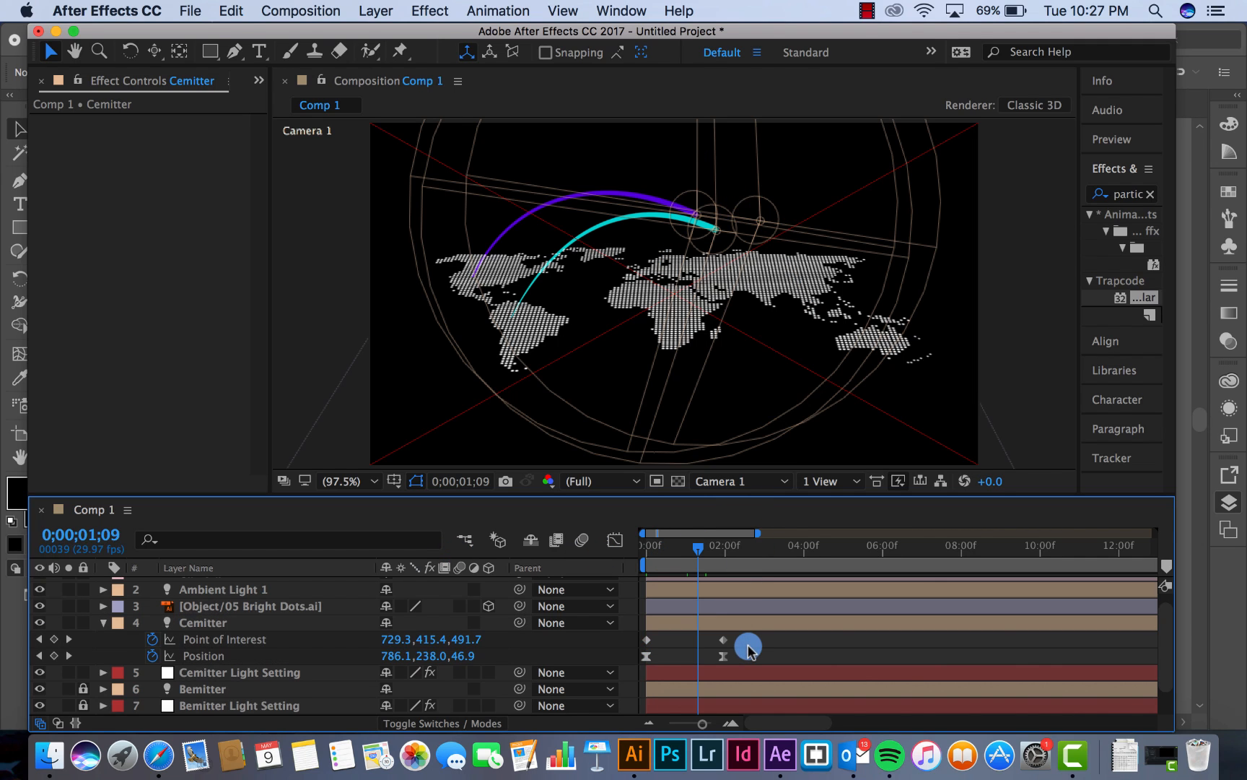
mouse_move(674, 555)
mouse_down()
mouse_move(648, 555)
mouse_move(685, 555)
mouse_up()
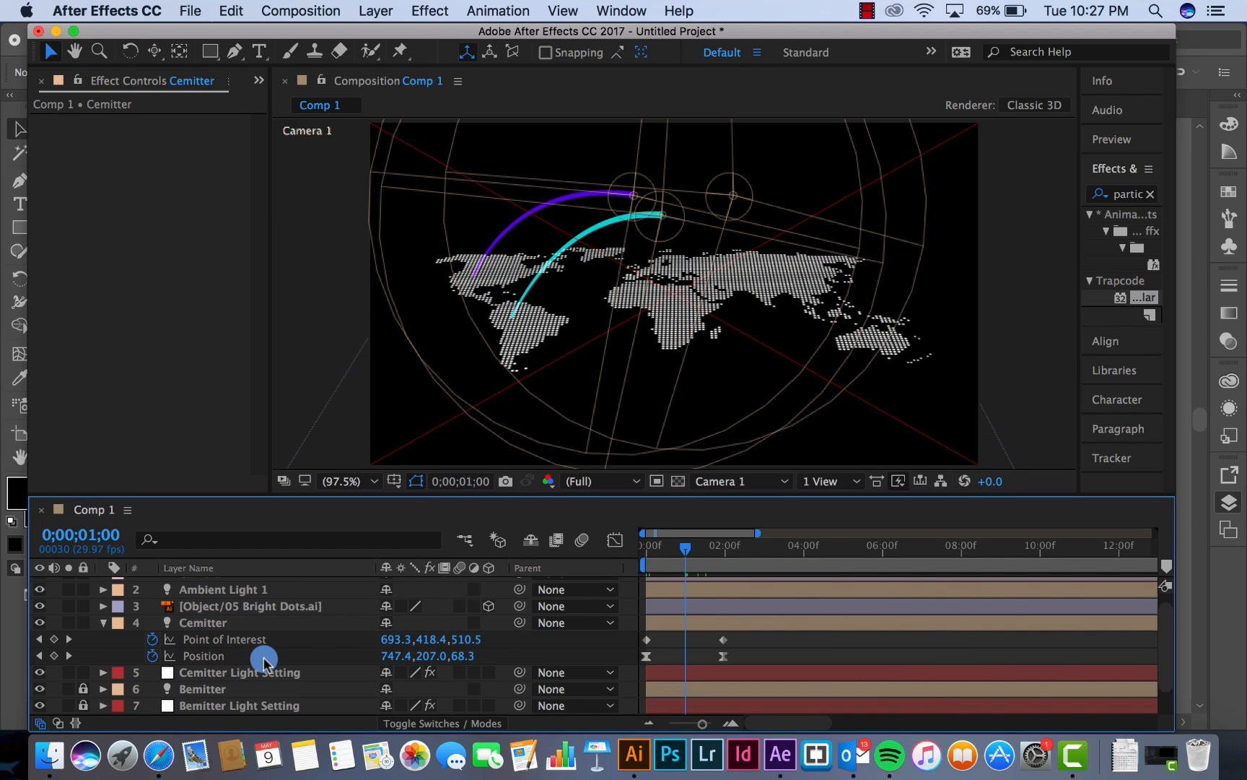
Set the light emitter name in Particular on the Cemitter Light Setting layer to Cemitter
scroll(264, 660, down, 2)
scroll(263, 659, up, 2)
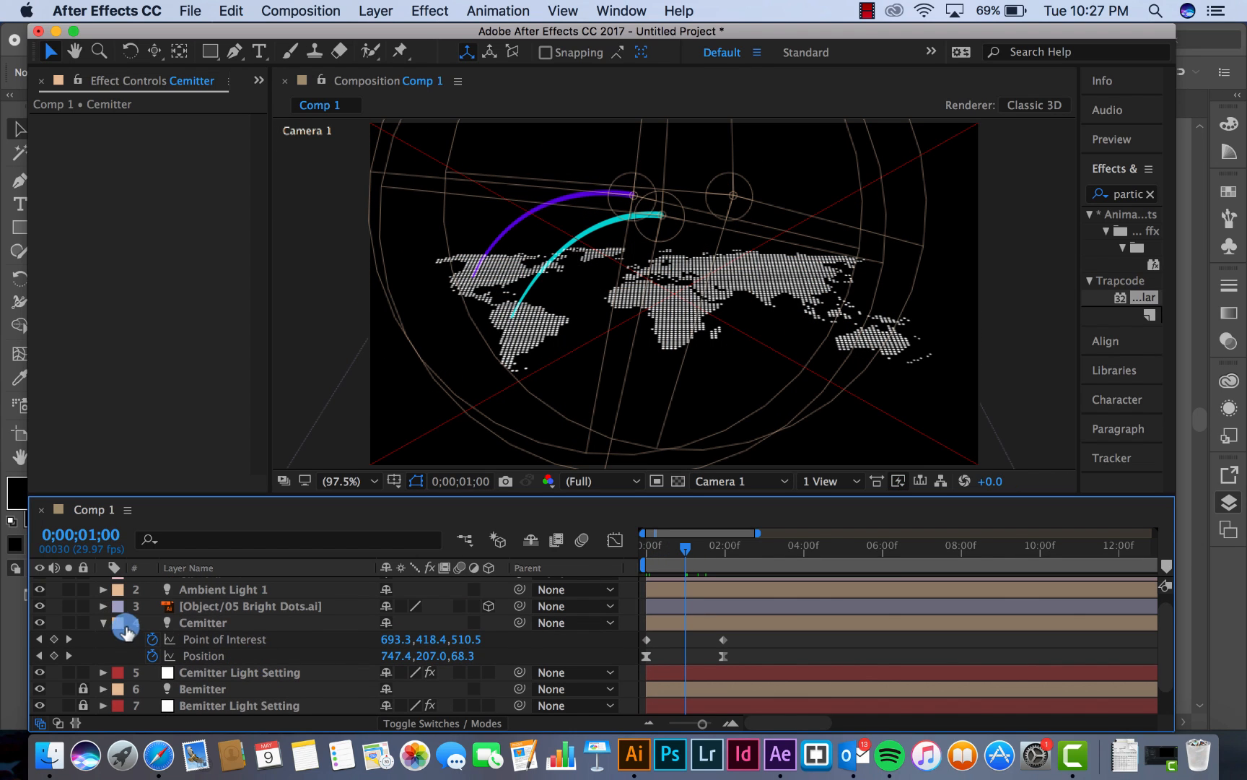
click(103, 622)
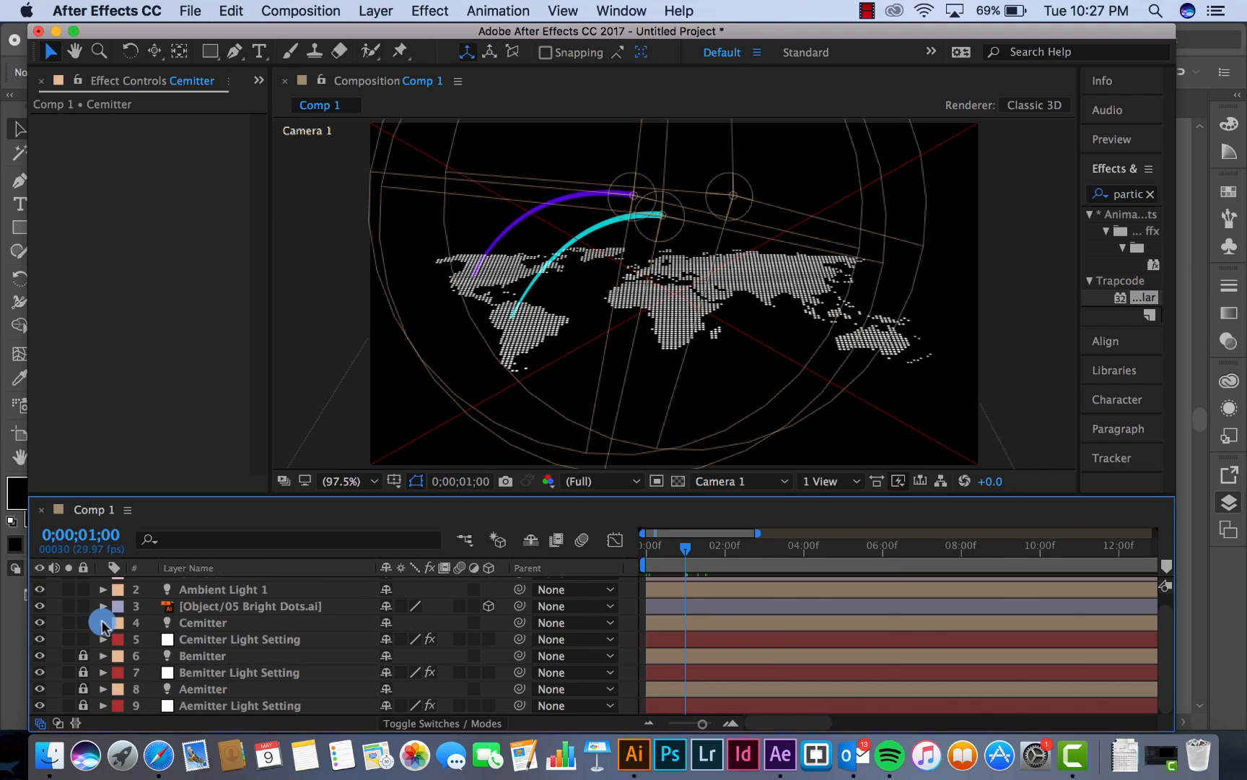
click(206, 639)
click(204, 238)
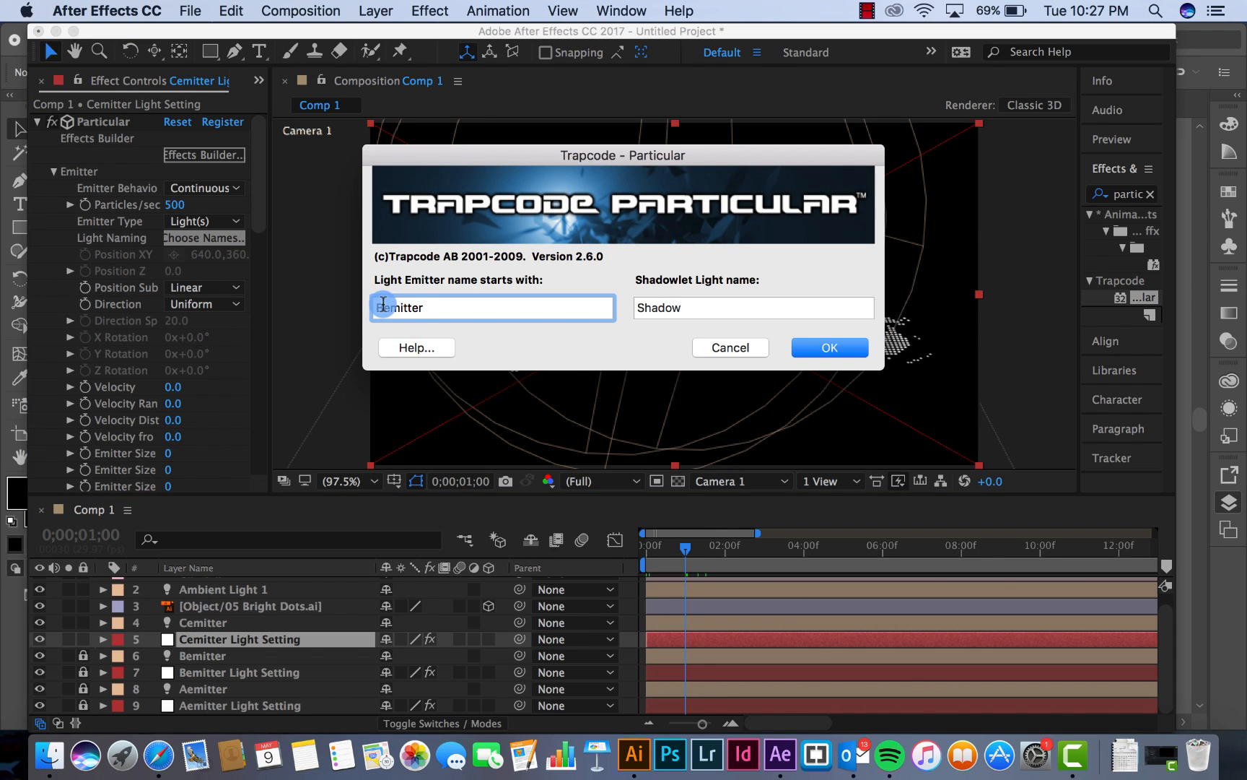
key(Return)
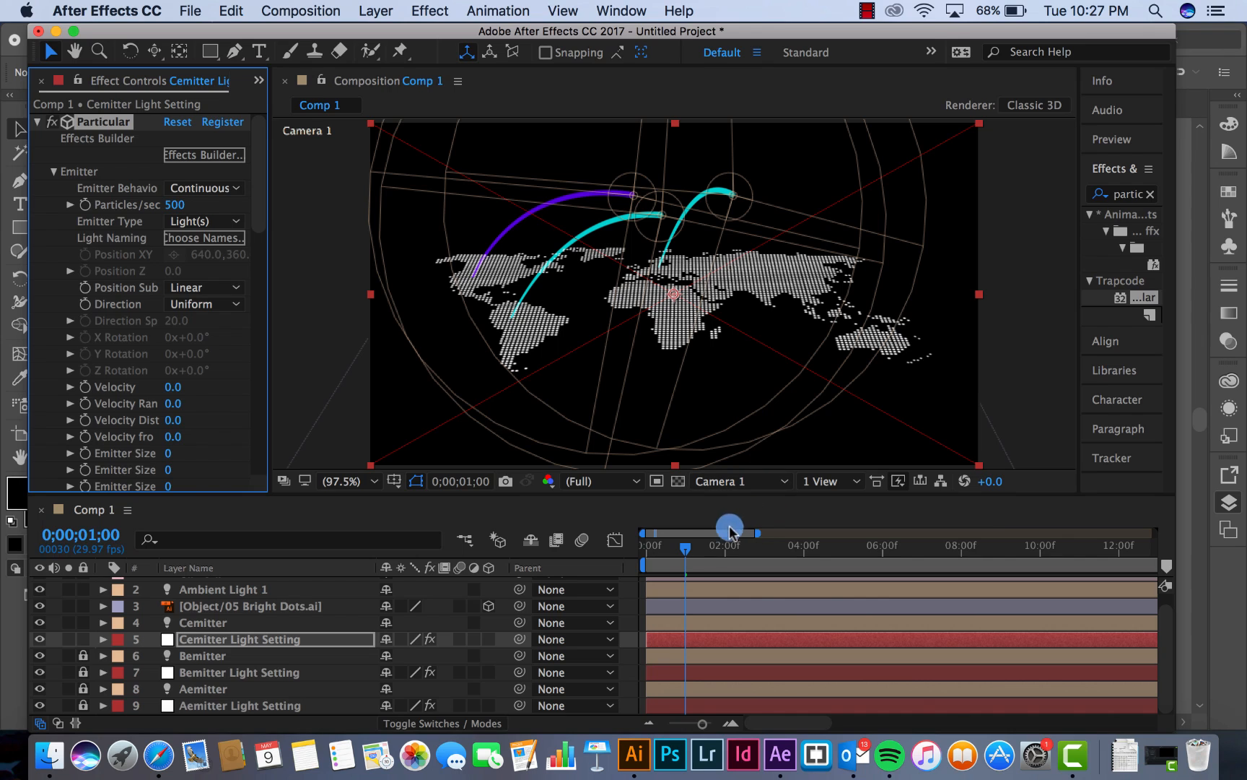
click(686, 550)
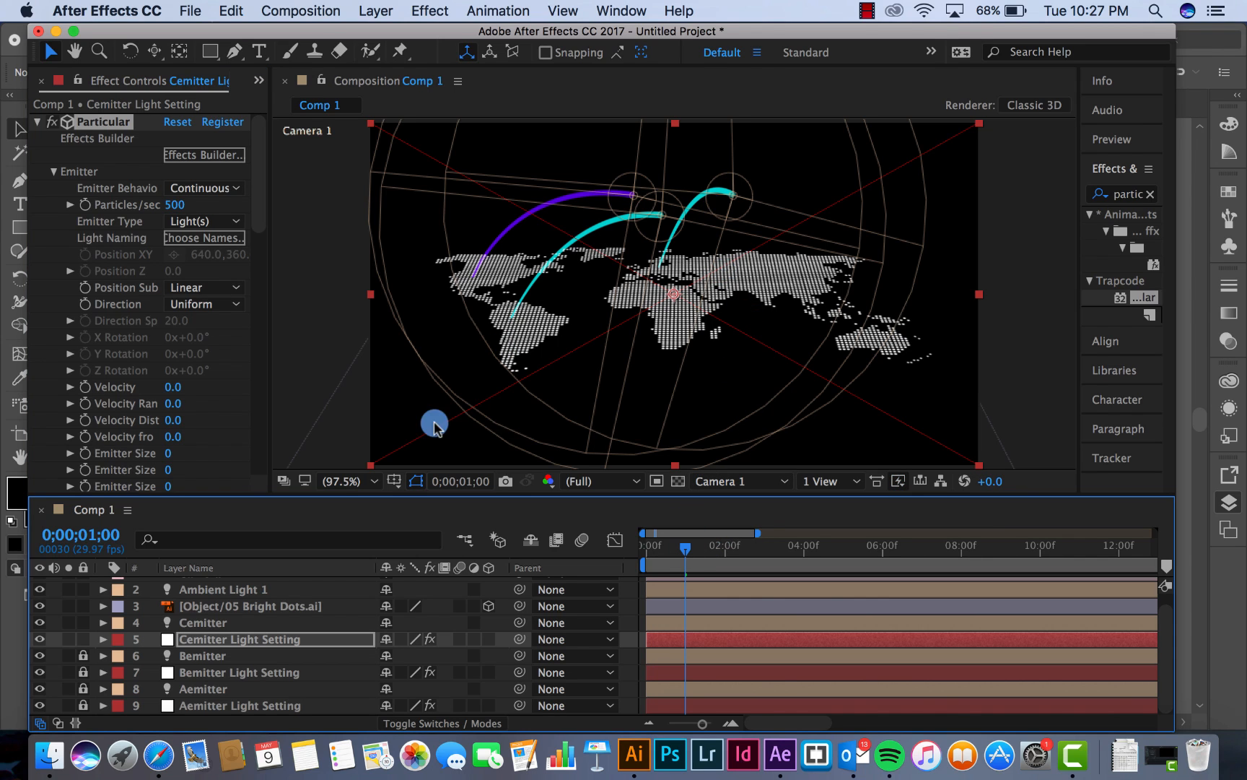
Change the particle colour of Cemitter Light Setting to a bright red
drag(259, 223, 254, 437)
click(174, 359)
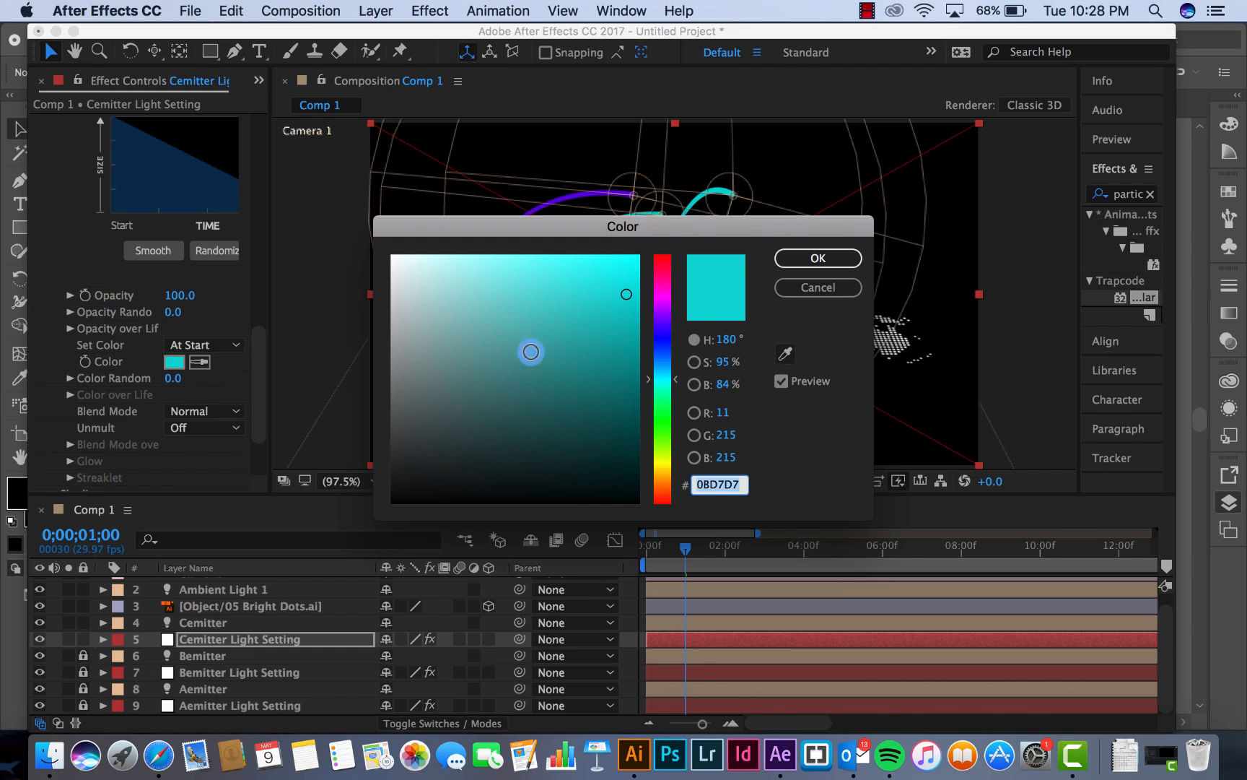
mouse_move(677, 385)
mouse_down()
mouse_move(677, 468)
mouse_move(670, 256)
mouse_up()
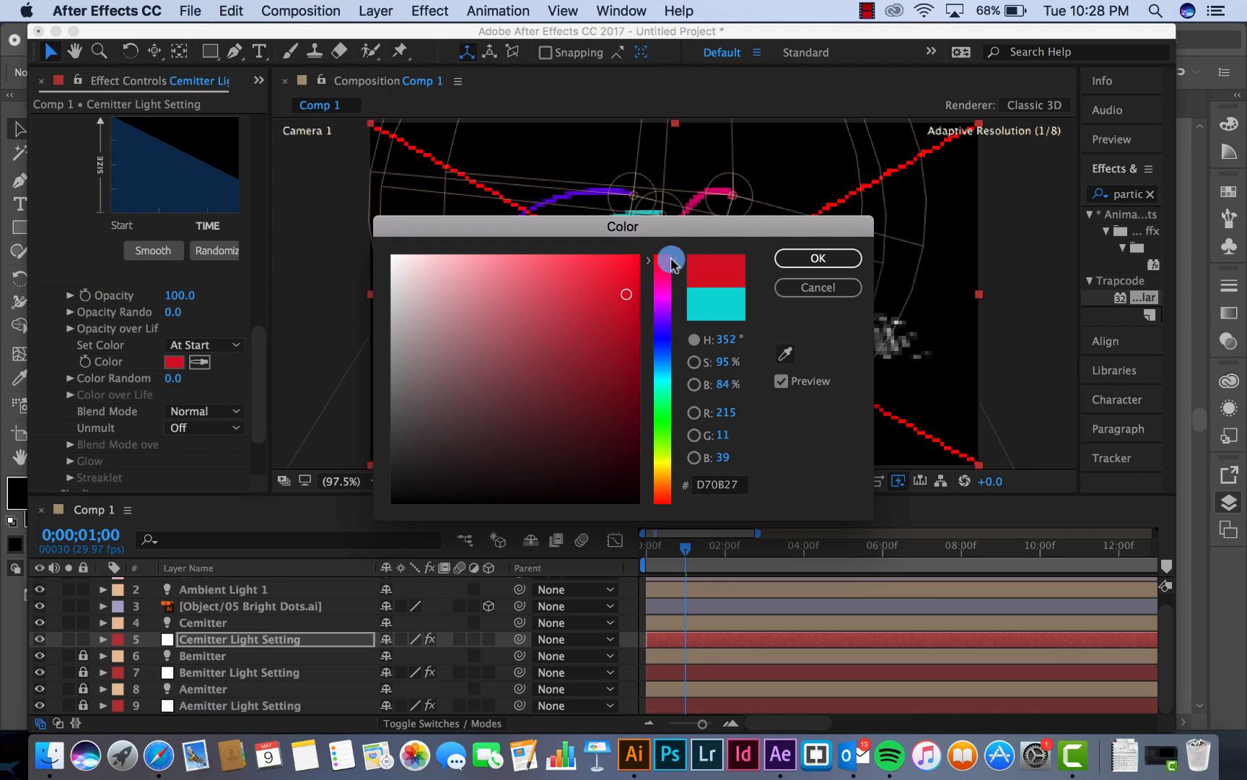
drag(625, 294, 602, 269)
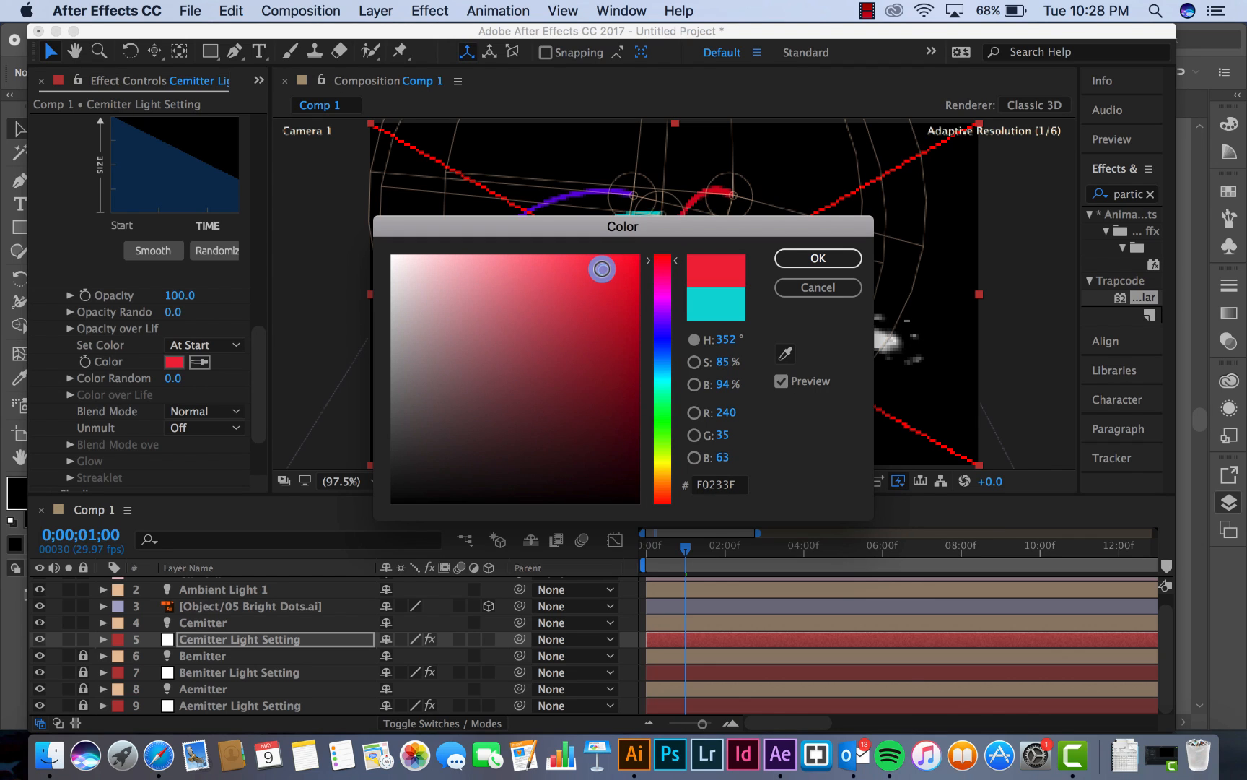
click(816, 257)
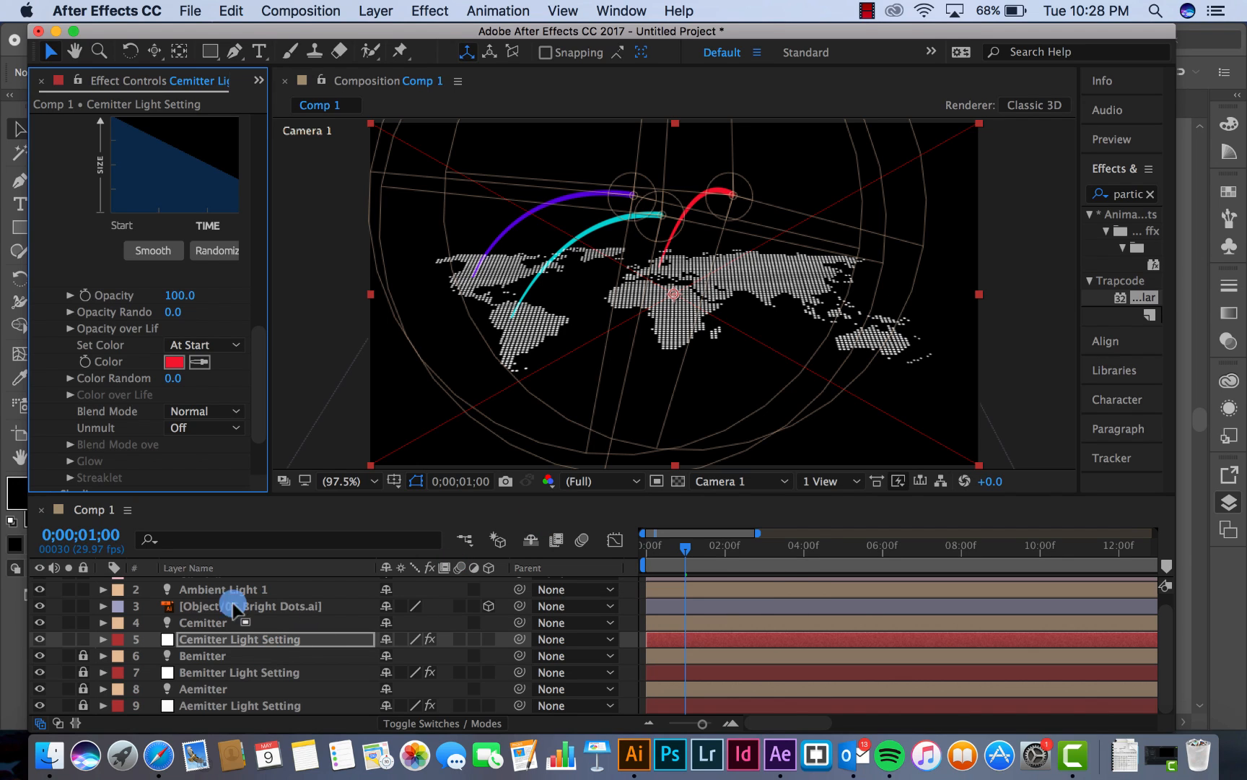
Change the particle colour of Cemitter Light Setting to a medium green
click(171, 362)
mouse_move(665, 332)
mouse_down()
mouse_move(666, 436)
mouse_move(670, 421)
mouse_up()
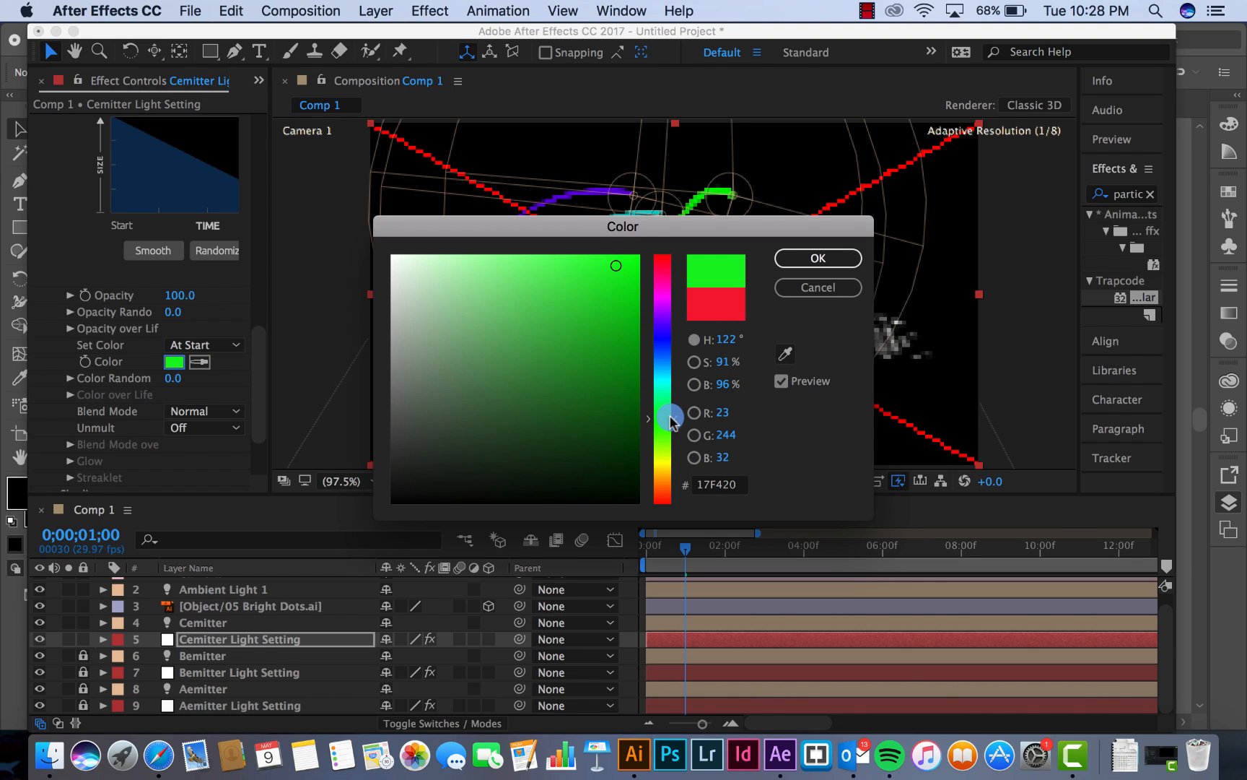
mouse_move(614, 264)
mouse_down()
mouse_move(613, 326)
mouse_move(559, 345)
mouse_move(563, 329)
mouse_up()
click(779, 258)
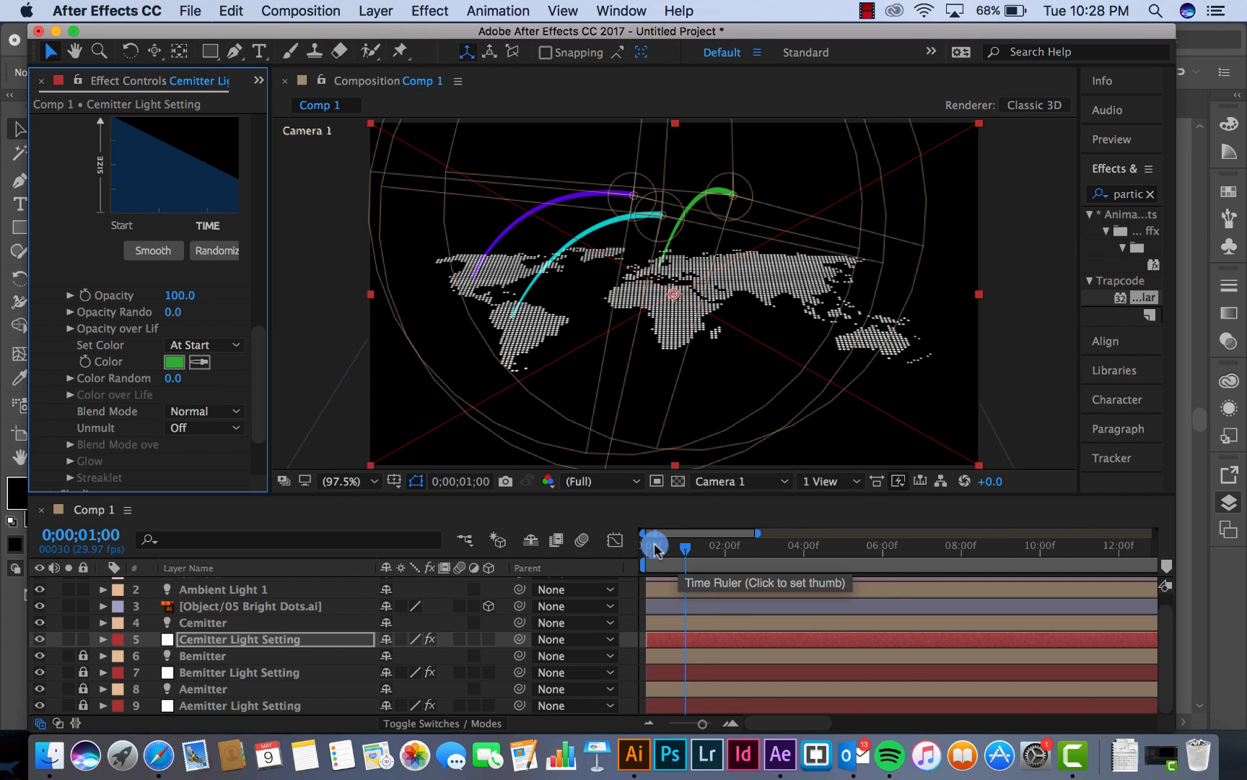
Preview the three coloured arcs from the first frame and inspect their tails at about 0;00;02;03
drag(654, 547, 612, 546)
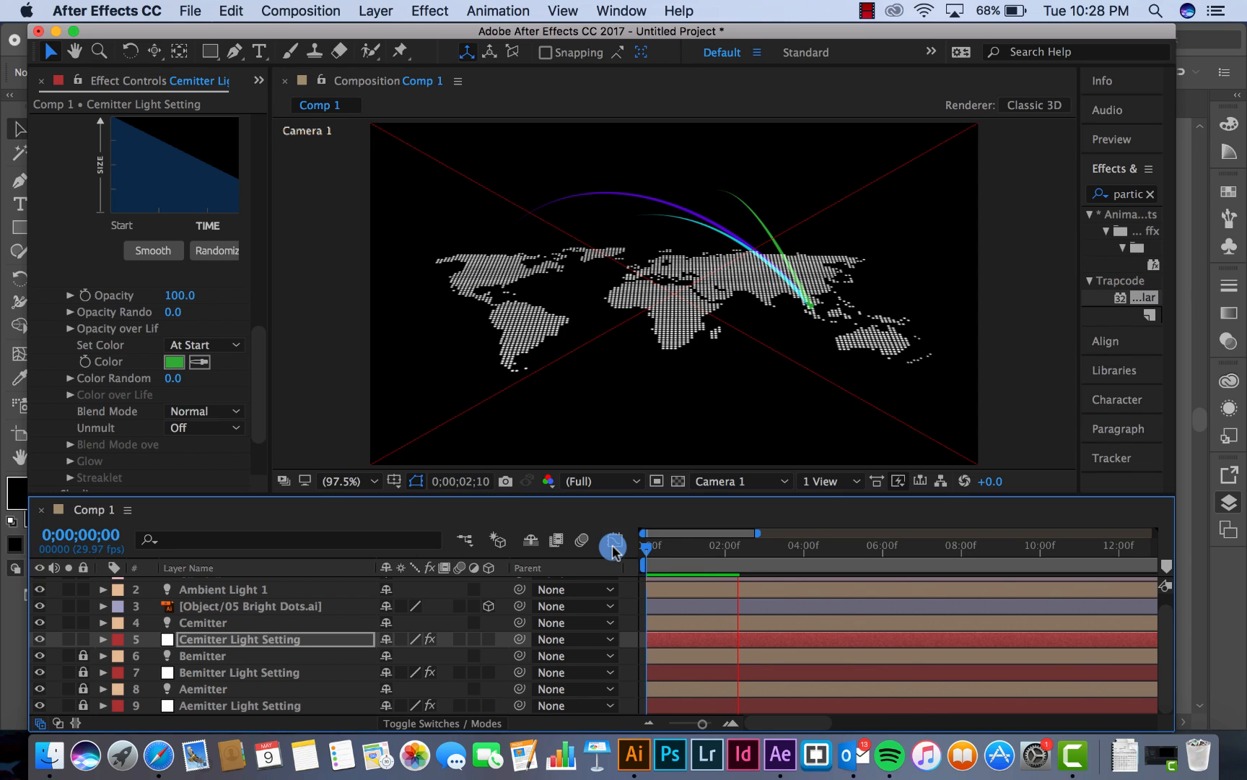
click(684, 550)
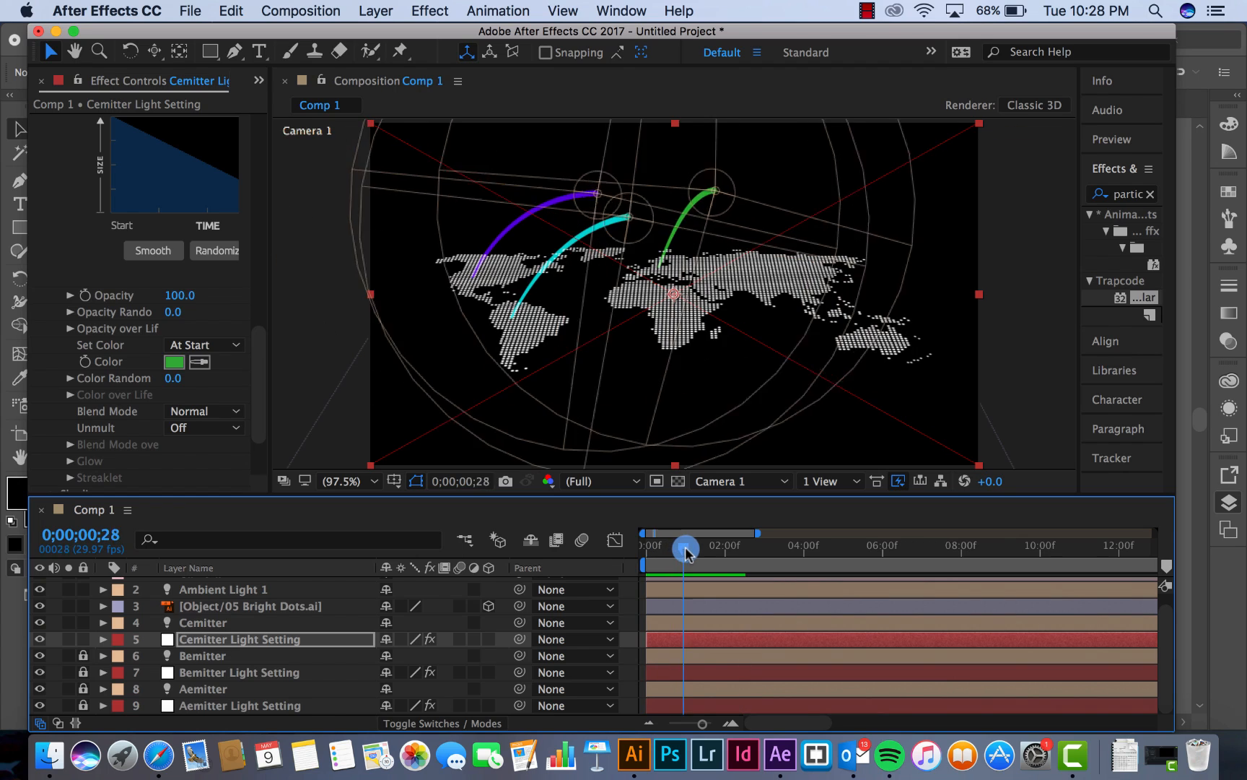
drag(685, 550, 731, 559)
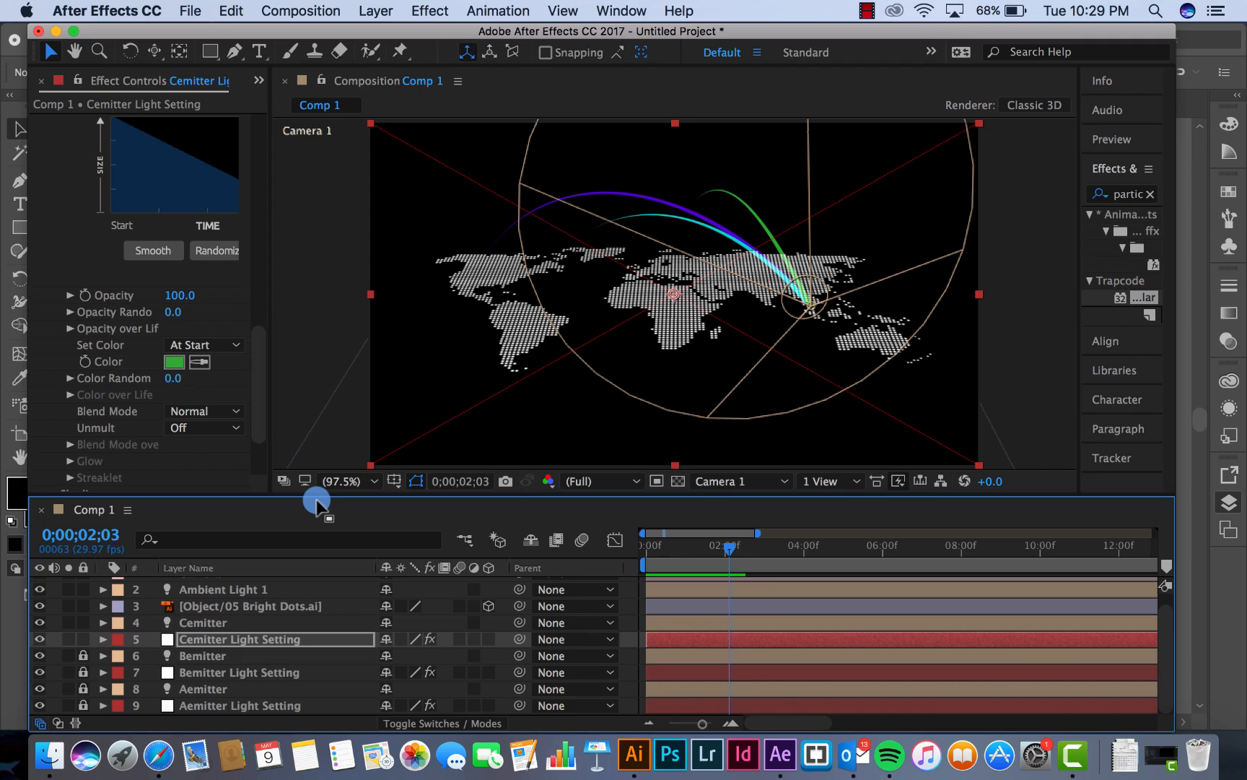
Set the particle Life of Cemitter Light Setting to 1.8 seconds and preview the animation from the start
click(206, 621)
click(207, 641)
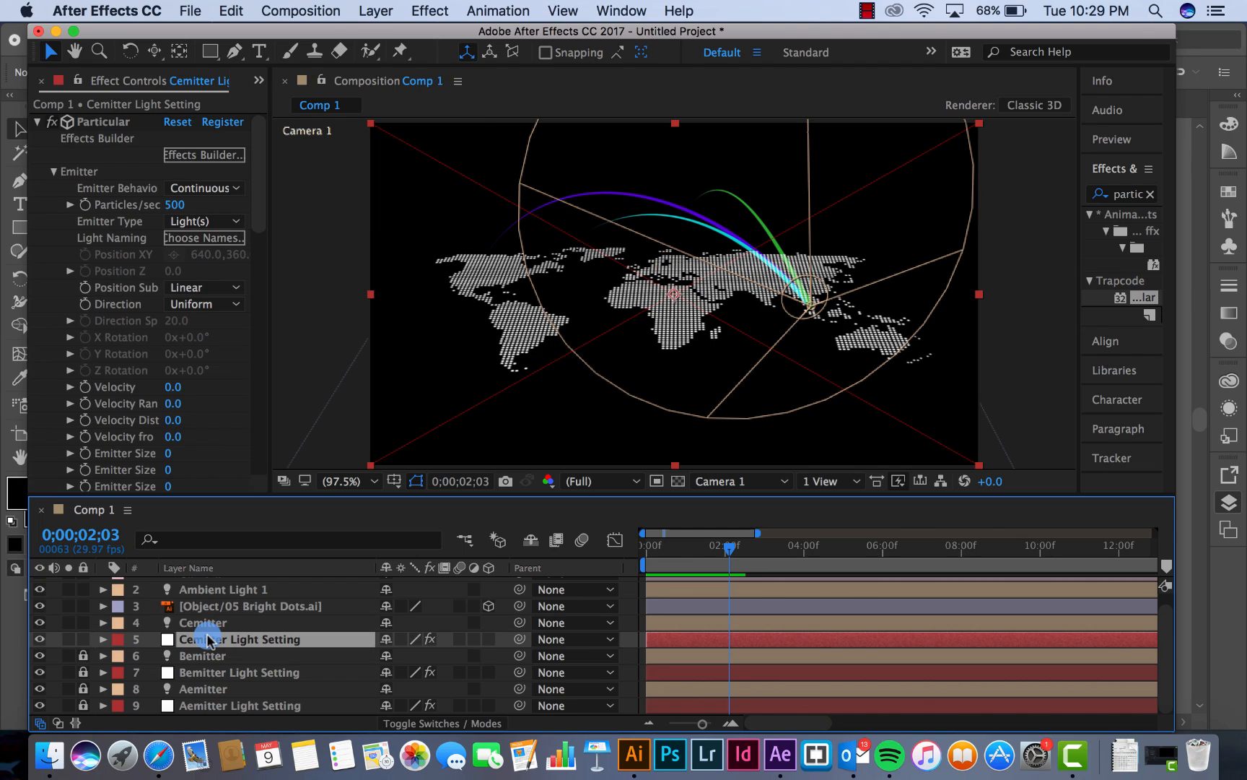
drag(258, 202, 259, 296)
click(177, 280)
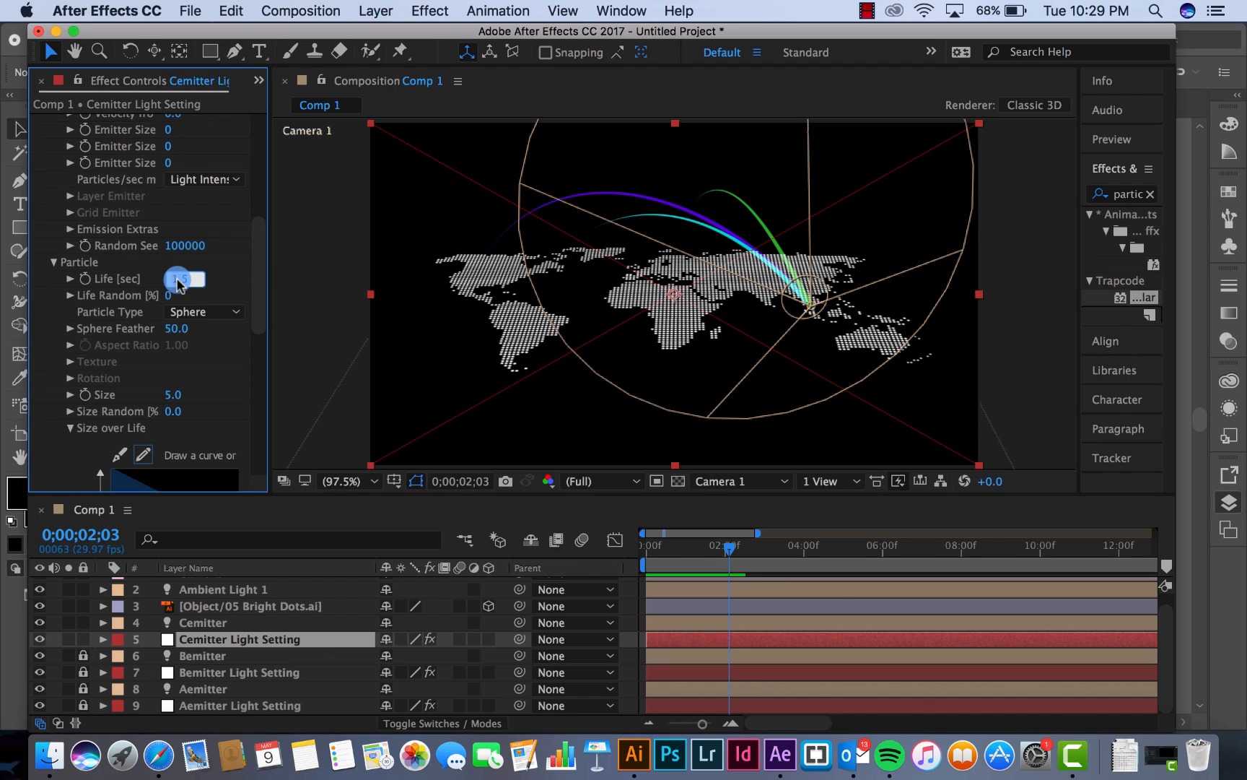
text(1.8)
key(Return)
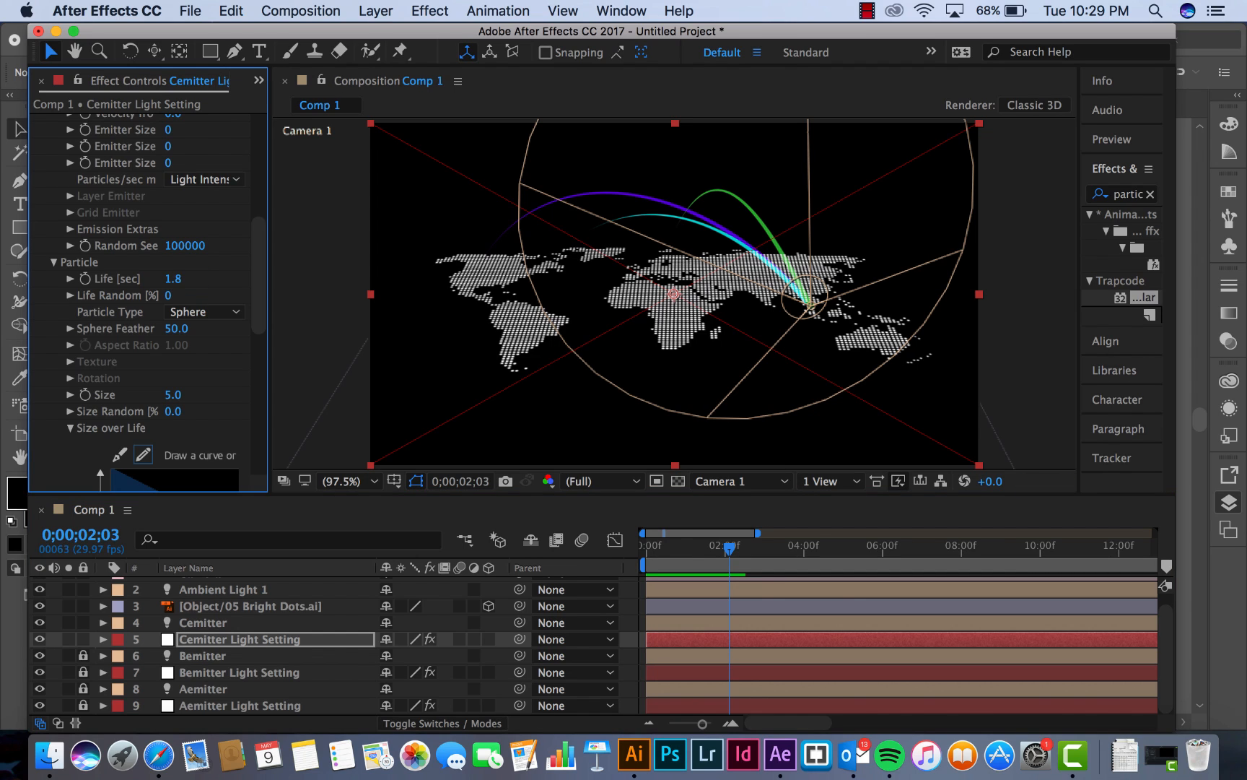
drag(679, 557, 616, 556)
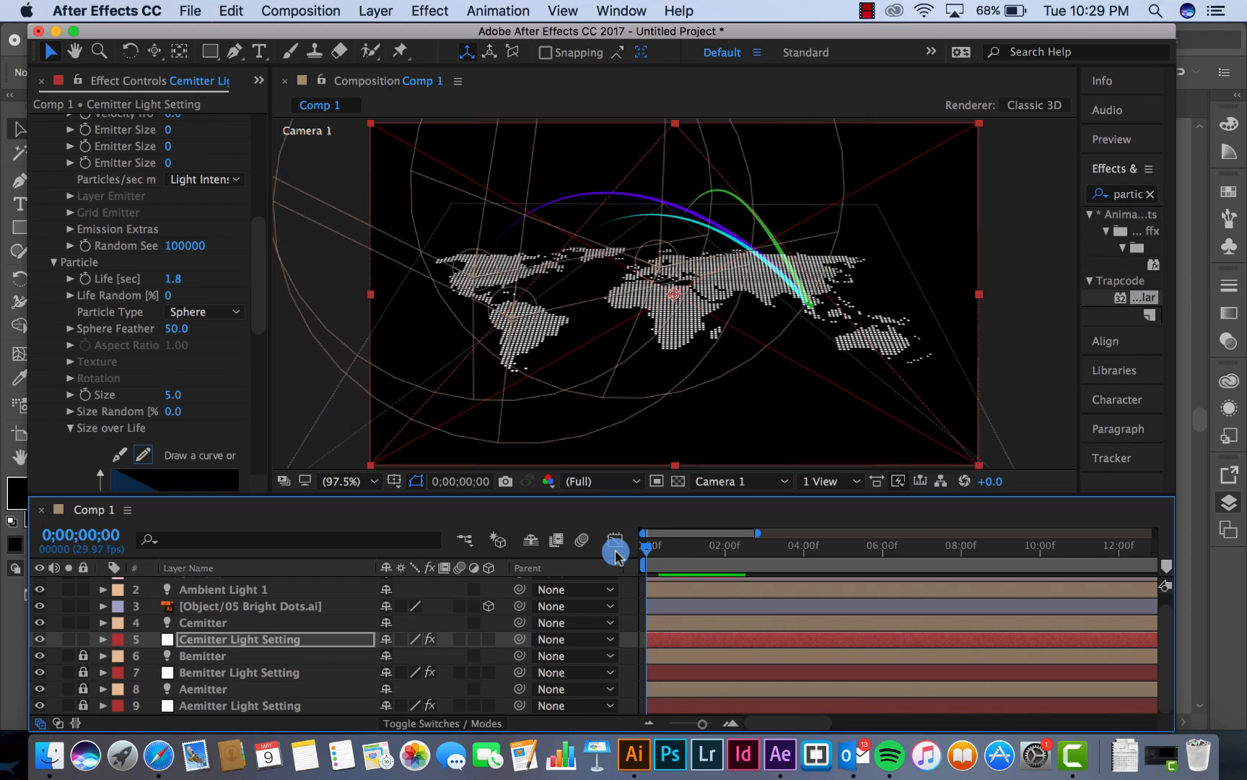
key(space)
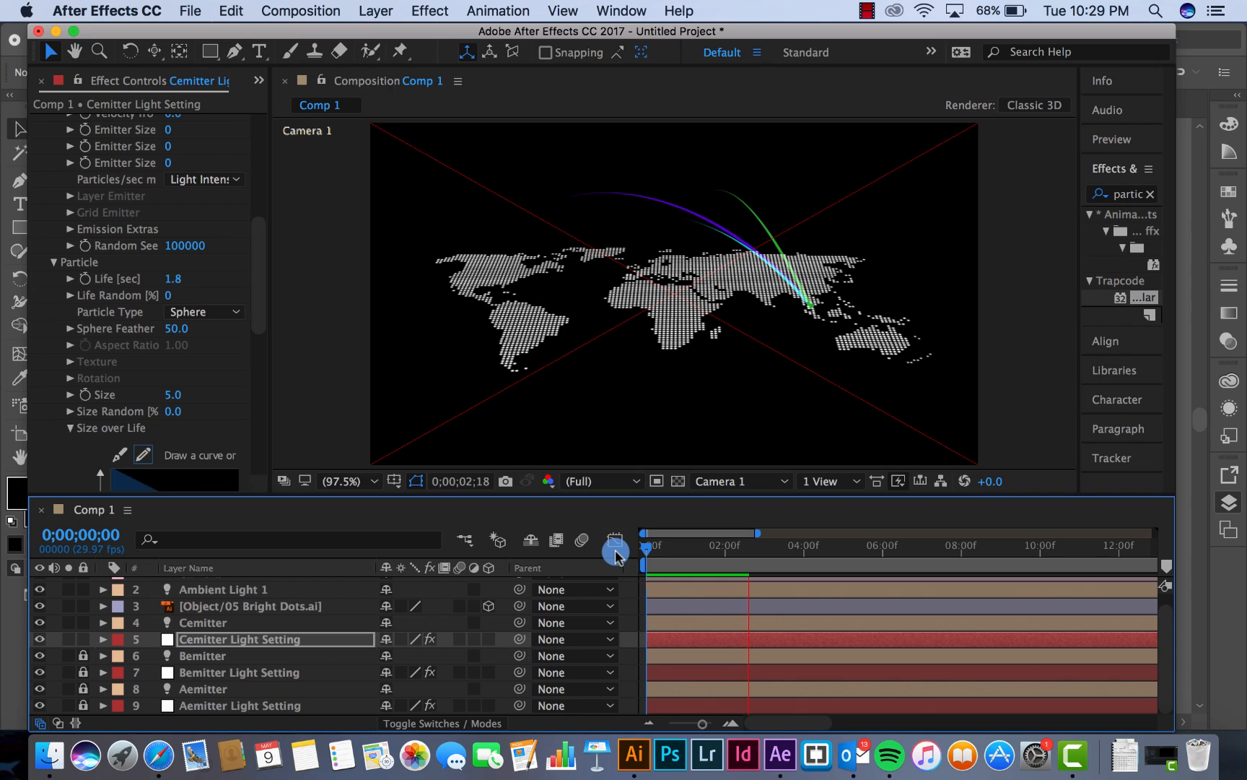
Set the particle Life of Cemitter Light Setting to 1.3 seconds and preview the arcs from the start
click(746, 546)
click(173, 279)
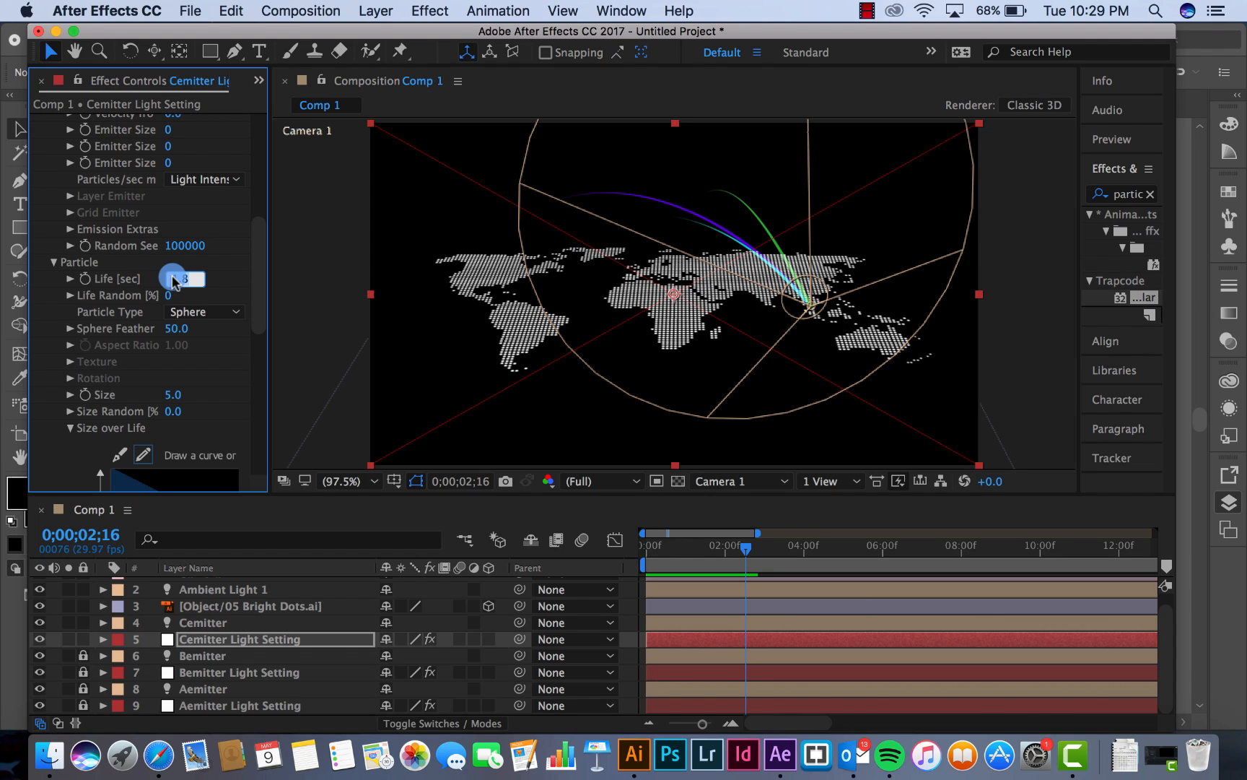
text(1.3)
key(Return)
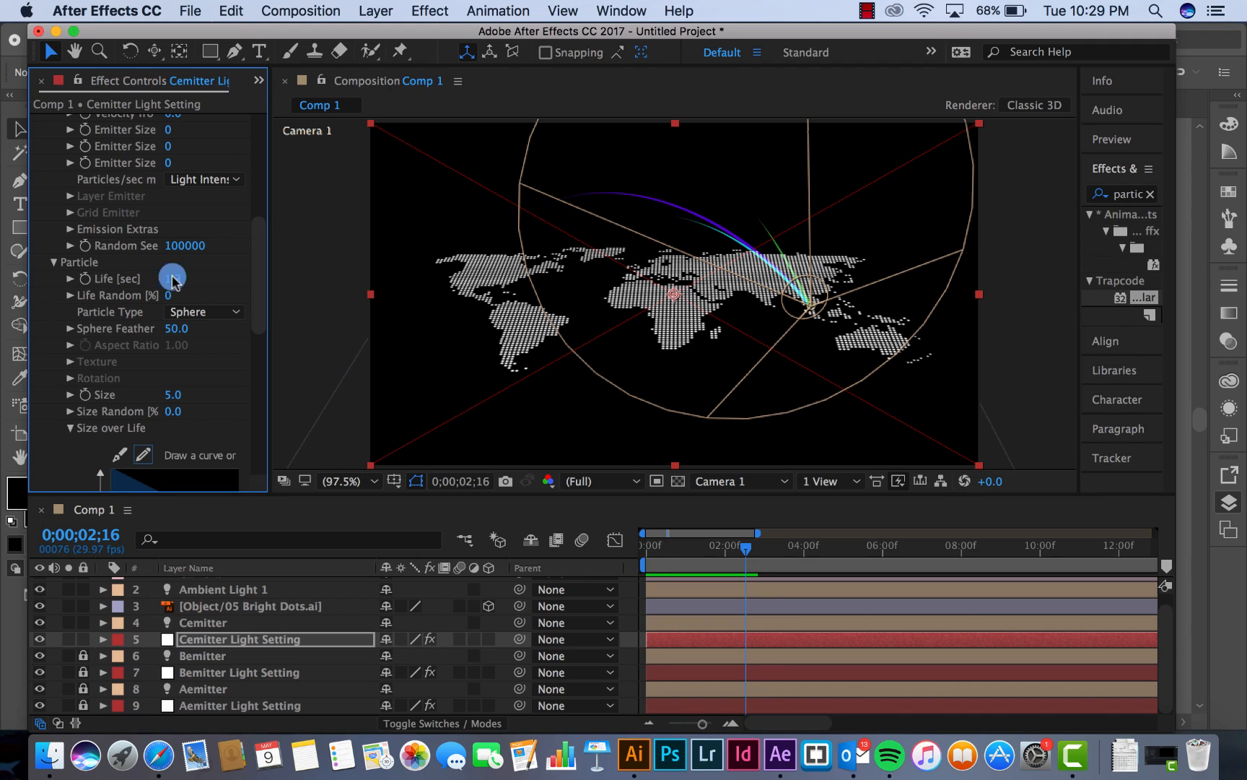
drag(660, 547, 623, 553)
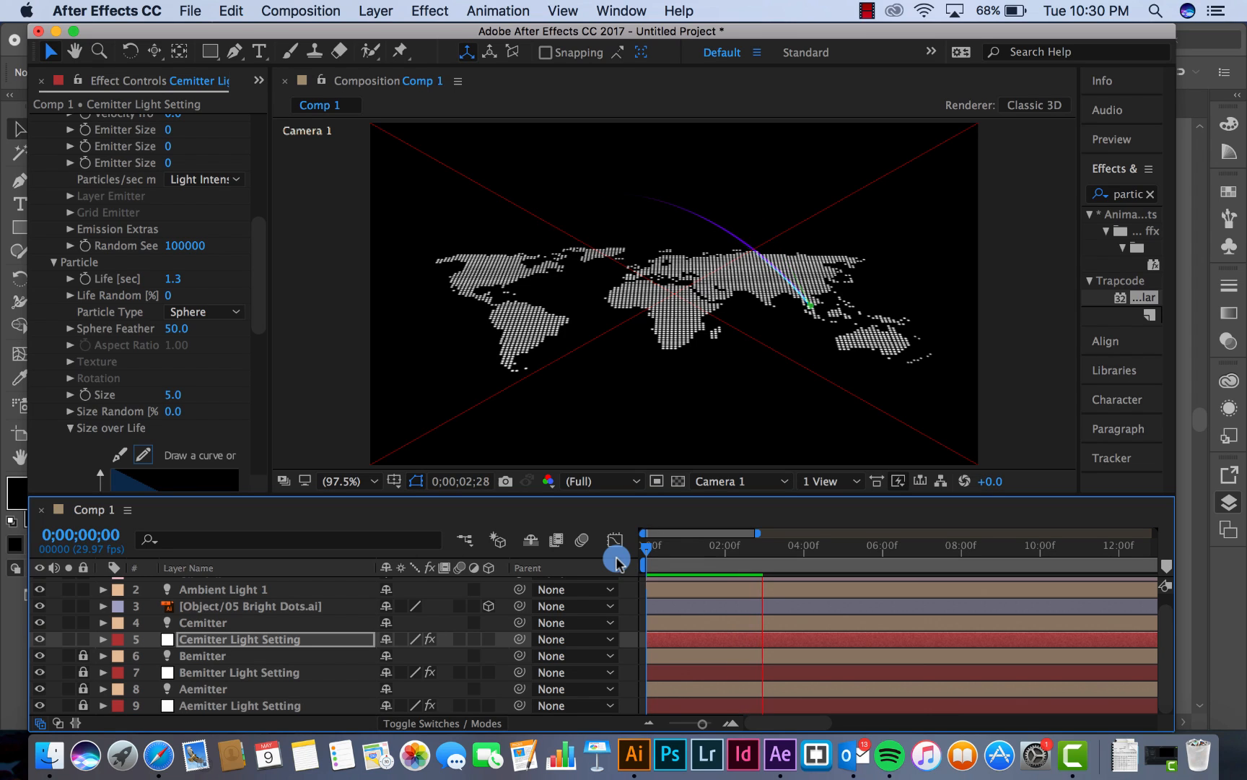
drag(678, 547, 665, 550)
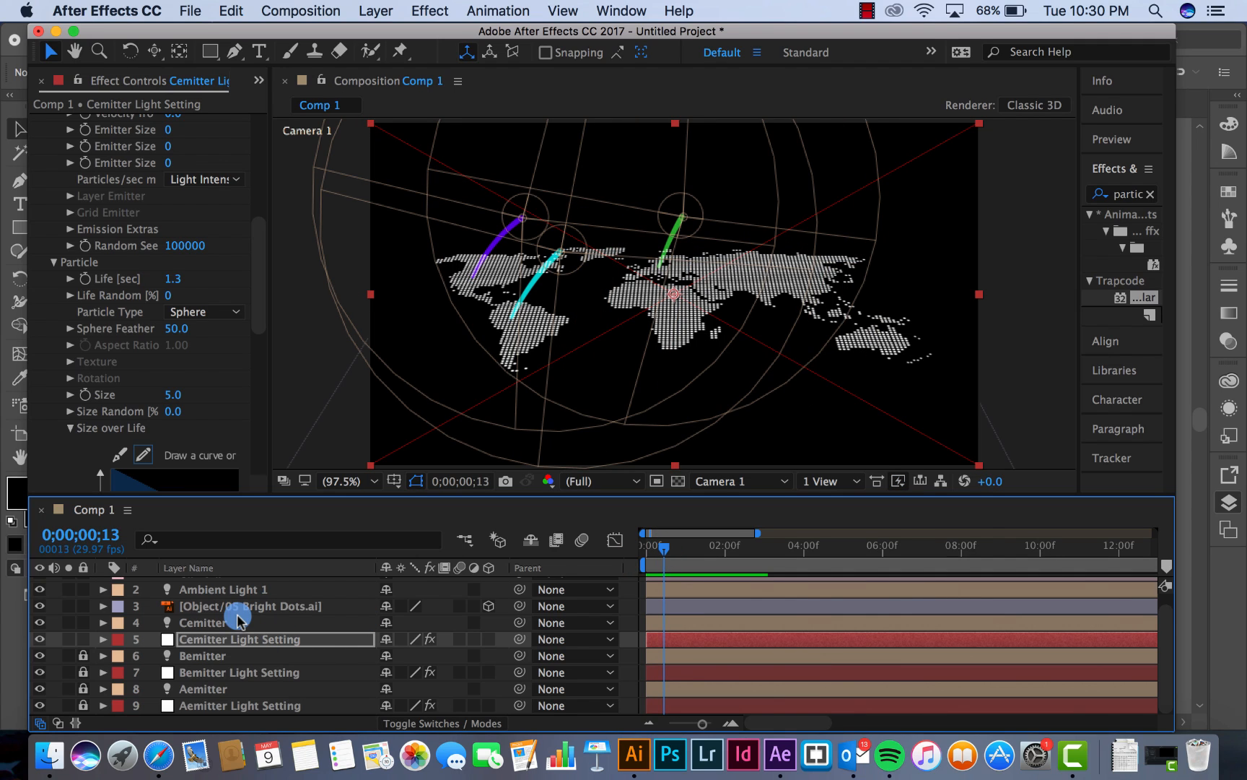
Add a Position keyframe to Camera 1 at 0;00;00;00, at 672.5, -254.9, -1074.4
scroll(238, 620, up, 1)
click(208, 586)
click(264, 590)
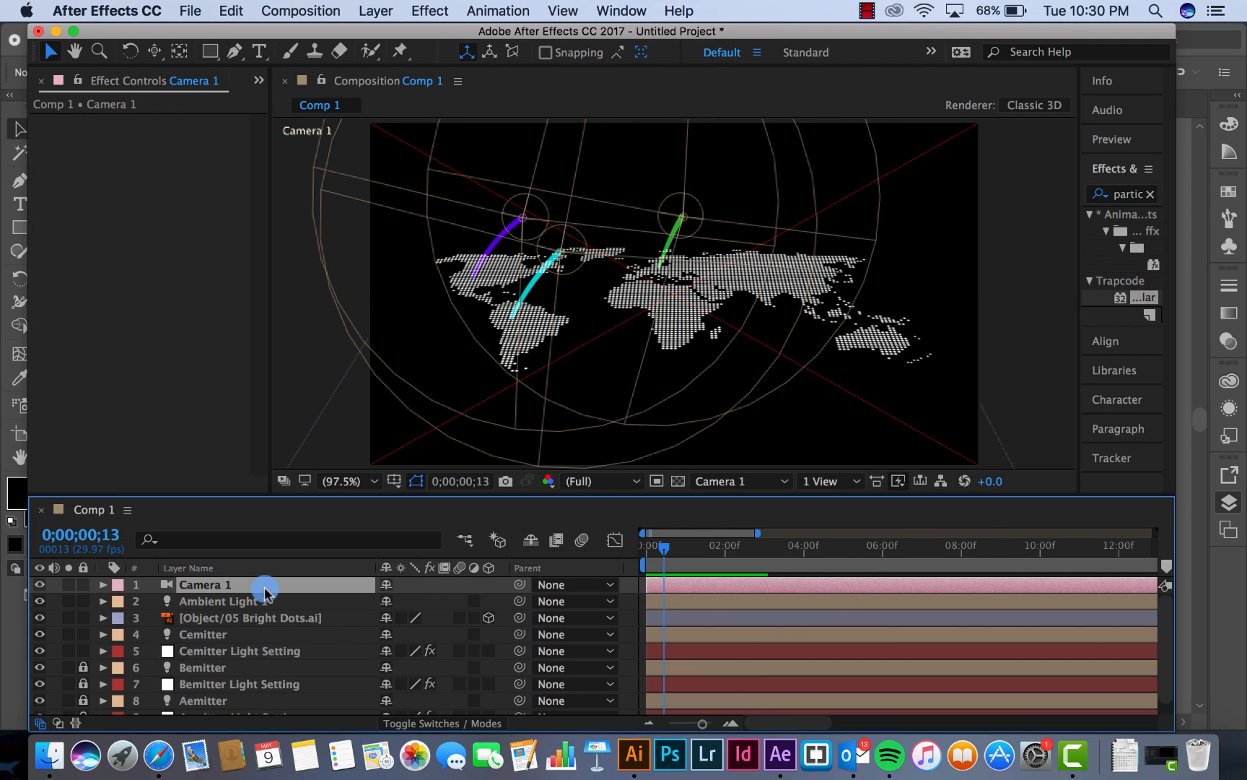
key(p)
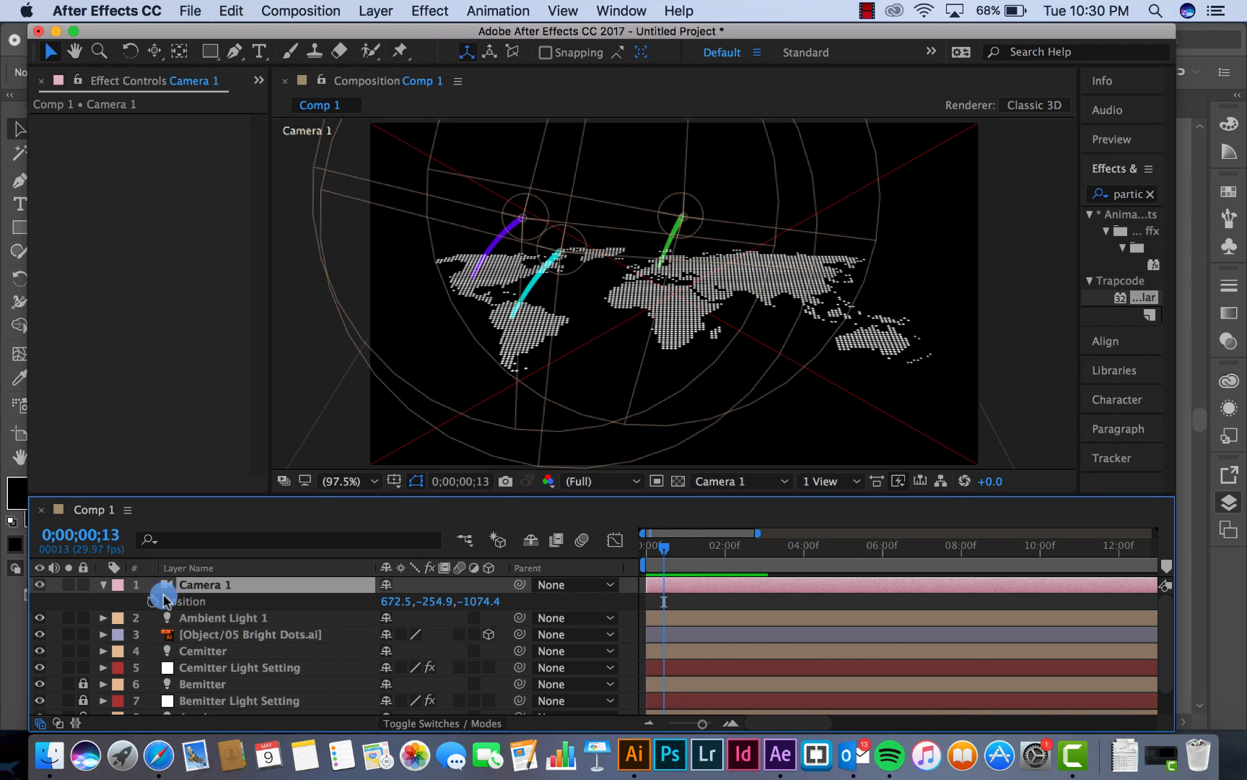
click(104, 585)
click(103, 585)
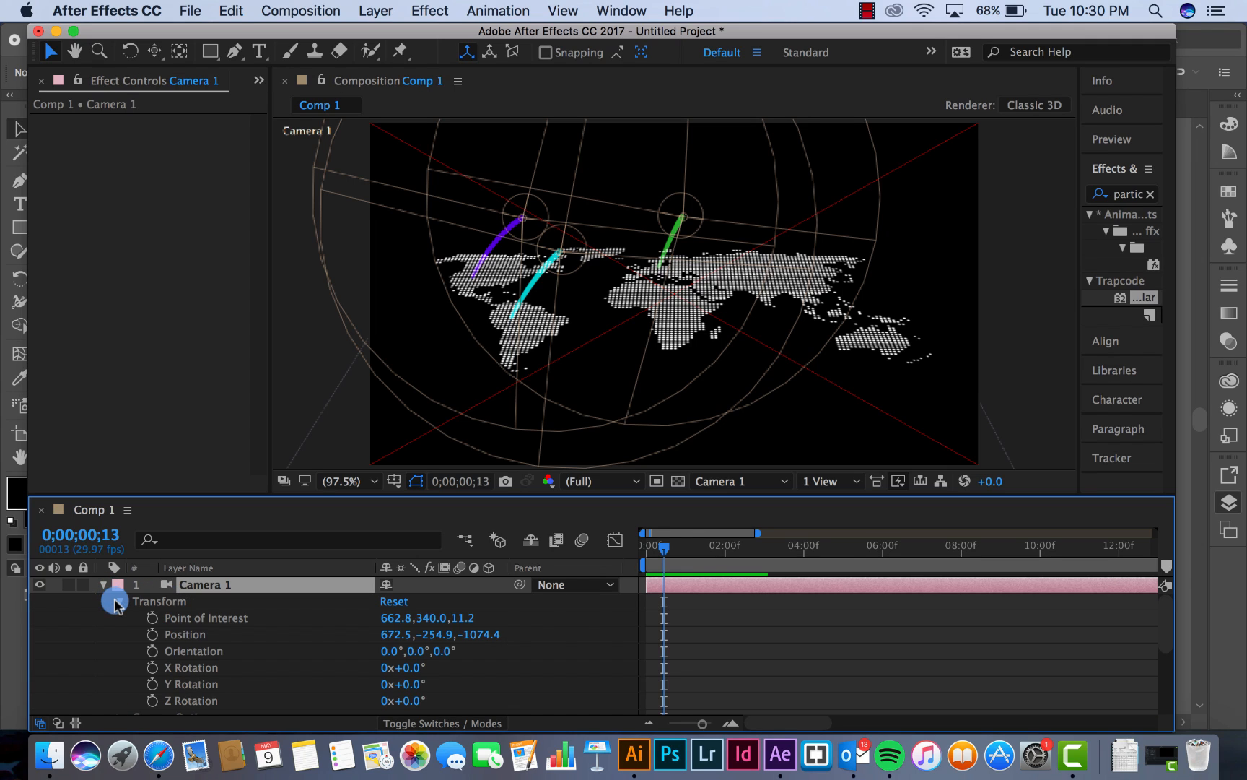
click(181, 637)
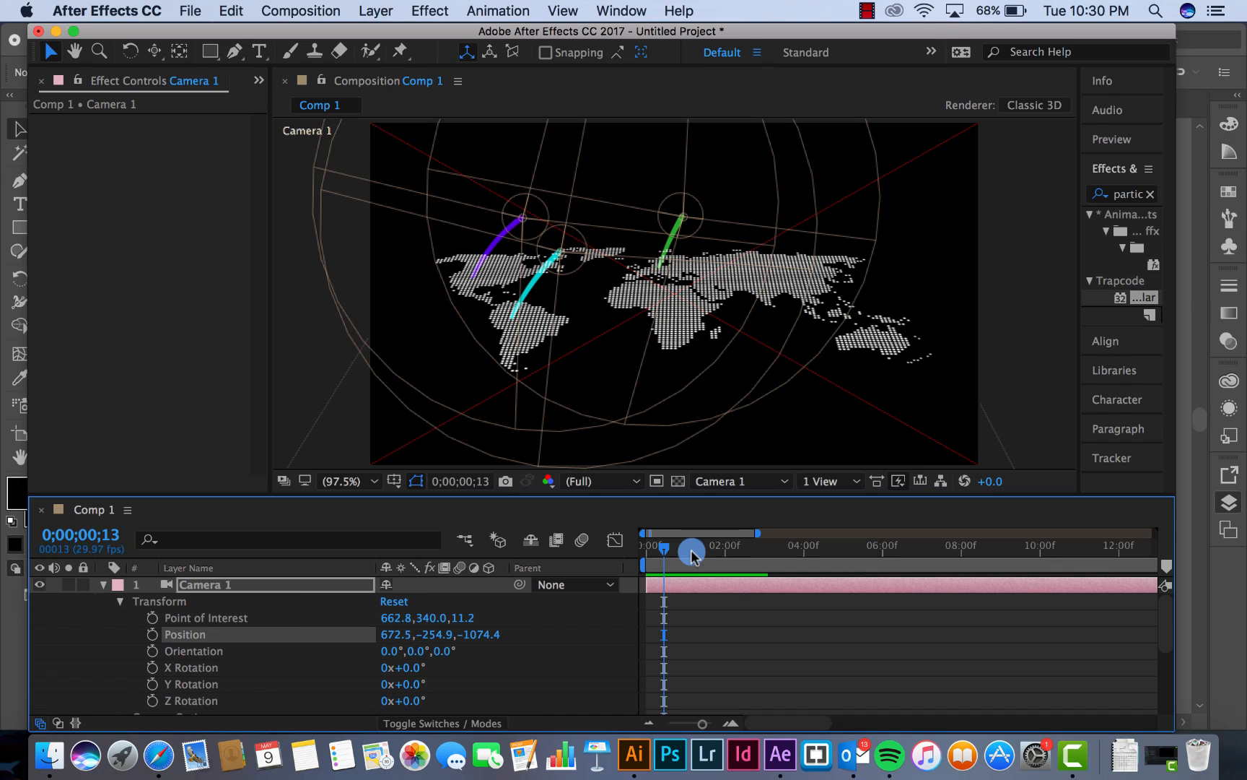
drag(663, 548, 626, 549)
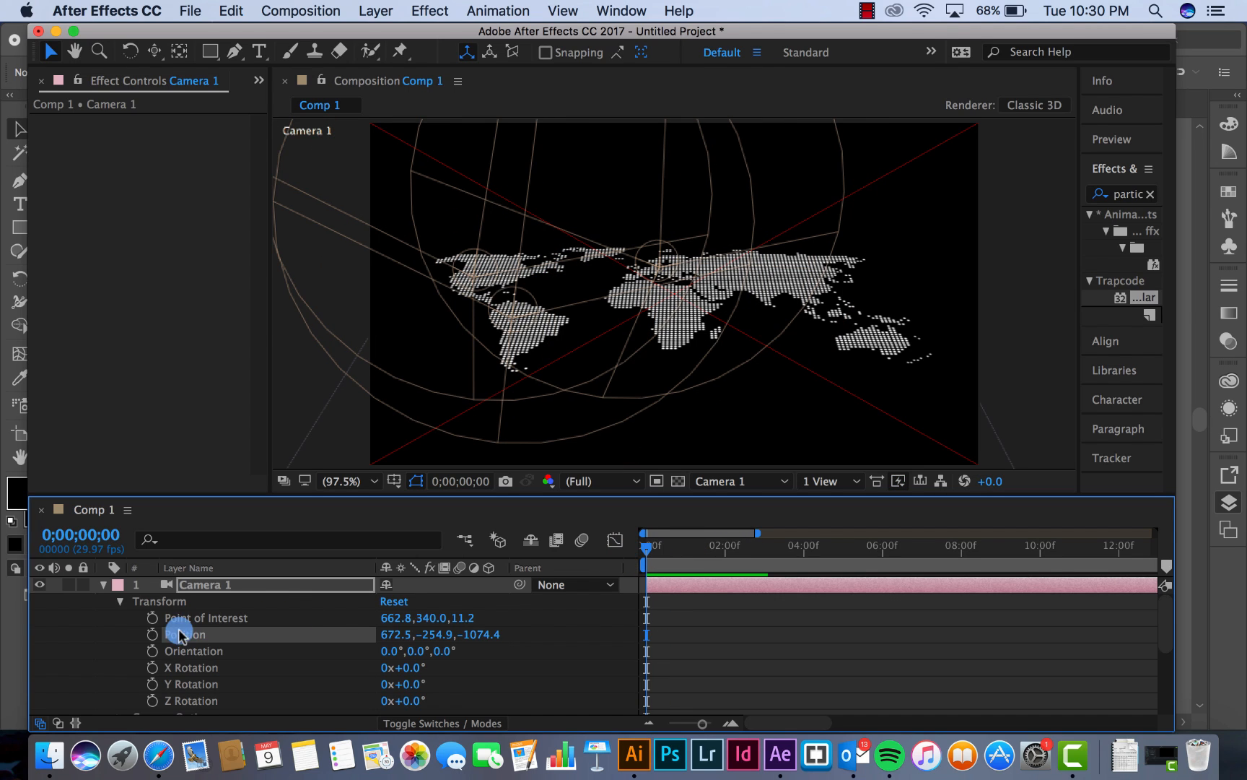
click(151, 635)
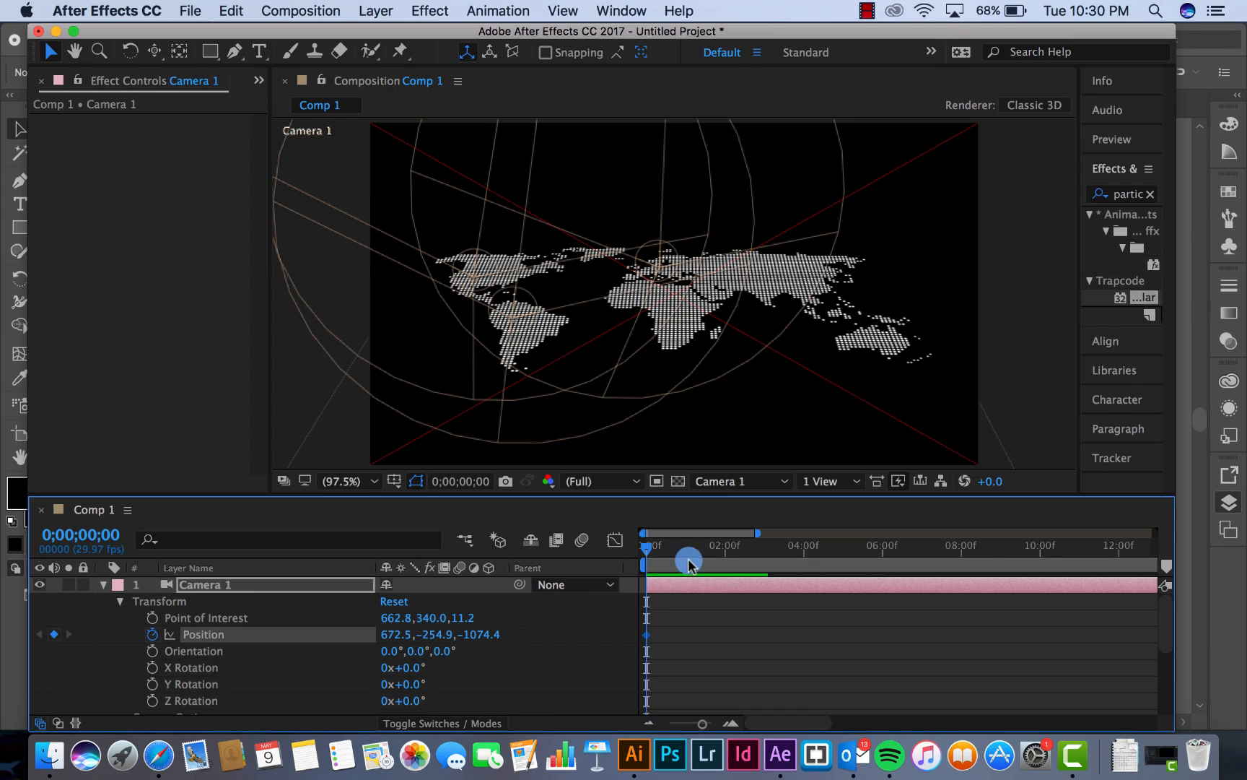
At 0;00;04;00, dolly Camera 1 in toward the map to a Position of about 670.8, -153.1, -888.7
drag(698, 552, 804, 553)
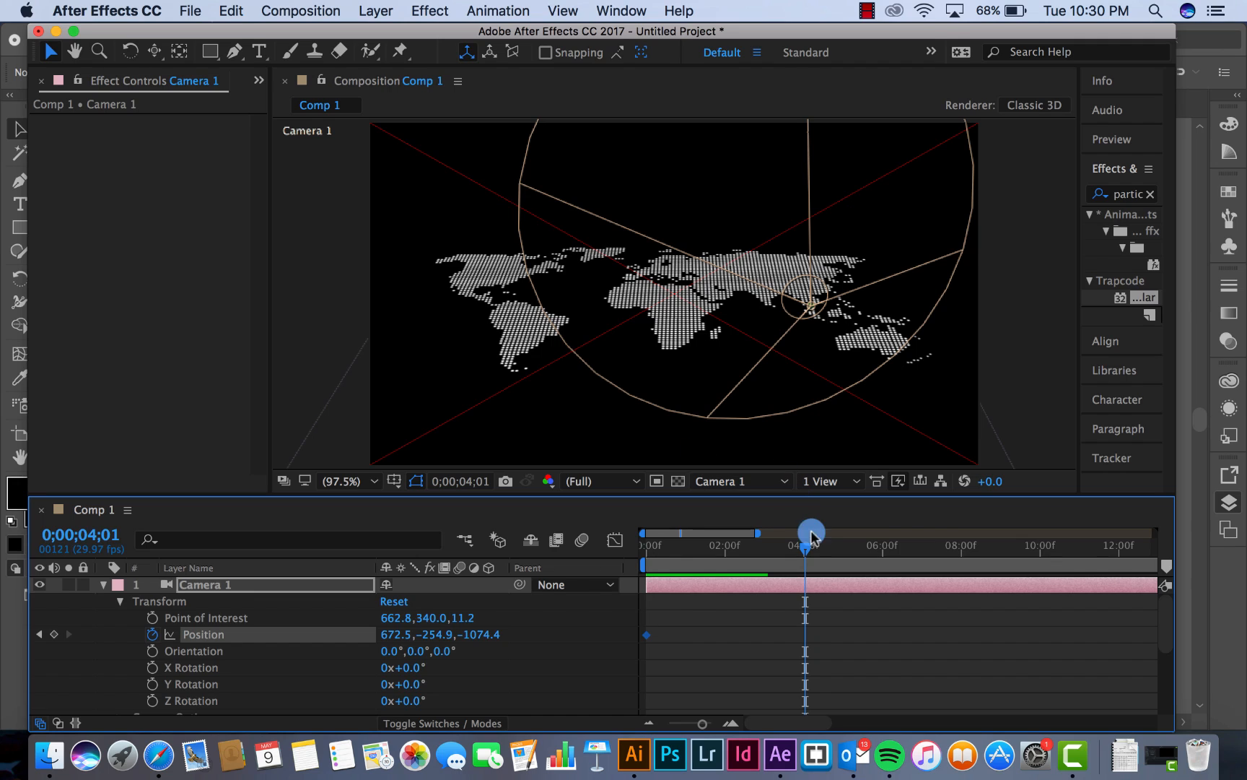
mouse_move(805, 538)
mouse_down()
mouse_move(778, 554)
mouse_move(751, 549)
mouse_move(804, 557)
mouse_up()
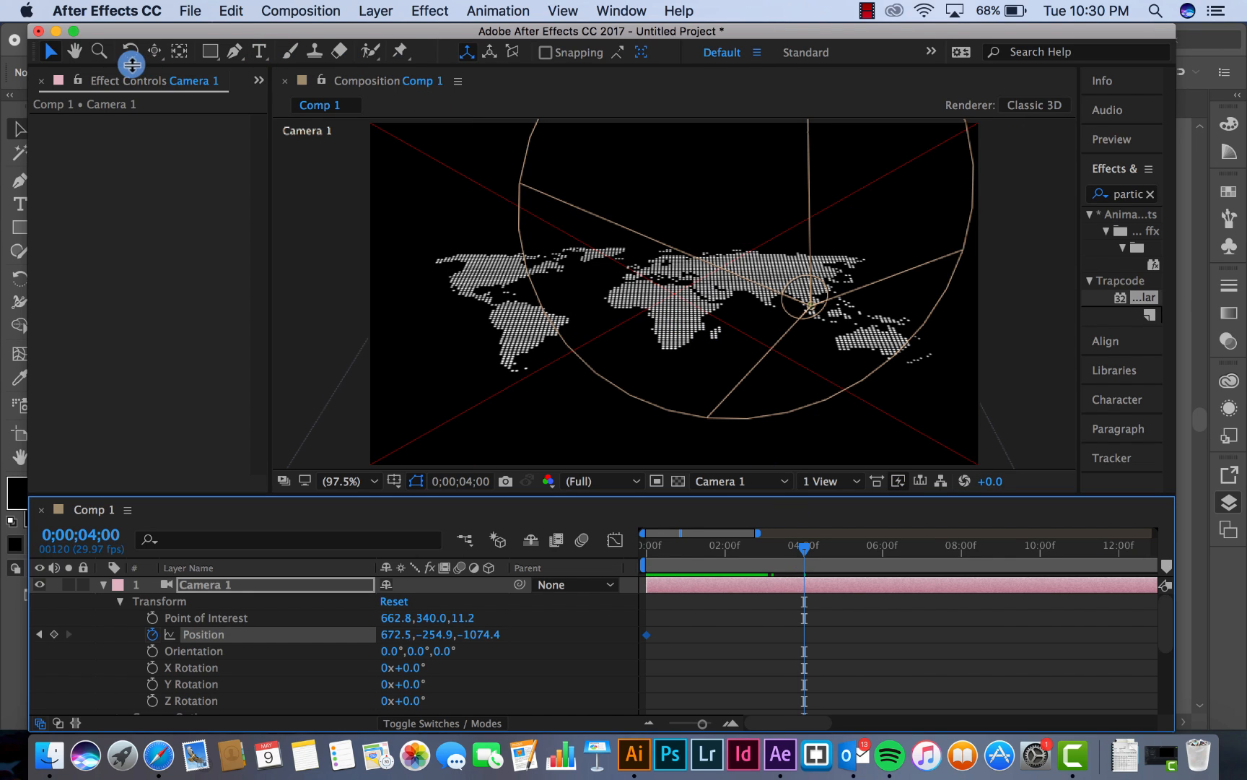
click(154, 51)
click(225, 112)
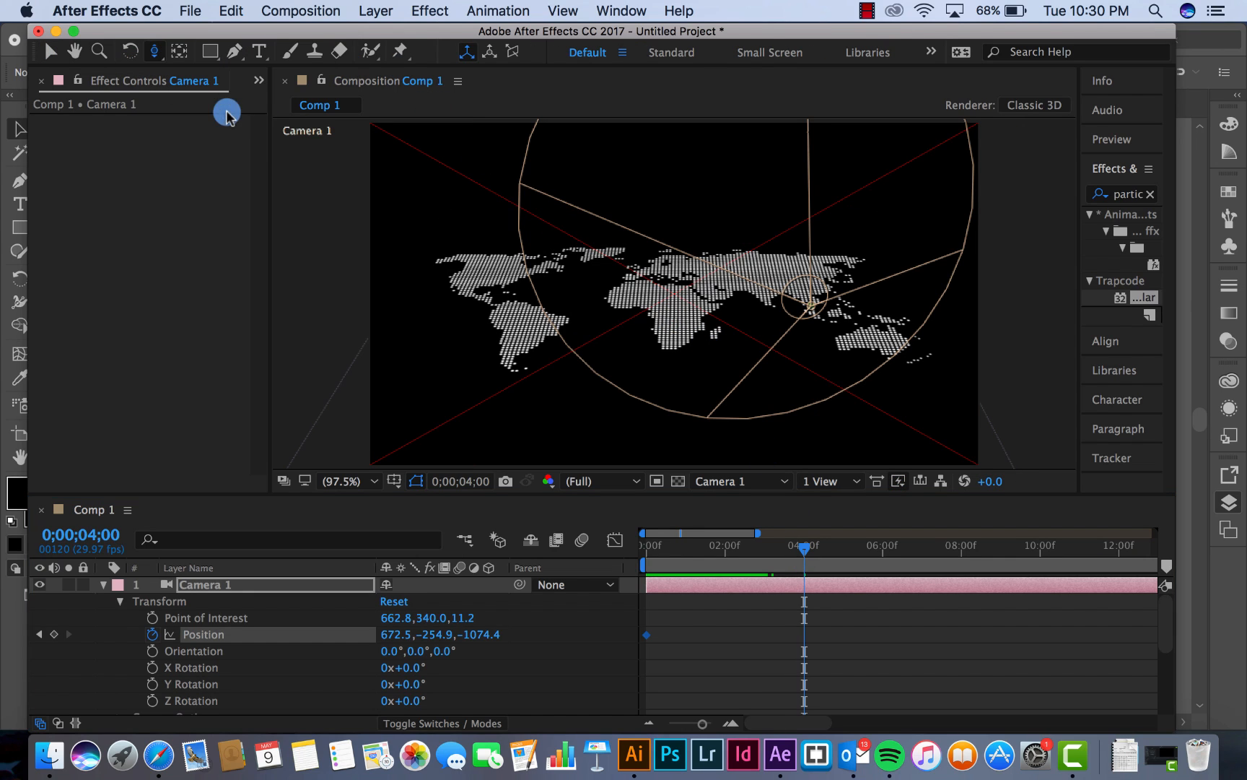
mouse_move(726, 283)
mouse_down()
mouse_move(722, 225)
mouse_move(727, 266)
mouse_up()
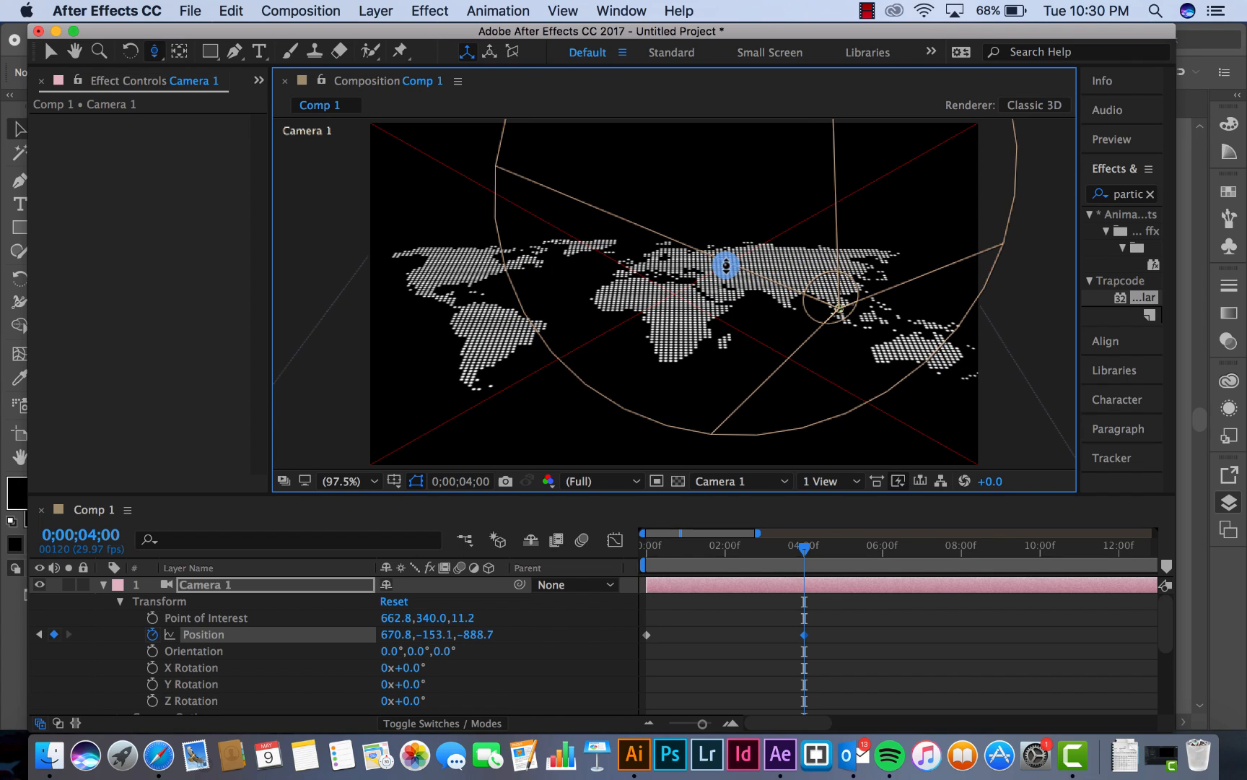
Orbit Camera 1 to an angled view of the map and dolly it in to about 961.3, 73.9, -656.2 at 0;00;04;00
click(154, 52)
drag(154, 52, 214, 75)
drag(702, 256, 656, 234)
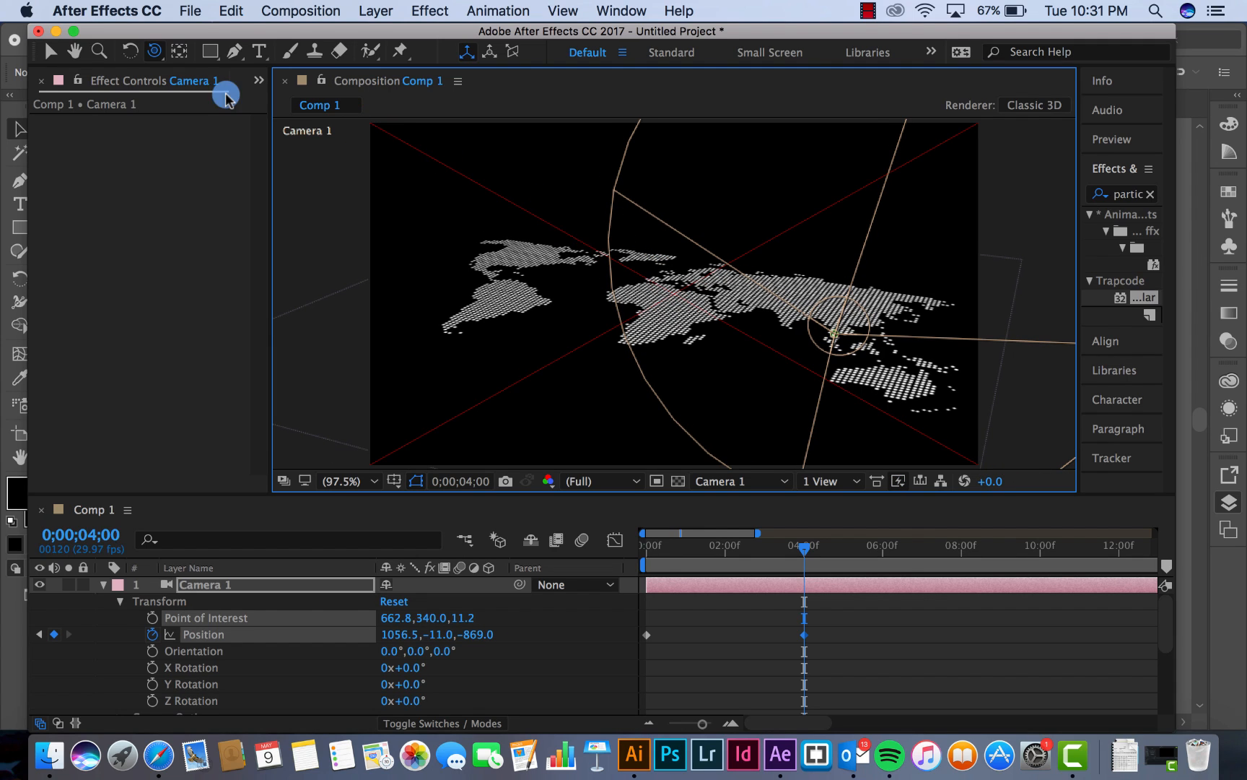
drag(154, 51, 216, 114)
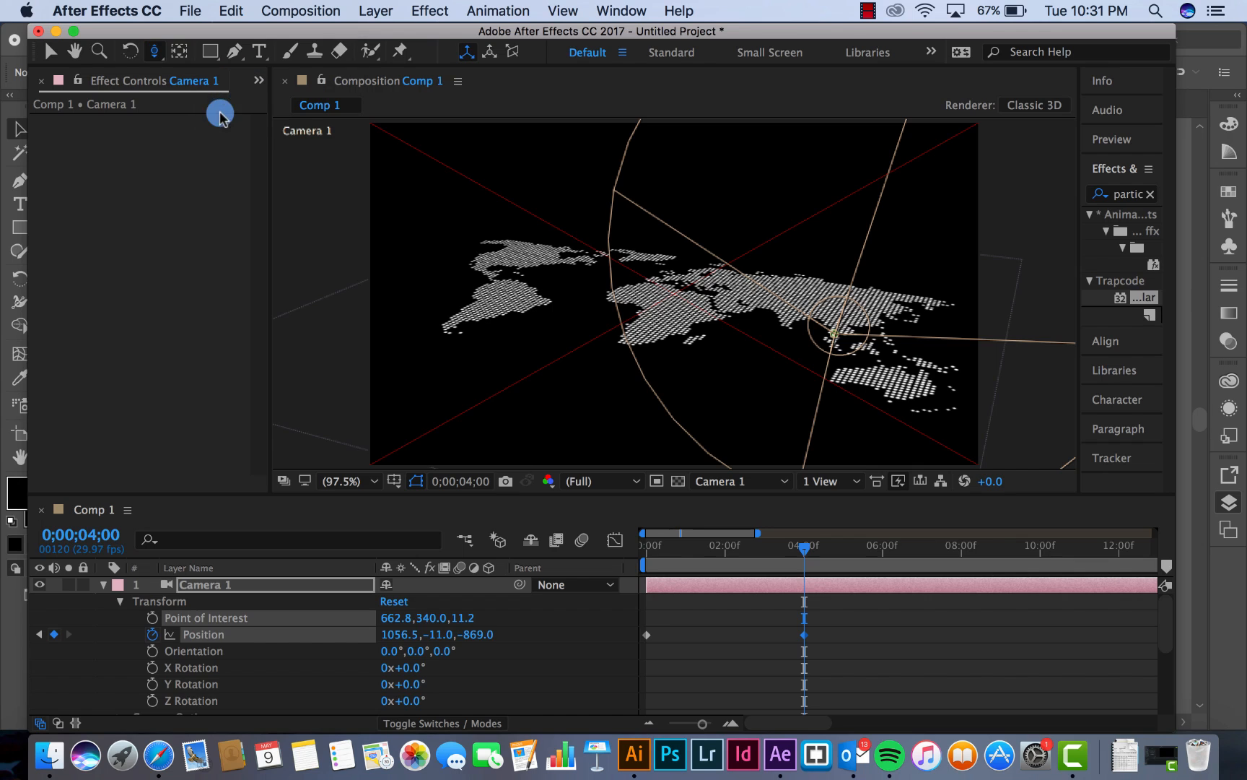
drag(706, 299, 704, 192)
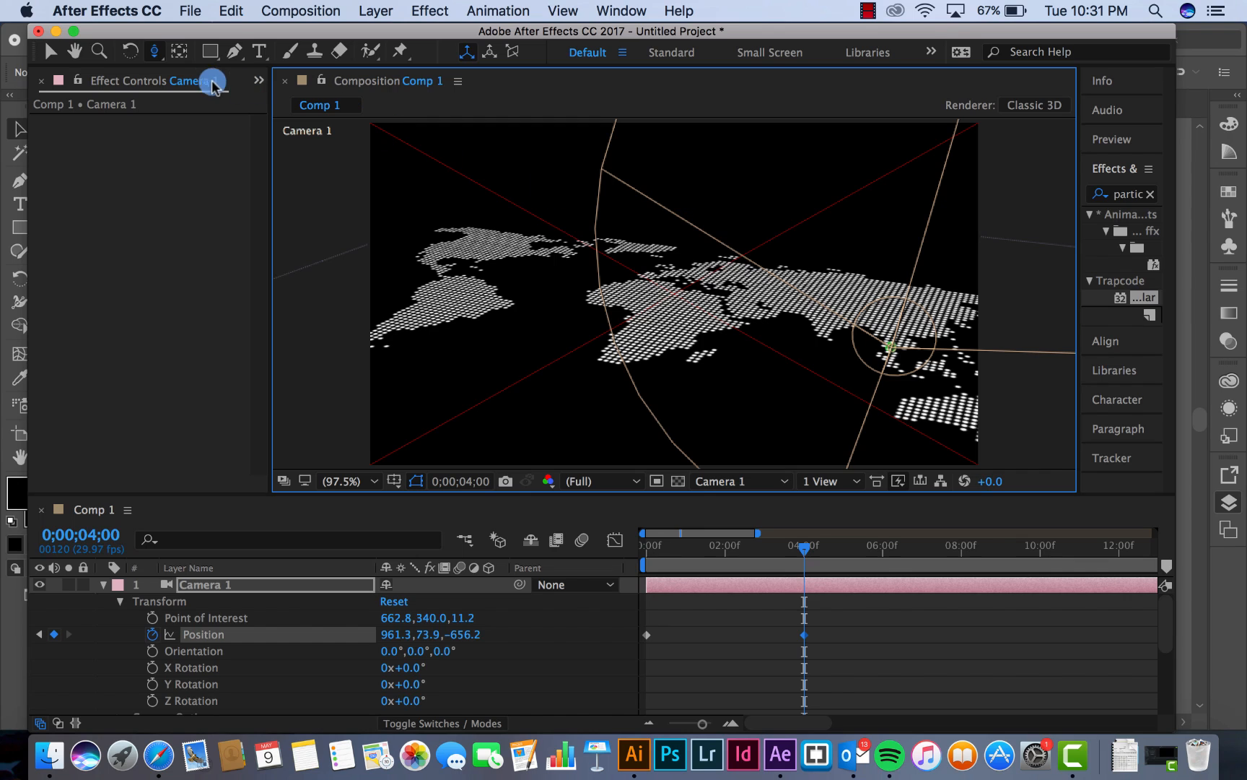
Track Camera 1 sideways to a Position of about 1036.1, 69.6, -621.0 at 0;00;04;00 and preview the move from the start
click(154, 50)
click(246, 93)
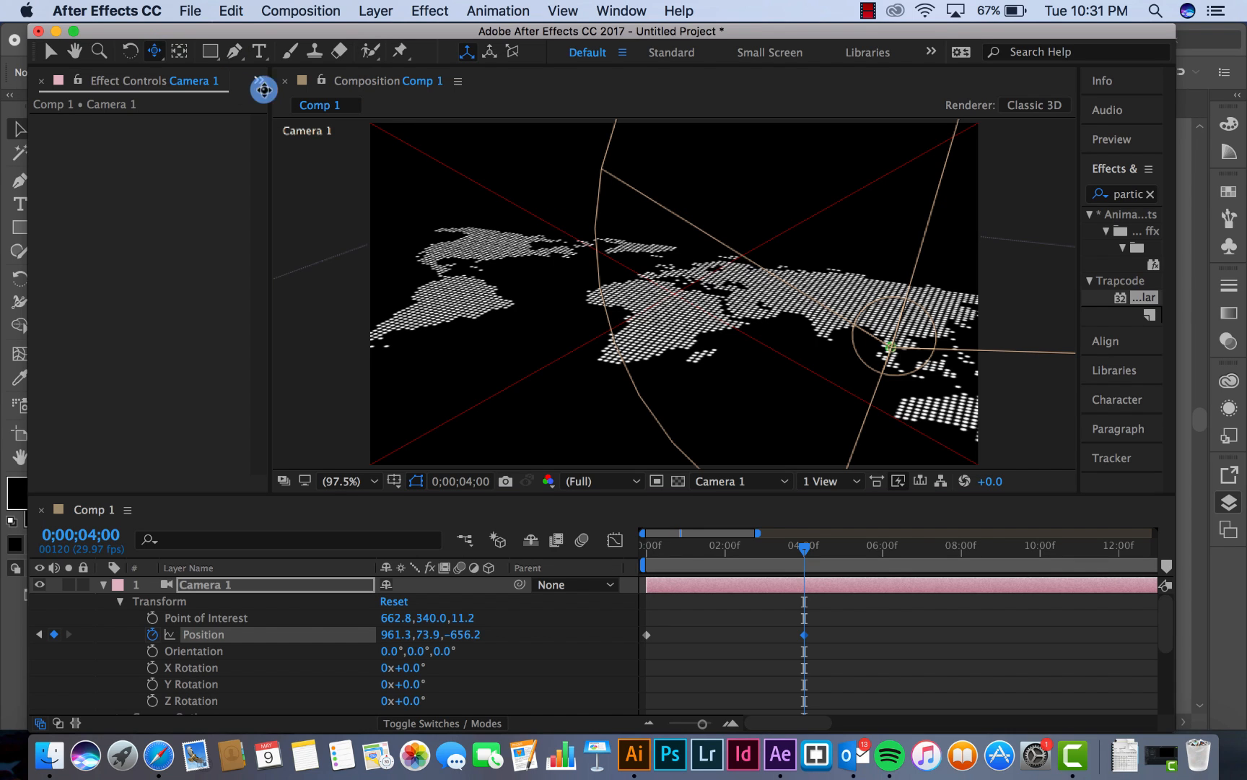
drag(754, 280, 666, 284)
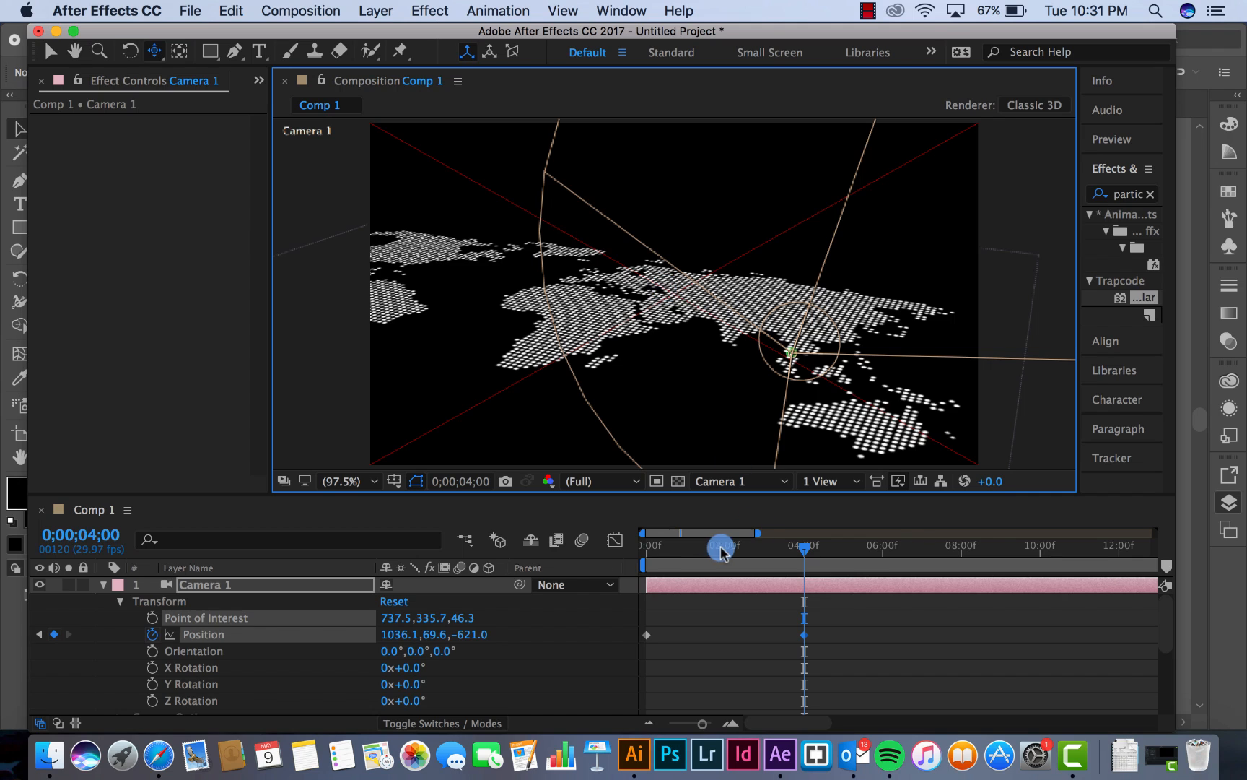
drag(682, 546, 614, 550)
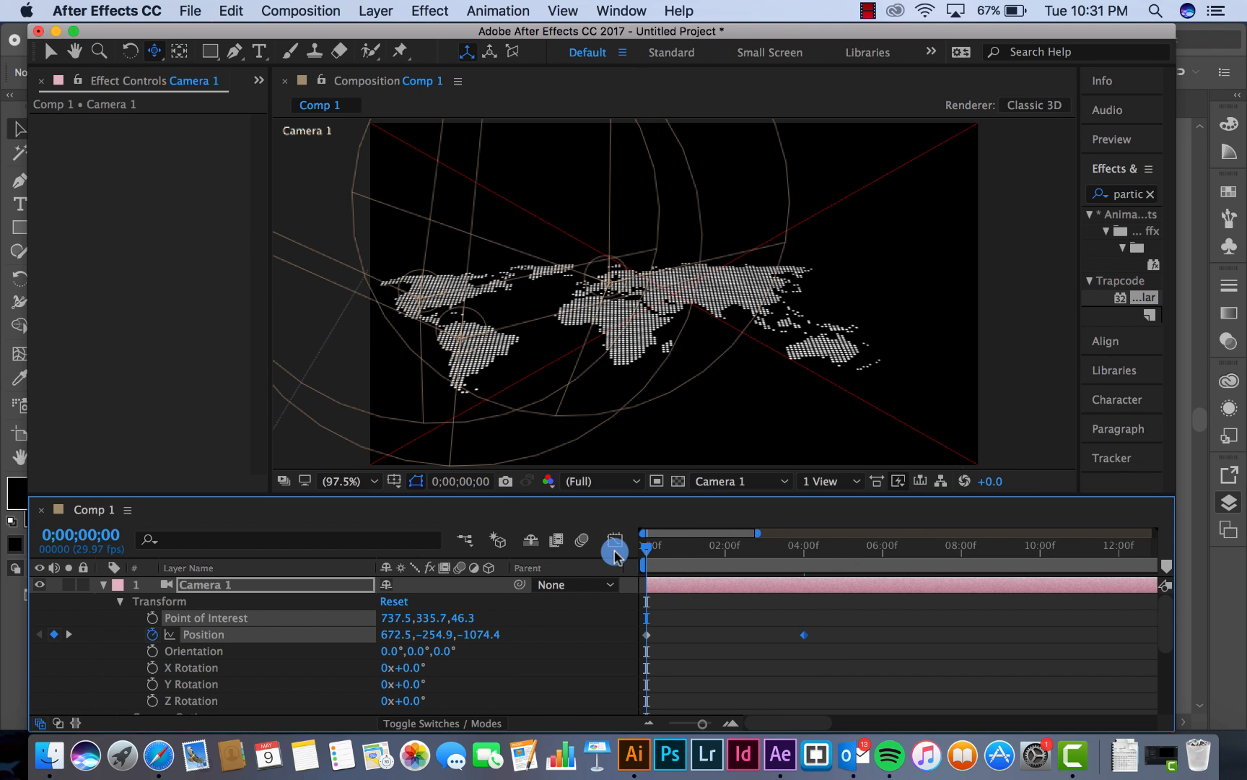
key(space)
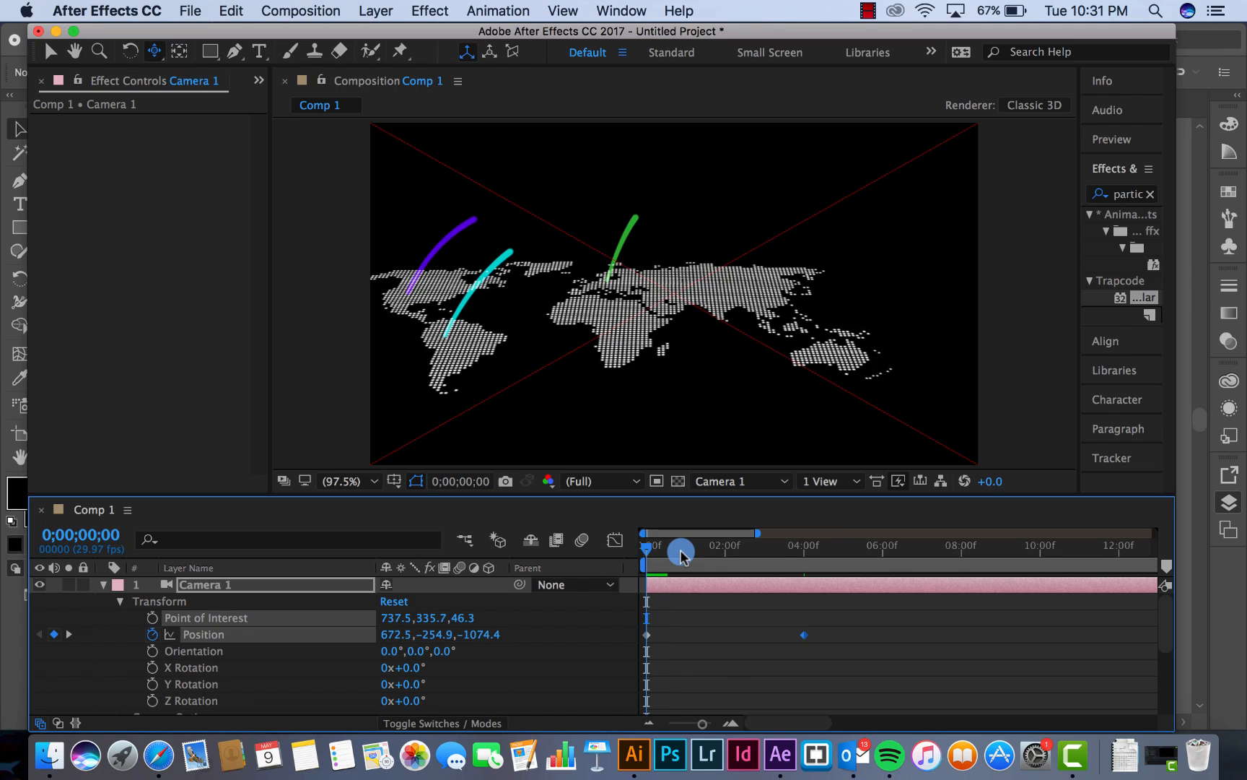
At 0;00;00;00, track Camera 1 sideways to a Position of about 590.6, -252.3, -1071.0 to reframe the map
drag(680, 549, 628, 549)
click(647, 634)
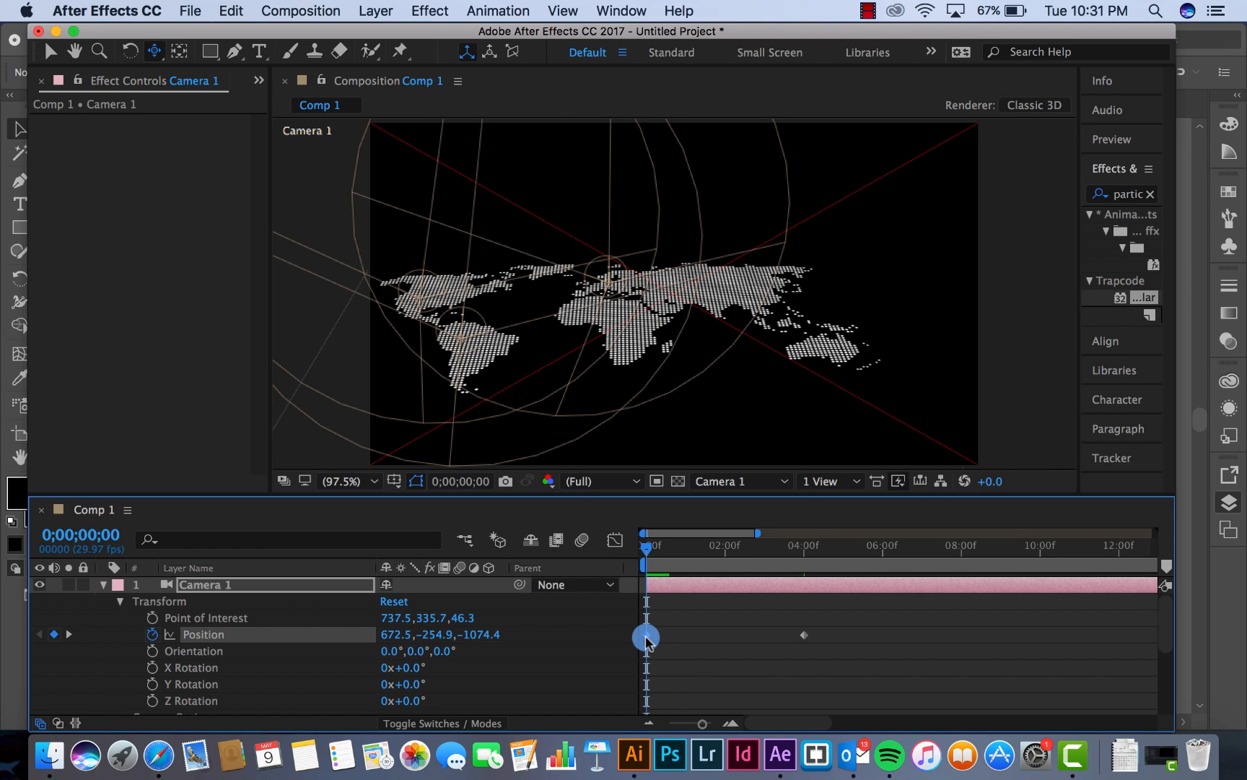
drag(523, 328, 582, 326)
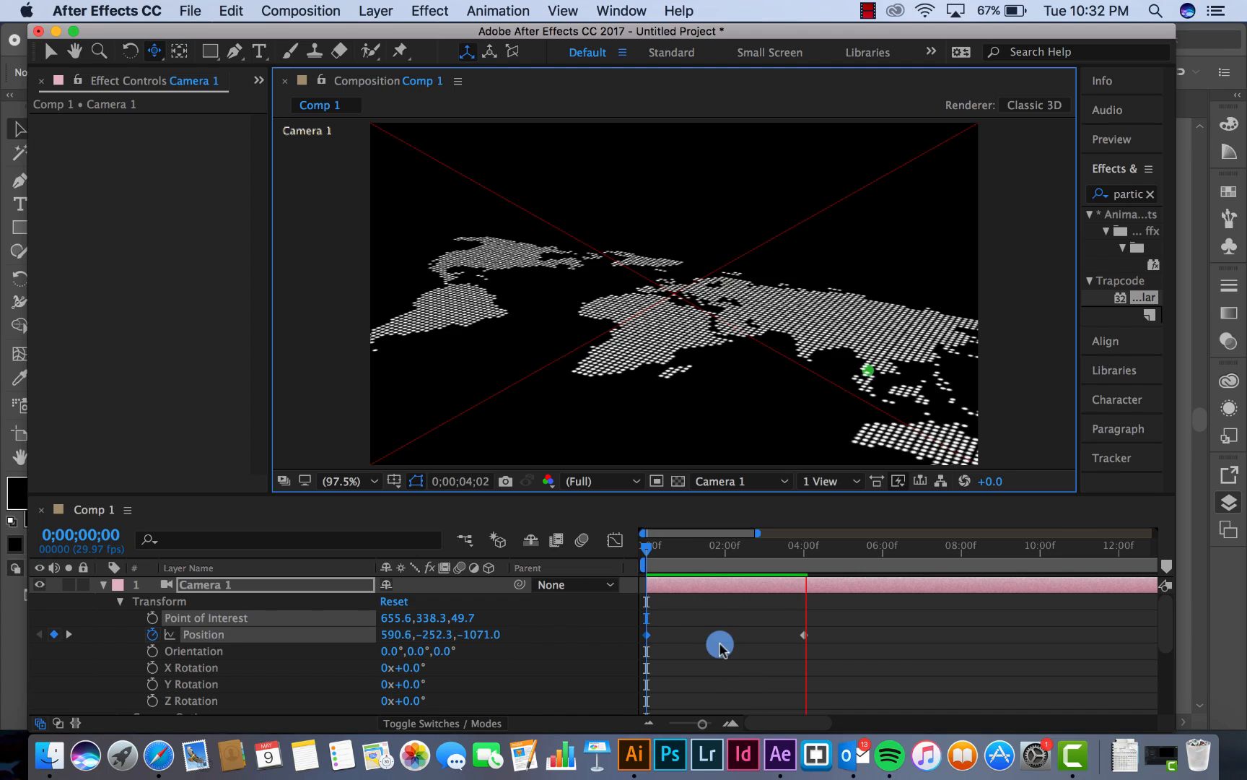
Preview the revised camera move from the first frame and inspect the arcs at 0;00;02;14
click(647, 552)
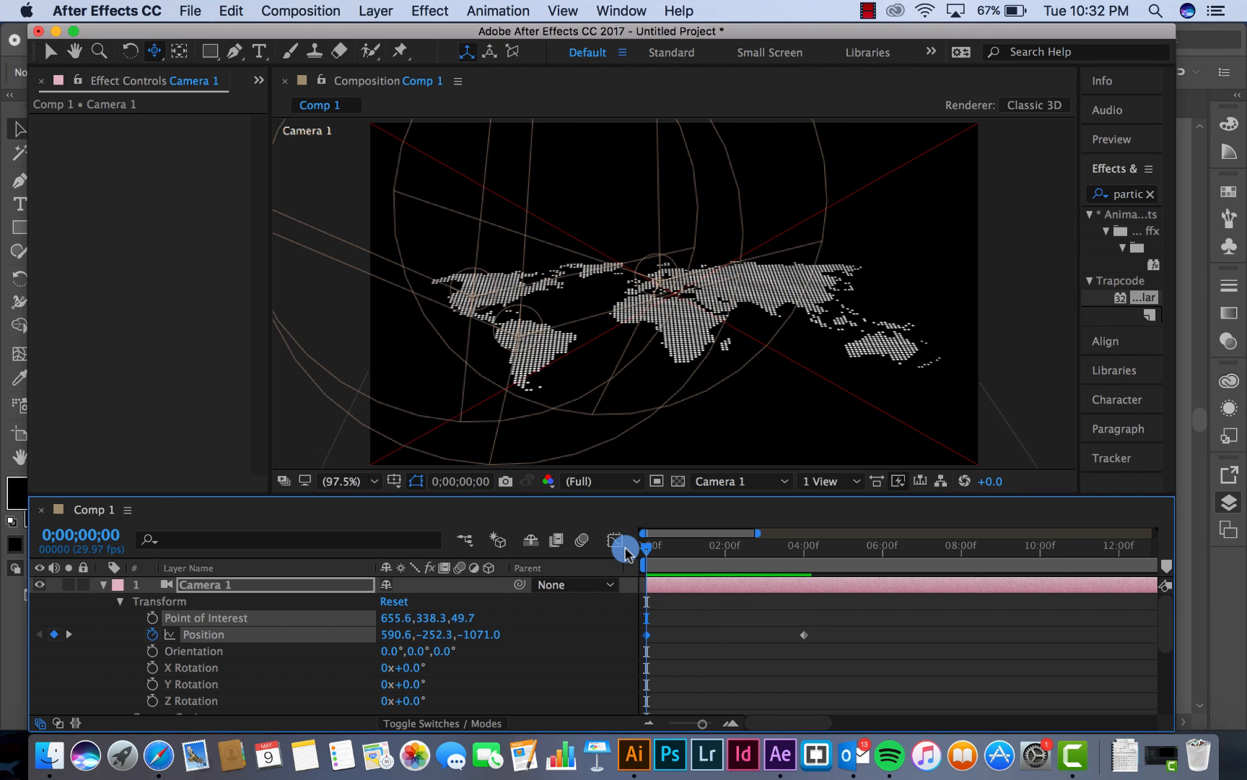
key(space)
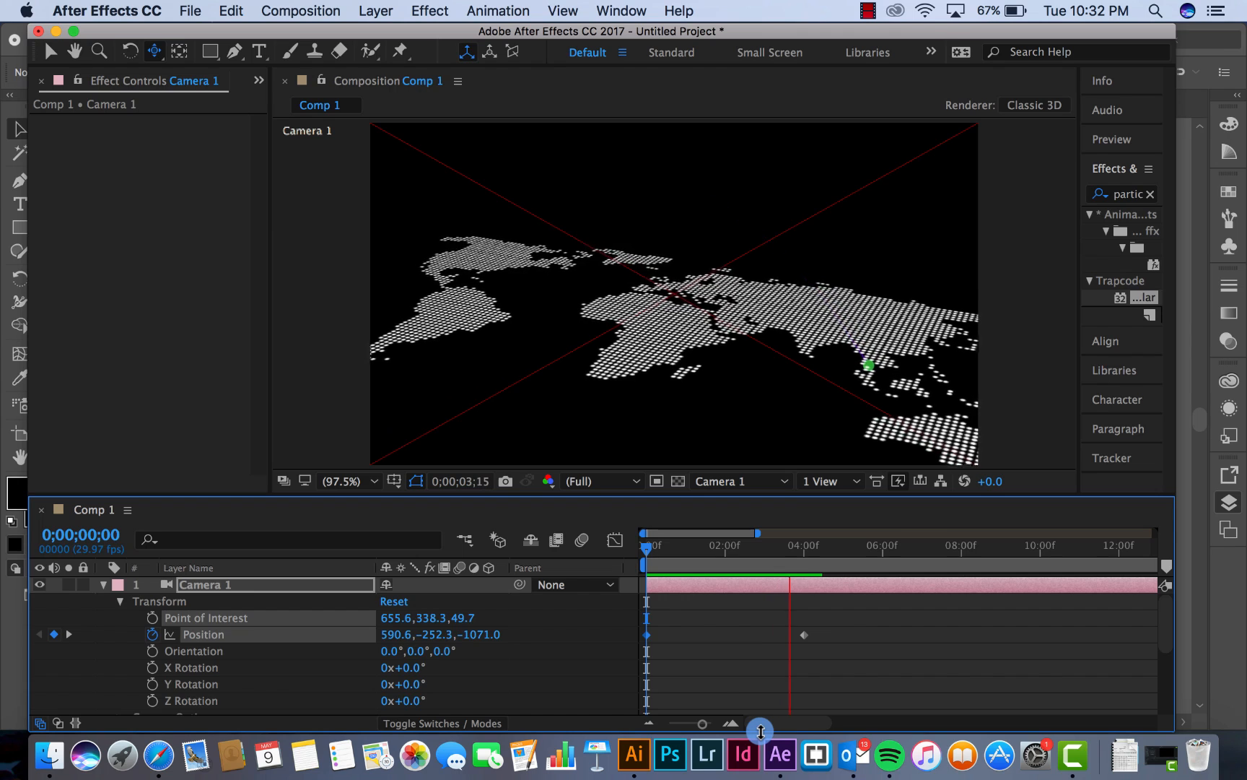
drag(688, 550, 745, 556)
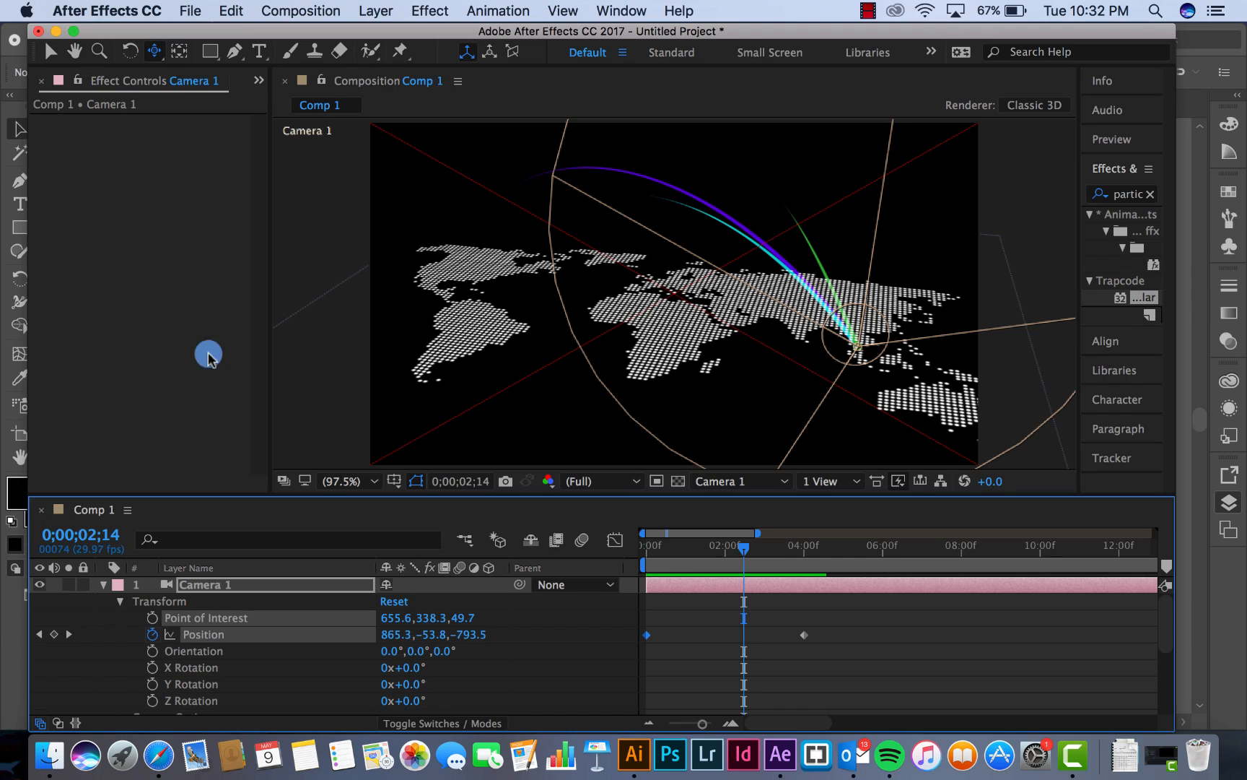
Collapse Camera 1's properties and create a 24 px Exo 2 Medium paragraph text layer over the map reading MALAYSIA
click(107, 586)
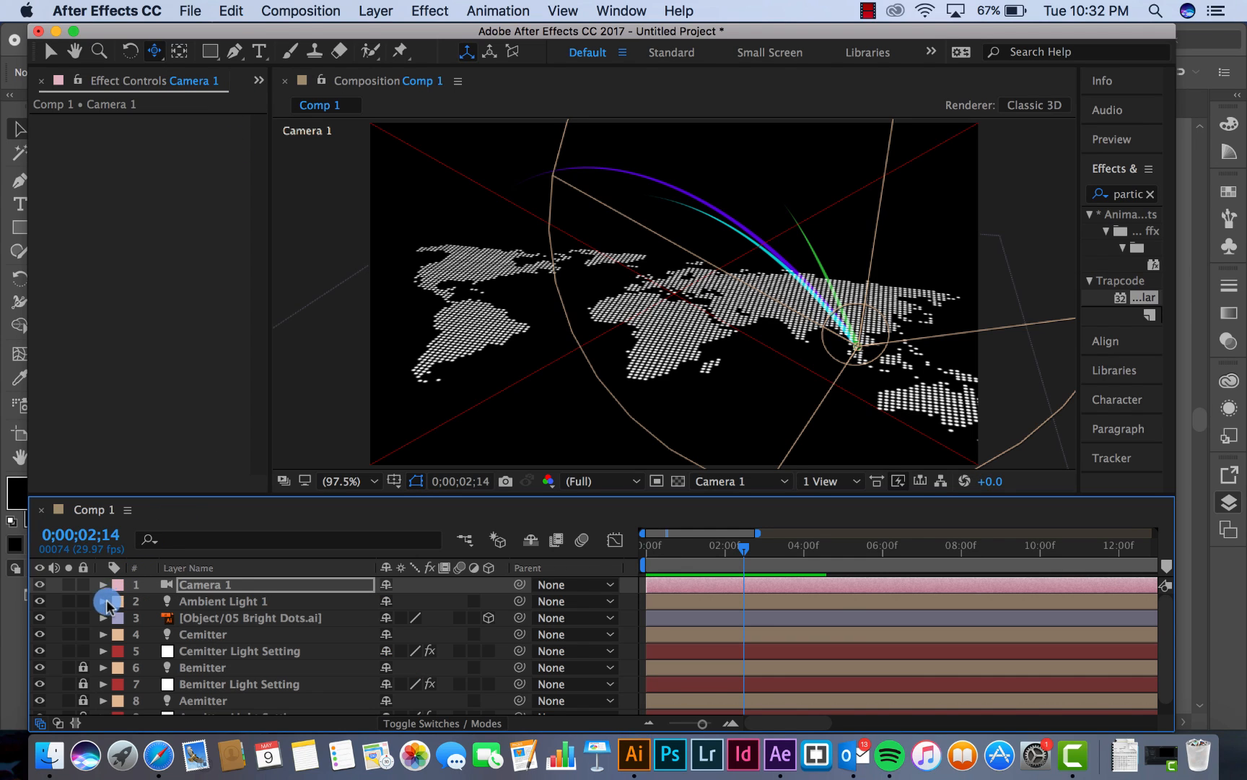
click(271, 54)
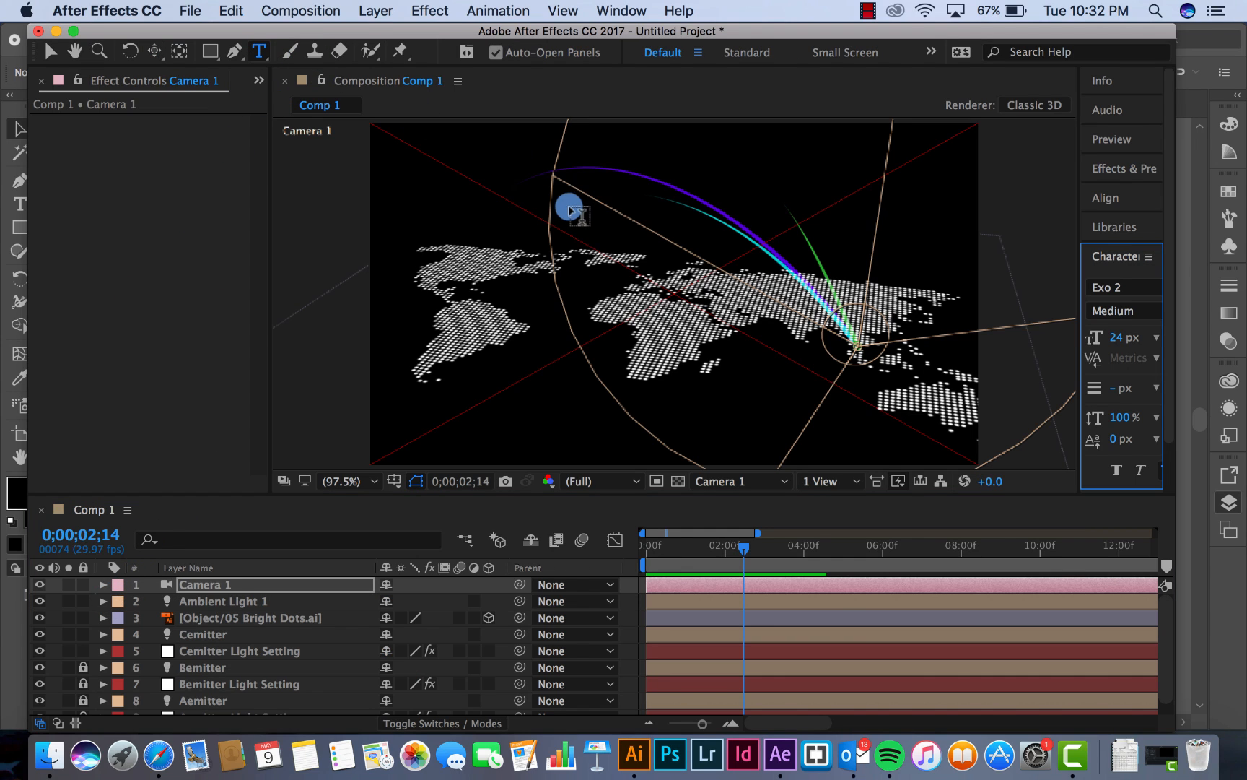
drag(509, 282, 598, 313)
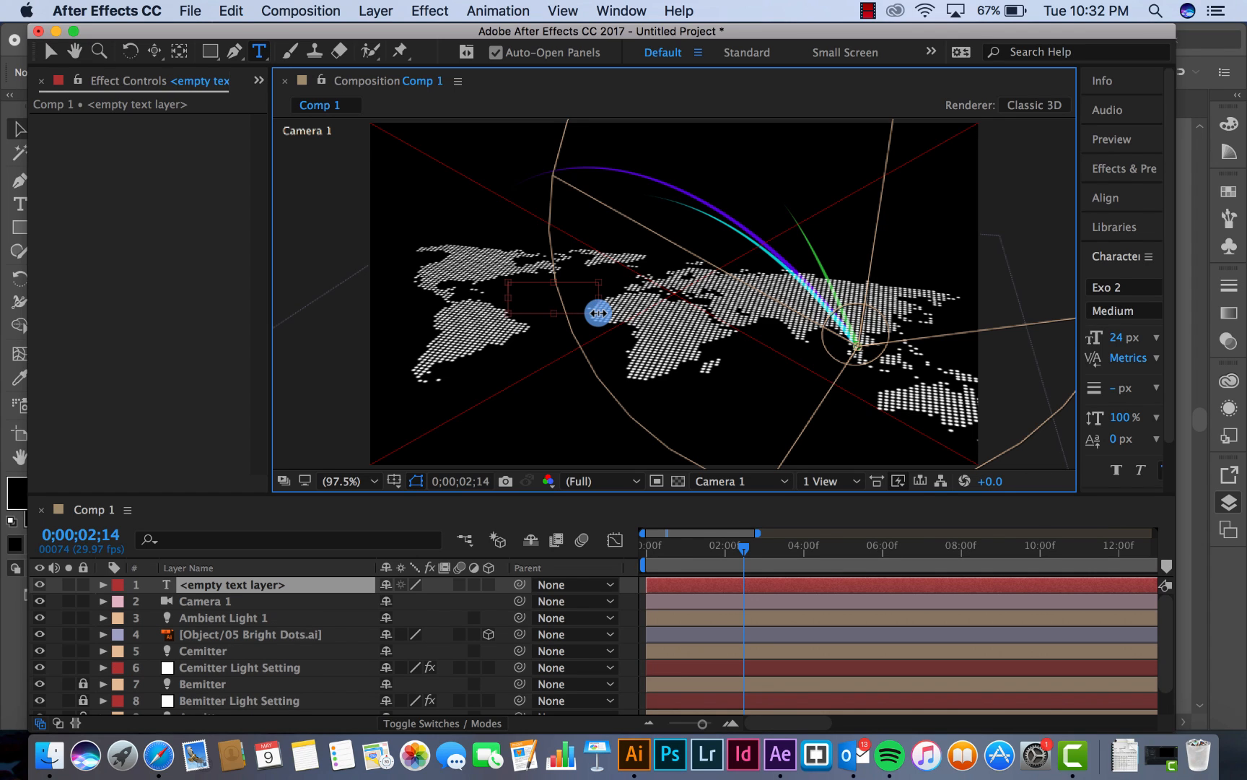
text(MALAYSIA)
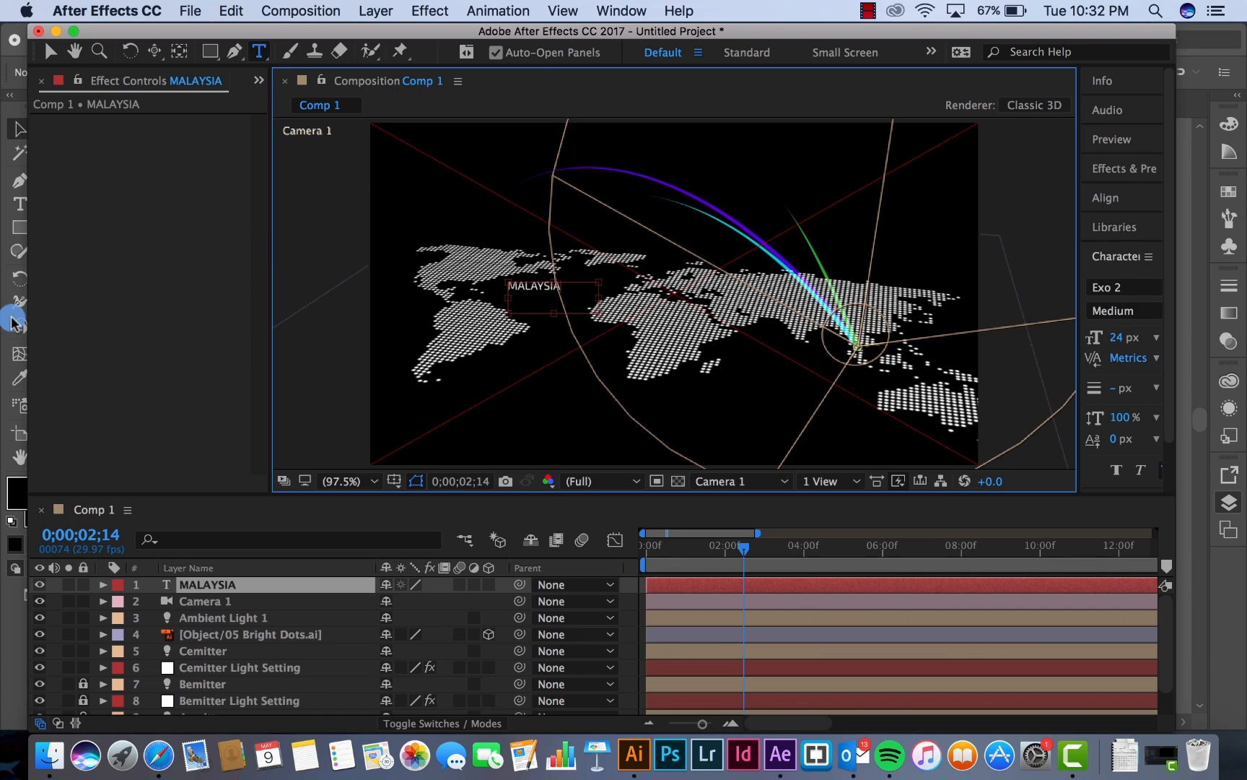
Make the MALAYSIA text layer a 3D layer
click(195, 601)
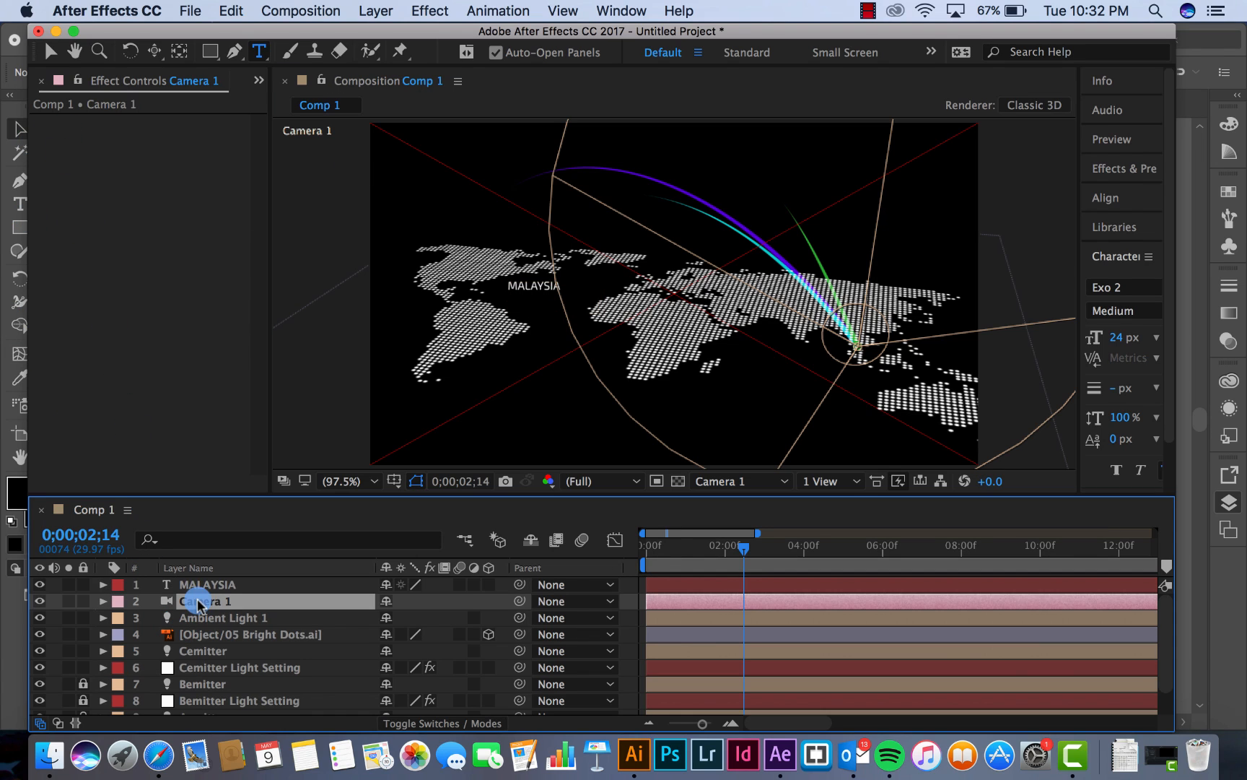
click(210, 583)
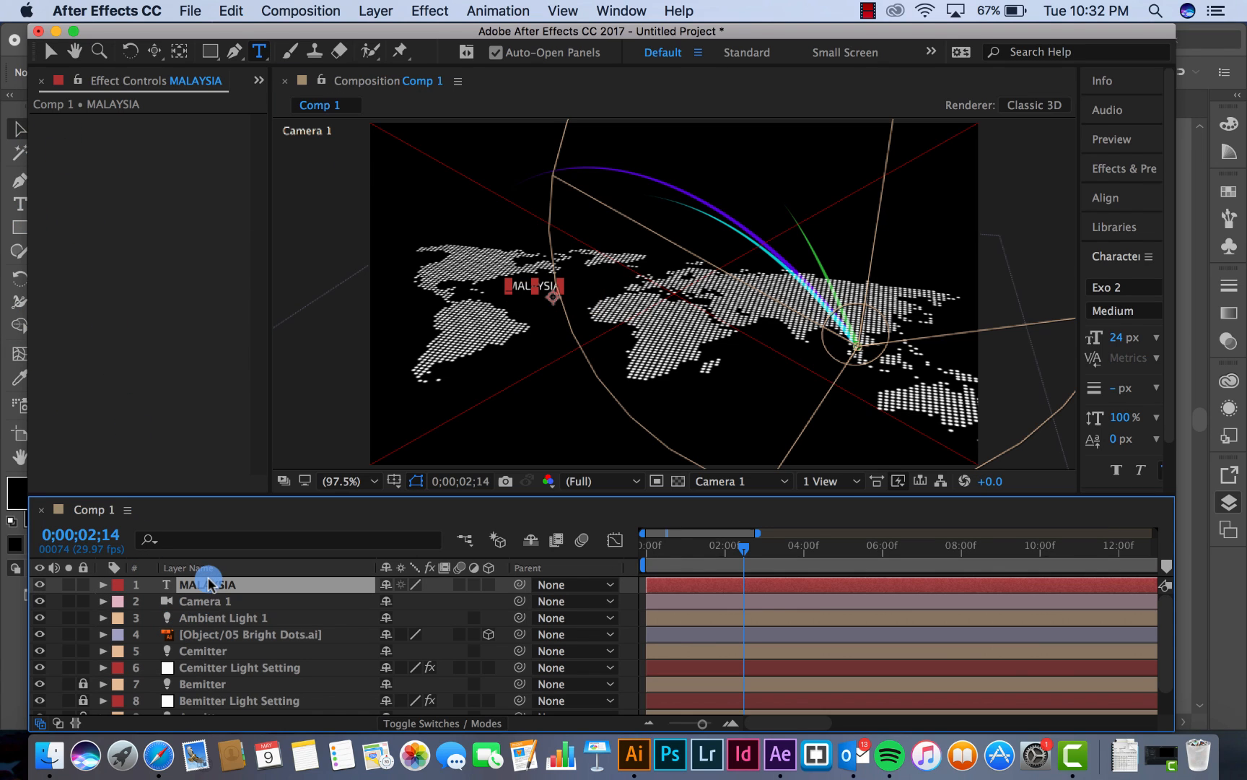
click(490, 584)
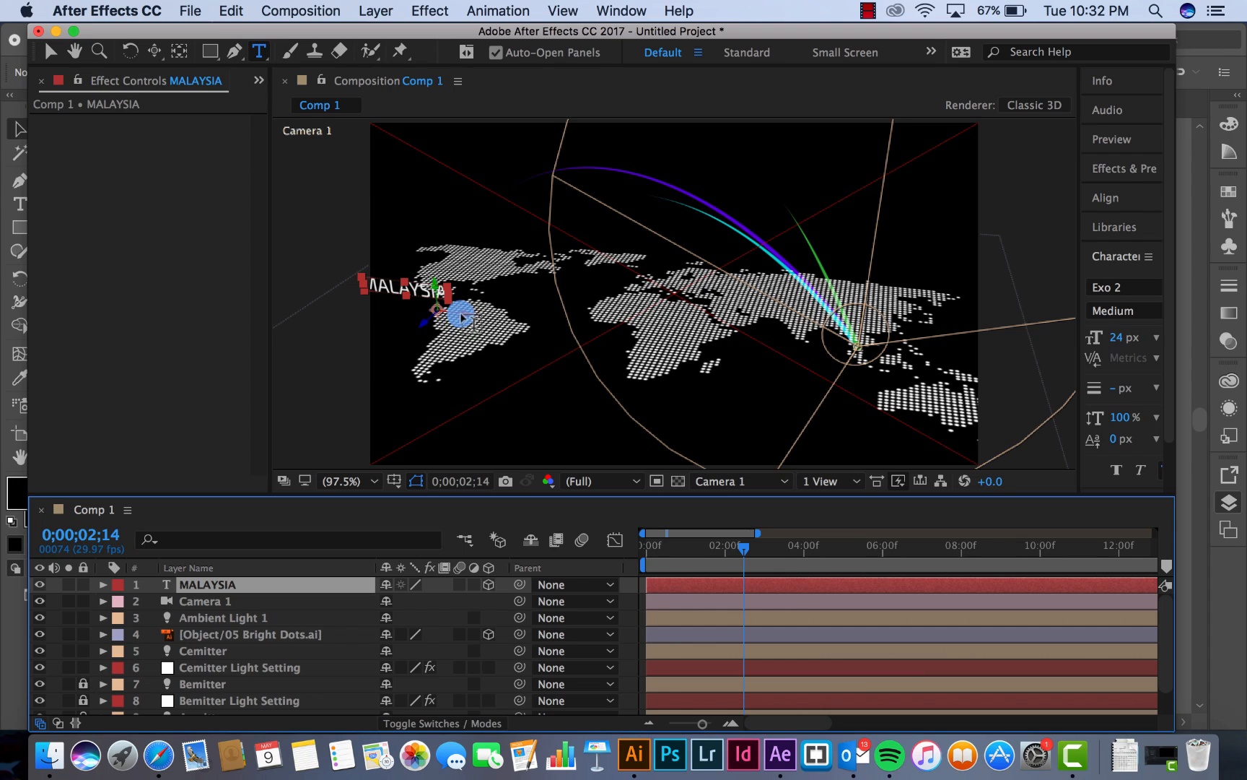
Switch to the Top view and move the MALAYSIA text along its X axis to just west of the arcs' meeting point
click(750, 481)
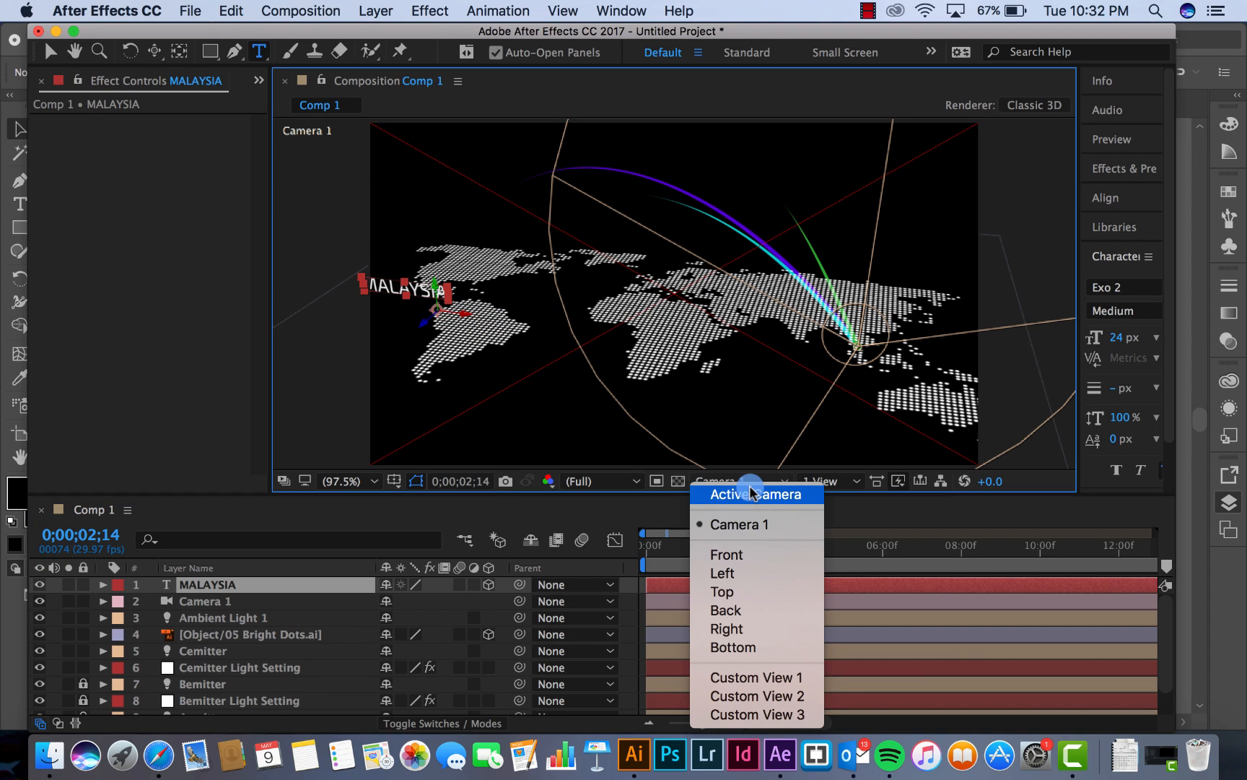
click(743, 588)
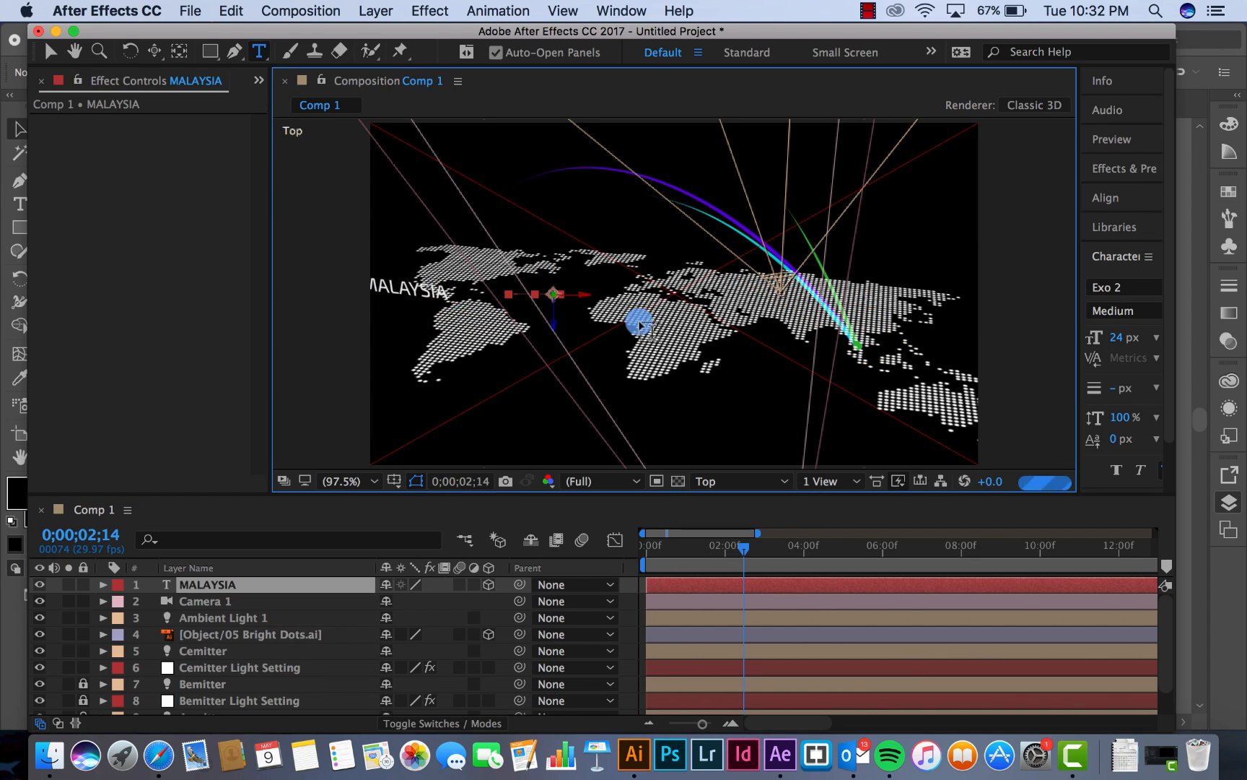
click(52, 51)
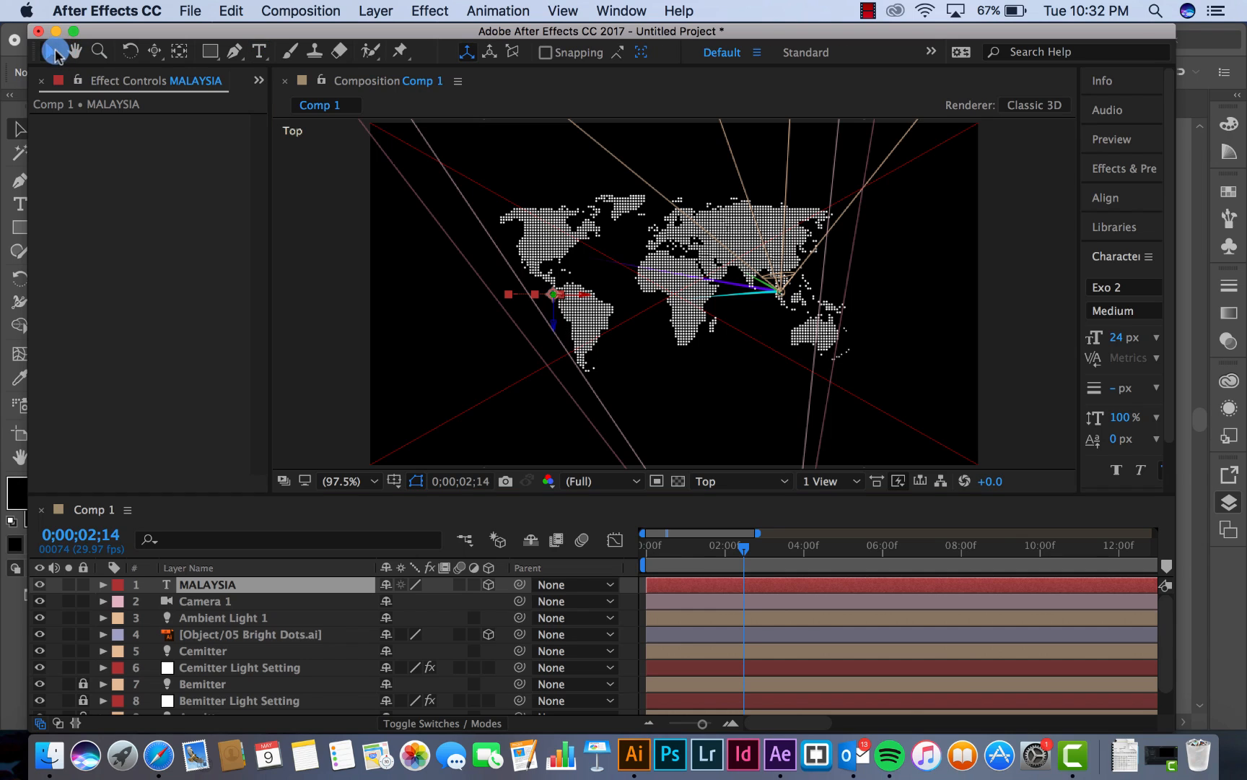
scroll(516, 191, up, 1)
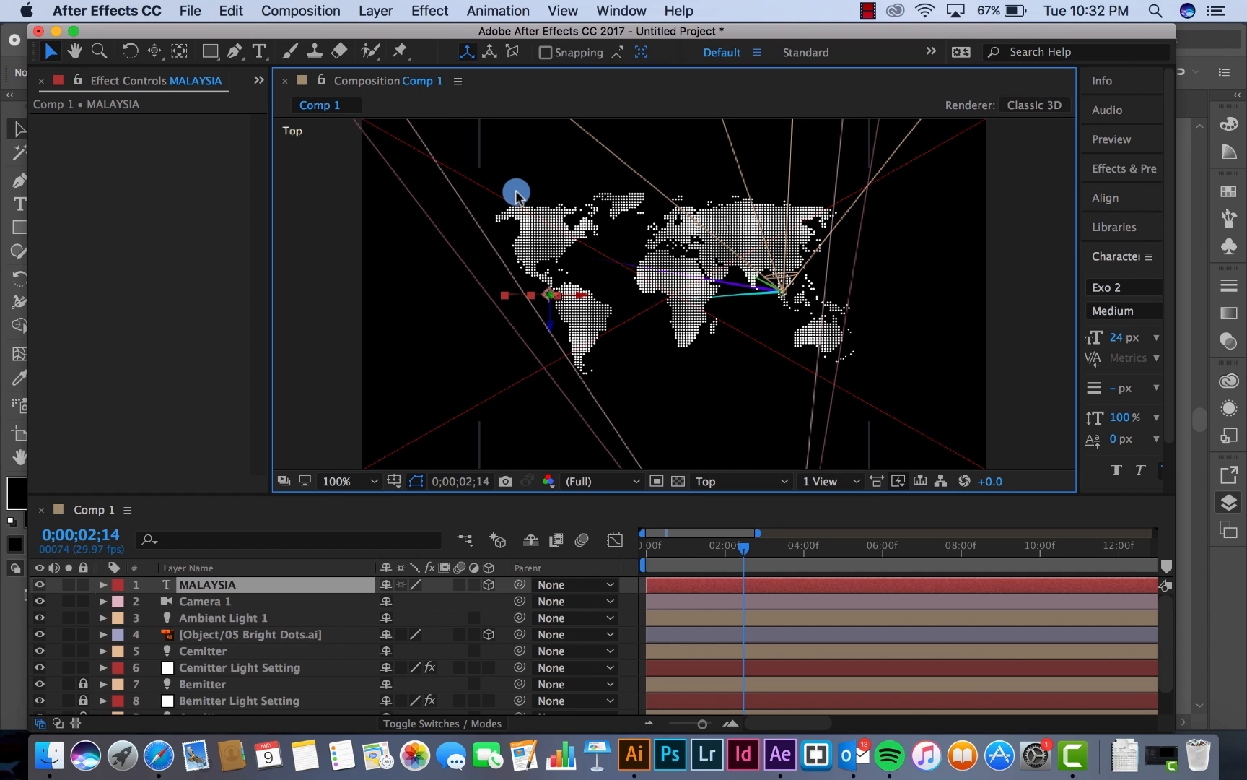
drag(580, 292, 800, 292)
scroll(799, 297, up, 5)
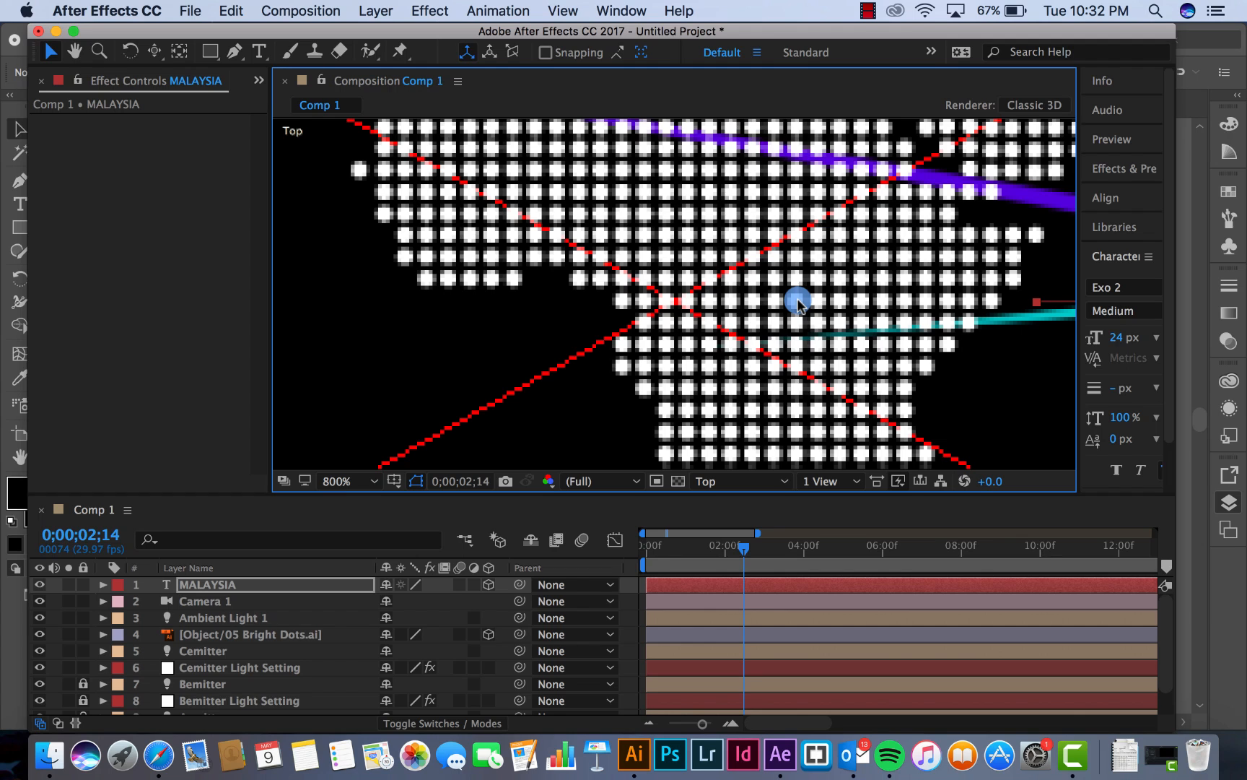
key(space)
drag(919, 270, 253, 206)
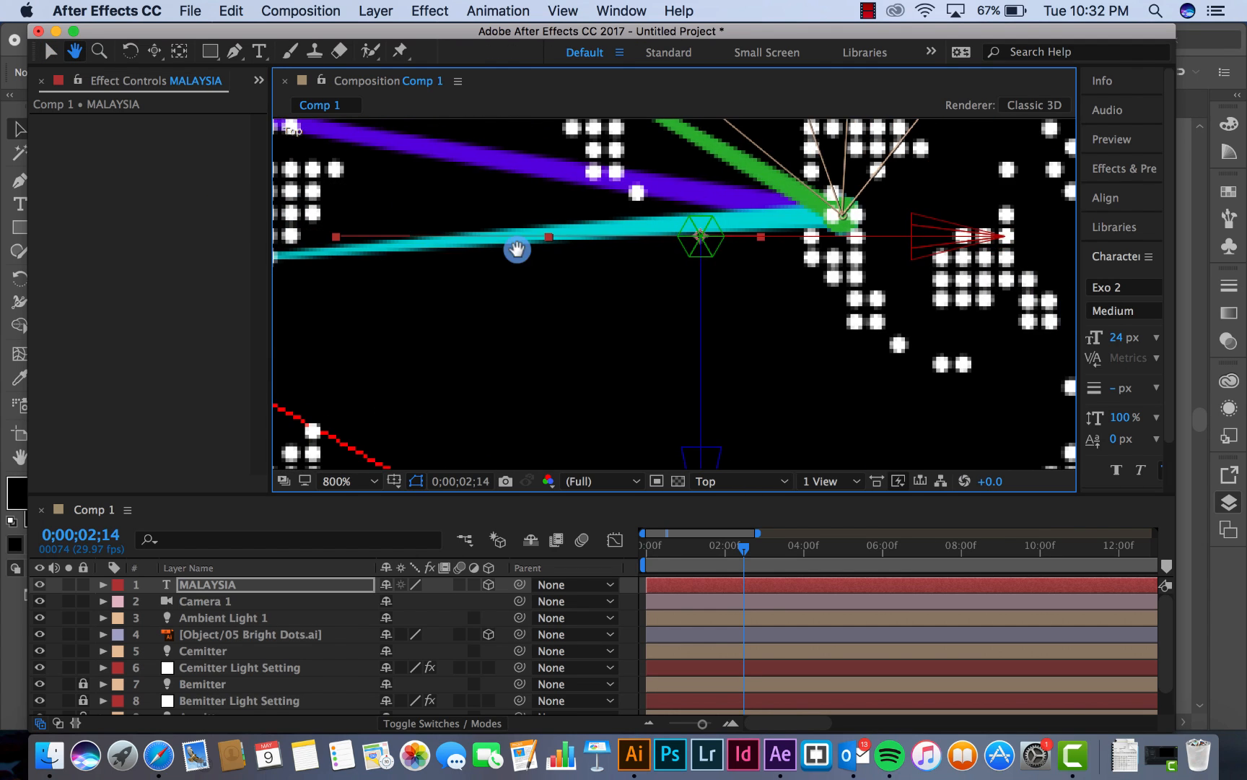
drag(517, 250, 357, 262)
scroll(346, 247, down, 1)
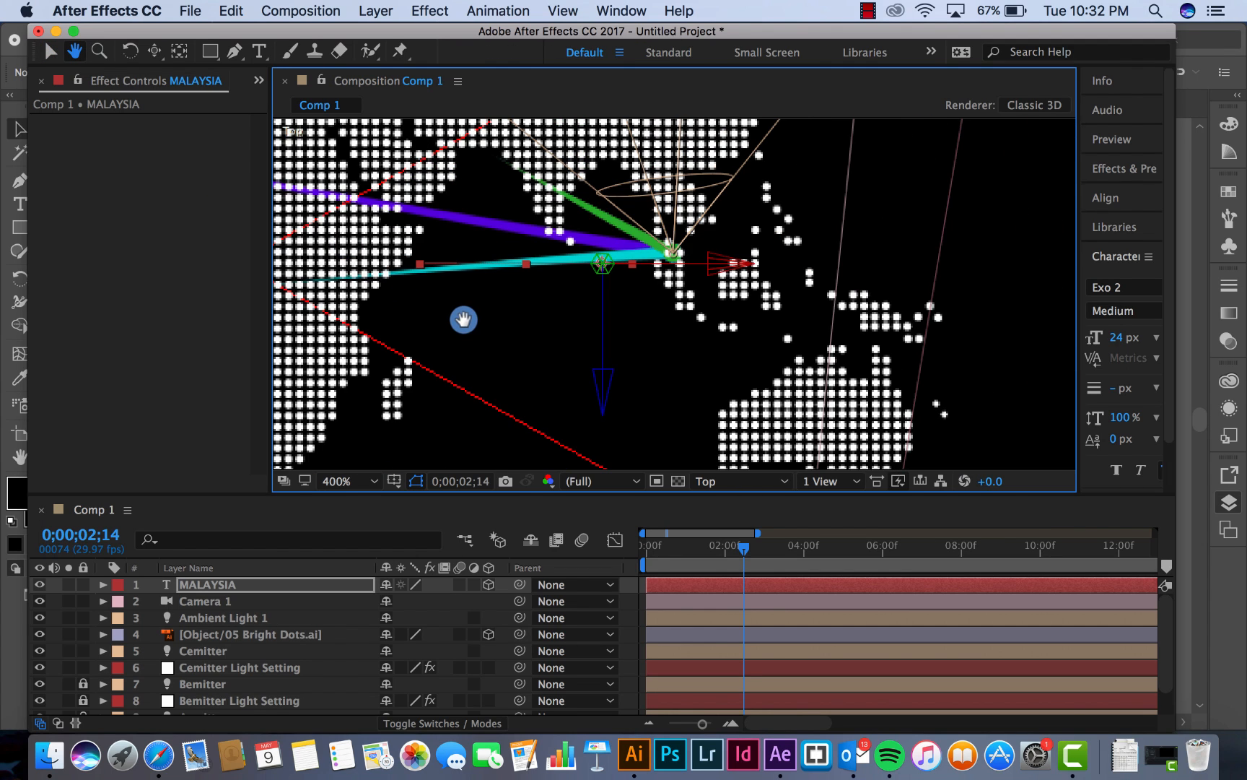
drag(463, 320, 438, 336)
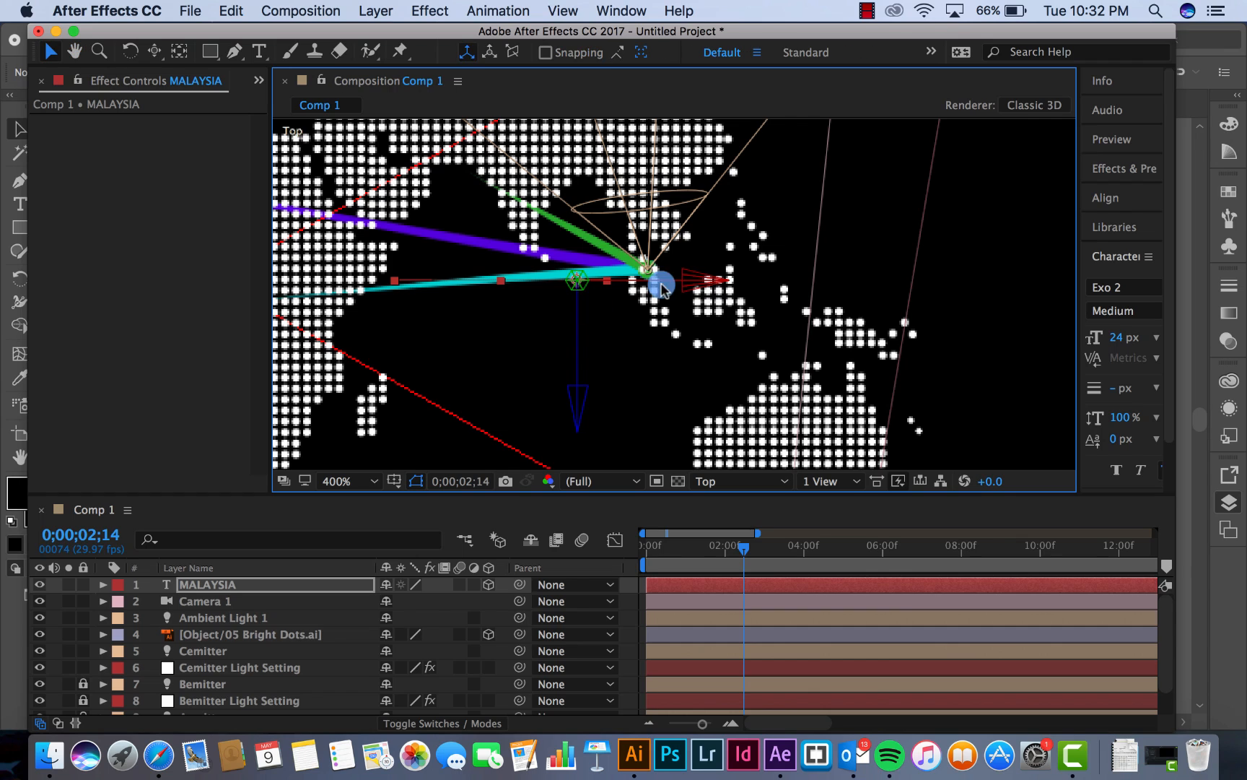
click(735, 282)
drag(736, 282, 769, 283)
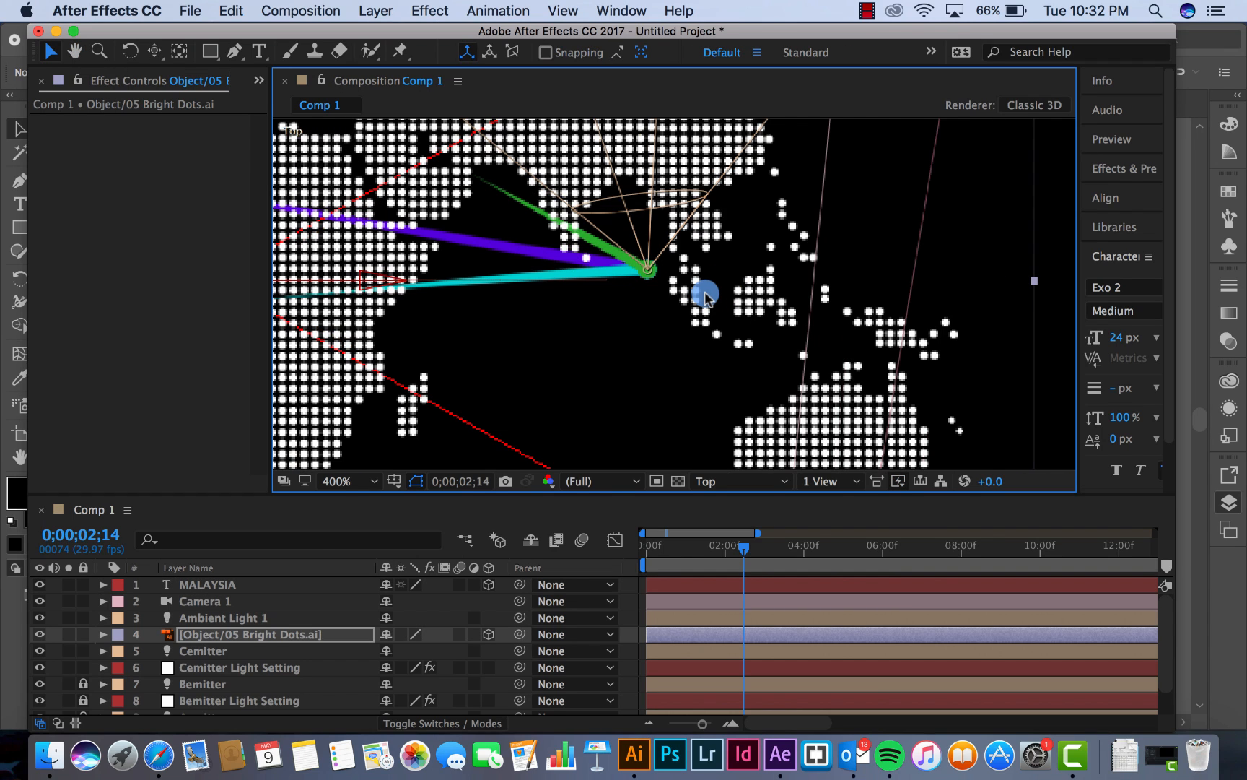
key(super+z)
Move the MALAYSIA text layer along its X and Z axes until its anchor sits beside the arcs' meeting point
click(193, 584)
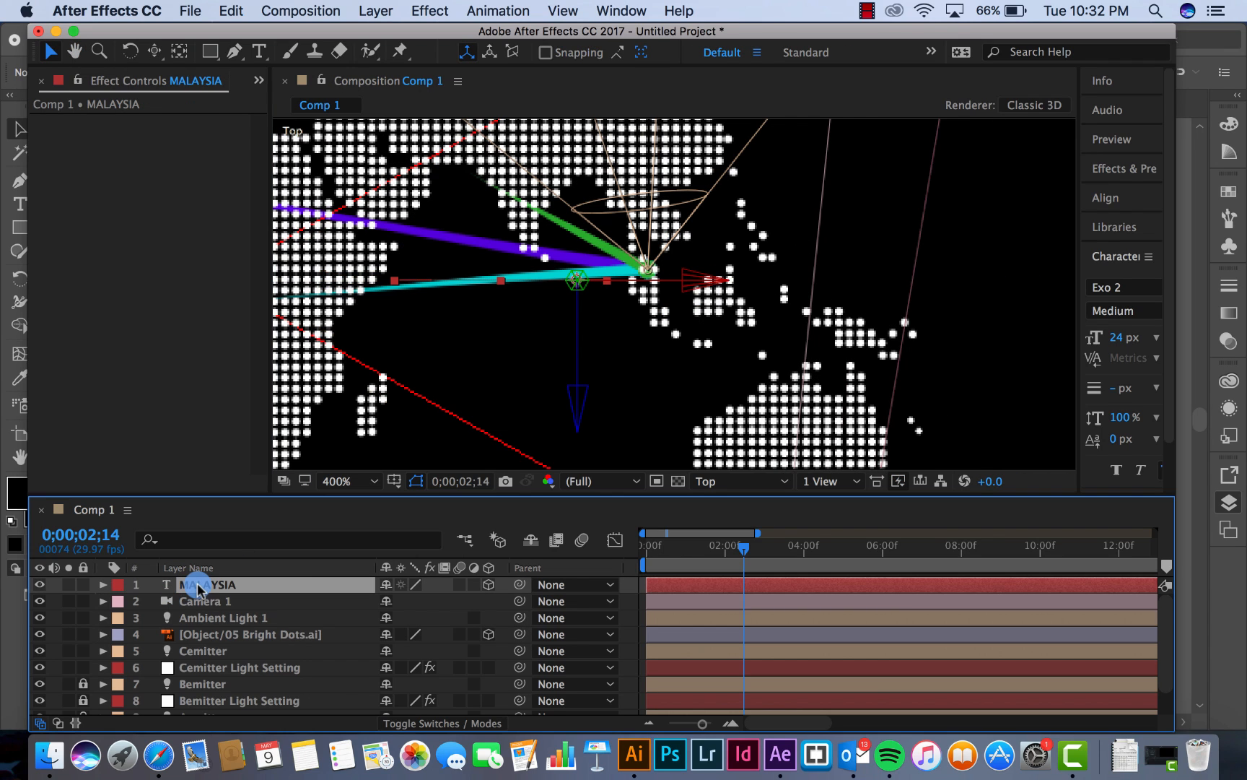
drag(693, 280, 783, 272)
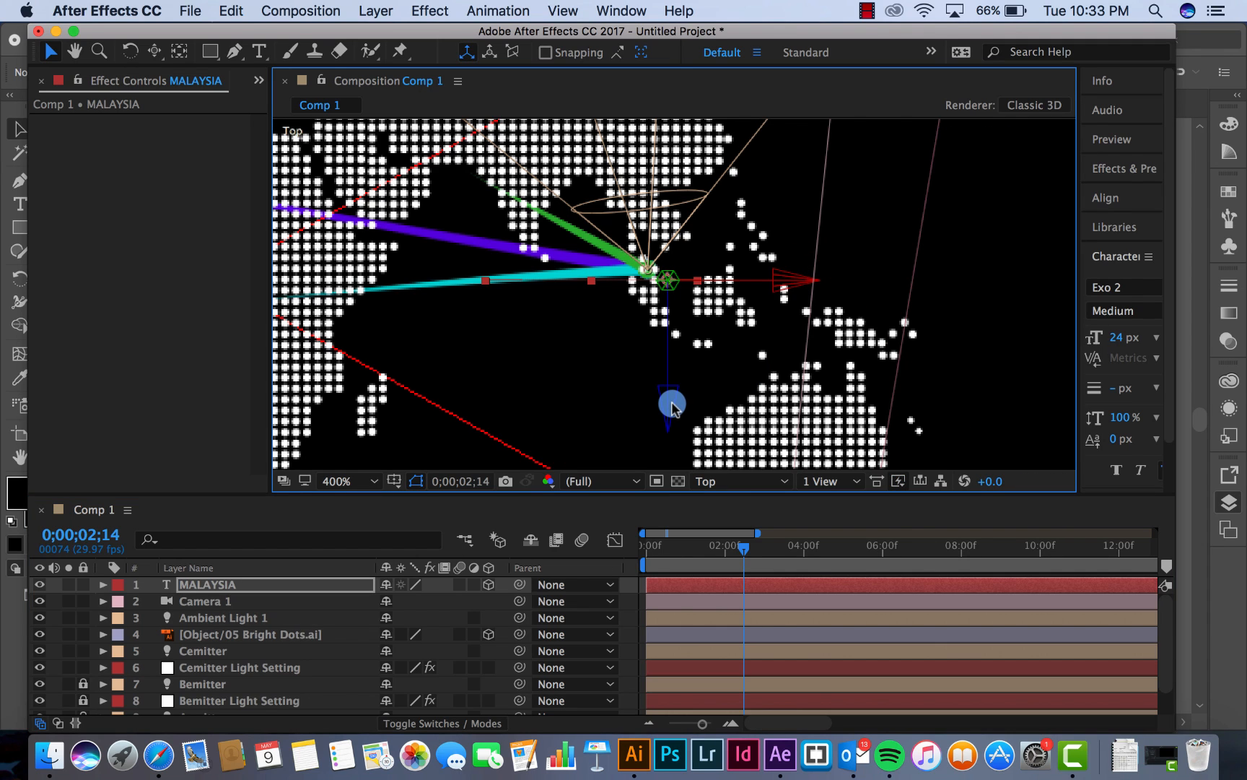
drag(668, 403, 668, 403)
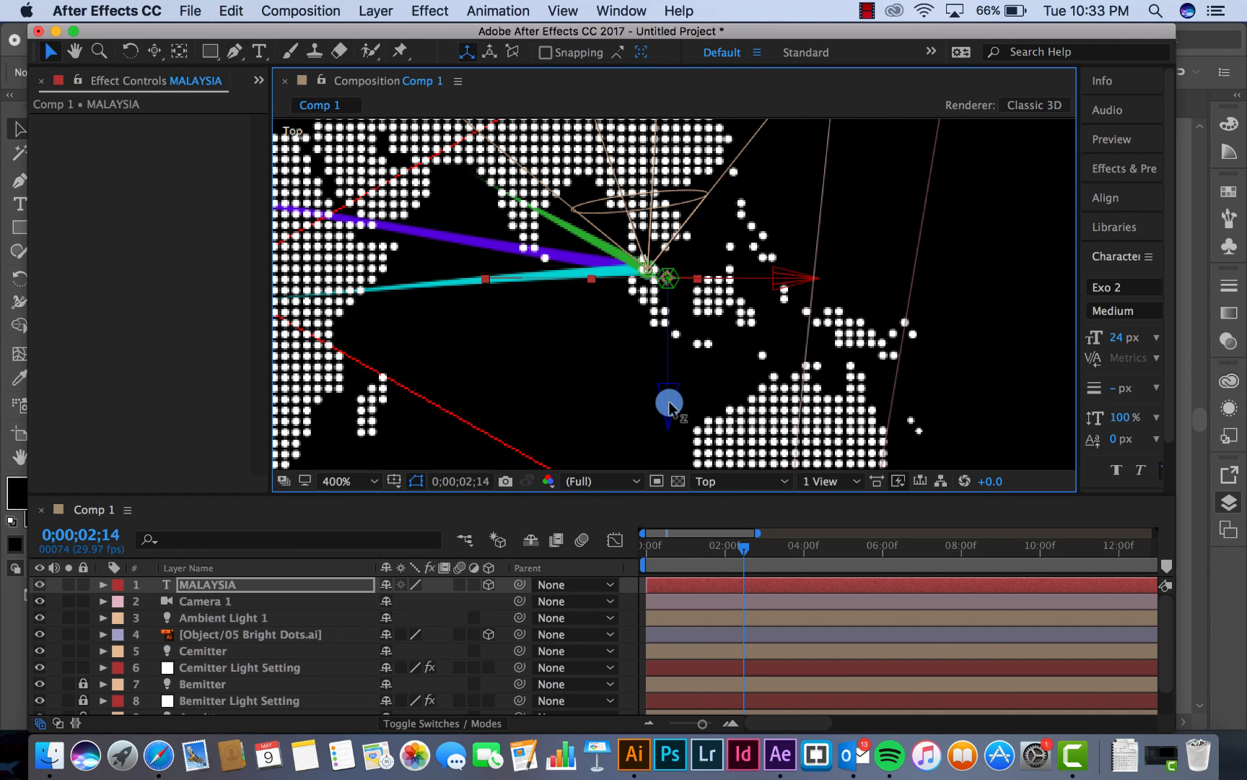
In the Front view, lower the MALAYSIA text along its Y axis to the arcs' meeting point and check it through Camera 1
click(744, 480)
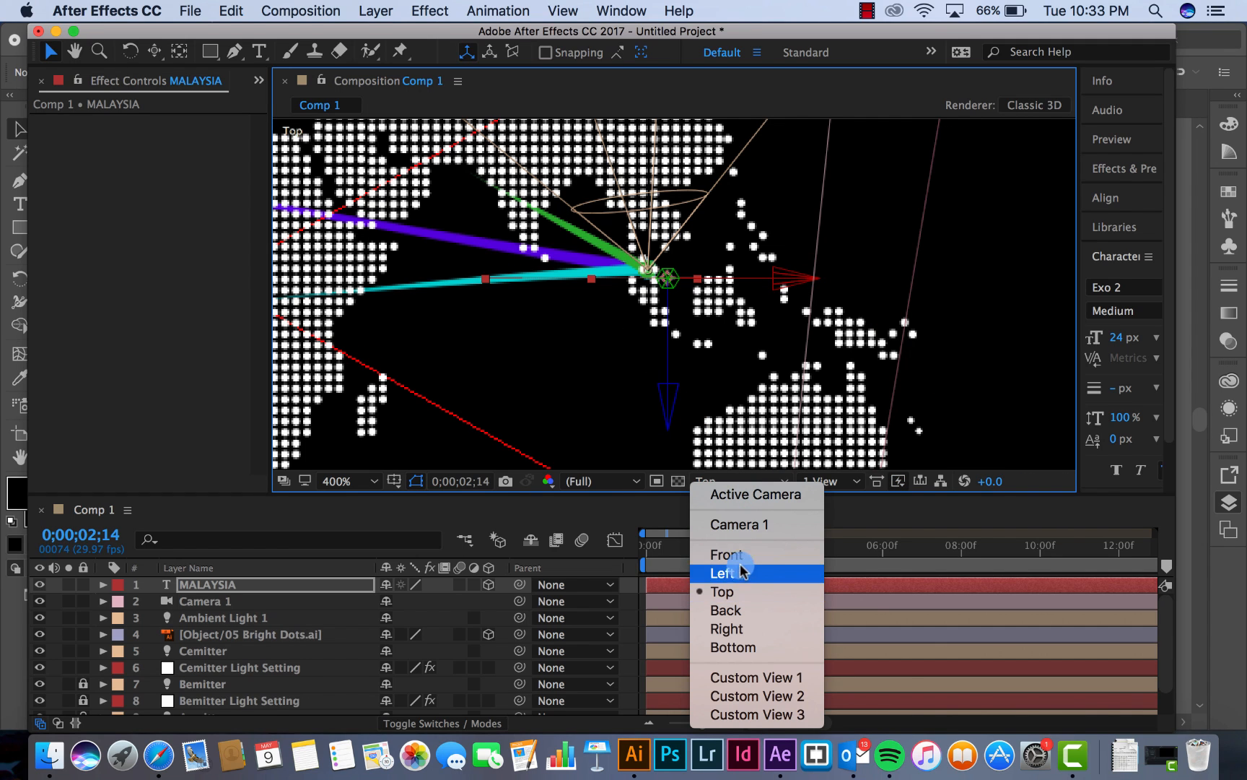
click(742, 554)
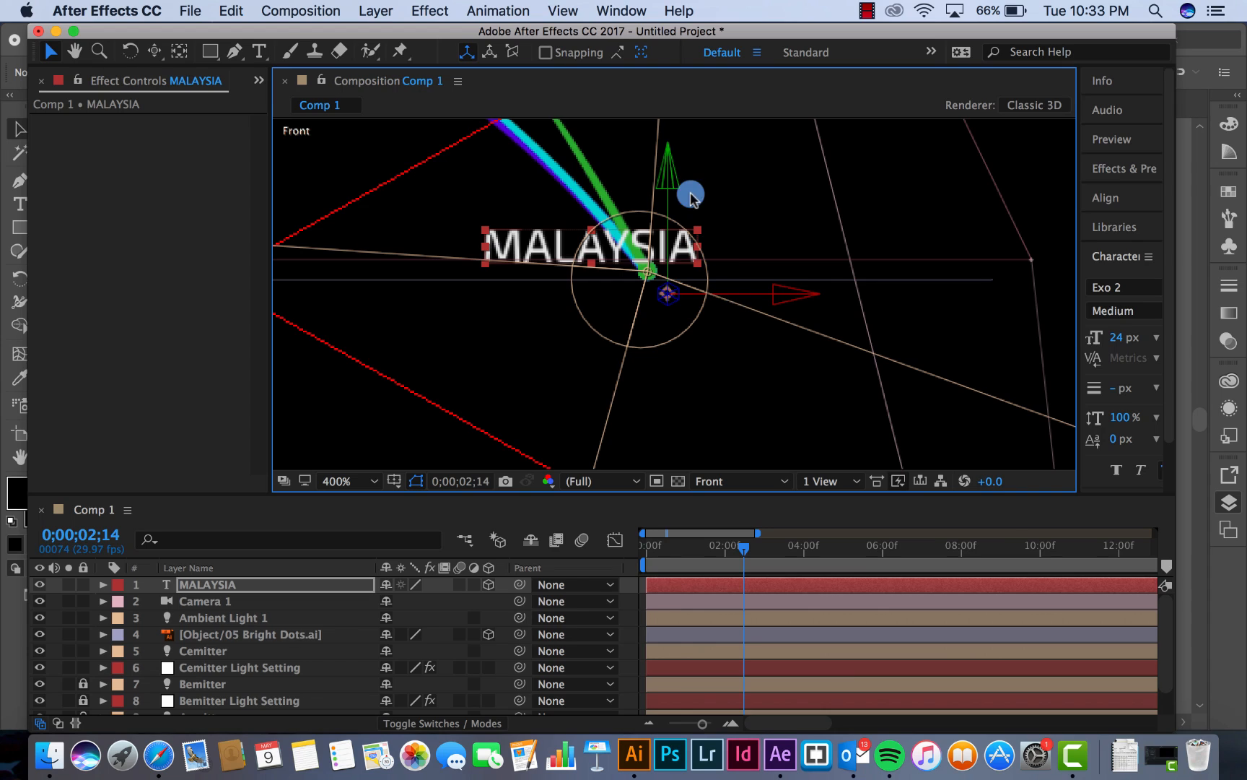
drag(671, 186, 672, 199)
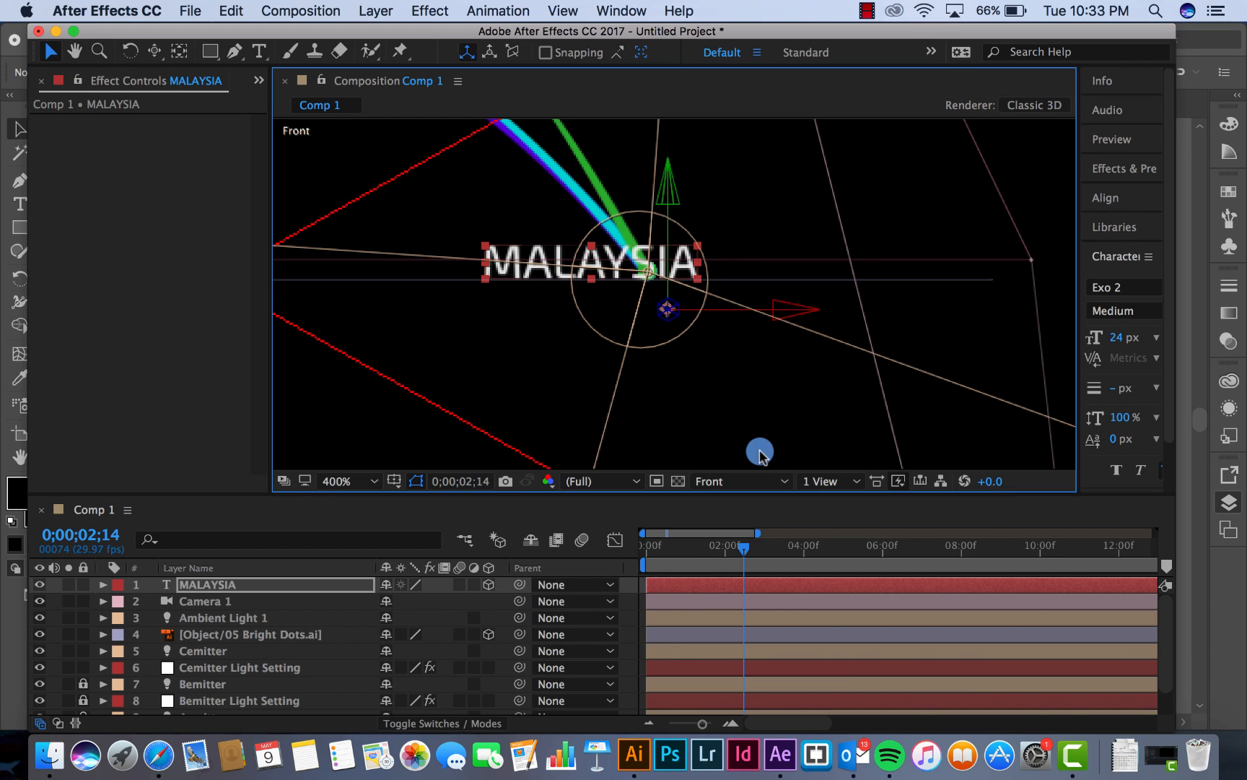
click(745, 481)
click(746, 525)
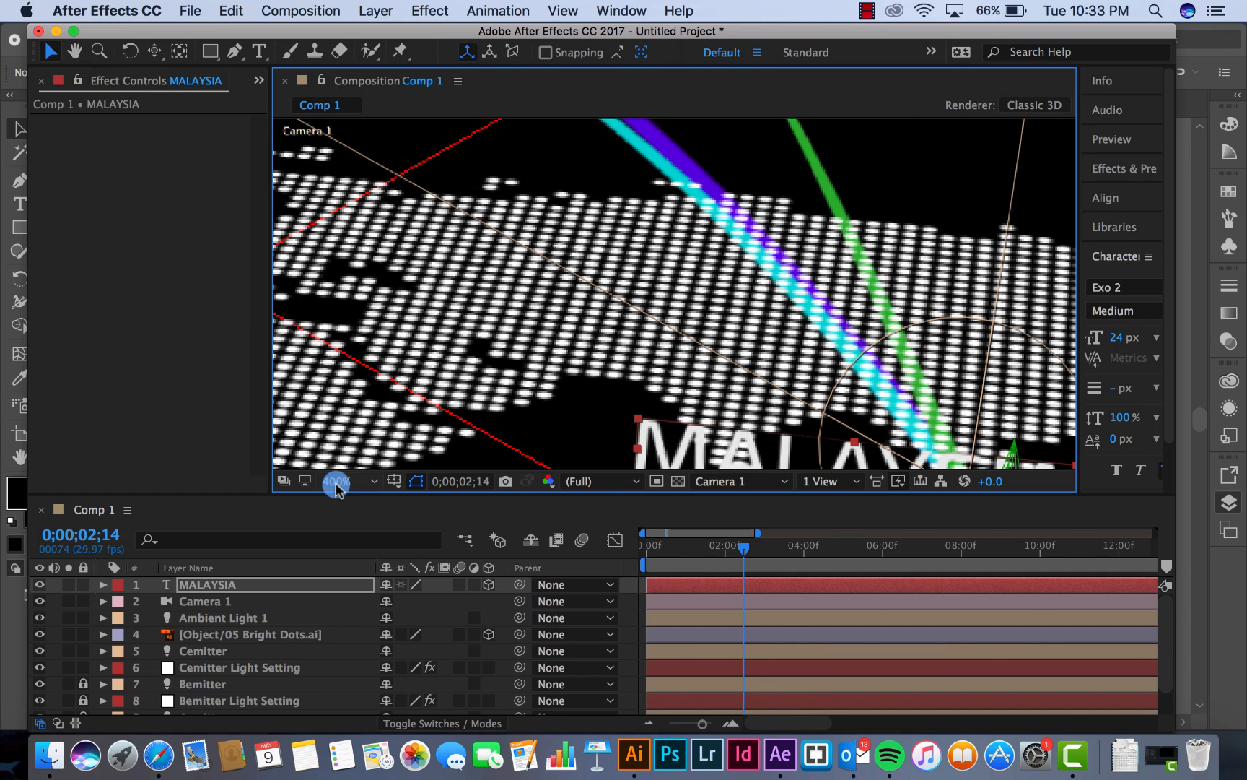
scroll(336, 486, down, 2)
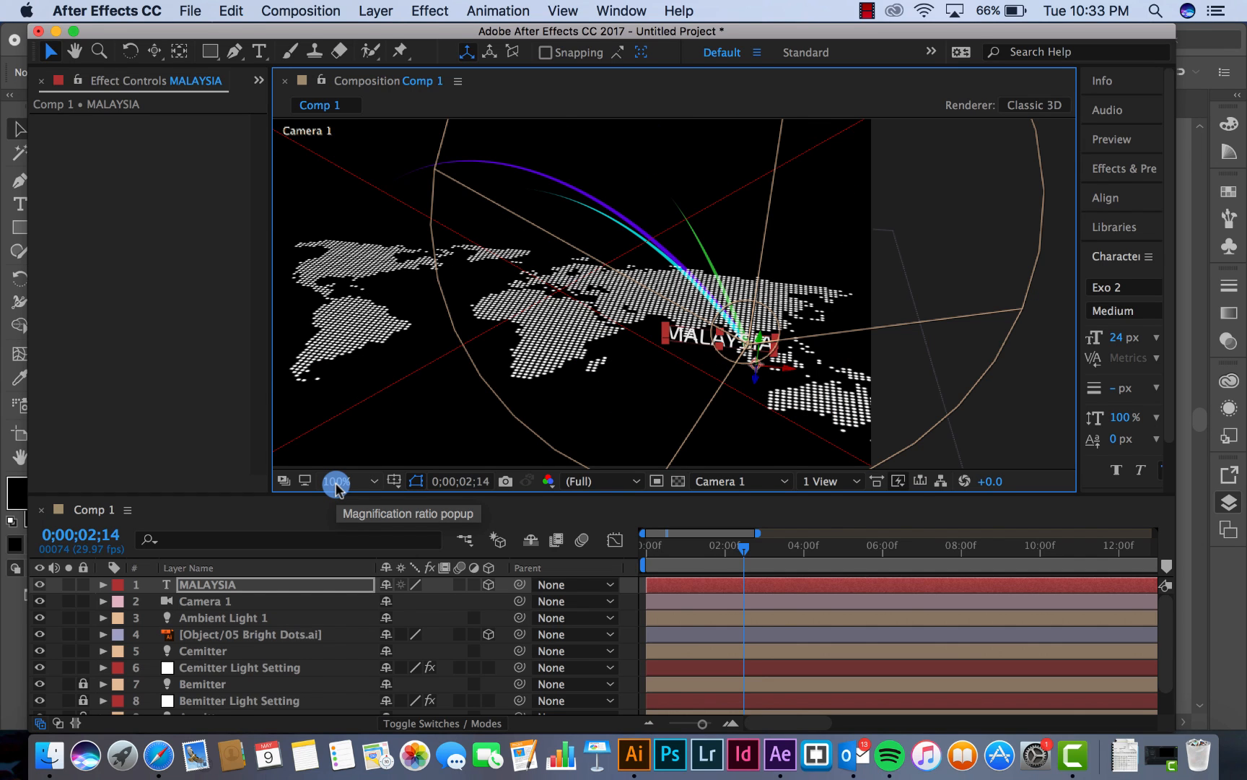
scroll(336, 486, up, 1)
scroll(337, 486, down, 1)
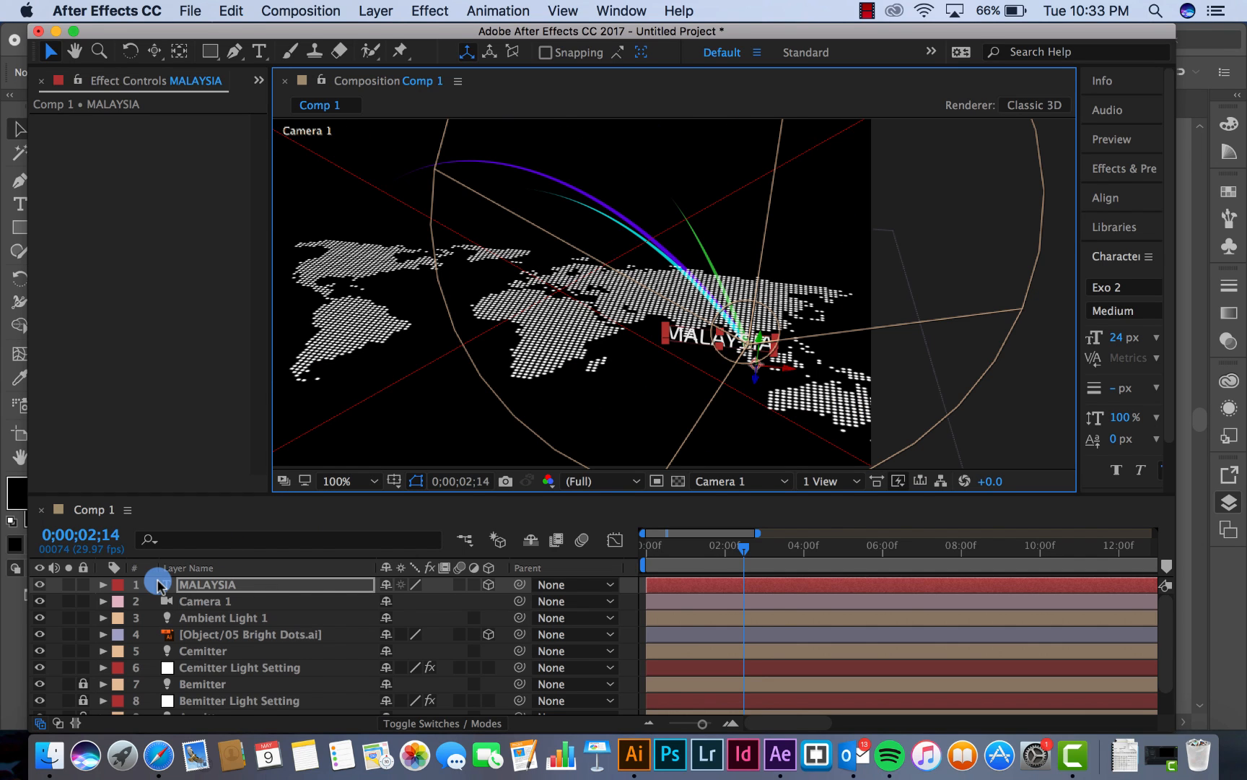
Set the MALAYSIA text layer's font size to 18 px
click(205, 592)
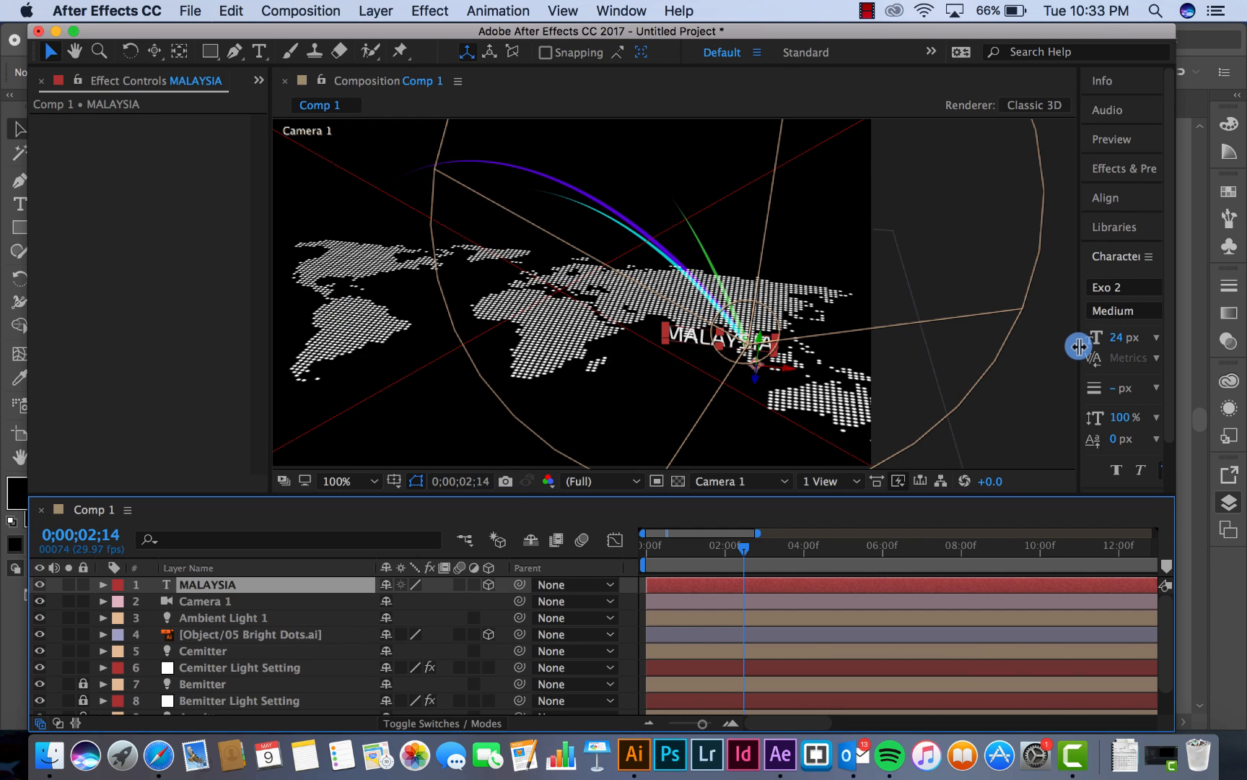
drag(1080, 346, 1006, 345)
click(1044, 338)
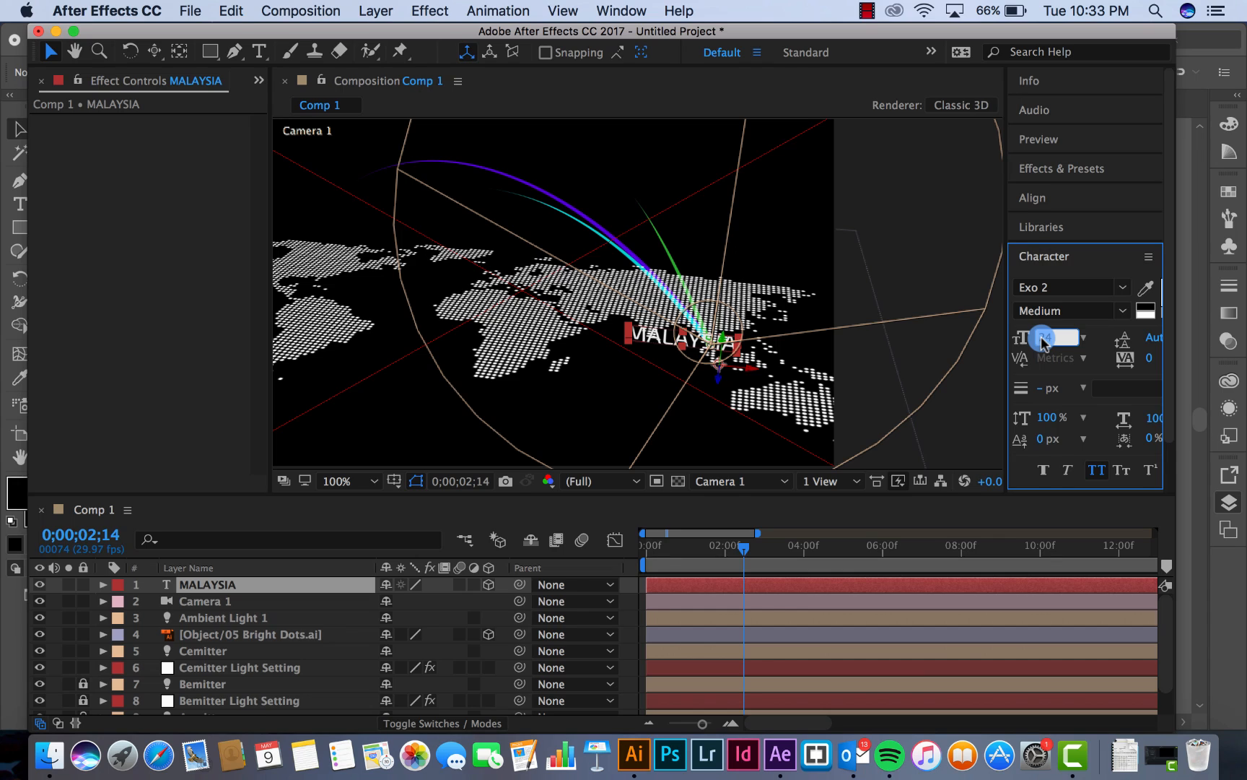
text(18)
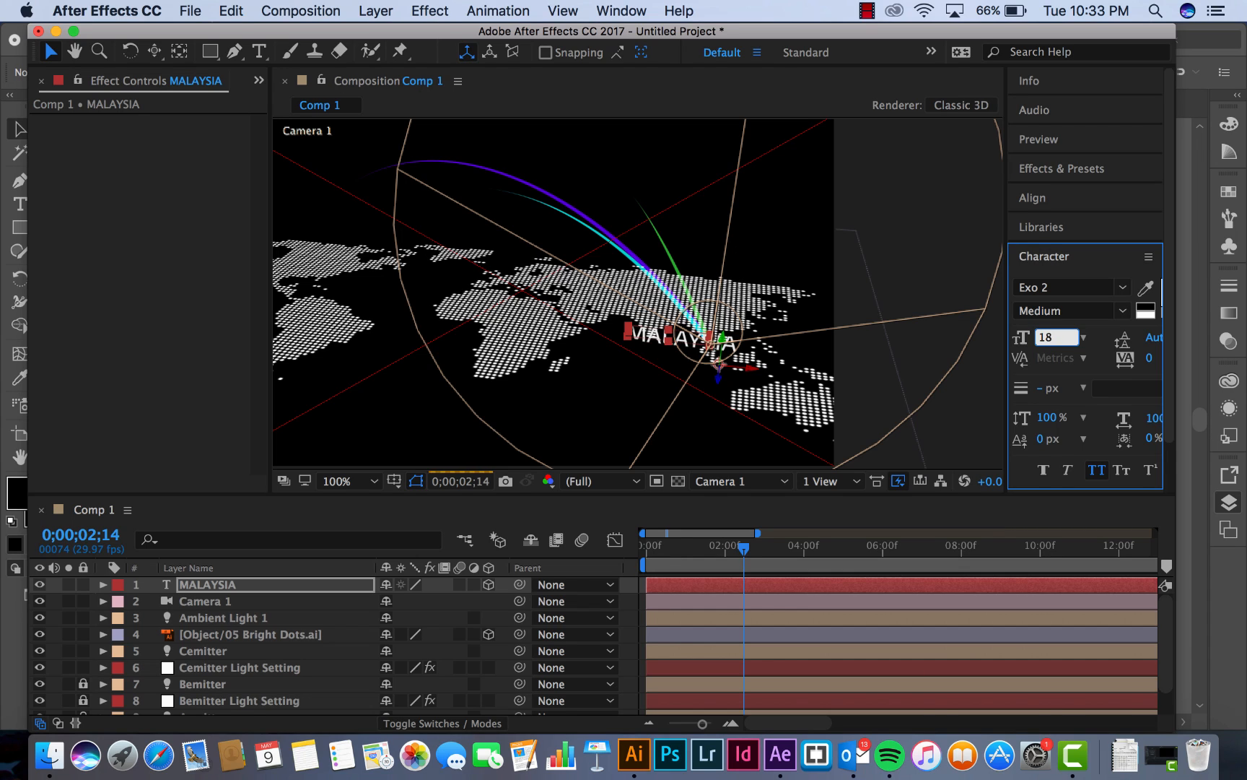
key(Return)
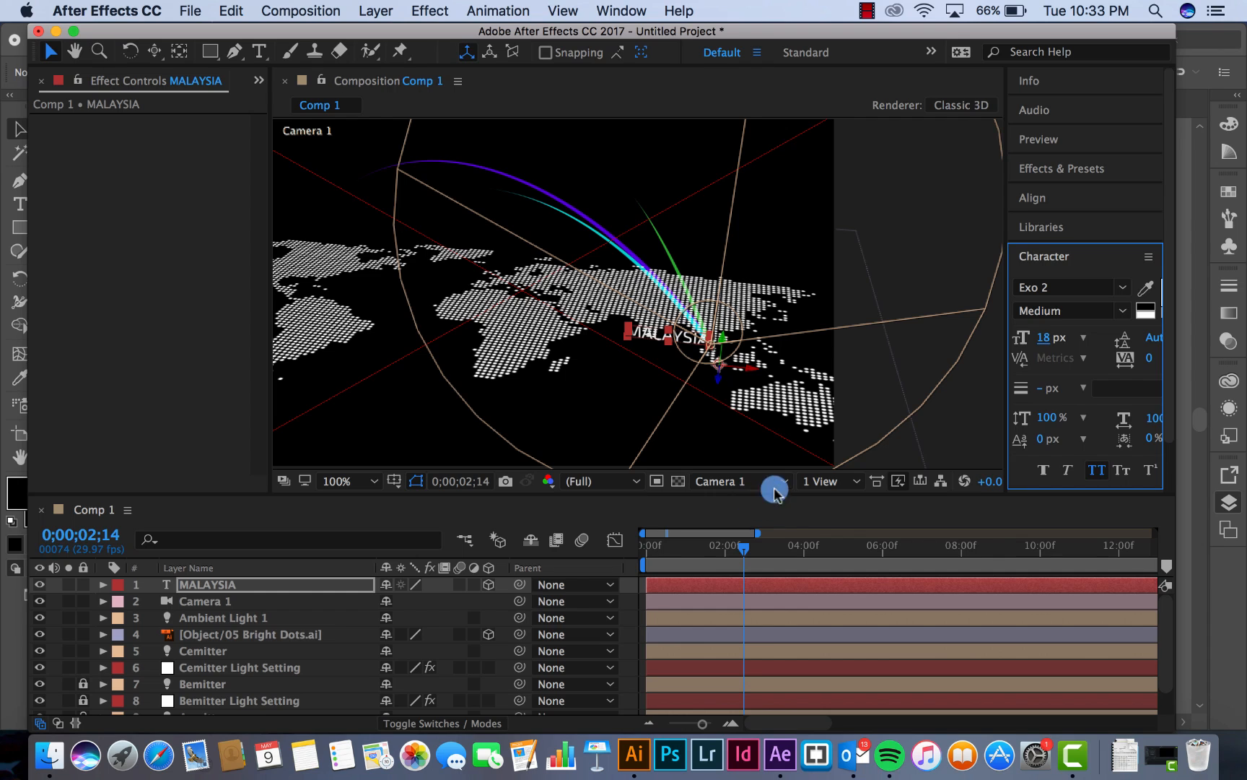
In the Front view, move the MALAYSIA text along X to just east of the arcs' meeting point and lower it slightly along Y
click(749, 482)
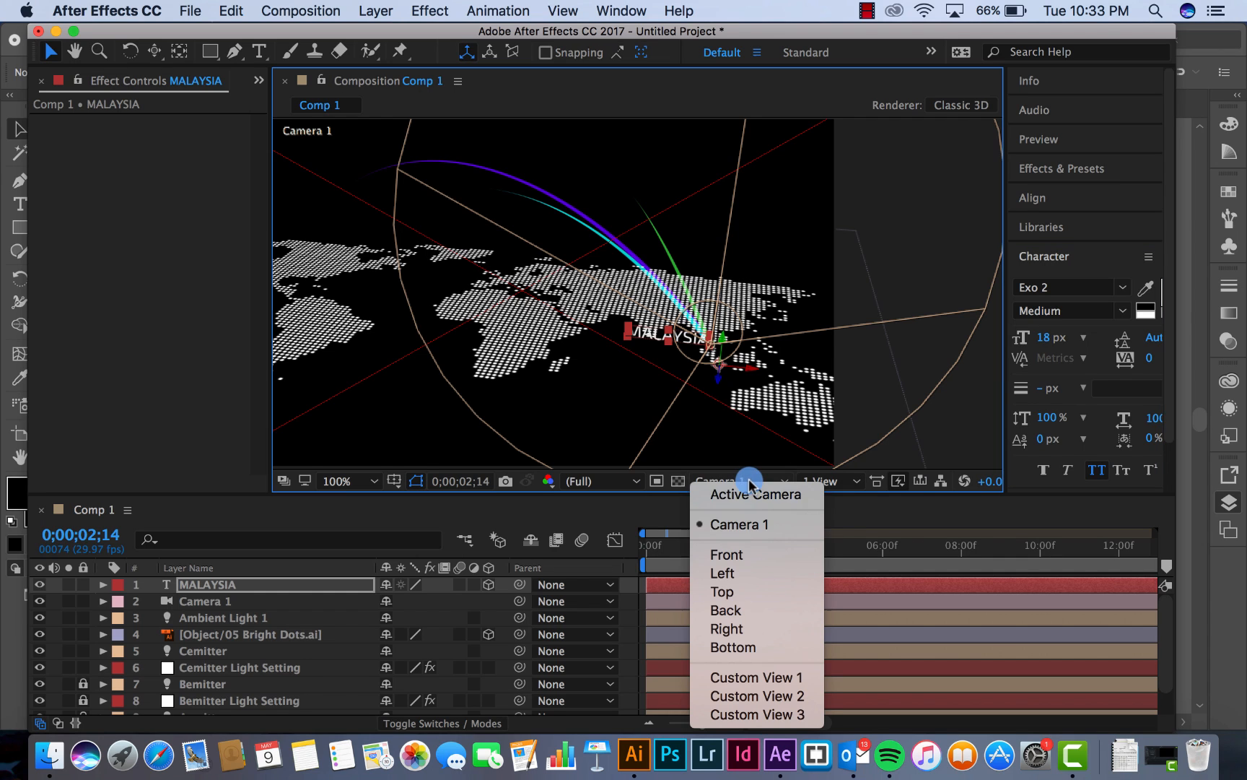
click(726, 555)
scroll(659, 301, up, 5)
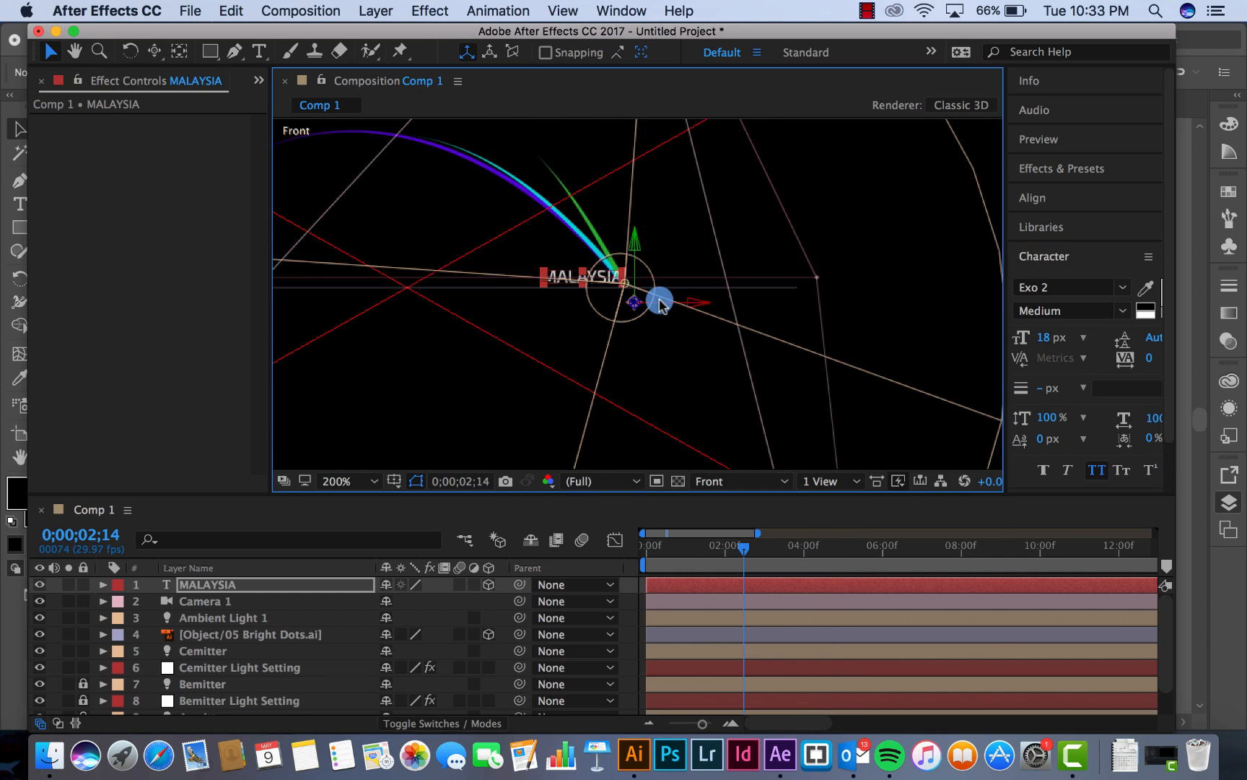
scroll(659, 301, down, 2)
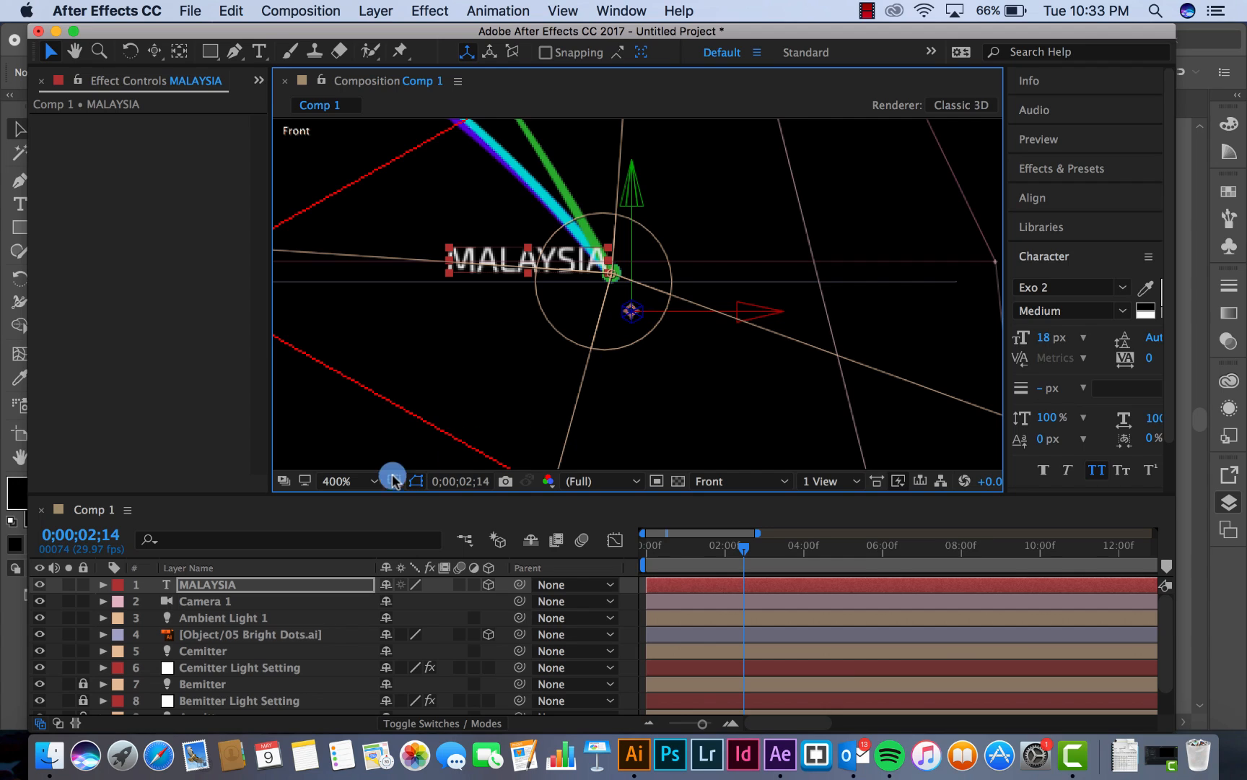
click(215, 585)
drag(743, 312, 924, 306)
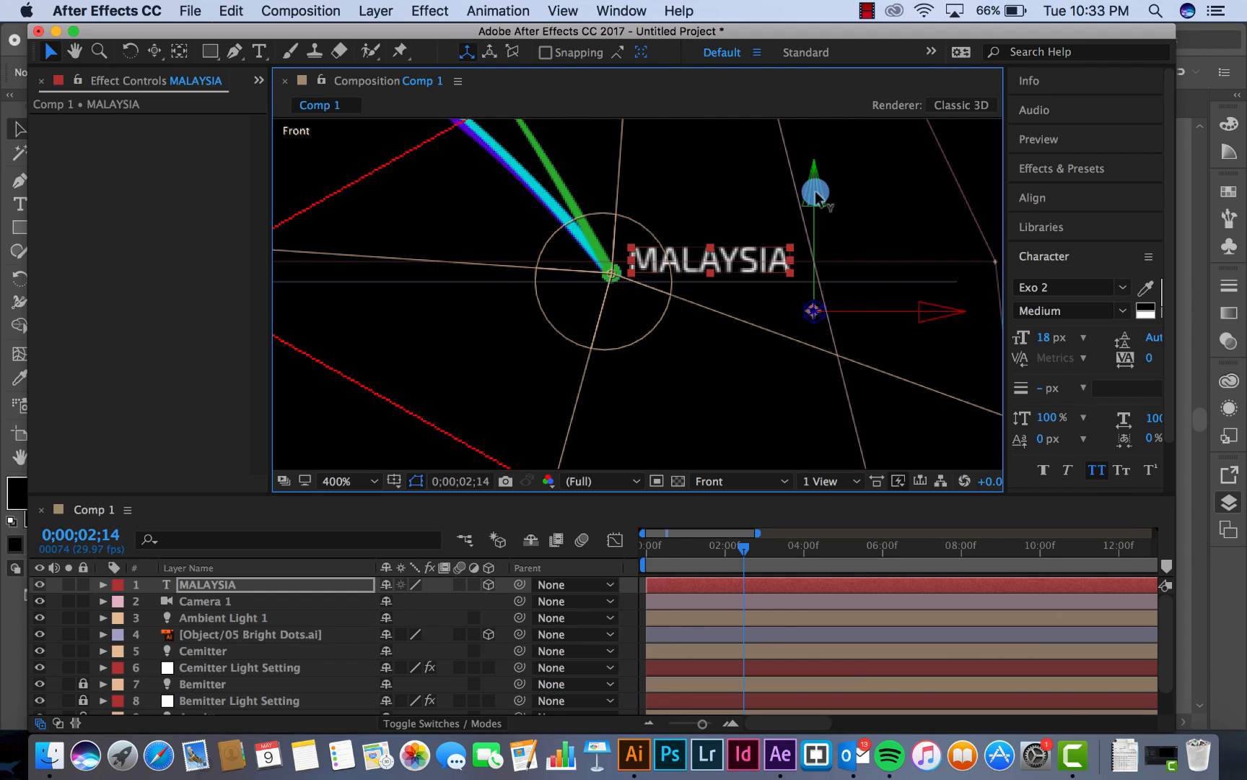
drag(815, 192, 816, 195)
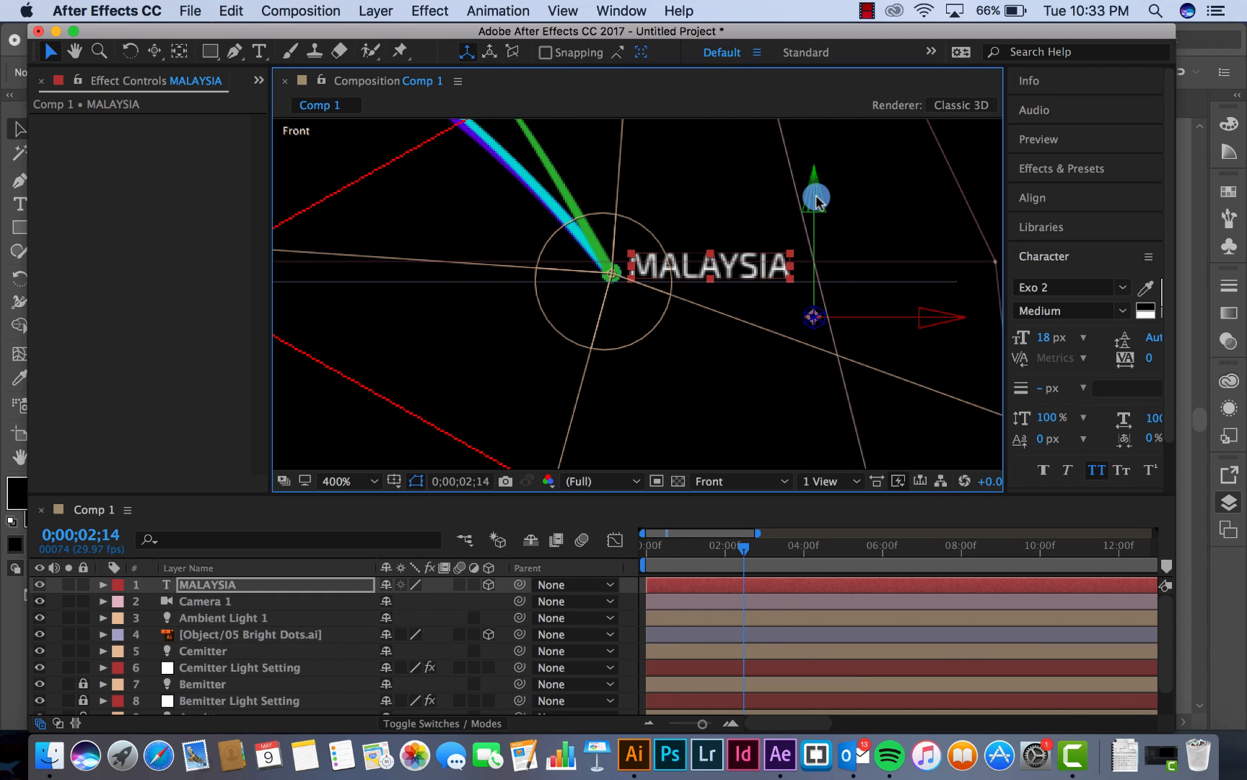
drag(816, 196, 816, 193)
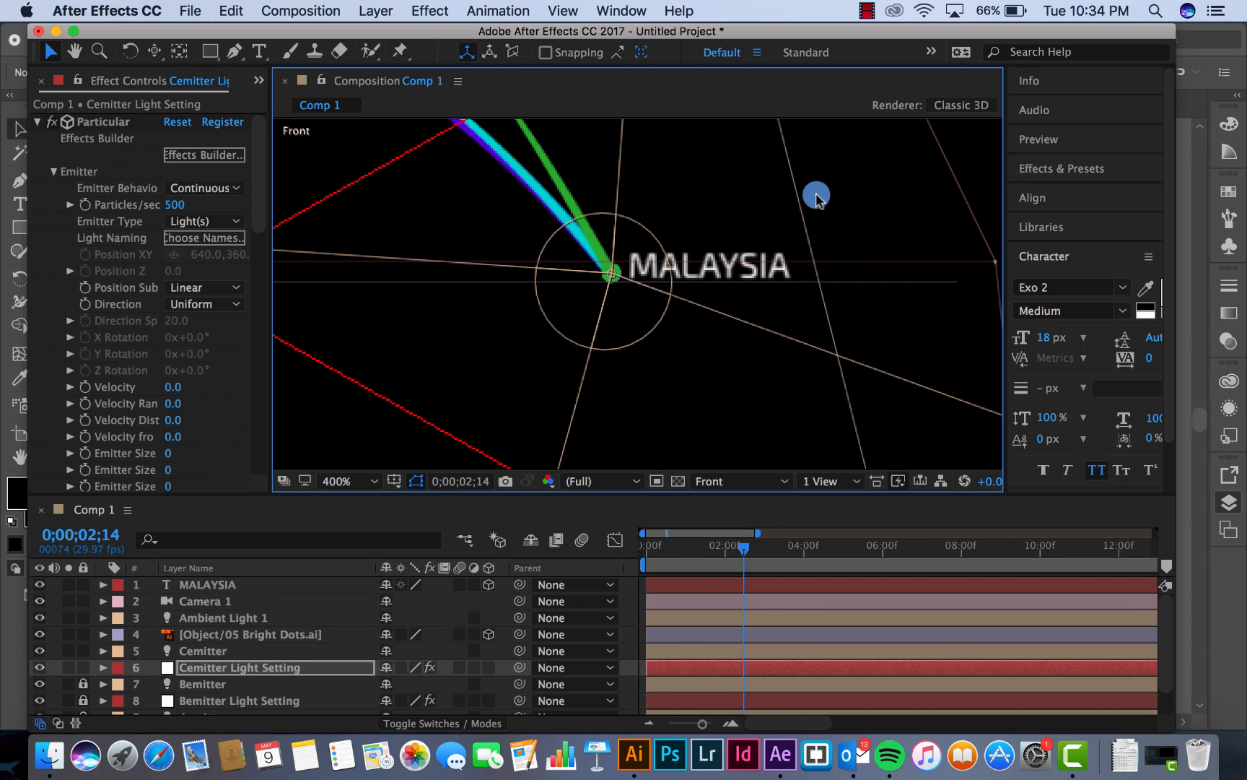
Check the MALAYSIA label's placement in the Top view and in the Active Camera view with the whole frame fitted
click(208, 586)
click(744, 482)
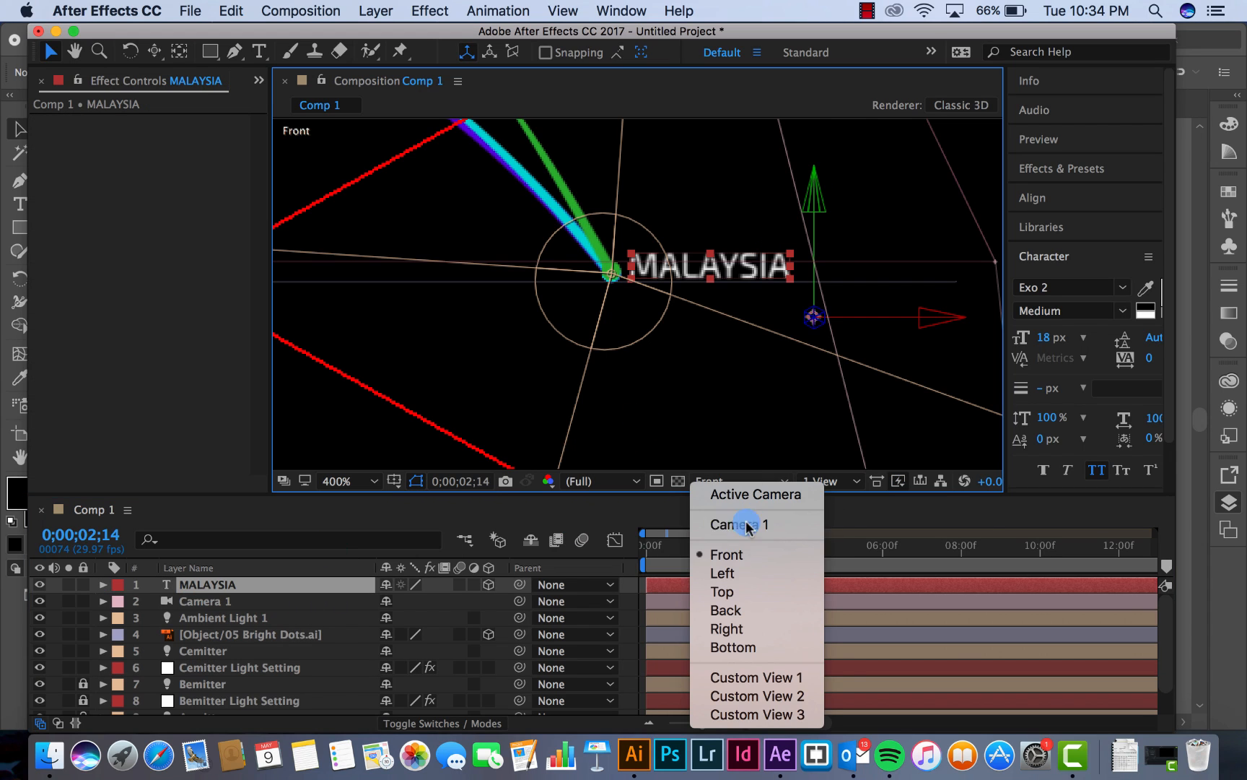
click(745, 591)
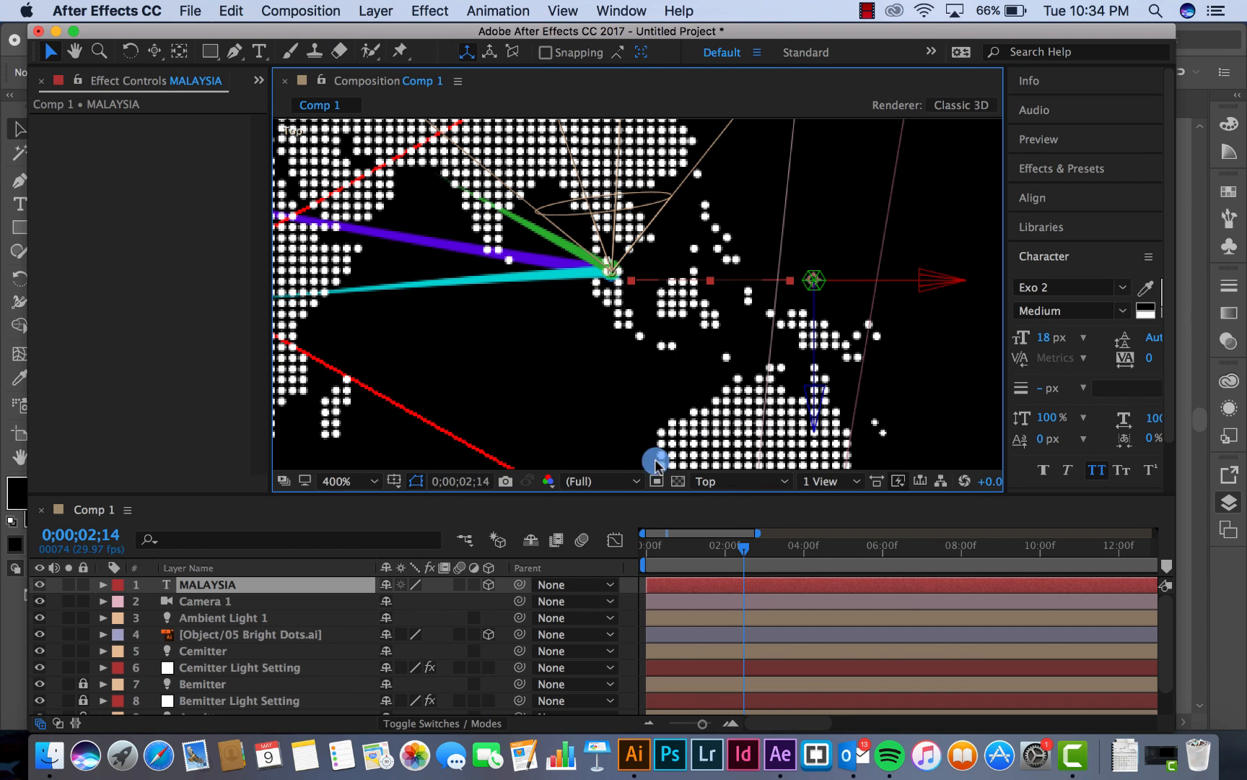
click(729, 482)
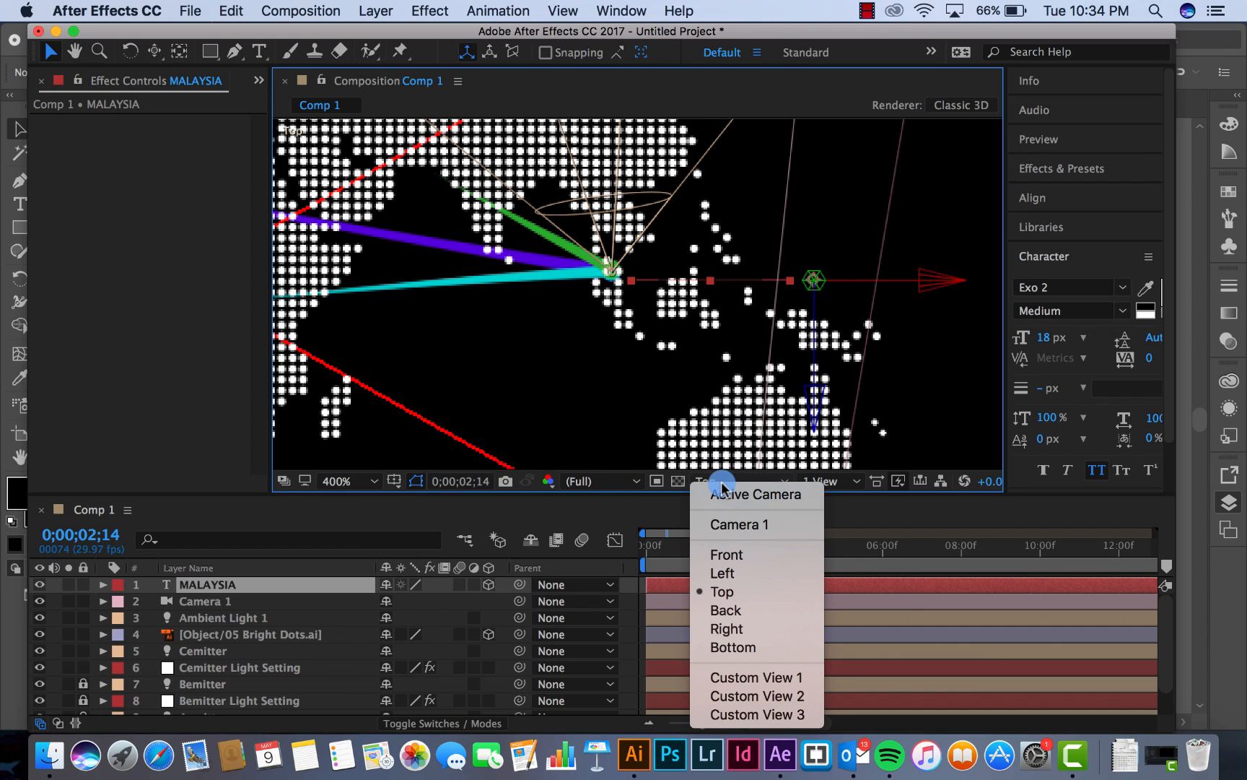
click(722, 489)
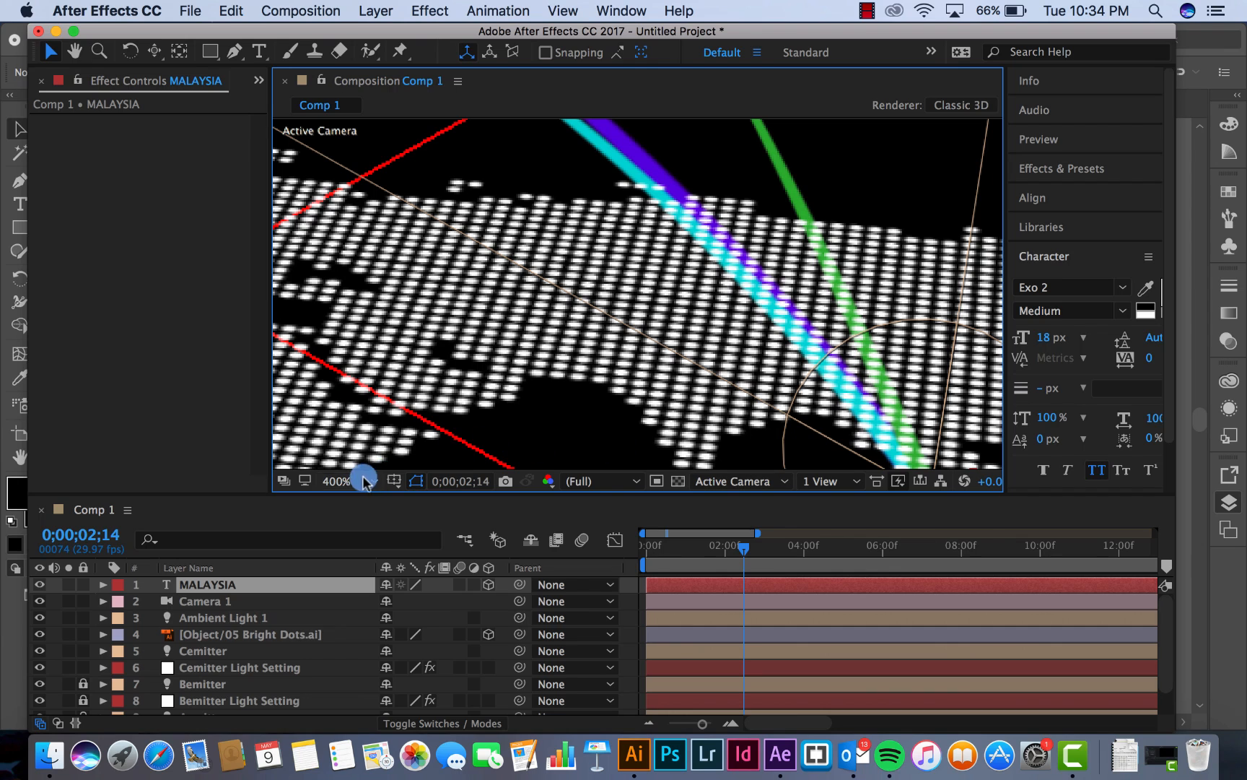
click(361, 481)
click(371, 445)
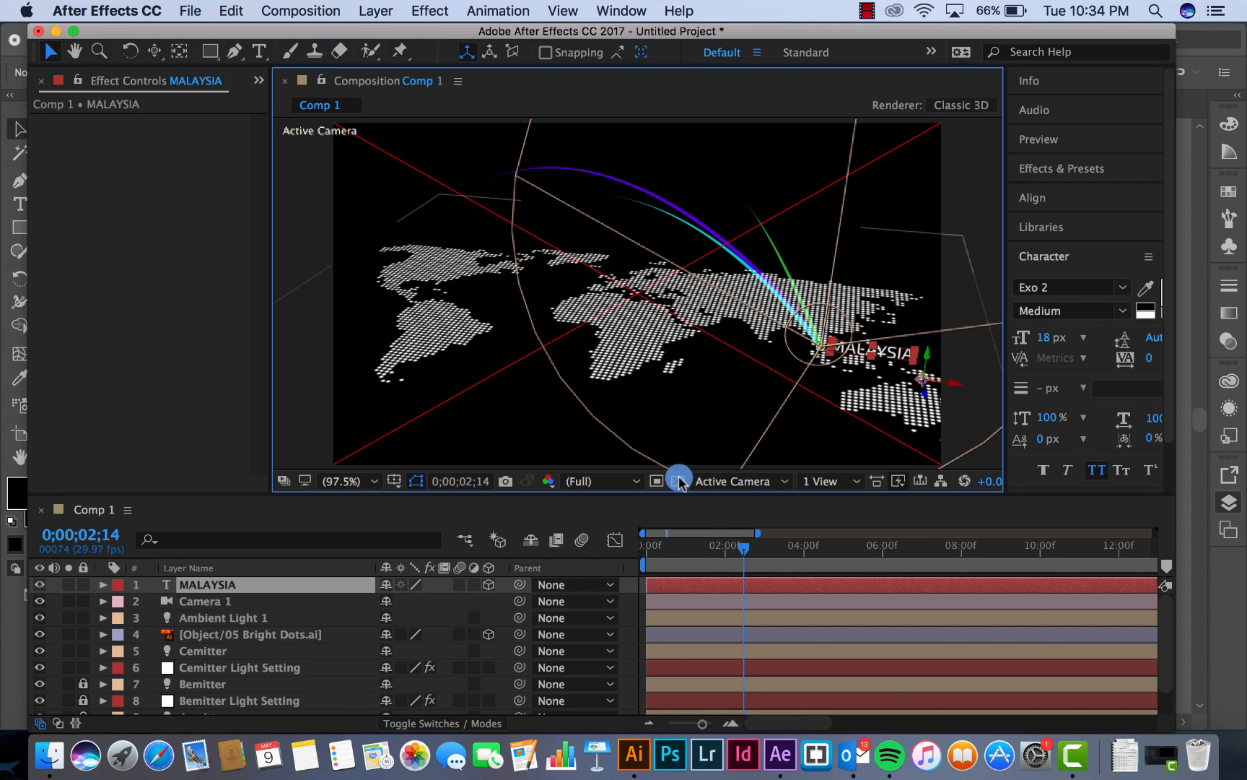
Preview the map animation with the MALAYSIA label from the start of the composition
drag(668, 547, 607, 547)
key(space)
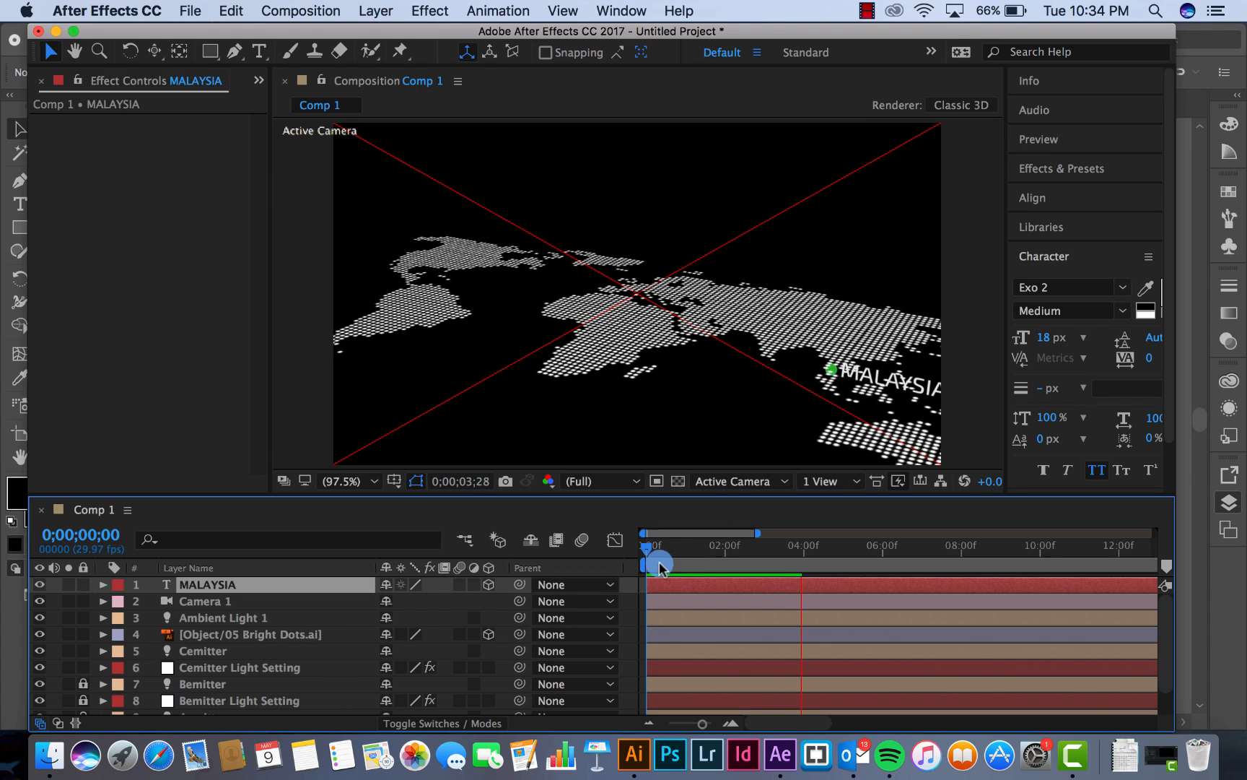
click(657, 550)
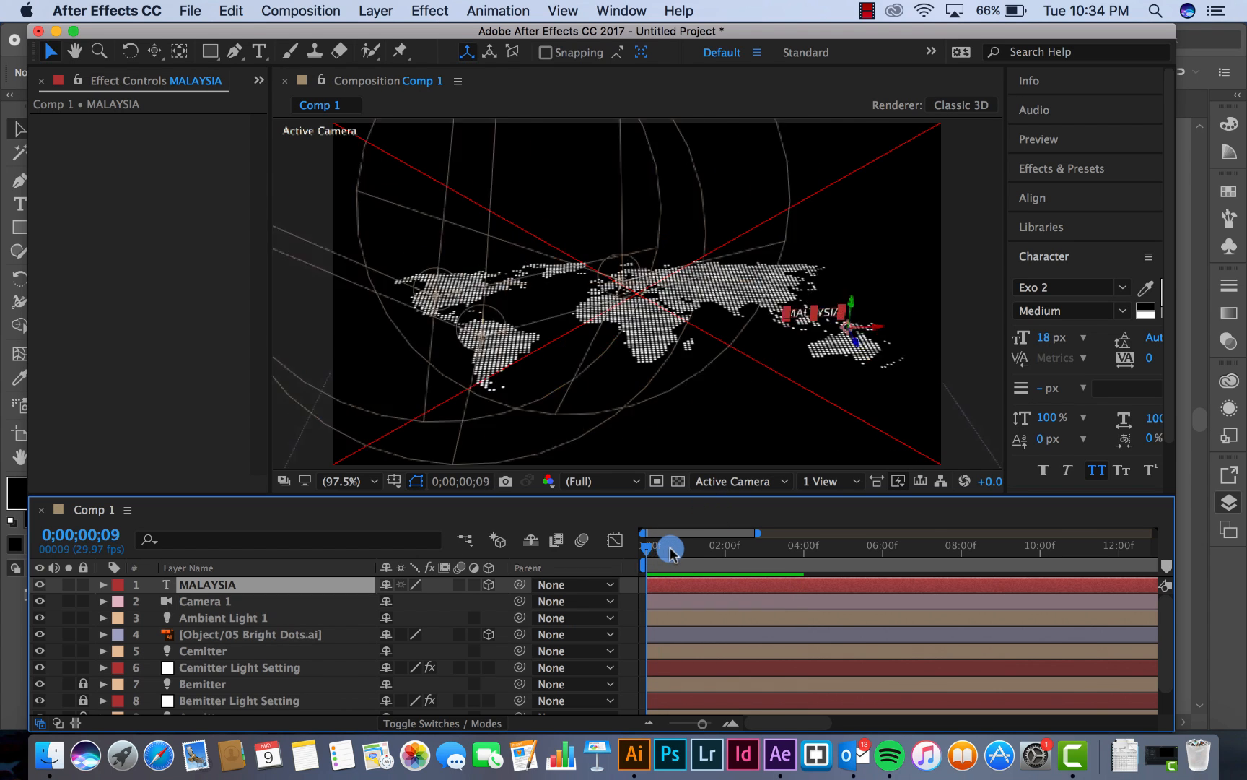
drag(670, 552, 604, 551)
key(space)
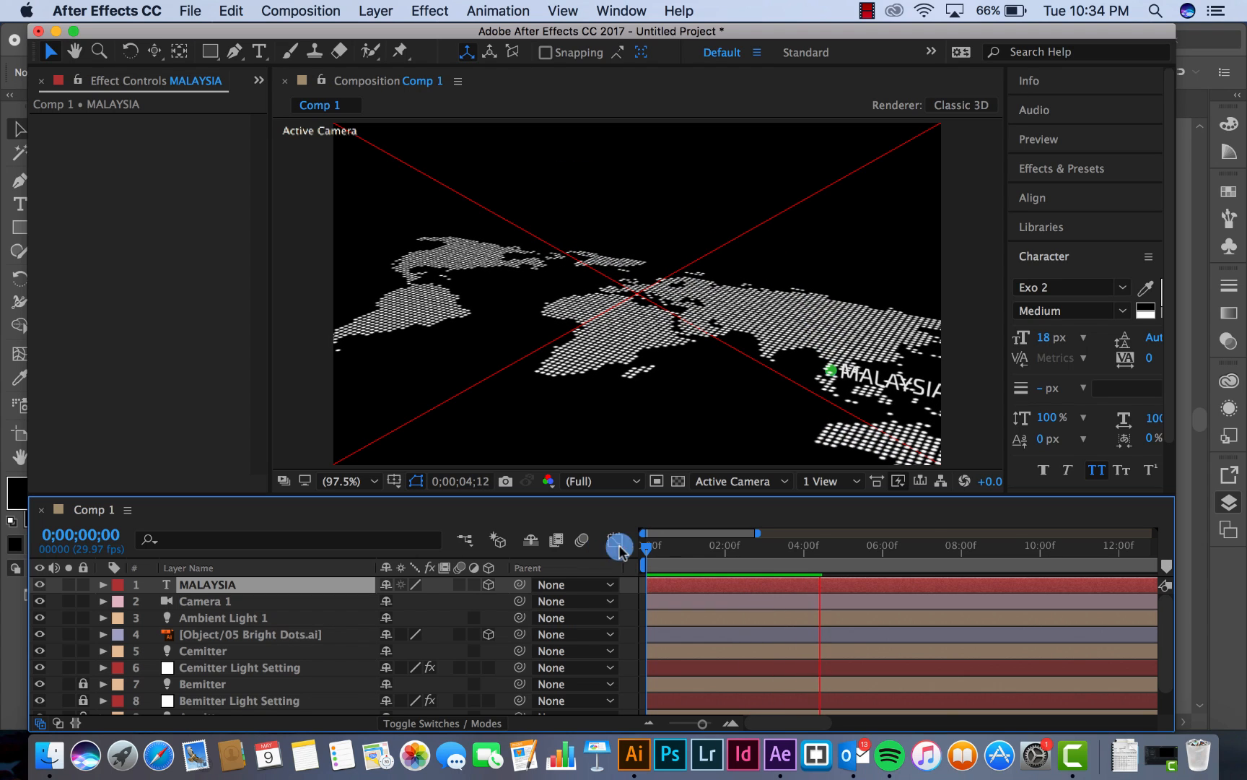
drag(672, 554, 689, 554)
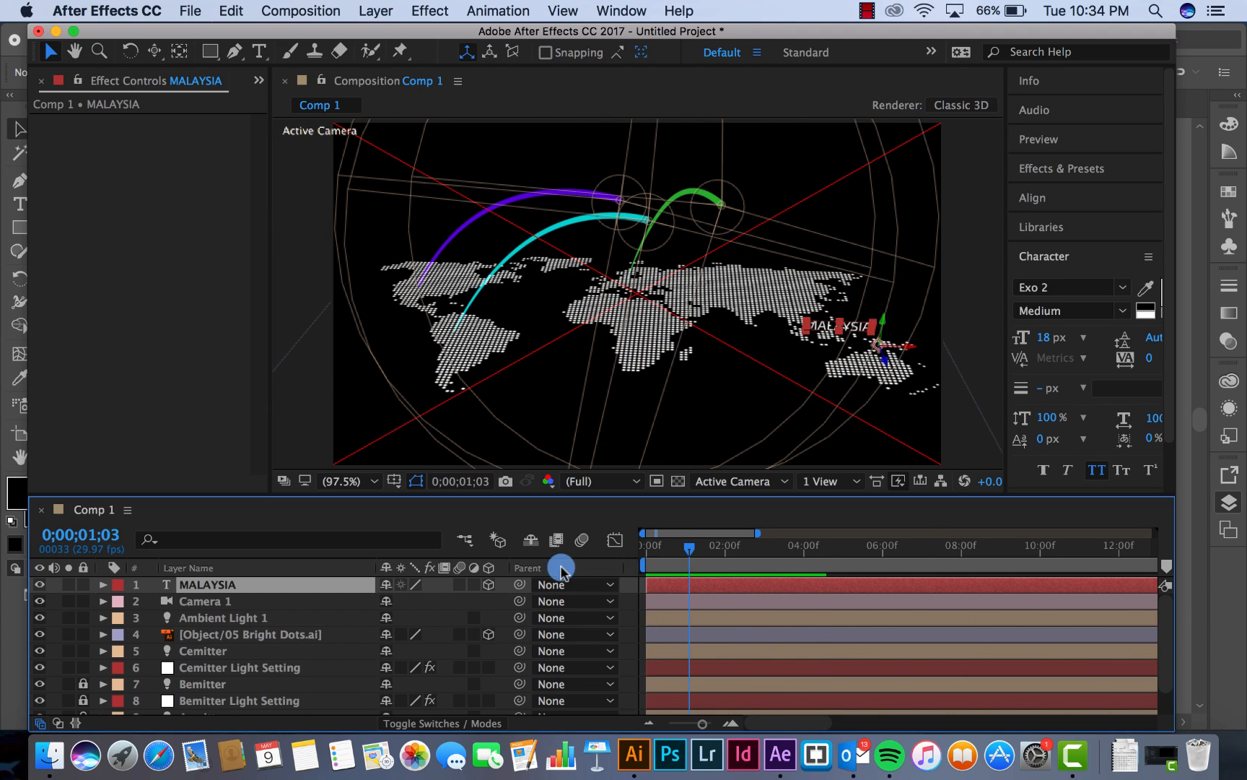
At Camera 1's 0;00;04;00 Position keyframe, shift the camera to about 1075, 79, -603 to fit MALAYSIA in frame, and preview the animation
click(218, 608)
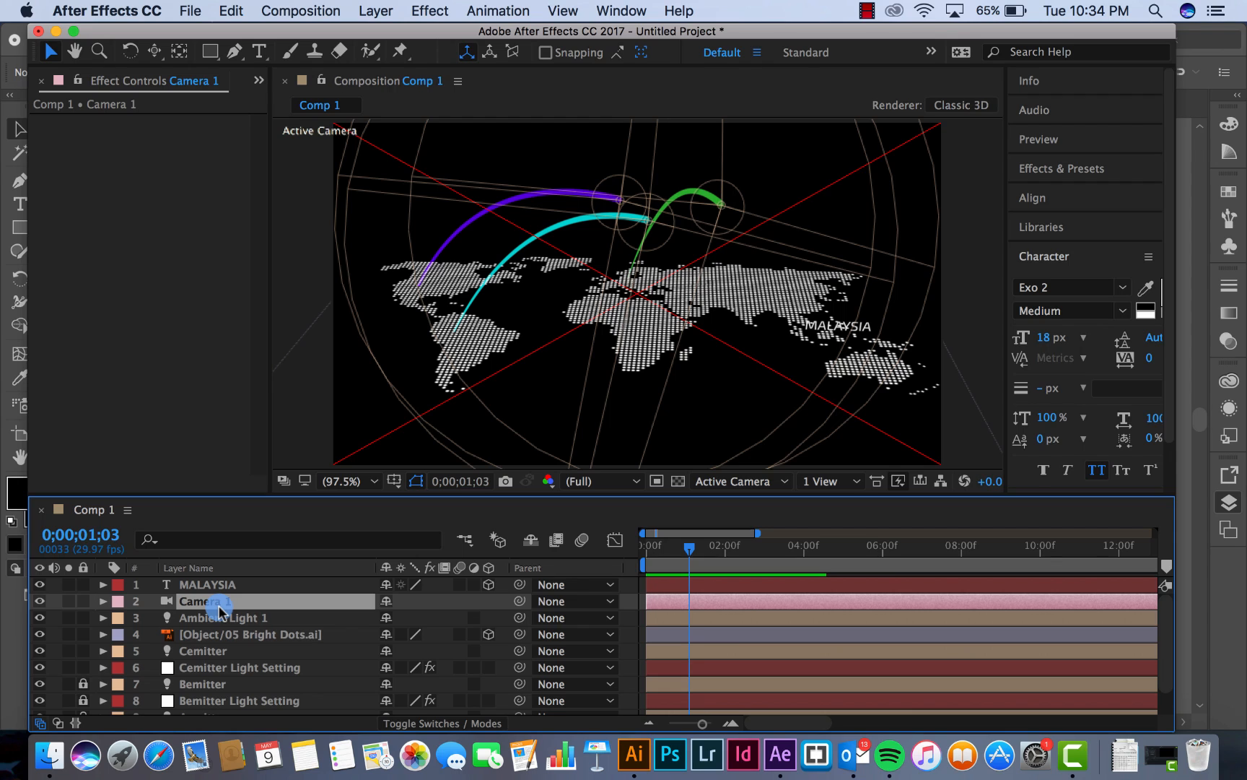
key(p)
drag(700, 554, 799, 556)
click(804, 619)
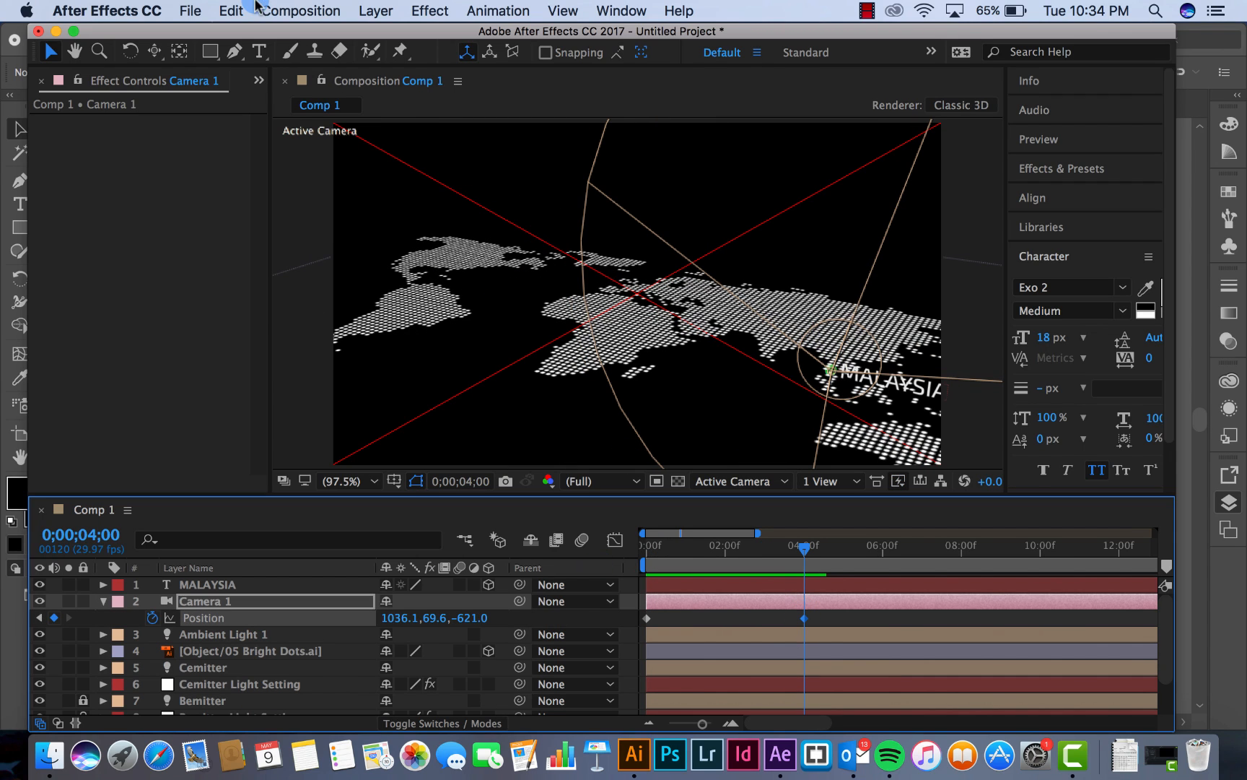
drag(155, 51, 226, 88)
drag(886, 290, 841, 279)
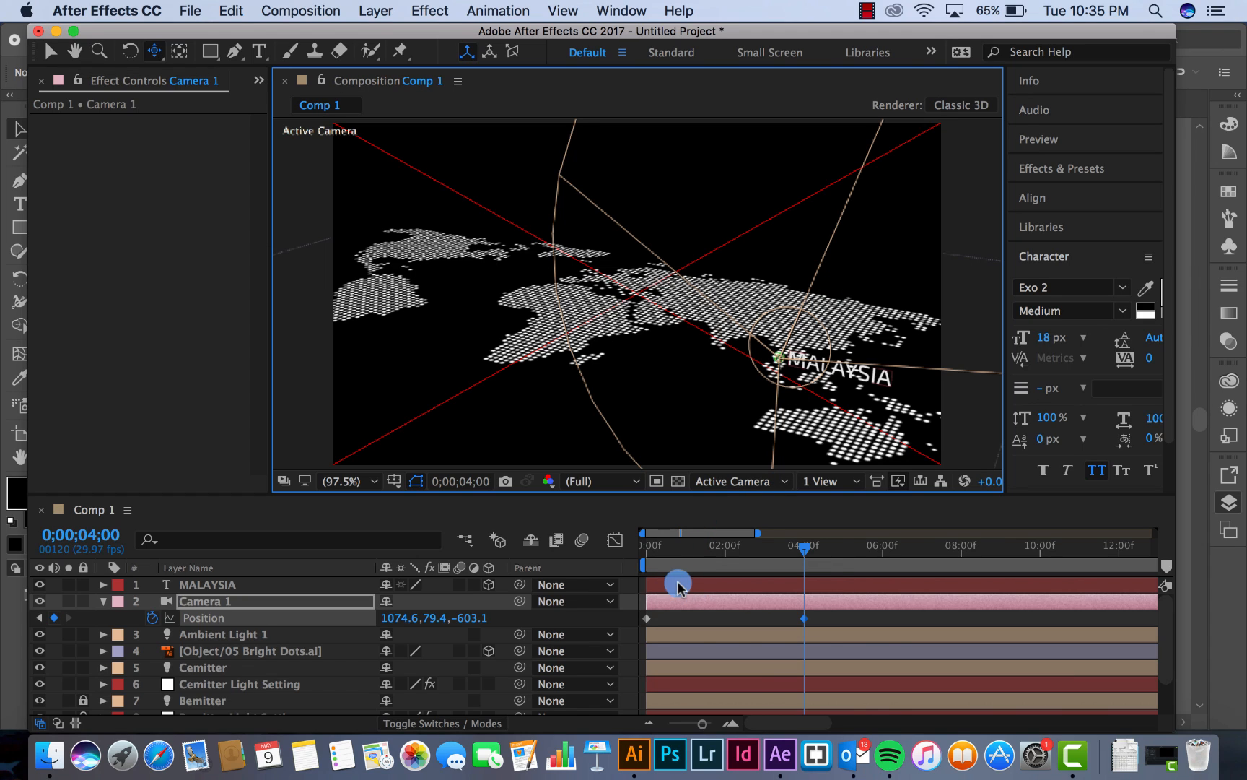
drag(649, 556, 639, 568)
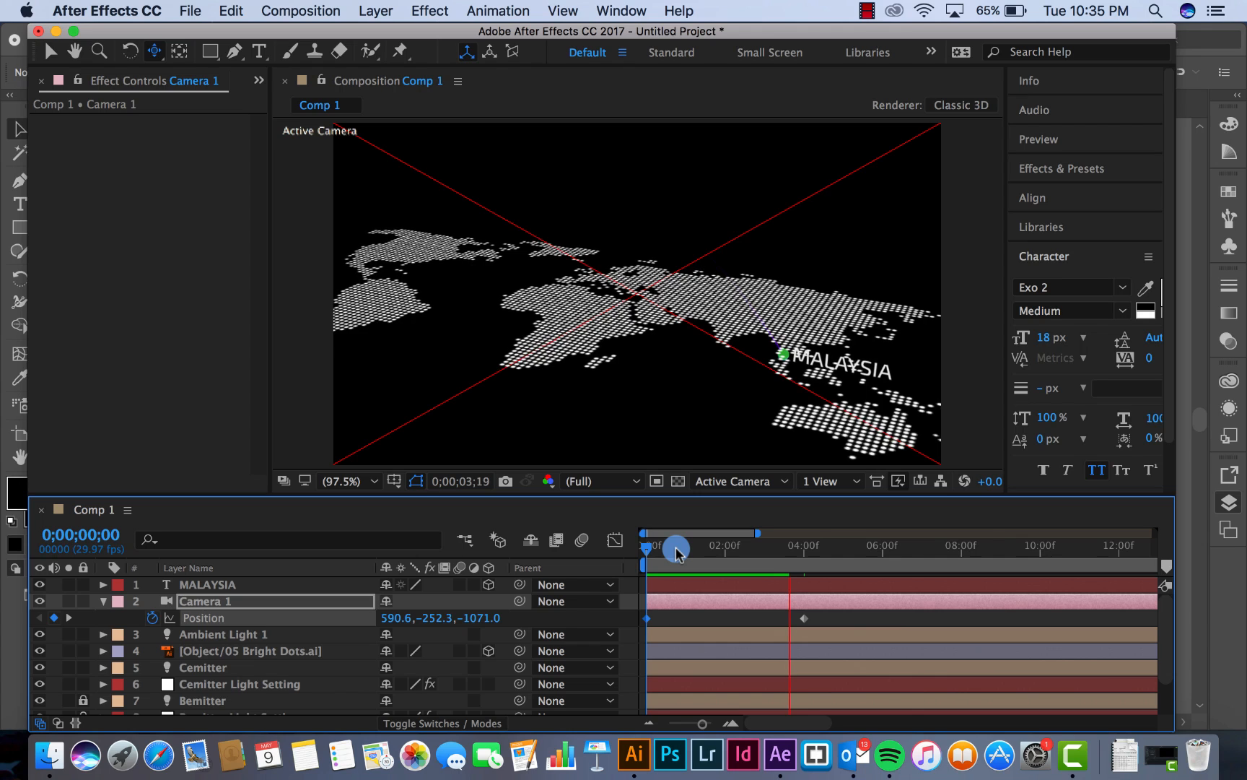
mouse_move(676, 550)
mouse_down()
mouse_move(693, 549)
mouse_move(679, 548)
mouse_up()
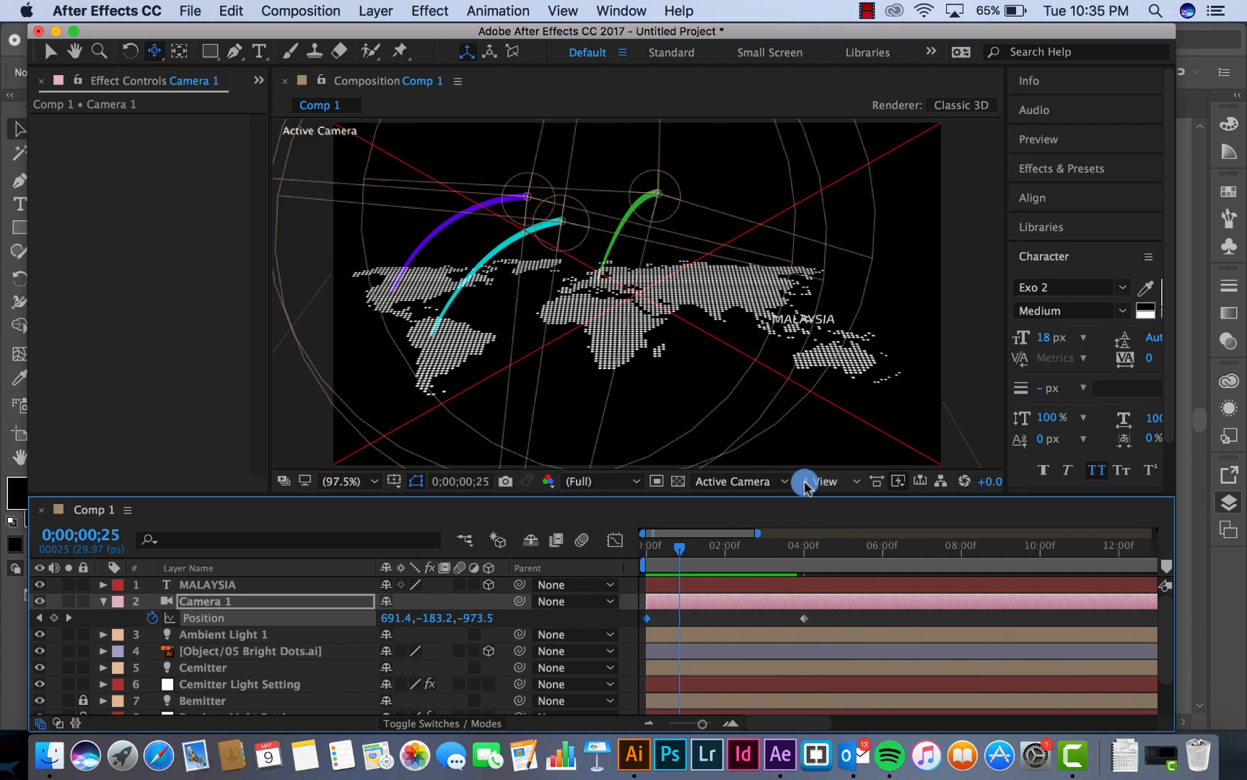
Check the arcs and MALAYSIA label in the Front and Top views at different times, ending with the Camera 1 view near the start
click(750, 482)
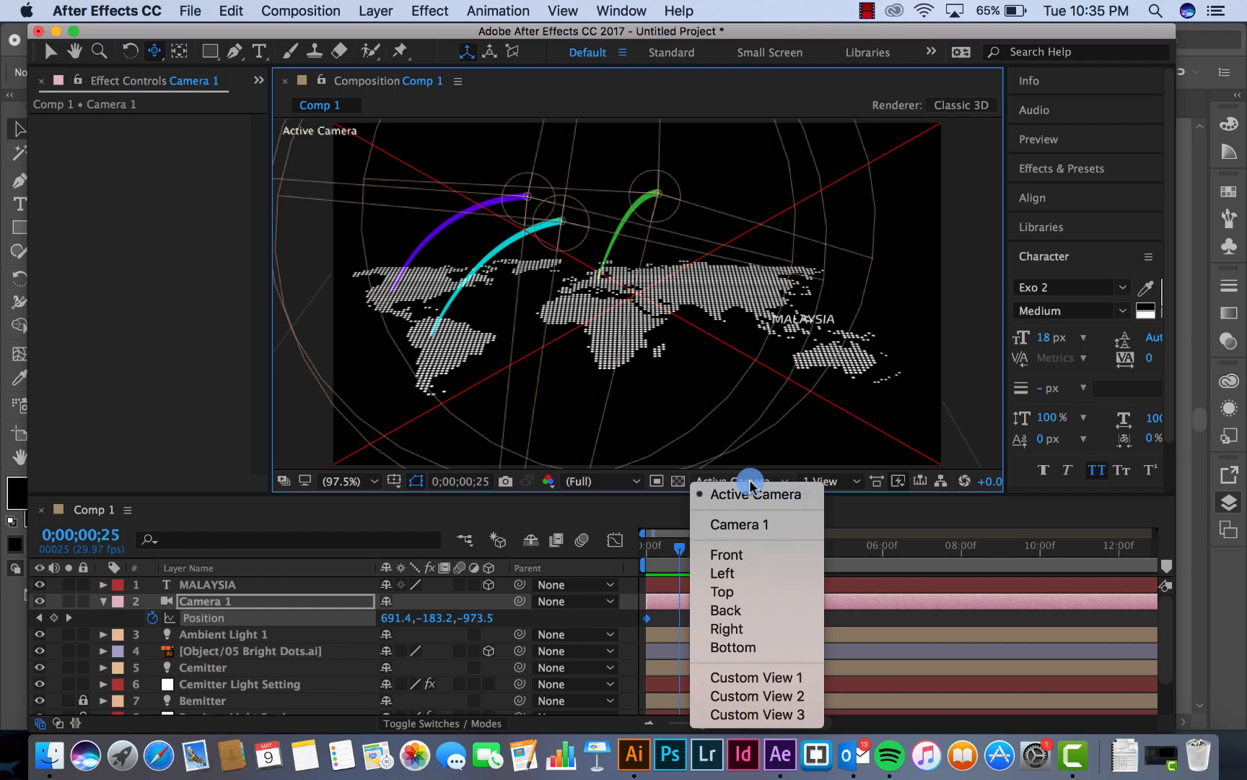
click(740, 554)
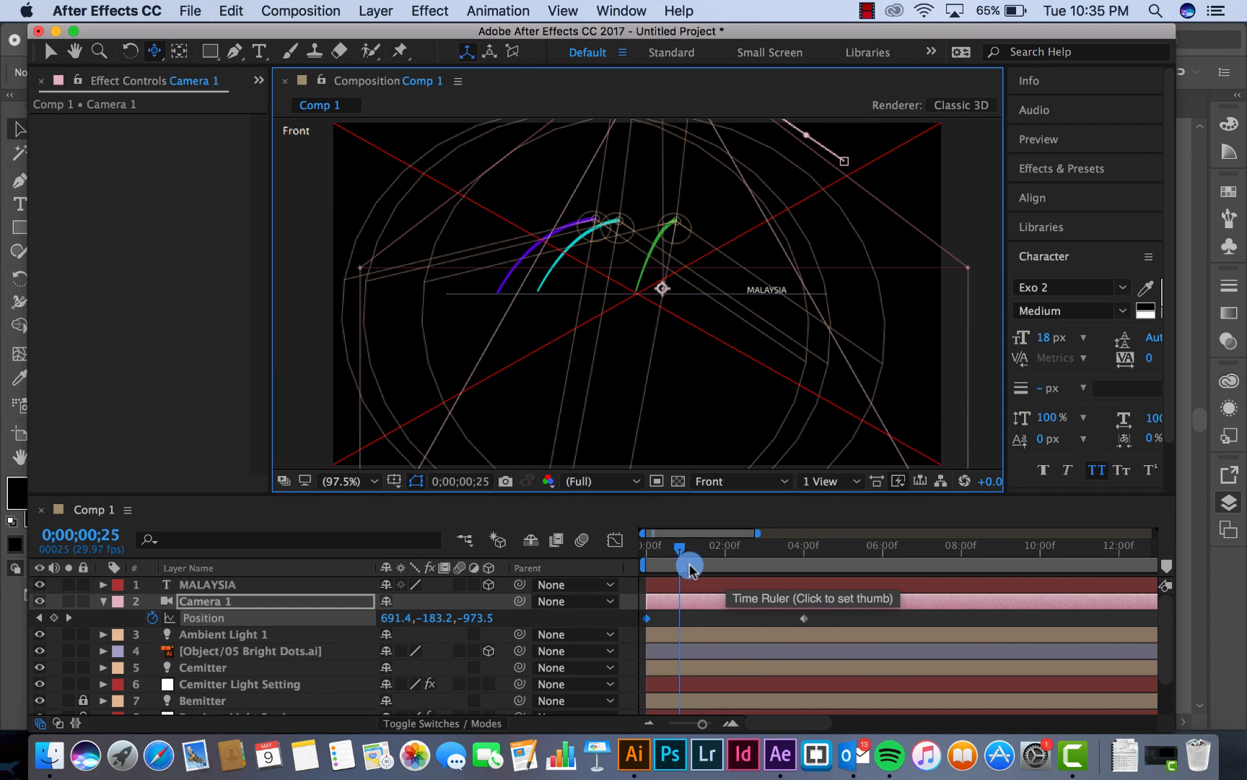
drag(680, 548, 733, 553)
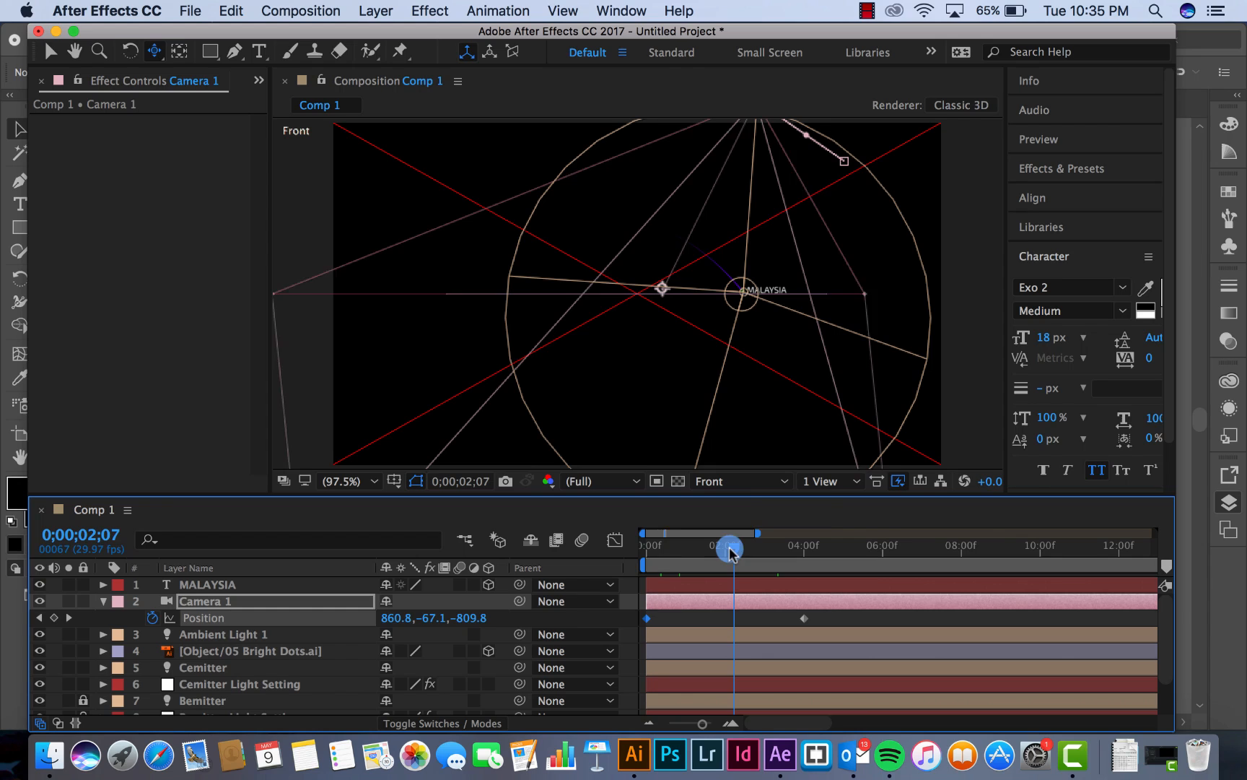
click(738, 491)
click(740, 589)
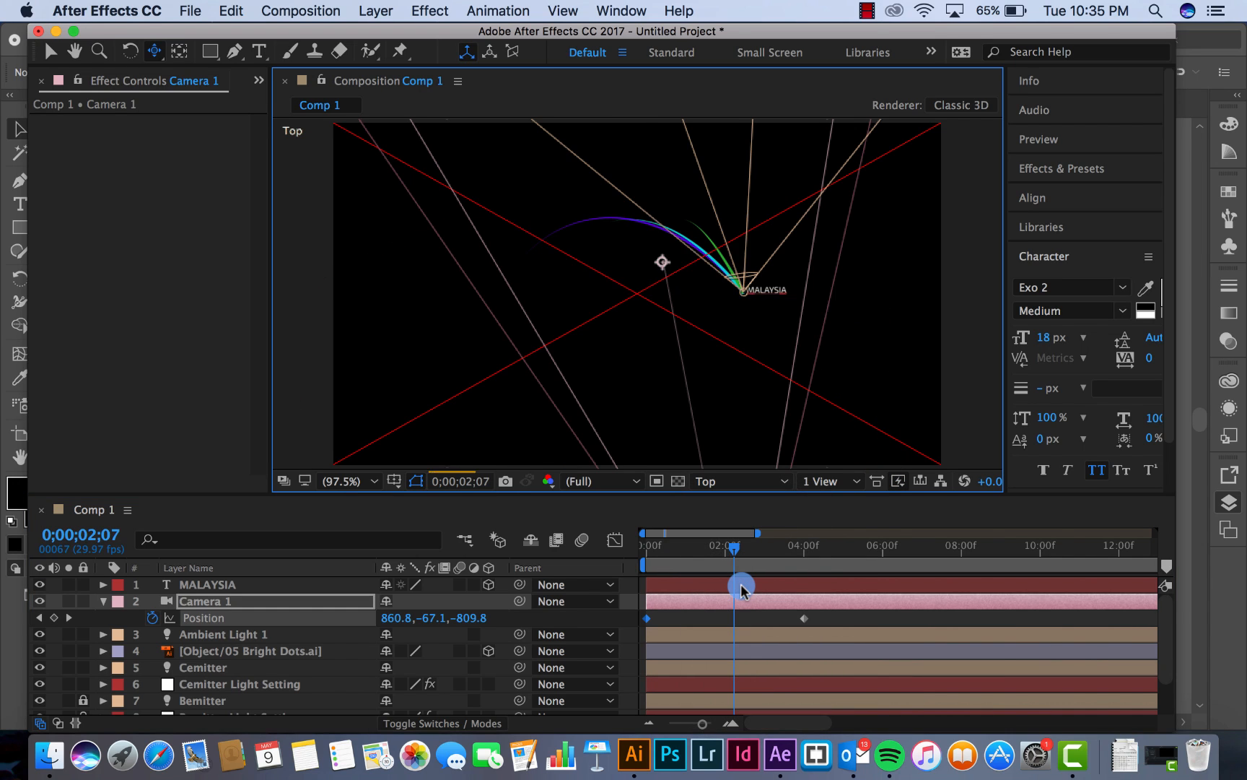
drag(683, 553, 650, 552)
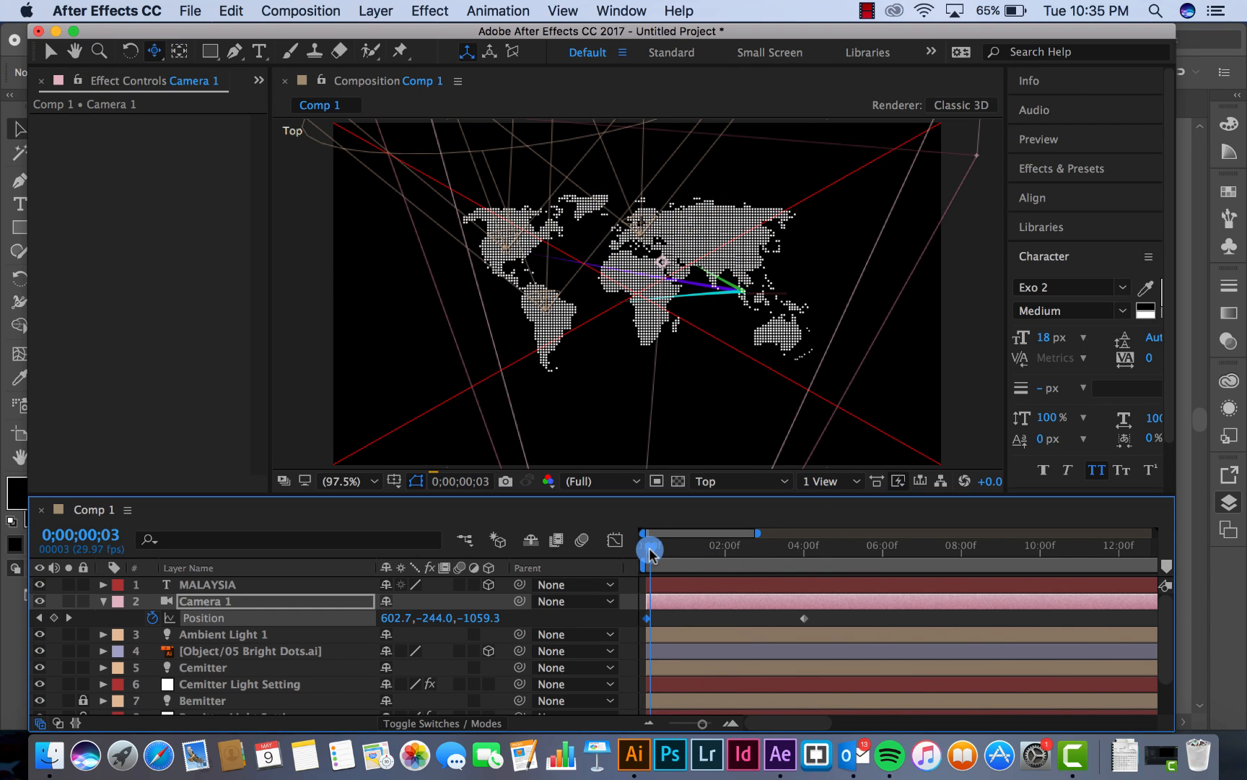
click(757, 483)
click(756, 520)
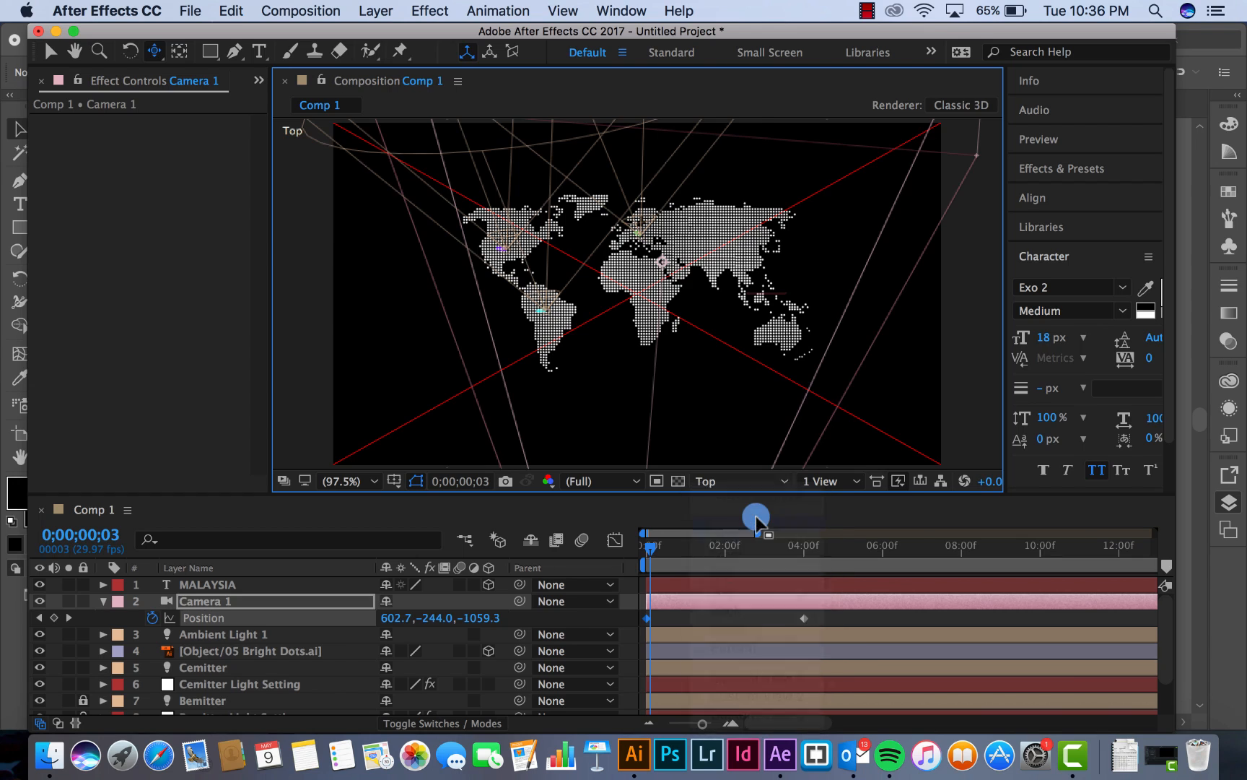
click(651, 553)
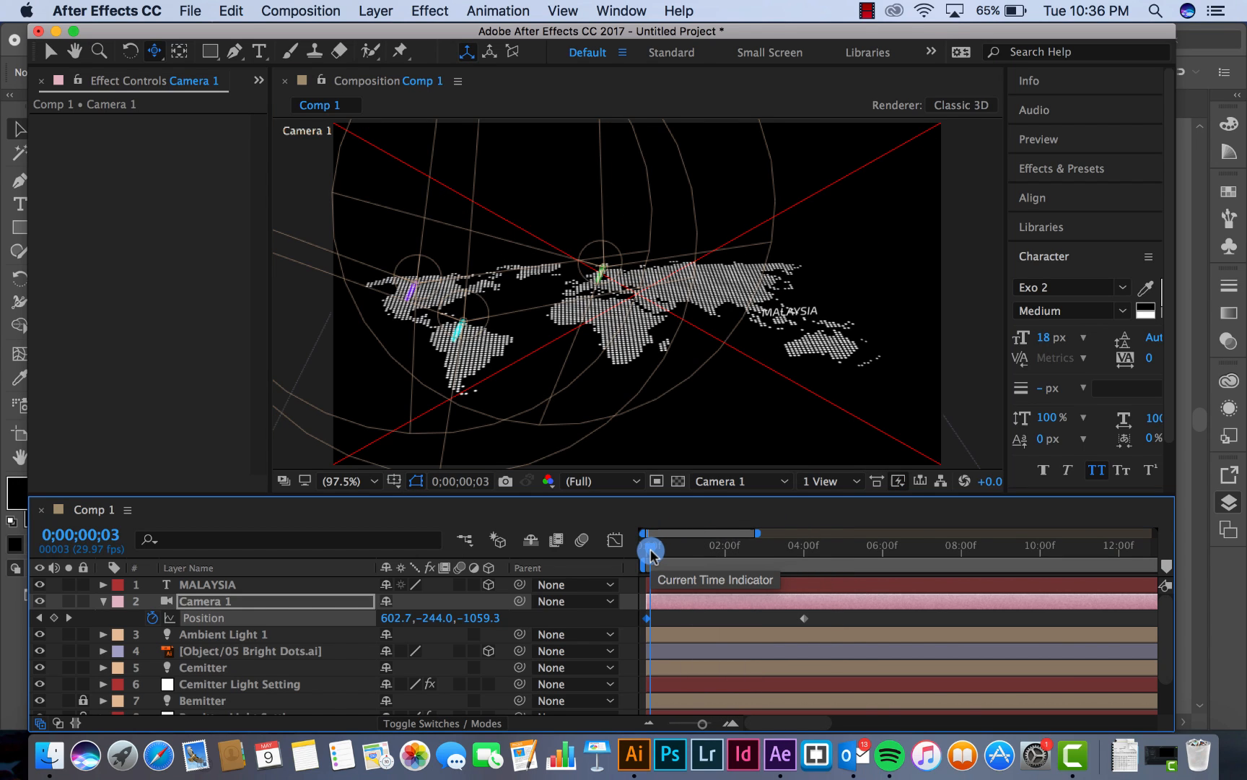
Send Comp 1 to the Adobe Media Encoder queue and set its output to 3D Particles Map Animation Tutorial on the Desktop
click(296, 11)
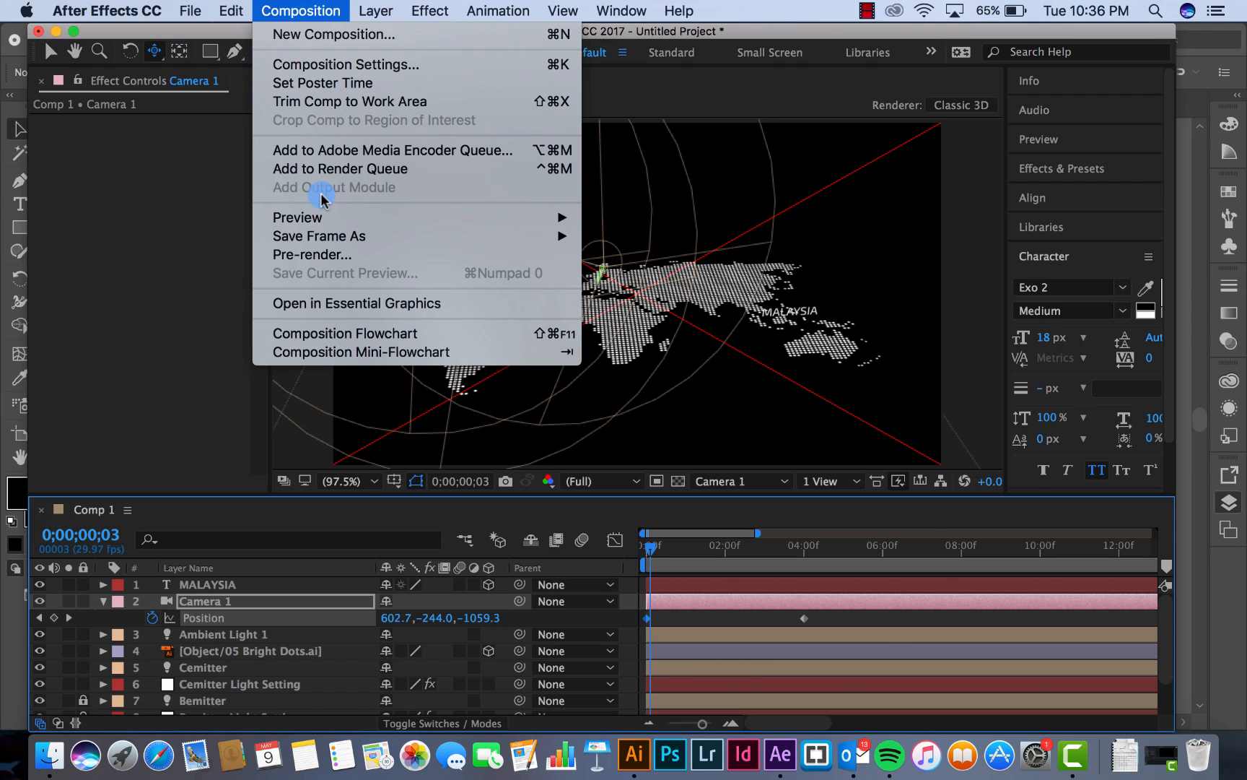
click(388, 156)
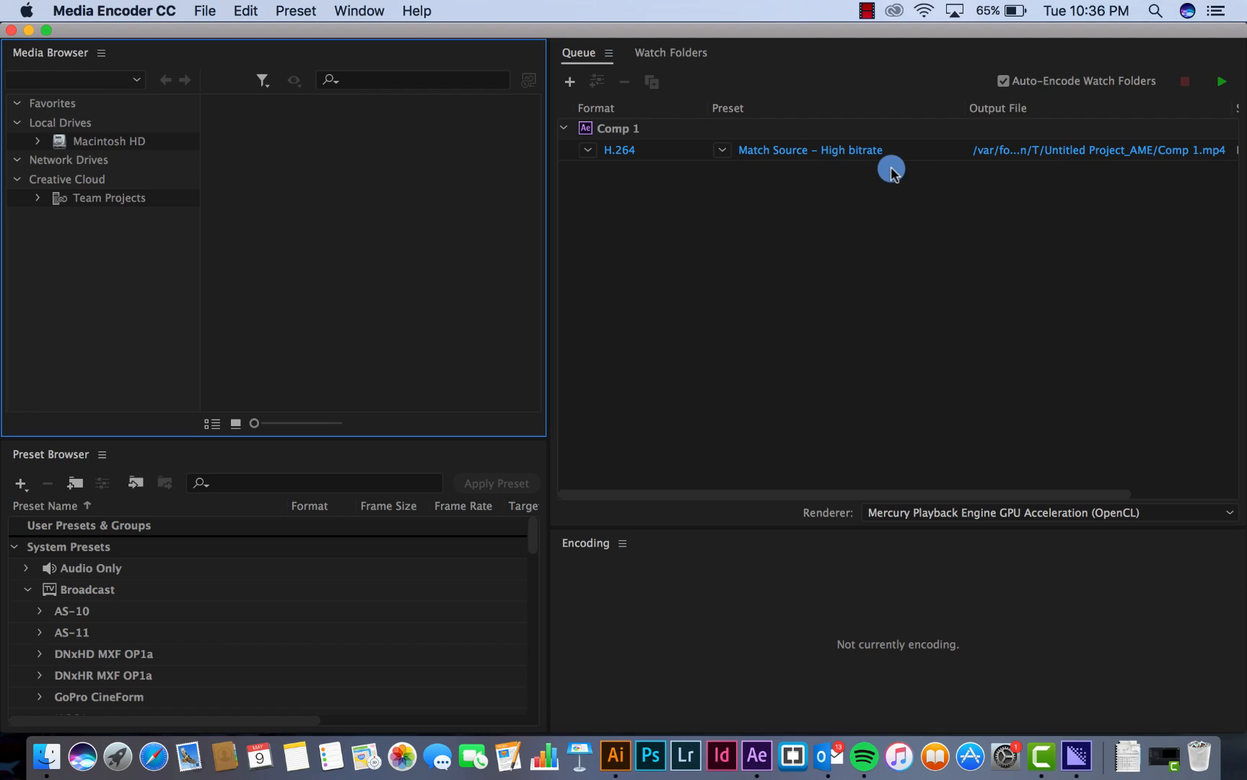
click(1091, 150)
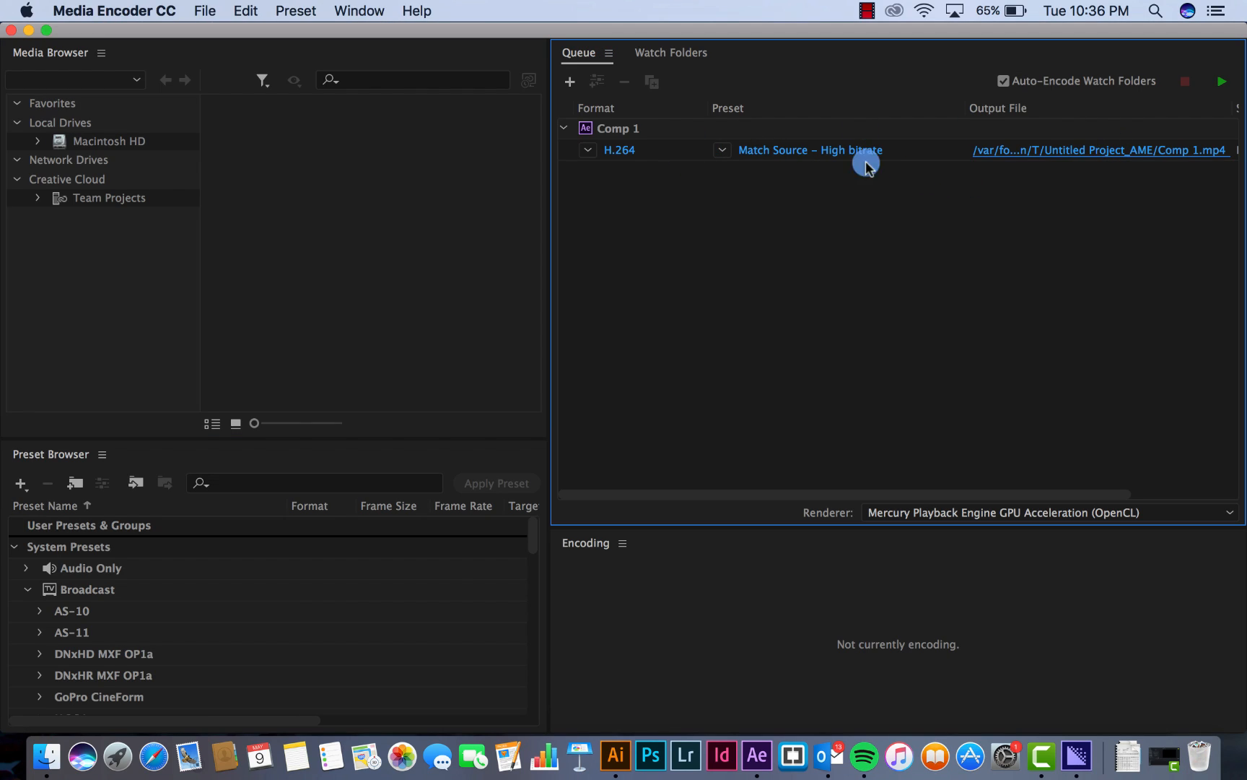
click(243, 309)
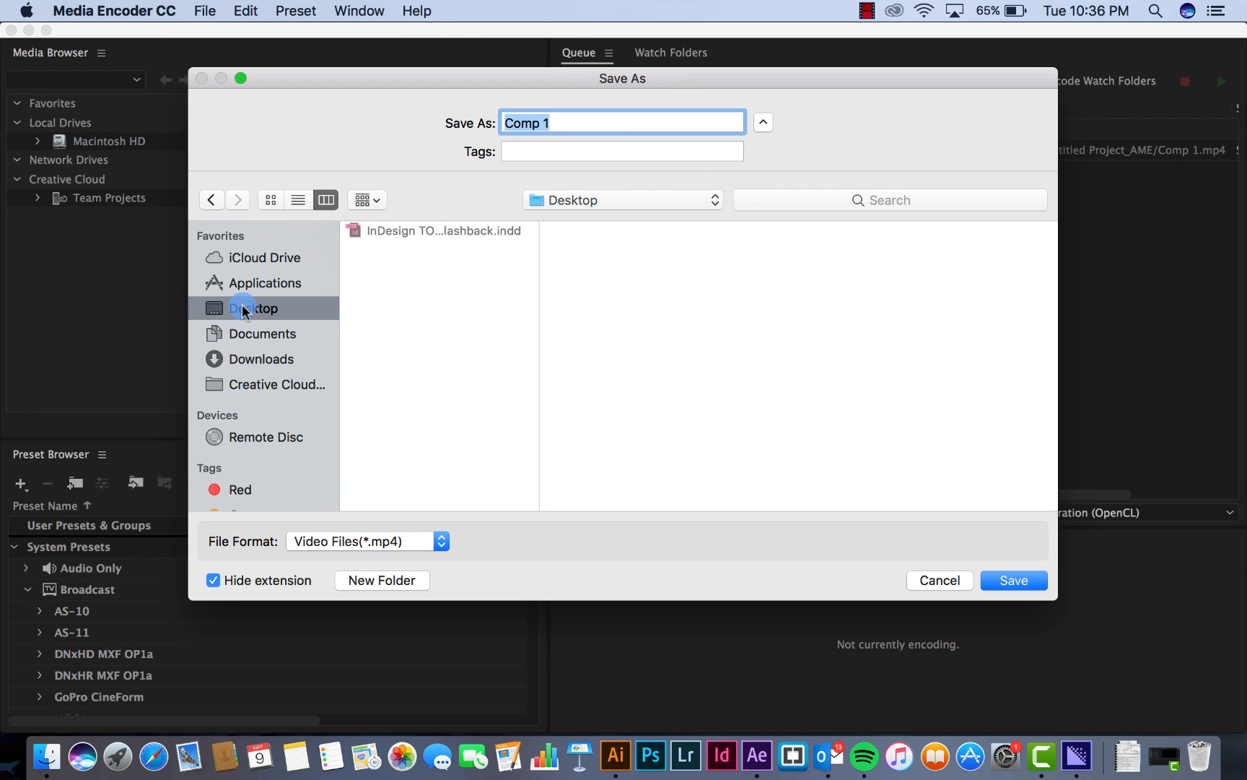
drag(570, 119, 451, 121)
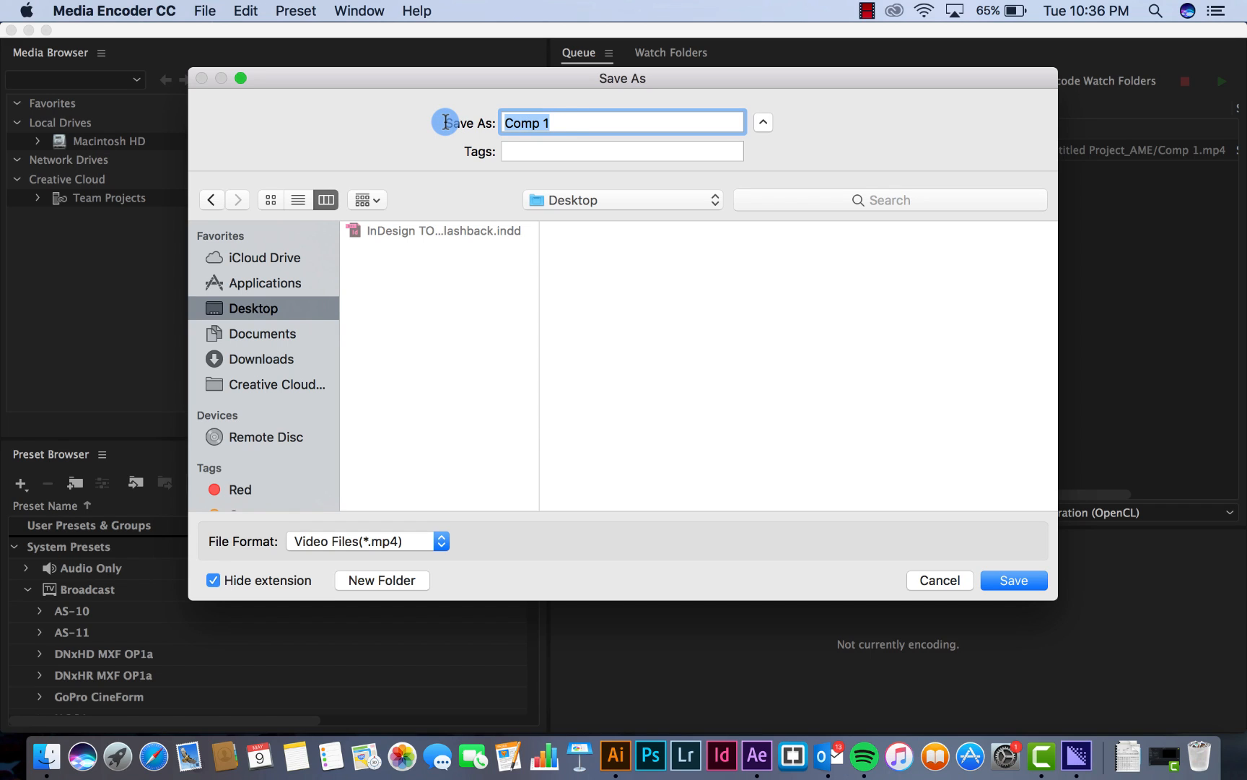
text(#)
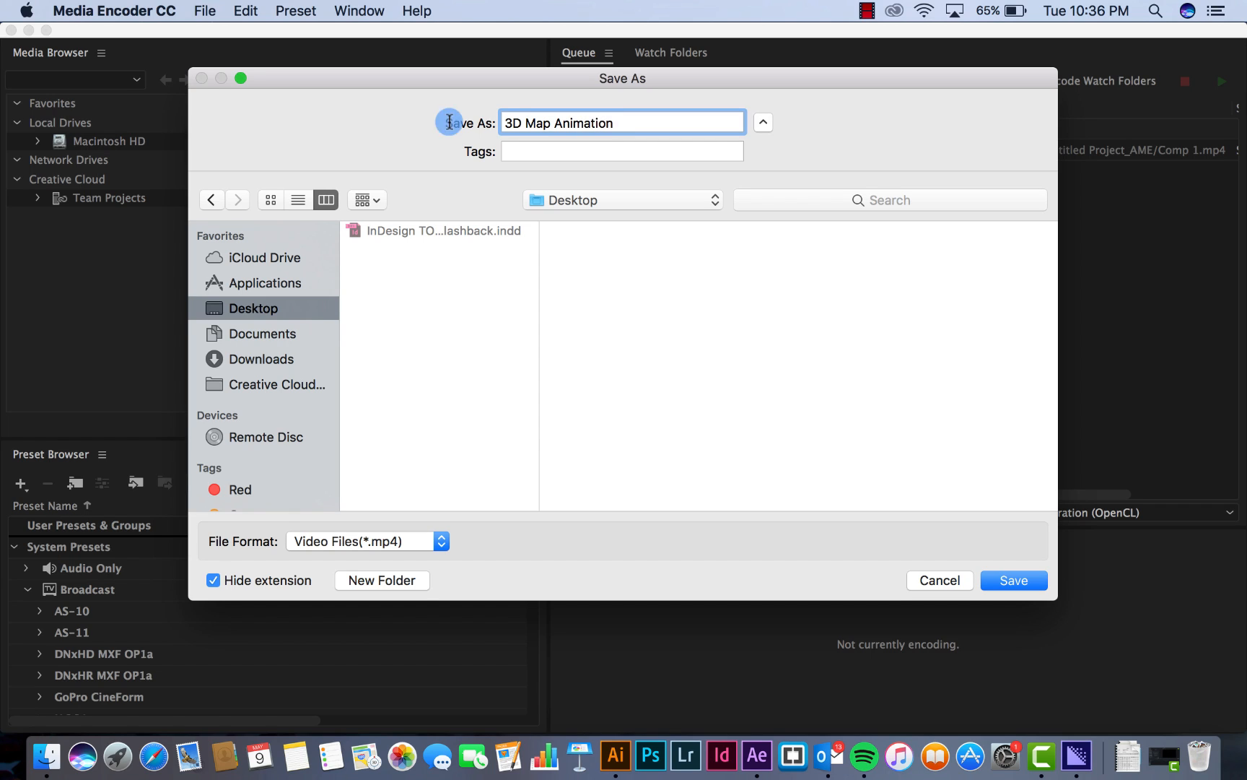
double_click(514, 122)
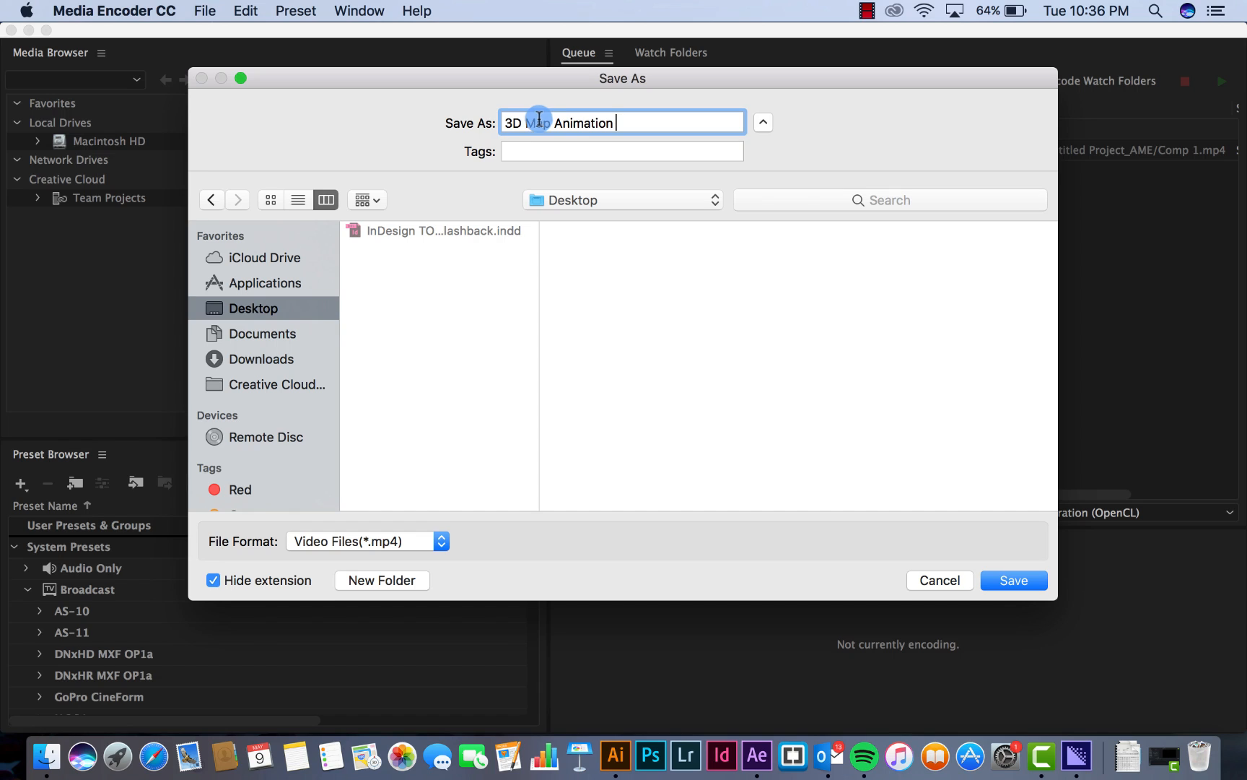
click(521, 120)
text(Par)
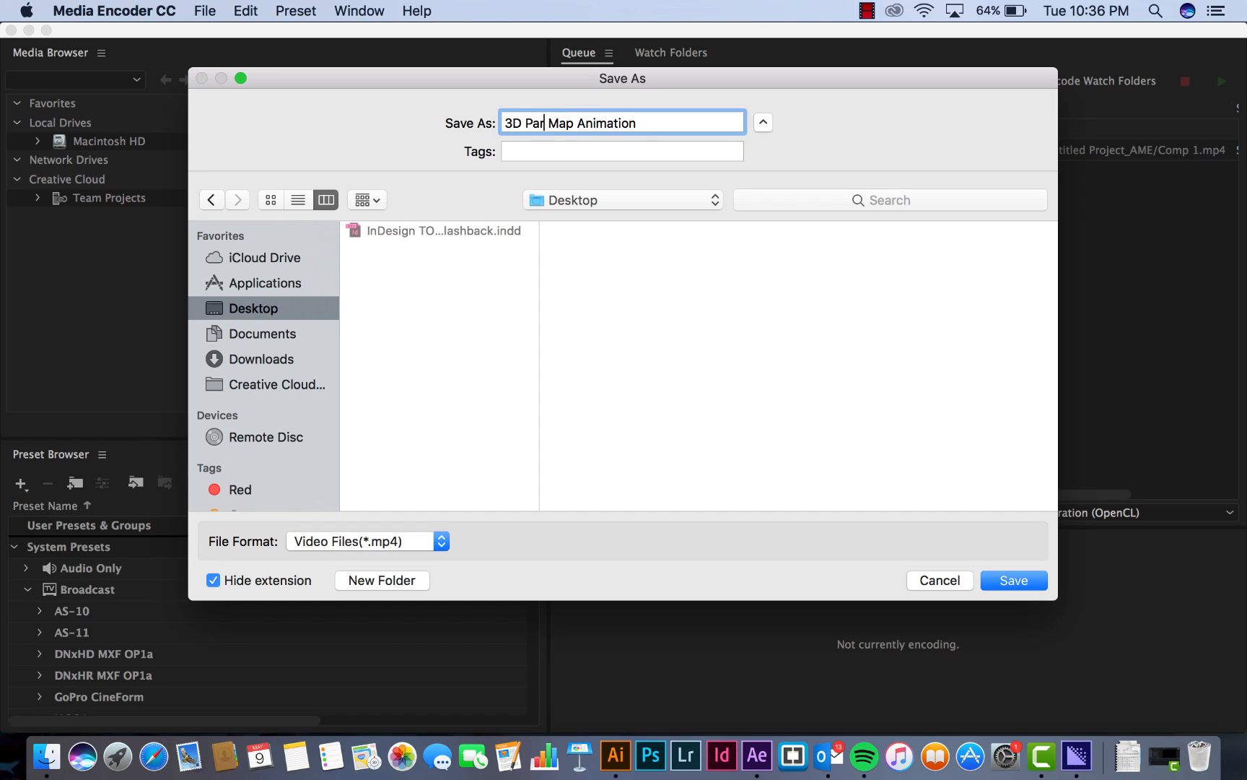
text(ticles)
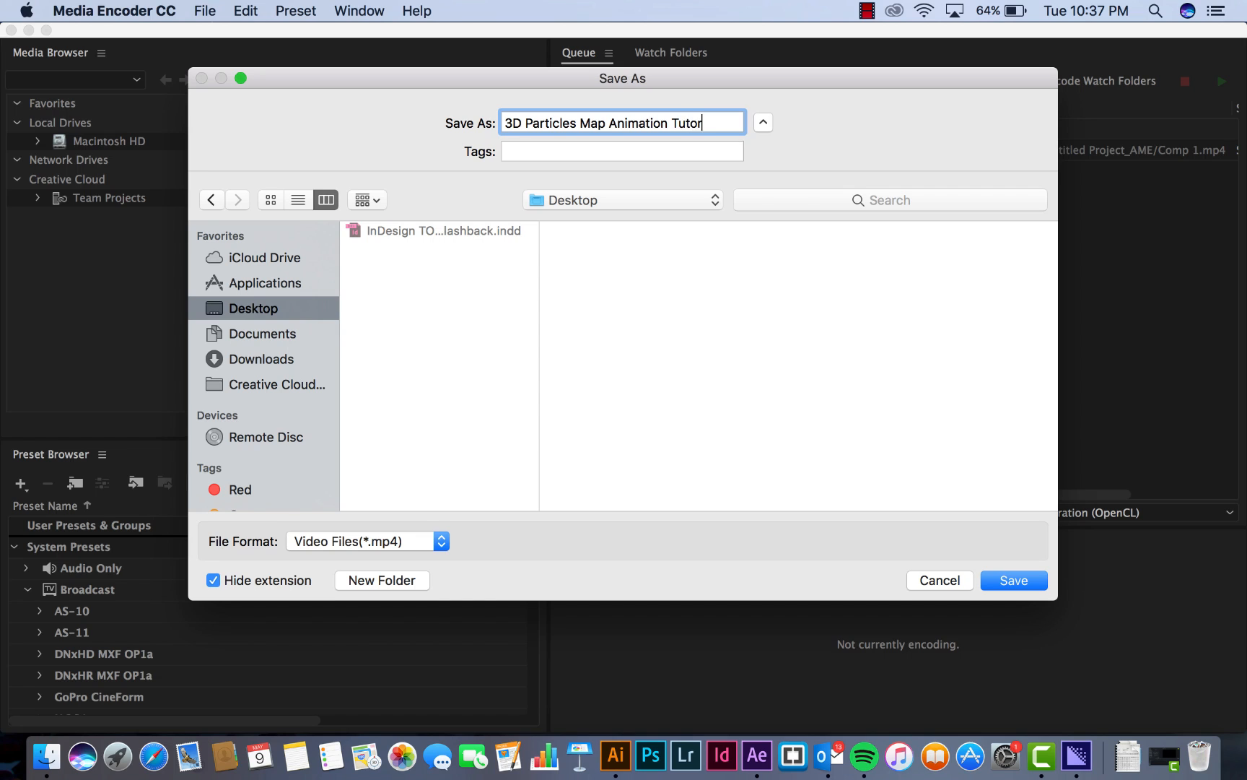
key(Return)
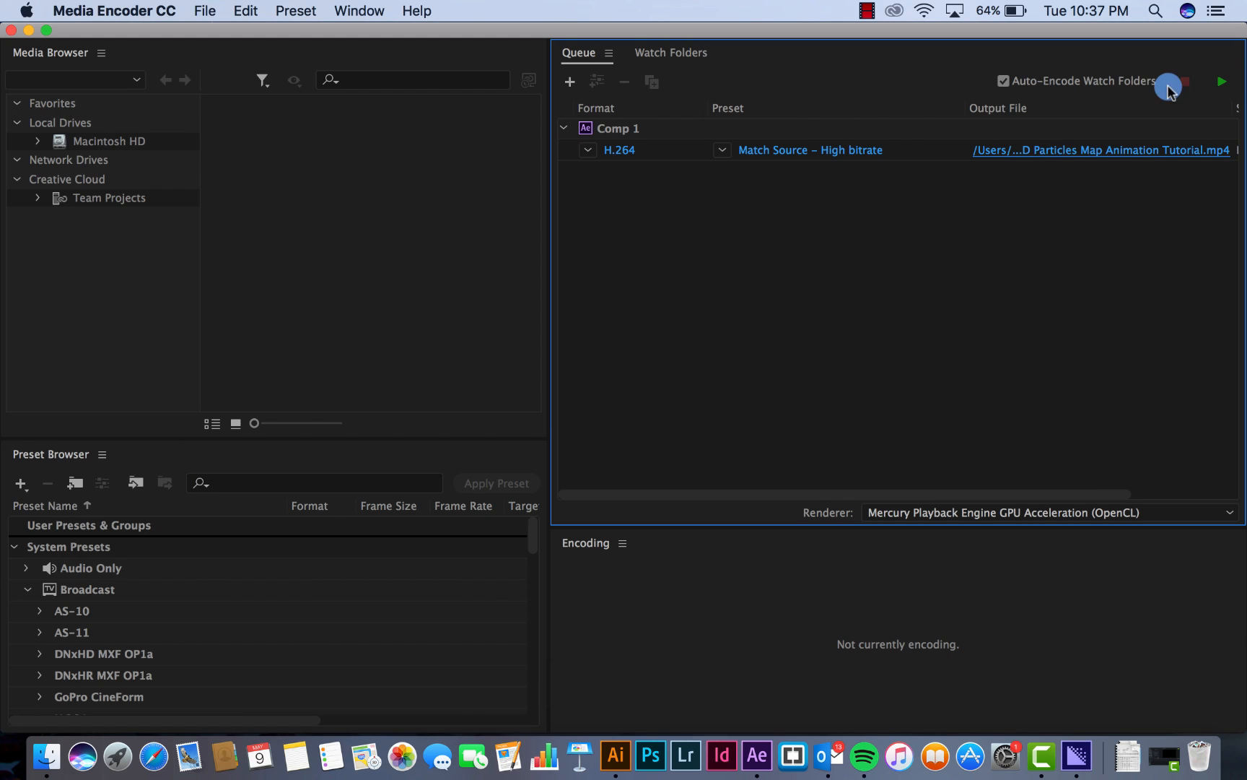
Start encoding the Comp 1 queue item and stop the queue without finishing the current file
click(1220, 81)
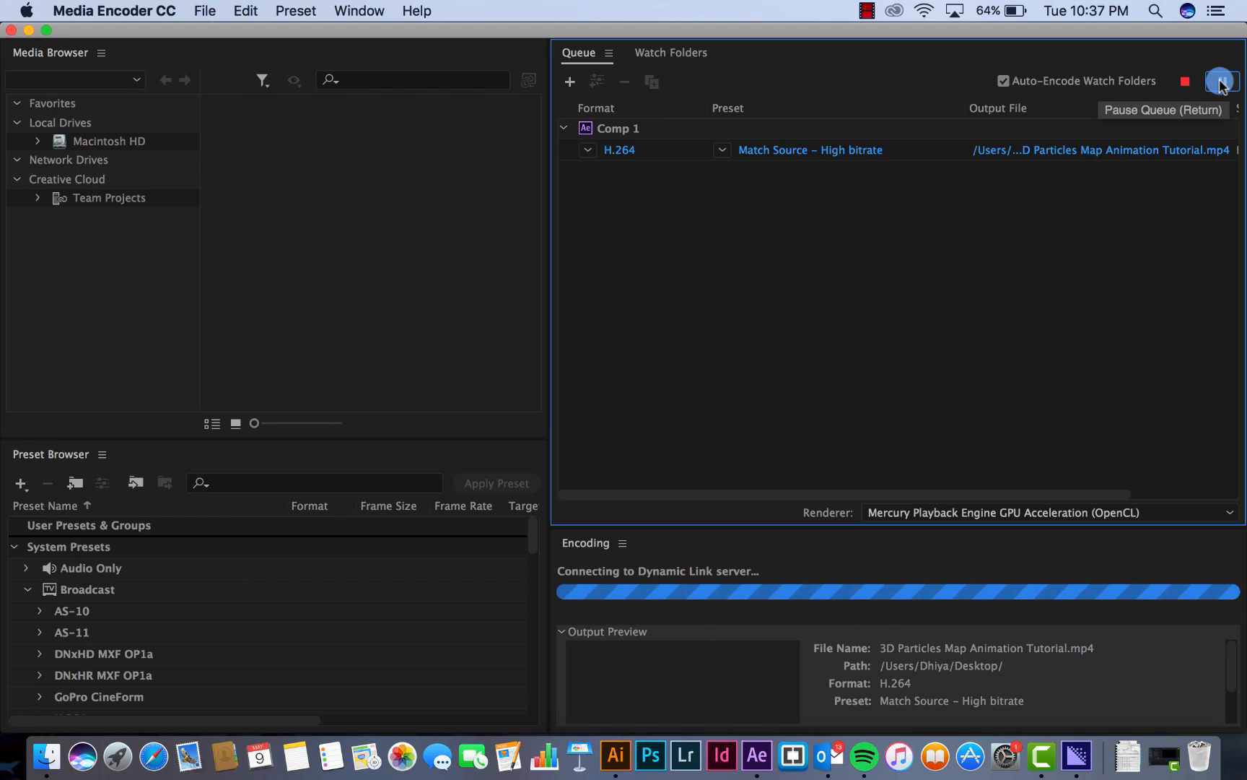
click(1182, 82)
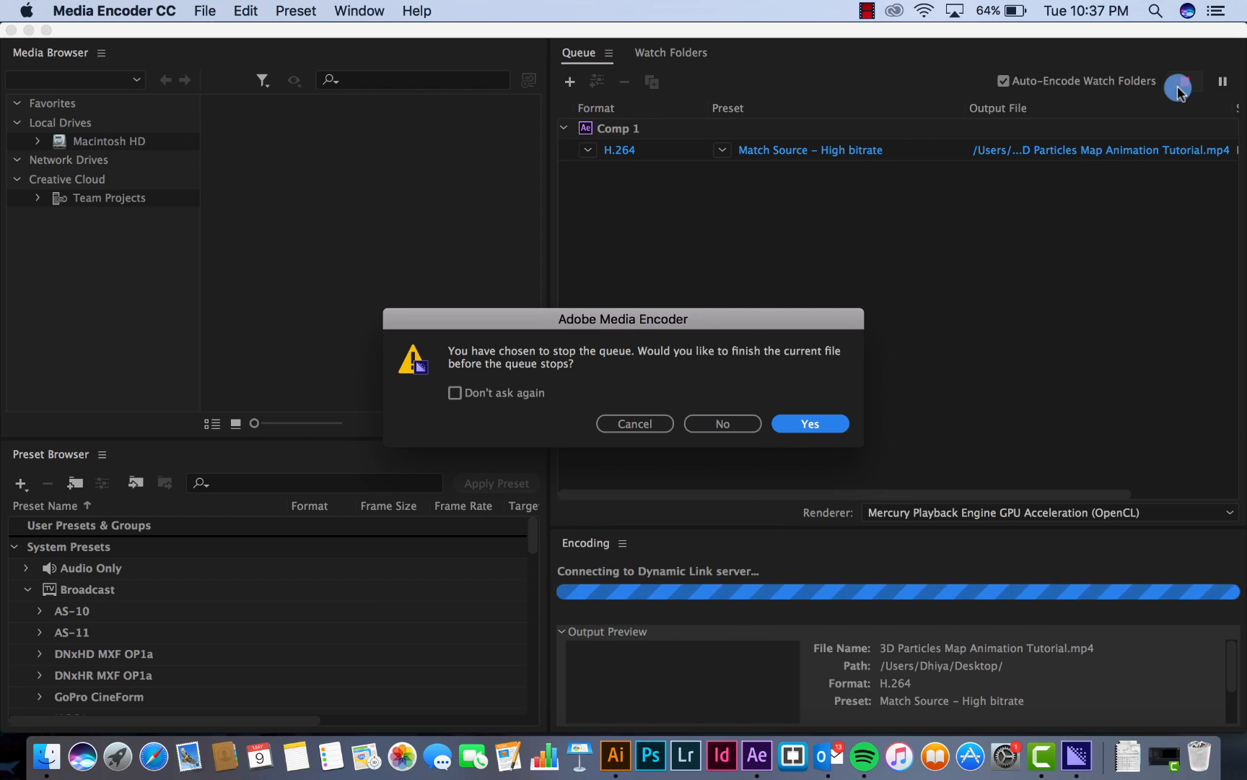
click(647, 424)
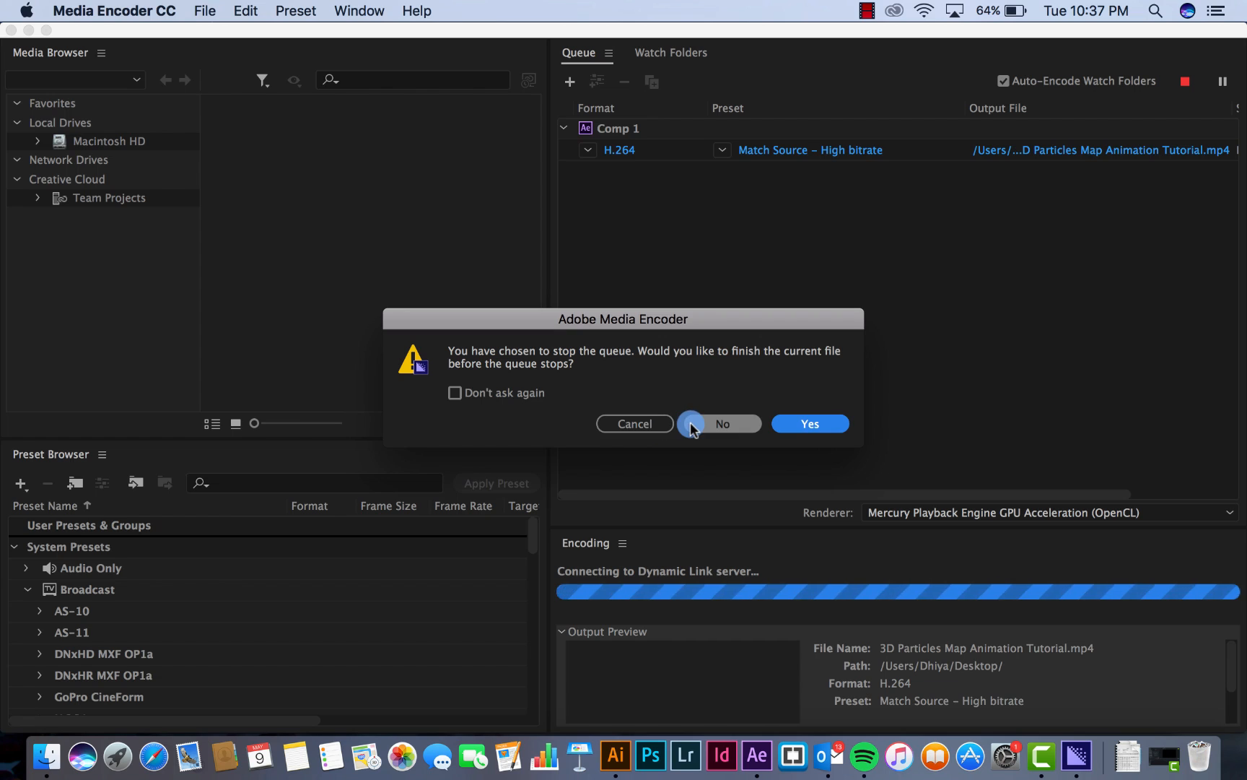
click(648, 424)
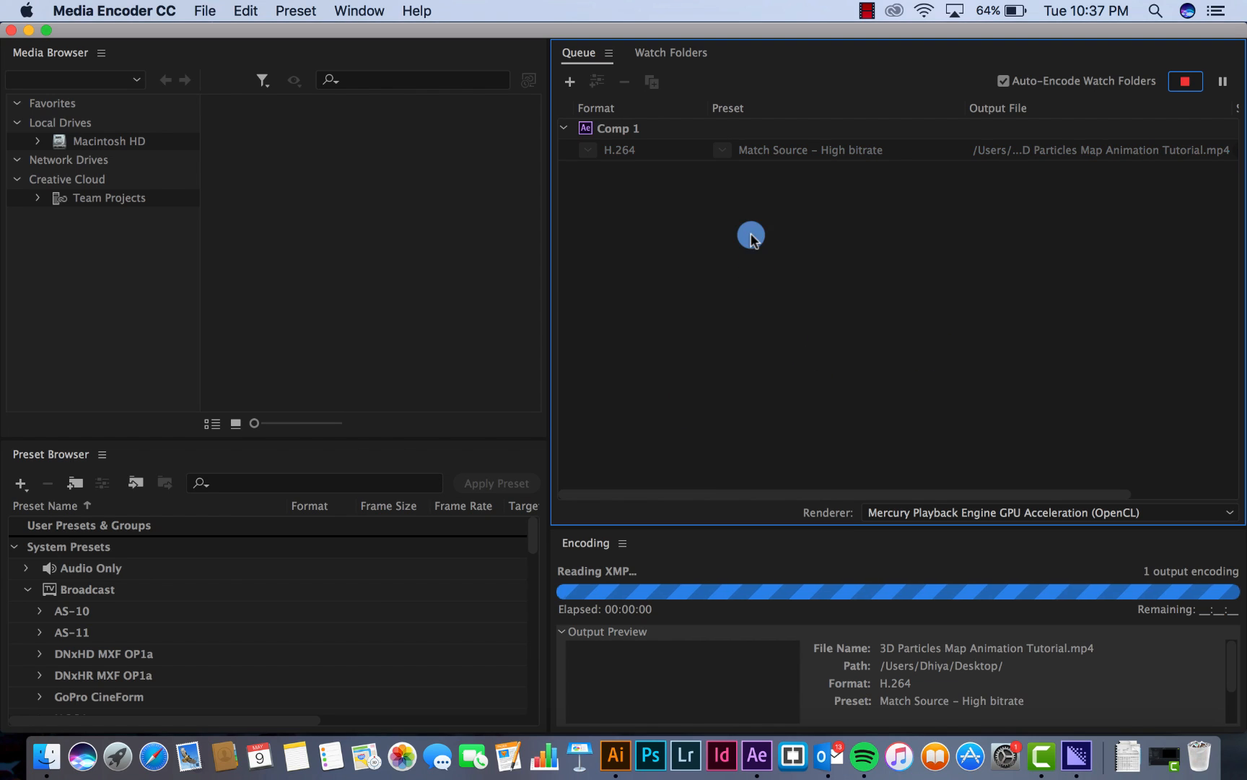
click(648, 132)
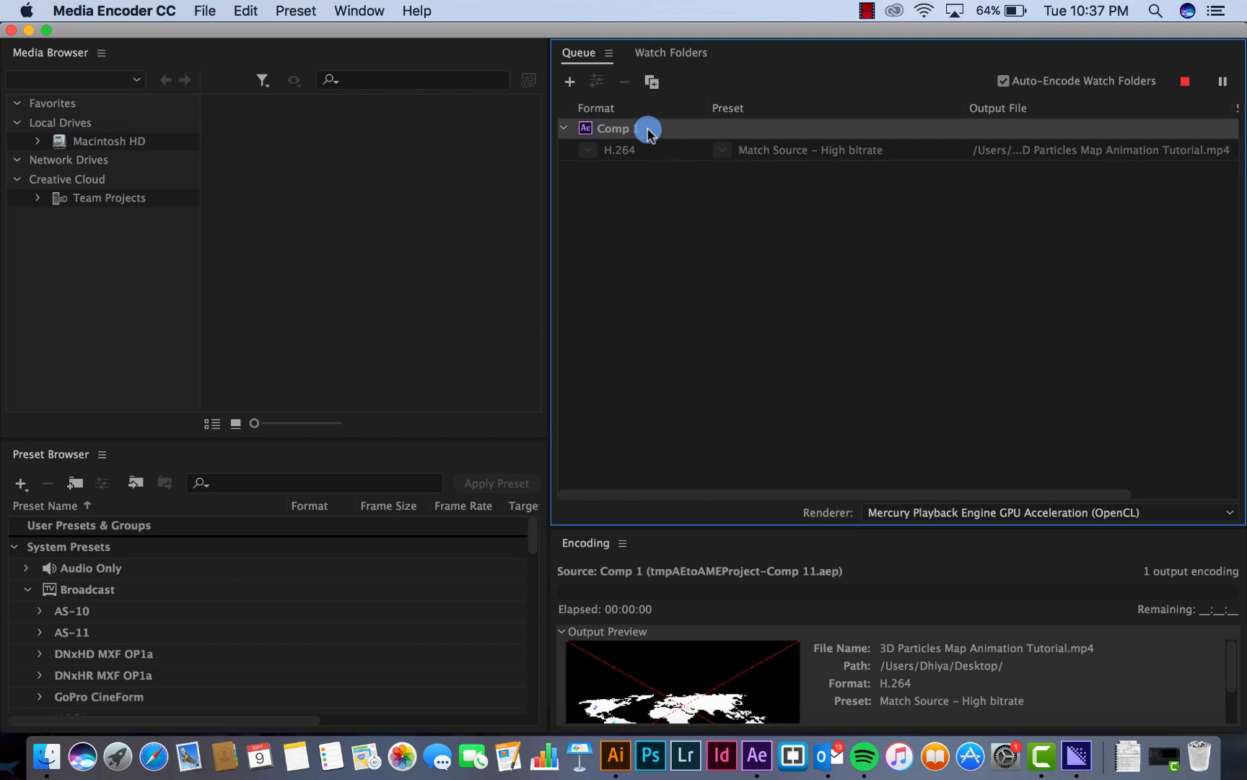
click(1186, 83)
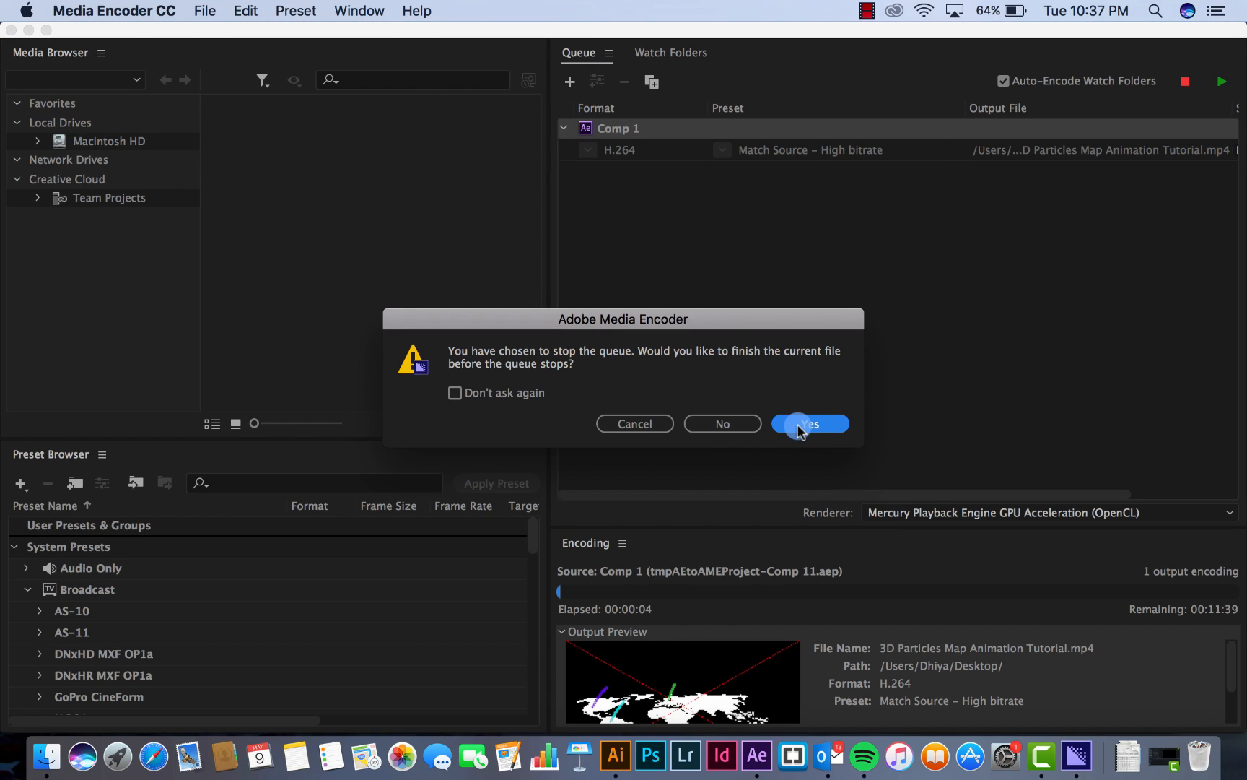
click(728, 424)
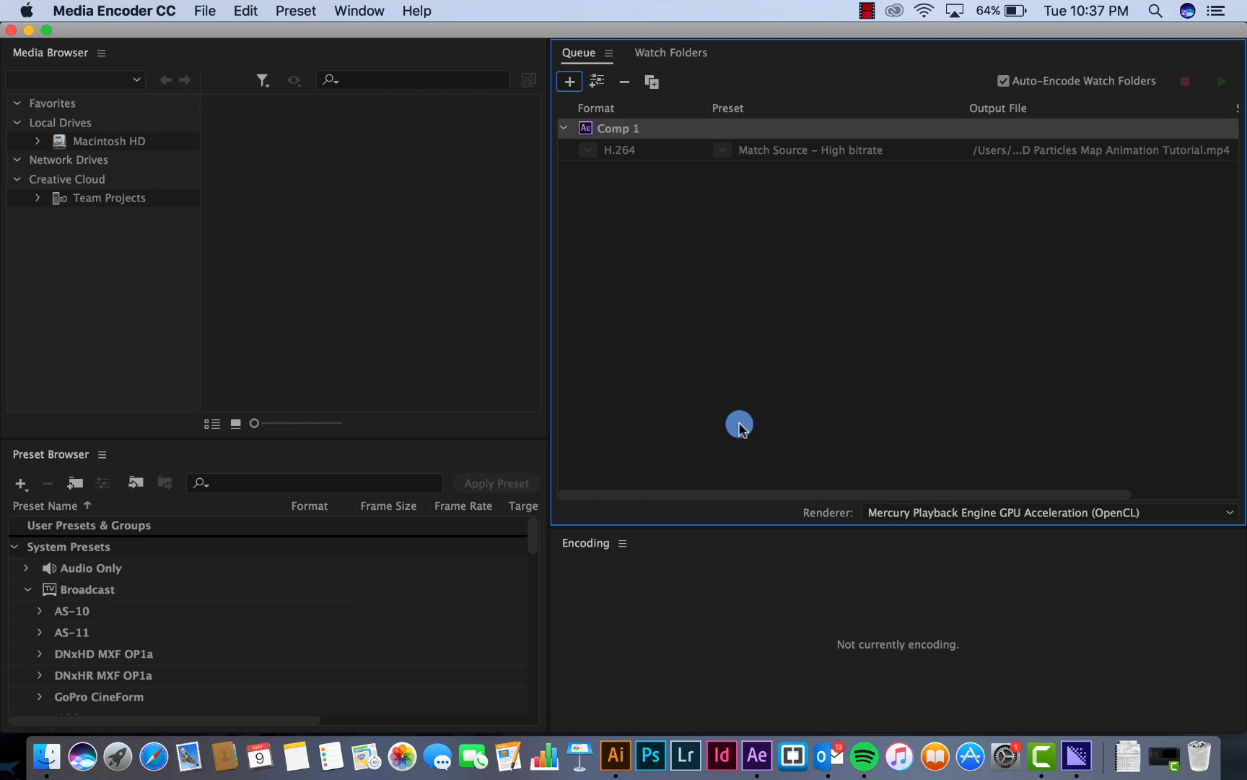
Remove the stopped Comp 1 item and its settings from the encoding queue
click(638, 129)
key(Delete)
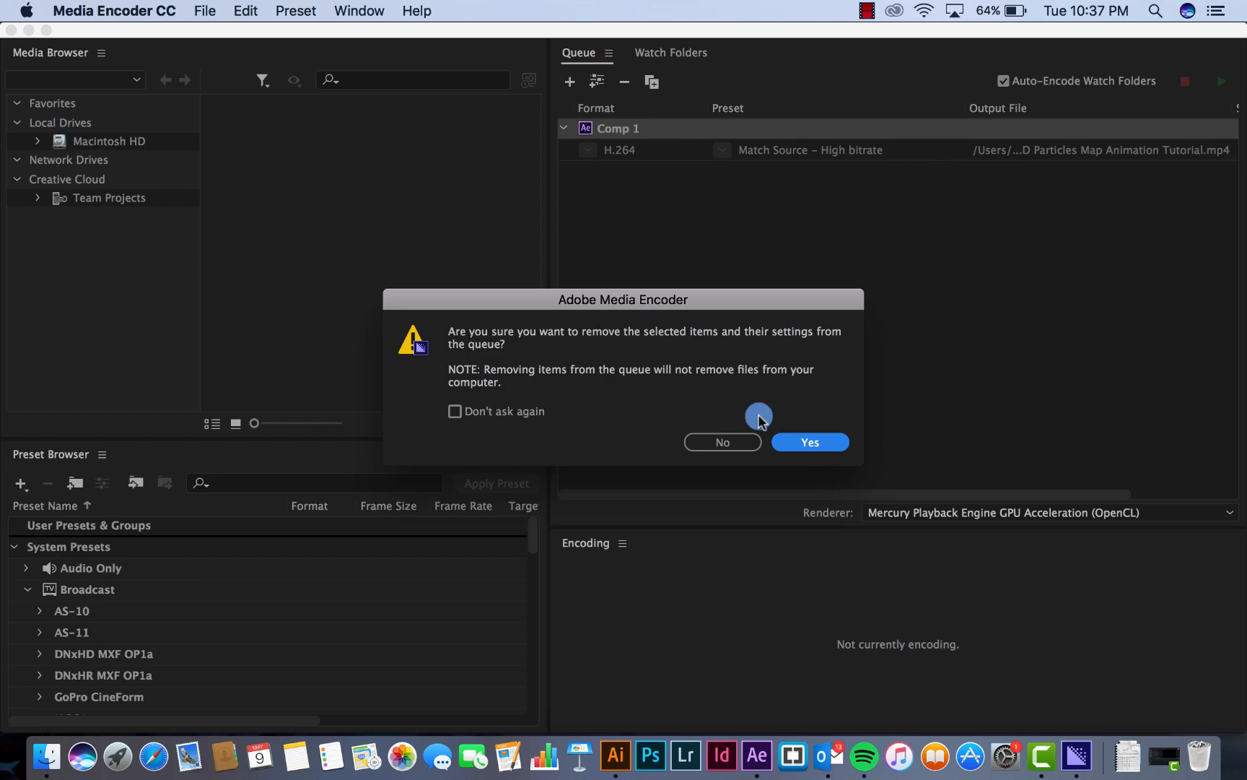
click(786, 433)
Switch back to After Effects and end Comp 1's work area at 0;00;04;00, at the camera's last Position keyframe
click(757, 755)
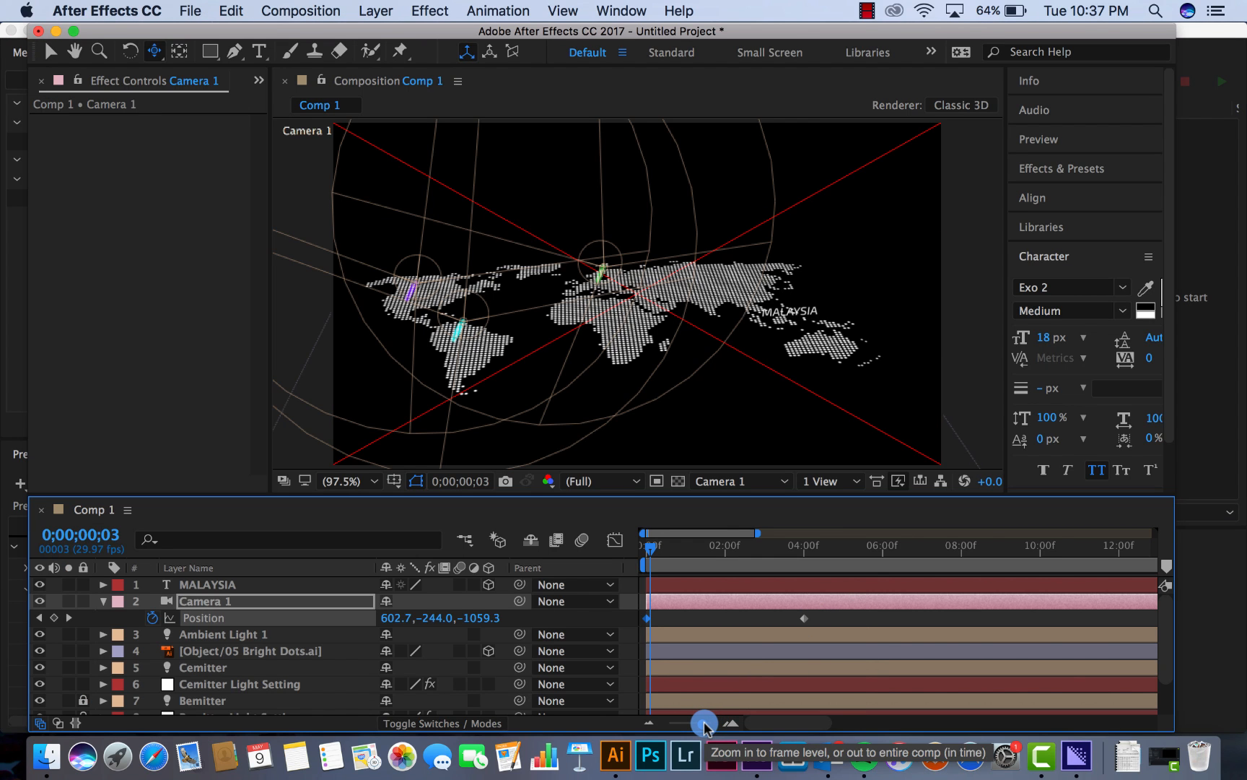
drag(704, 724, 692, 723)
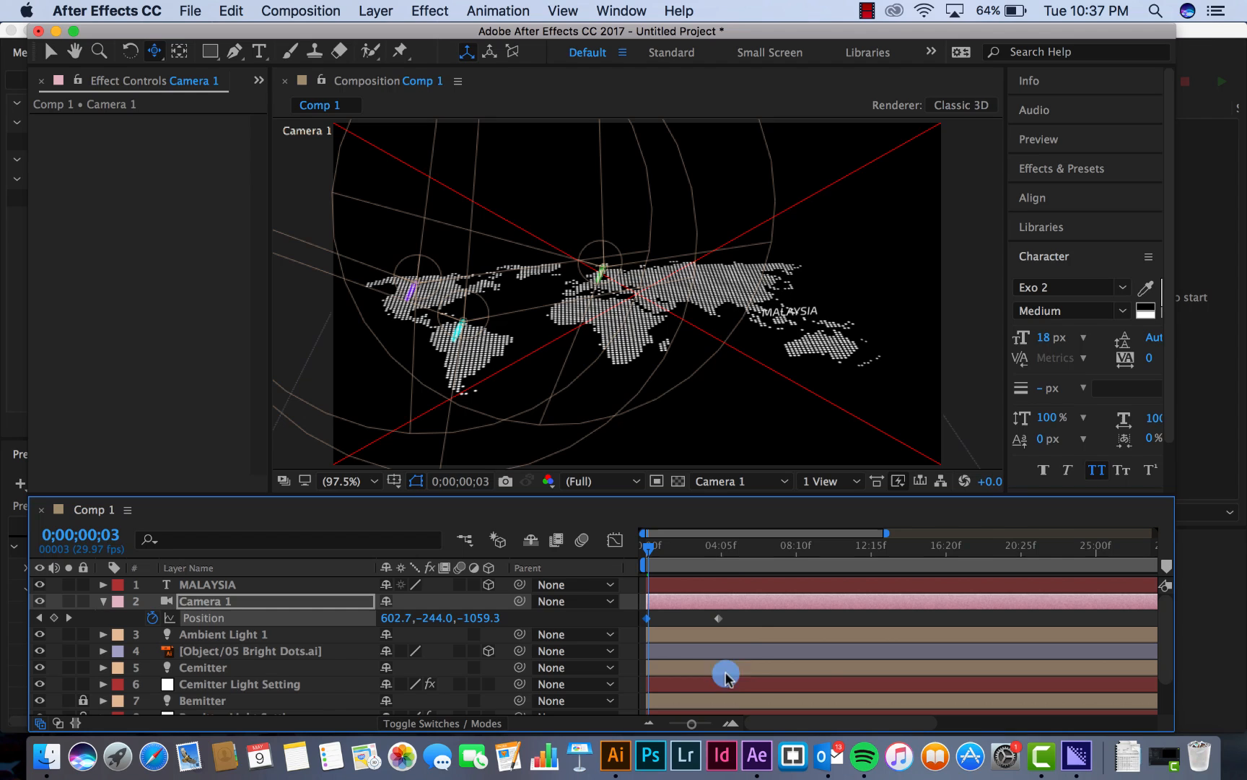
click(718, 558)
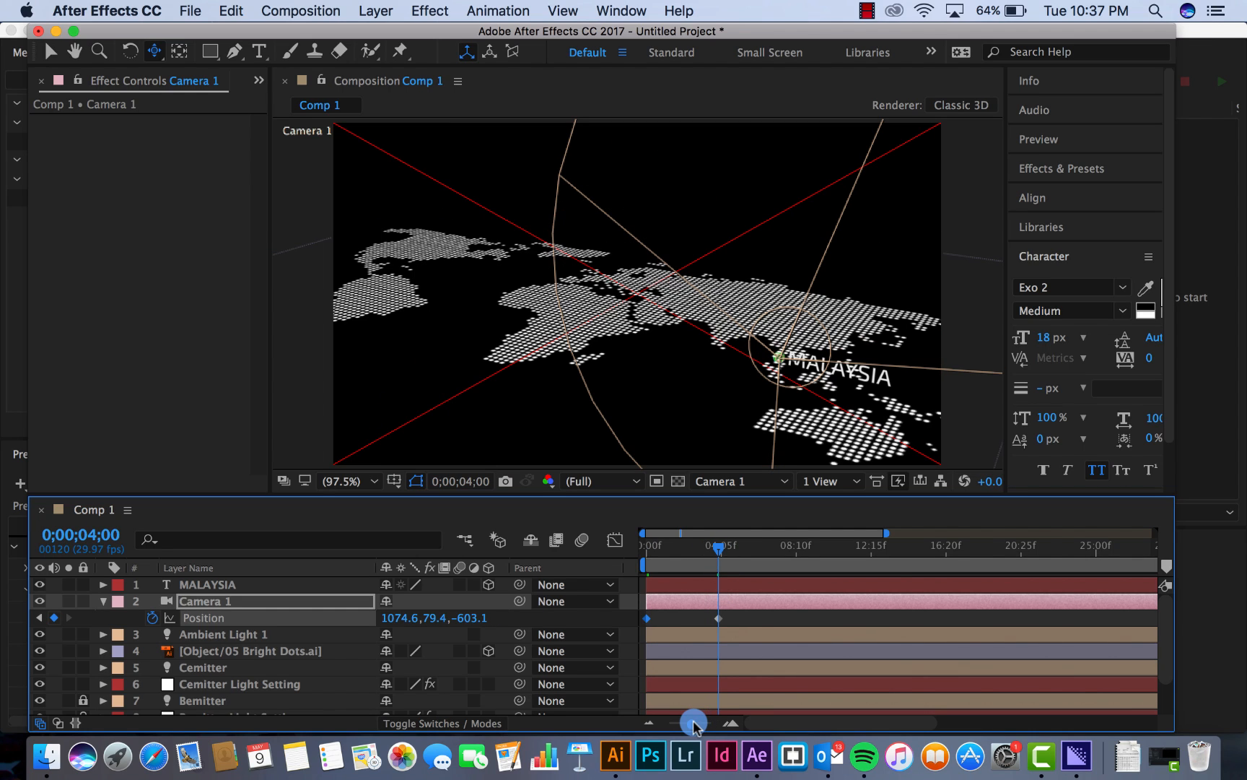
drag(692, 724, 707, 725)
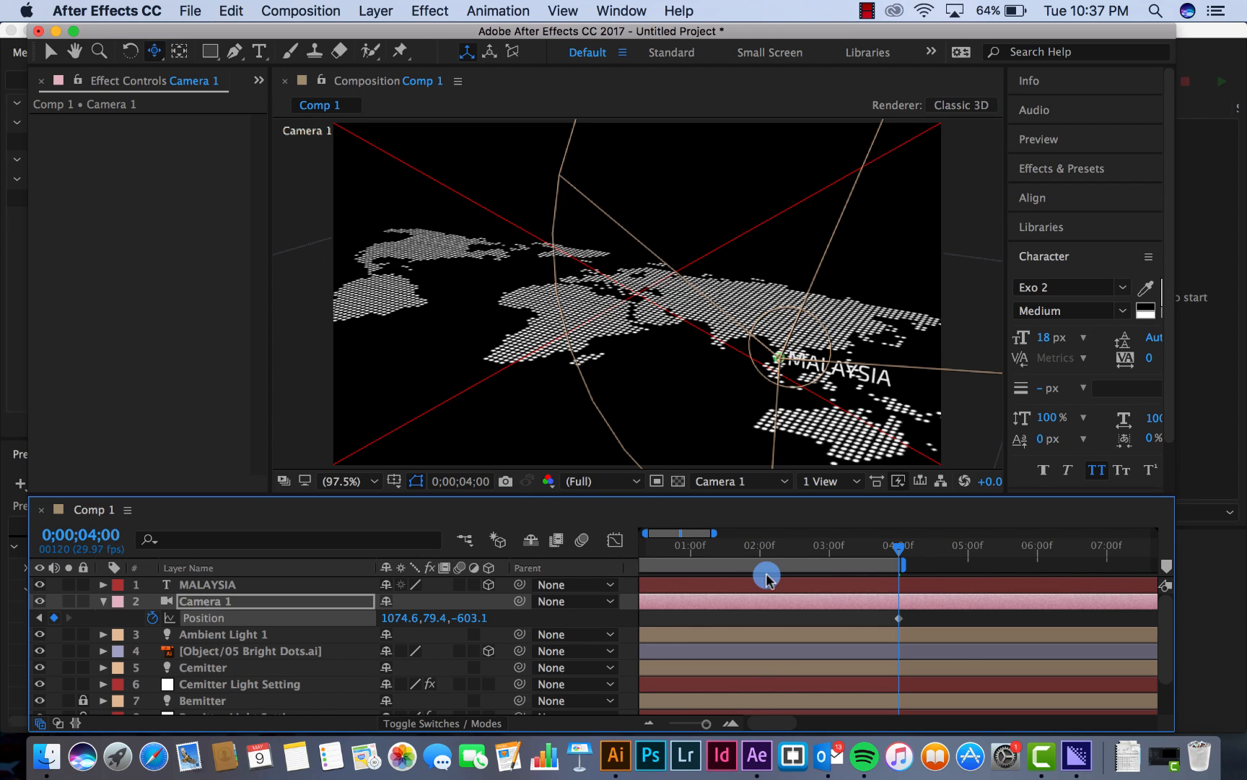
Add the shortened Comp 1 to the Adobe Media Encoder queue
click(301, 10)
mouse_move(336, 243)
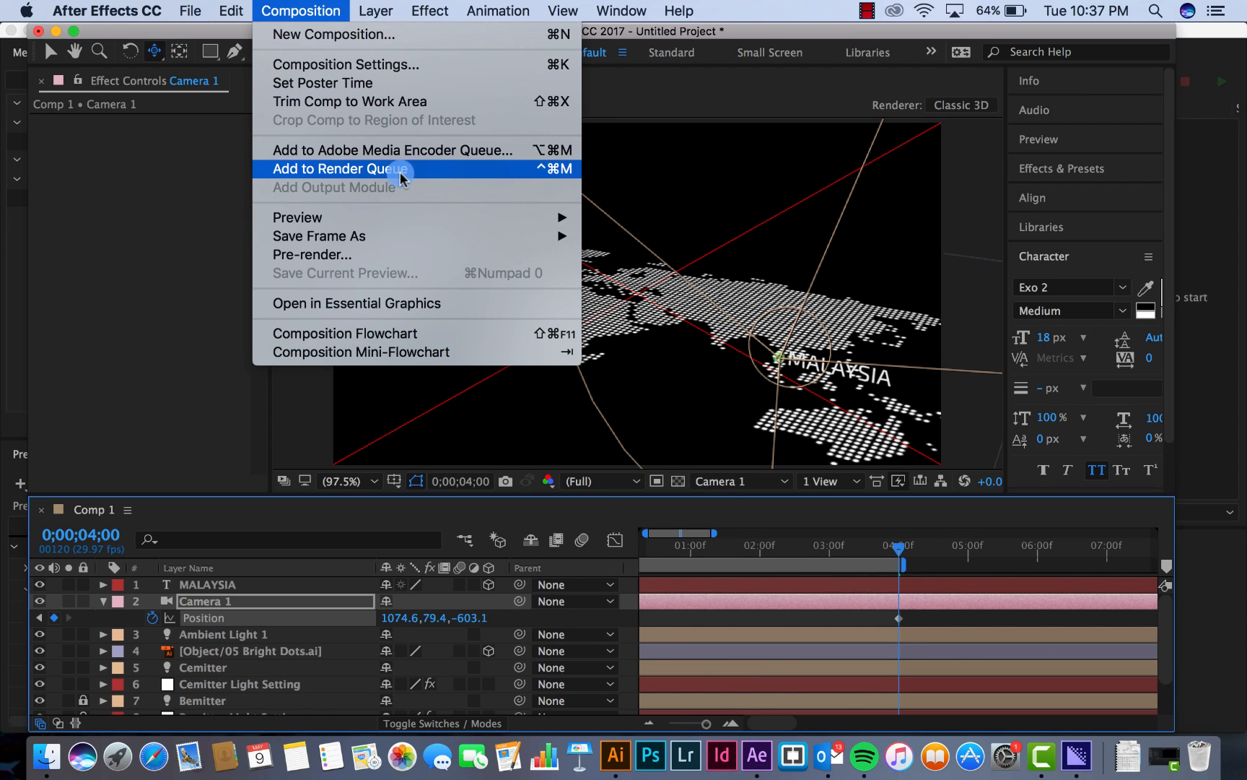
click(413, 151)
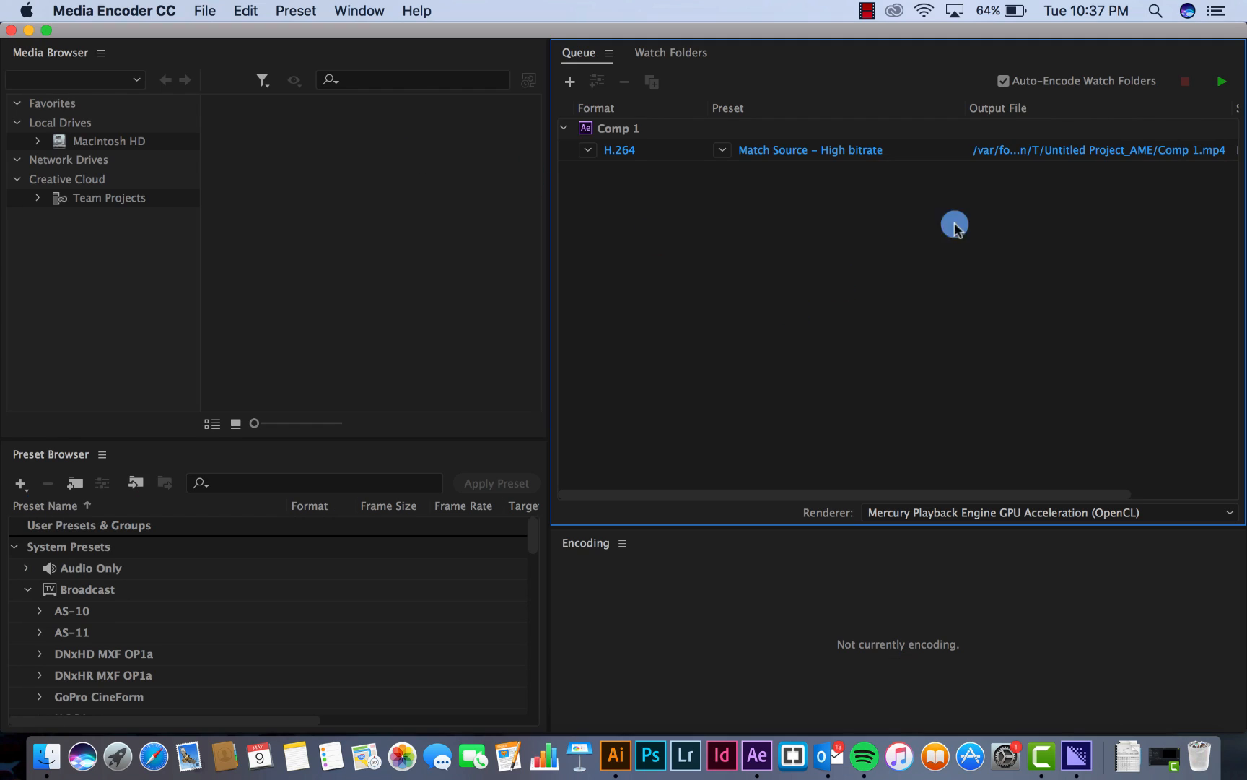
Save the H.264 output as 3D Particles Map Animation Tutorial on the Desktop and start encoding the queue
click(1132, 149)
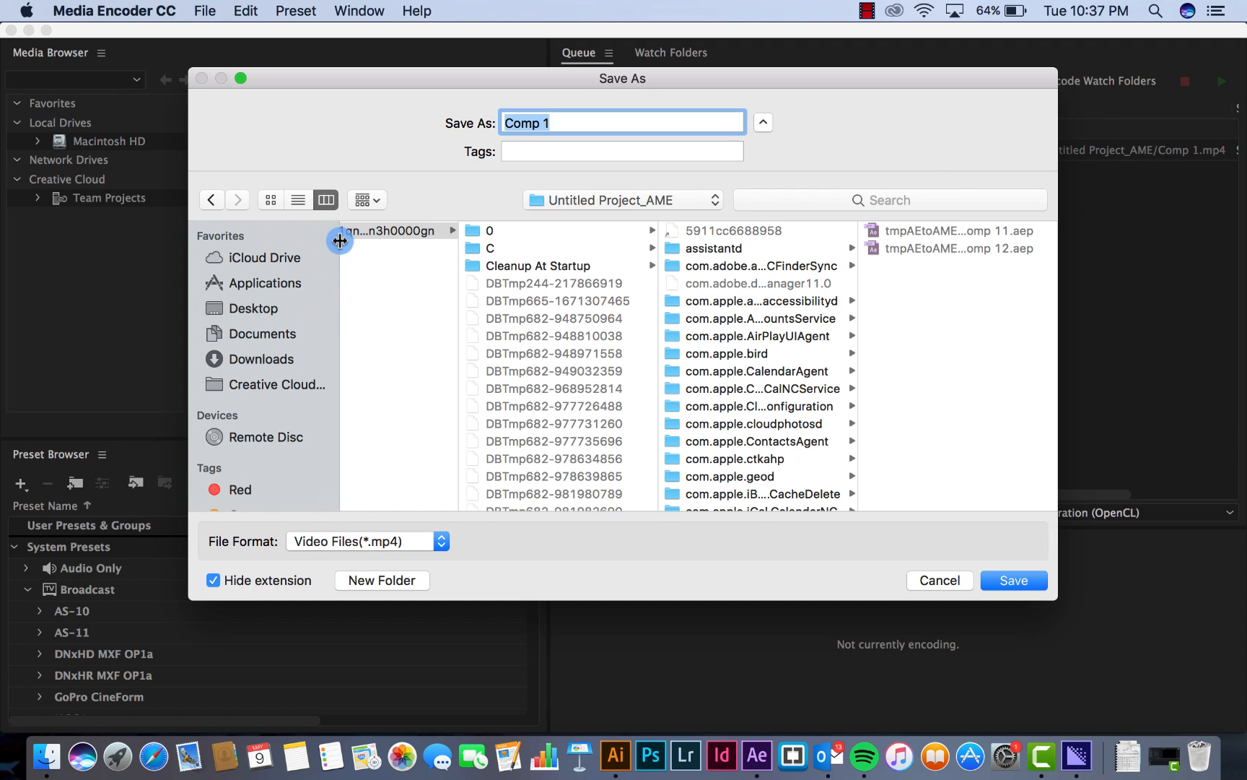
click(280, 308)
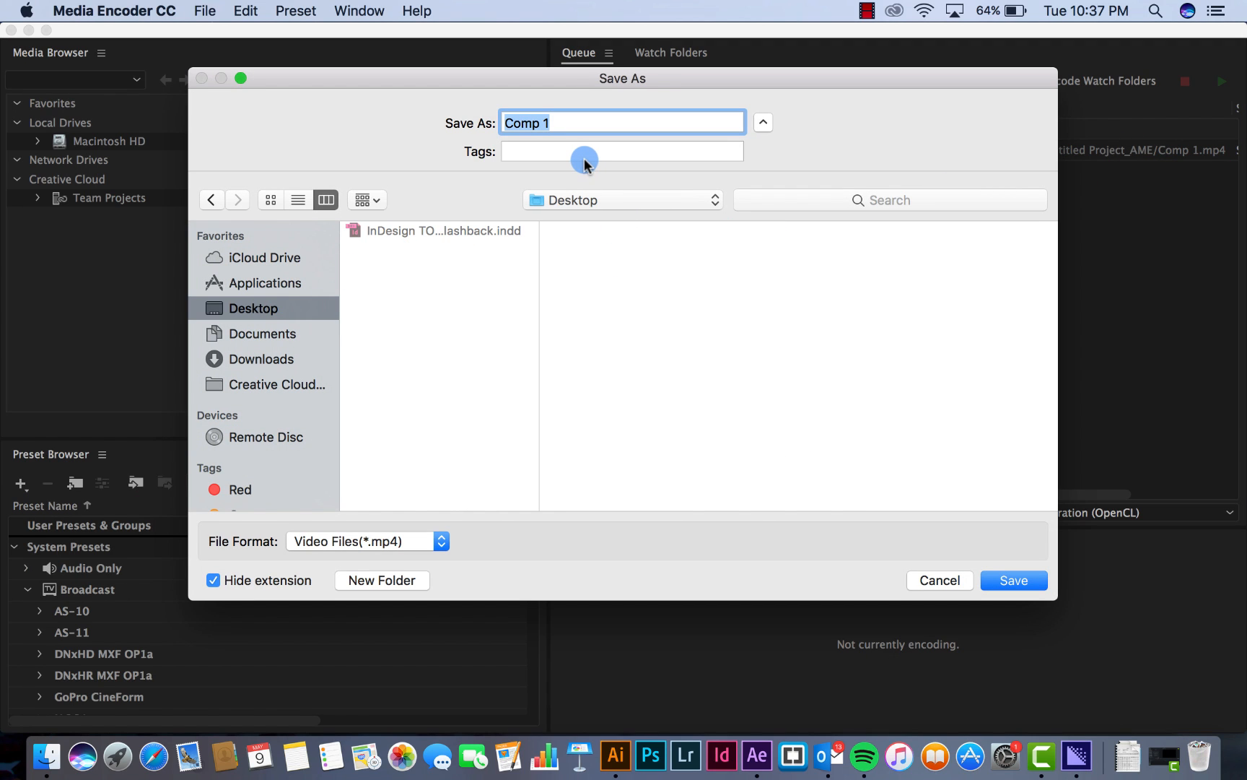
text(3D Particles Map Animati)
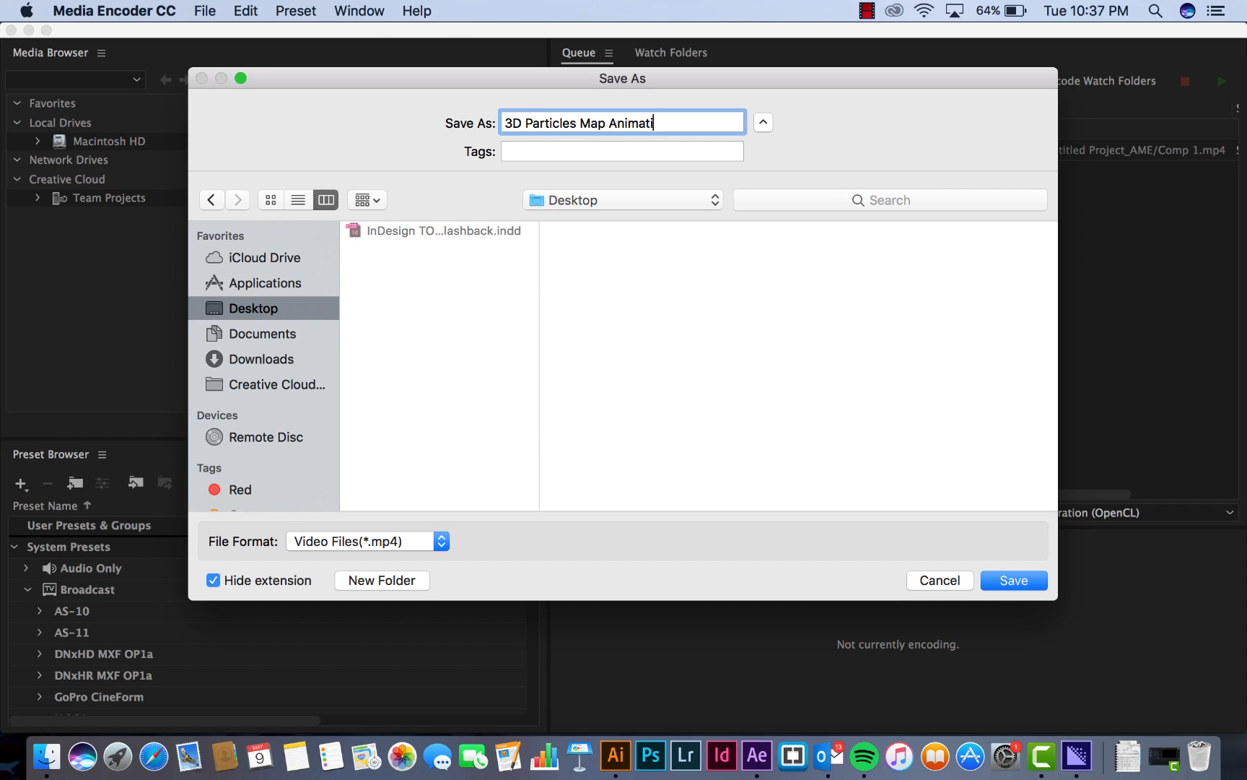
text(l)
key(Return)
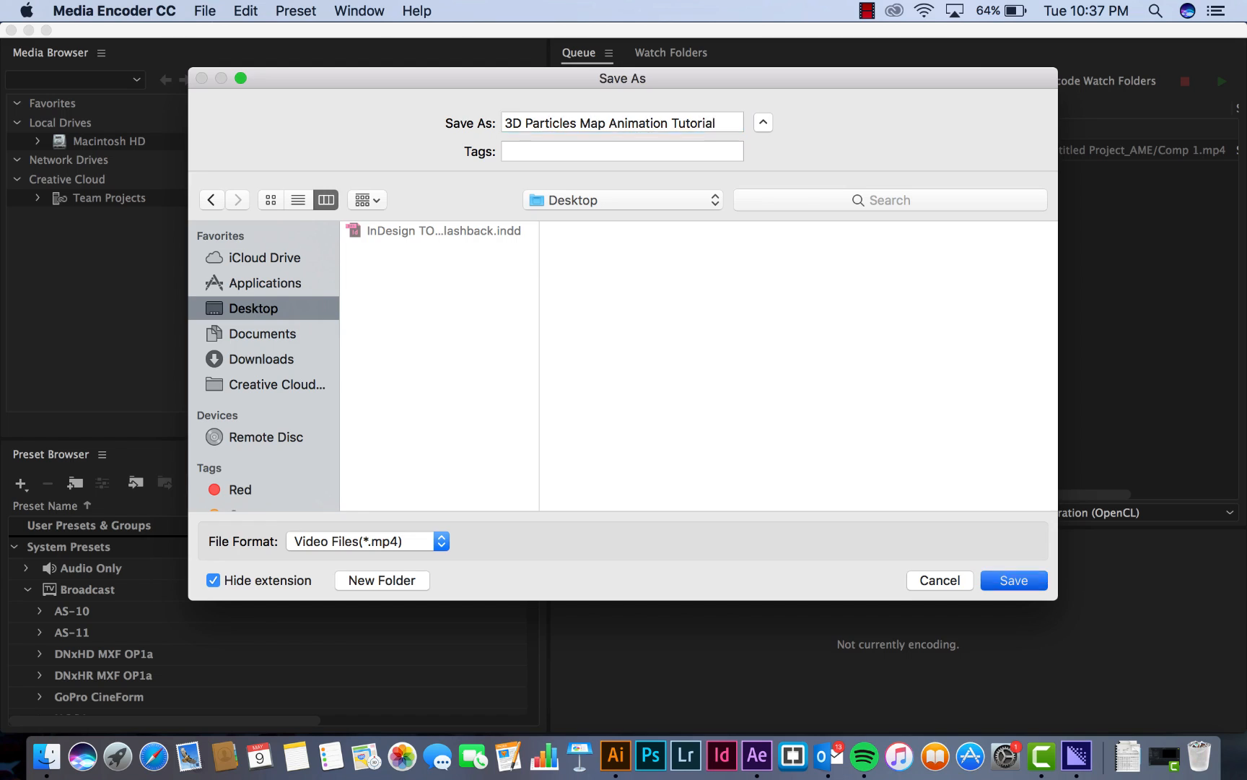
click(1223, 81)
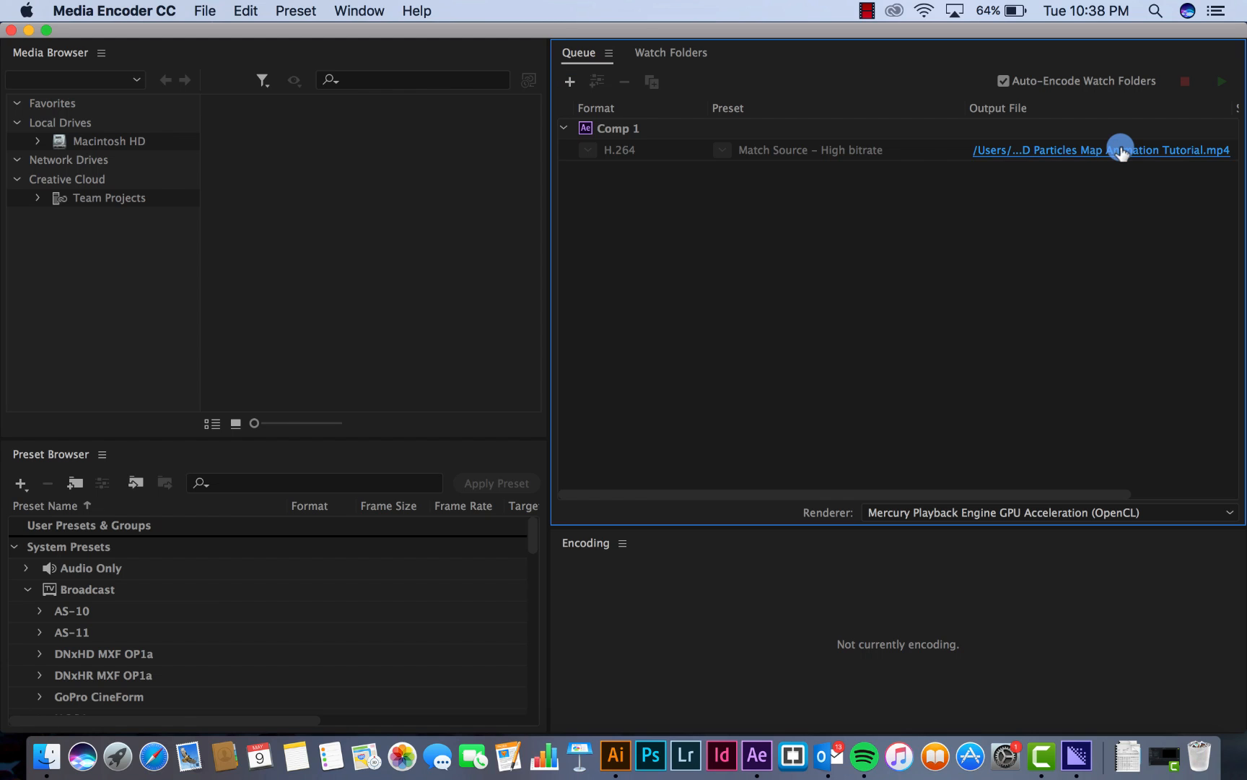
Locate the encoded 3D Particles Map Animation Tutorial.mp4 on the Desktop and play it in QuickTime Player
click(1120, 150)
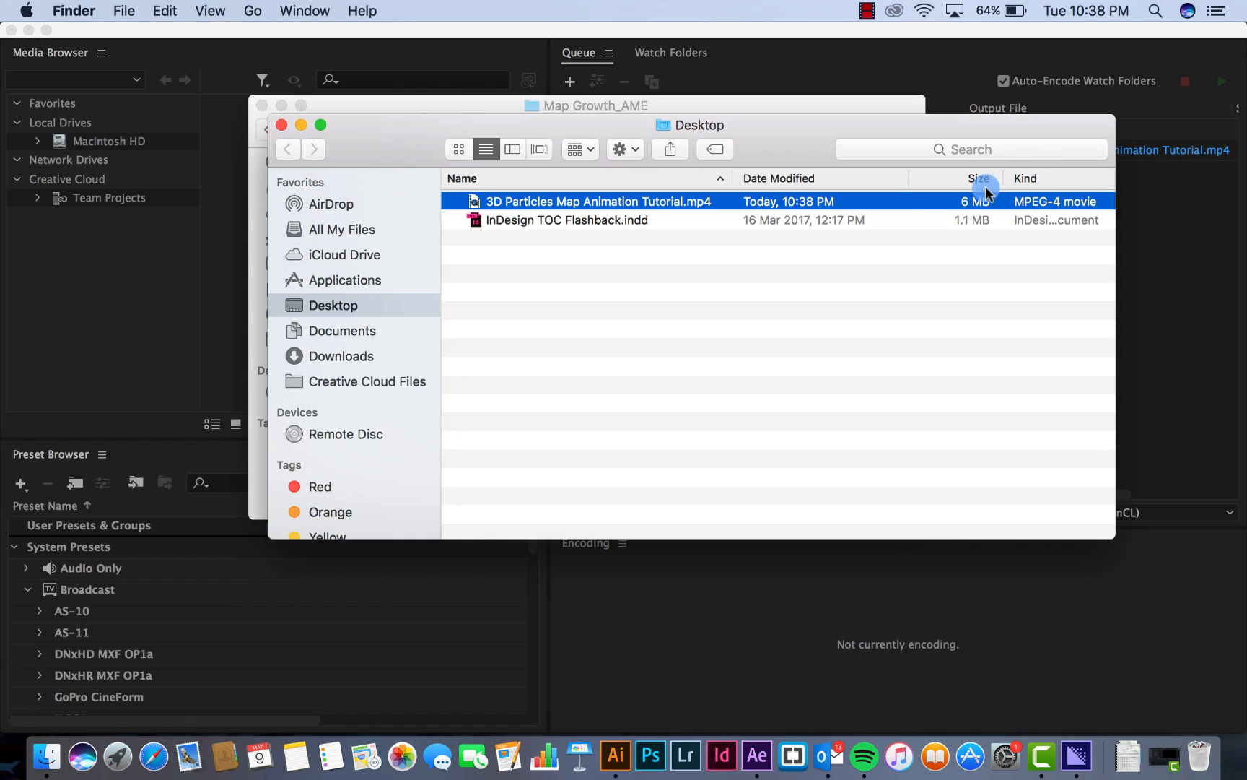
double_click(595, 202)
click(624, 591)
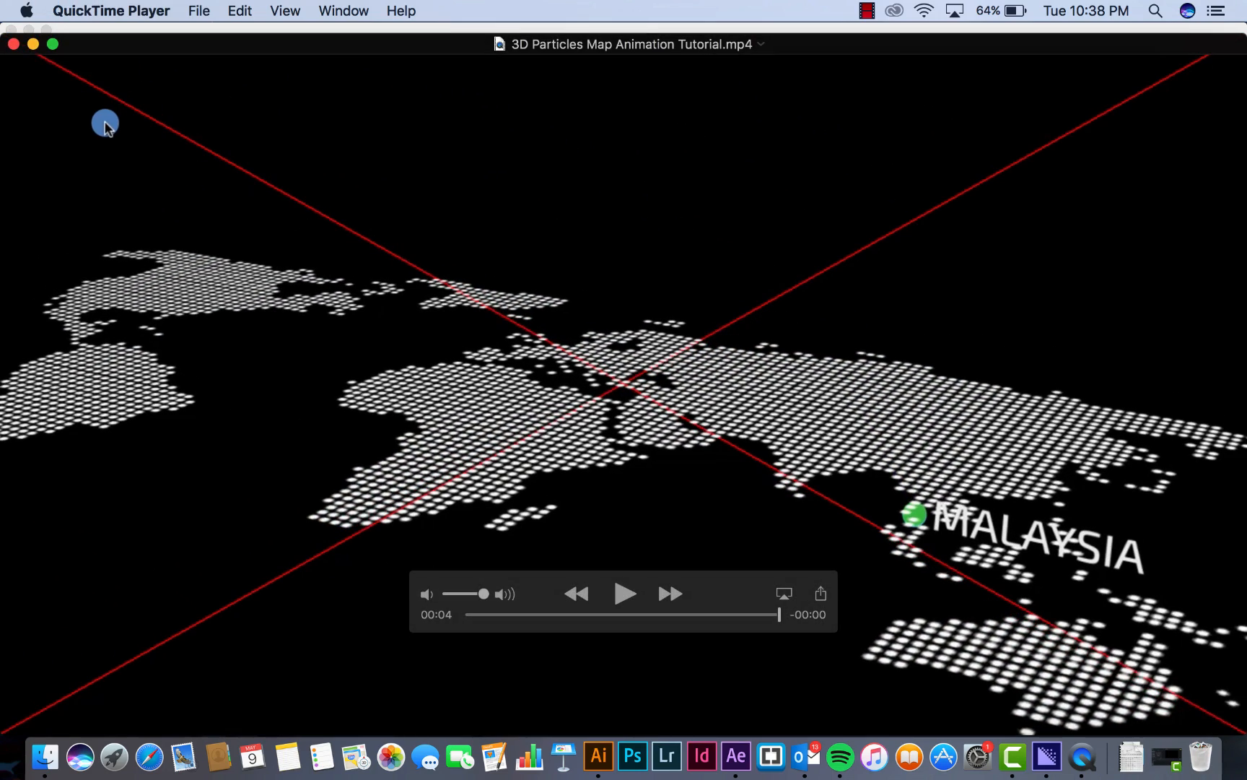
key(space)
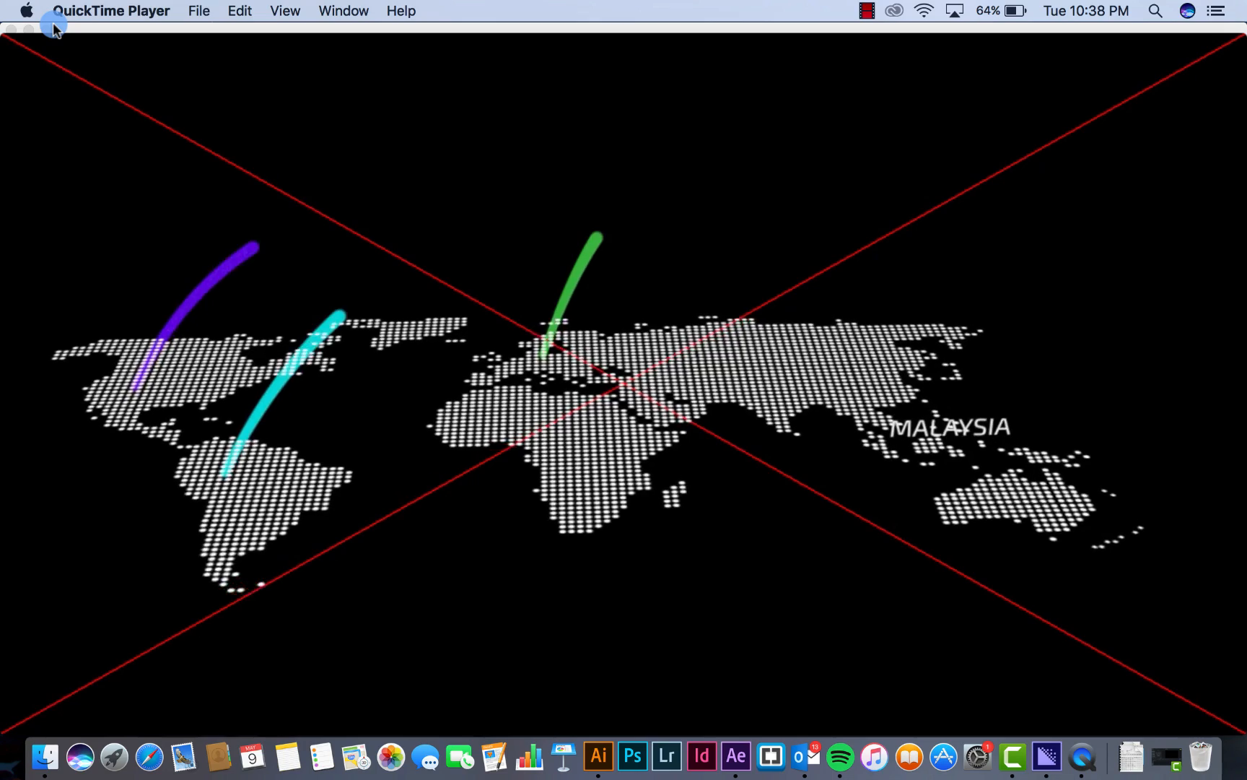